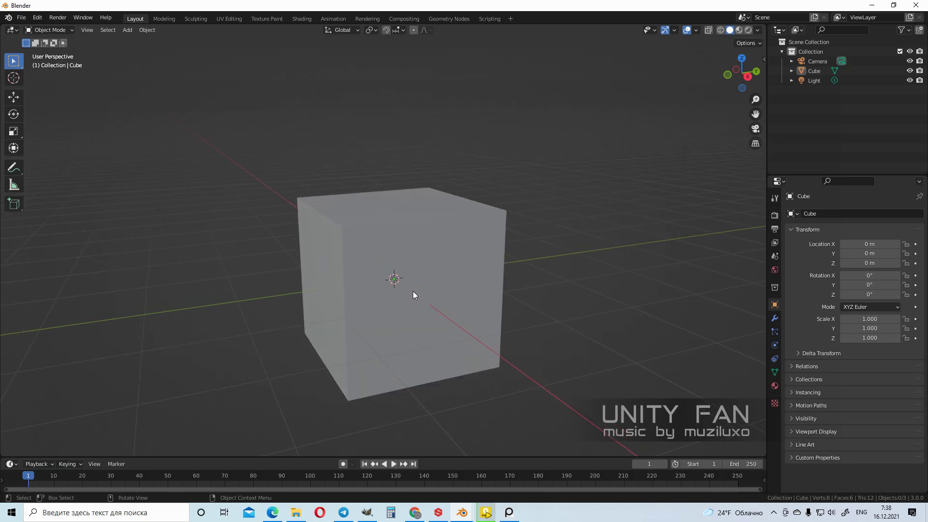
Select the default cube and switch to Edit Mode
middle_drag(410, 294, 425, 310)
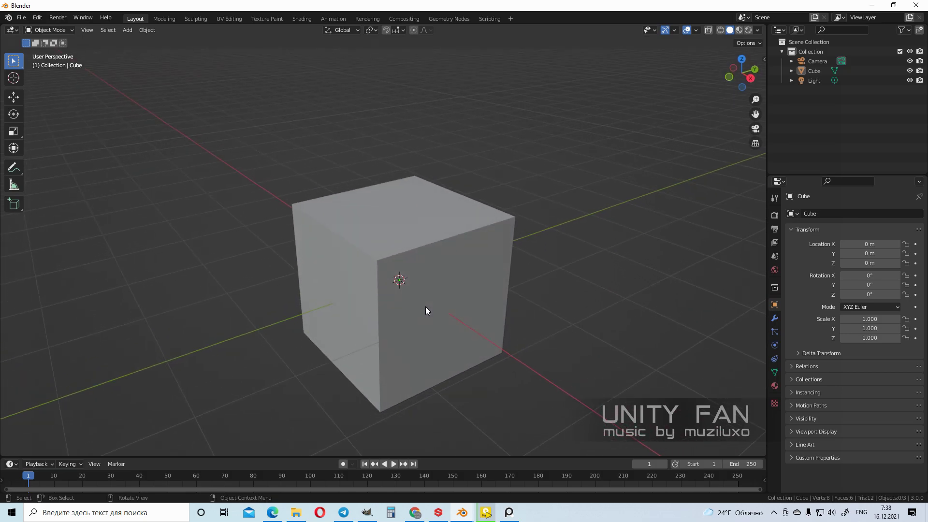
mouse_move(424, 311)
middle_down()
mouse_move(364, 311)
mouse_move(440, 297)
mouse_move(430, 268)
mouse_move(427, 282)
mouse_move(352, 287)
mouse_move(421, 300)
mouse_move(427, 327)
mouse_move(428, 289)
mouse_move(421, 303)
middle_up()
click(414, 317)
scroll(415, 318, up, 3)
key(Tab)
middle_drag(418, 329, 399, 292)
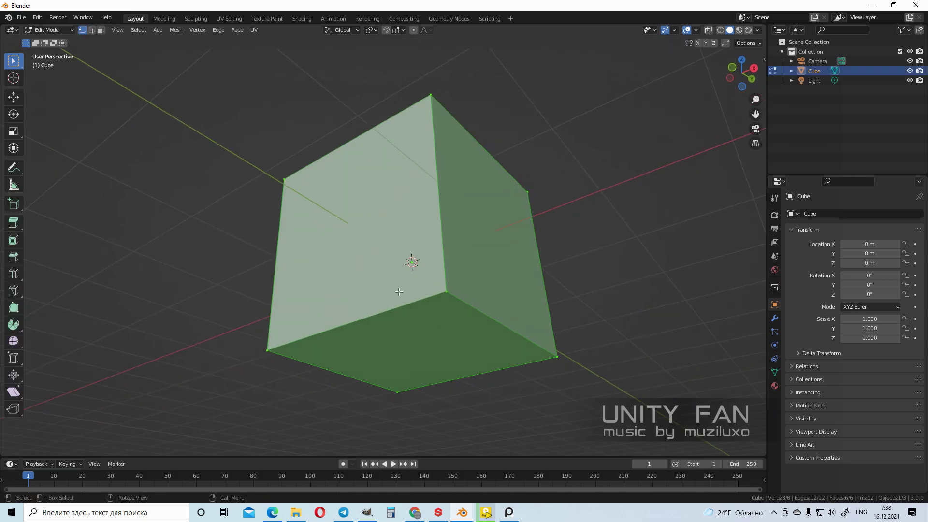
Select the cube's bottom face in face selection mode and raise it along Z to about the grid plane
click(99, 32)
click(385, 318)
middle_drag(440, 328, 425, 359)
click(14, 96)
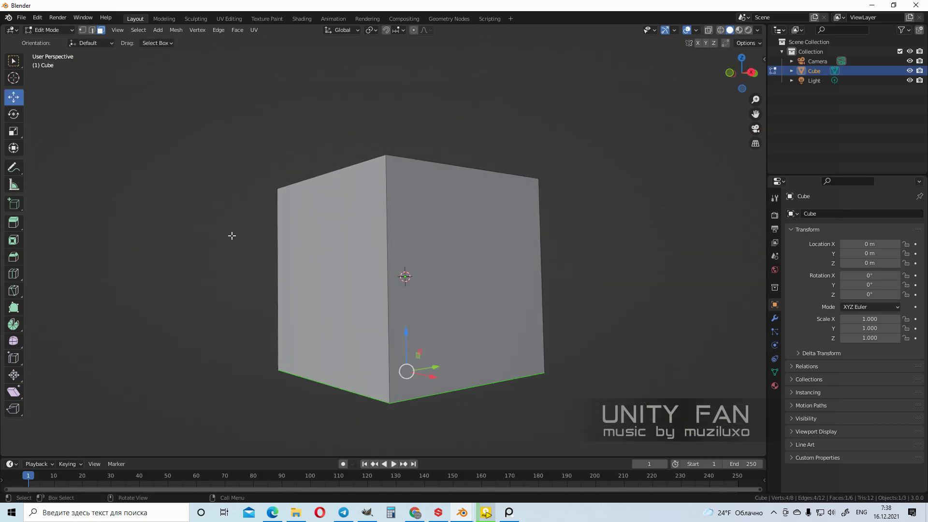
scroll(404, 274, down, 3)
middle_drag(404, 273, 387, 259)
drag(391, 271, 392, 219)
middle_drag(392, 220, 414, 296)
Fine-align the bottom face with the ground line along Z in the right orthographic view
scroll(416, 282, up, 2)
scroll(426, 287, up, 2)
scroll(290, 224, down, 3)
middle_drag(290, 224, 343, 219)
key(KP_3)
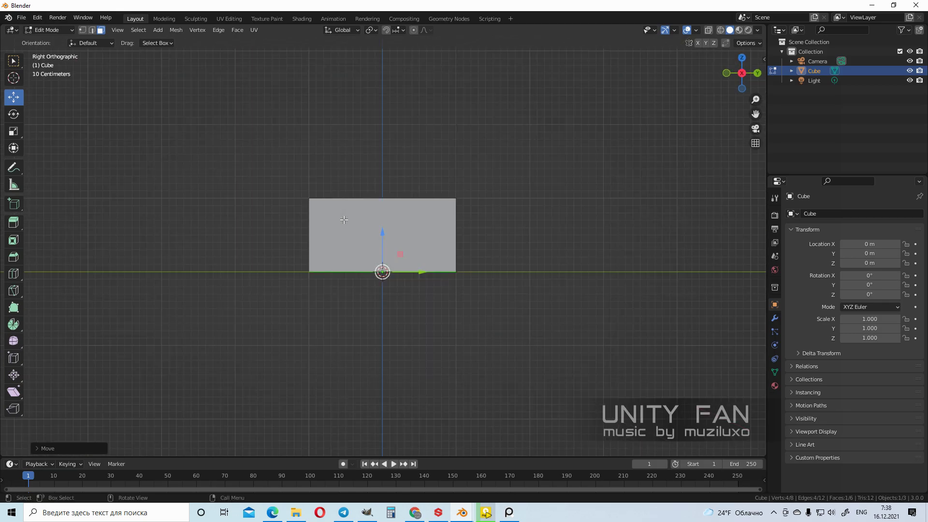
scroll(347, 222, up, 4)
drag(390, 274, 384, 251)
scroll(384, 251, down, 2)
middle_drag(384, 250, 431, 295)
Select the block's negative-Y end face and move it outward along Y to lengthen the block
scroll(466, 285, up, 2)
click(366, 280)
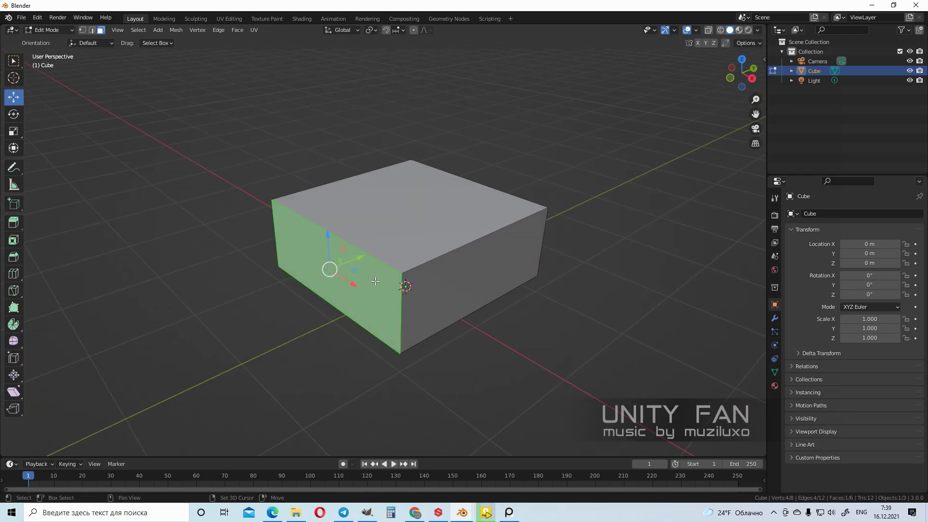
shift+middle_drag(376, 279, 419, 275)
scroll(419, 275, up, 1)
scroll(402, 265, down, 3)
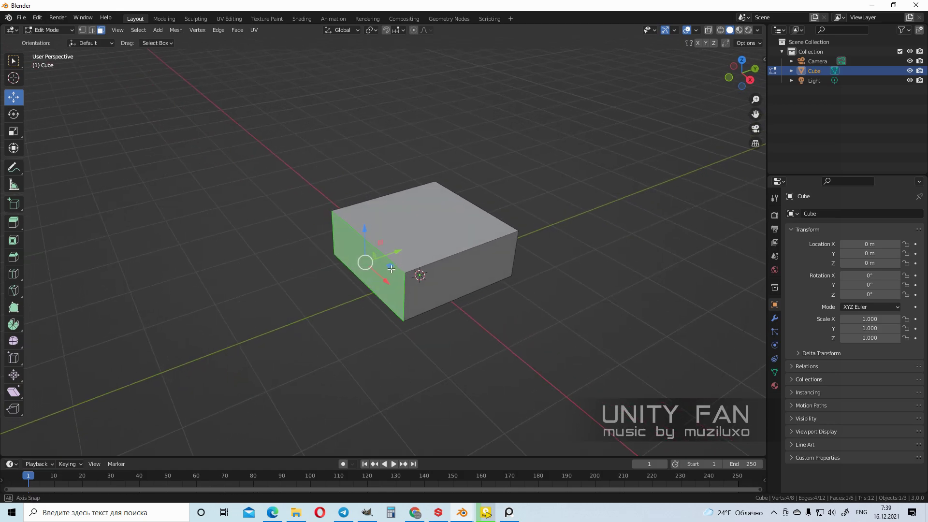
drag(379, 263, 334, 275)
Move the opposite, positive-Y end face outward along Y and return to Object Mode
middle_drag(450, 286, 386, 272)
click(432, 267)
middle_drag(451, 274, 462, 284)
drag(489, 276, 548, 290)
middle_drag(451, 307, 460, 324)
key(Tab)
drag(509, 461, 507, 434)
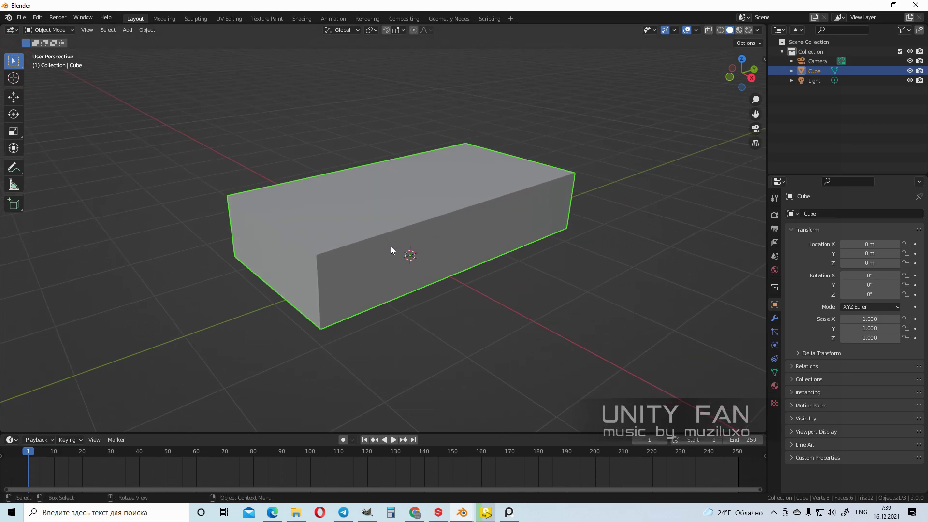
middle_drag(390, 247, 447, 261)
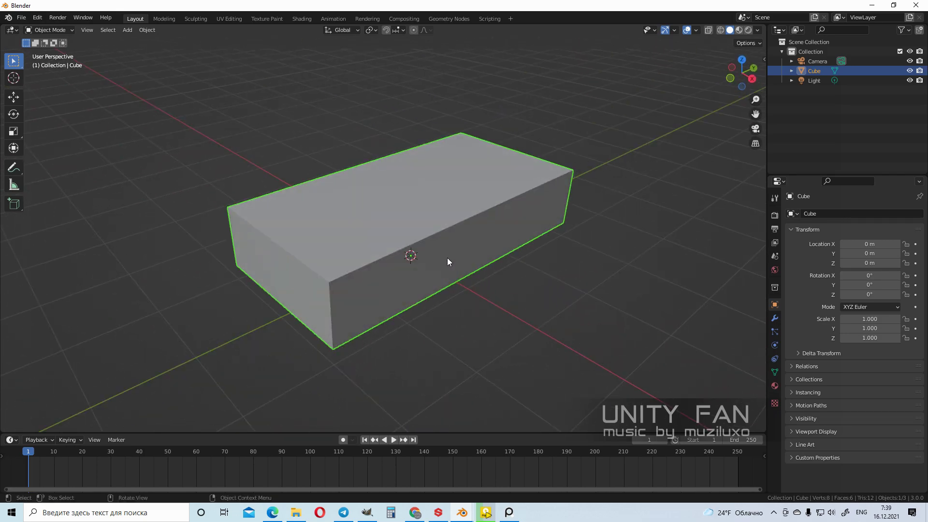
click(232, 149)
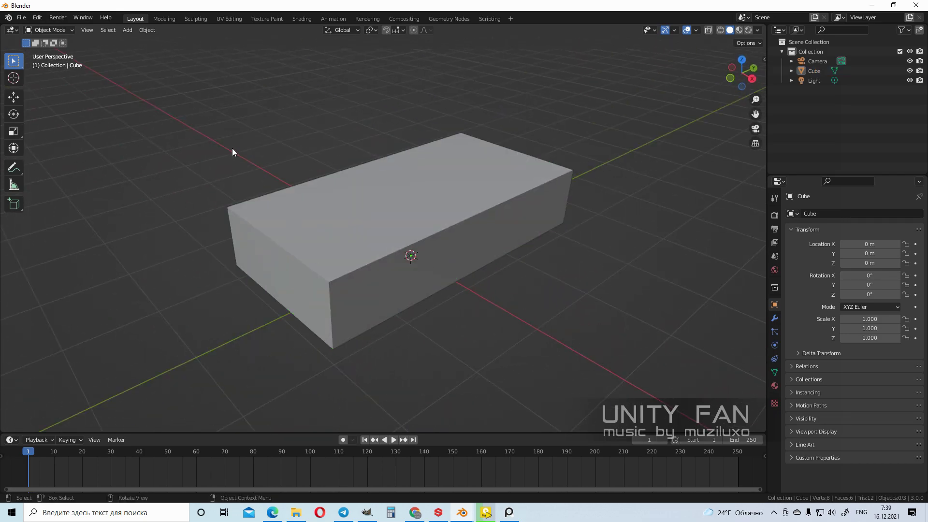
click(260, 208)
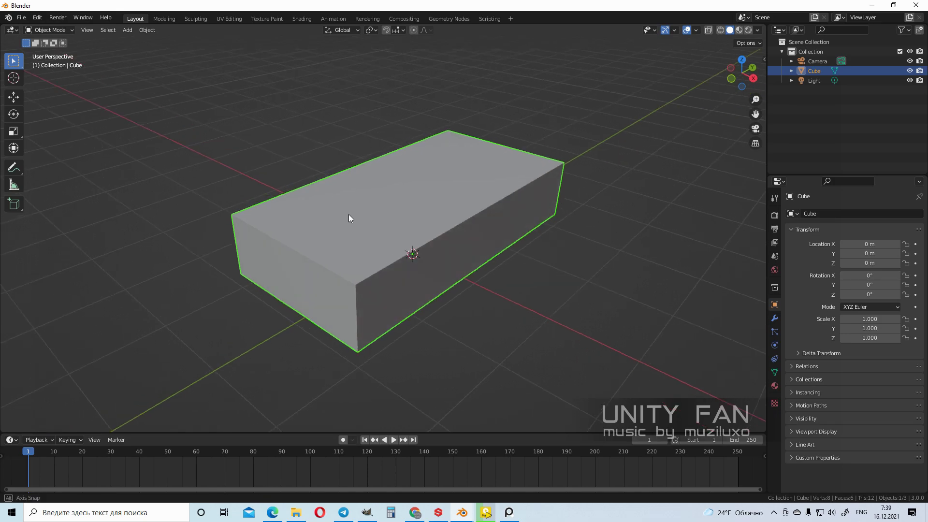
scroll(349, 214, up, 2)
middle_drag(394, 249, 452, 262)
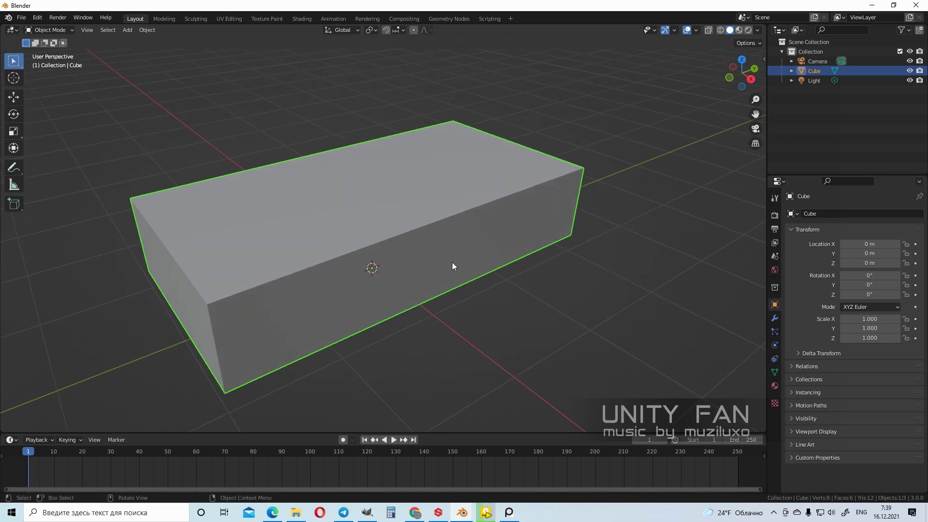
scroll(453, 265, down, 4)
scroll(402, 263, up, 4)
Add a single centred loop cut running lengthwise through the block in Edit Mode
middle_drag(401, 263, 342, 284)
key(Tab)
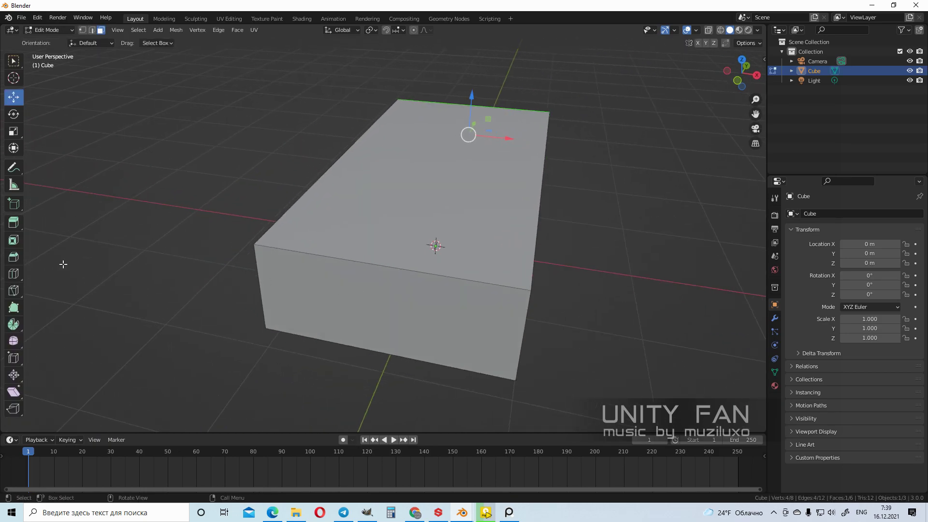
click(13, 274)
click(425, 189)
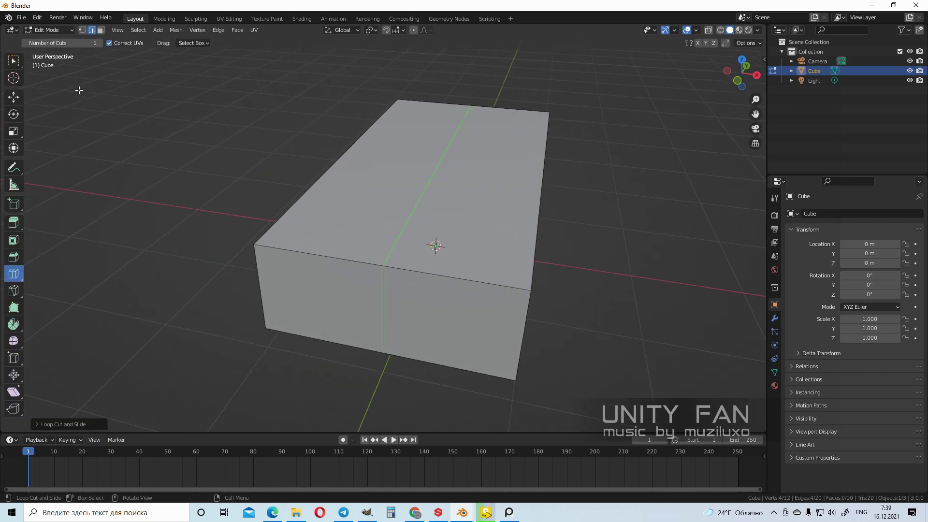
Delete all faces of the block's negative-X half and return to Object Mode
click(13, 62)
mouse_move(351, 126)
middle_down()
mouse_move(382, 131)
mouse_move(351, 126)
middle_up()
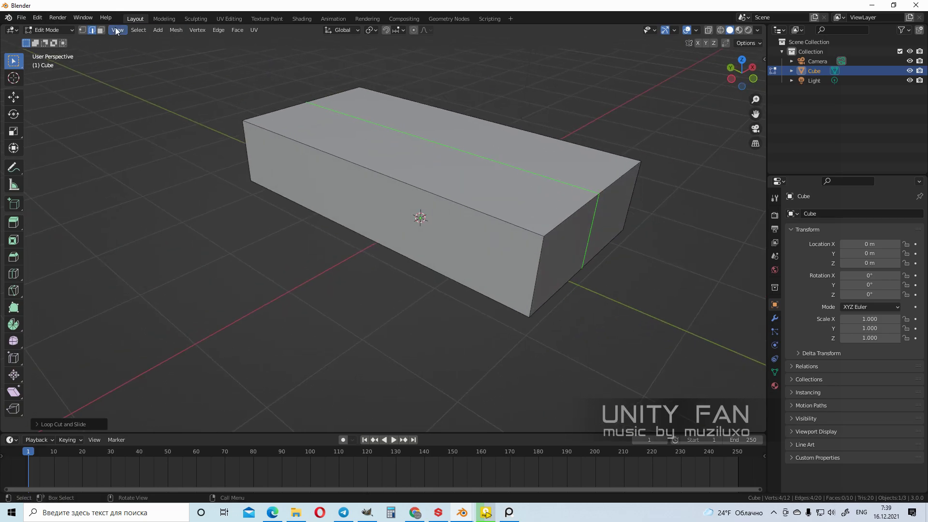
click(477, 246)
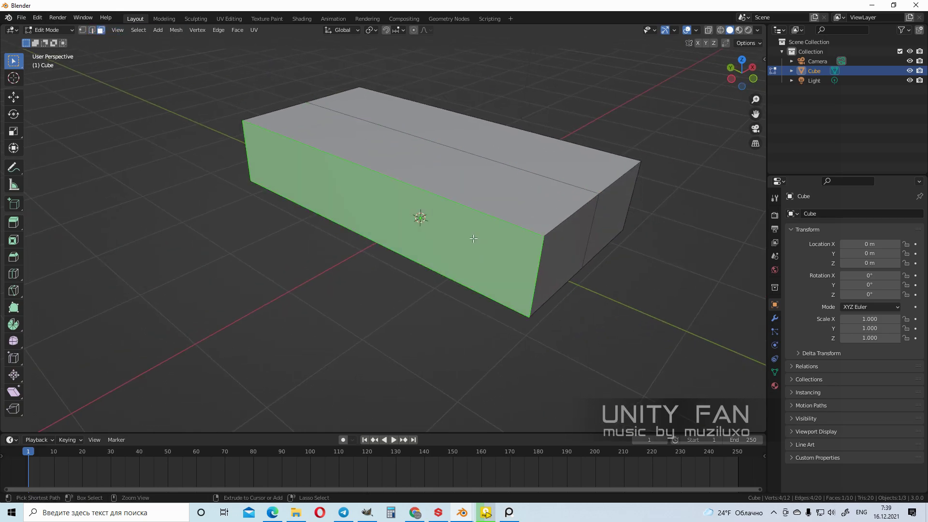
key(ctrl+KP_Add)
middle_drag(484, 238, 473, 241)
key(x)
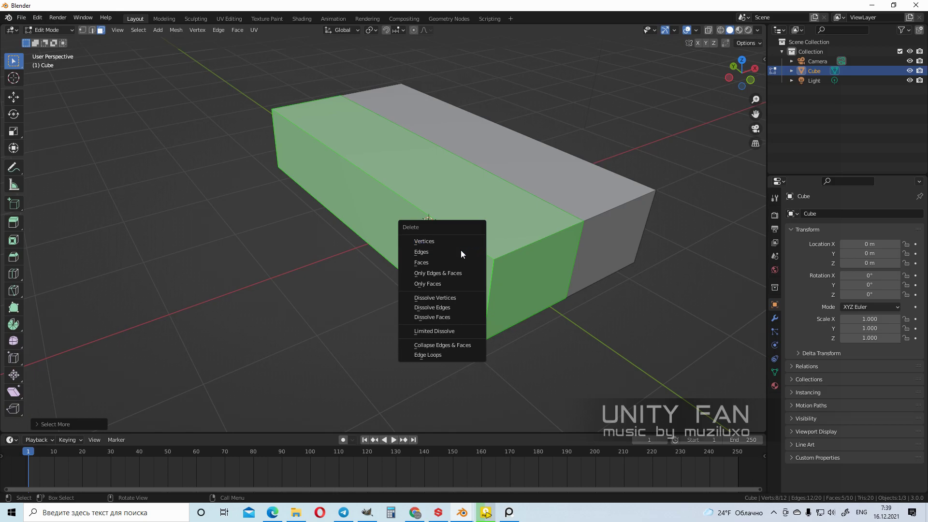
click(451, 260)
middle_drag(535, 271, 687, 306)
key(Tab)
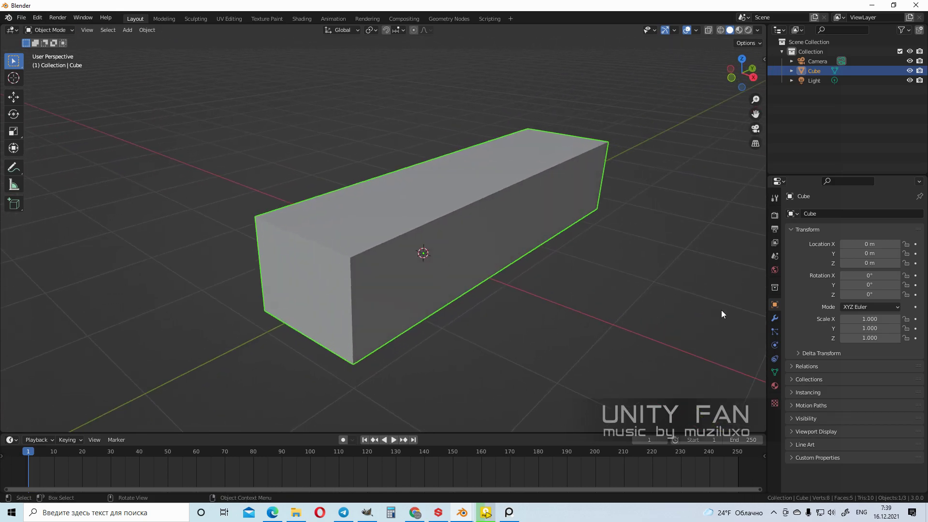
Add a Mirror modifier on the X axis to the remaining half of the block
click(775, 318)
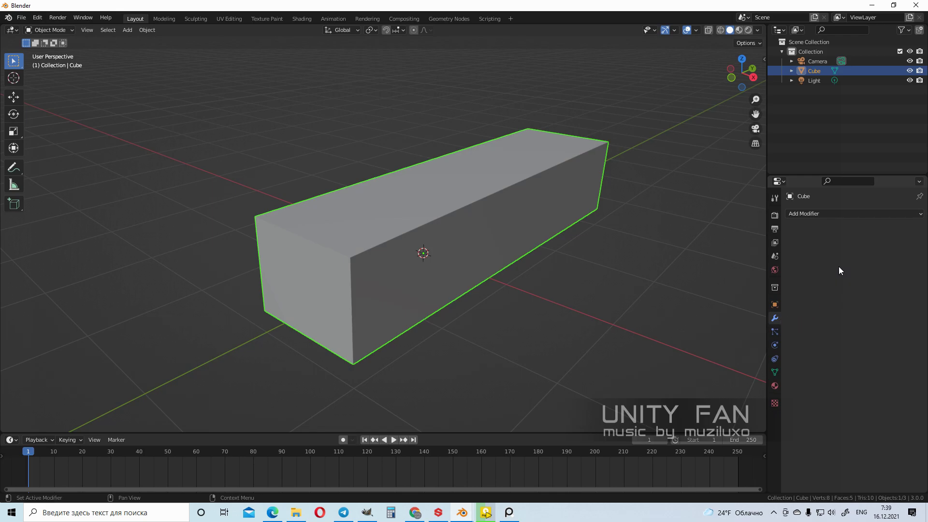
drag(499, 437, 499, 452)
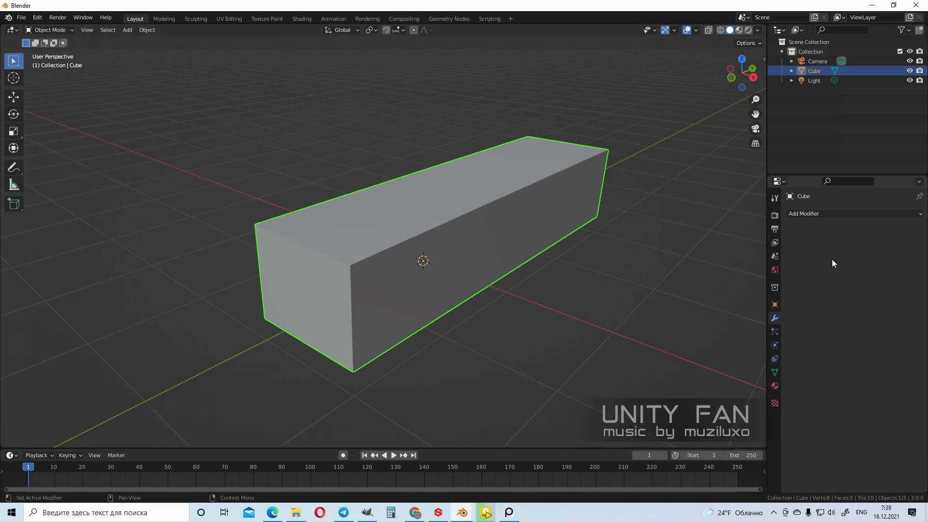
middle_drag(587, 239, 557, 249)
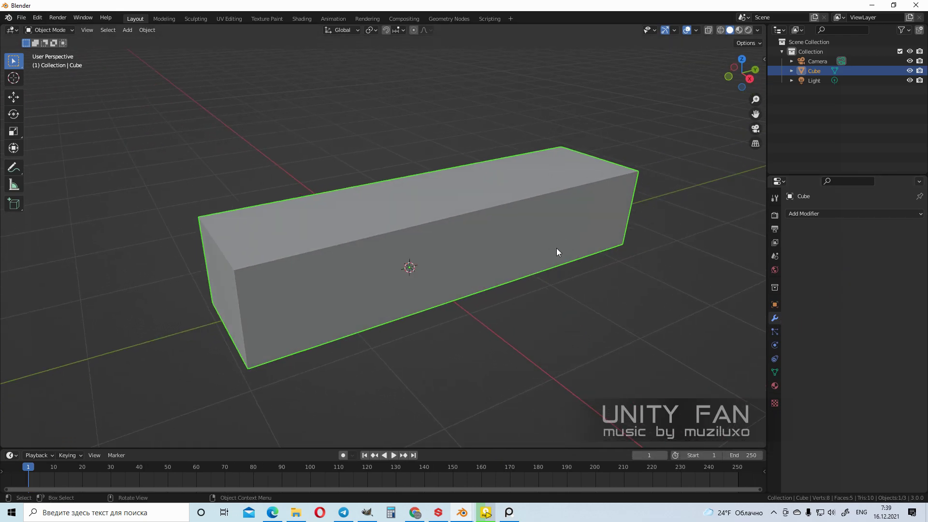
click(828, 216)
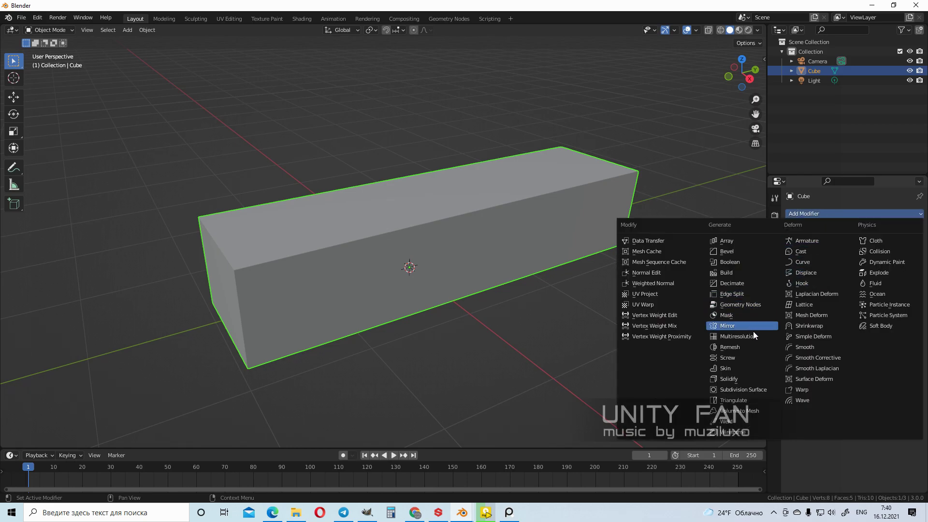
click(741, 324)
middle_drag(458, 281, 430, 289)
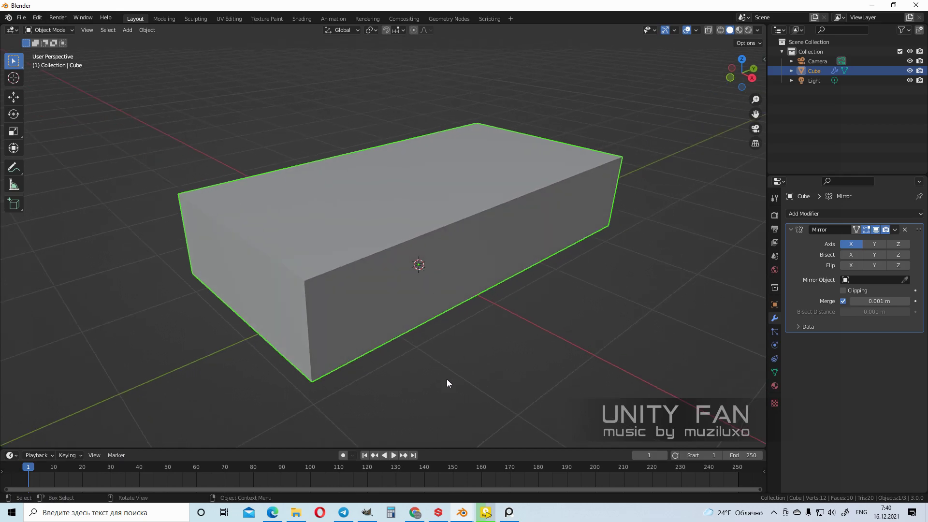
middle_drag(221, 404, 389, 350)
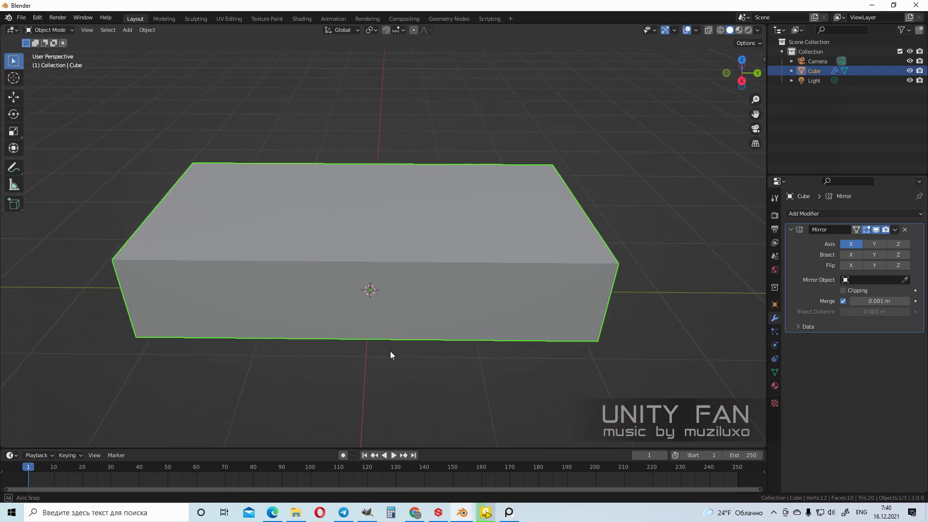
Widen the properties area beside the viewport and slightly enlarge the timeline
drag(773, 367, 765, 367)
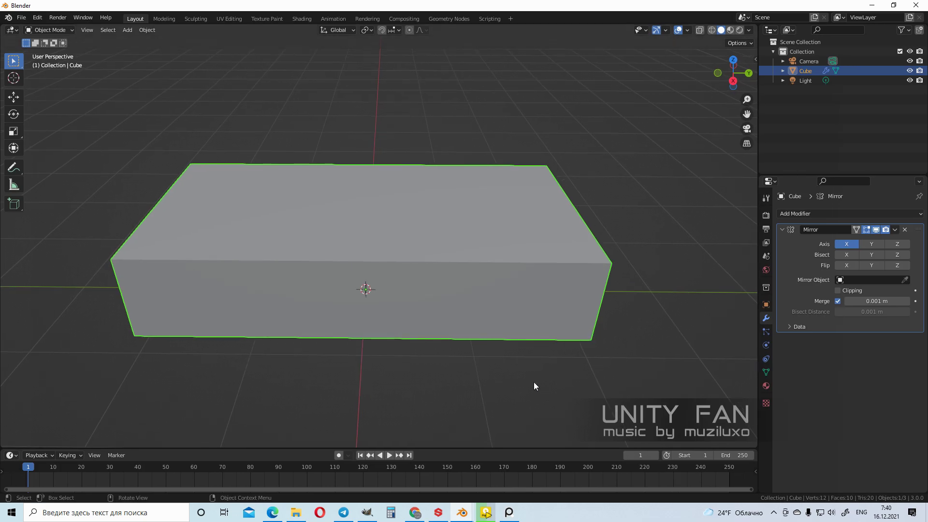
drag(501, 452, 501, 450)
middle_drag(493, 403, 373, 253)
scroll(506, 349, up, 1)
Try a lengthwise loop cut slid towards the centre on the editable half, checking it in wireframe display
key(Tab)
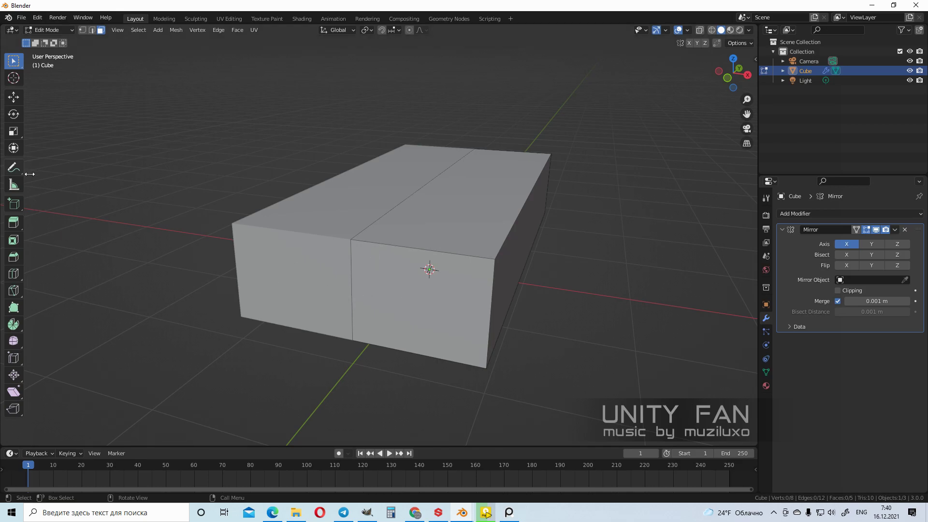
click(13, 274)
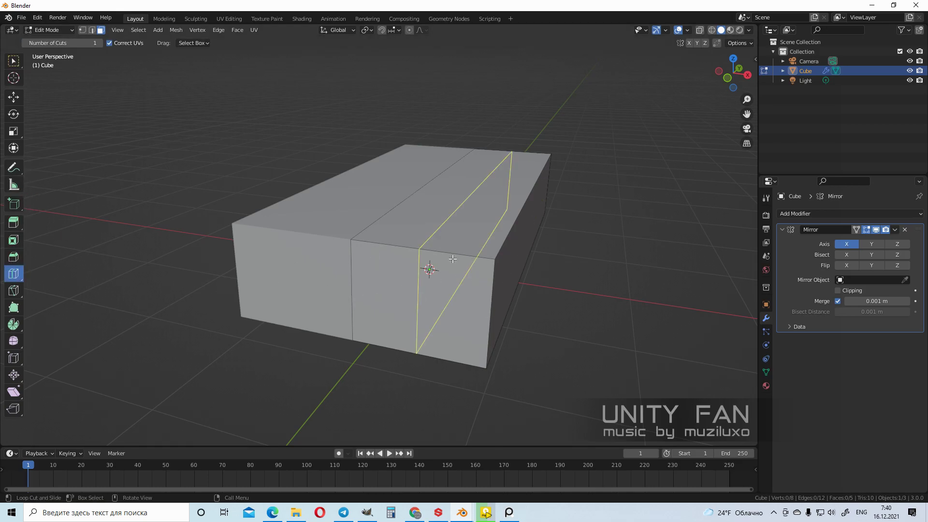
drag(434, 257, 400, 265)
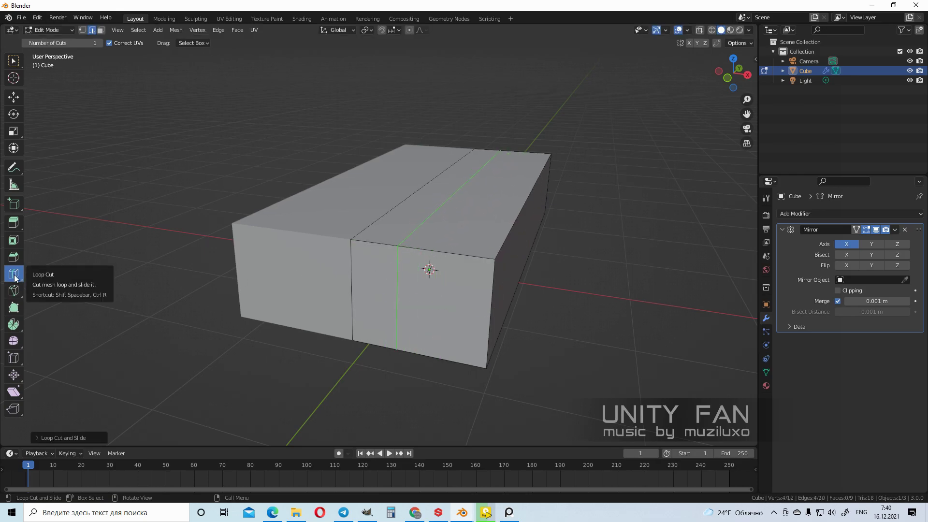
key(shift+z)
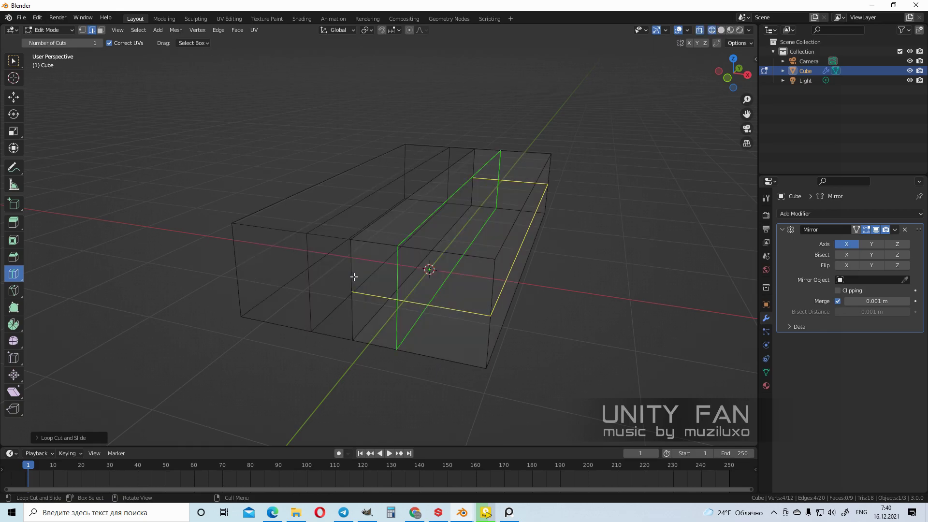
key(ctrl+z)
click(14, 66)
key(Tab)
Hide the Mirror modifier in the viewport, switch to Solid shading, and show the modifier again
middle_drag(360, 220, 393, 237)
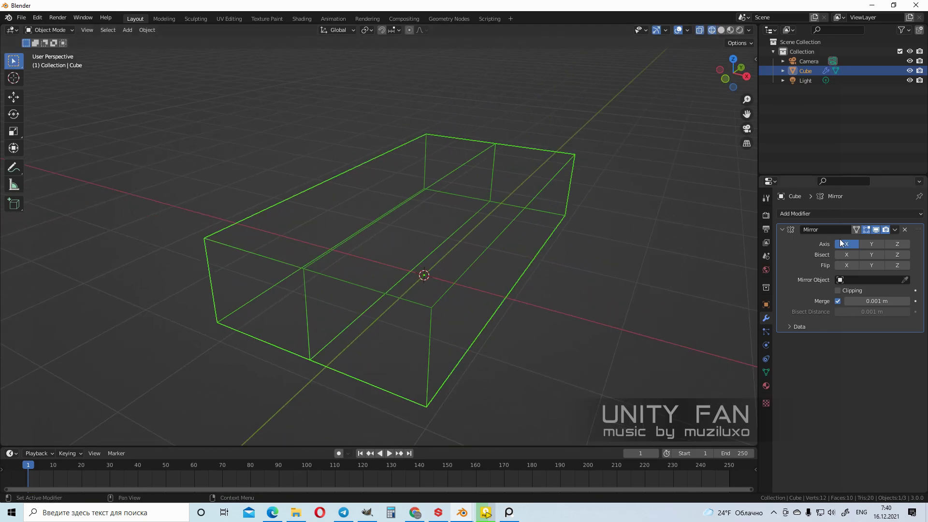
click(876, 230)
key(z)
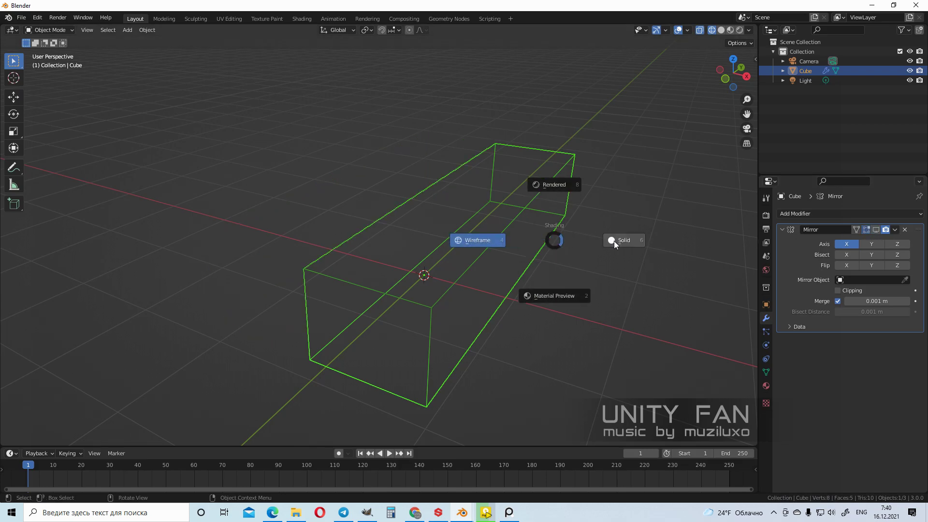
click(612, 242)
mouse_move(611, 245)
middle_down()
mouse_move(411, 193)
mouse_move(454, 211)
mouse_move(662, 248)
middle_up()
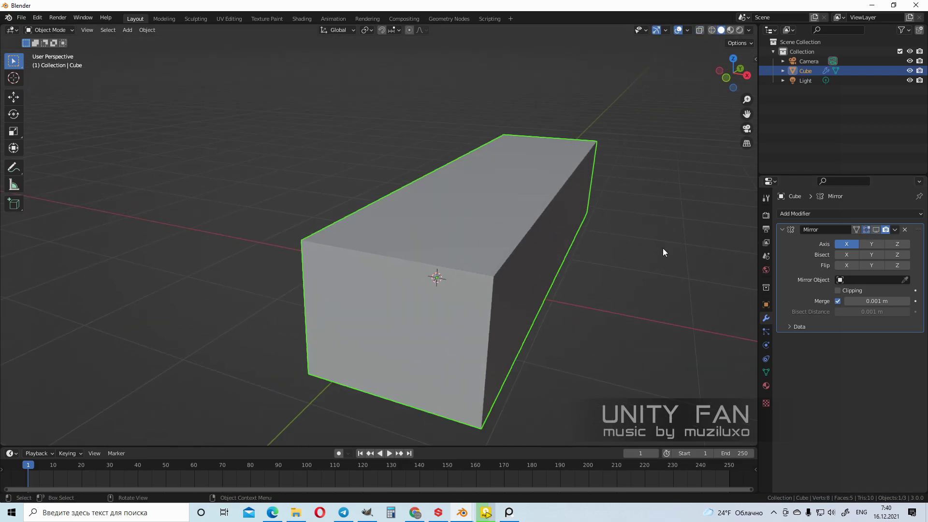
click(875, 230)
Examine the mirrored block from several angles in both Edit Mode and Object Mode
middle_drag(454, 242, 463, 238)
key(Tab)
middle_drag(394, 238, 273, 203)
mouse_move(388, 225)
middle_down()
mouse_move(332, 234)
mouse_move(404, 229)
middle_up()
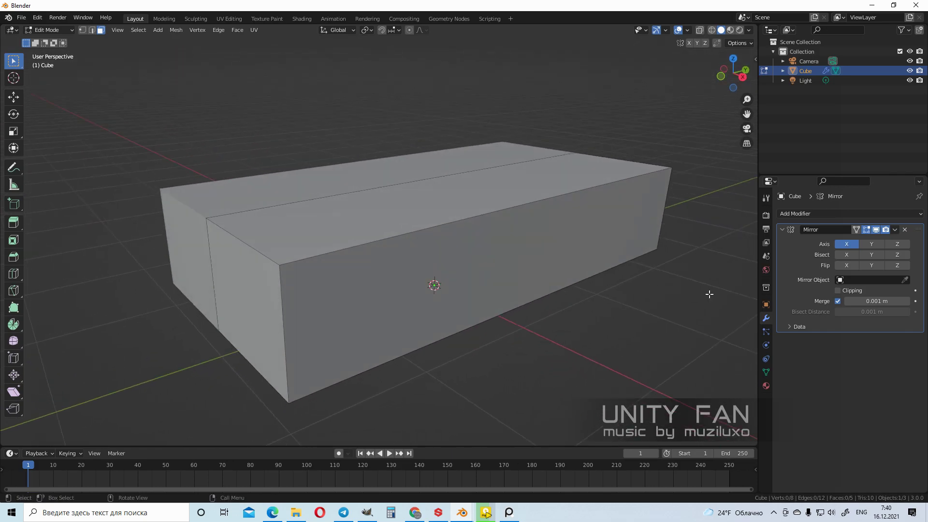
key(Tab)
mouse_move(501, 262)
middle_down()
mouse_move(488, 274)
mouse_move(505, 269)
middle_up()
key(Tab)
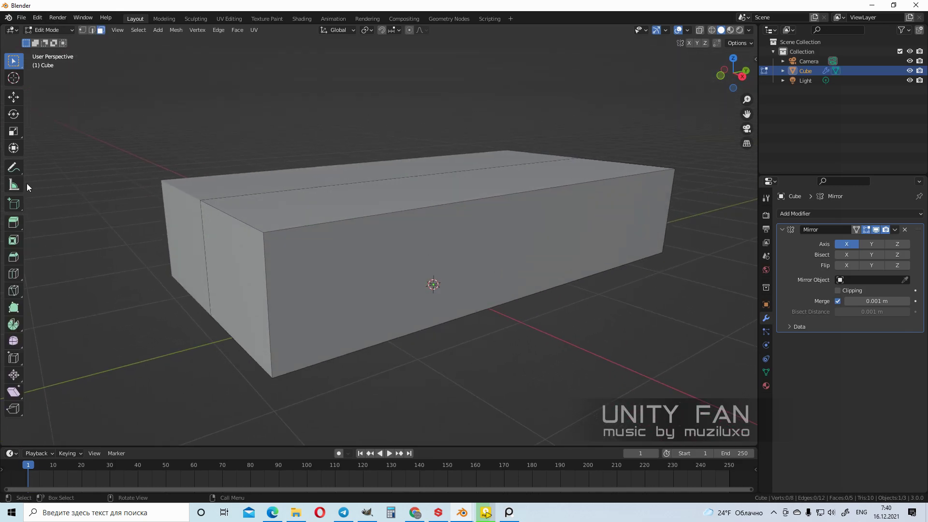
Return the block to Object Mode and add a Subdivision Surface modifier below its Mirror modifier
key(Tab)
middle_drag(435, 235, 436, 251)
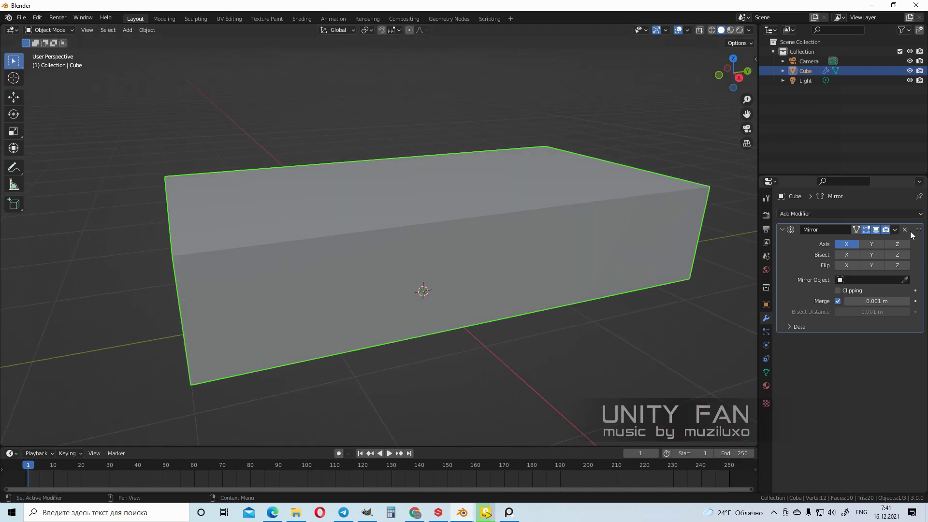
click(894, 215)
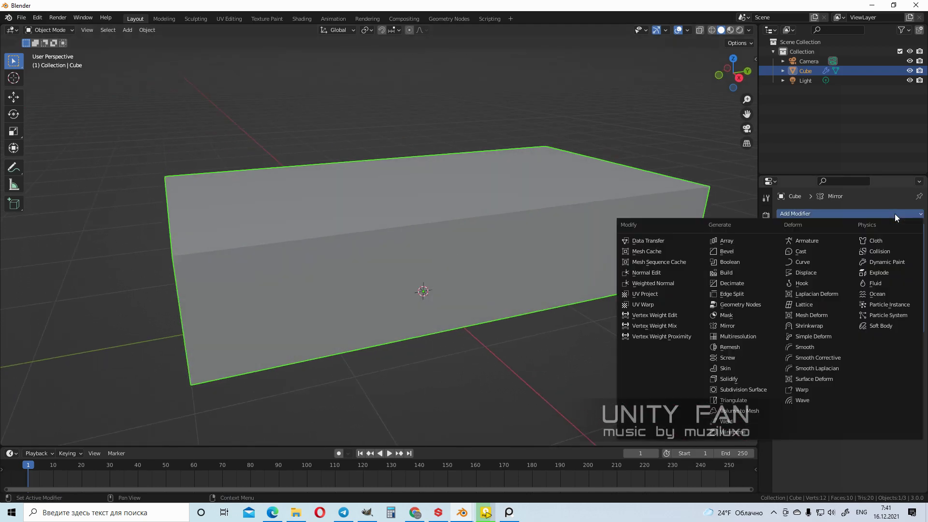
click(742, 389)
middle_drag(494, 263, 482, 241)
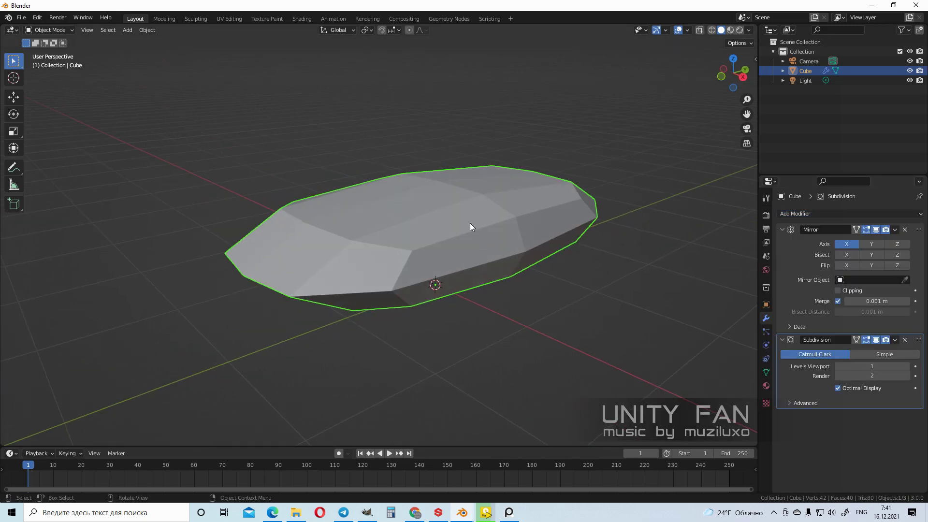
Apply smooth shading to the subdivided block
right_click(469, 224)
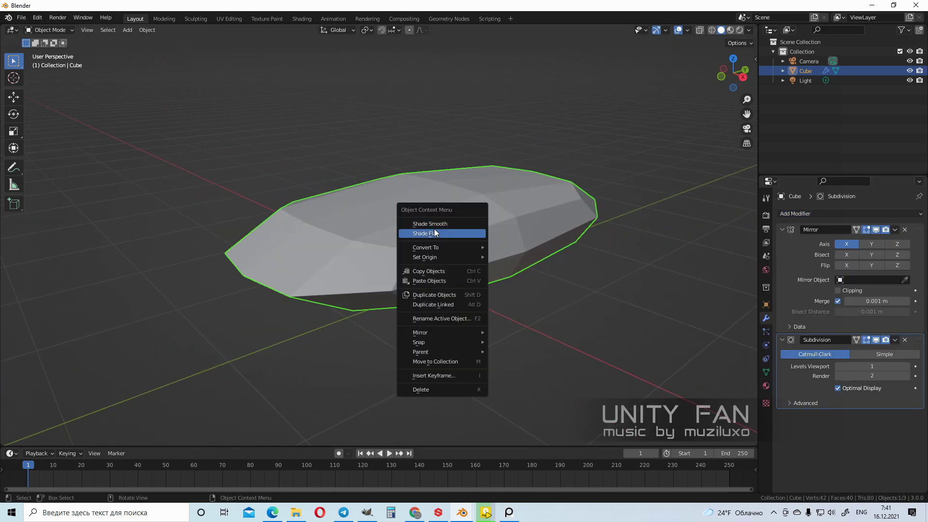
right_click(496, 223)
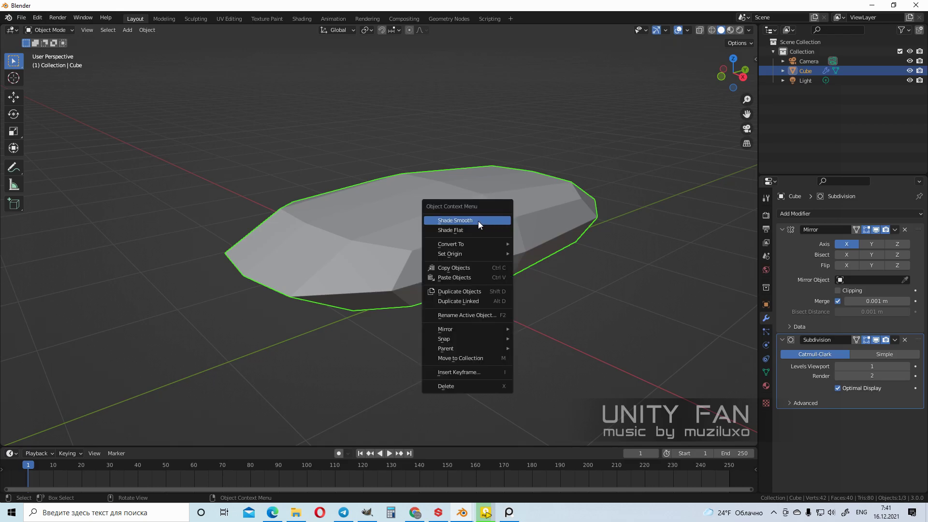
click(469, 224)
middle_drag(469, 223, 494, 246)
Cut three crosswise edge loops into the block in Edit Mode, at the middle and in the front and rear halves
key(Tab)
click(14, 274)
click(431, 193)
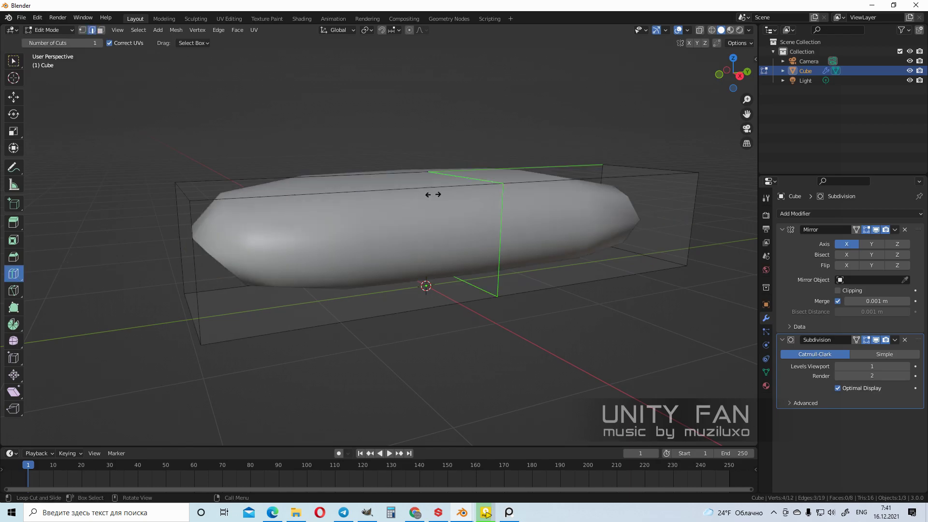
click(341, 210)
click(637, 191)
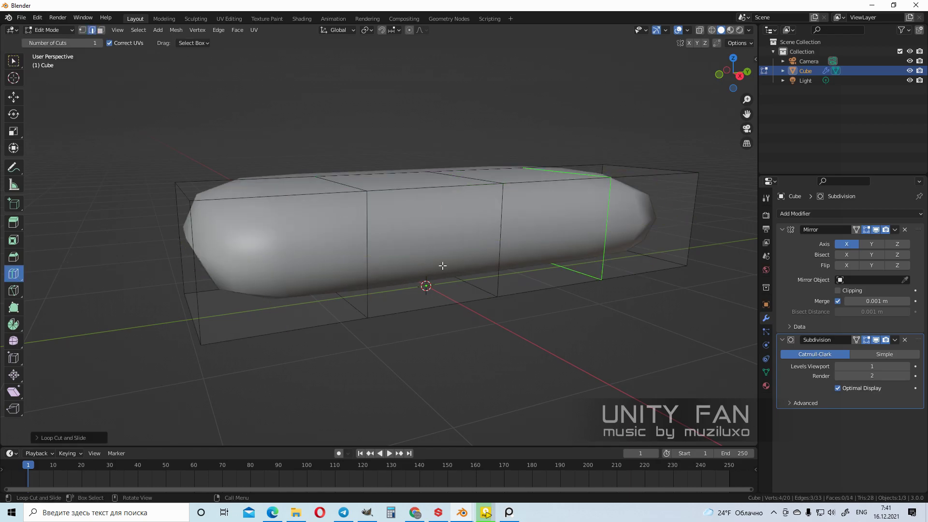
Lower the front top edge of the body with the Move tool to form a sloping nose
click(14, 97)
middle_drag(339, 217, 299, 208)
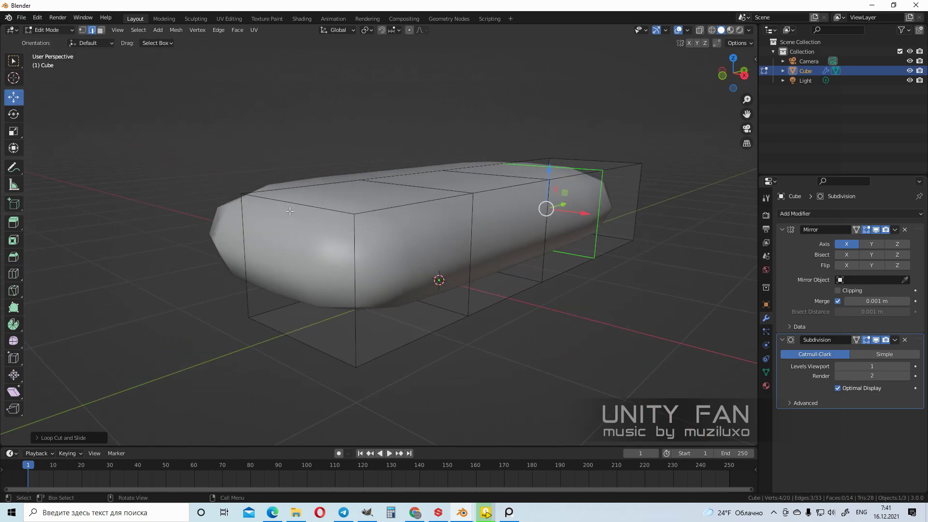
click(302, 209)
drag(289, 172, 292, 244)
middle_drag(292, 244, 261, 246)
Add a lengthwise loop cut near the outer edge of the top and a horizontal loop cut around the sides
click(13, 273)
mouse_move(376, 263)
mouse_down()
mouse_move(372, 248)
mouse_move(390, 261)
mouse_up()
middle_drag(390, 261, 379, 229)
middle_drag(566, 267, 569, 290)
Lower the short outer edge of the front crosswise loop on the top surface
click(13, 97)
middle_drag(338, 241, 385, 234)
click(296, 213)
middle_drag(299, 219, 380, 185)
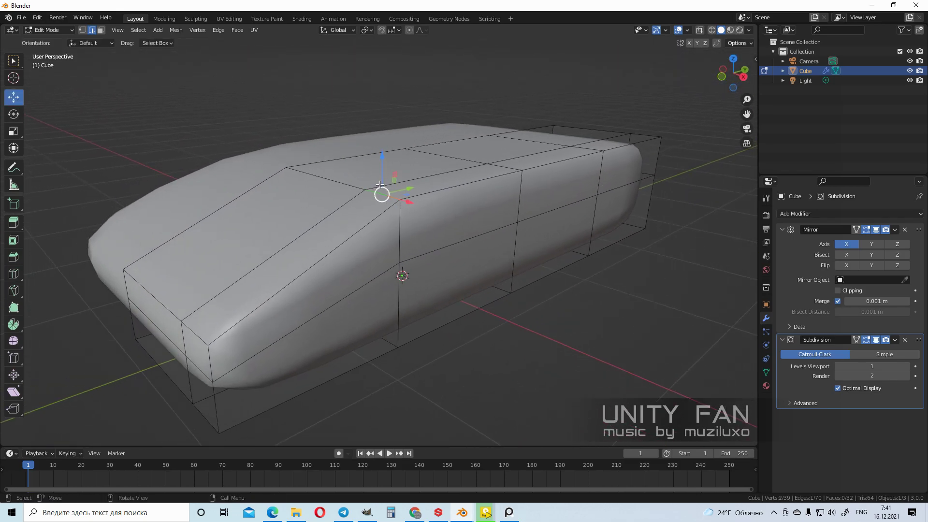
drag(384, 160, 382, 191)
mouse_move(382, 191)
middle_down()
mouse_move(367, 213)
mouse_move(372, 191)
middle_up()
Move the outer corner edges at the front of the body to round off the nose
click(262, 227)
drag(291, 231, 391, 308)
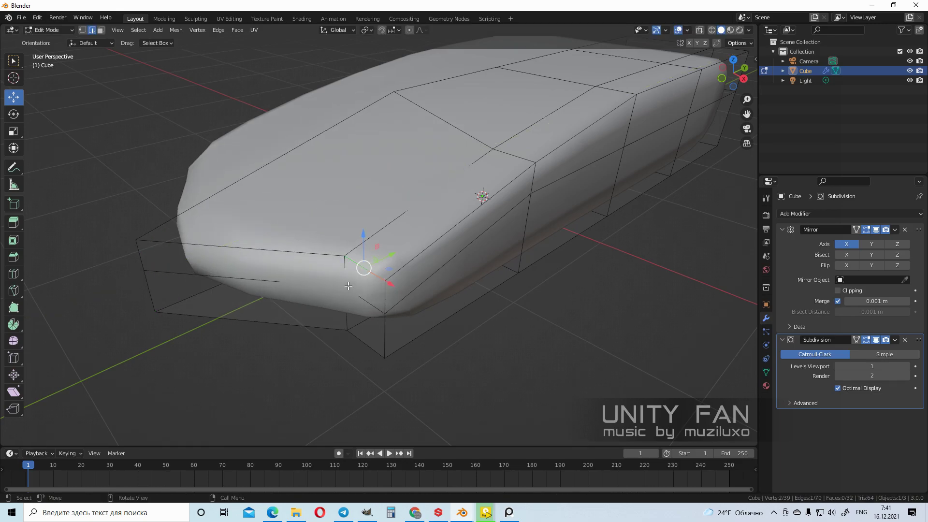
drag(378, 282, 304, 305)
scroll(439, 292, down, 3)
mouse_move(503, 287)
middle_down()
mouse_move(453, 283)
mouse_move(464, 270)
mouse_move(507, 272)
middle_up()
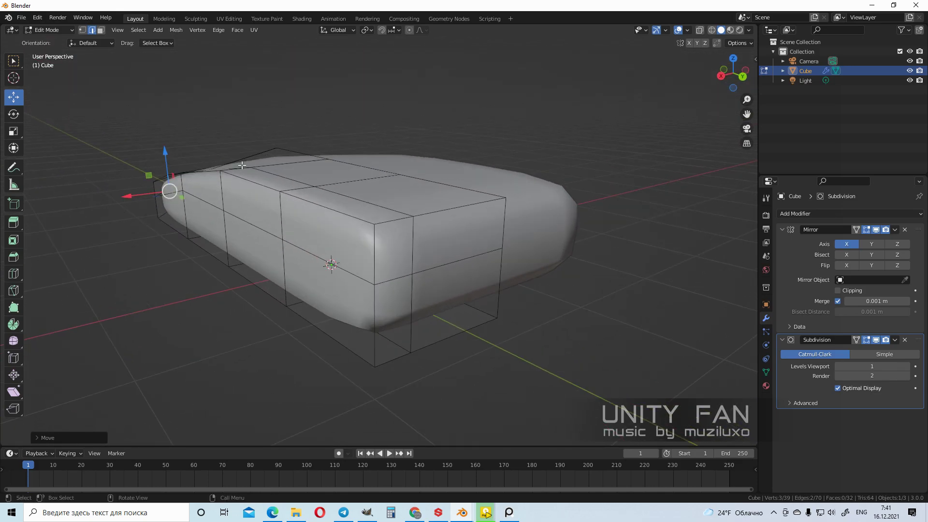
Move the two inner rear faces outward along the body's length to round the tail
click(460, 227)
shift+click(461, 281)
middle_drag(461, 281, 534, 323)
drag(533, 322, 556, 338)
scroll(536, 314, down, 2)
middle_drag(536, 314, 430, 250)
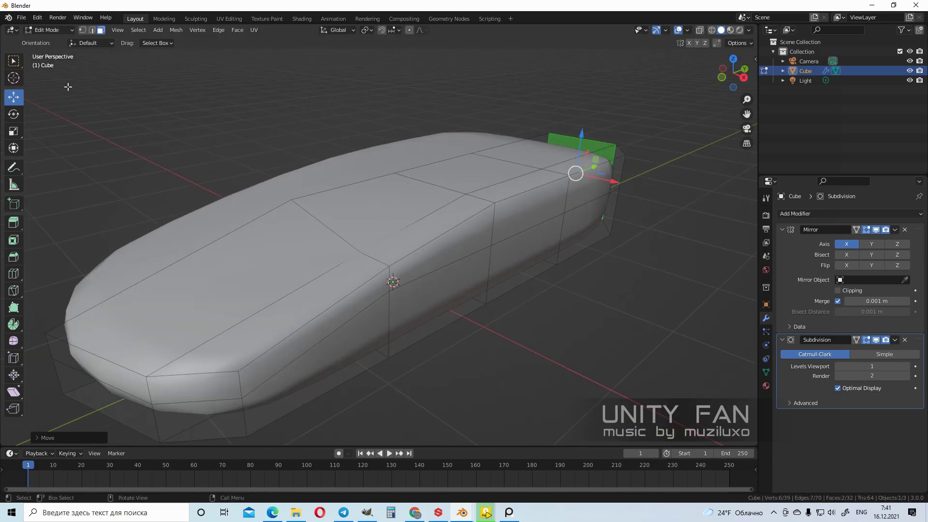
Reposition a vertex on the front crosswise loop to even out the hood surface
click(300, 220)
middle_drag(326, 227, 336, 191)
key(g)
click(297, 206)
middle_drag(426, 305, 461, 257)
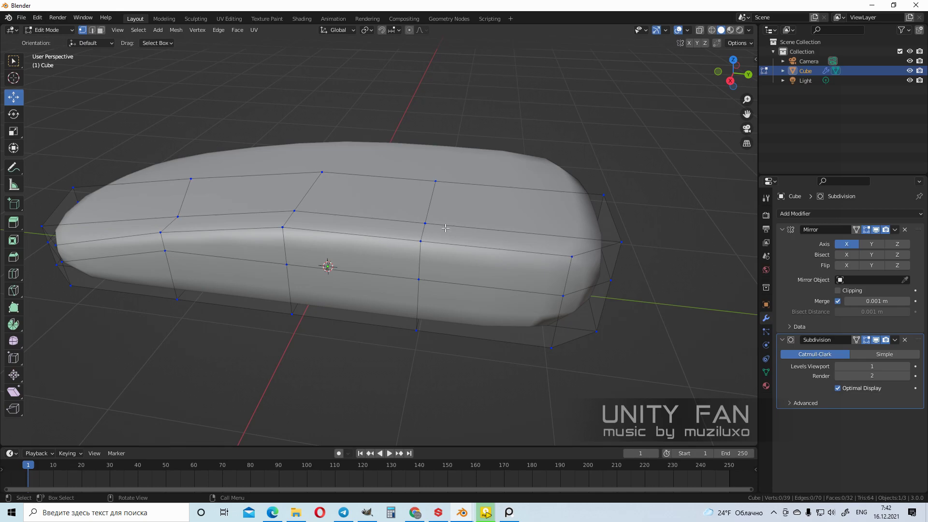
Insert a crosswise loop cut between the rearmost loop and the tail of the body
drag(466, 216, 534, 234)
middle_drag(504, 264, 502, 274)
click(15, 274)
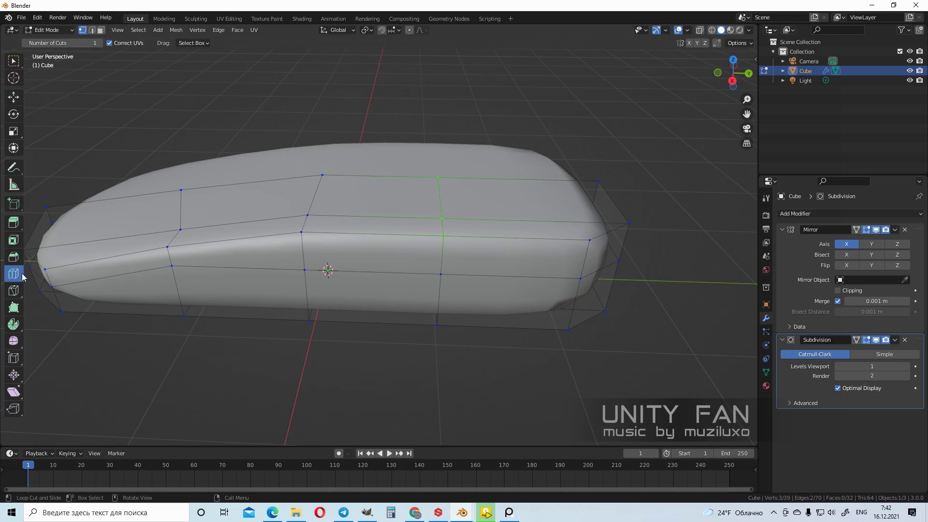
click(468, 241)
middle_drag(468, 241, 89, 91)
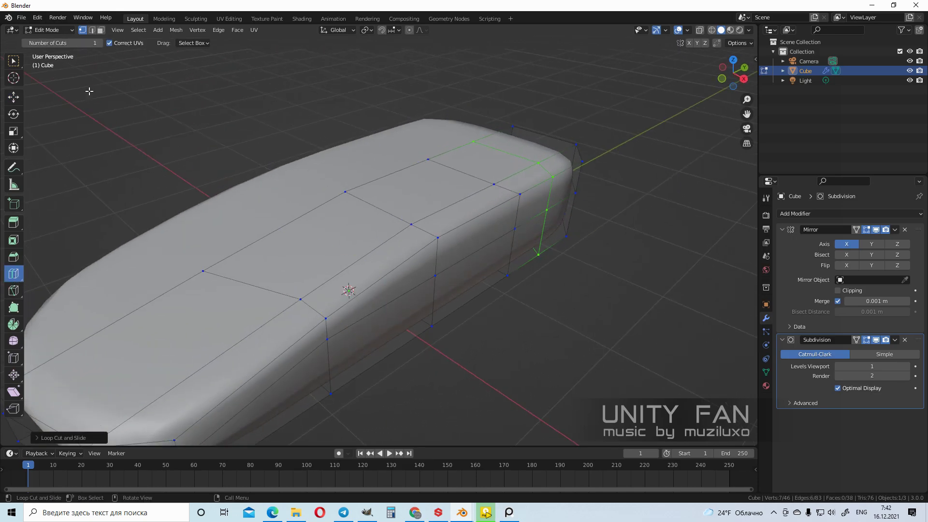
Extrude the three inner top faces between the front loop and the new rear loop upward to form a cabin
click(16, 66)
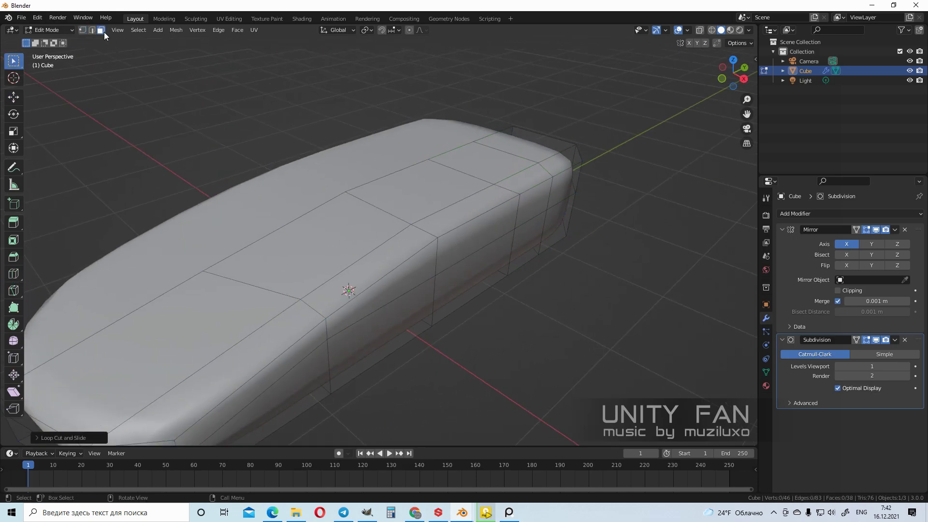
click(327, 241)
shift+click(425, 200)
shift+click(493, 165)
middle_drag(493, 164, 466, 209)
scroll(424, 220, up, 2)
key(e)
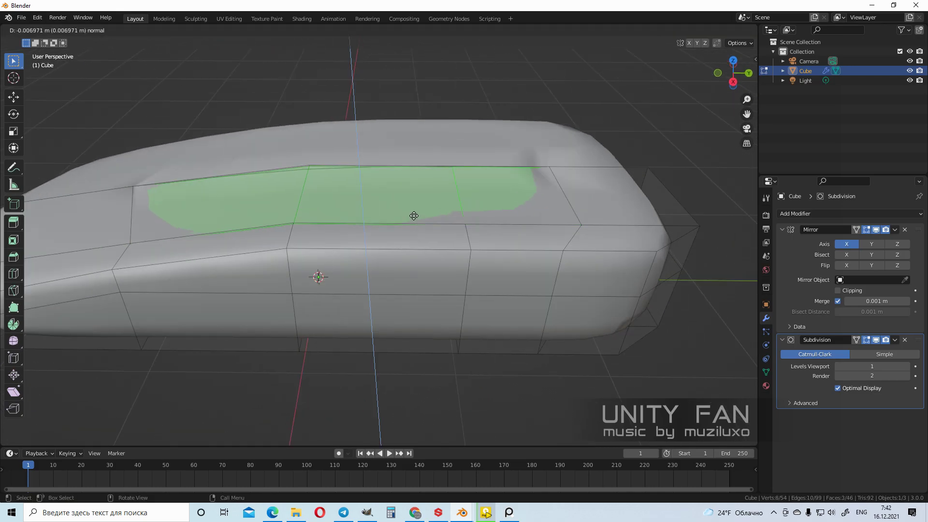
right_click(372, 246)
middle_drag(371, 246, 490, 216)
Delete the extruded cabin's three hidden inner faces along the mirror plane
click(13, 98)
middle_drag(449, 157, 460, 238)
click(490, 218)
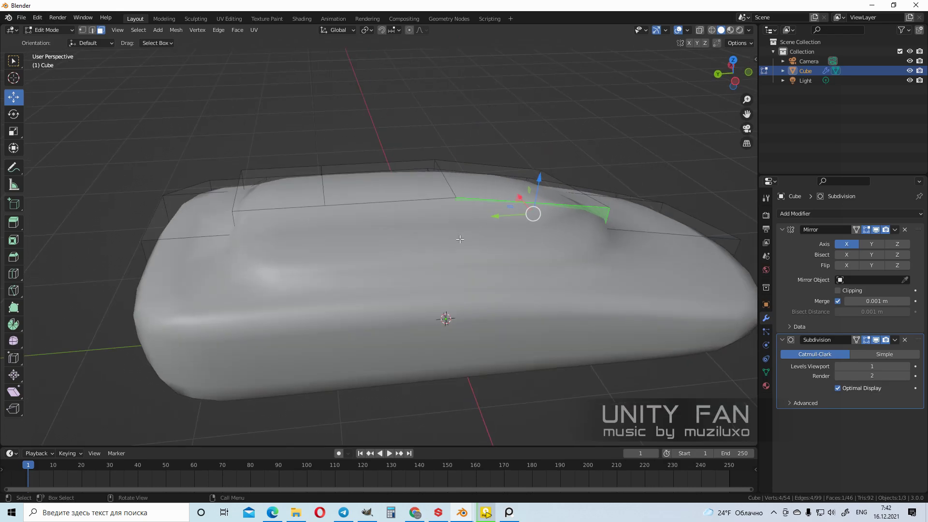
key(x)
click(318, 235)
Move the lengthwise base edge of the cabin's side outward, close to the body's outer top edge
middle_drag(318, 235, 546, 226)
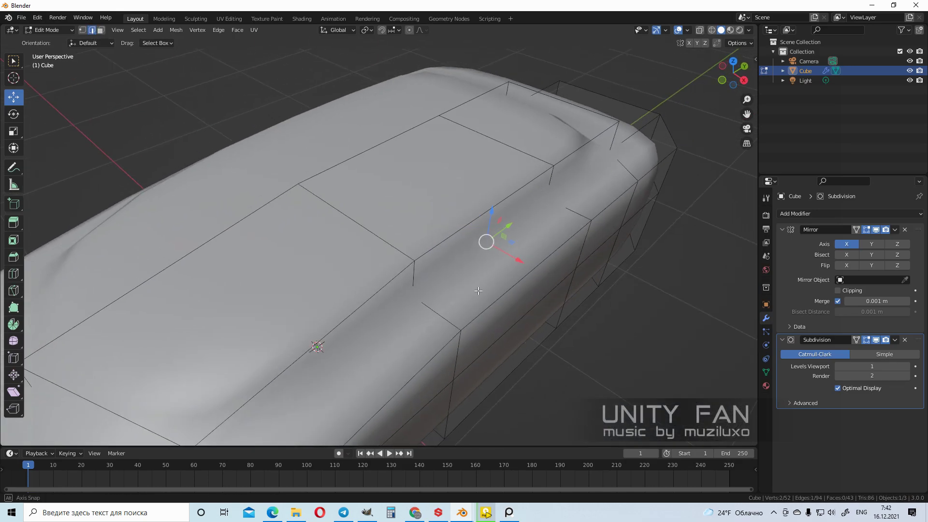
key(g)
click(526, 279)
middle_drag(526, 279, 429, 271)
Move the cabin's front top edge toward the tail to slope the windshield
middle_drag(273, 247, 261, 236)
drag(222, 201, 295, 186)
scroll(408, 190, up, 1)
middle_drag(408, 189, 395, 216)
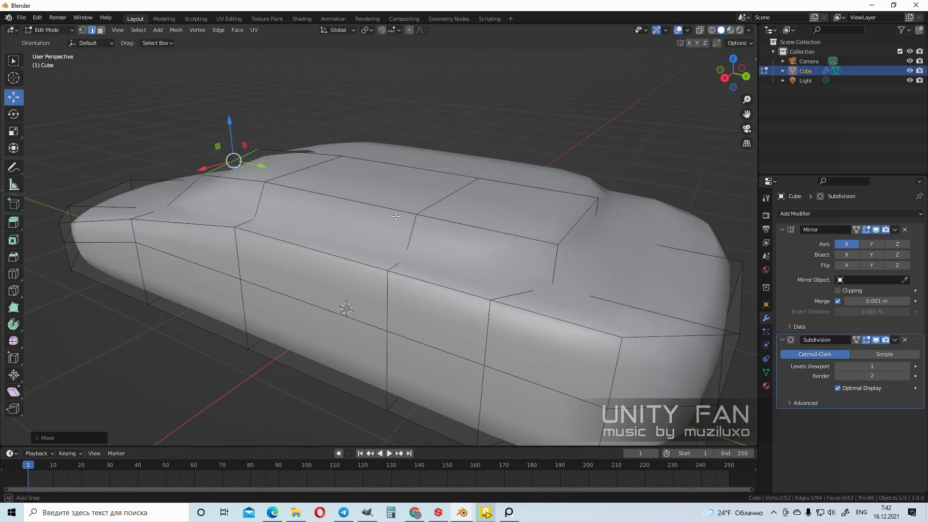
Move the cabin's rear top edge forward to slope the rear window
drag(624, 226, 563, 230)
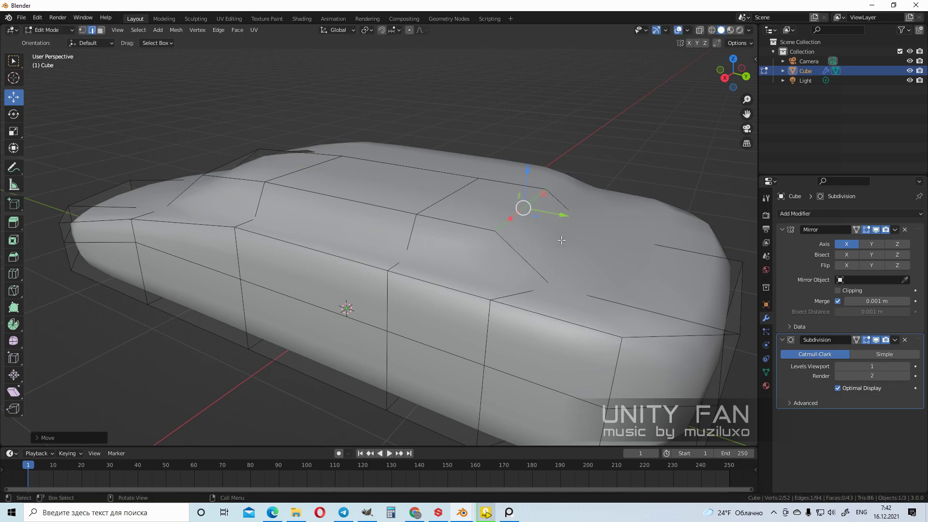
middle_drag(555, 241, 586, 271)
scroll(586, 271, down, 4)
scroll(534, 248, up, 3)
Set the local X coordinate of the centre vertex on the cabin's front top edge to 0 m
middle_drag(535, 248, 466, 232)
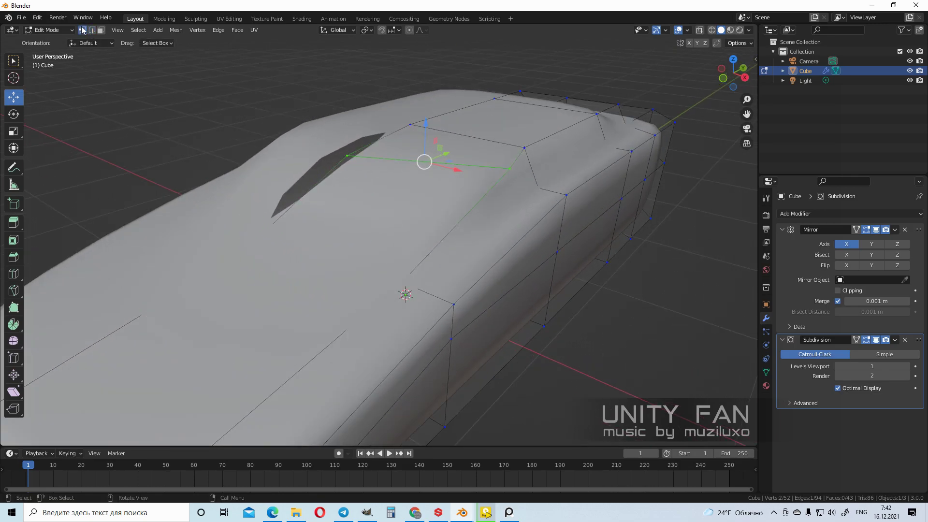
click(345, 158)
middle_drag(345, 158, 394, 197)
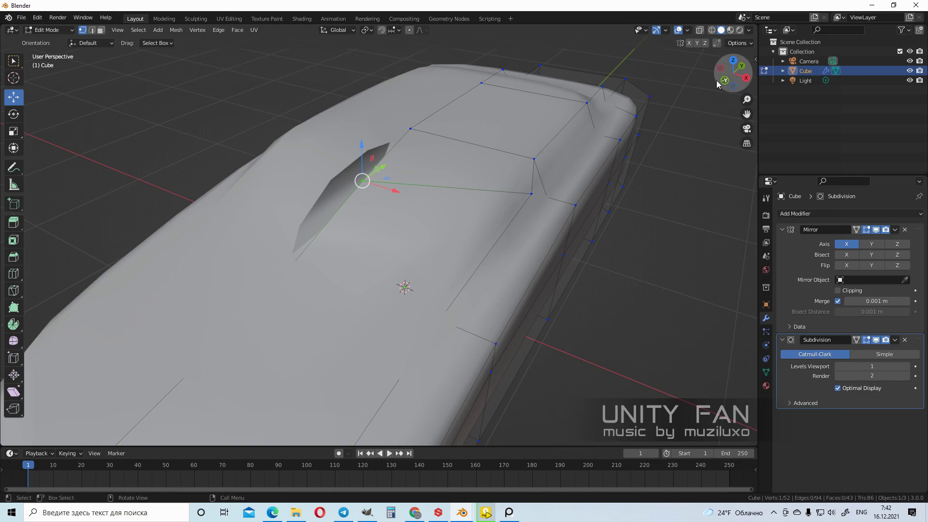
middle_drag(530, 171, 548, 185)
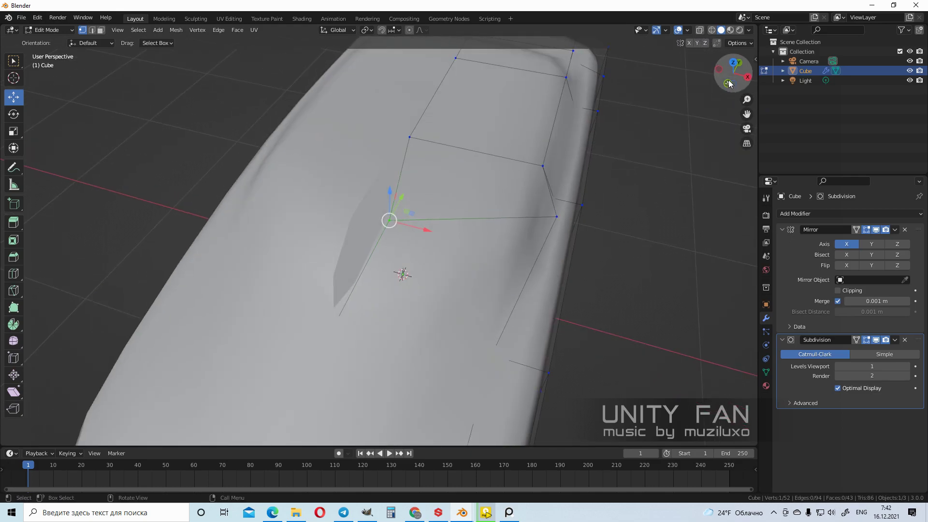
key(n)
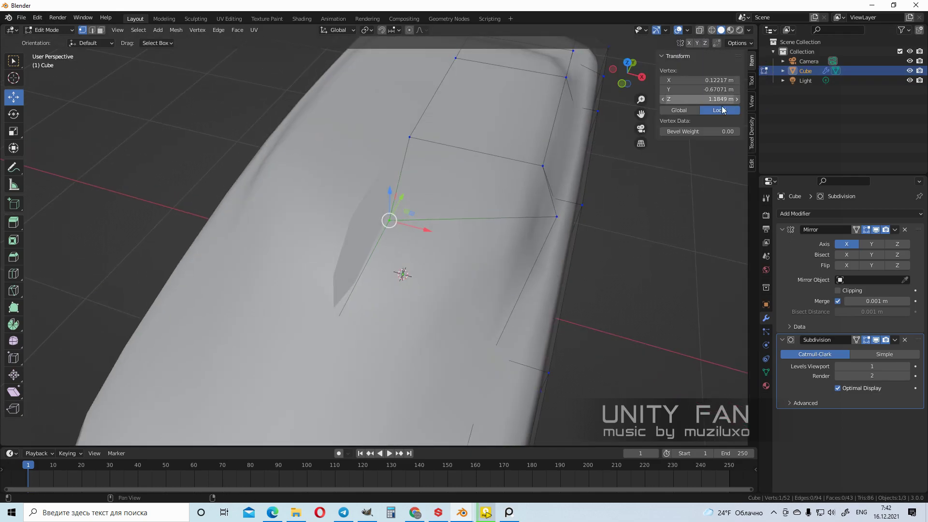
click(720, 84)
text(0)
key(Return)
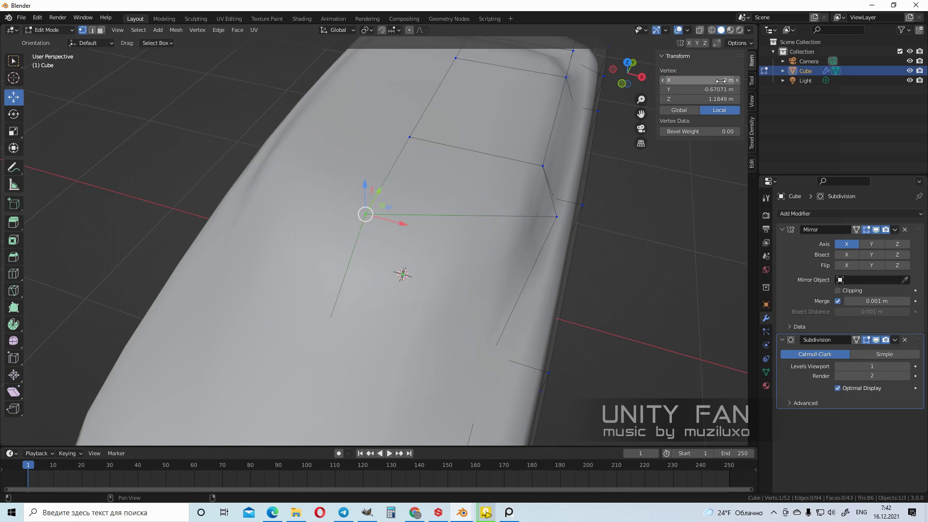
Move the roof's outer front vertex to about X 0.63 m, Y -0.38 m, and pull its outer rear vertex inward
drag(600, 229, 591, 231)
scroll(591, 231, down, 5)
middle_drag(590, 231, 505, 269)
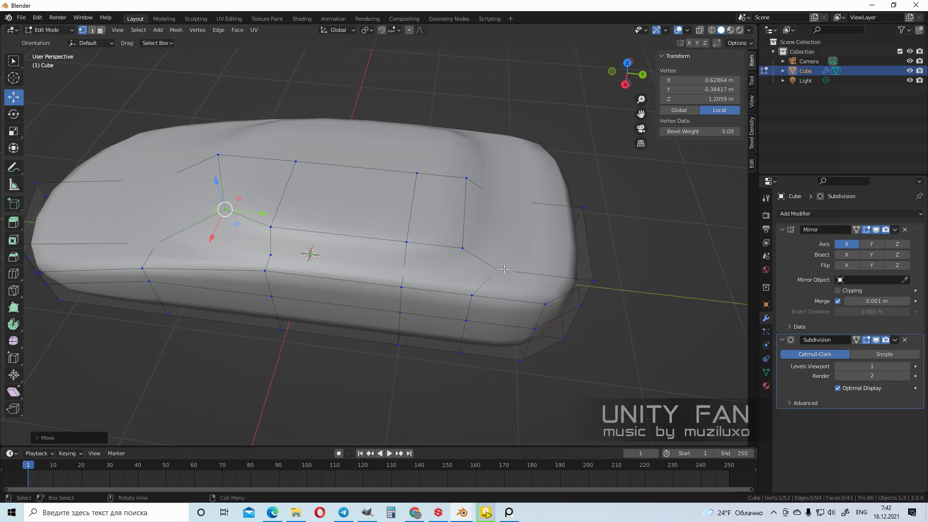
shift+click(461, 245)
middle_drag(461, 245, 378, 311)
drag(378, 312, 437, 300)
middle_drag(436, 299, 454, 299)
Shift the two vertices of the roof's rear edge slightly toward the tail
click(485, 229)
shift+click(456, 199)
drag(513, 230, 528, 236)
middle_drag(528, 237, 481, 258)
Move the roof's middle crosswise edge toward the tail to about Y 0.35 m
scroll(482, 258, up, 3)
click(319, 158)
shift+click(307, 124)
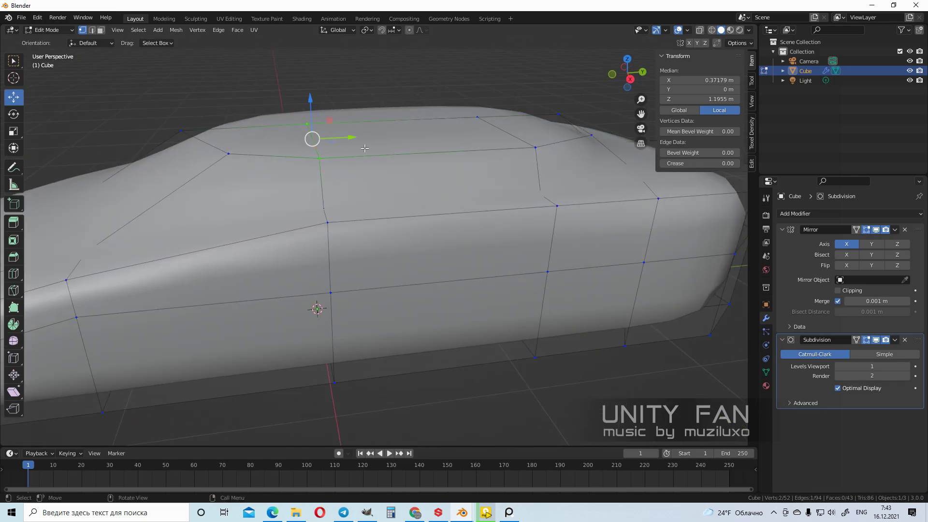
drag(369, 143, 429, 144)
scroll(416, 193, down, 4)
middle_drag(405, 216, 427, 244)
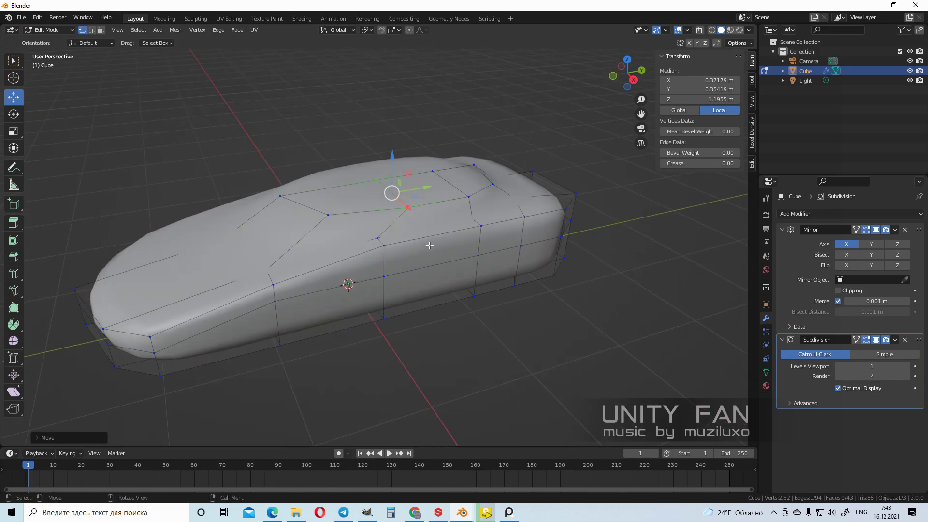
Lower the two middle vertices of the body's outer top edge to about Z 0.97 m
scroll(437, 246, up, 1)
click(385, 247)
shift+click(506, 221)
middle_drag(506, 222, 446, 182)
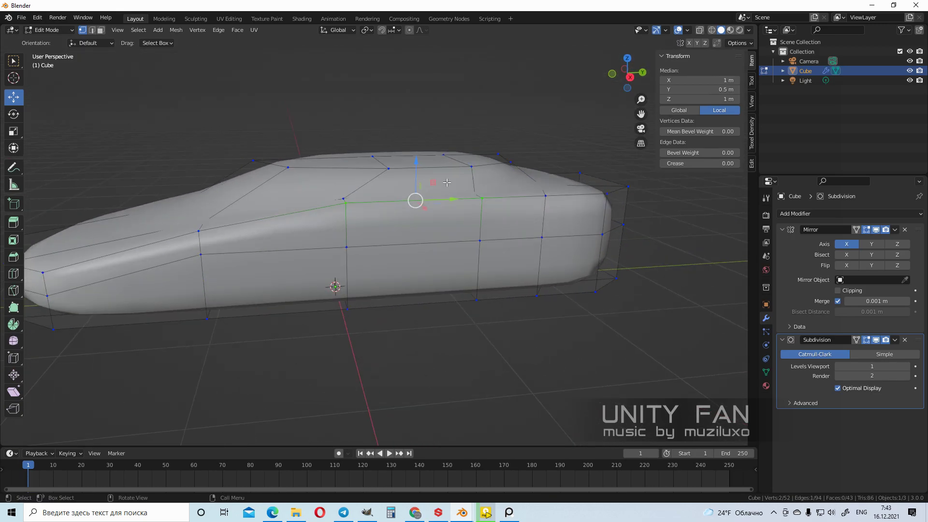
drag(418, 168, 419, 174)
middle_drag(421, 177, 501, 217)
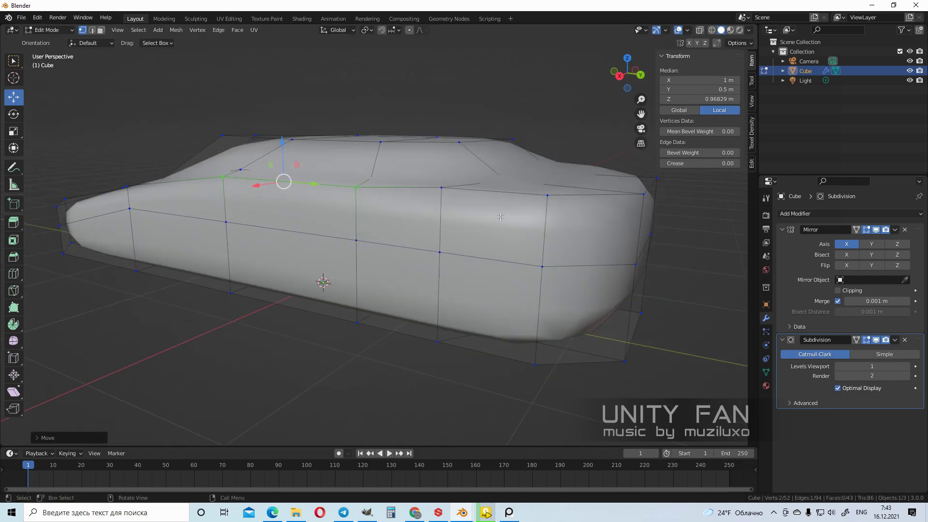
Lower the two rear vertices of the body's outer top edge slightly
click(441, 188)
shift+click(546, 195)
drag(491, 152, 492, 159)
scroll(495, 213, down, 3)
middle_drag(495, 228, 660, 227)
Close the transform sidebar and examine the smoothed car body from several angles in Object Mode and Edit Mode
key(Tab)
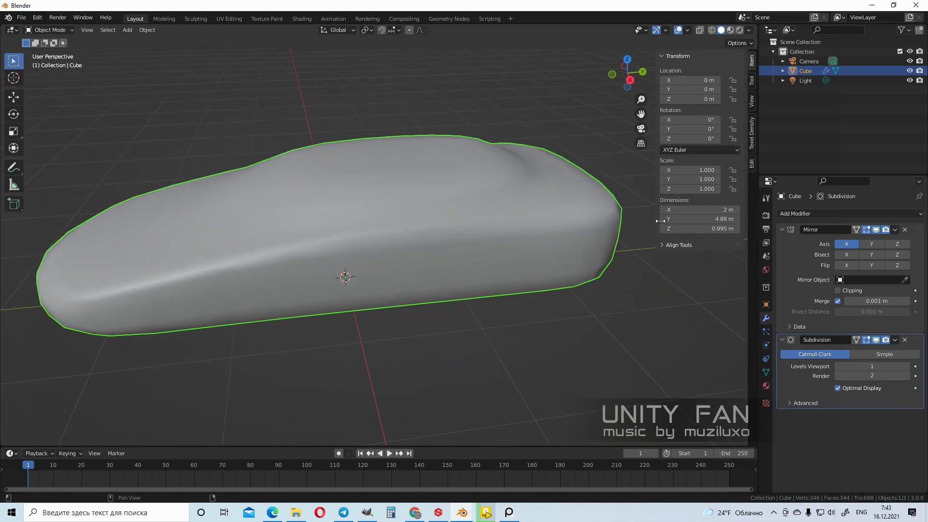
drag(659, 170, 715, 171)
middle_drag(441, 239, 568, 259)
key(Tab)
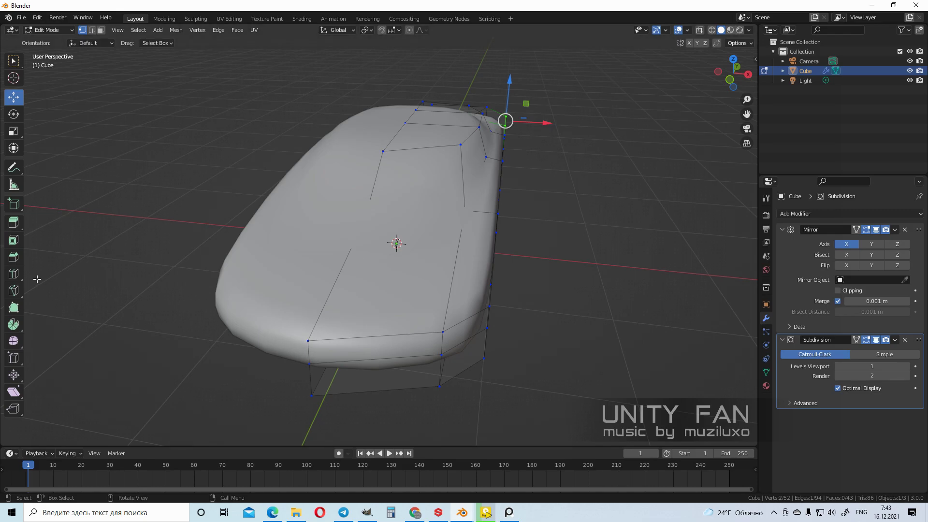
mouse_move(436, 274)
middle_down()
mouse_move(431, 282)
mouse_move(444, 271)
middle_up()
key(Tab)
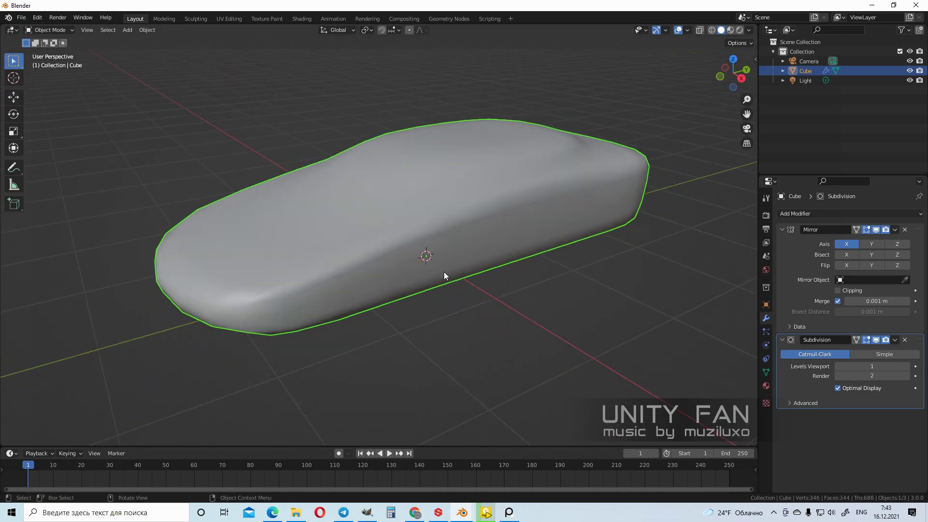
middle_drag(427, 237, 338, 235)
key(Tab)
scroll(349, 230, up, 1)
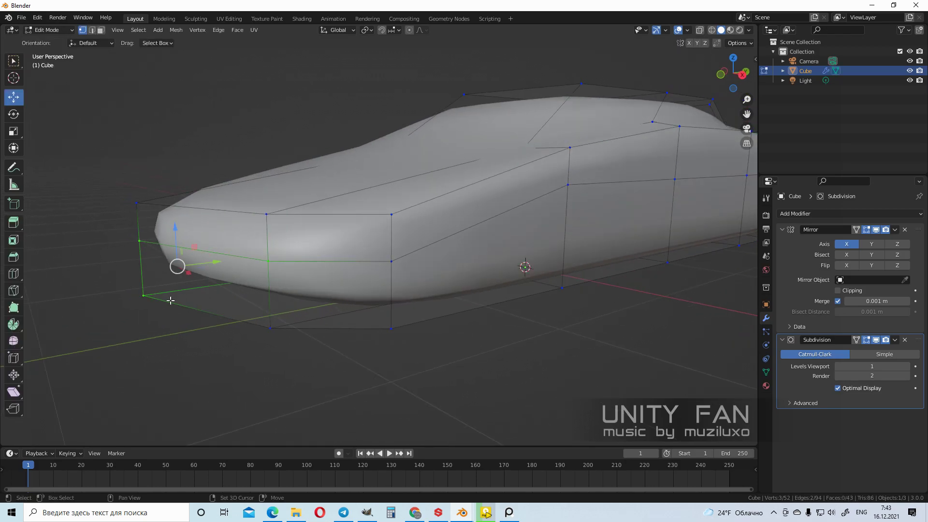
Move the four lower vertices at the front of the nose forward
shift+click(281, 320)
middle_drag(282, 320, 227, 277)
drag(206, 266, 159, 272)
middle_drag(159, 273, 410, 338)
key(Tab)
key(Tab)
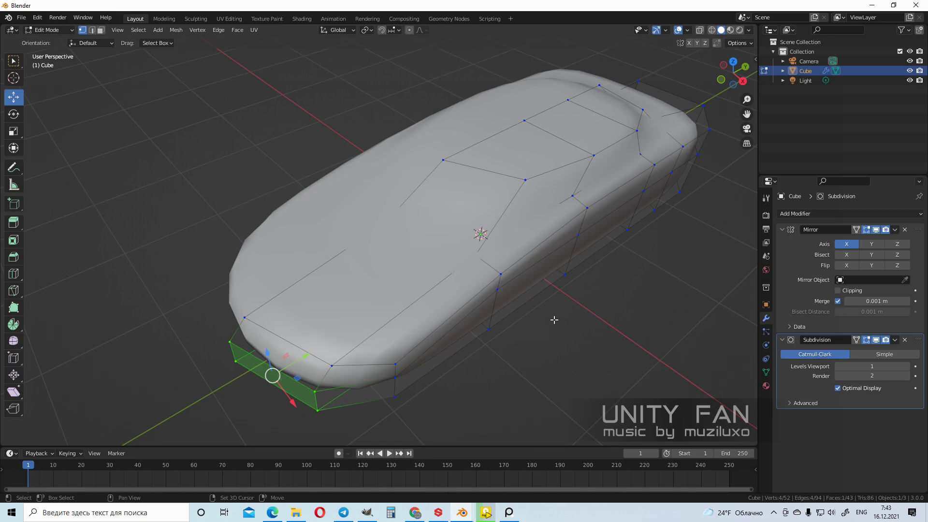
Shift two vertices in the middle row of the car's side slightly inward near the rear
shift+middle_drag(591, 270, 457, 287)
scroll(458, 287, up, 3)
shift+click(363, 229)
middle_drag(363, 229, 471, 163)
drag(477, 102, 458, 118)
click(492, 167)
drag(472, 174, 470, 175)
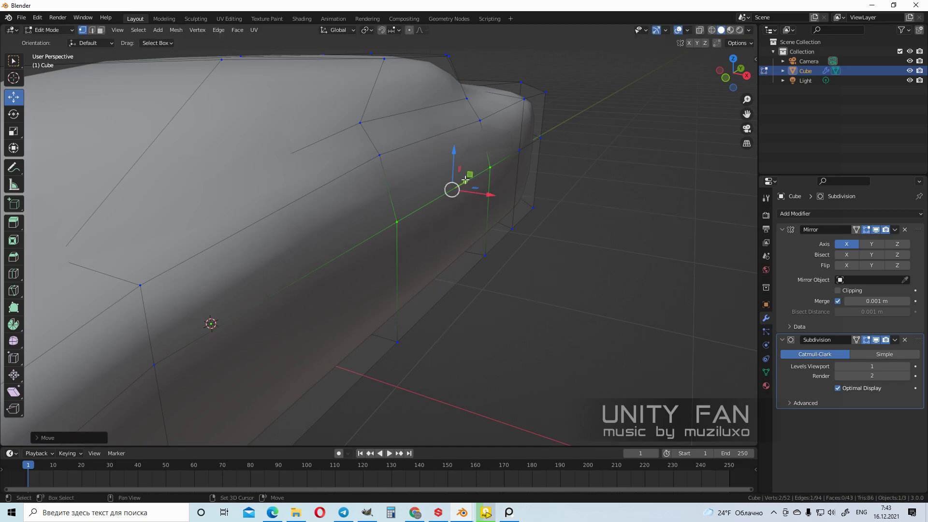
Pull in the roof's outer edge near the rear of the cabin and check the smoothed body in Object Mode
shift+middle_drag(470, 174, 503, 293)
click(484, 168)
shift+click(427, 186)
middle_drag(450, 206, 491, 222)
drag(486, 158, 469, 167)
key(ctrl+z)
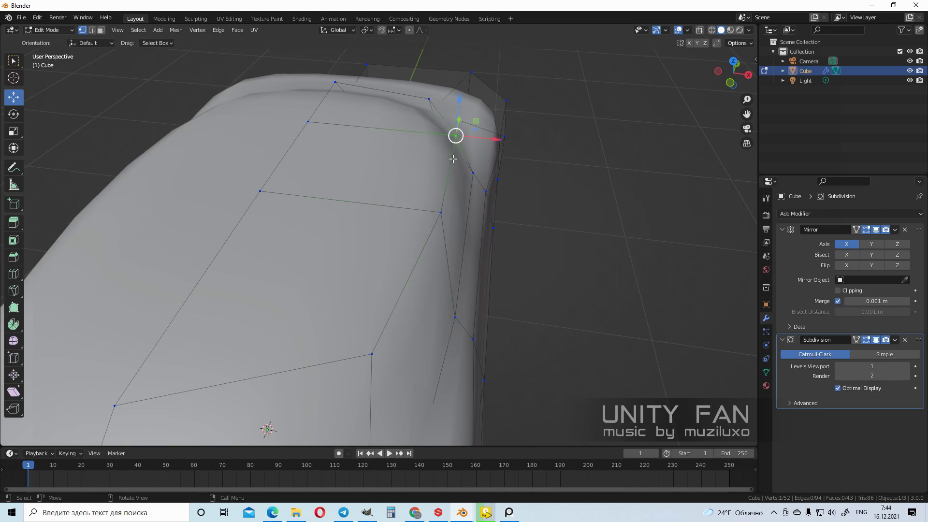
drag(485, 174, 464, 173)
scroll(462, 184, down, 4)
middle_drag(459, 193, 406, 213)
key(Tab)
middle_drag(398, 259, 387, 294)
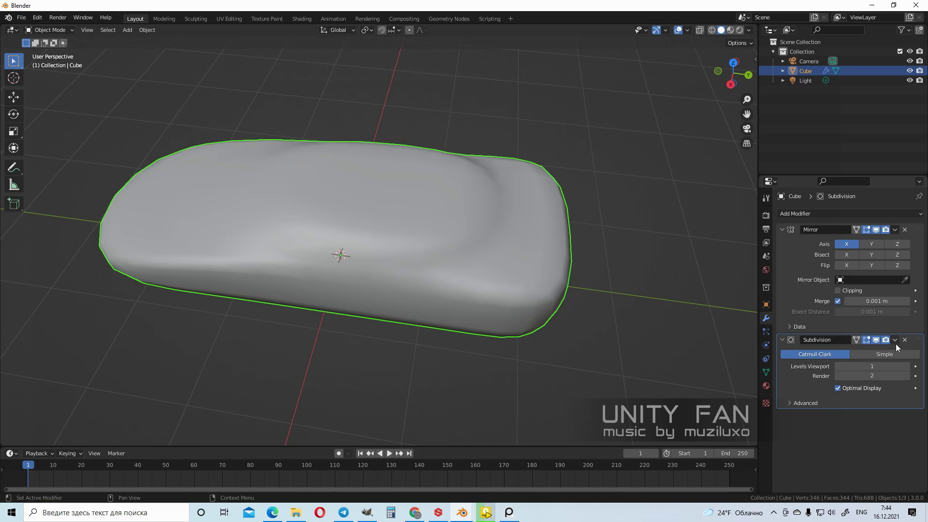
Apply the Mirror and Subdivision modifiers to the car body
middle_drag(417, 293, 563, 243)
middle_drag(515, 277, 594, 232)
click(895, 230)
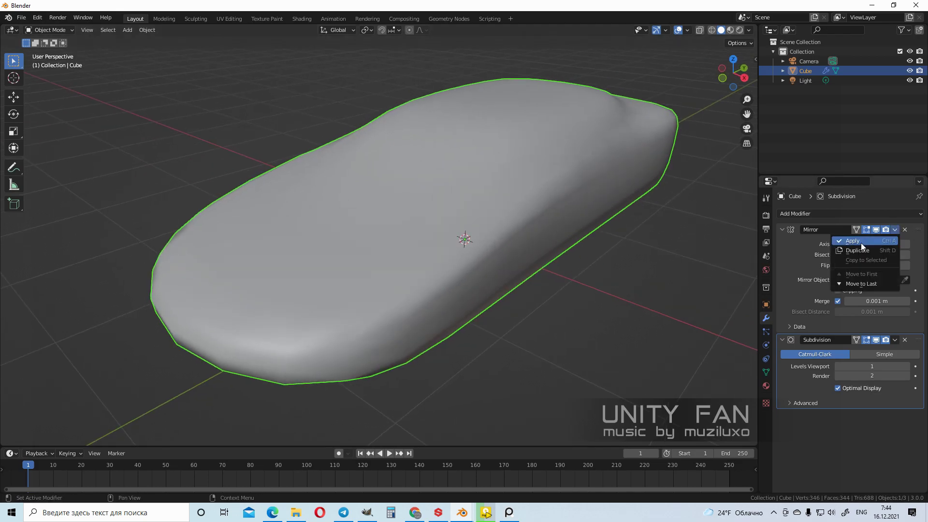
click(862, 242)
click(895, 230)
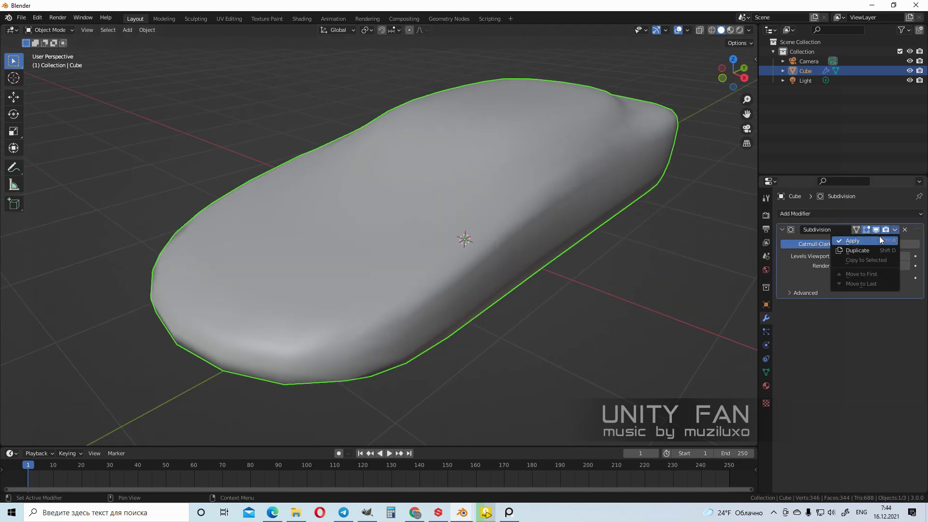
click(862, 242)
middle_drag(610, 269, 599, 291)
click(599, 292)
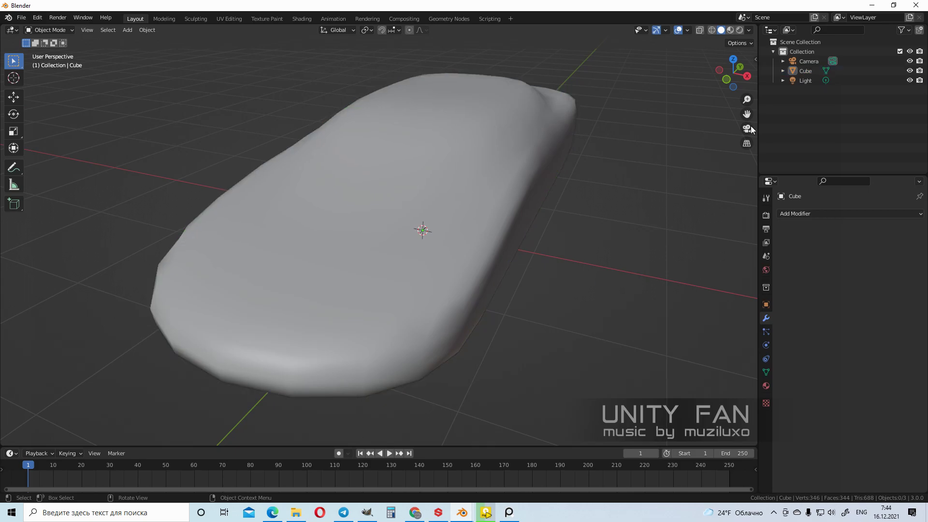
Turn on the wireframe overlay and examine the body's denser mesh in Edit Mode
click(686, 30)
click(628, 194)
middle_drag(602, 219, 424, 251)
click(482, 254)
middle_drag(482, 251, 436, 265)
key(Tab)
middle_drag(409, 235, 103, 118)
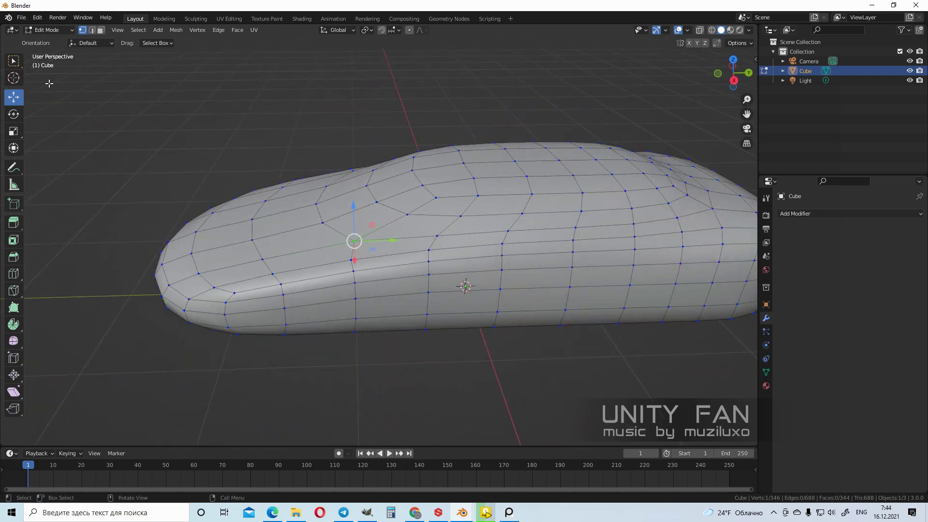
mouse_move(532, 253)
middle_down()
mouse_move(381, 308)
mouse_move(476, 287)
mouse_move(393, 316)
mouse_move(430, 331)
mouse_move(522, 244)
middle_up()
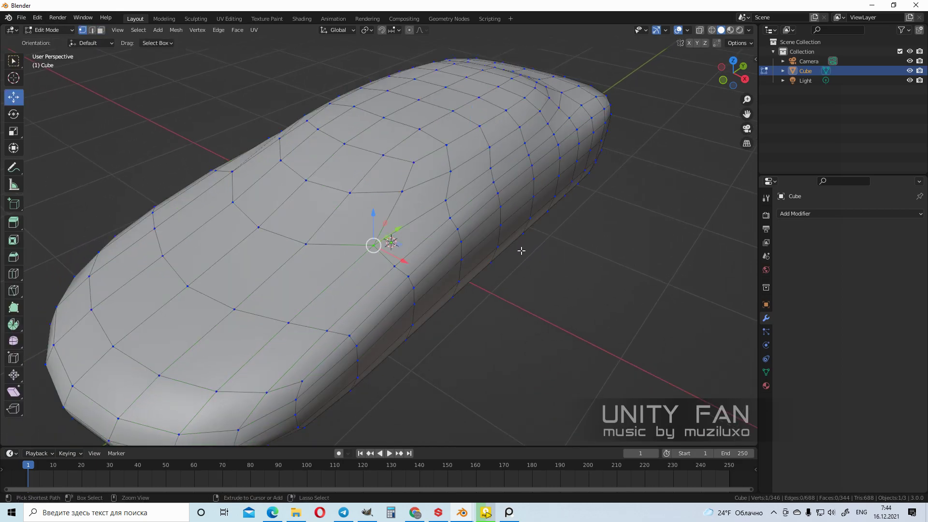
Undo applying the Subdivision modifier and toggle its viewport display to compare the control cage
key(Tab)
key(ctrl+1)
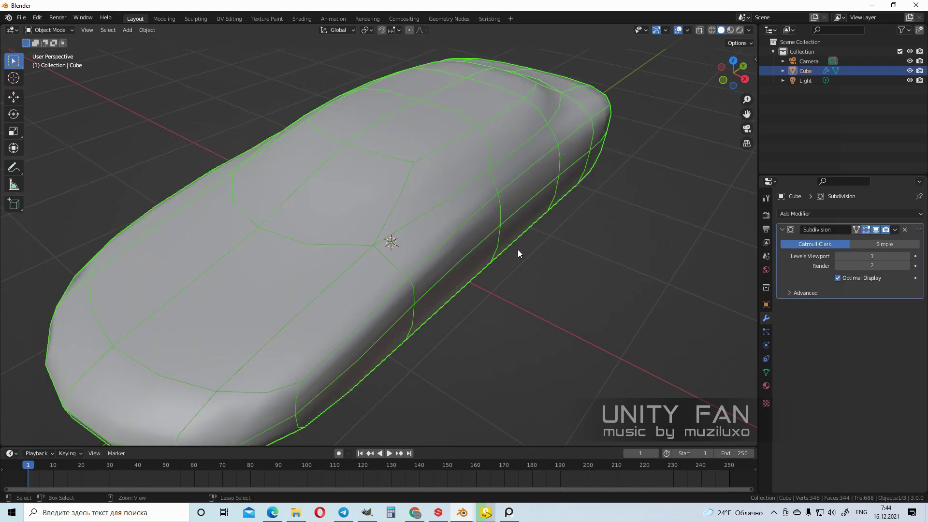
mouse_move(517, 249)
middle_down()
mouse_move(509, 231)
mouse_move(523, 257)
middle_up()
middle_drag(645, 270, 529, 265)
key(Tab)
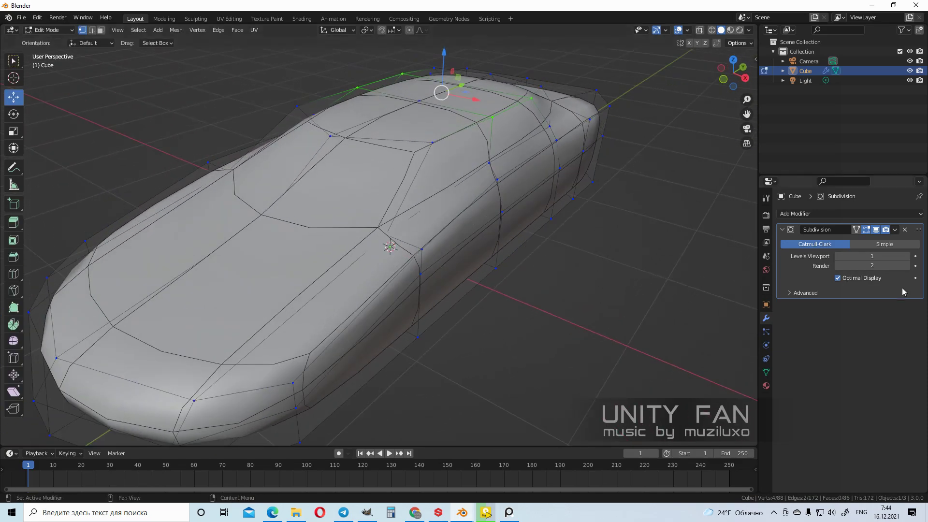
click(876, 231)
middle_drag(487, 255, 688, 302)
key(Tab)
click(875, 230)
Apply the Subdivision modifier to the car body again and return to Edit Mode
click(895, 230)
click(877, 239)
middle_drag(468, 257, 508, 247)
scroll(507, 247, up, 4)
key(Tab)
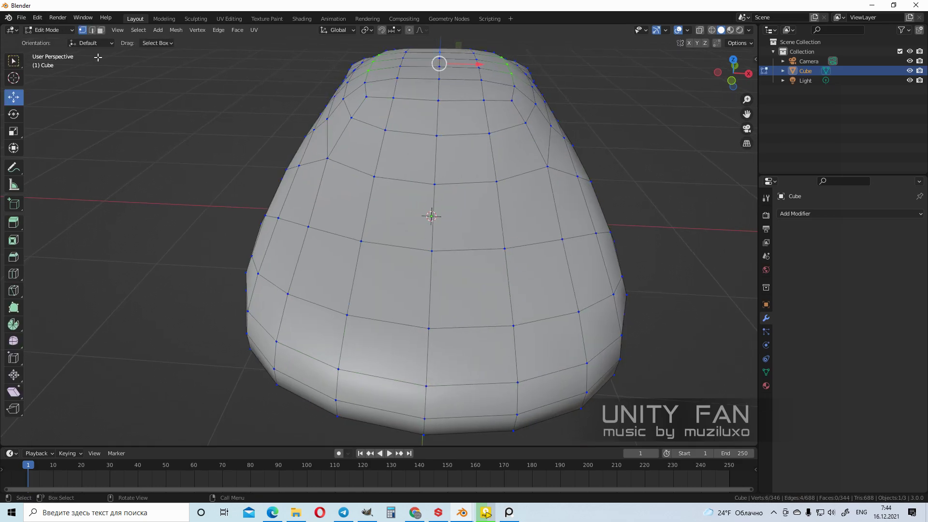
Delete all faces on the negative X half of the body, selecting them in the front wireframe view
middle_drag(415, 254, 390, 225)
alt+click(337, 251)
key(KP_1)
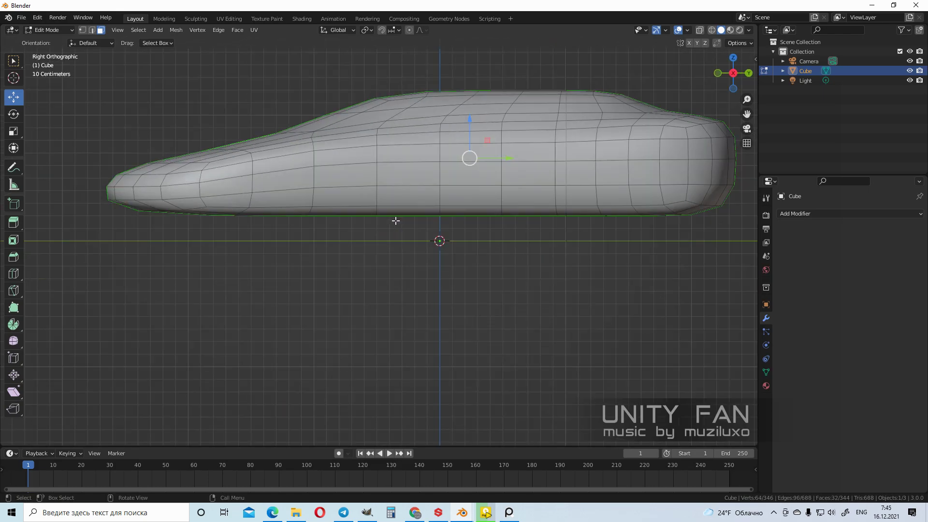
shift+middle_drag(409, 226, 400, 273)
drag(411, 287, 248, 116)
scroll(327, 209, up, 1)
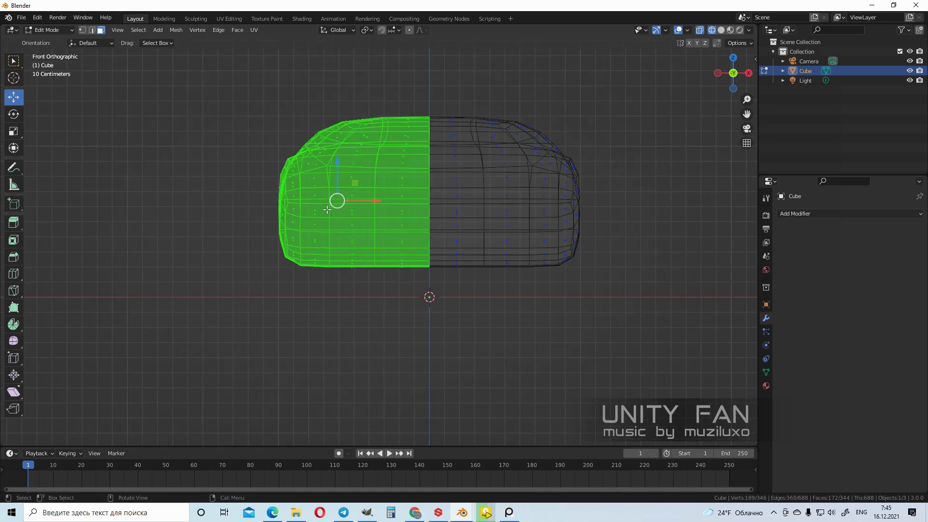
key(x)
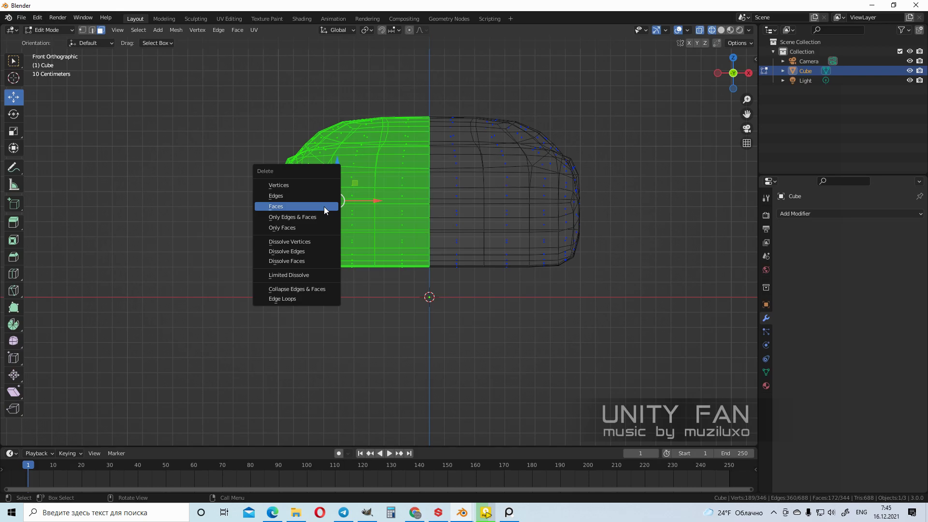
click(324, 207)
middle_drag(393, 219, 382, 258)
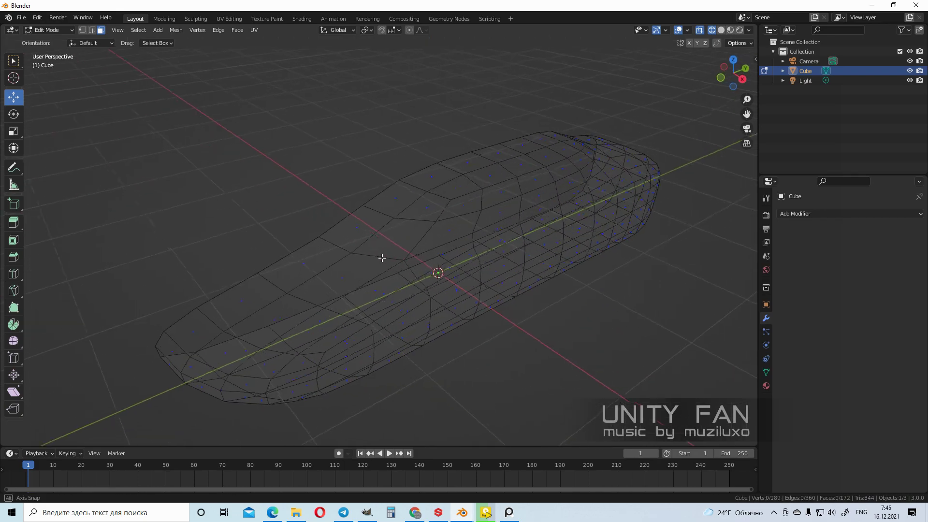
Add a Mirror modifier on the X axis to the remaining half of the body
key(Tab)
click(549, 259)
mouse_move(546, 275)
middle_down()
mouse_move(534, 245)
mouse_move(555, 239)
middle_up()
click(836, 214)
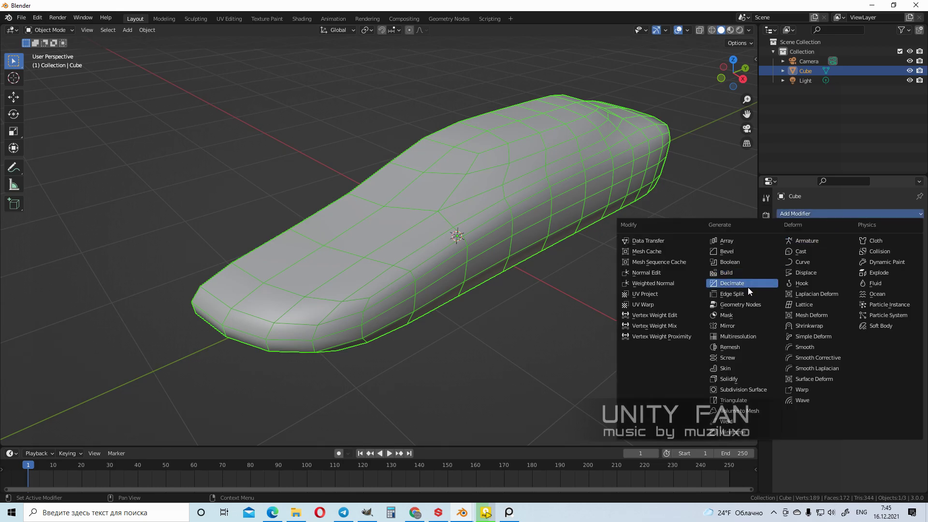
click(729, 325)
middle_drag(389, 240, 464, 234)
key(Tab)
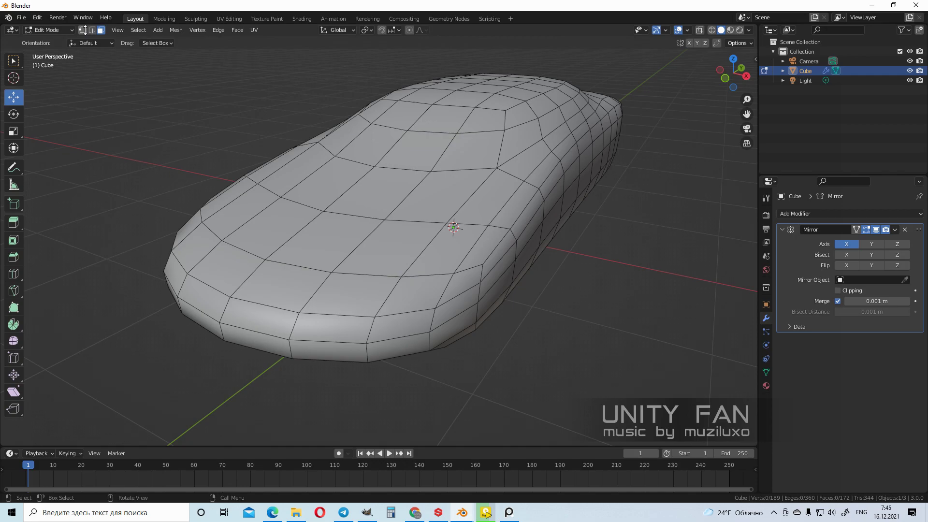
shift+middle_drag(506, 187, 519, 203)
drag(501, 166, 513, 142)
key(ctrl+z)
Move the three vertices along the windshield's base toward the tail in the right side view
middle_drag(529, 200, 437, 244)
key(Tab)
middle_drag(474, 285, 418, 229)
key(Tab)
ctrl+click(333, 211)
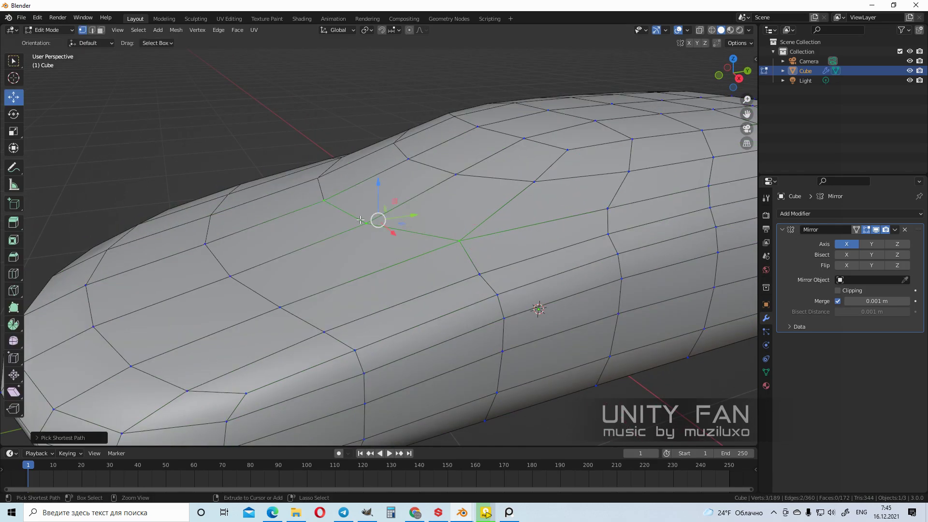
key(KP_3)
scroll(401, 194, up, 3)
shift+middle_drag(401, 194, 438, 225)
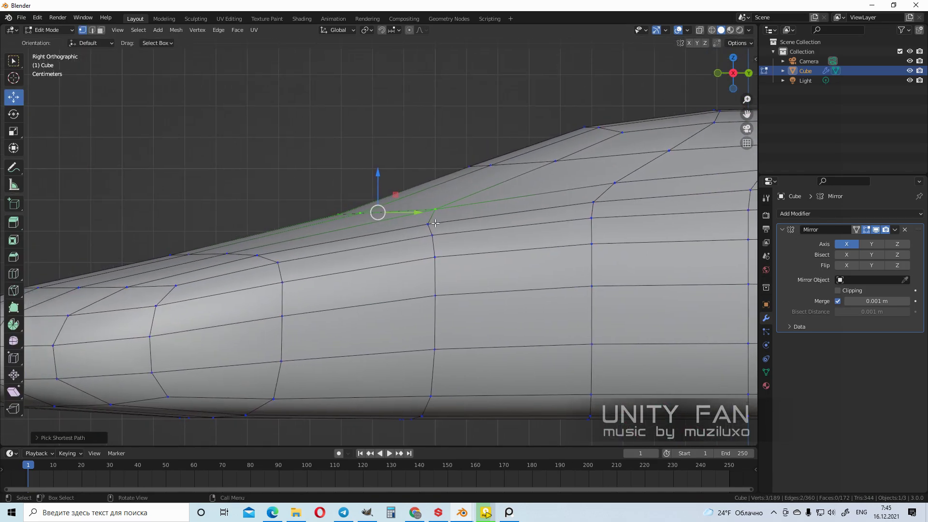
drag(400, 197, 442, 196)
Move the four lower vertices at the nose tip forward and down in the right side view and check the shape
scroll(338, 251, down, 2)
shift+middle_drag(277, 278, 448, 250)
scroll(360, 273, up, 1)
click(310, 298)
shift+drag(194, 314, 263, 289)
key(g)
click(260, 299)
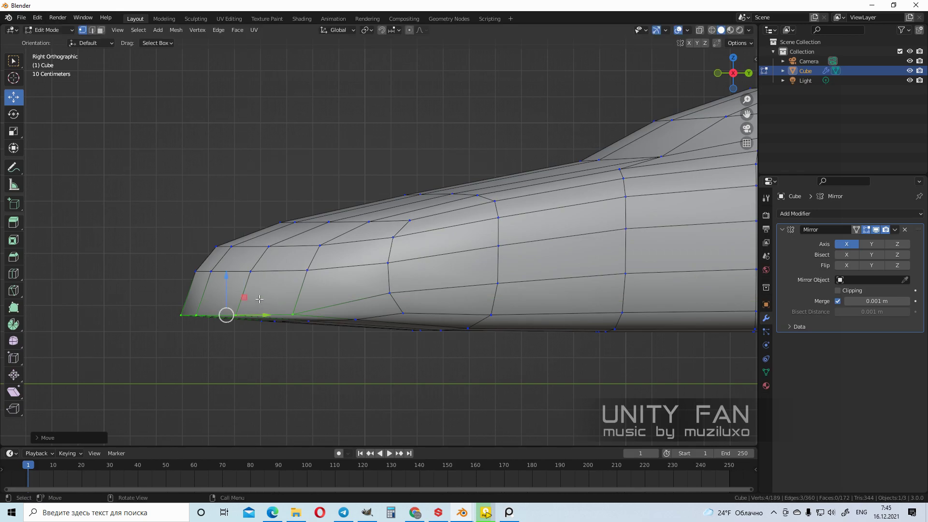
click(388, 292)
scroll(425, 302, down, 3)
shift+middle_drag(446, 306, 356, 299)
key(Tab)
scroll(482, 288, up, 2)
scroll(460, 252, up, 3)
Select the roof and side window faces of the cabin in the right orthographic wireframe view
key(Tab)
middle_drag(393, 199, 354, 185)
key(KP_3)
key(z)
click(276, 181)
drag(616, 160, 381, 94)
scroll(486, 182, up, 3)
shift+drag(462, 163, 349, 116)
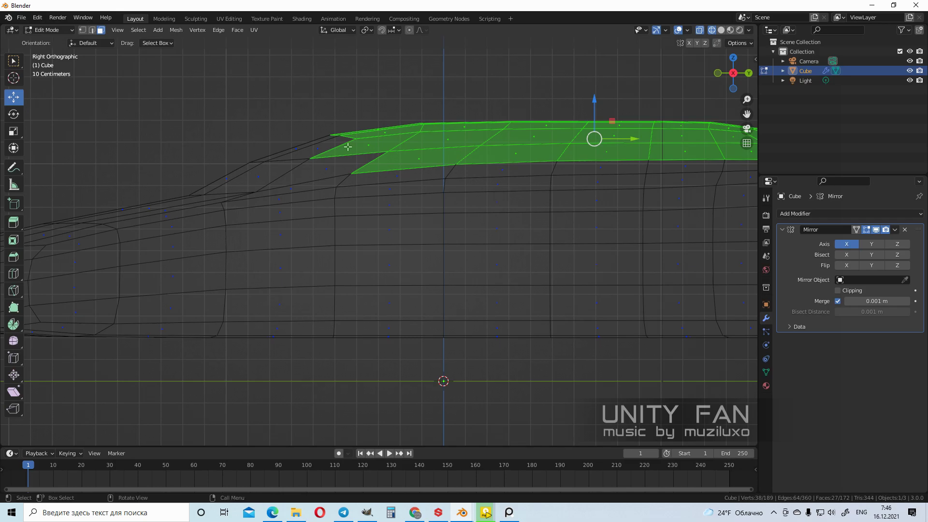
Add the windshield faces down to the hood to the cabin selection and return to solid shading
shift+middle_drag(345, 137, 431, 178)
shift+drag(434, 210, 323, 158)
shift+click(415, 219)
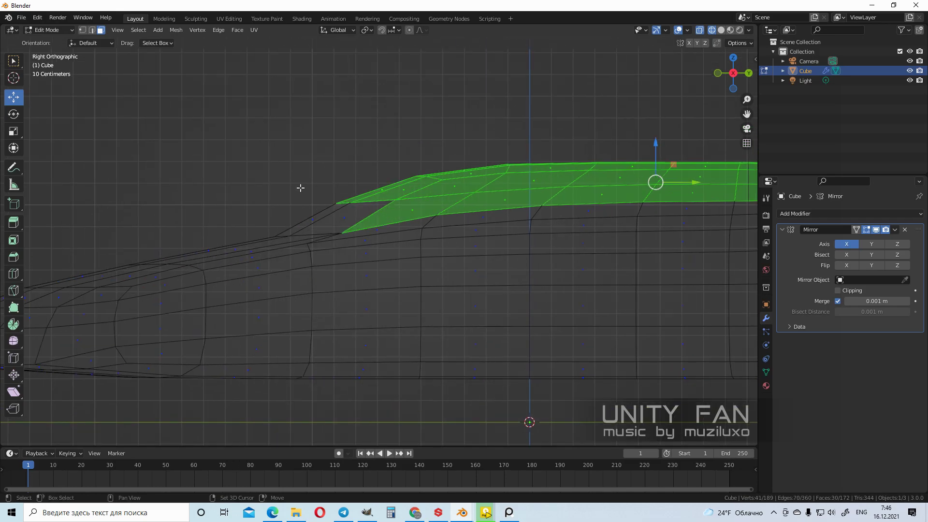
shift+drag(365, 226, 301, 205)
scroll(348, 207, down, 2)
key(z)
mouse_move(406, 212)
middle_down()
mouse_move(451, 234)
mouse_move(518, 243)
mouse_move(483, 217)
middle_up()
click(556, 235)
scroll(518, 243, up, 2)
middle_drag(650, 132, 495, 242)
click(495, 241)
click(490, 267)
click(463, 202)
key(ctrl+z)
key(ctrl+z)
key(ctrl+z)
Separate the selected cabin faces from the body into their own object and select it in Object Mode
middle_drag(439, 261, 509, 231)
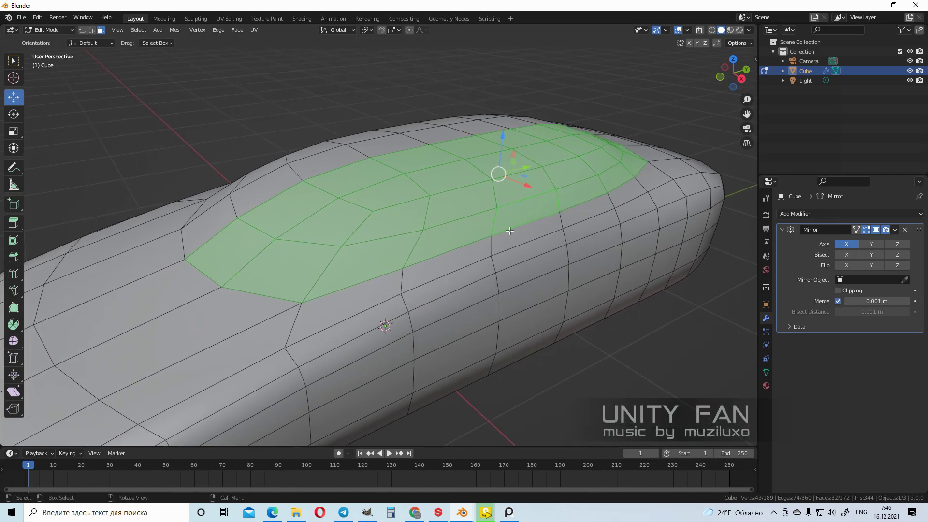
key(p)
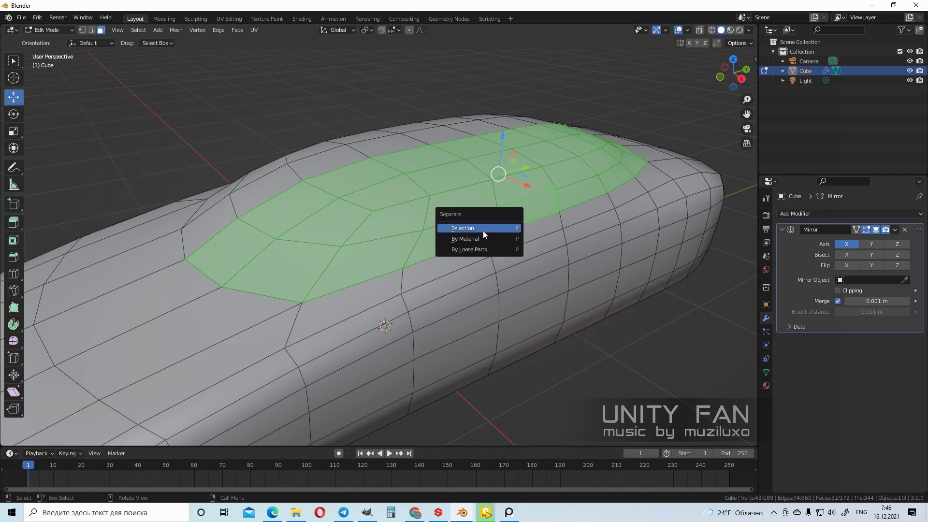
click(483, 230)
middle_drag(466, 239, 543, 249)
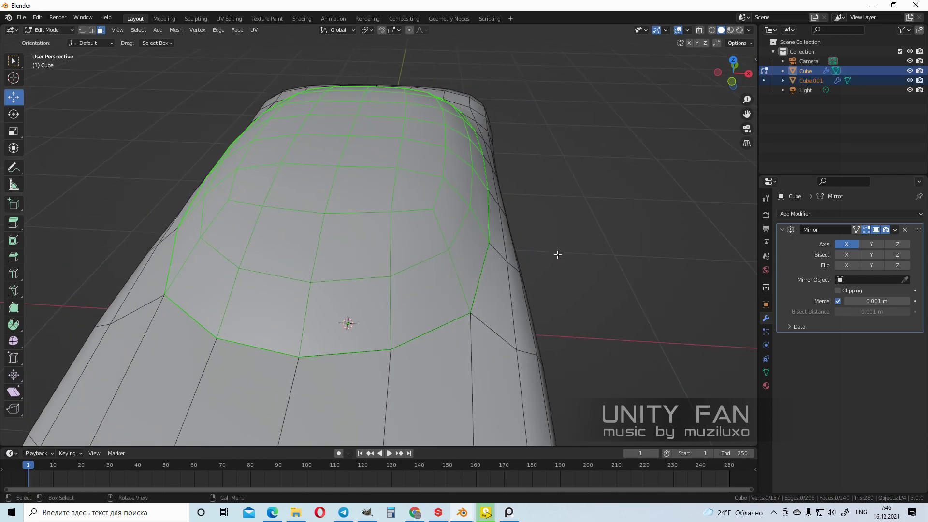
key(Tab)
click(613, 269)
click(460, 249)
middle_drag(460, 250, 488, 184)
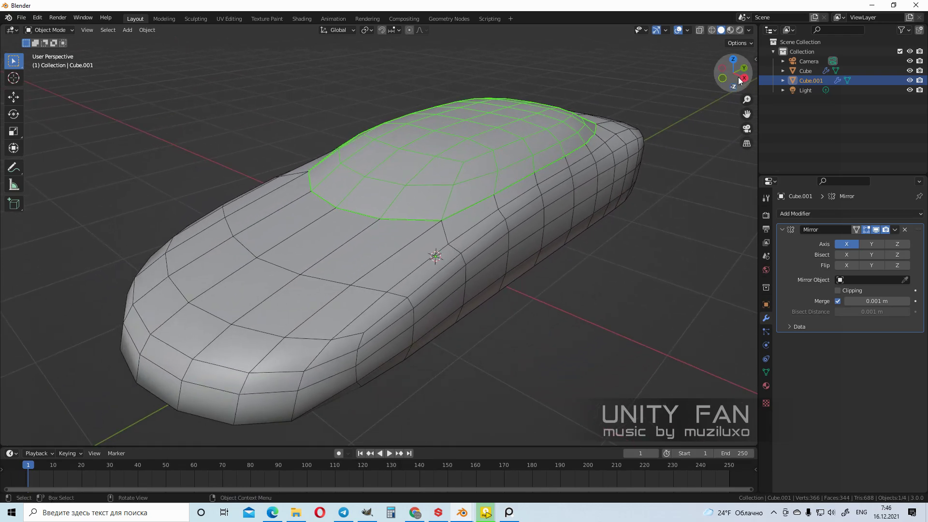
Switch the viewport to Material Preview shading and select the lower car body
click(729, 30)
mouse_move(613, 202)
middle_down()
mouse_move(504, 245)
mouse_move(574, 262)
middle_up()
click(498, 259)
middle_drag(508, 276, 536, 264)
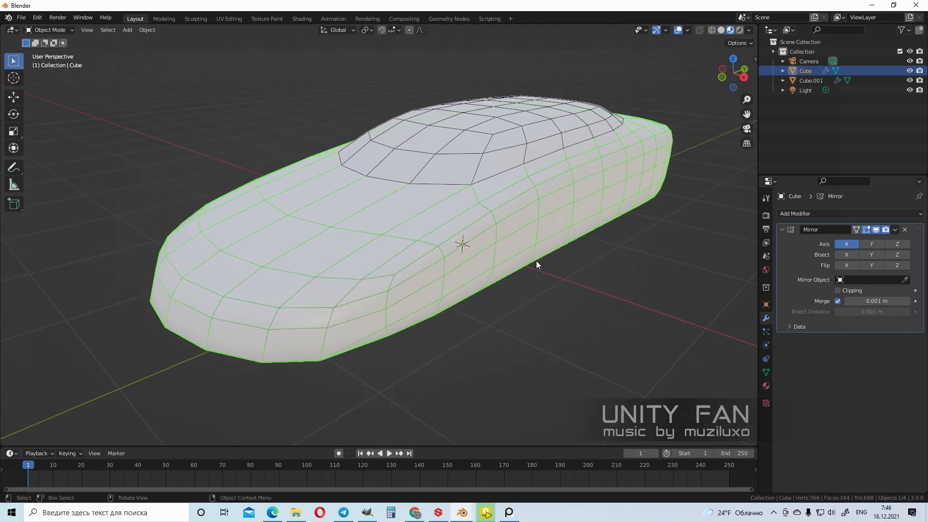
Set the Metallic value of the "body" material to 1.000 and check the reflections on the car
click(765, 386)
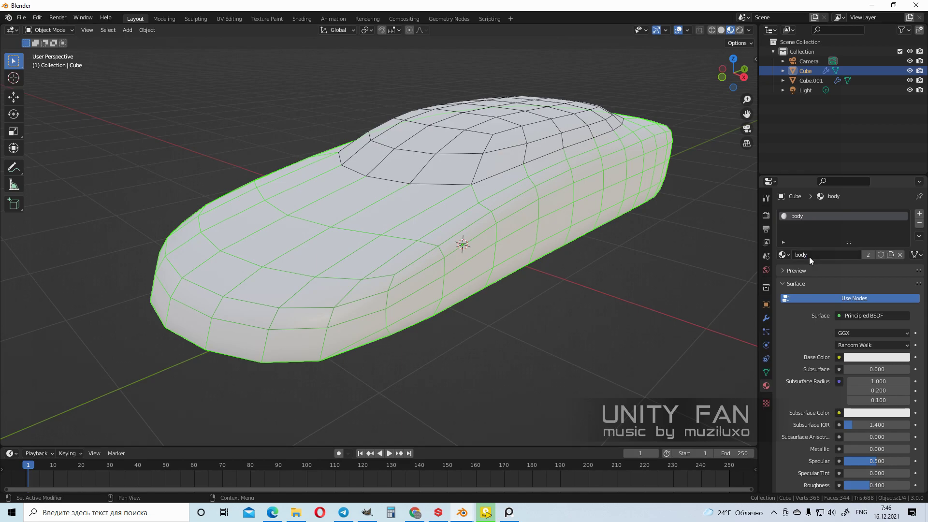
scroll(843, 380, down, 5)
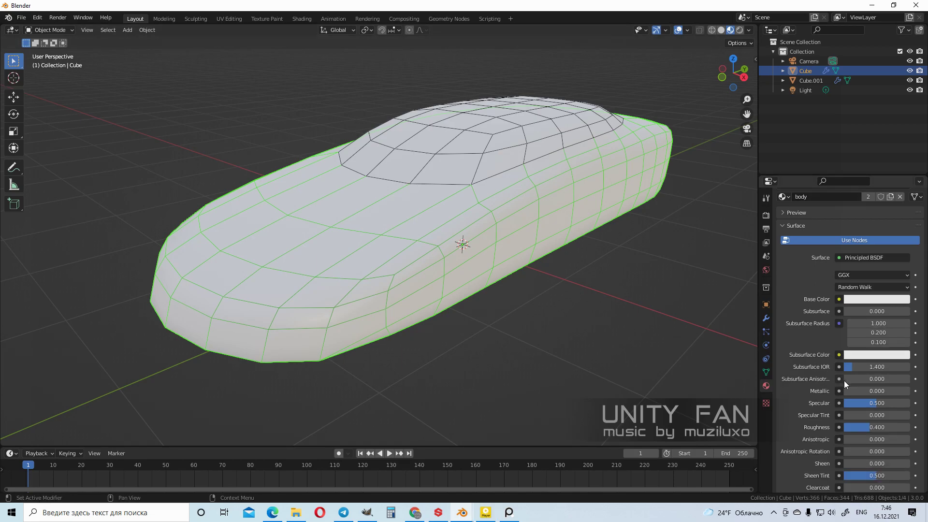
mouse_move(856, 354)
mouse_down()
mouse_move(922, 354)
mouse_move(865, 353)
mouse_move(910, 352)
mouse_up()
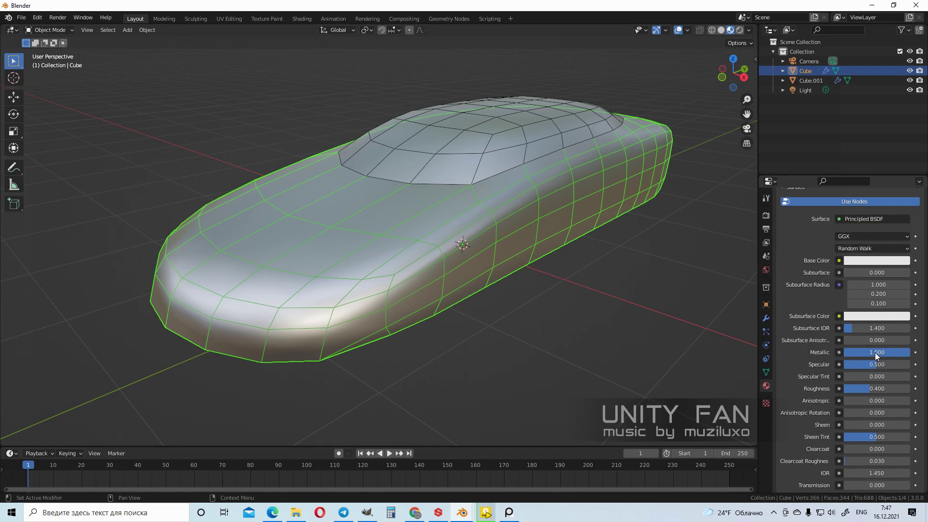
middle_drag(595, 316, 550, 306)
click(578, 342)
middle_drag(483, 333, 514, 340)
Raise the Clearcoat of the "body" material to about 0.819
scroll(805, 393, down, 6)
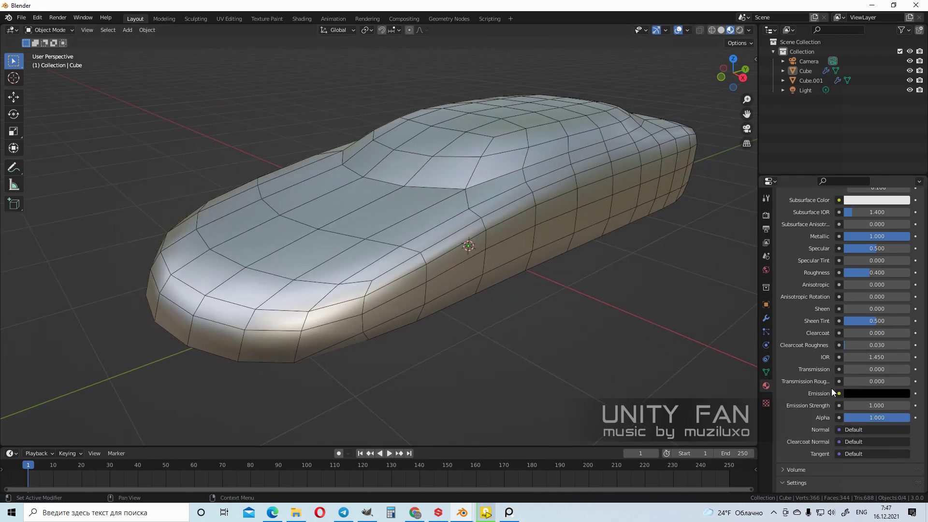
scroll(821, 356, up, 1)
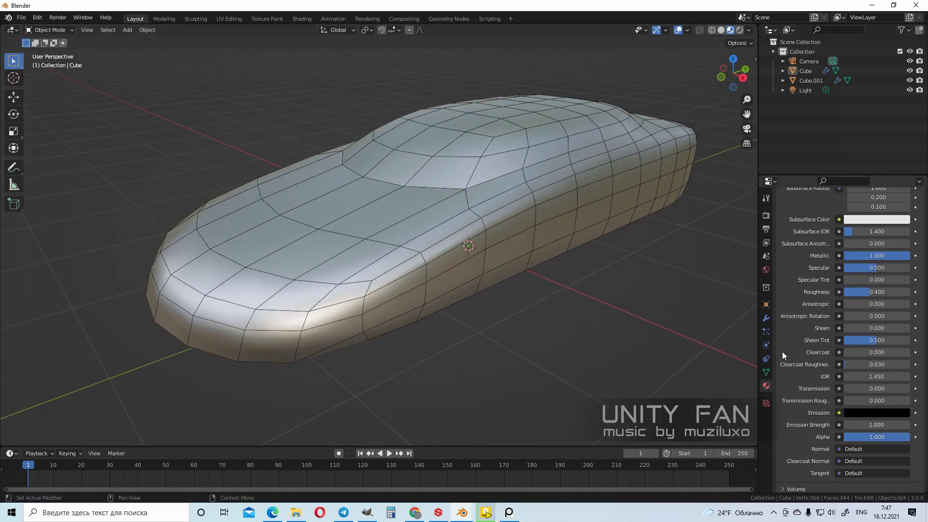
scroll(564, 287, up, 3)
middle_drag(498, 268, 638, 317)
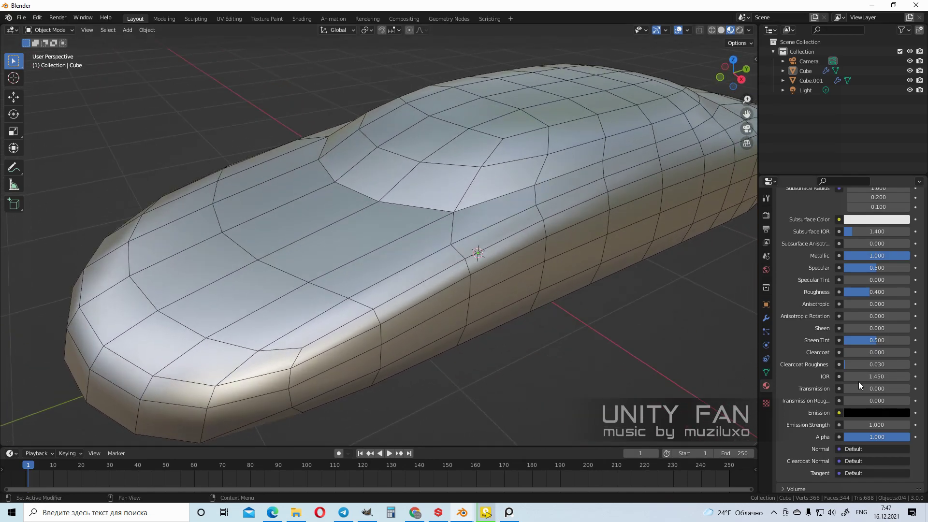
drag(860, 352, 897, 352)
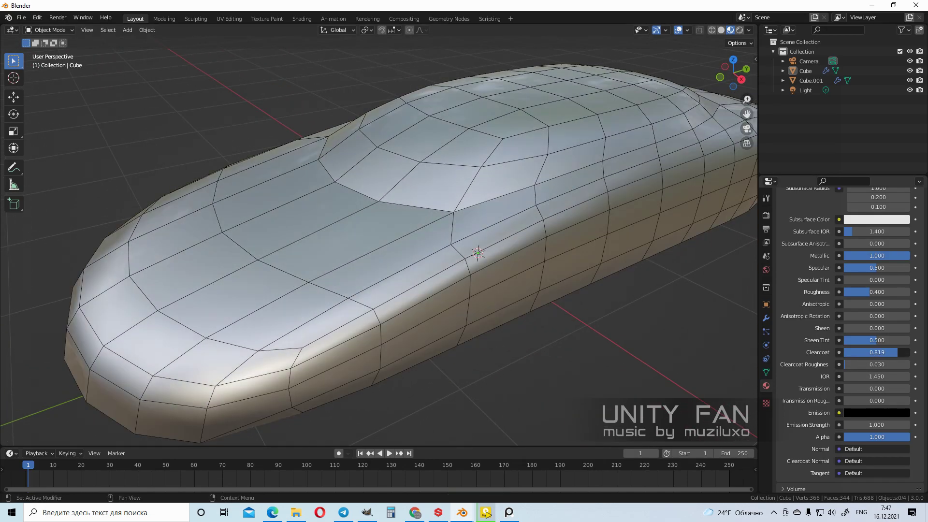
Examine the metallic car body's reflections with the viewport overlays temporarily hidden
scroll(570, 309, down, 4)
middle_drag(540, 307, 519, 288)
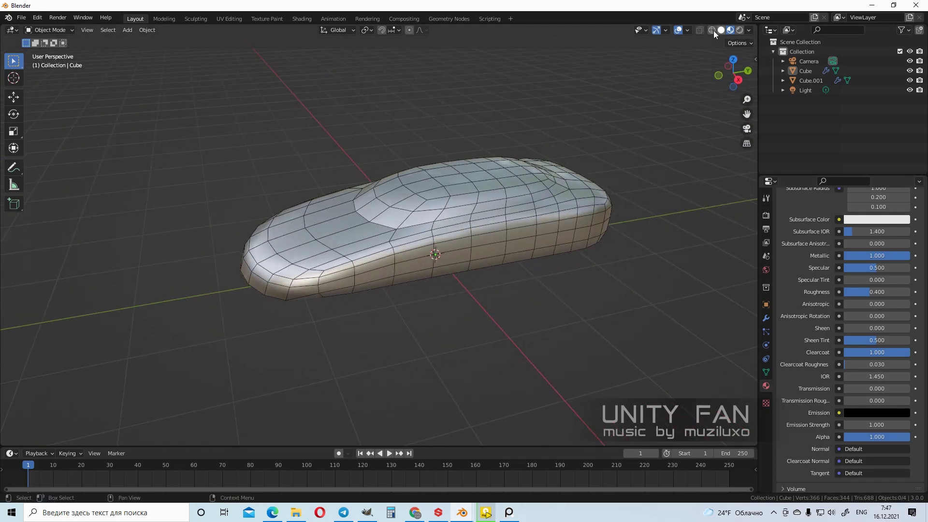
click(679, 30)
scroll(373, 234, up, 3)
middle_drag(373, 234, 452, 278)
click(678, 30)
middle_drag(590, 193, 555, 232)
Select the cabin glass object and remove the "body" material slot from it
click(489, 190)
scroll(841, 301, up, 8)
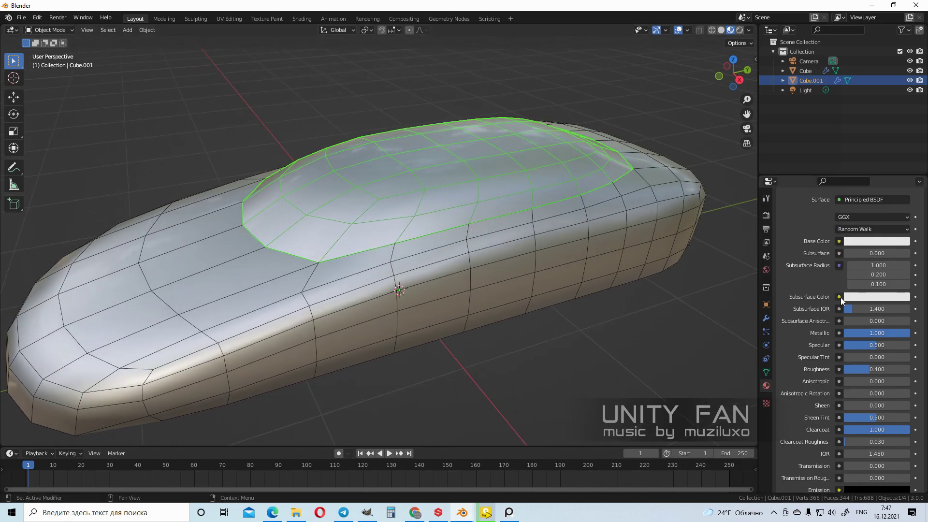
middle_drag(579, 261, 432, 254)
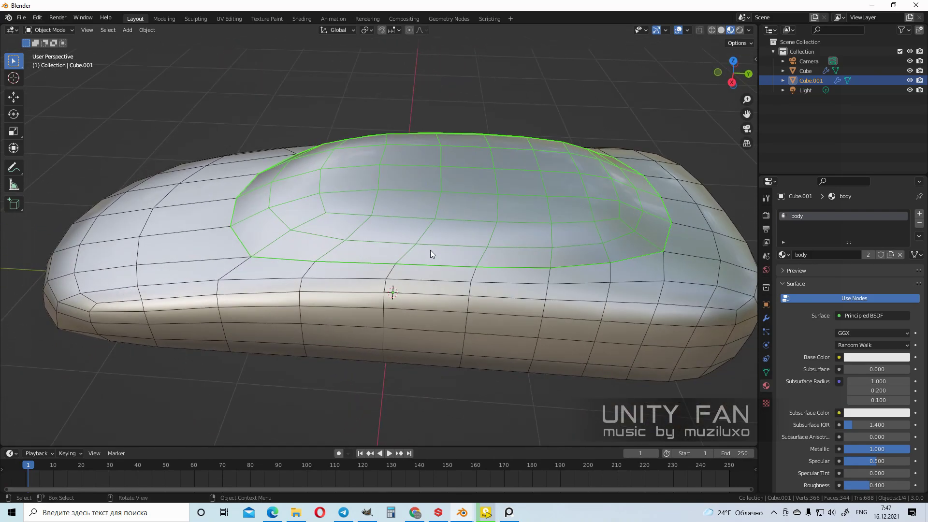
click(918, 226)
middle_drag(577, 266, 615, 254)
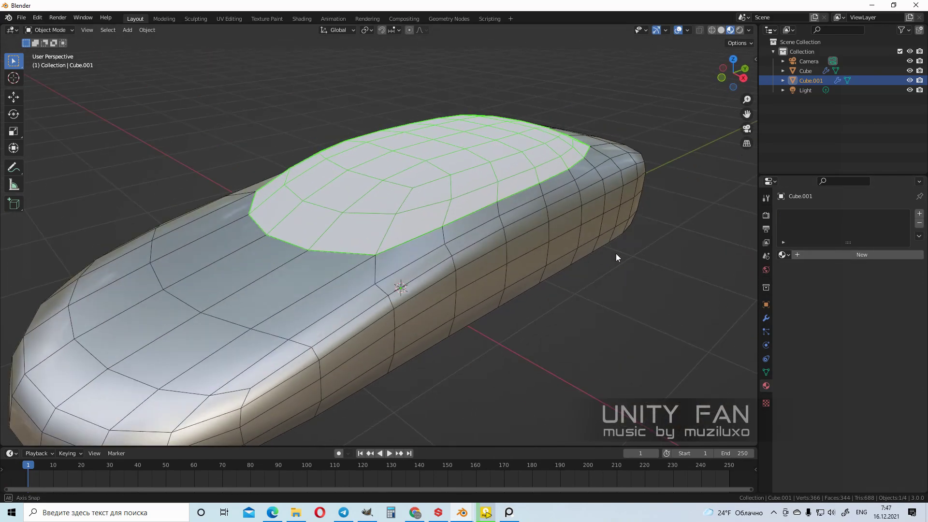
Create a new material on the cabin glass and name it plastic_shiny
click(833, 256)
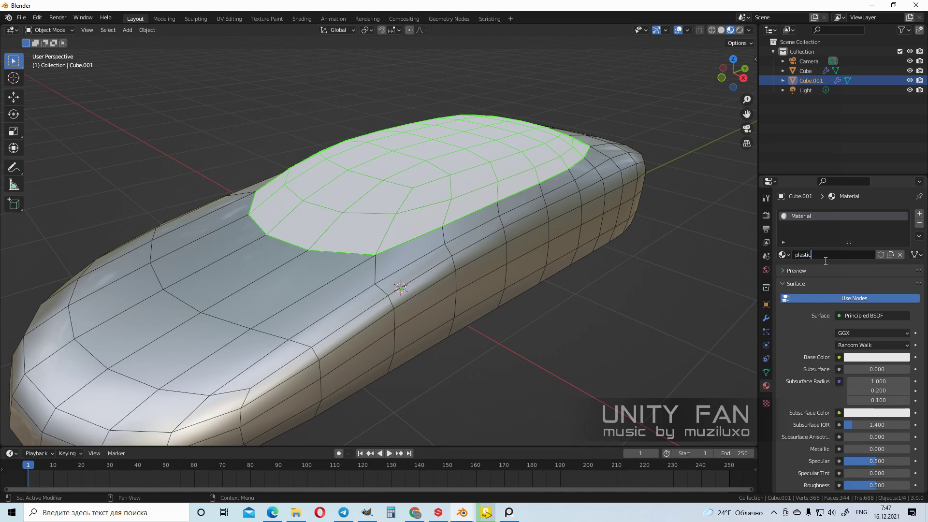
click(821, 256)
click(825, 261)
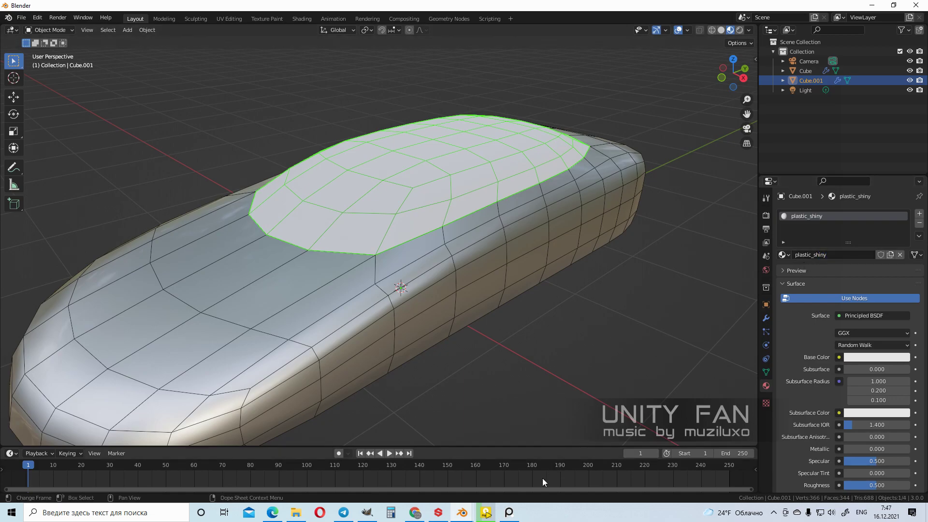
click(491, 513)
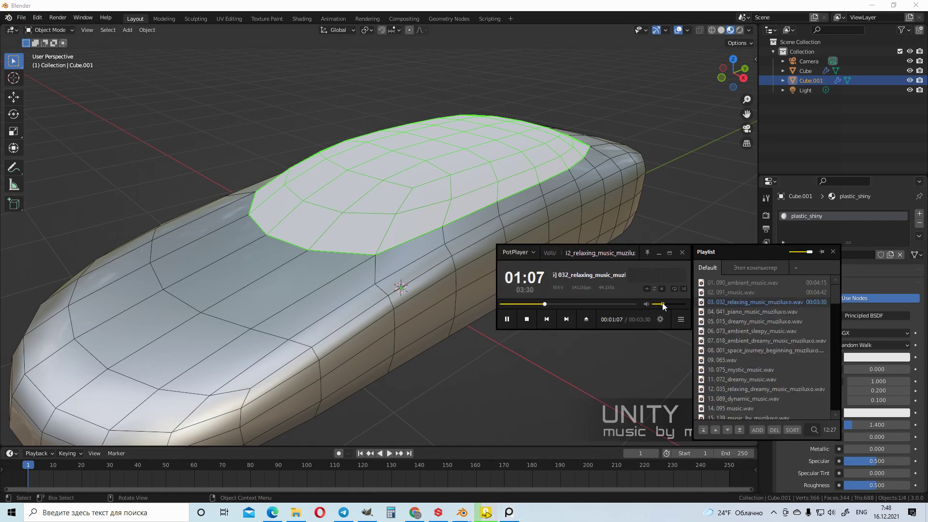
click(659, 253)
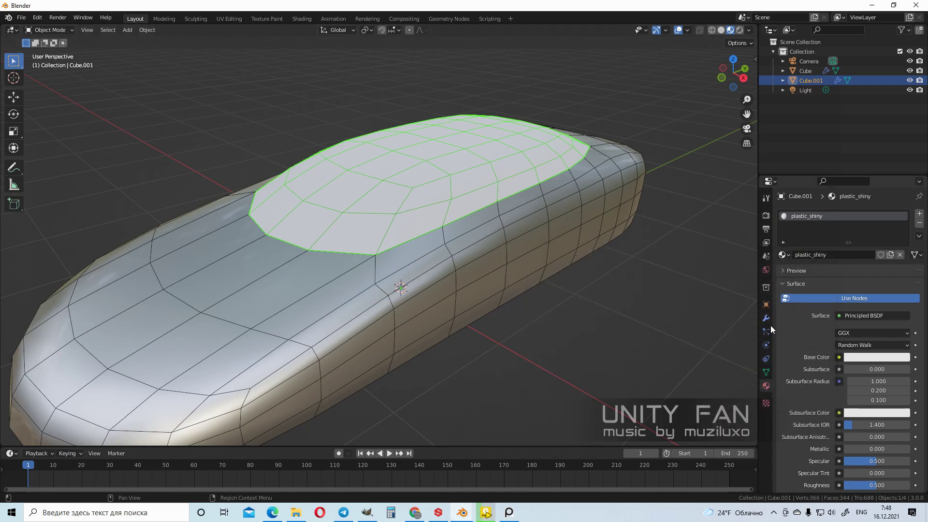
Set the Base Color of the plastic_shiny material to black
click(850, 357)
drag(901, 266, 900, 291)
scroll(487, 249, up, 3)
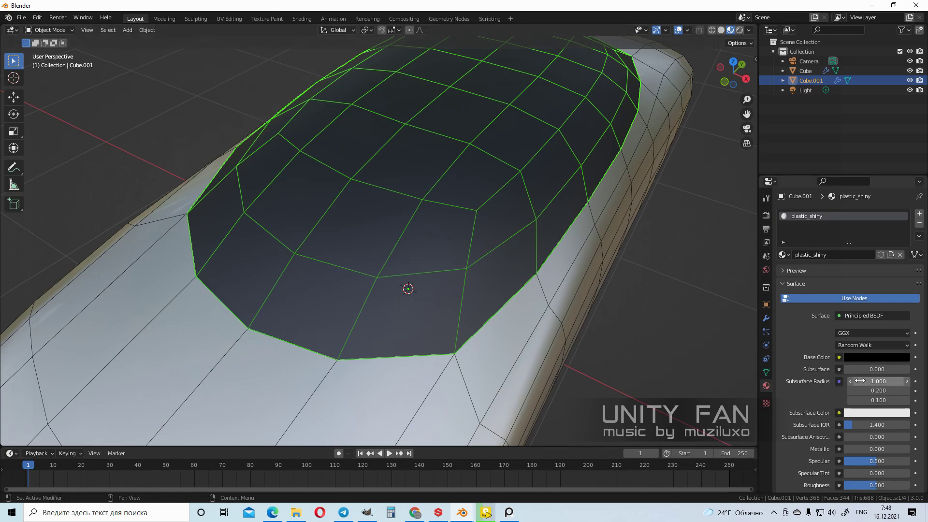
Lower the Roughness of the plastic_shiny material to 0.000, deselect the cabin and check its reflections
scroll(852, 399, down, 4)
drag(866, 409, 845, 410)
scroll(576, 310, down, 3)
click(676, 261)
middle_drag(607, 260, 563, 255)
middle_drag(474, 257, 565, 416)
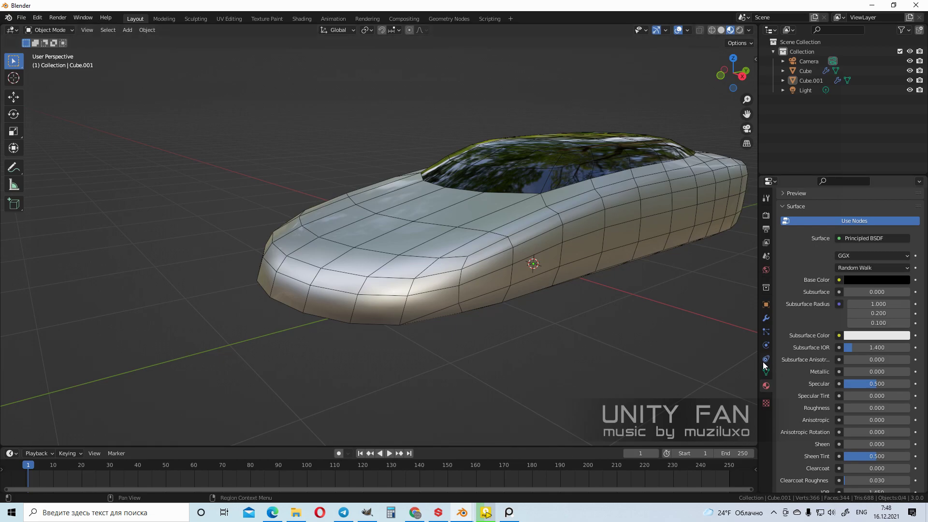
Widen the 3D viewport by narrowing the Outliner and Properties column, and slightly enlarge the timeline area
drag(757, 360, 776, 360)
middle_drag(665, 327, 596, 334)
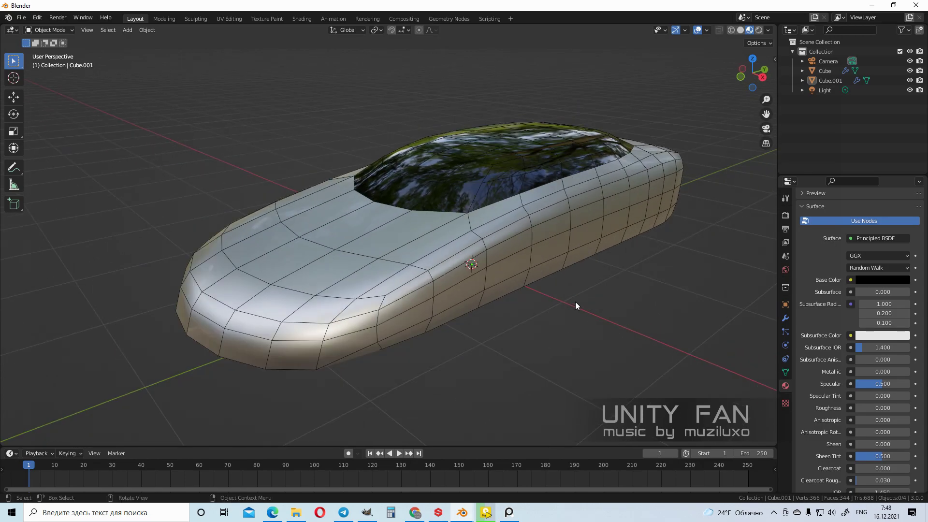
middle_drag(575, 301, 538, 356)
drag(535, 452, 535, 450)
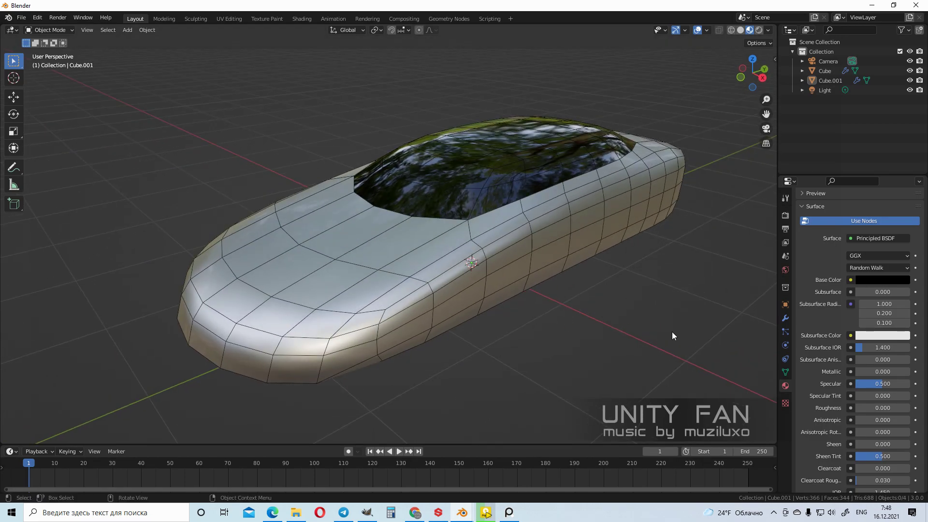
Split the 3D viewport vertically, turn one of the areas into an Asset Browser and adjust its width
drag(777, 31, 310, 73)
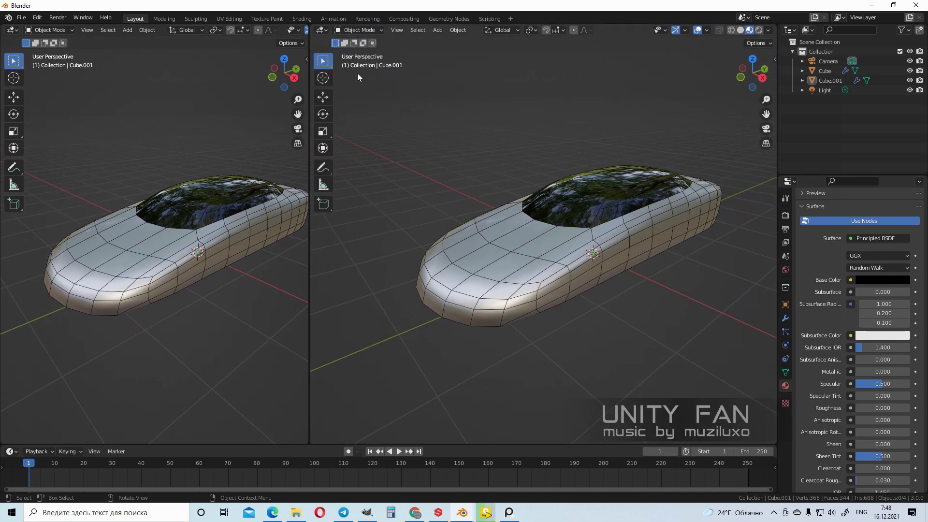
click(11, 31)
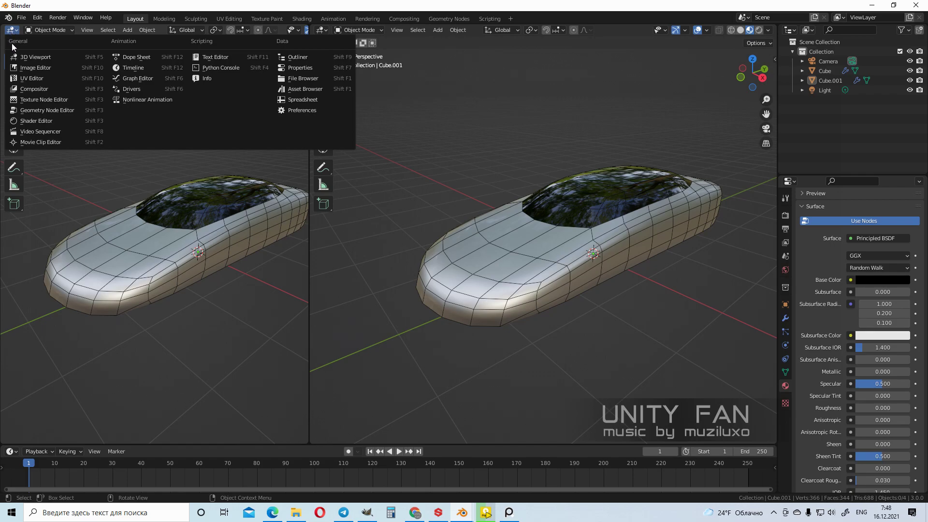
click(296, 91)
drag(314, 194, 321, 191)
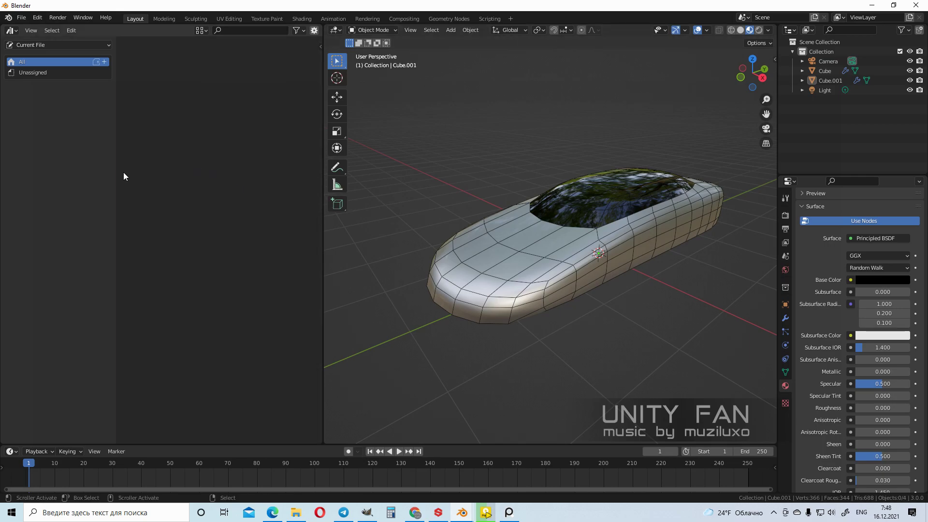
drag(120, 179, 119, 180)
Switch the asset source to User Library and show its vehicle_components catalog
middle_drag(528, 242, 557, 248)
scroll(573, 248, up, 1)
scroll(584, 261, down, 1)
click(32, 44)
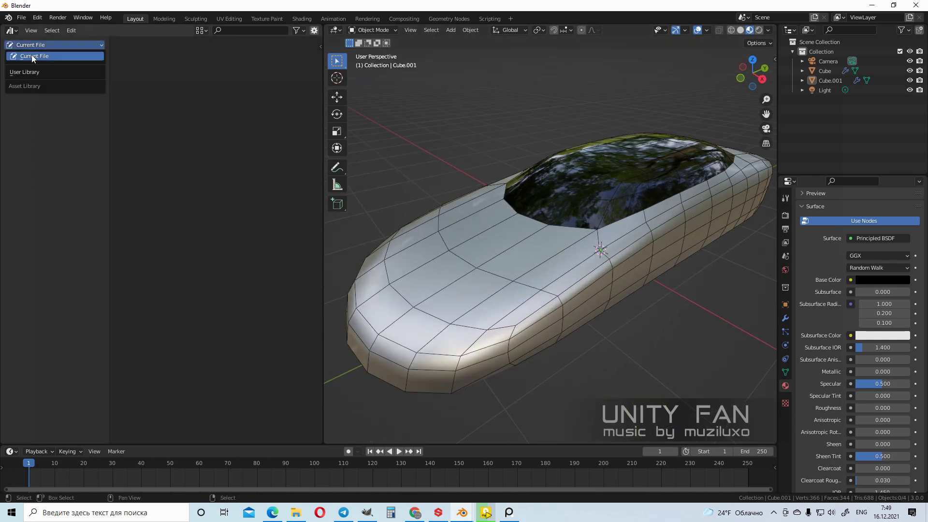
click(31, 72)
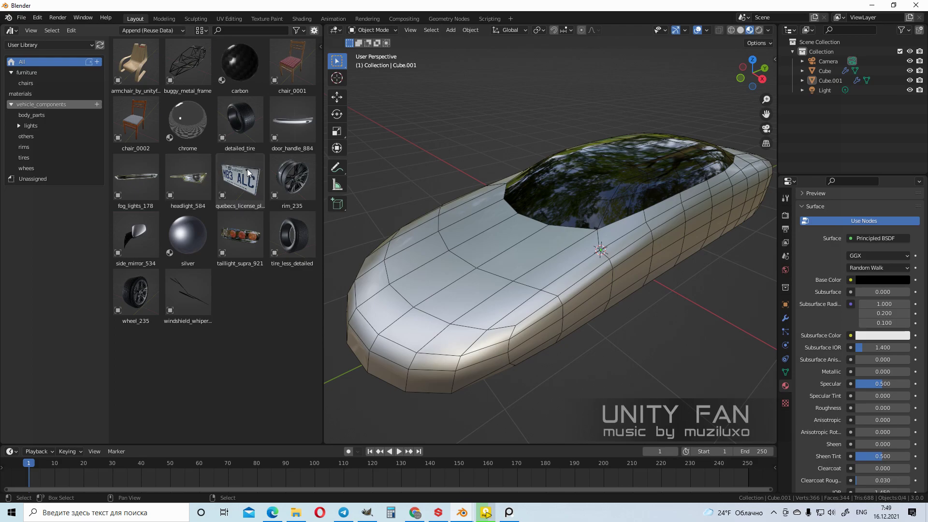
middle_drag(482, 253, 500, 246)
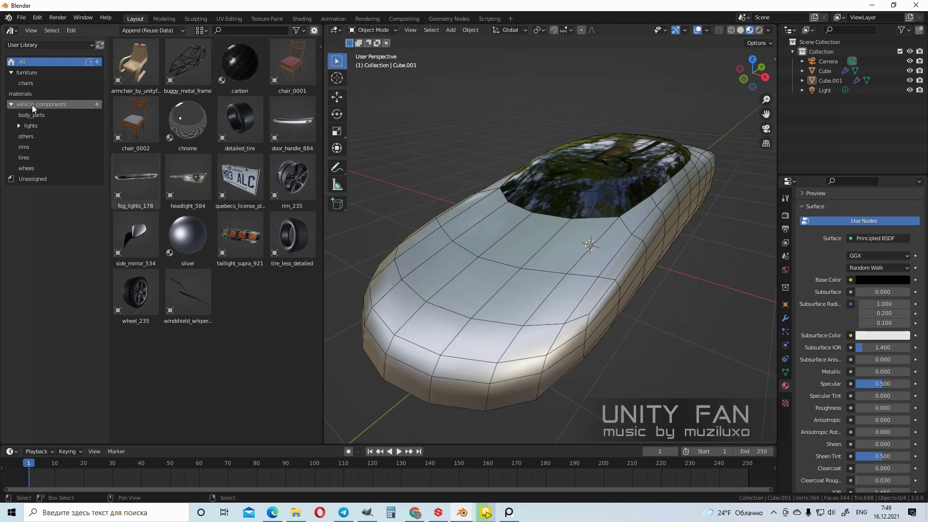
click(31, 105)
middle_drag(360, 192, 488, 230)
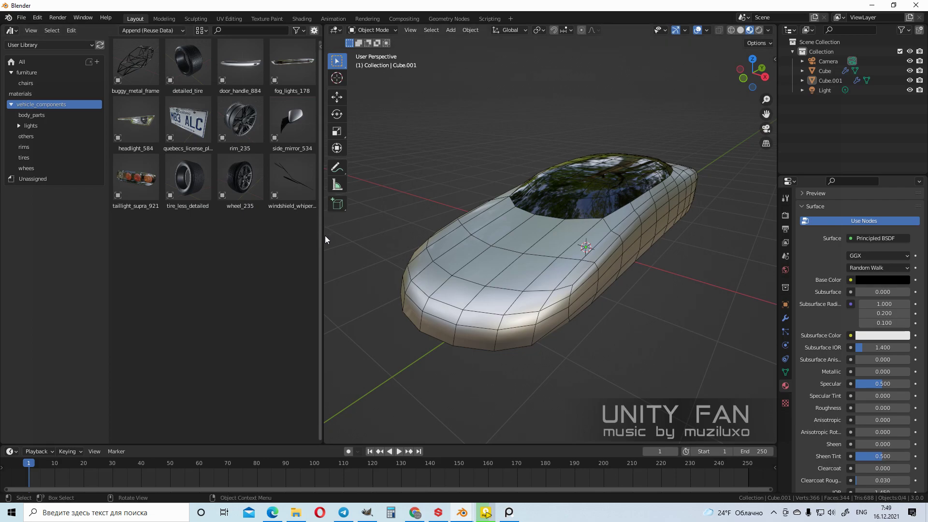
mouse_move(596, 275)
middle_down()
mouse_move(553, 256)
mouse_move(588, 277)
middle_up()
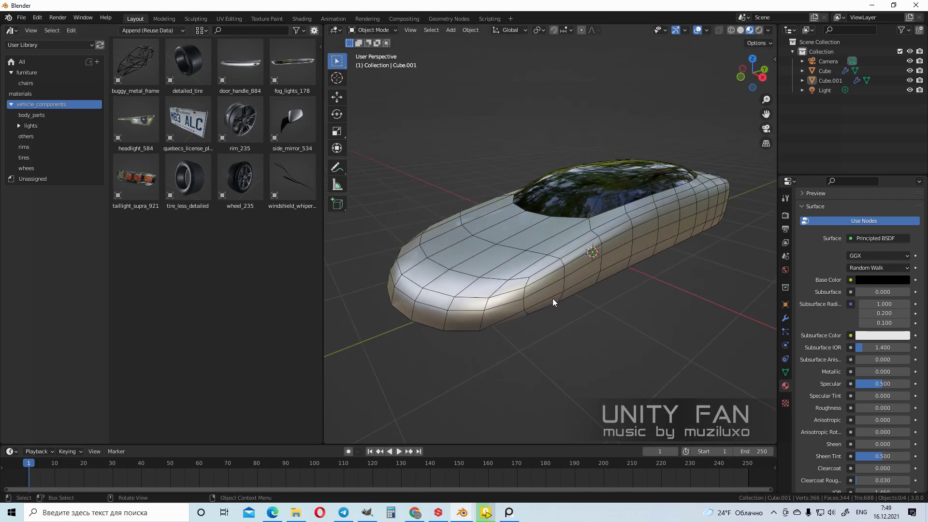
Switch to the Blender window with new_supra_96_04.blend and hide its viewport overlays
mouse_move(472, 517)
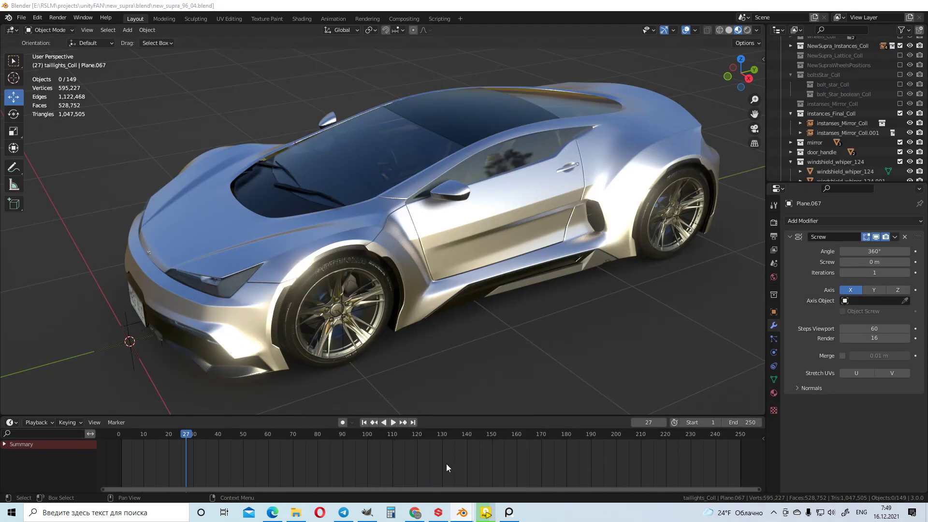
click(445, 463)
middle_drag(503, 277, 686, 94)
click(686, 30)
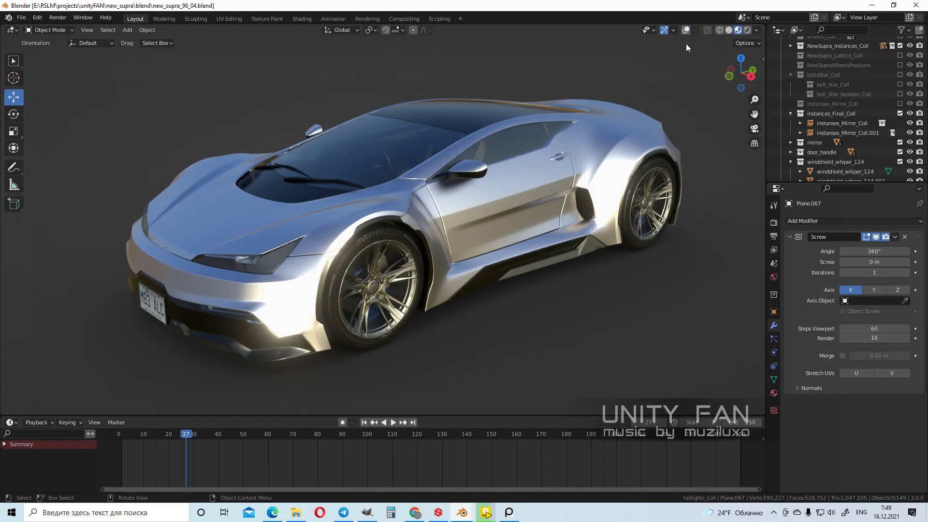
Examine the finished reference car's bodywork, wheels, side mirrors and headlights from several angles and distances
middle_drag(515, 199, 547, 196)
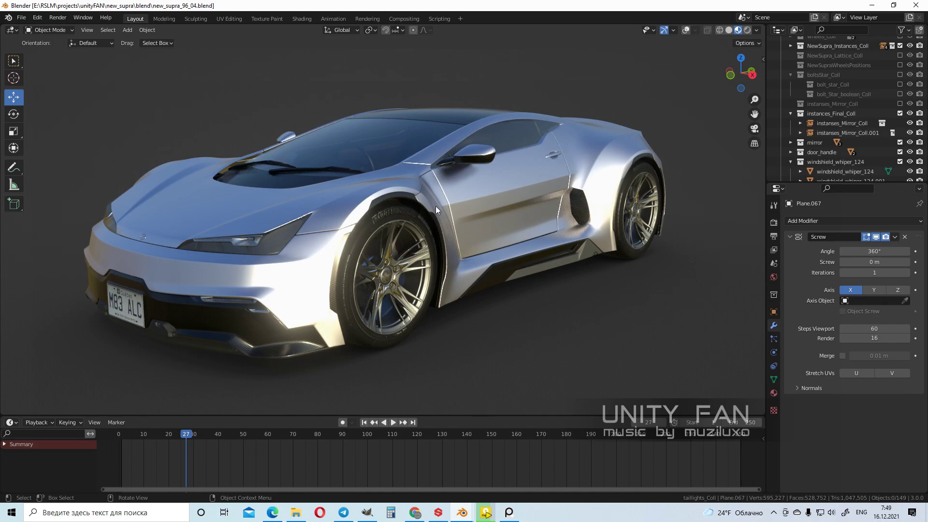
middle_drag(420, 184, 500, 228)
scroll(411, 203, up, 2)
scroll(486, 223, up, 3)
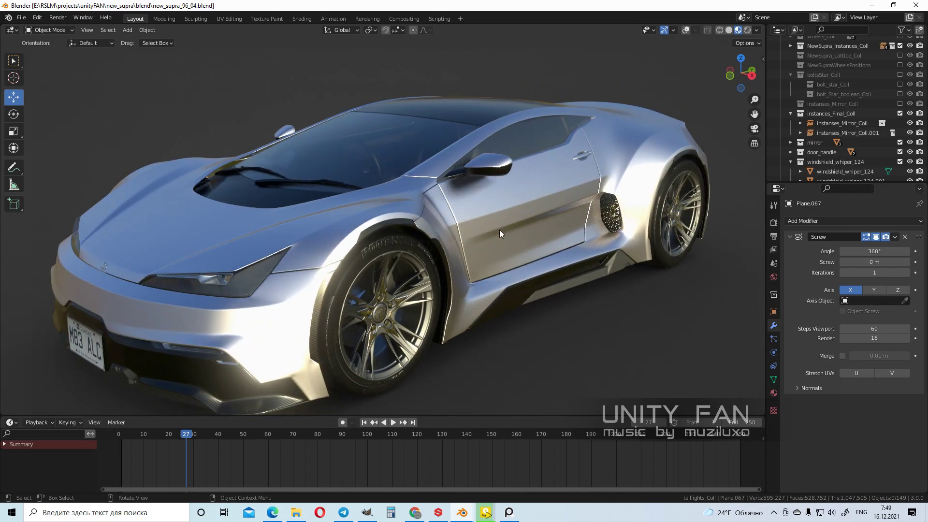
mouse_move(499, 230)
middle_down()
mouse_move(472, 246)
mouse_move(554, 232)
mouse_move(526, 224)
mouse_move(500, 232)
middle_up()
middle_drag(457, 195, 356, 184)
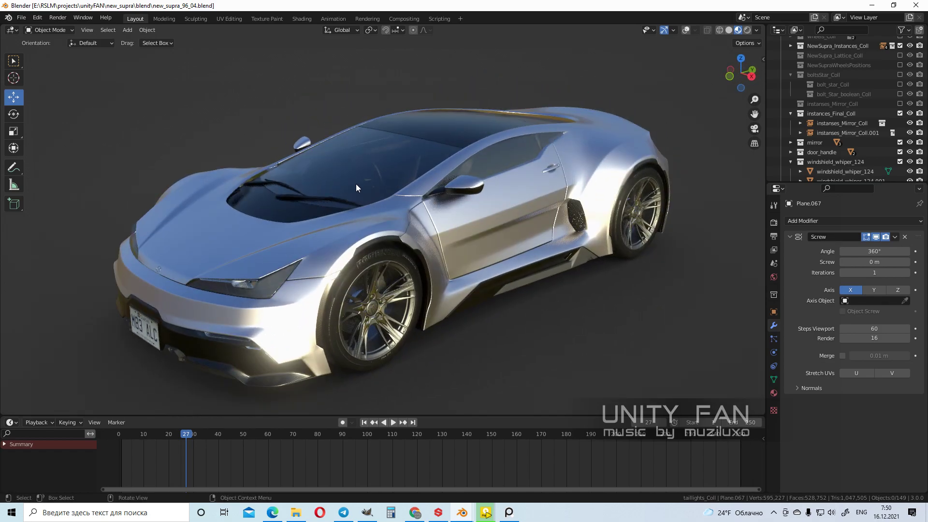
mouse_move(414, 190)
middle_down()
mouse_move(410, 205)
mouse_move(420, 203)
middle_up()
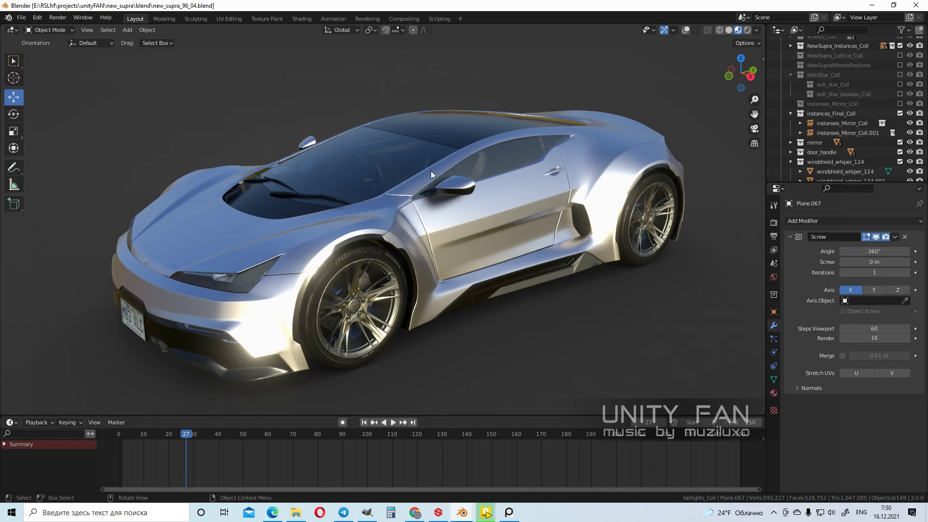
middle_drag(464, 208, 452, 216)
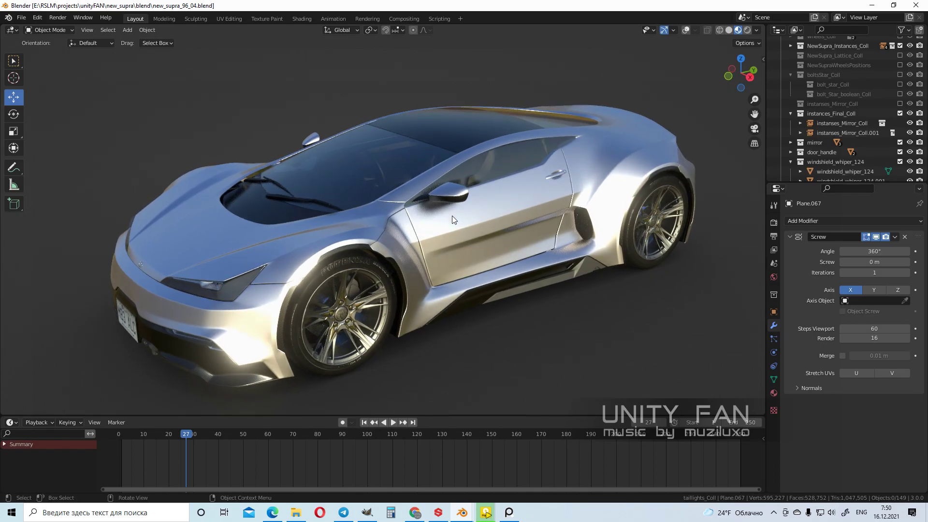
mouse_move(457, 203)
middle_down()
mouse_move(461, 176)
mouse_move(457, 185)
middle_up()
scroll(455, 179, up, 2)
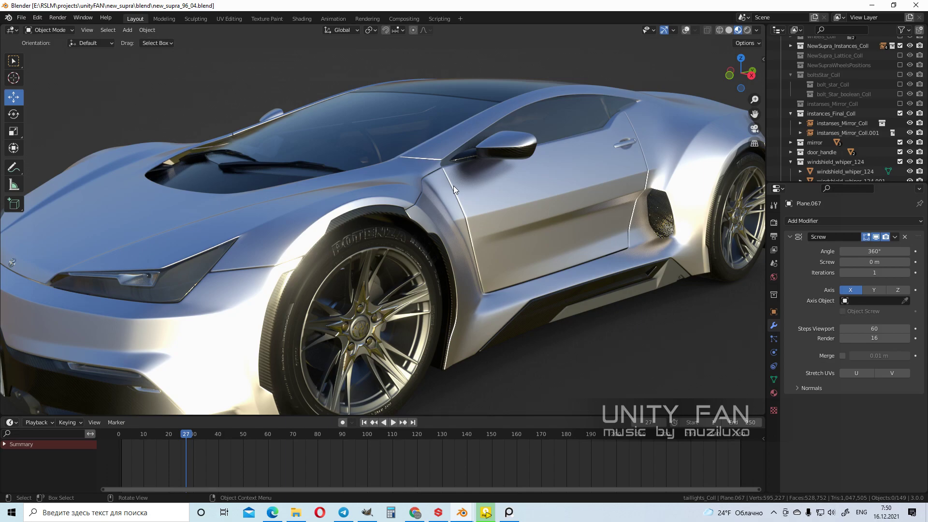
scroll(454, 186, down, 4)
middle_drag(439, 168, 463, 177)
scroll(451, 180, up, 3)
scroll(436, 172, up, 3)
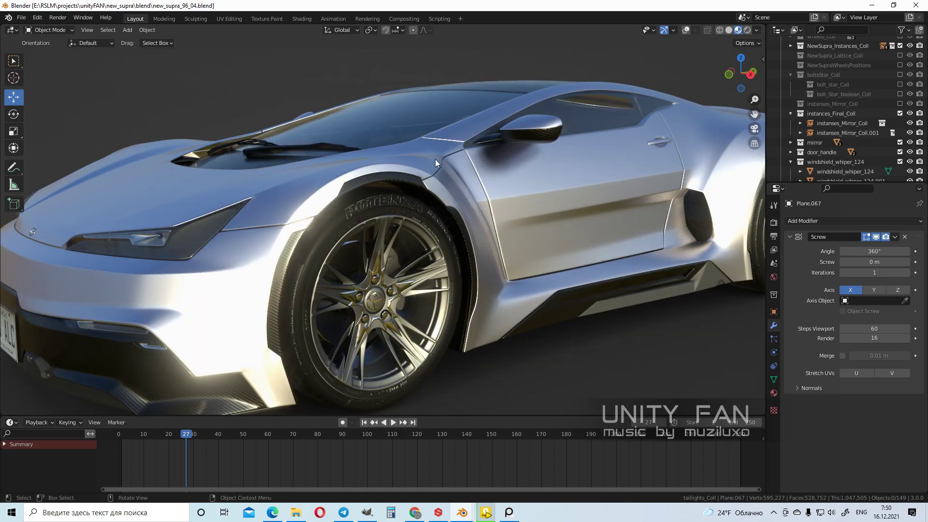
scroll(435, 159, down, 4)
mouse_move(457, 173)
middle_down()
mouse_move(530, 170)
mouse_move(473, 169)
mouse_move(456, 183)
middle_up()
scroll(472, 170, up, 2)
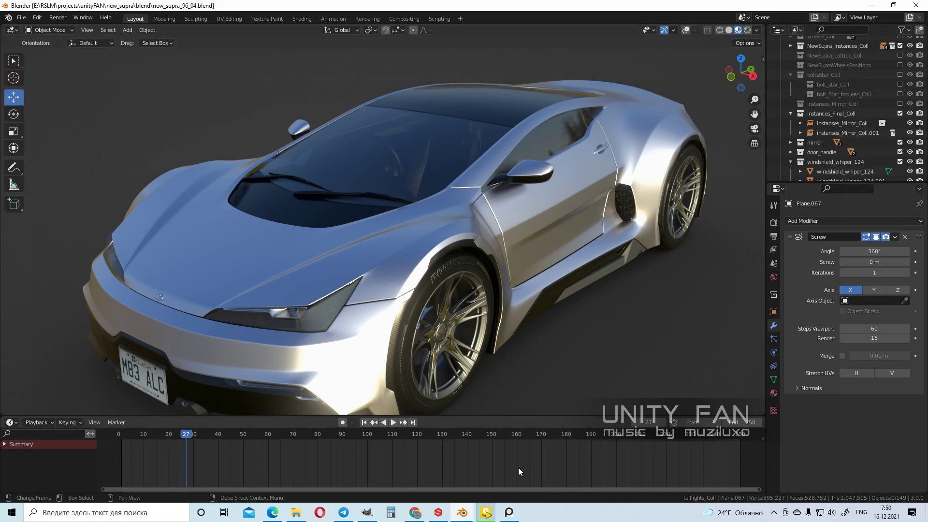
Return to the Blender window with the simple car body and place the wheel_235 asset beside it
mouse_move(466, 513)
click(526, 478)
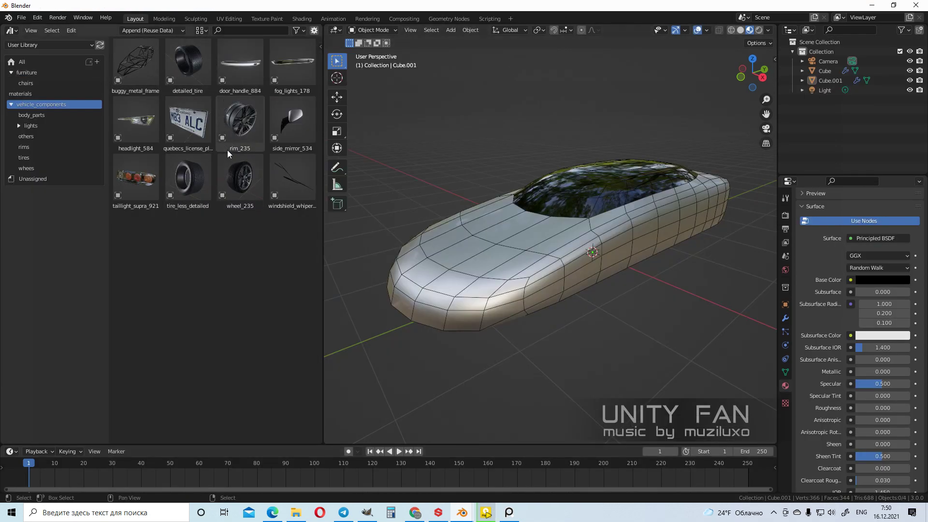
mouse_move(486, 222)
middle_down()
mouse_move(515, 218)
mouse_move(497, 224)
middle_up()
drag(304, 184, 597, 276)
middle_drag(663, 287, 573, 258)
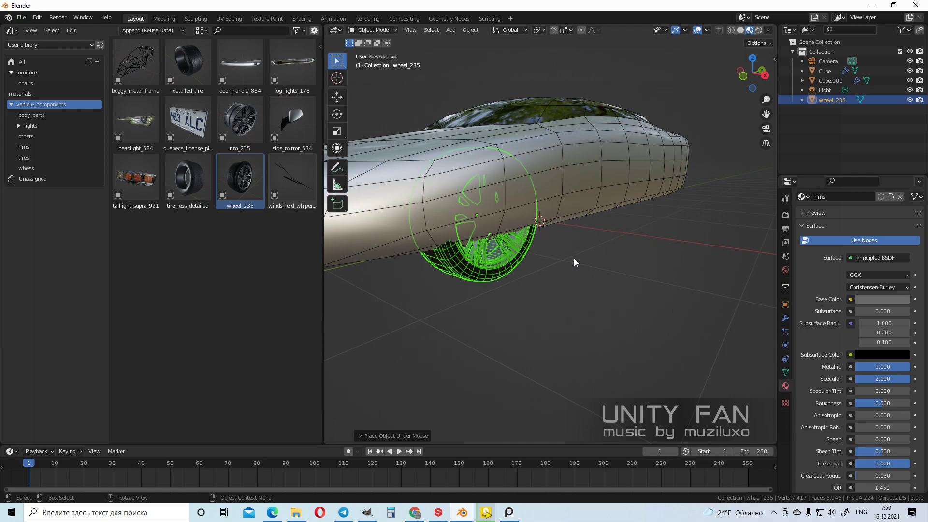
Move the wheel outward from the car body's side so it stands clear of the surface, and deselect it
click(343, 98)
middle_drag(518, 198, 547, 220)
drag(587, 276, 641, 285)
middle_drag(668, 287, 659, 298)
click(659, 299)
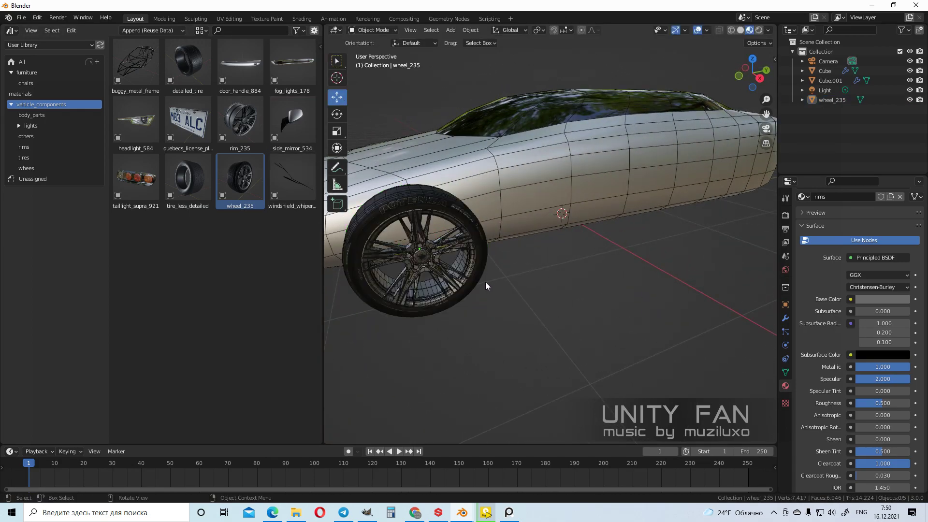
middle_drag(485, 282, 648, 251)
Turn off the Wireframe overlay in the viewport and inspect the wheel against the car body
click(706, 31)
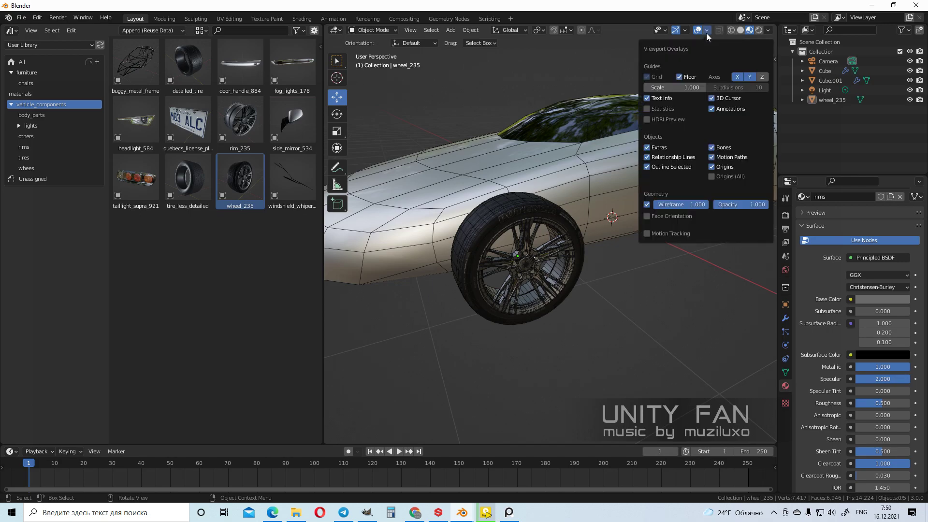
click(646, 205)
middle_drag(549, 251, 564, 262)
scroll(595, 249, down, 1)
scroll(595, 249, up, 4)
scroll(590, 248, down, 3)
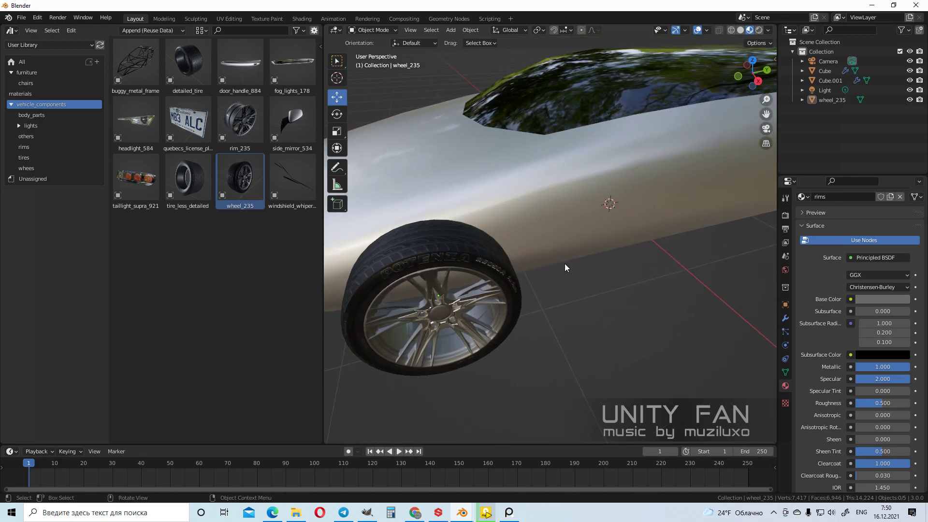
Move the wheel_235 wheel slightly inward so it sits partly set into the car body's side
scroll(561, 264, up, 2)
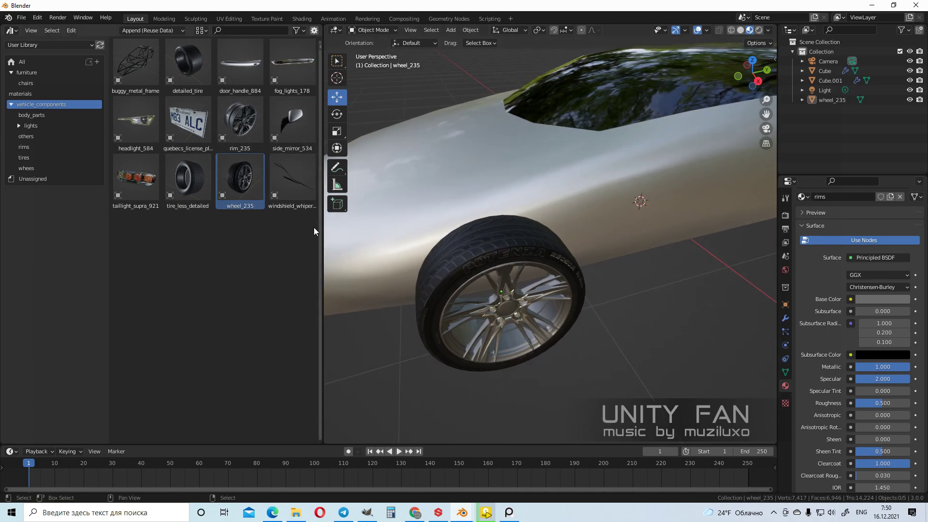
middle_drag(461, 283, 598, 312)
click(549, 305)
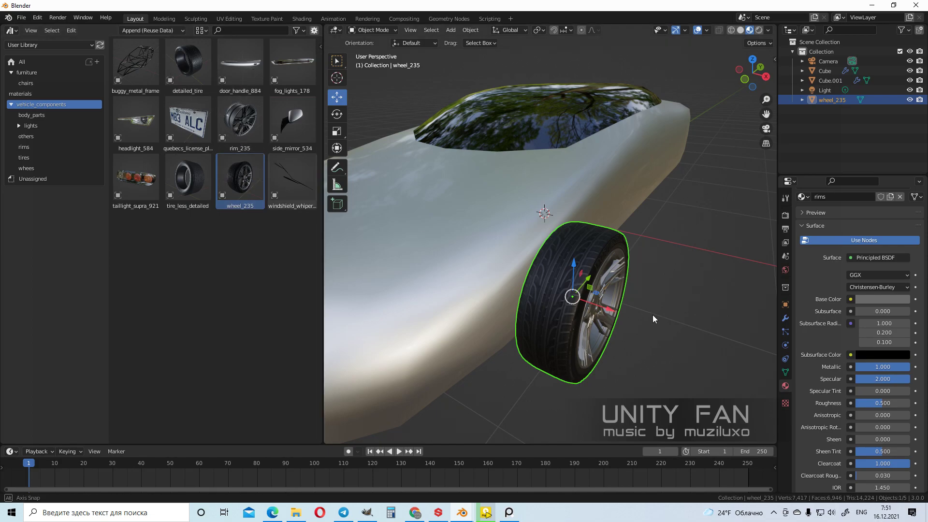
middle_drag(654, 314, 616, 326)
key(g)
drag(581, 324, 569, 318)
middle_drag(575, 297, 516, 294)
Duplicate the front wheel and place the copy at the rear, about 2.9 m along the car's length
key(shift+d)
right_click(613, 264)
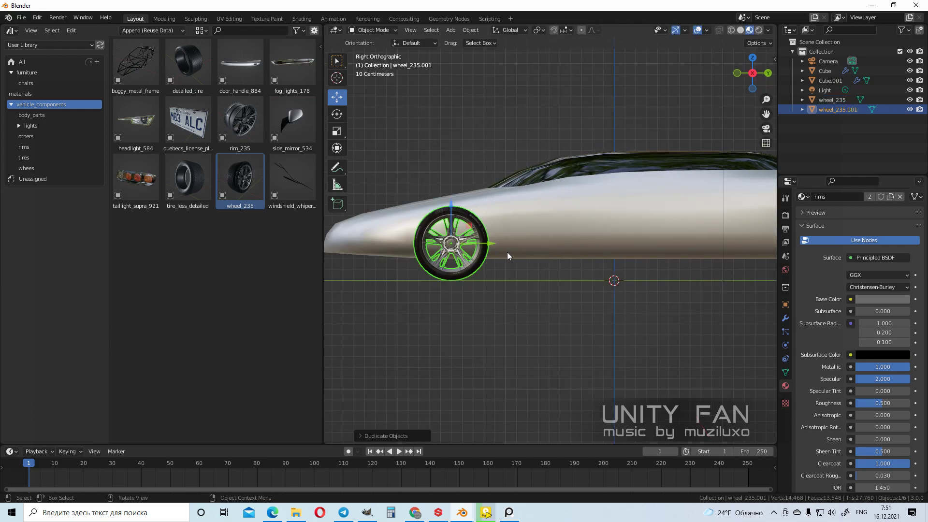
scroll(507, 253, down, 3)
key(g)
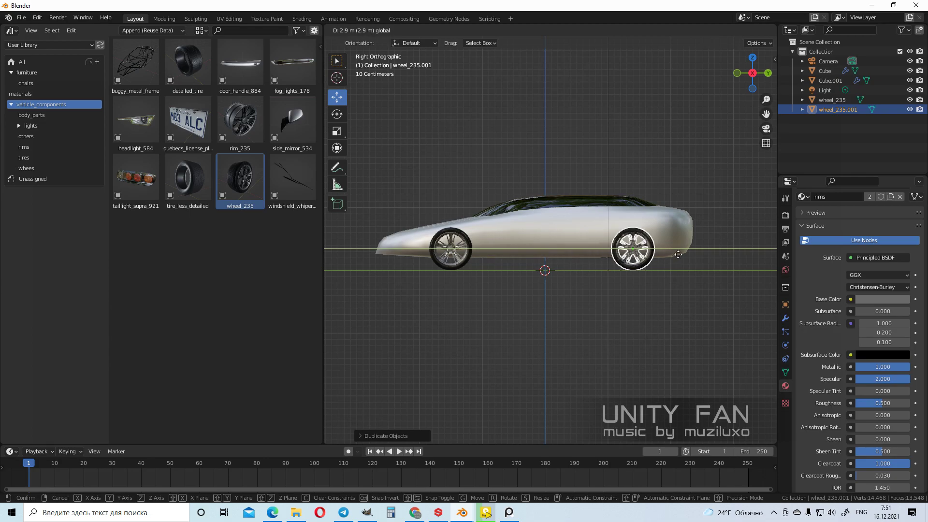
click(675, 254)
Duplicate the front and rear wheels together and move the copies straight across to the car's opposite side
middle_drag(671, 250, 689, 290)
shift+click(602, 317)
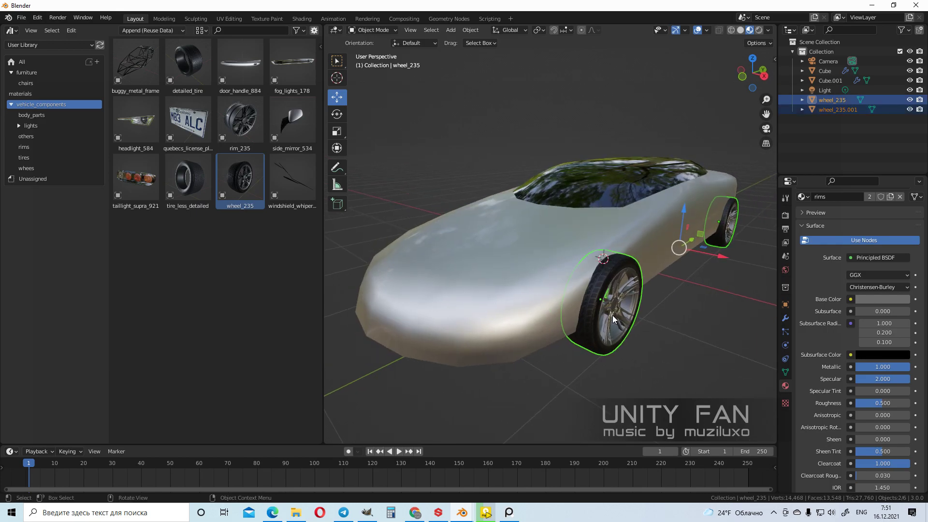
key(KP_3)
key(KP_1)
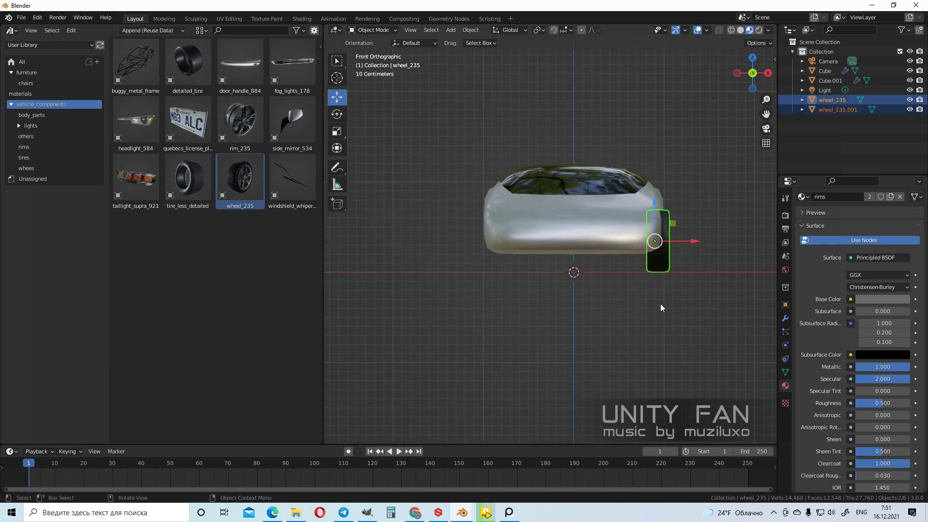
scroll(671, 299, up, 2)
shift+middle_drag(681, 292, 646, 305)
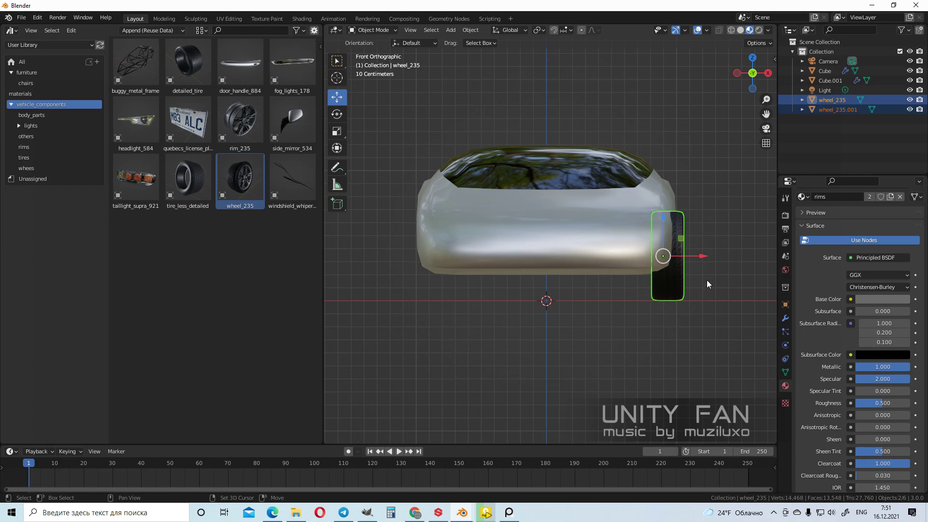
key(shift+d)
right_click(699, 265)
drag(700, 256, 431, 260)
scroll(463, 278, up, 1)
middle_drag(446, 263, 542, 291)
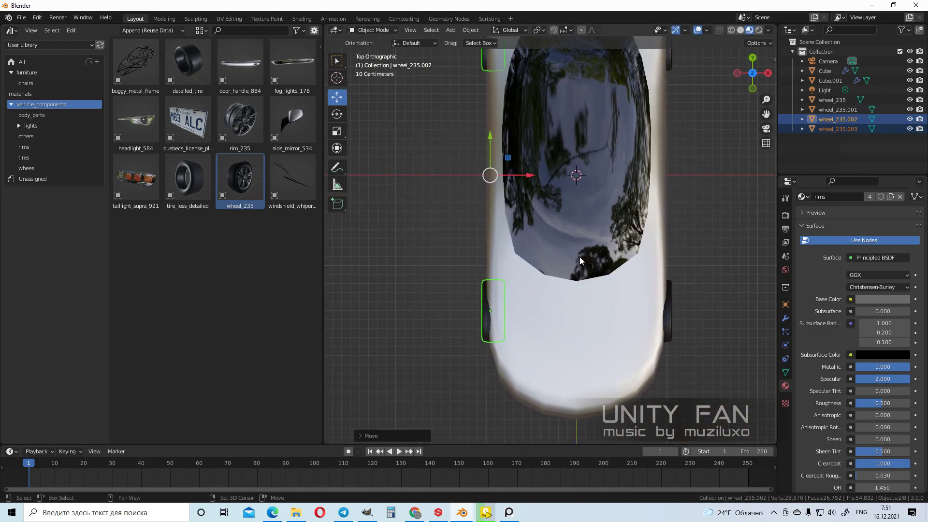
Try to rotate the two copied wheels together by 180 degrees in top view so their rims face outward
click(540, 29)
click(558, 63)
shift+middle_drag(544, 77, 558, 120)
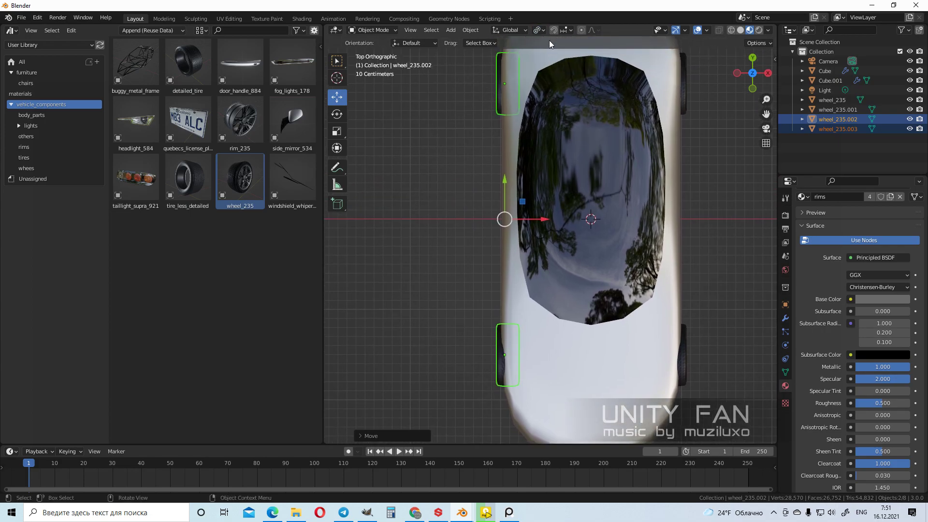
click(538, 30)
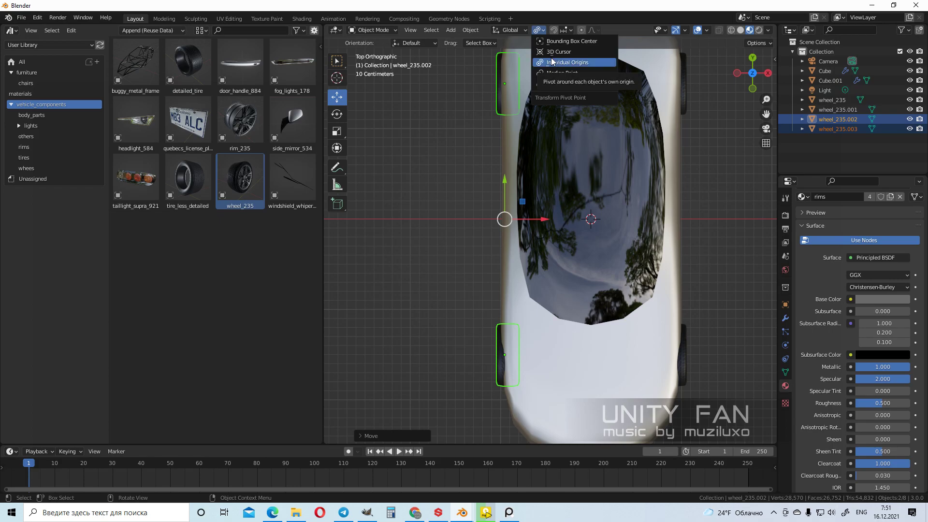
scroll(546, 212, down, 1)
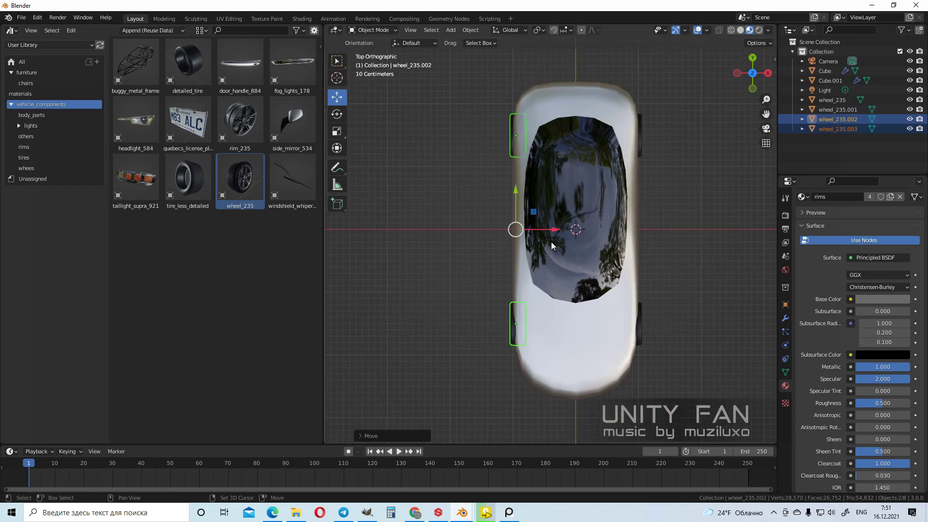
key(r)
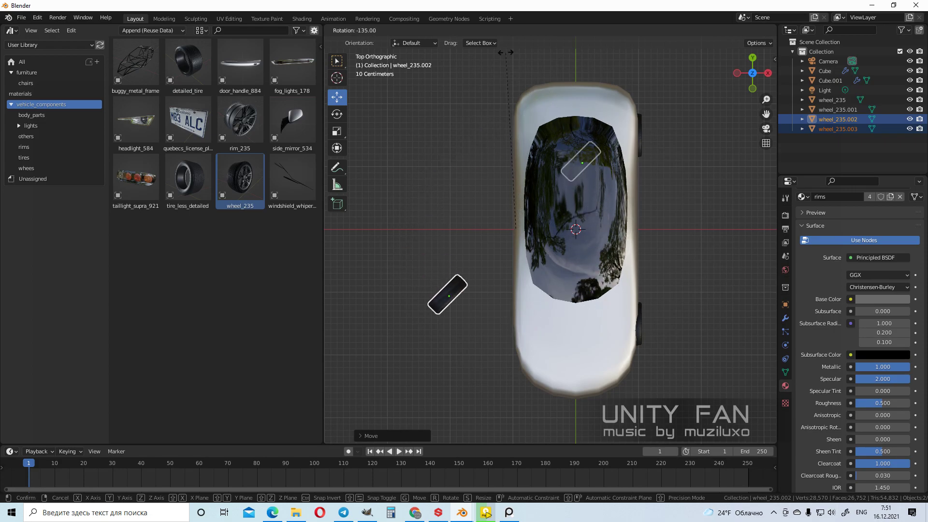
click(378, 104)
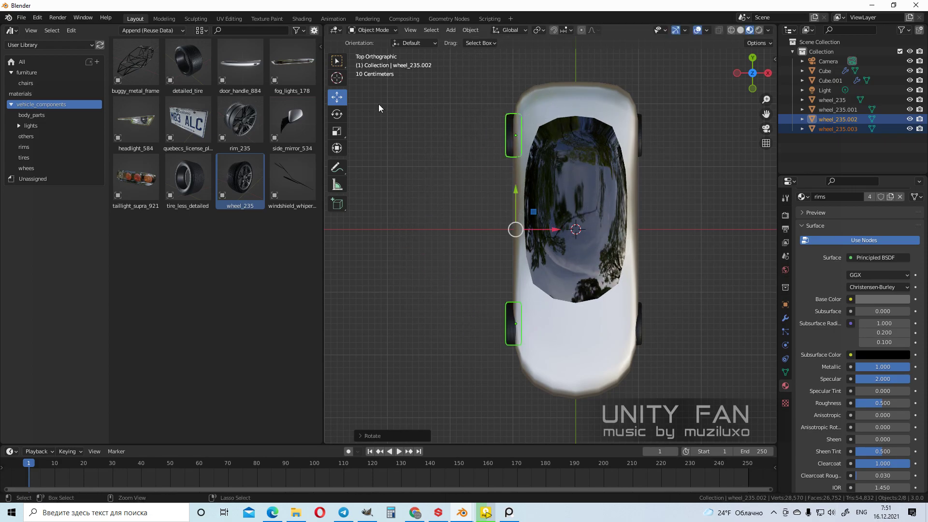
Examine the tread of the turned front wheel up close and undo the rotation of the copied wheels
scroll(507, 163, up, 2)
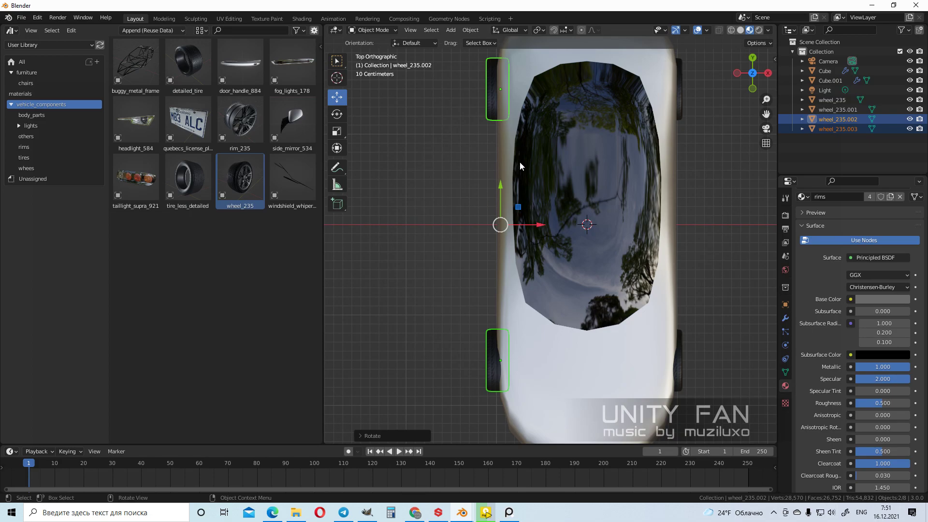
middle_drag(516, 227, 560, 182)
shift+middle_drag(599, 270, 601, 175)
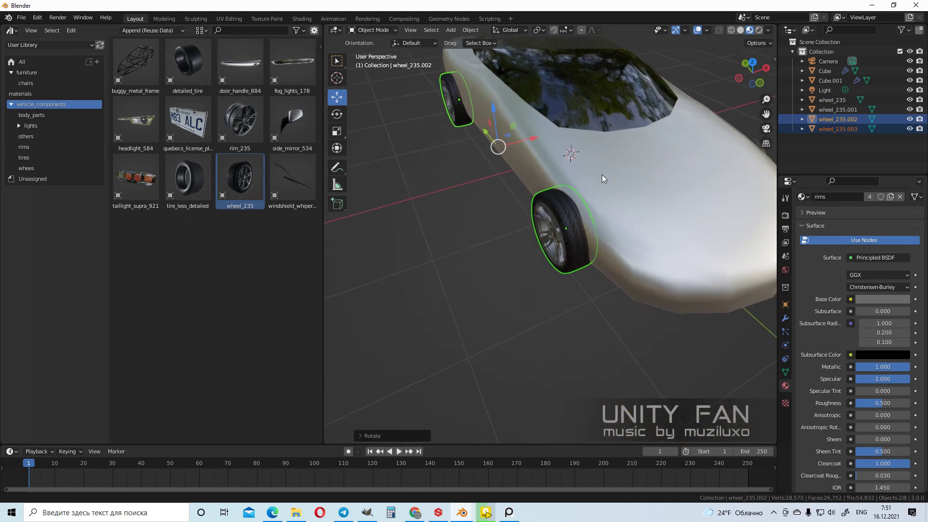
scroll(594, 236, up, 3)
middle_drag(594, 237, 574, 241)
scroll(585, 229, up, 2)
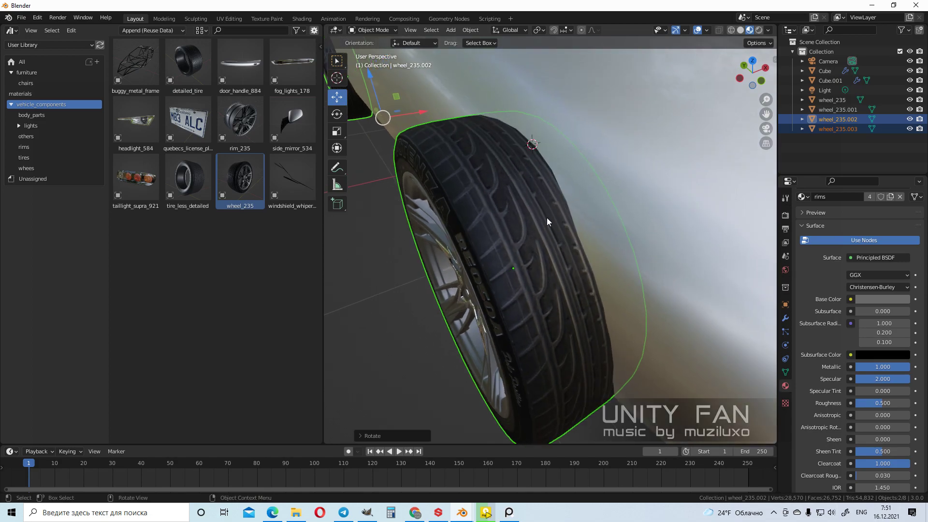
scroll(551, 218, down, 8)
key(ctrl+z)
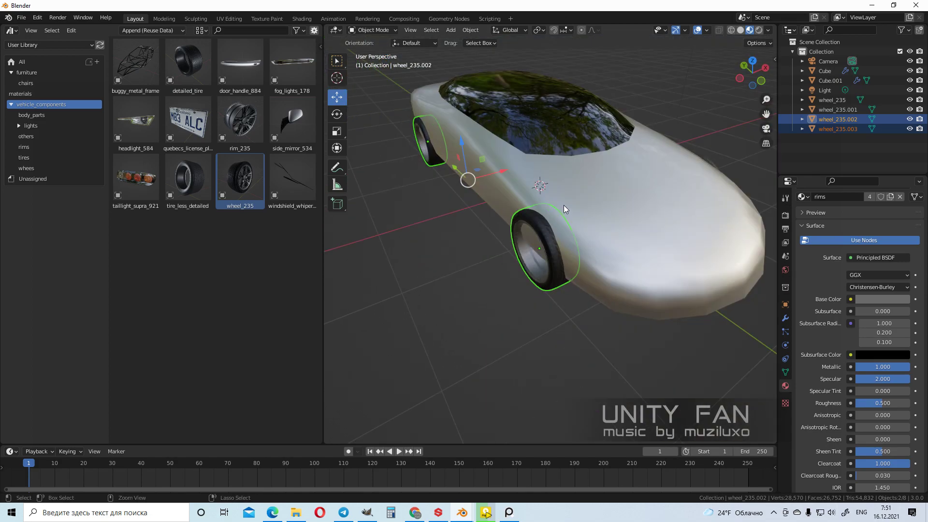
Set the transform pivot to Individual Origins and rotate the two copied wheels 180 degrees in top view
middle_drag(570, 194, 542, 254)
scroll(546, 236, down, 3)
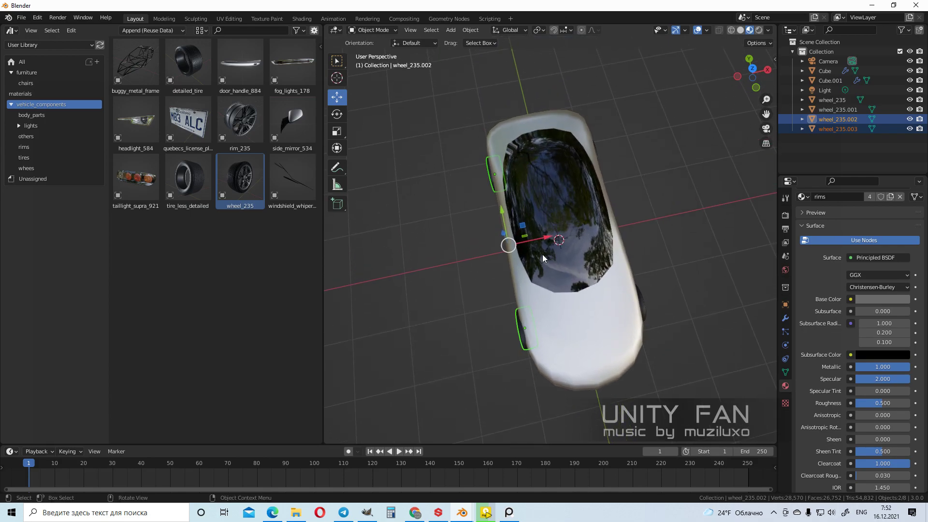
key(KP_7)
scroll(542, 255, up, 2)
shift+middle_drag(566, 213, 553, 203)
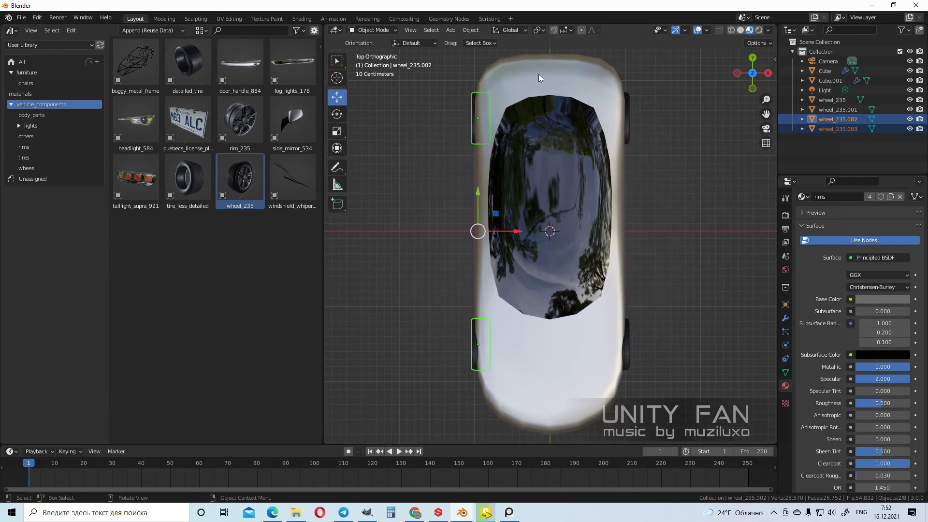
click(540, 31)
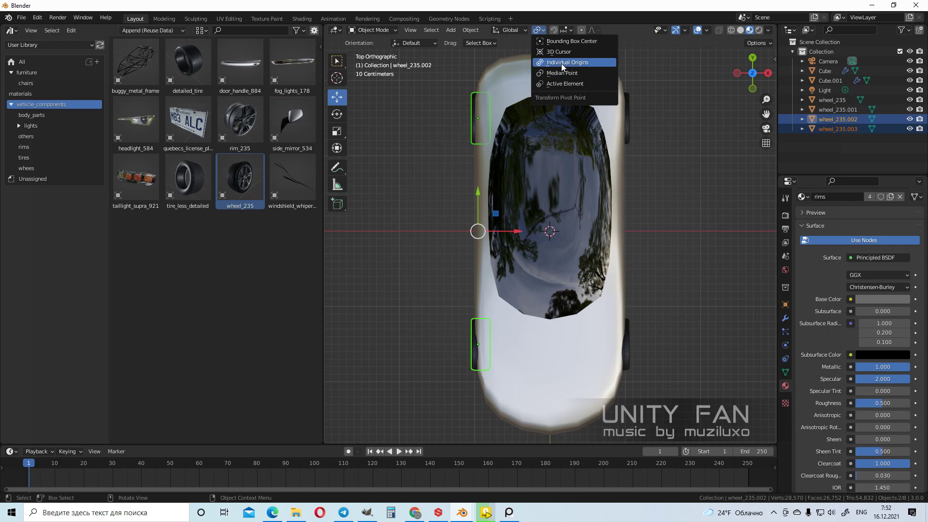
click(586, 62)
shift+middle_drag(524, 169, 526, 172)
key(r)
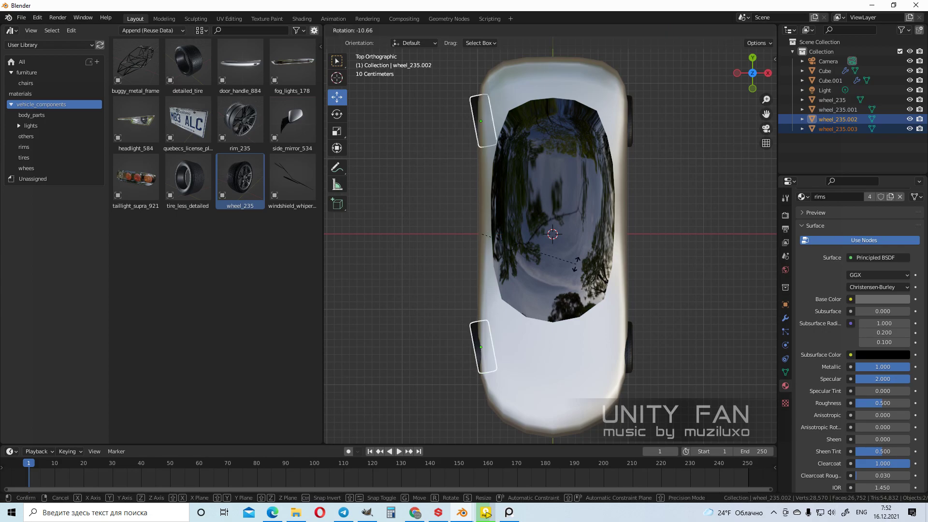
click(400, 188)
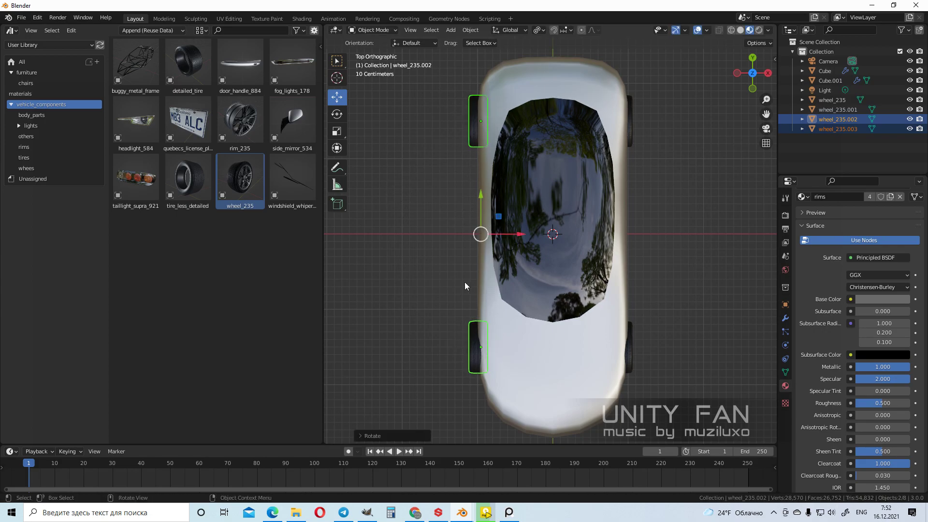
Move the two rotated wheels inward along X so they sit partly inside the car body
middle_drag(451, 265, 535, 209)
scroll(535, 210, up, 5)
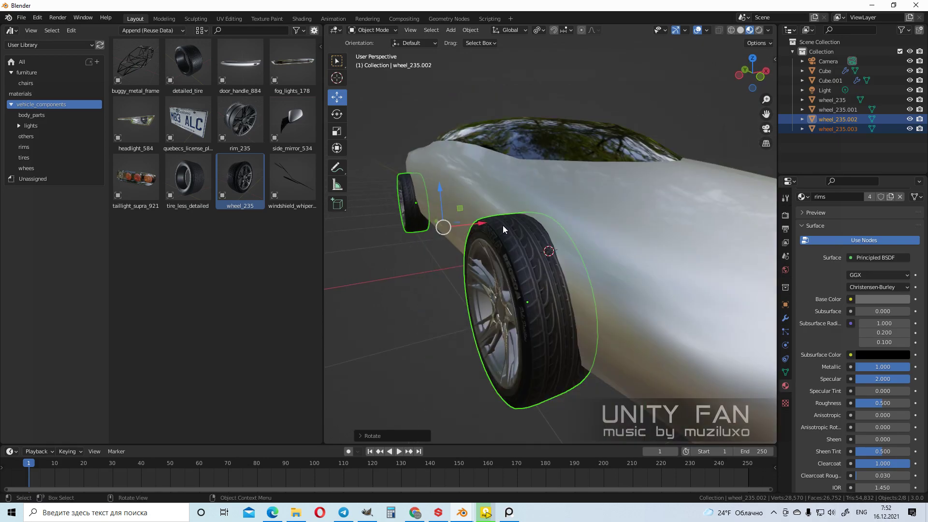
drag(480, 222, 489, 221)
middle_drag(489, 221, 569, 254)
scroll(515, 251, up, 2)
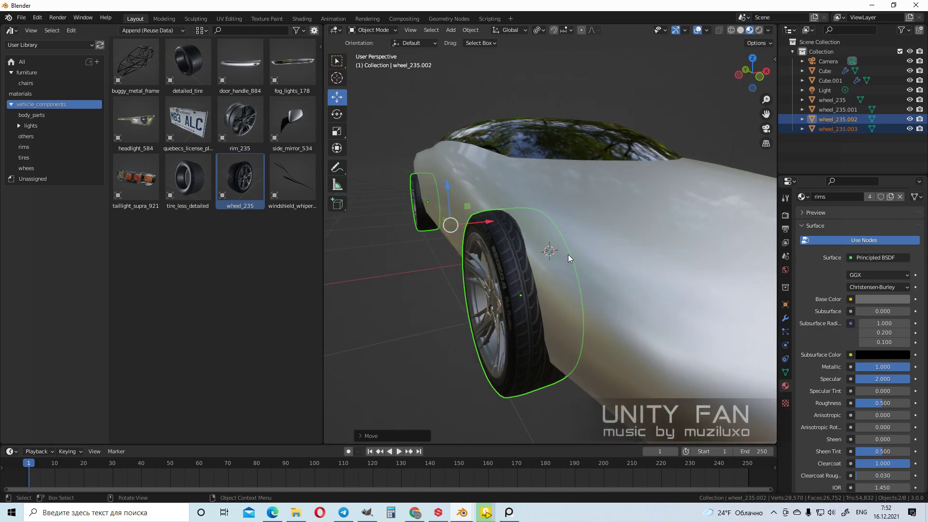
scroll(555, 259, up, 1)
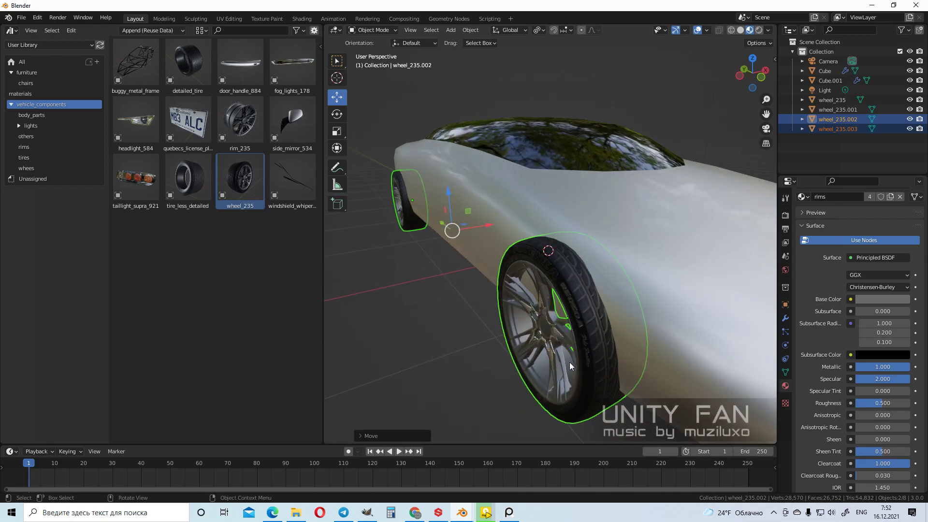
Move only the front copied wheel outward along X to about -1.12 m, clear of the body
click(561, 383)
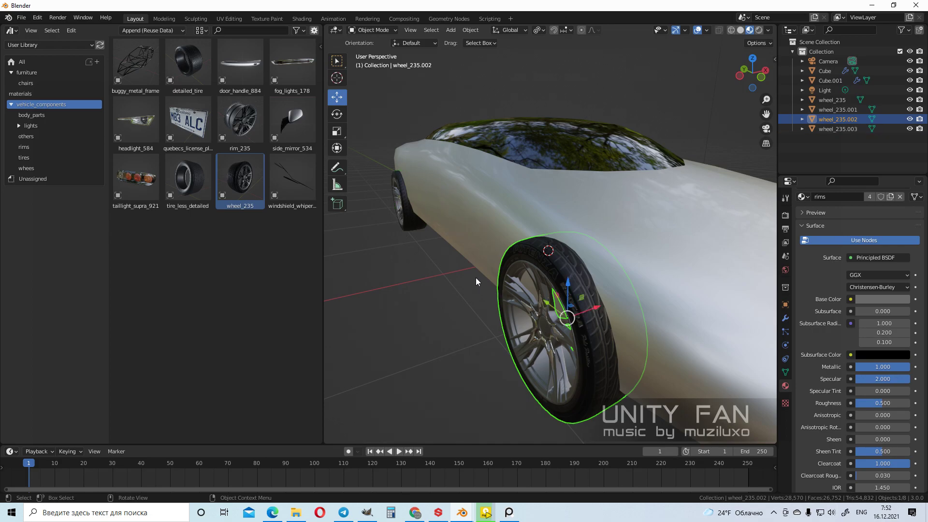
middle_drag(475, 277, 508, 266)
middle_drag(592, 297, 585, 312)
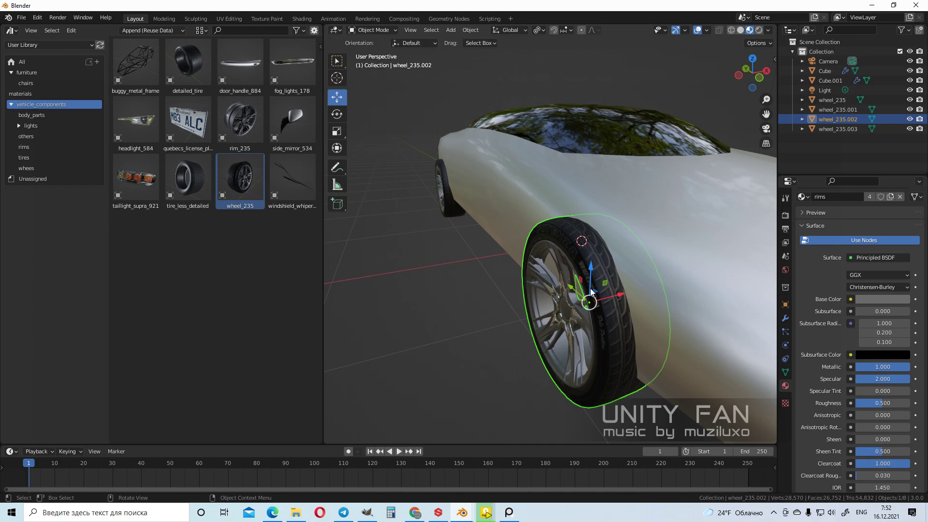
shift+middle_drag(591, 291, 613, 277)
drag(613, 276, 561, 250)
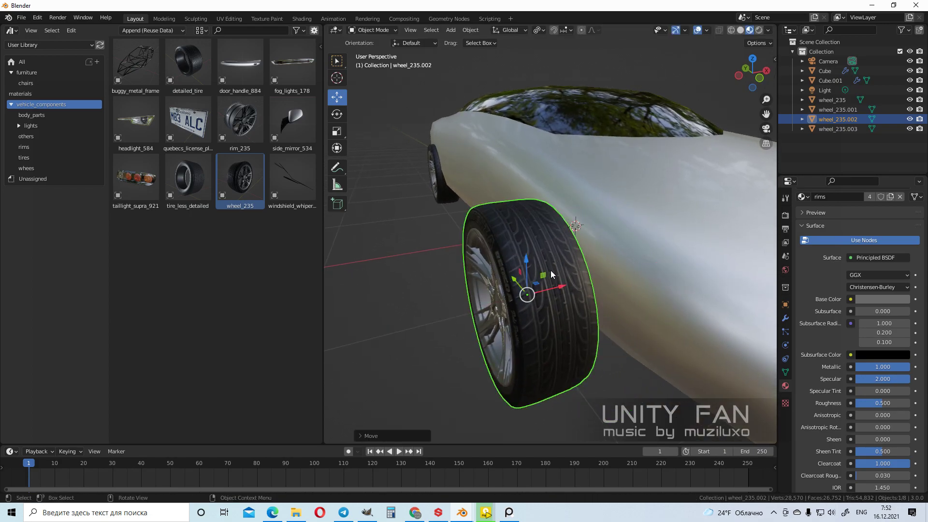
shift+middle_drag(546, 275, 532, 267)
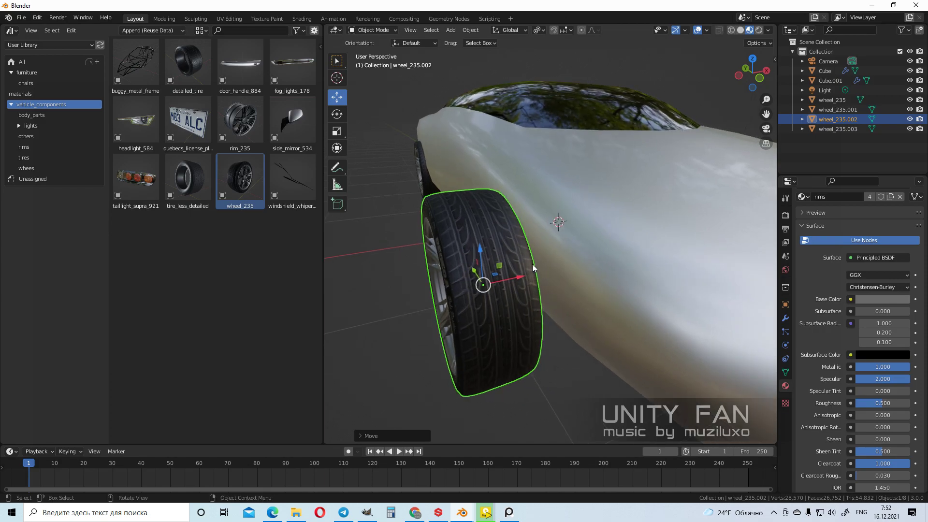
Show the object's transform values and set the front copied wheel's X scale to -1
click(774, 59)
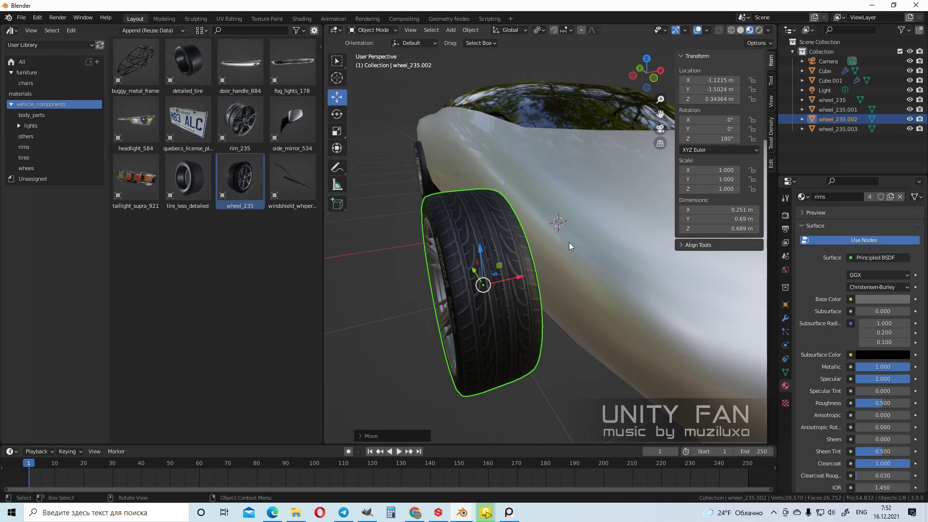
click(699, 170)
click(684, 172)
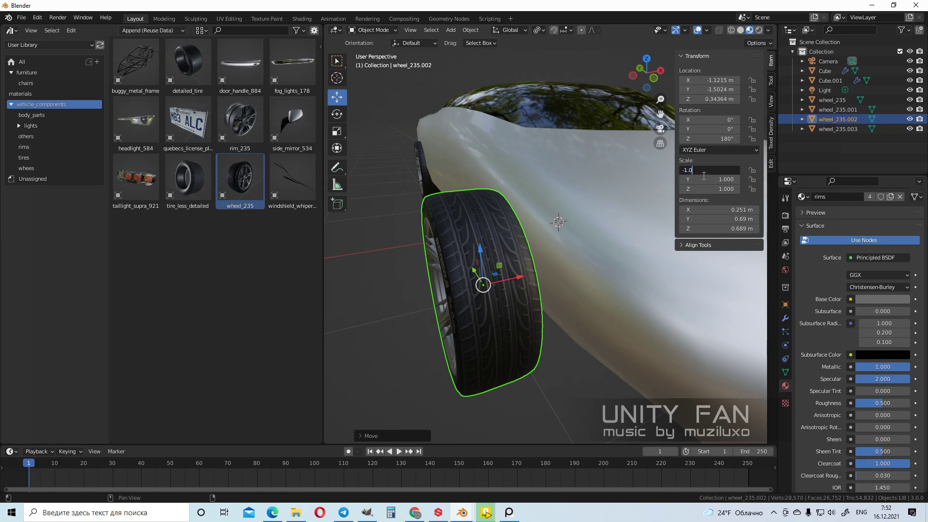
text(-)
key(Return)
Rotate the mirrored front wheel 180 degrees in front view and check its tread up close
middle_drag(541, 227, 543, 221)
key(KP_3)
key(KP_1)
scroll(543, 216, up, 3)
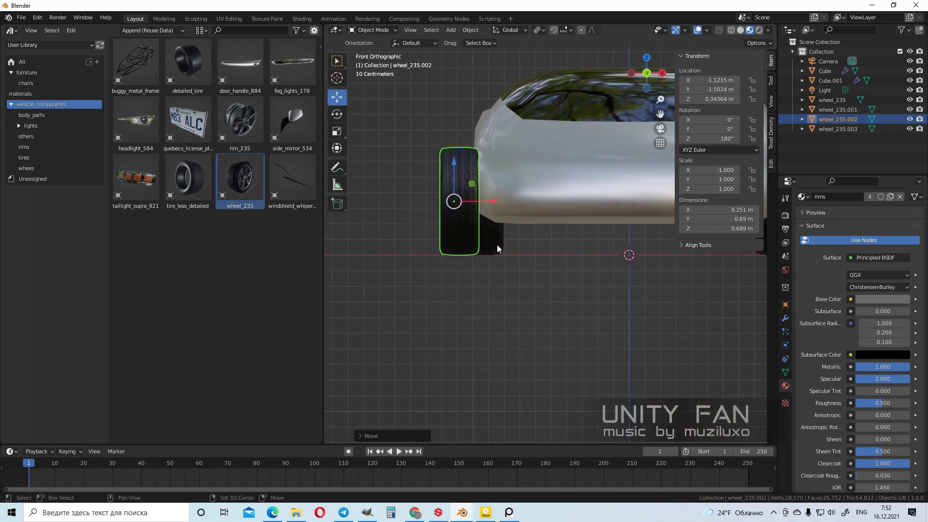
key(r)
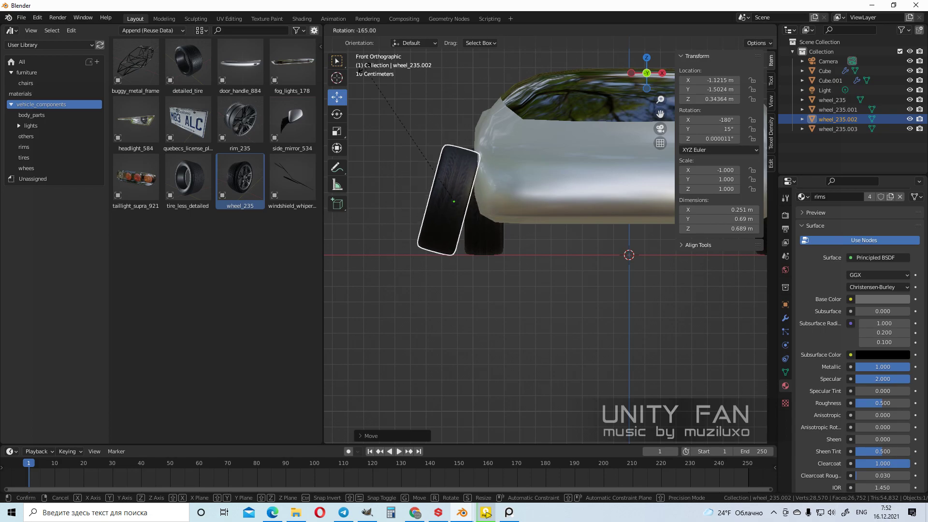
click(338, 108)
middle_drag(479, 251, 570, 282)
scroll(572, 284, up, 2)
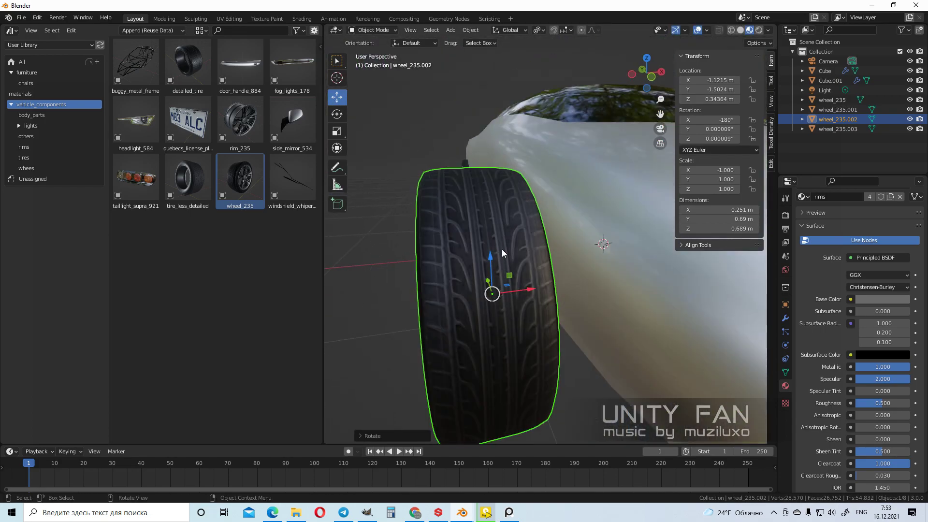
Move the mirrored front wheel back against the car body, to about -0.92 m along X
scroll(501, 248, down, 2)
middle_drag(502, 256, 513, 286)
drag(512, 286, 566, 284)
scroll(556, 280, down, 4)
middle_drag(535, 276, 562, 268)
scroll(476, 243, up, 2)
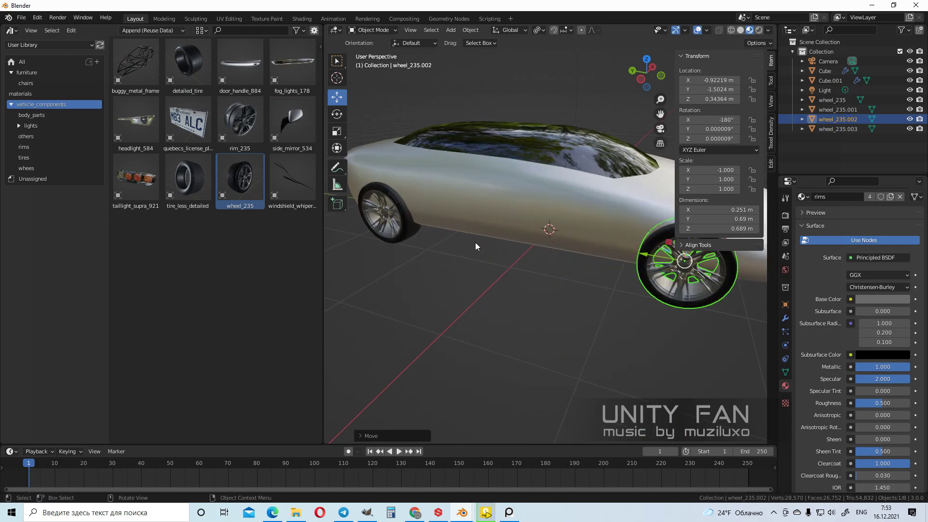
Delete the rear copied wheel that was not mirrored
click(405, 231)
key(x)
click(404, 227)
scroll(639, 291, down, 3)
Duplicate the mirrored front wheel and move the copy back along Y to the rear position, about 1.44 m
click(640, 284)
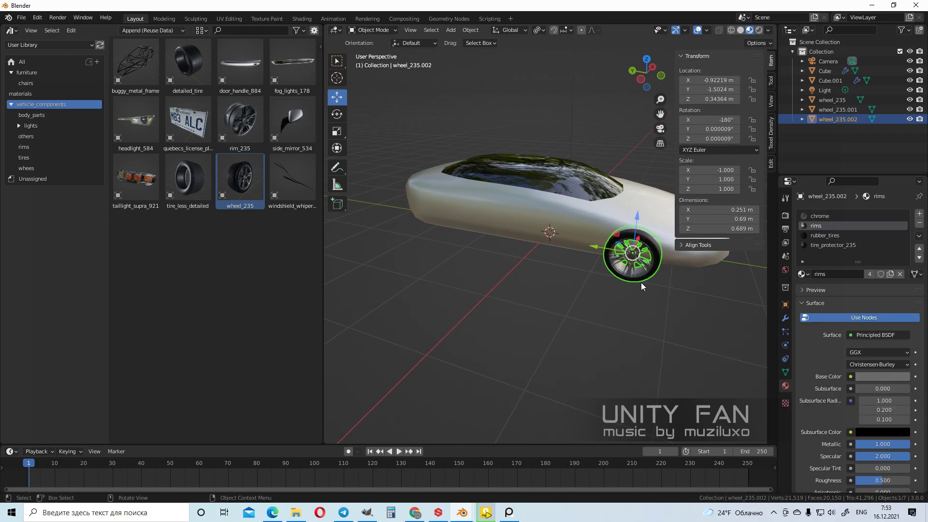
key(shift+d)
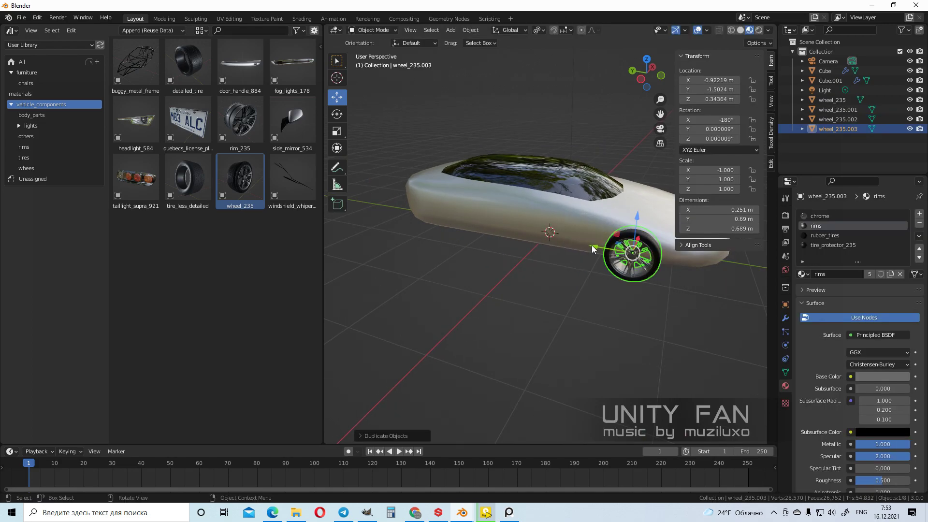
click(395, 222)
middle_drag(462, 236, 593, 289)
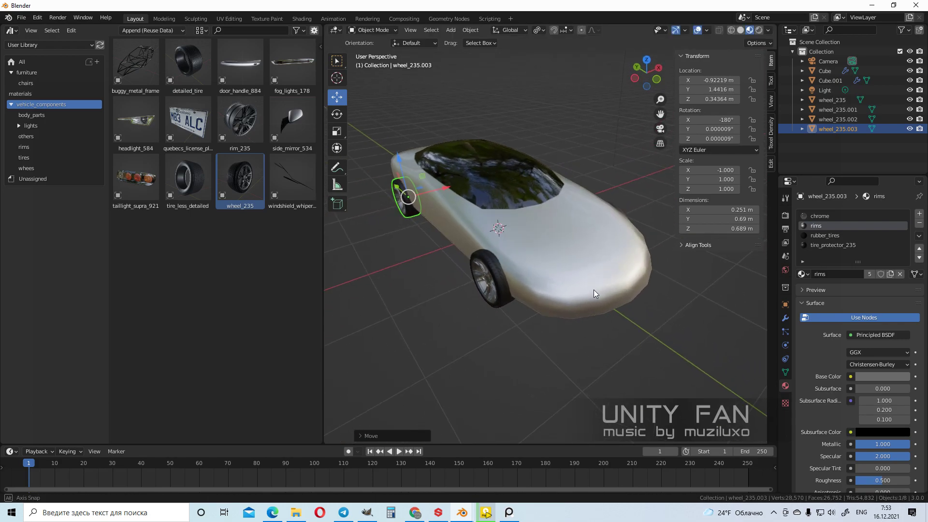
scroll(517, 294, up, 3)
middle_drag(517, 293, 599, 305)
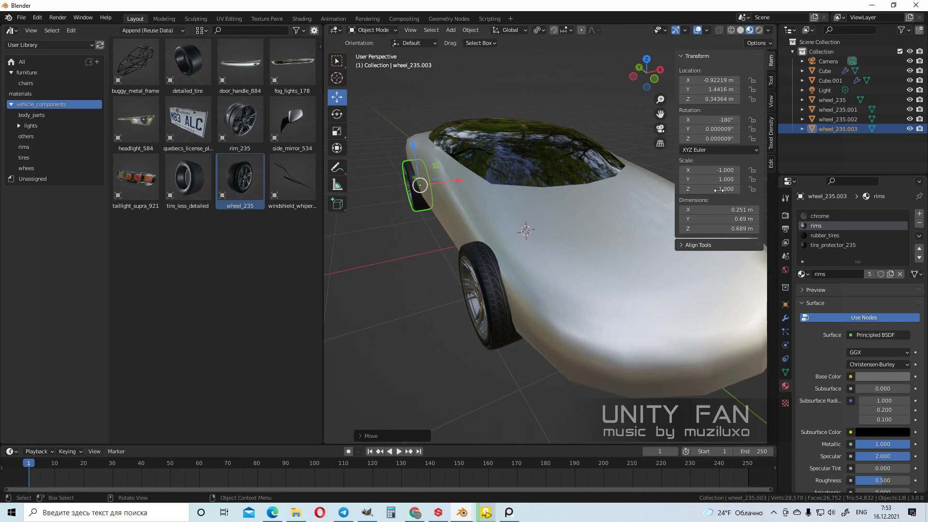
Show the Face Orientation overlay and inspect the face directions of the mirrored front wheel
click(767, 30)
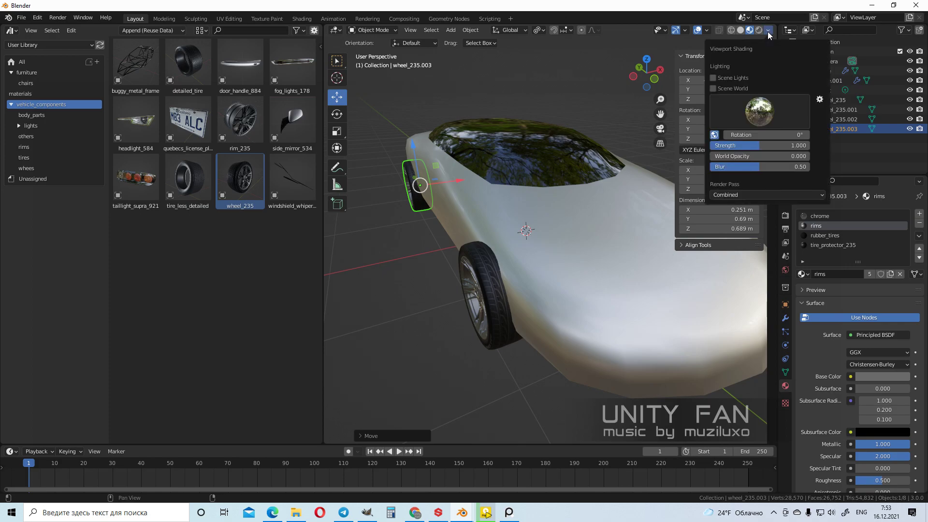
click(707, 30)
click(646, 216)
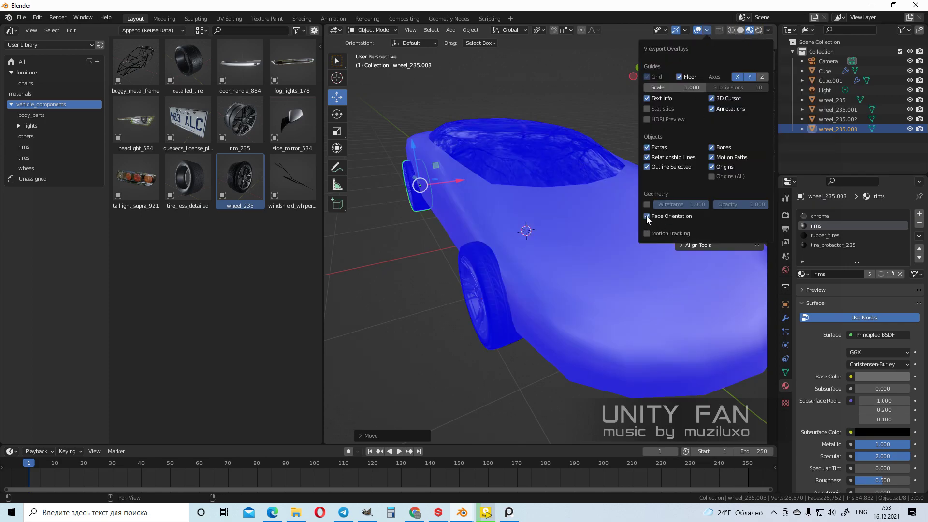
middle_drag(466, 256, 508, 297)
click(529, 324)
scroll(530, 323, up, 2)
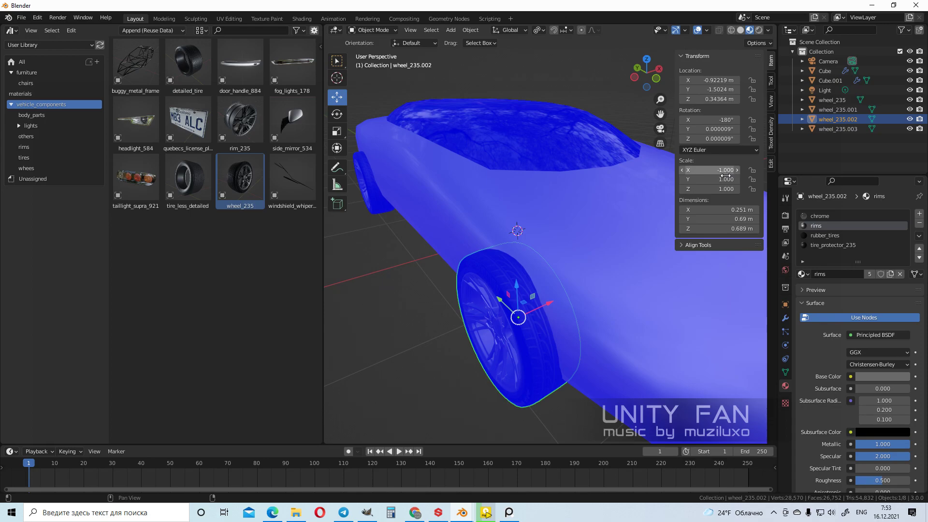
scroll(568, 201, down, 2)
mouse_move(584, 224)
middle_down()
mouse_move(526, 226)
mouse_move(572, 221)
middle_up()
scroll(567, 222, up, 1)
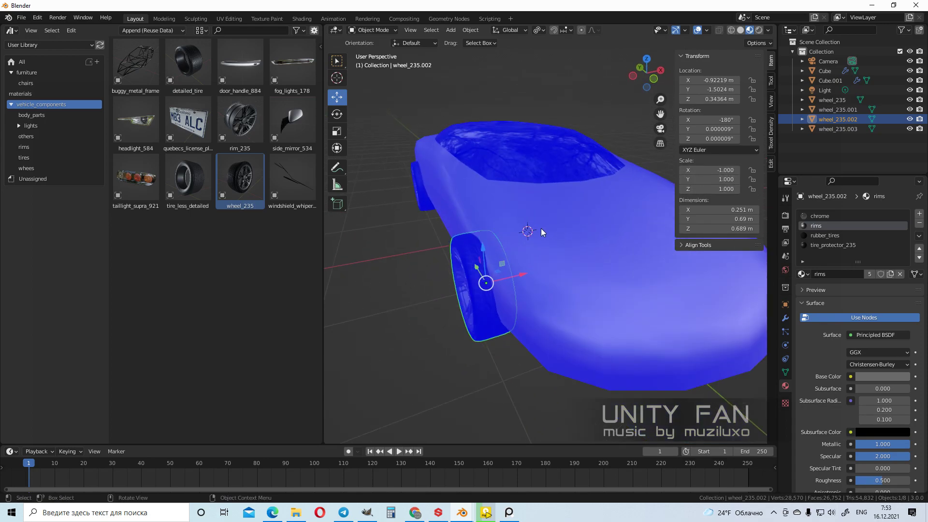
scroll(541, 229, up, 3)
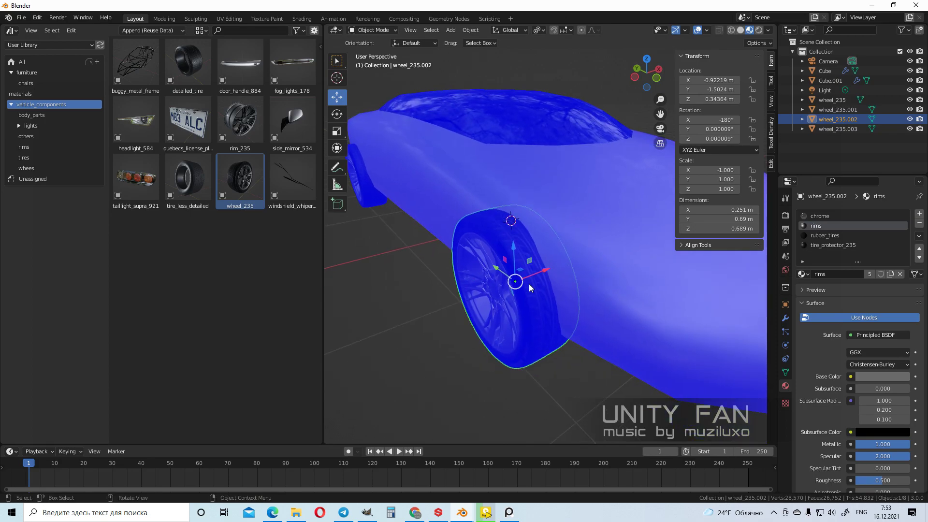
Apply the scale of the mirrored front wheel and check its face orientation
key(ctrl+a)
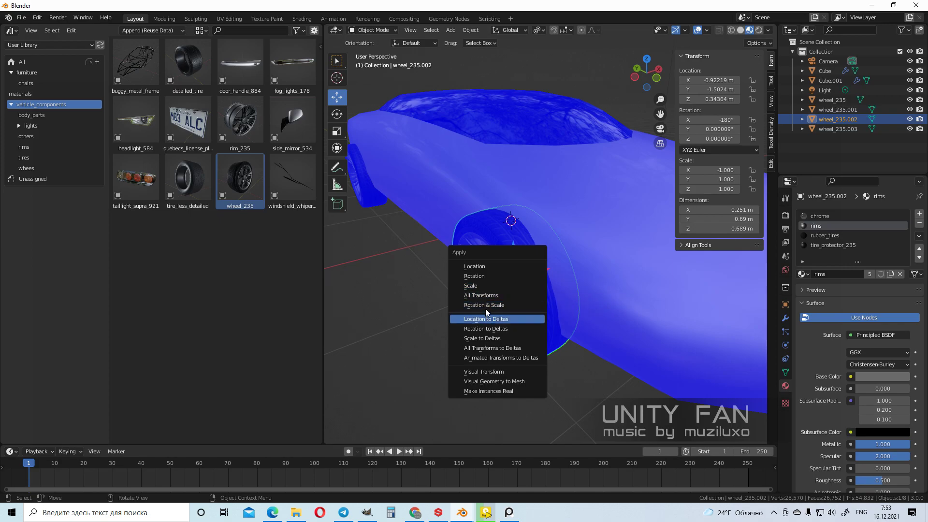
click(475, 286)
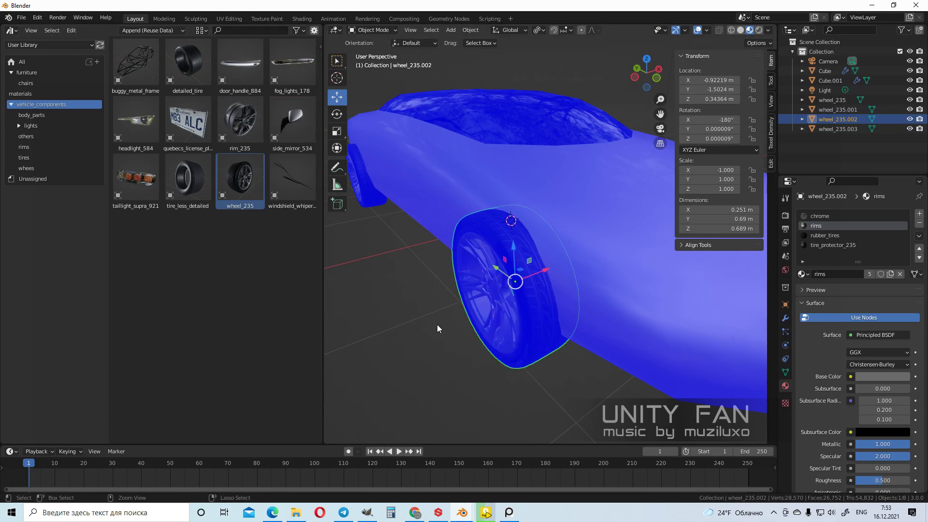
key(ctrl+a)
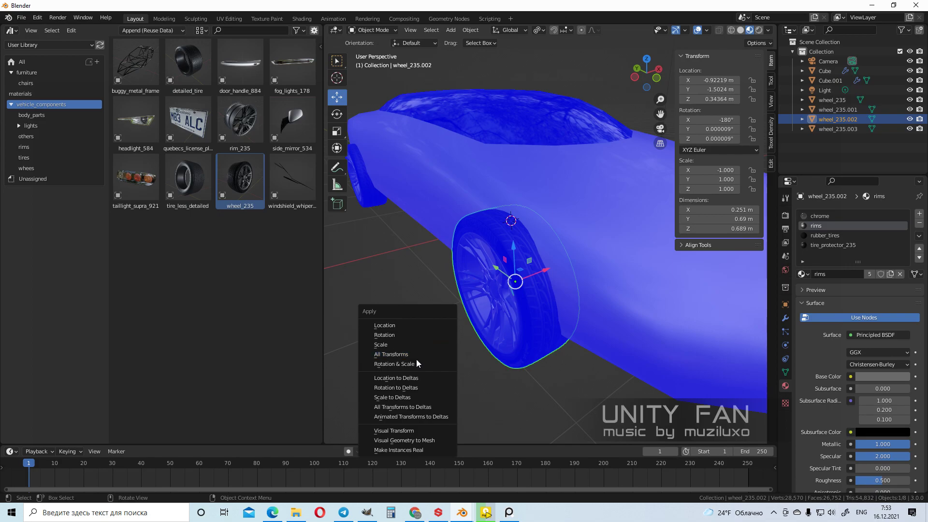
click(405, 344)
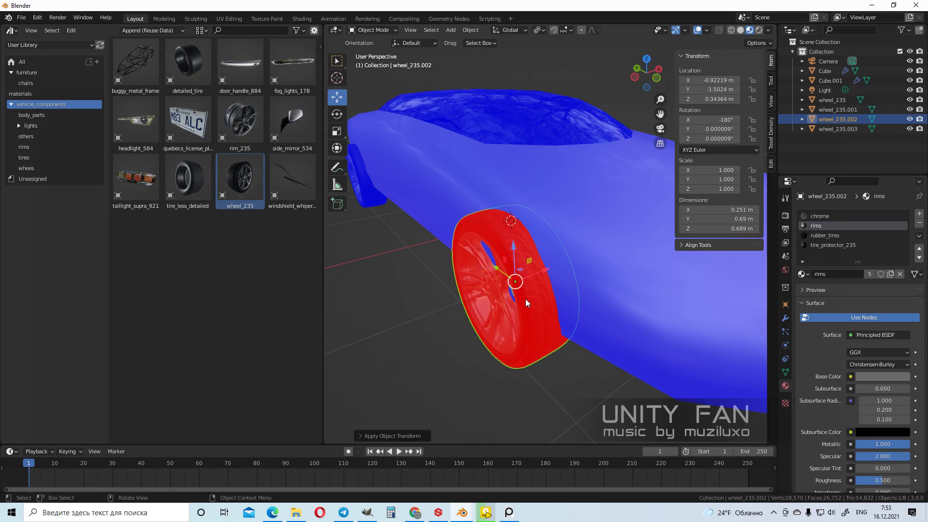
middle_drag(526, 299, 524, 286)
middle_drag(553, 236, 547, 242)
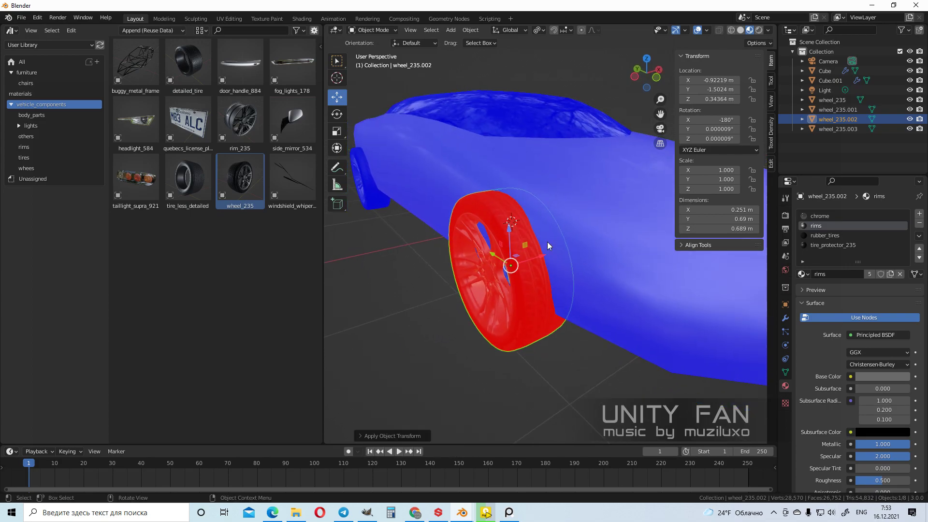
Flip the normals of the mirrored front wheel's whole mesh and return to Object Mode
key(Tab)
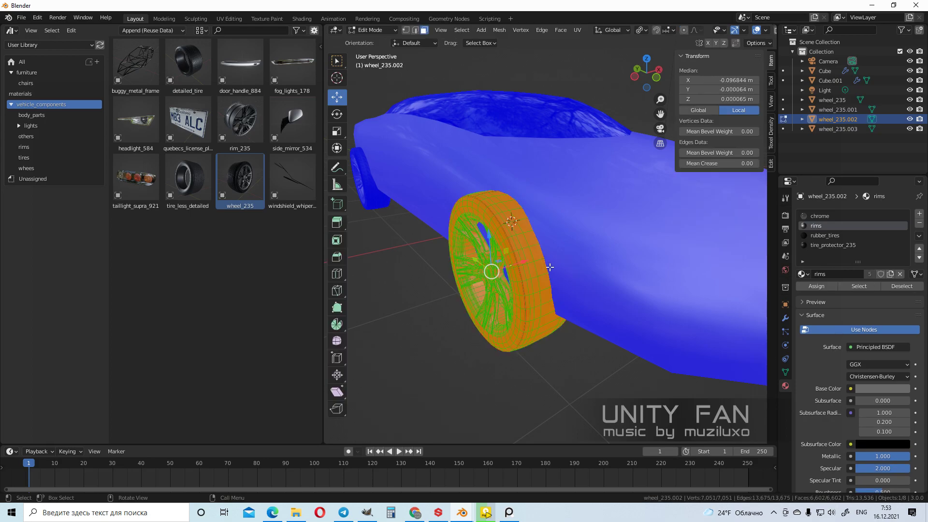
key(Tab)
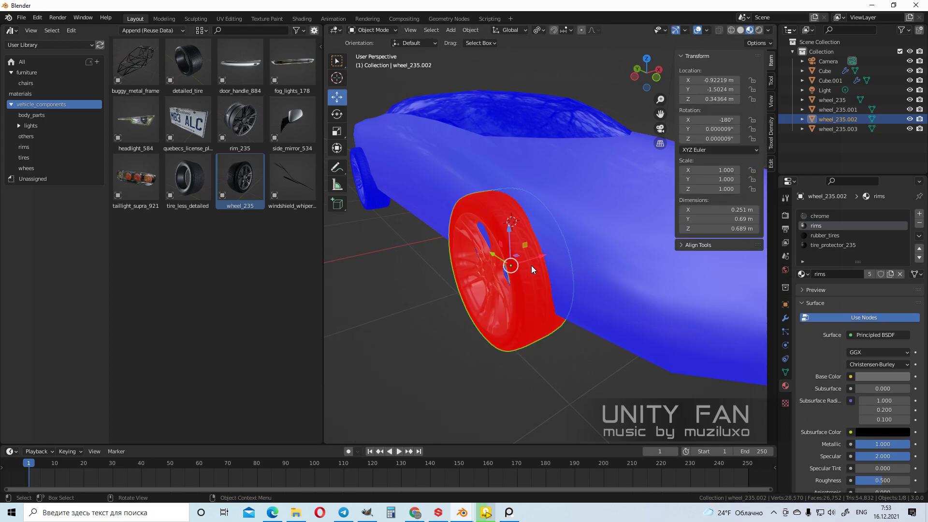
key(Tab)
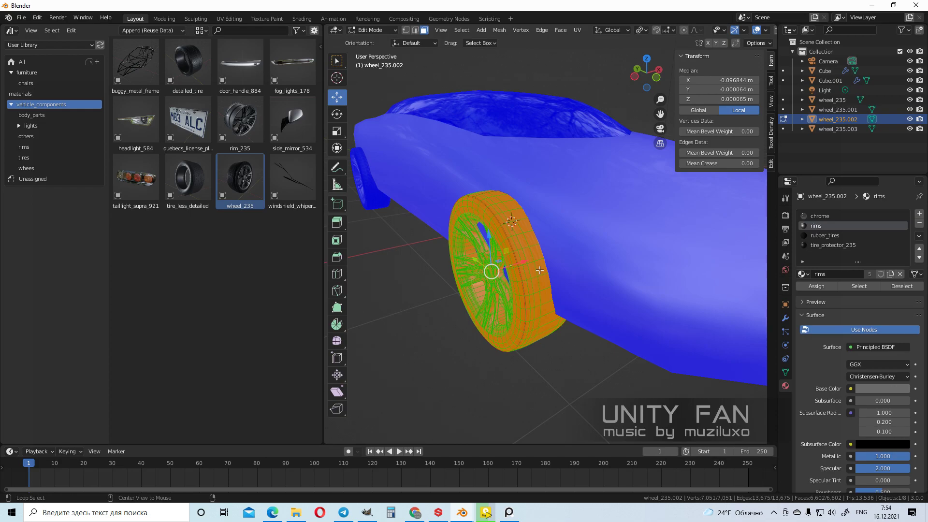
key(alt+n)
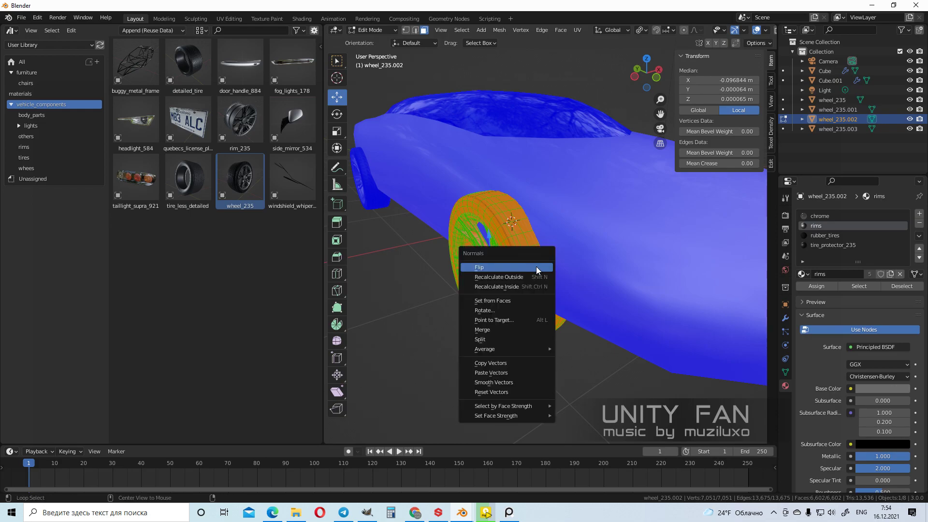
click(490, 266)
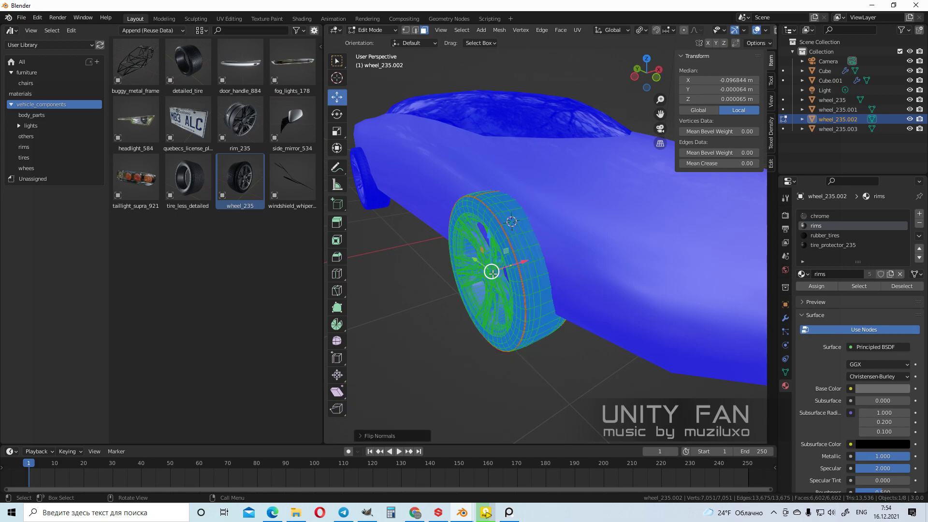
key(Tab)
key(z)
click(528, 341)
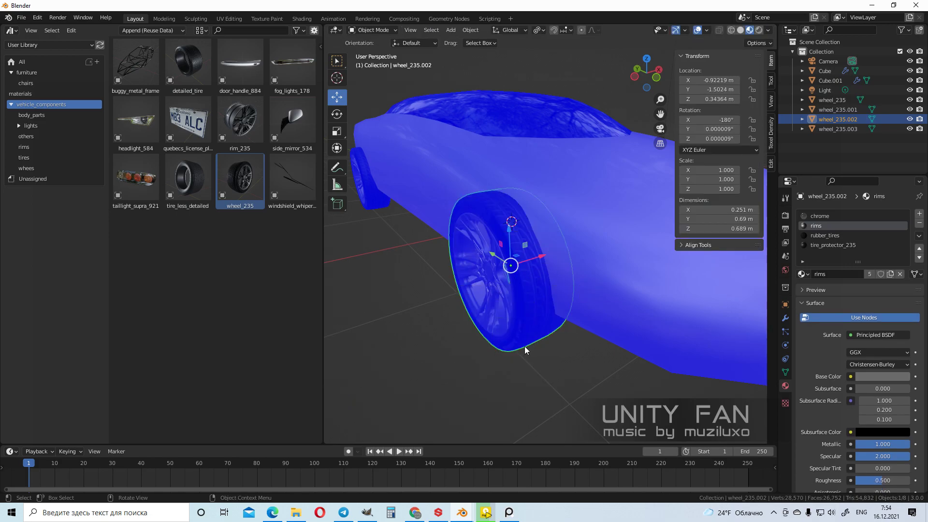
Turn off the Face Orientation overlay and look over the car from the mirrored wheels' side
click(706, 30)
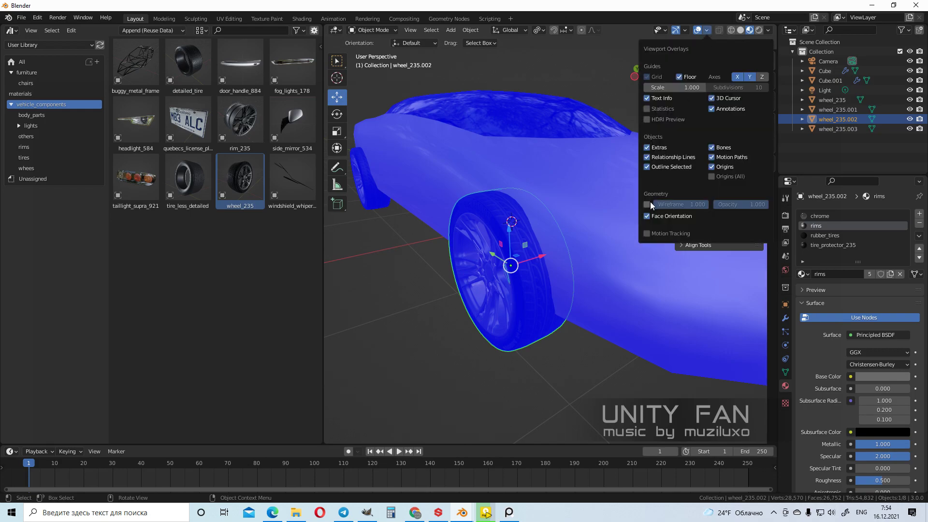
click(646, 216)
scroll(491, 227, down, 5)
middle_drag(494, 227, 531, 228)
middle_drag(571, 250, 570, 294)
scroll(540, 285, up, 3)
middle_drag(451, 271, 518, 303)
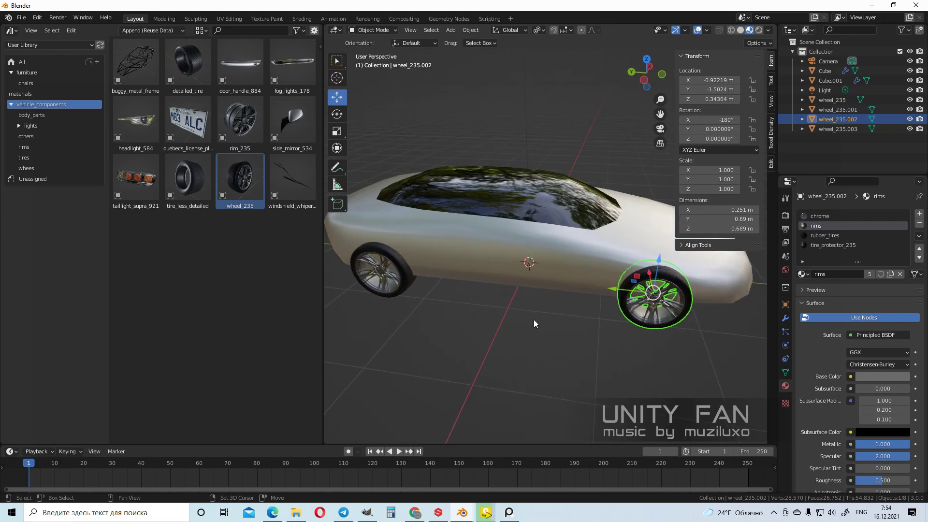
Duplicate the corrected front wheel and move the copy back along Y to about 0.50 m
key(shift+d)
right_click(493, 317)
drag(627, 294, 434, 278)
Delete the uncorrected rear wheel on the mirrored side of the car
click(403, 283)
key(x)
click(412, 286)
In right side view, move the new wheel copy back along Y into line with the opposite rear wheel
shift+middle_drag(448, 289, 549, 300)
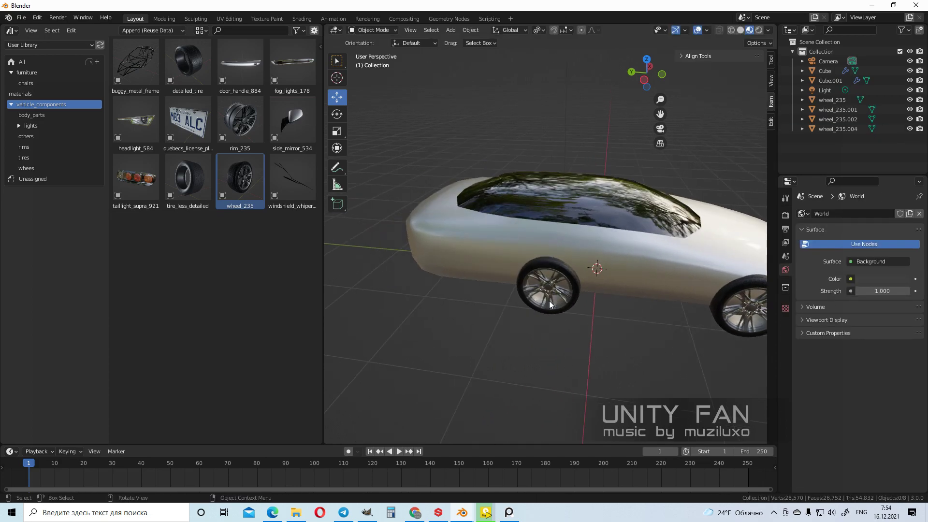
click(517, 287)
key(KP_3)
key(KP_1)
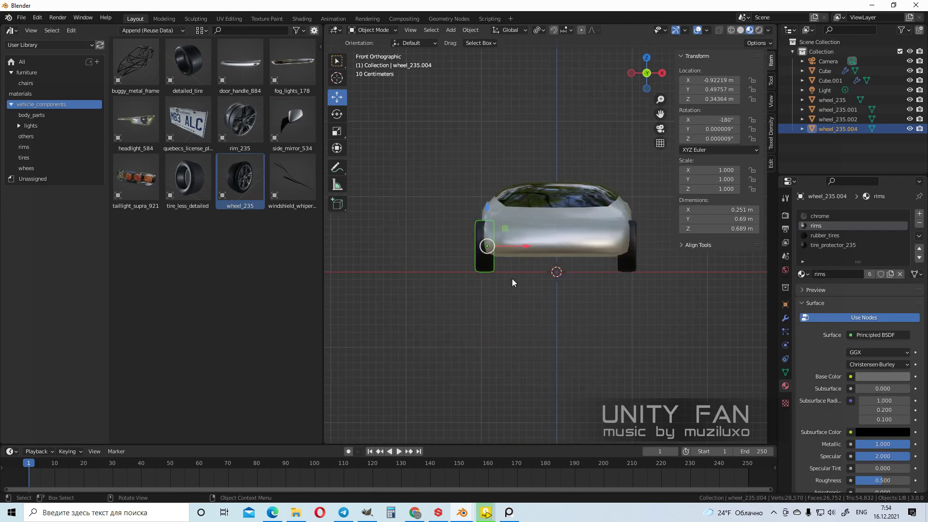
key(KP_3)
scroll(608, 263, up, 2)
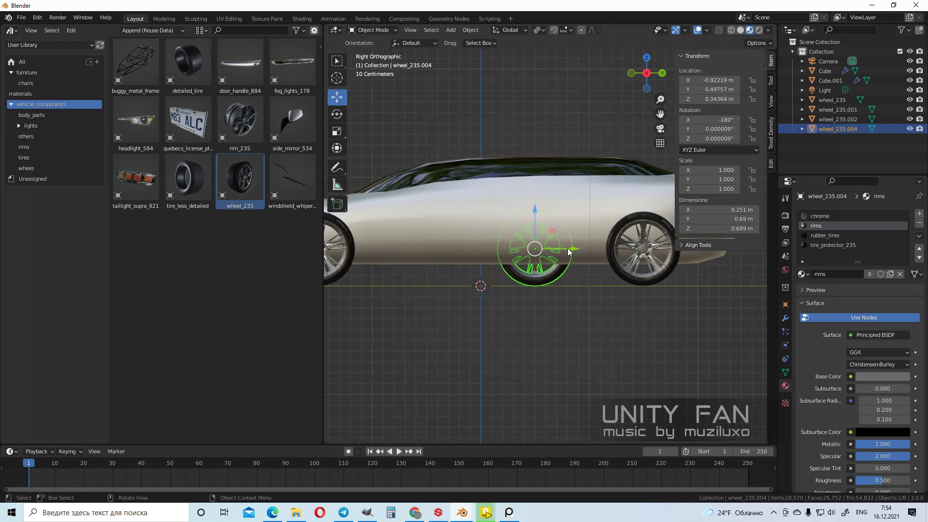
drag(569, 252, 686, 253)
middle_drag(567, 248, 607, 287)
click(653, 320)
Select all four wheels and enlarge the 3D viewport by collapsing the transform sidebar and narrowing the asset browser
scroll(617, 295, up, 3)
drag(676, 181, 881, 185)
middle_drag(512, 270, 536, 289)
click(476, 280)
shift+click(718, 275)
shift+click(537, 290)
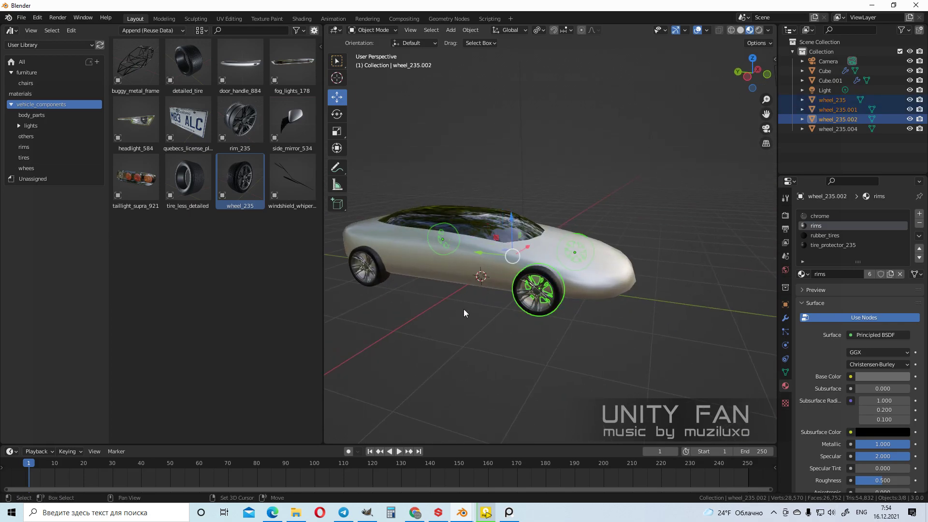
middle_drag(463, 309, 416, 272)
shift+click(453, 272)
middle_drag(507, 285, 467, 317)
drag(329, 312, 242, 305)
Scale up all four wheels together in right side view
mouse_move(512, 306)
middle_down()
mouse_move(486, 306)
mouse_move(508, 305)
middle_up()
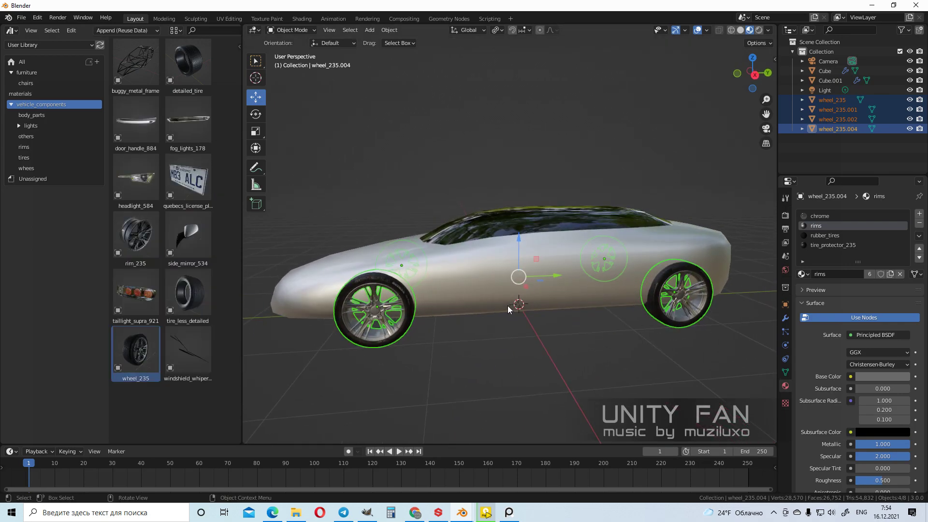
key(KP_3)
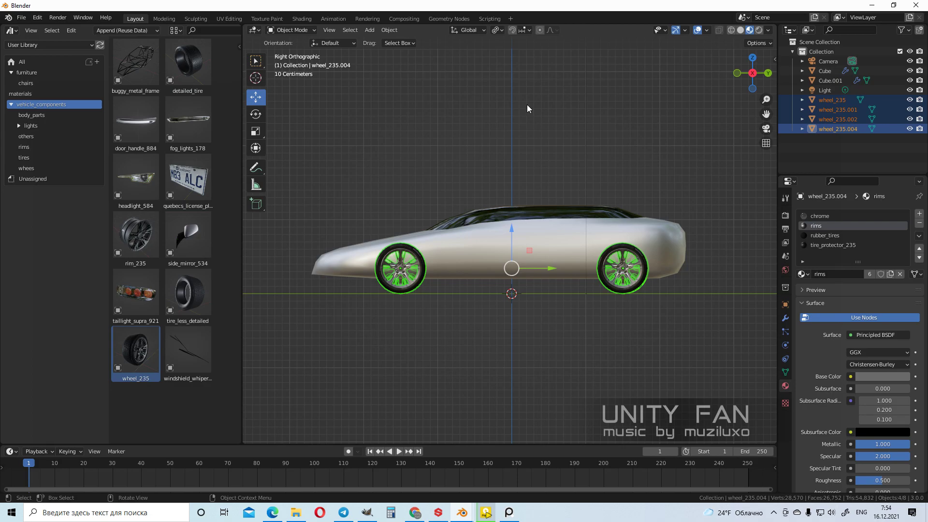
key(s)
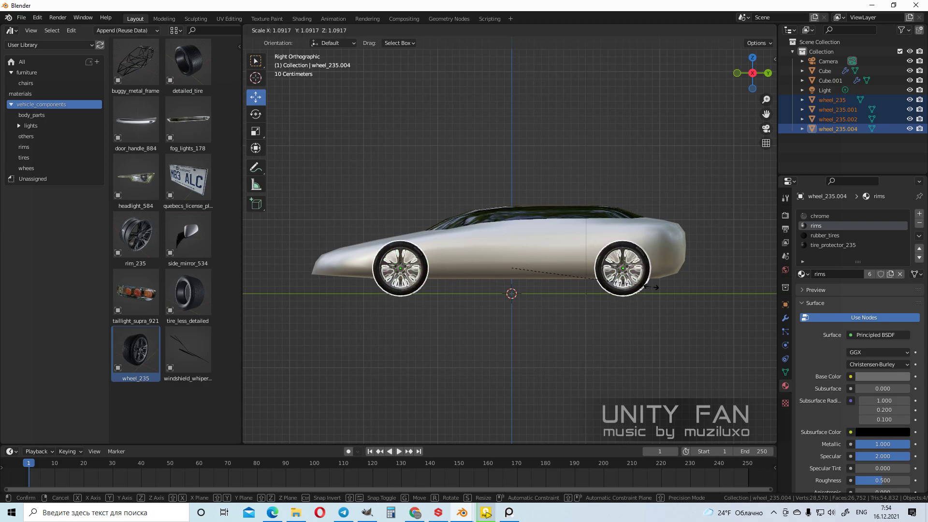
click(669, 294)
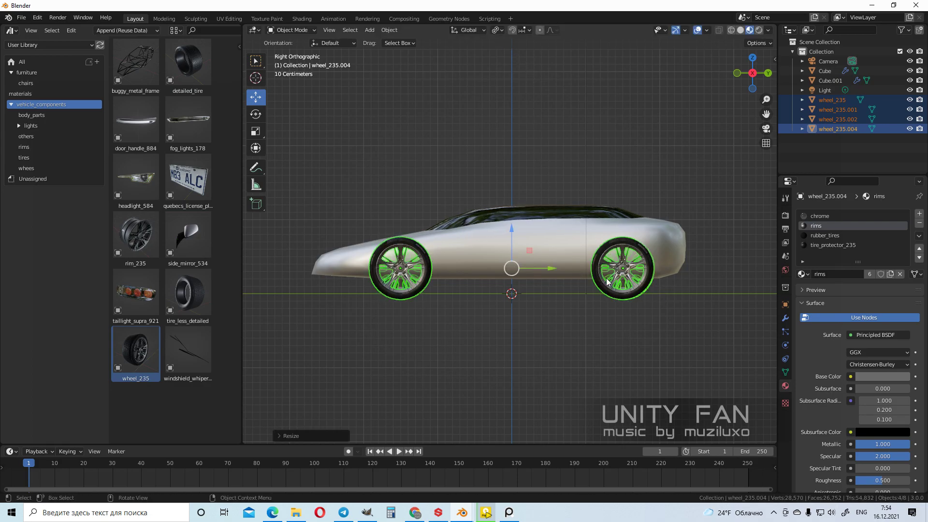
Raise the four wheels about 0.08 m along Z so they stand on the ground line, and deselect them
scroll(519, 242, up, 2)
key(g)
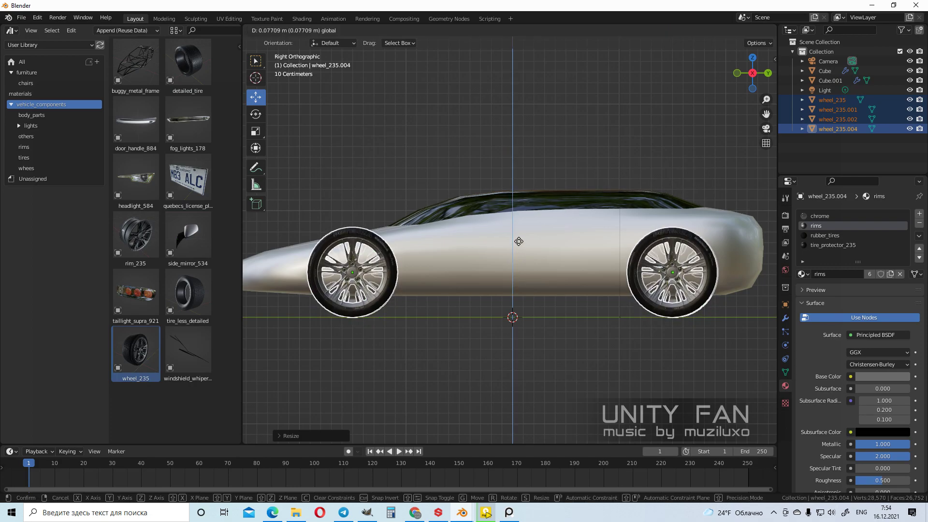
click(519, 242)
scroll(517, 246, down, 3)
middle_drag(514, 262, 558, 293)
click(606, 315)
Enter Edit Mode on the car body and select the underside faces next to one front wheel
middle_drag(567, 308, 569, 241)
click(580, 274)
scroll(608, 291, up, 2)
key(Tab)
scroll(579, 296, down, 2)
scroll(576, 280, up, 2)
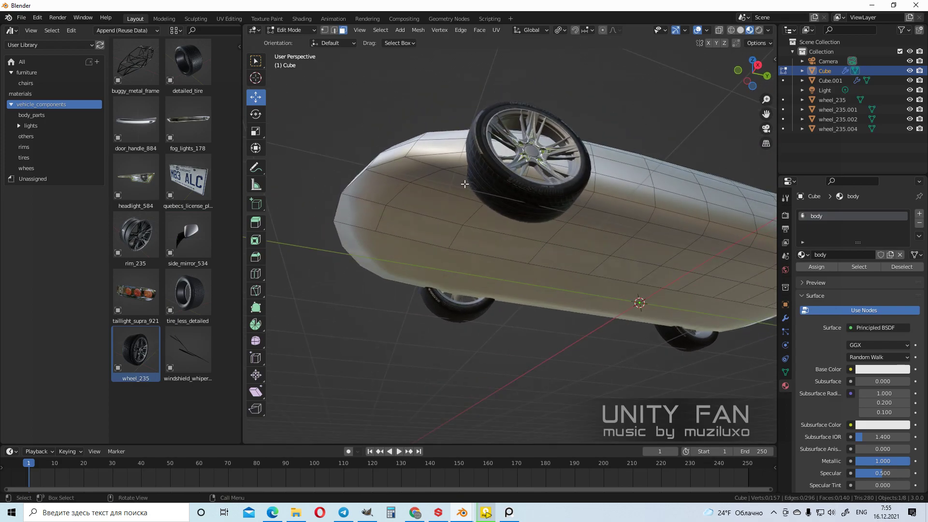
shift+click(495, 237)
shift+click(528, 213)
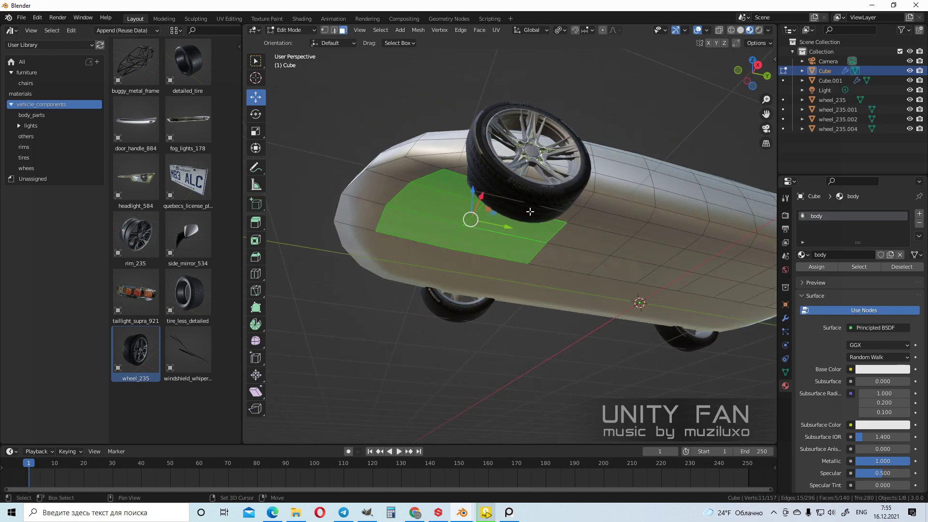
Select the remaining underside faces between the front and rear wheel areas of the car body and delete them
middle_drag(561, 215, 599, 254)
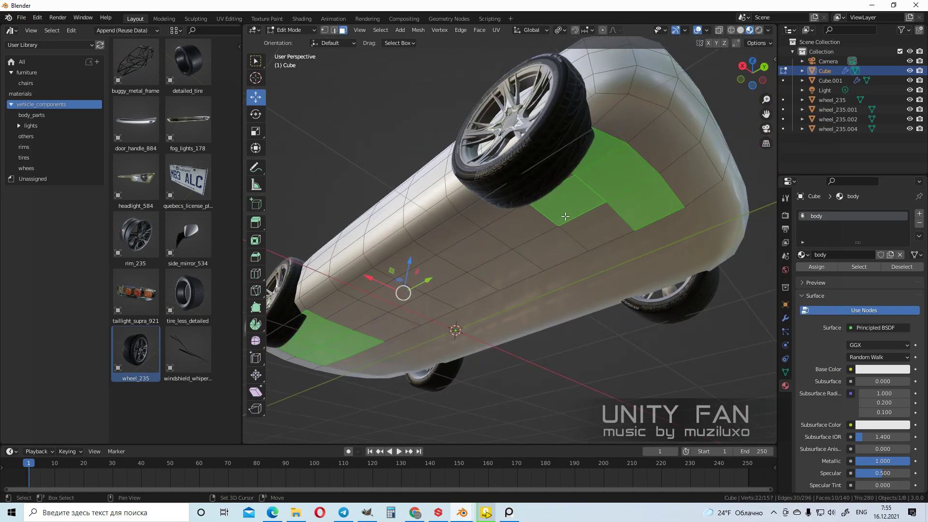
shift+click(546, 195)
middle_drag(541, 215, 585, 202)
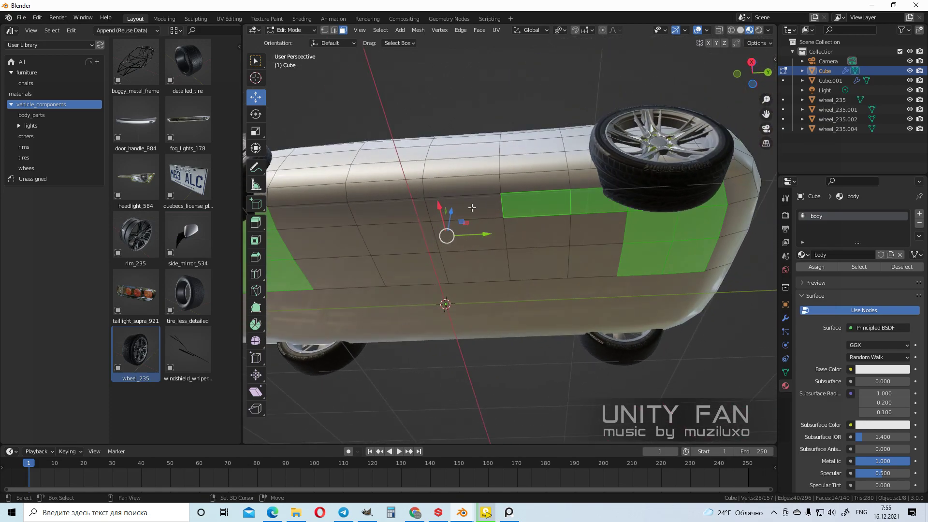
shift+click(333, 236)
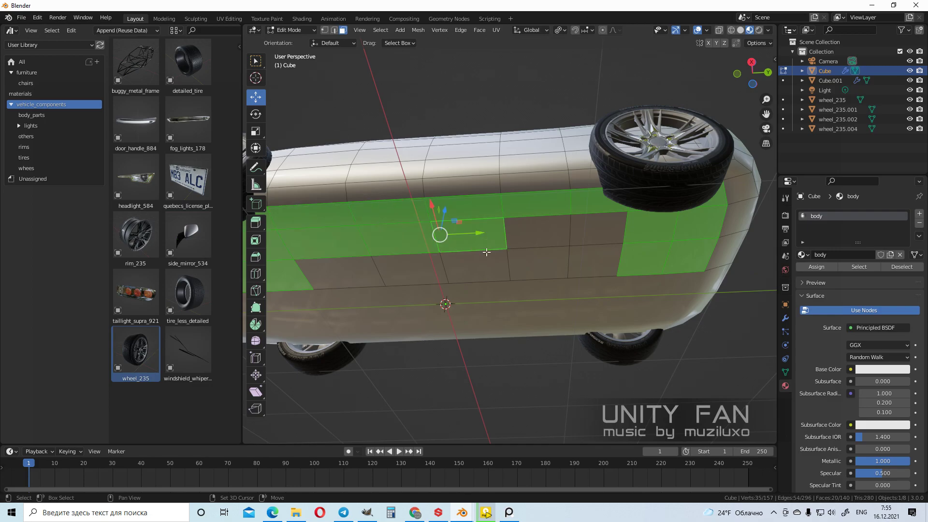
shift+click(330, 275)
key(x)
click(357, 288)
middle_drag(357, 288, 559, 269)
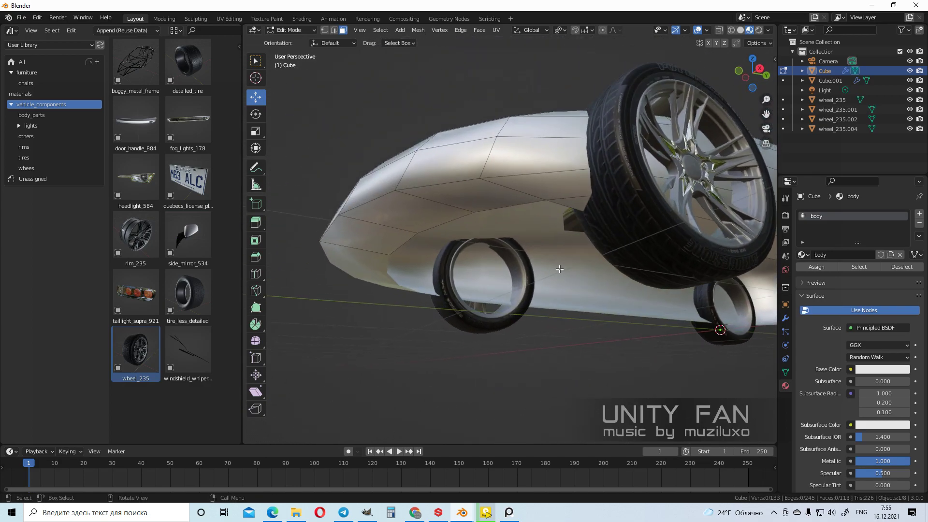
Select the front bumper faces on the car's nose and separate them into their own object
click(485, 203)
shift+click(415, 214)
shift+click(380, 234)
middle_drag(499, 240, 510, 257)
shift+click(510, 257)
shift+click(425, 253)
shift+click(370, 251)
middle_drag(535, 293, 543, 322)
shift+click(403, 298)
middle_drag(476, 265, 479, 279)
key(p)
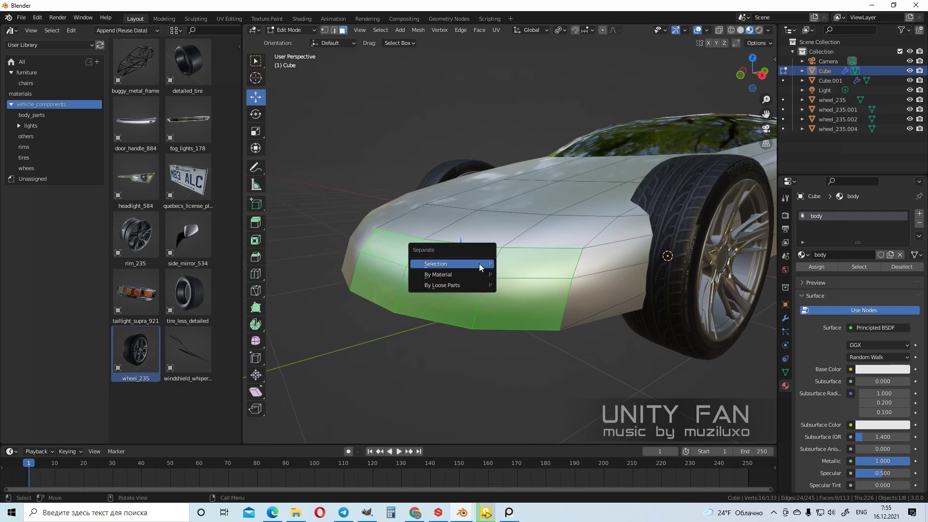
click(474, 265)
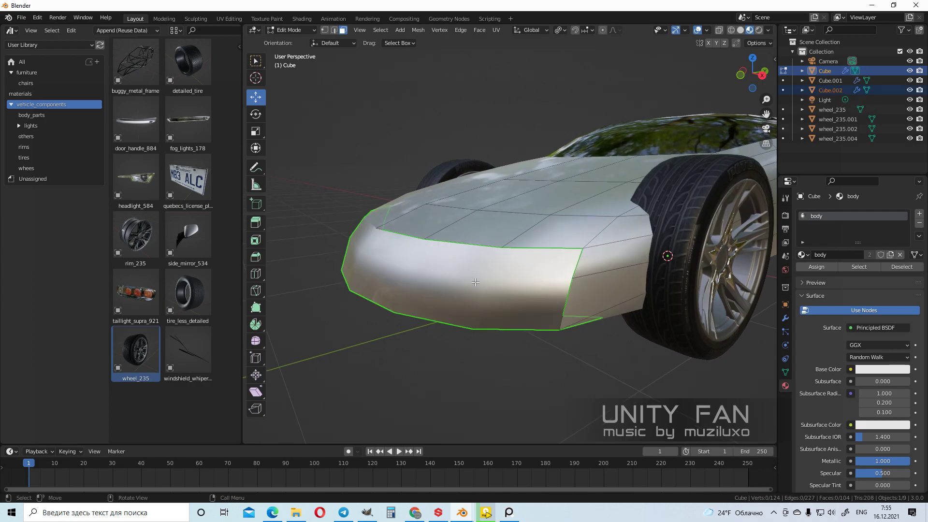
key(Tab)
middle_drag(493, 300, 546, 310)
scroll(547, 309, down, 3)
click(654, 122)
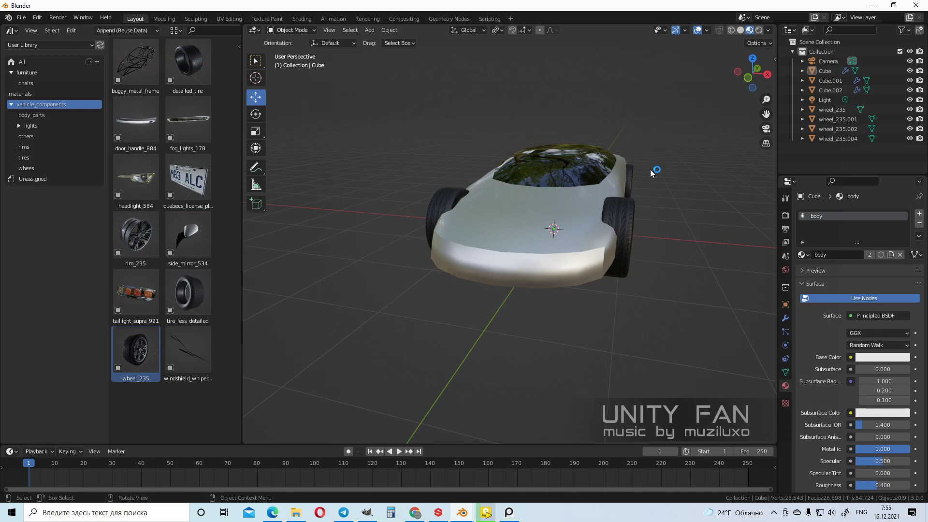
Select the hood faces between the windshield and the nose and separate them into their own object
middle_drag(654, 182, 534, 244)
click(533, 245)
key(Tab)
scroll(645, 260, up, 3)
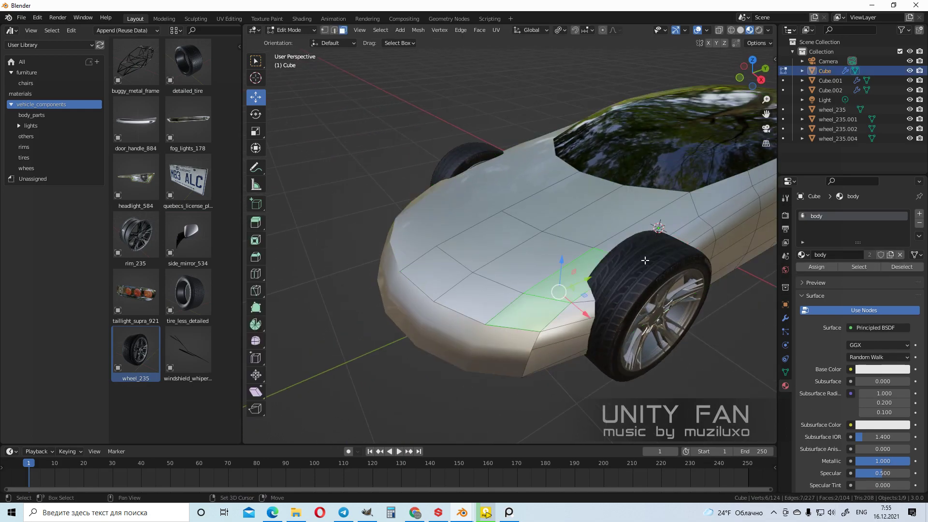
shift+click(650, 213)
shift+click(604, 227)
shift+click(507, 271)
shift+click(565, 198)
shift+click(483, 241)
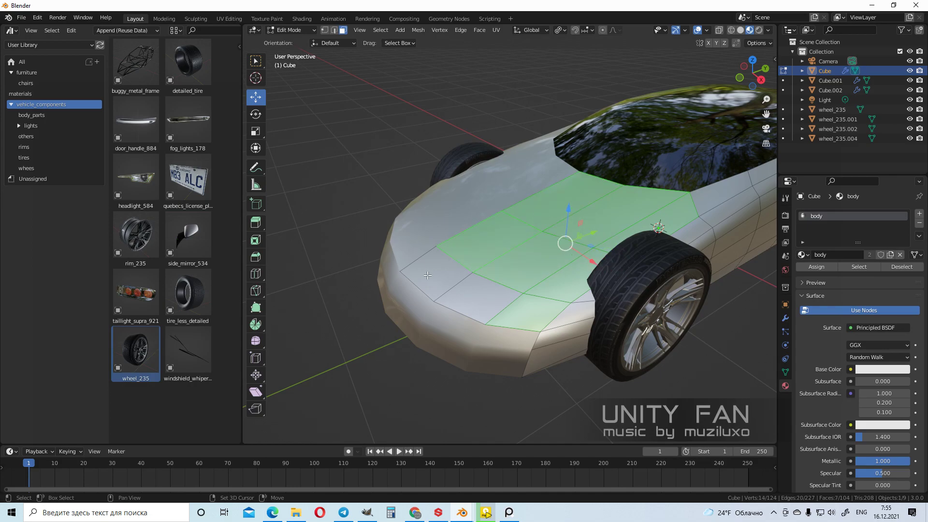
middle_drag(489, 297, 531, 271)
key(p)
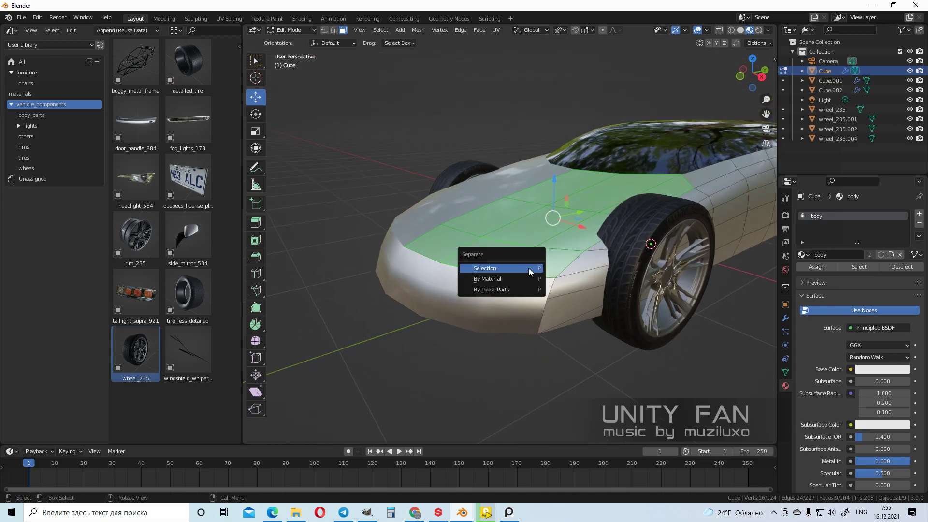
click(529, 268)
key(Tab)
middle_drag(566, 286, 558, 297)
Select the side faces around the front wheels and separate them into their own fender object
key(Tab)
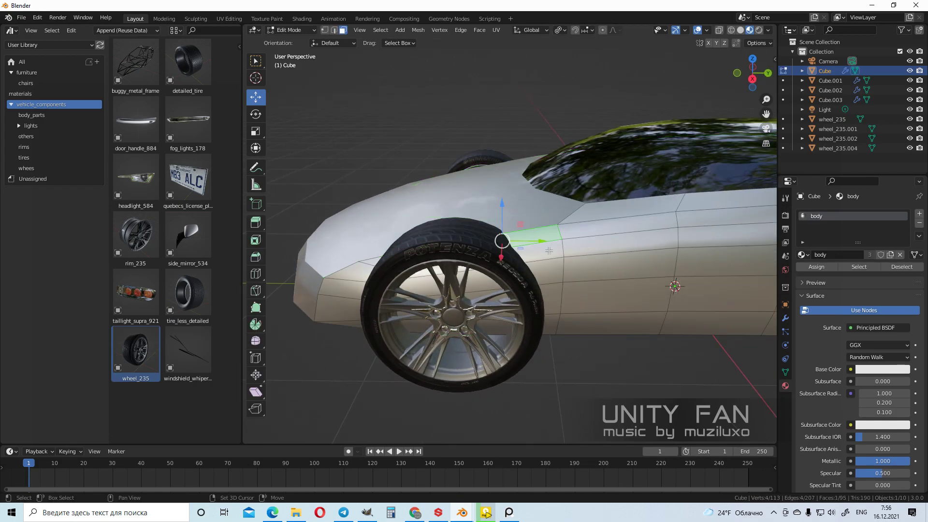
shift+click(553, 273)
middle_drag(552, 273, 602, 368)
shift+click(504, 302)
shift+click(541, 305)
drag(602, 368, 427, 237)
middle_drag(427, 237, 597, 110)
shift+click(635, 126)
shift+click(477, 119)
middle_drag(478, 119, 540, 267)
key(p)
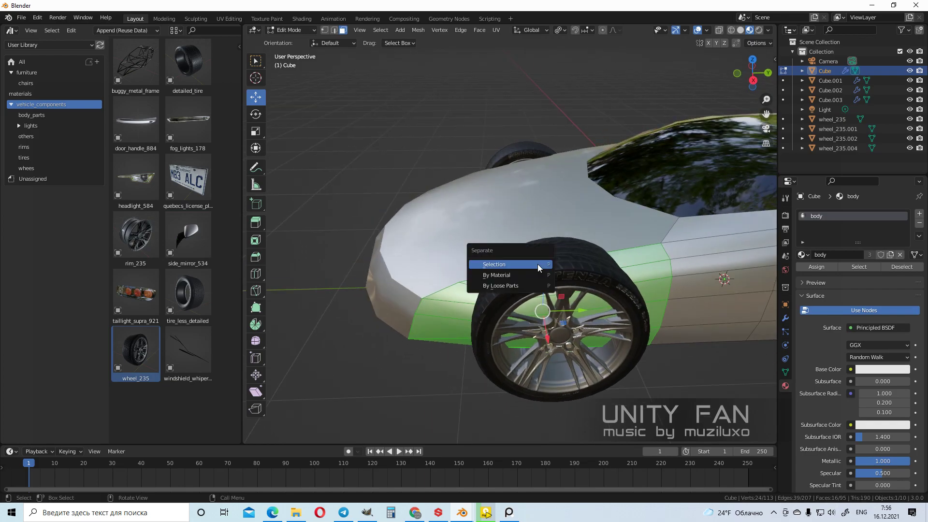
click(493, 265)
middle_drag(539, 267, 500, 327)
key(Tab)
click(572, 302)
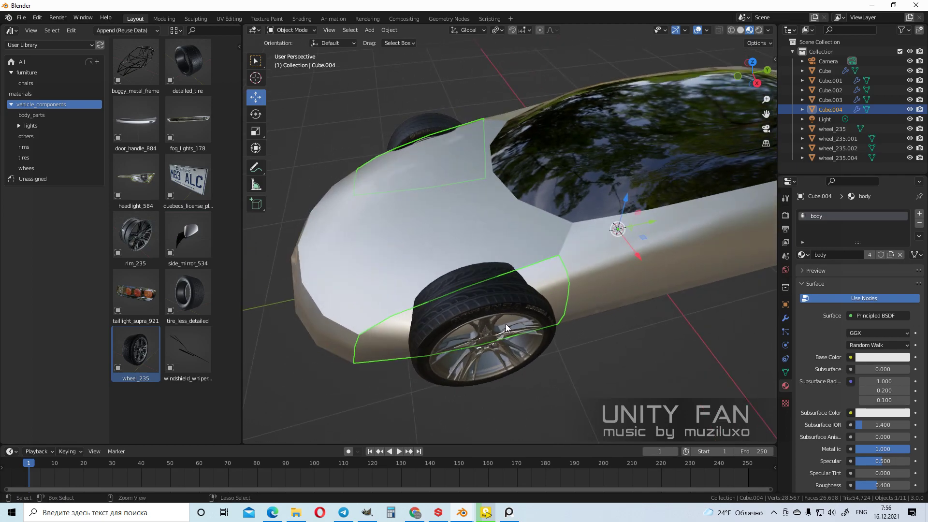
Undo the separations of the fender, hood and front bumper faces
key(ctrl+z)
key(ctrl+z)
key(ctrl+z)
key(ctrl+z)
key(ctrl+z)
key(ctrl+z)
key(ctrl+z)
key(ctrl+z)
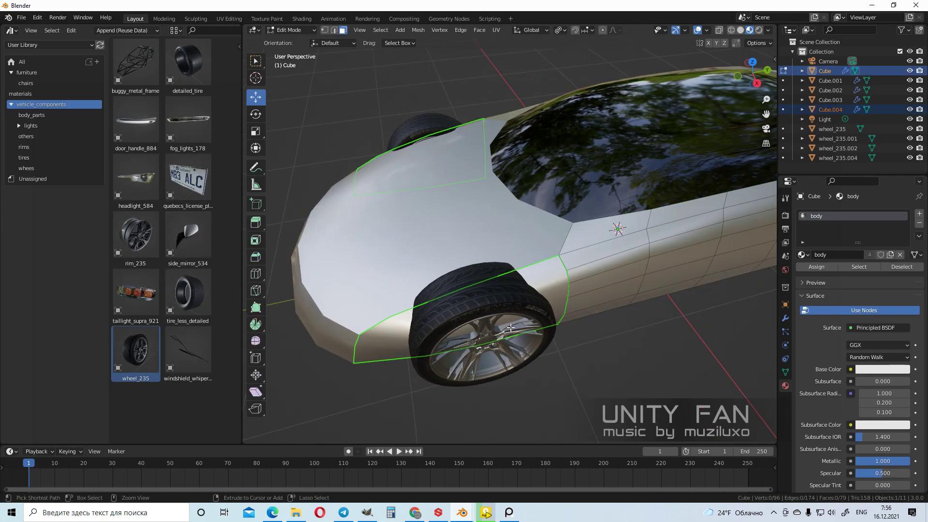
key(ctrl+z)
key(ctrl+z)
key(ctrl+z)
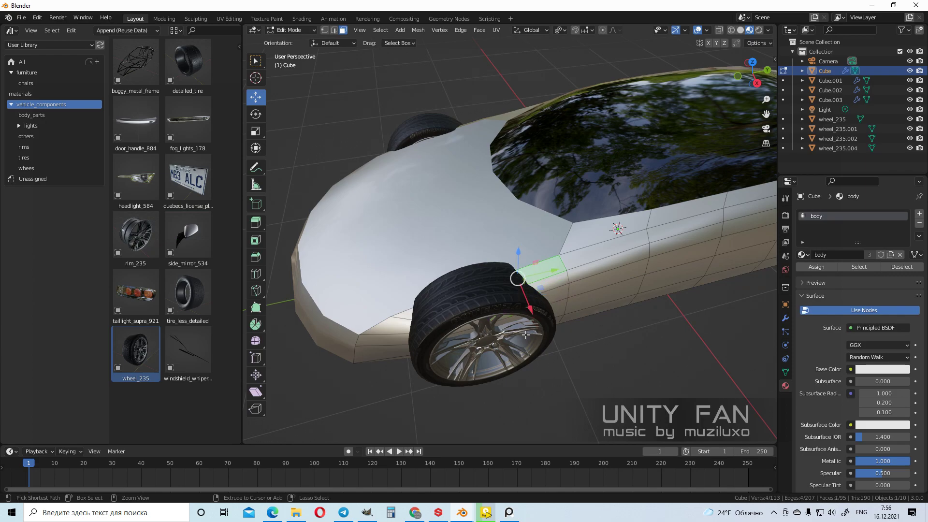
key(ctrl+z)
key(ctrl+z)
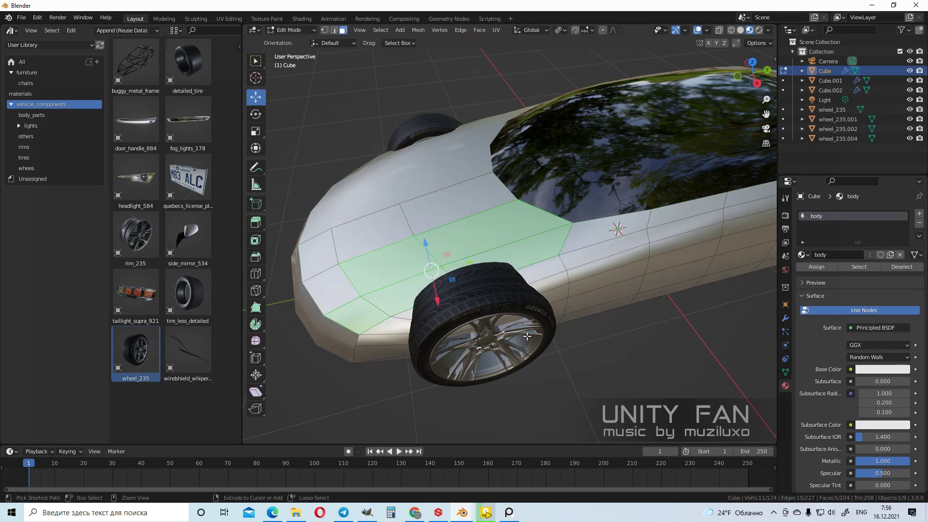
key(ctrl+z)
key(ctrl+z)
key(ctrl+z)
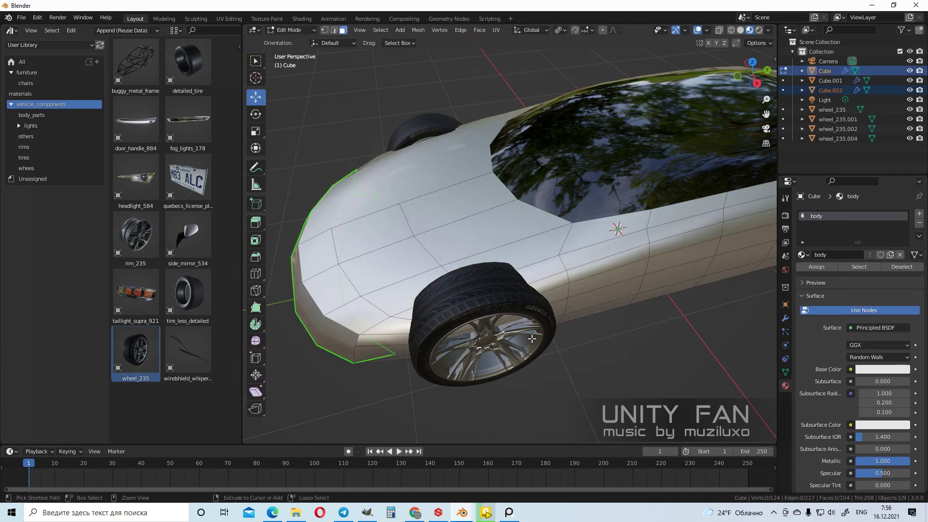
Raise two body vertices above the front wheel along Z, in vertex select mode, to arch the fender over the tire
middle_drag(531, 338, 560, 287)
scroll(566, 278, down, 1)
scroll(566, 278, up, 2)
click(326, 31)
middle_drag(561, 240, 612, 263)
click(618, 220)
drag(619, 221, 624, 194)
middle_drag(630, 253, 584, 252)
click(506, 262)
middle_drag(506, 267, 553, 267)
drag(556, 204, 567, 152)
middle_drag(575, 211, 532, 273)
scroll(532, 273, up, 2)
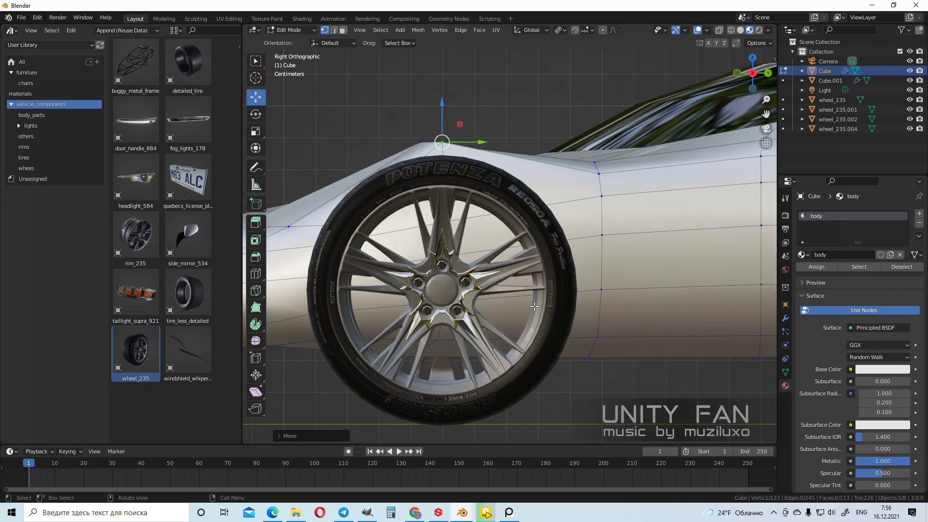
Remove the asset browser area by joining it with the 3D viewport to enlarge the working view
key(k)
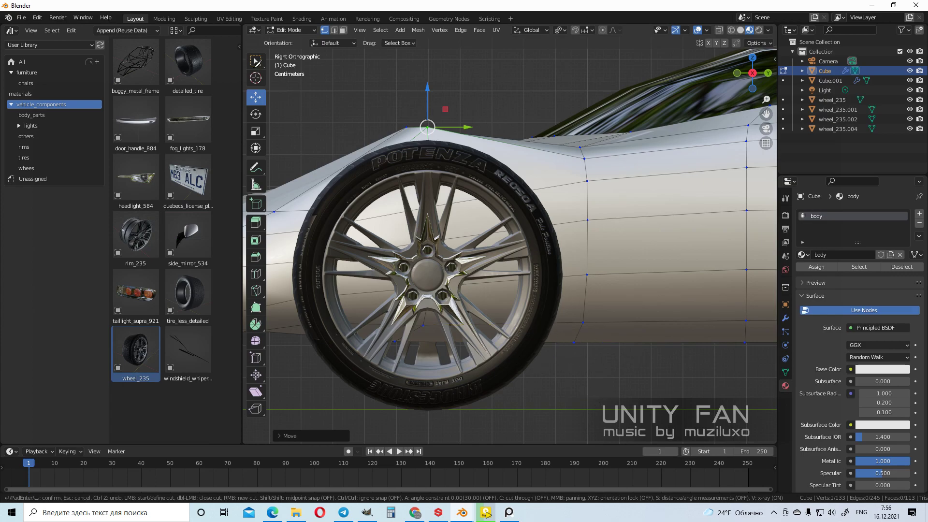
key(Escape)
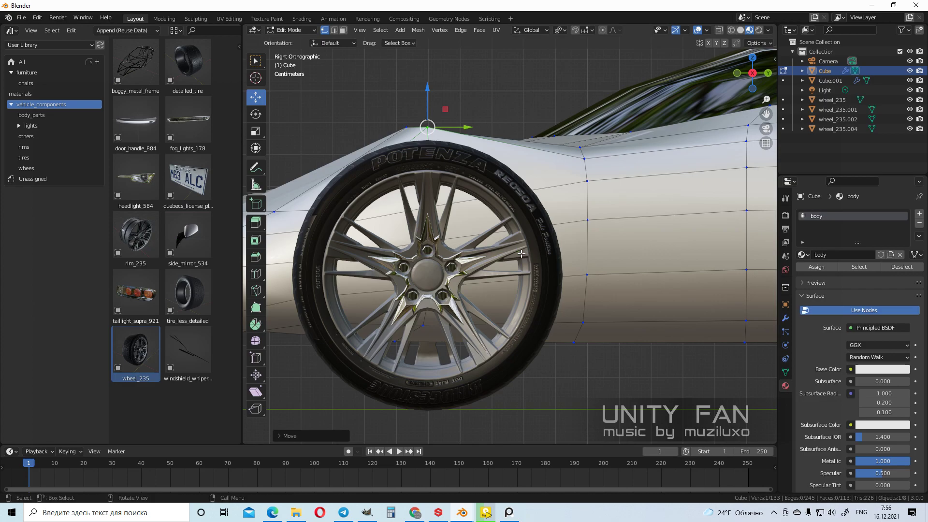
right_click(245, 73)
click(198, 96)
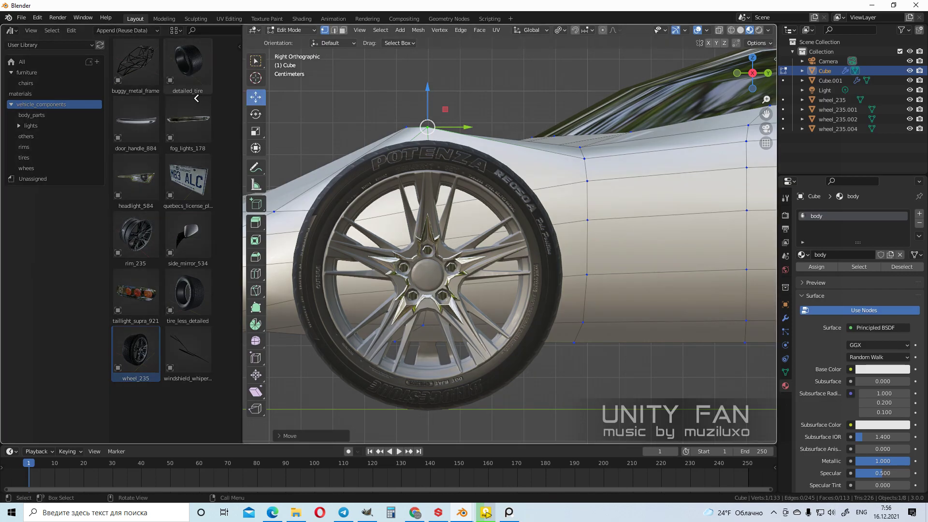
click(188, 97)
scroll(477, 272, up, 2)
scroll(477, 272, down, 3)
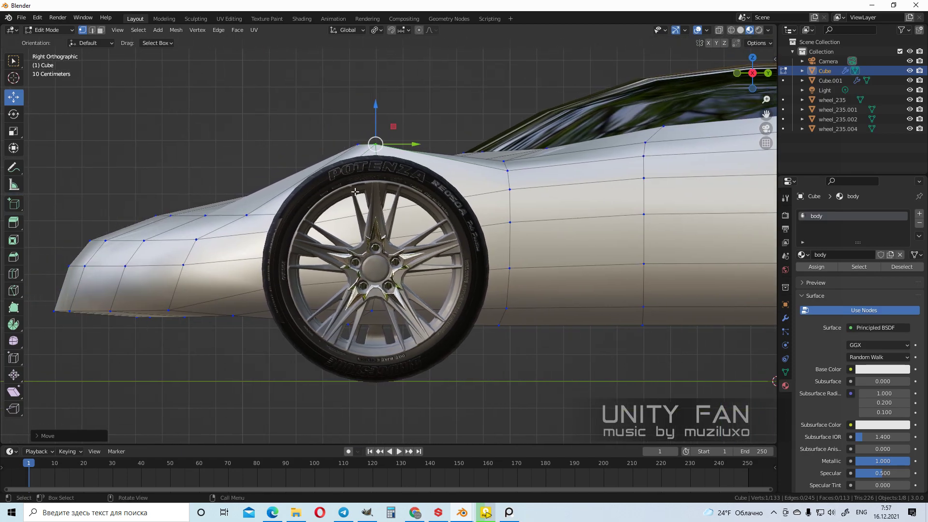
Knife-cut the body side along the front tire's curve, first behind the wheel and then in front of it
scroll(477, 271, up, 1)
scroll(498, 280, up, 1)
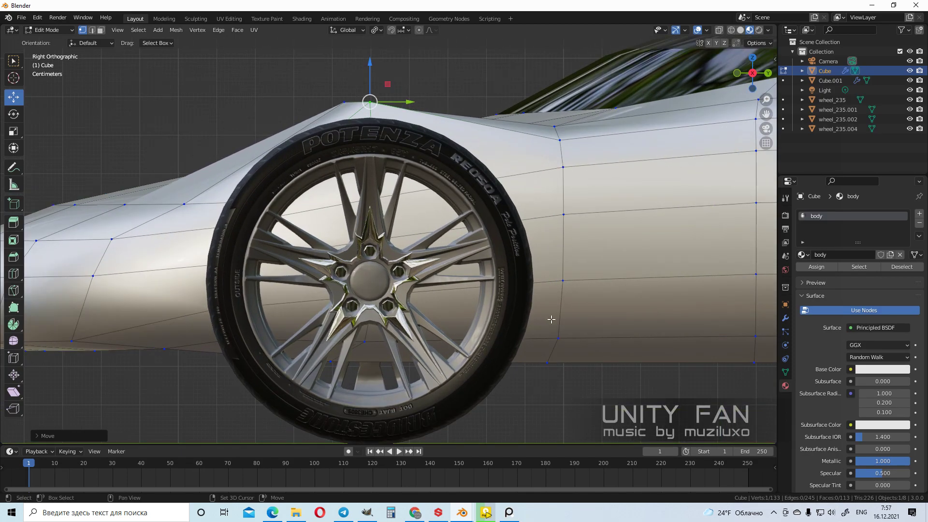
shift+middle_drag(551, 319, 515, 304)
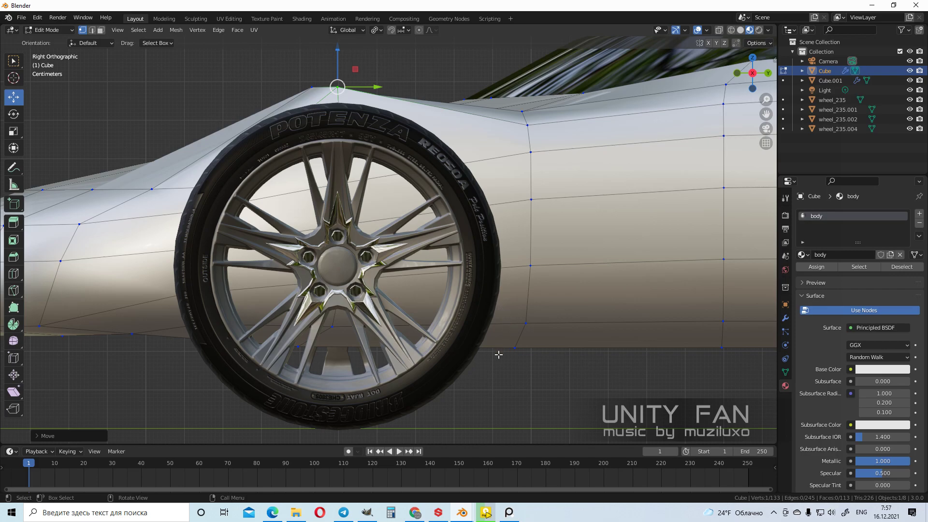
key(k)
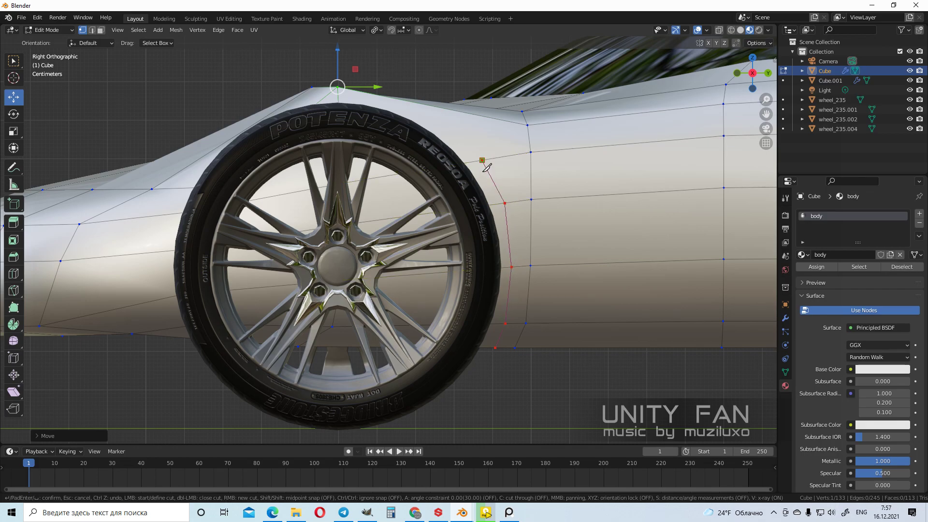
key(Return)
scroll(487, 168, down, 4)
middle_drag(487, 168, 398, 258)
key(k)
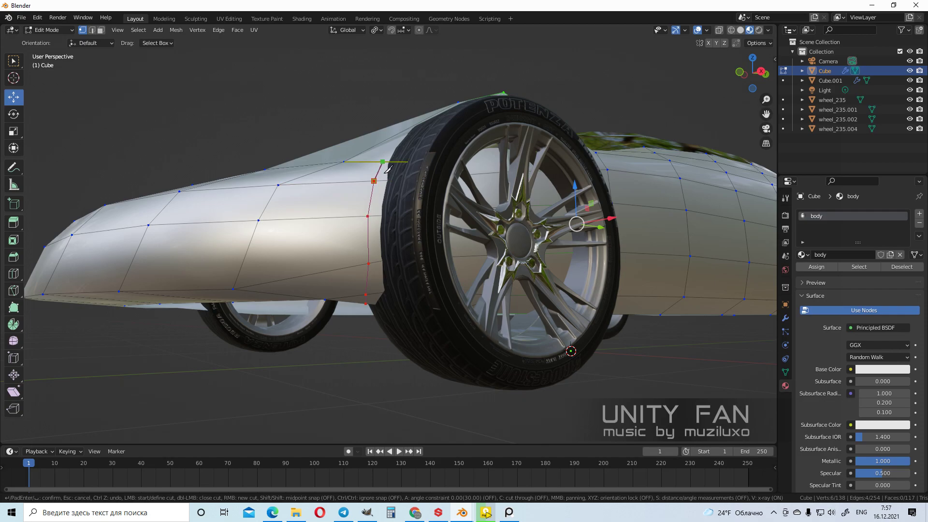
key(Return)
Delete the body faces between the front knife cut and the front tire, in face select mode
middle_drag(387, 169, 353, 138)
click(100, 30)
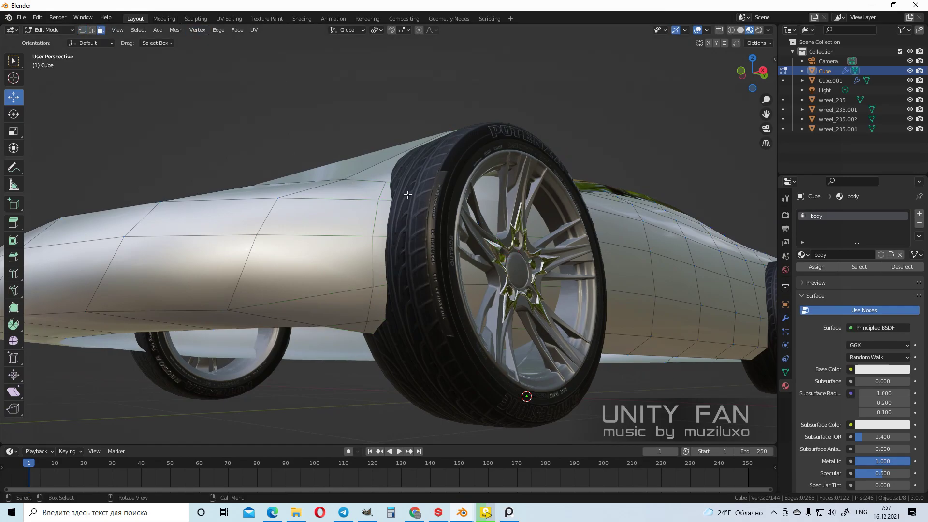
shift+click(397, 262)
shift+click(389, 296)
shift+click(382, 266)
middle_drag(382, 267, 393, 251)
shift+click(392, 251)
key(x)
click(396, 264)
middle_drag(483, 272, 428, 311)
click(405, 293)
key(x)
click(404, 291)
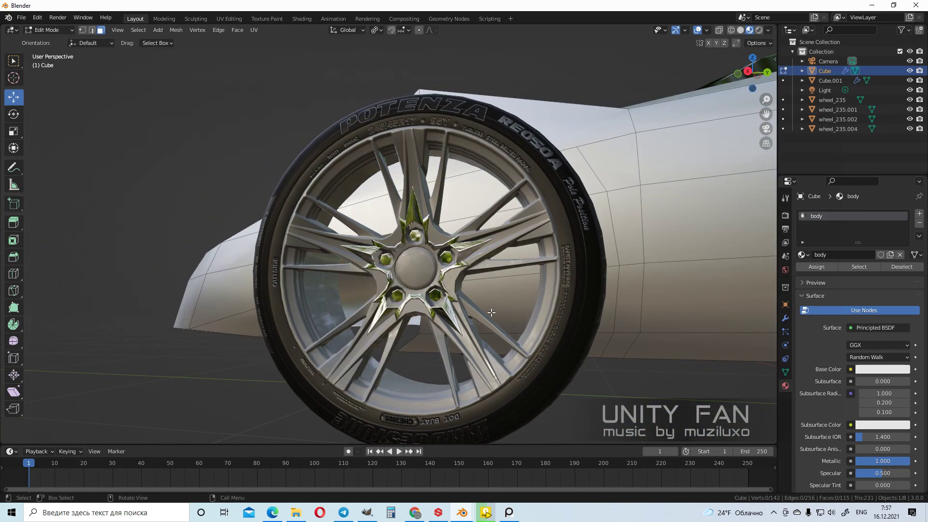
Delete the remaining body faces behind the rim and inside the rear knife cut to open the front wheel well
middle_drag(502, 326, 497, 298)
click(524, 269)
middle_drag(524, 269, 523, 296)
shift+click(524, 294)
shift+click(522, 245)
middle_drag(522, 245, 494, 236)
key(x)
click(494, 236)
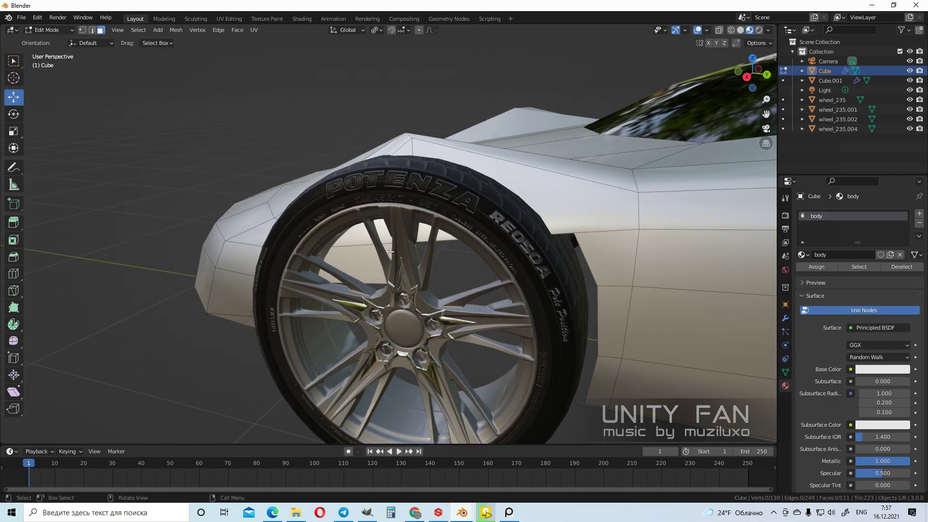
click(390, 251)
key(x)
click(387, 248)
Knife-cut an arch above the front tire and delete the face beneath the cut
middle_drag(386, 249, 483, 258)
key(k)
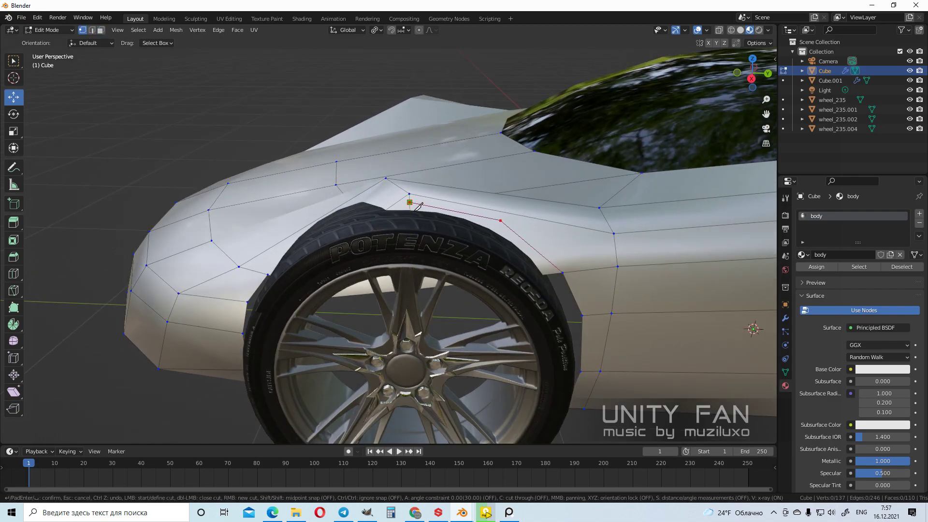
key(Return)
middle_drag(423, 210, 455, 238)
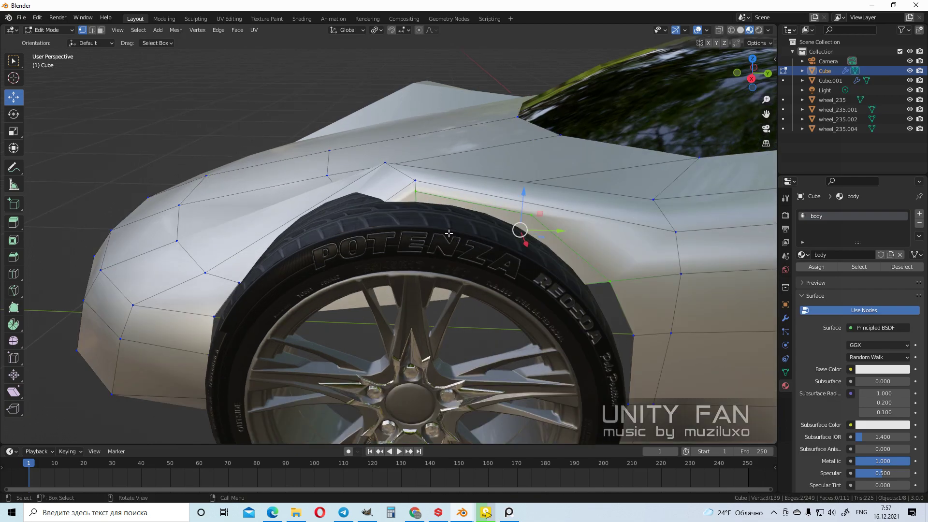
click(498, 239)
key(x)
click(498, 236)
middle_drag(499, 236, 283, 133)
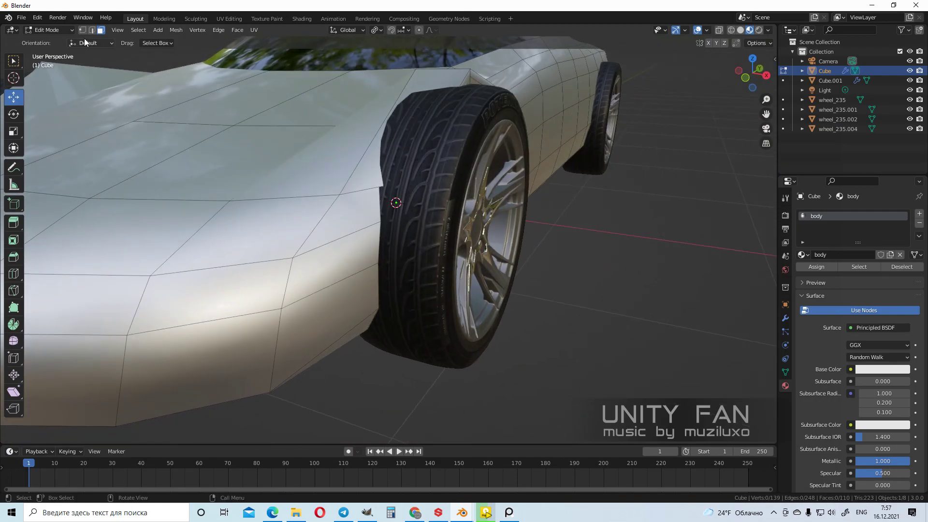
Knife-cut a vertical edge line through the body faces just ahead of the front wheel well
middle_drag(398, 242, 404, 272)
key(k)
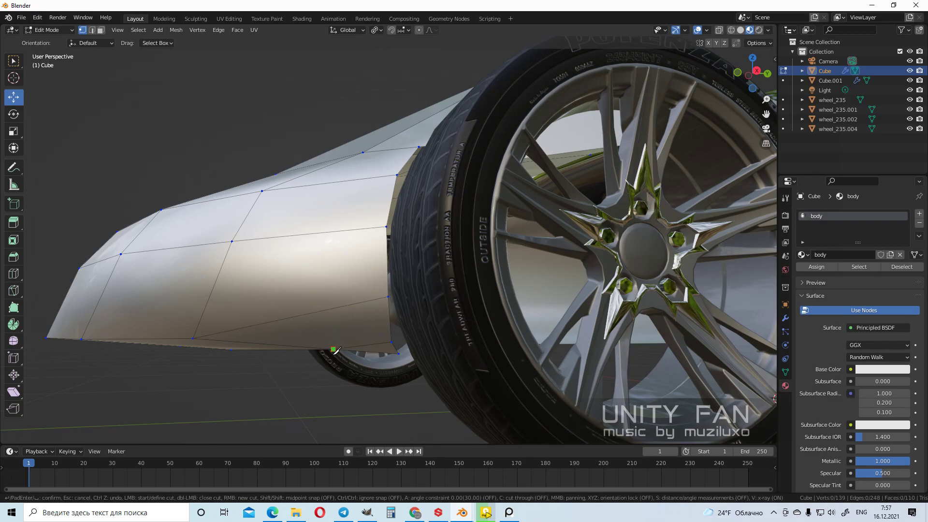
click(333, 232)
middle_drag(338, 239, 357, 277)
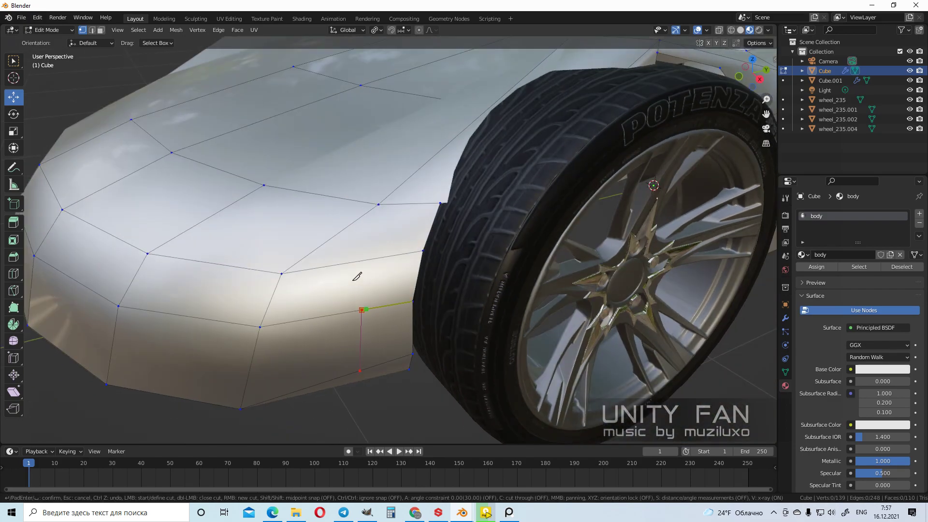
click(407, 208)
key(Return)
Select the body edge vertices just ahead of the front tire and move them outward to widen the fender
middle_drag(368, 304, 535, 294)
click(430, 304)
scroll(476, 335, up, 2)
ctrl+click(447, 278)
scroll(534, 294, up, 2)
drag(515, 296, 583, 313)
Move the individual vertices at the upper front of the front wheel well outward over the tire
click(483, 203)
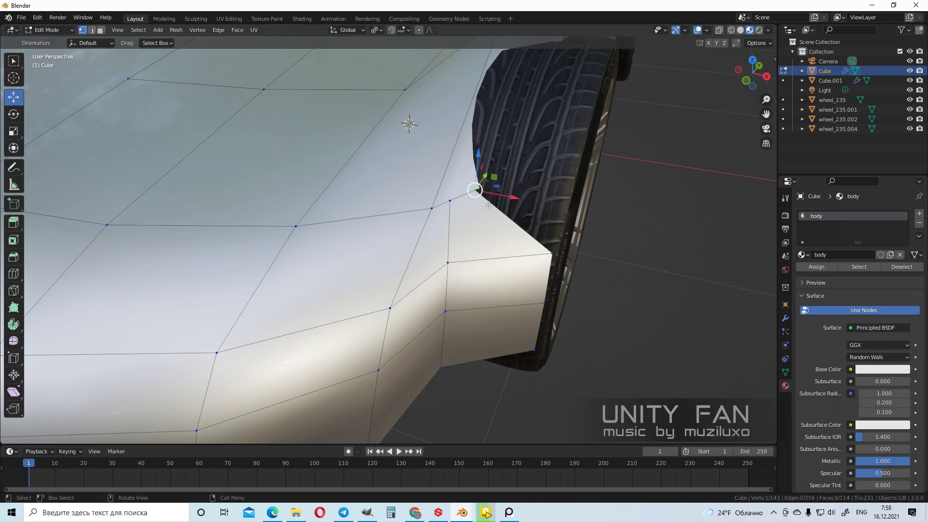
drag(511, 202, 604, 222)
middle_drag(604, 222, 594, 345)
drag(596, 342, 587, 343)
click(555, 223)
drag(594, 282, 587, 279)
middle_drag(587, 279, 375, 201)
Select the vertex path along the rear edge of the front wheel well and move it outward
click(340, 158)
middle_drag(500, 339, 429, 340)
ctrl+click(466, 289)
drag(415, 335, 388, 371)
middle_drag(420, 368, 387, 328)
mouse_move(388, 329)
shift+middle_down()
mouse_move(433, 300)
mouse_move(389, 329)
shift+middle_up()
middle_drag(446, 317, 445, 315)
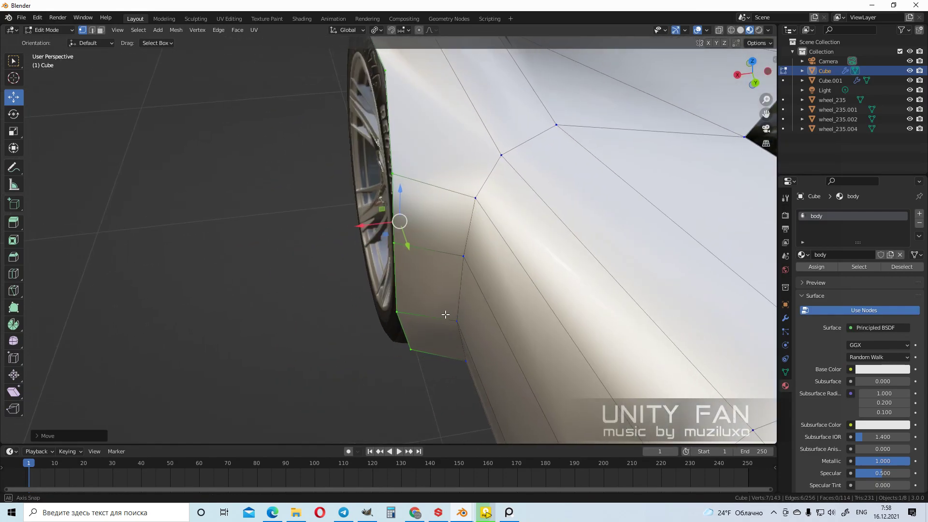
Move the lower vertices of the wheel well's rear edge slightly back inward in successively smaller selections
click(422, 357)
ctrl+click(398, 174)
middle_drag(442, 275, 423, 285)
drag(352, 288, 365, 289)
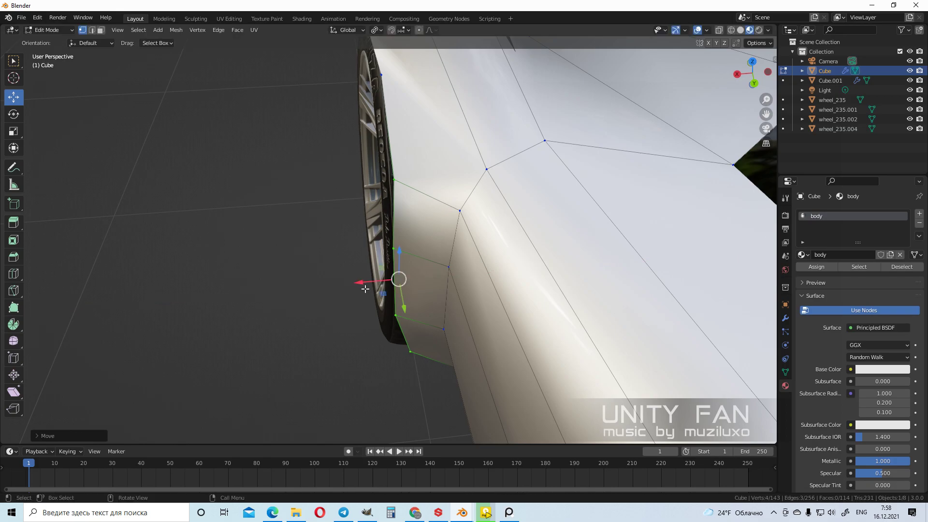
click(401, 313)
click(392, 252)
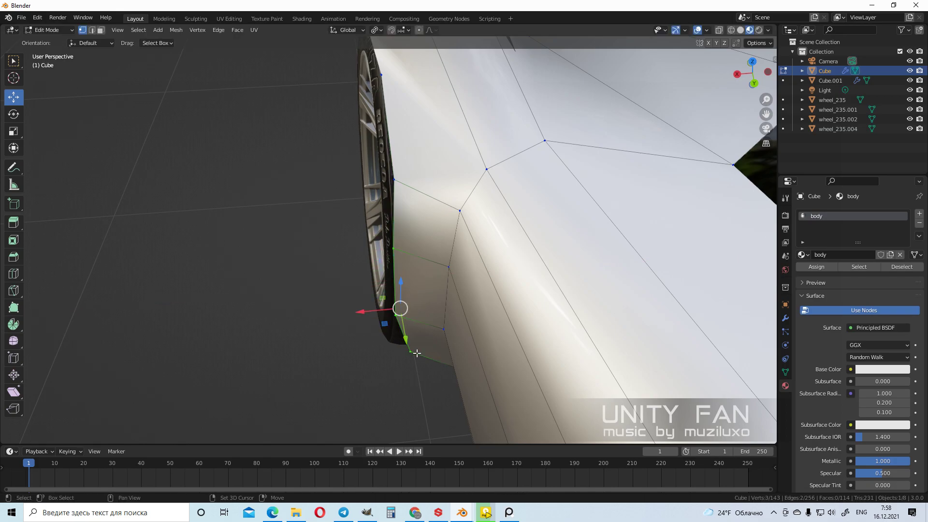
drag(372, 314, 376, 321)
click(399, 316)
middle_drag(381, 314, 453, 307)
shift+middle_drag(465, 237, 498, 357)
middle_drag(426, 319, 474, 320)
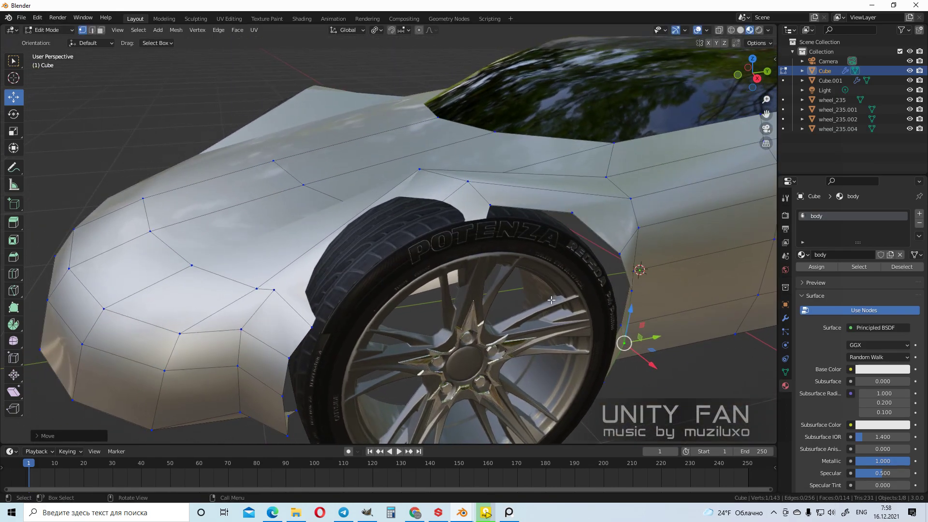
drag(734, 34, 337, 121)
click(12, 30)
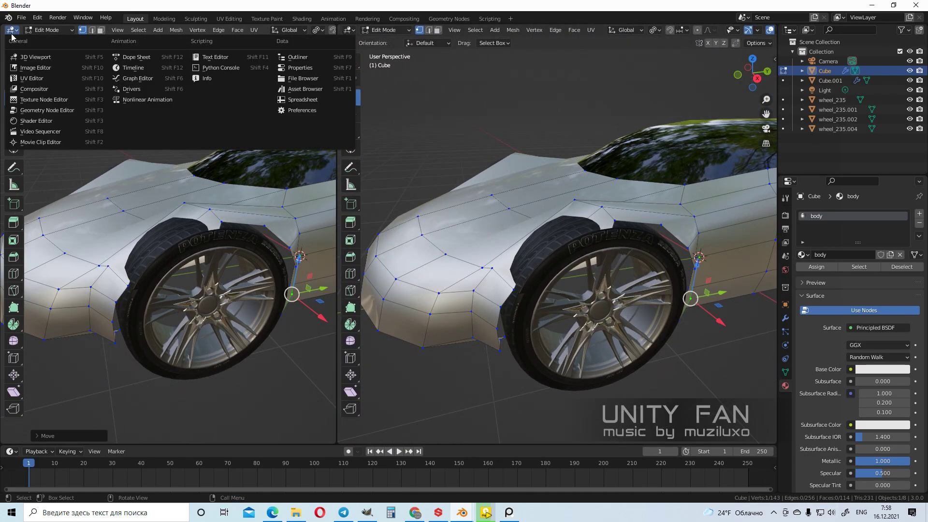
click(42, 78)
scroll(23, 44, up, 1)
drag(317, 110, 254, 92)
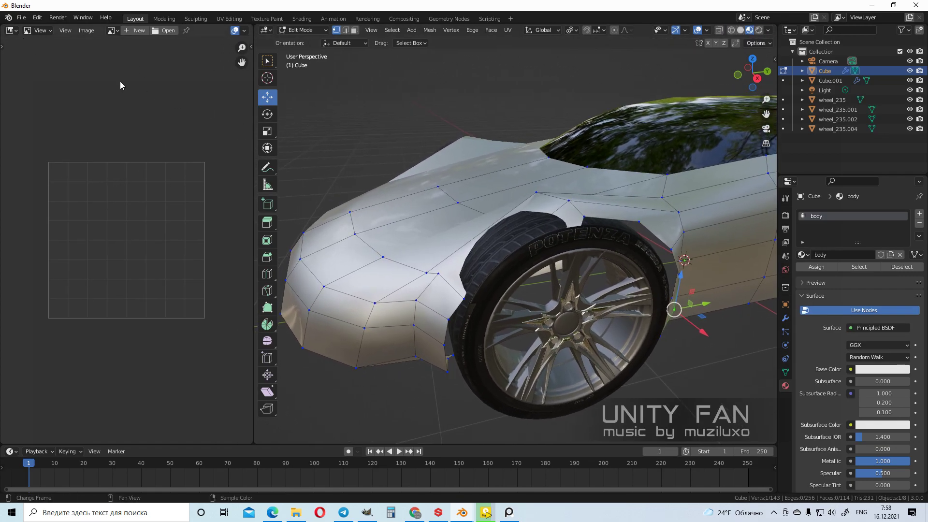
click(11, 31)
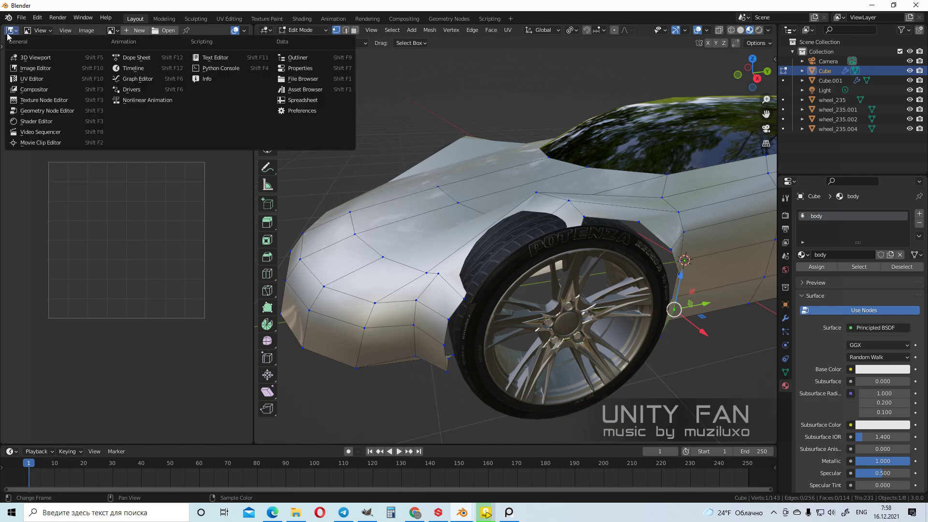
click(36, 70)
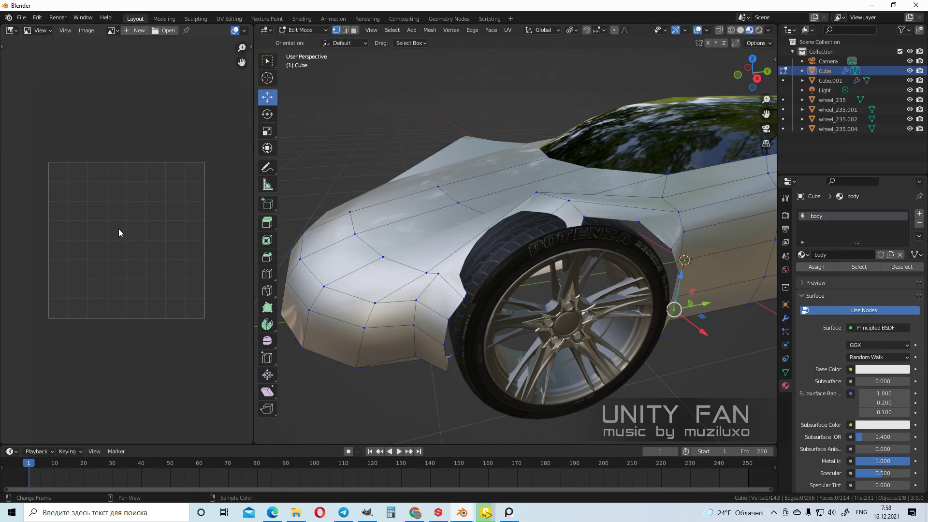
right_click(260, 161)
click(246, 158)
click(215, 162)
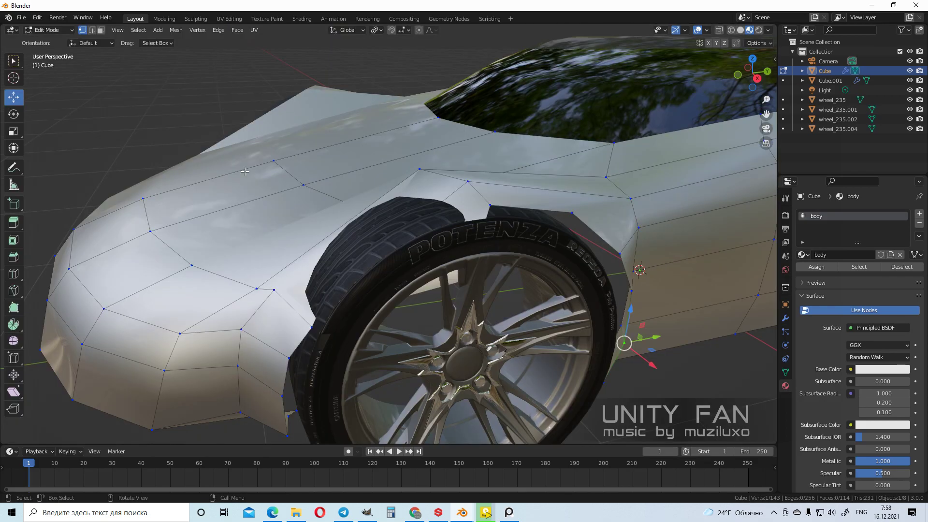
Switch the viewport to solid shading with the front wheel well in view
mouse_move(359, 207)
middle_down()
mouse_move(501, 180)
mouse_move(458, 187)
middle_up()
key(z)
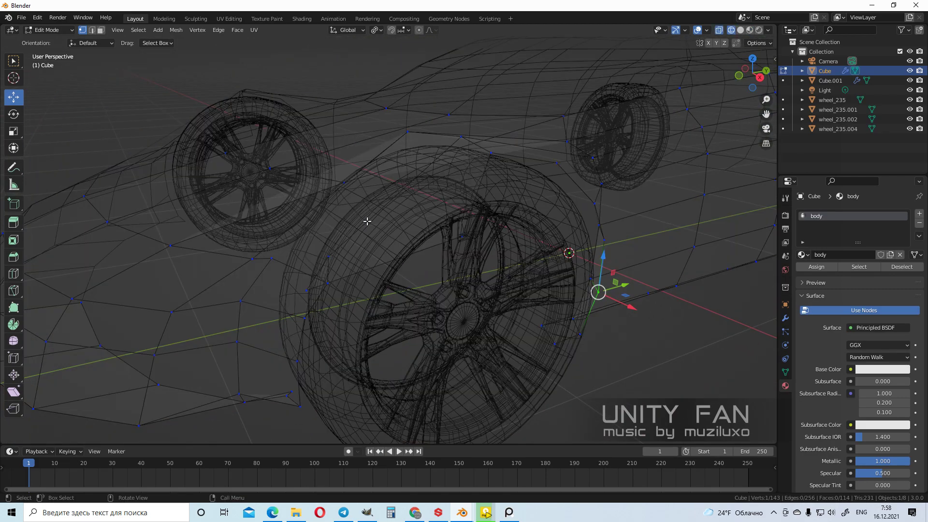
click(463, 234)
key(z)
click(537, 236)
Reposition the vertices around the front wheel arch so that its edge follows the tire's outline
middle_drag(537, 235, 511, 235)
drag(465, 224, 379, 163)
middle_drag(379, 162, 500, 211)
drag(475, 210, 525, 221)
middle_drag(518, 239, 492, 274)
key(KP_3)
scroll(455, 193, up, 3)
drag(374, 174, 369, 164)
middle_drag(378, 174, 512, 237)
drag(639, 201, 612, 204)
middle_drag(616, 231, 497, 197)
key(KP_3)
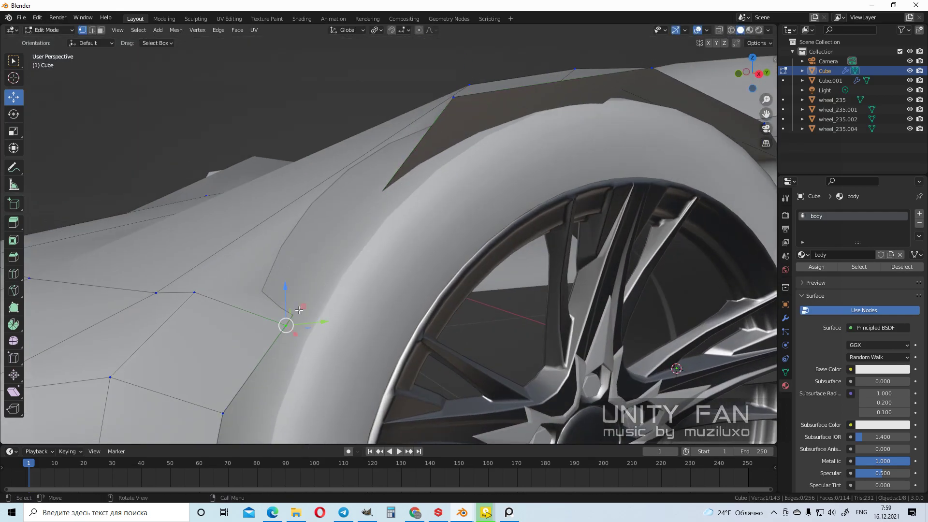
Adjust the forward arch vertices in the side view and raise the selected arch vertices along Z above the tire
drag(271, 268, 265, 256)
mouse_move(266, 257)
middle_down()
mouse_move(288, 275)
mouse_move(366, 277)
mouse_move(411, 334)
mouse_move(399, 281)
mouse_move(420, 284)
mouse_move(421, 313)
mouse_move(397, 311)
middle_up()
key(shift+z)
shift+click(392, 346)
middle_drag(392, 346, 425, 278)
key(g)
key(z)
click(486, 213)
mouse_move(487, 213)
middle_down()
mouse_move(387, 249)
mouse_move(485, 263)
mouse_move(360, 235)
middle_up()
click(363, 248)
key(z)
click(391, 249)
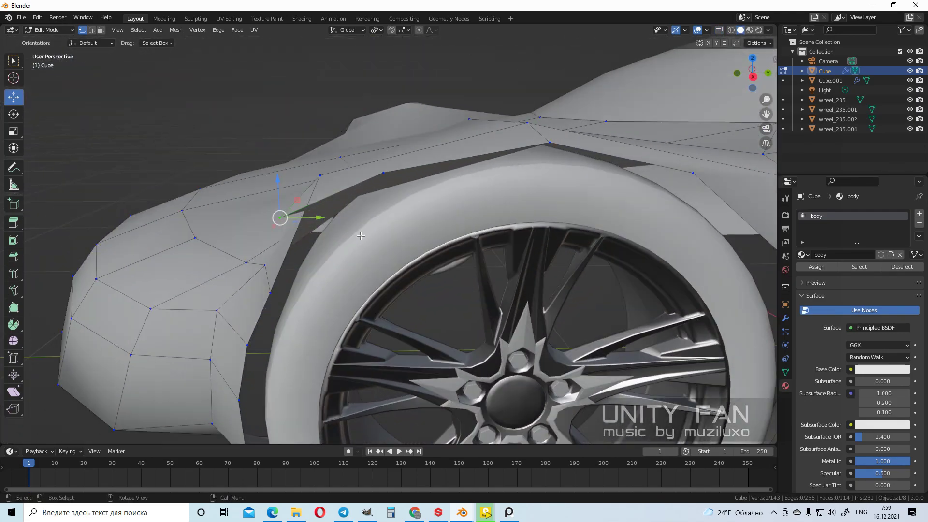
Move the stray vertex on the forward part of the front arch up along the edge and dissolve it
drag(298, 201, 368, 181)
middle_drag(355, 199, 448, 240)
scroll(448, 237, up, 1)
right_click(448, 235)
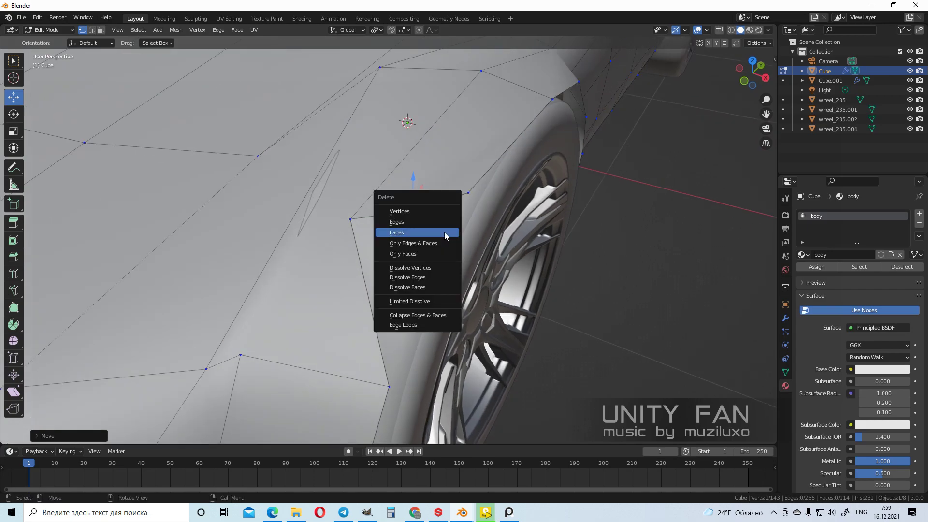
key(x)
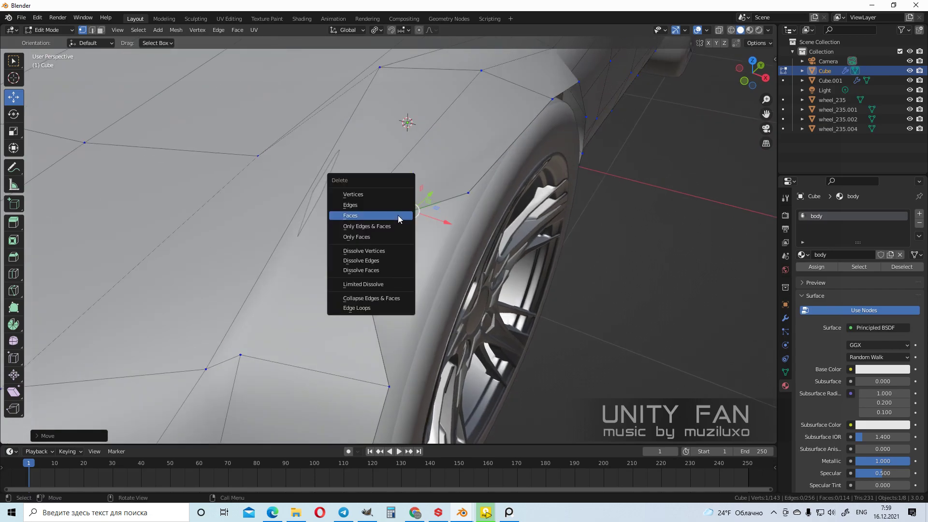
click(372, 254)
Select the two edges bordering the triangular gap in the front fender and fill it with a face
middle_drag(381, 252, 408, 243)
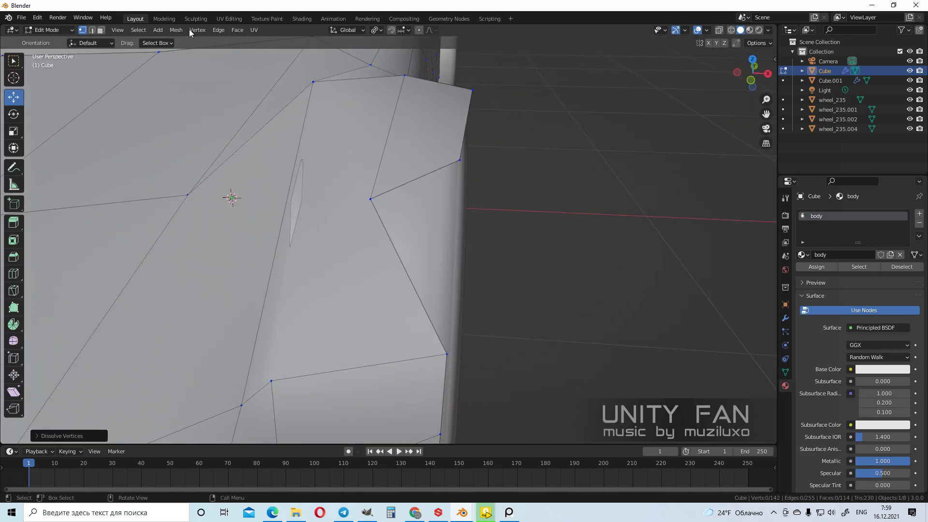
click(403, 255)
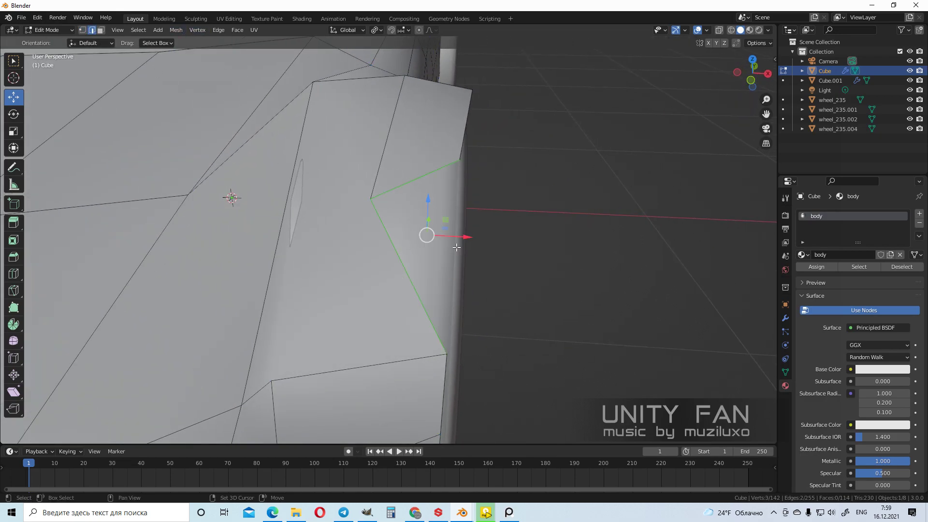
mouse_move(456, 247)
middle_down()
mouse_move(453, 268)
mouse_move(433, 267)
mouse_move(441, 257)
mouse_move(457, 265)
middle_up()
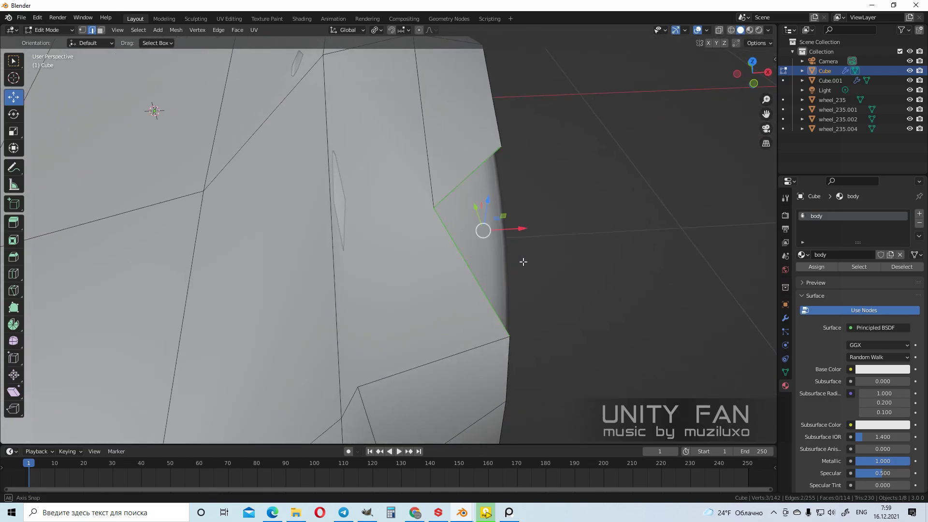
middle_drag(523, 261, 518, 255)
key(f)
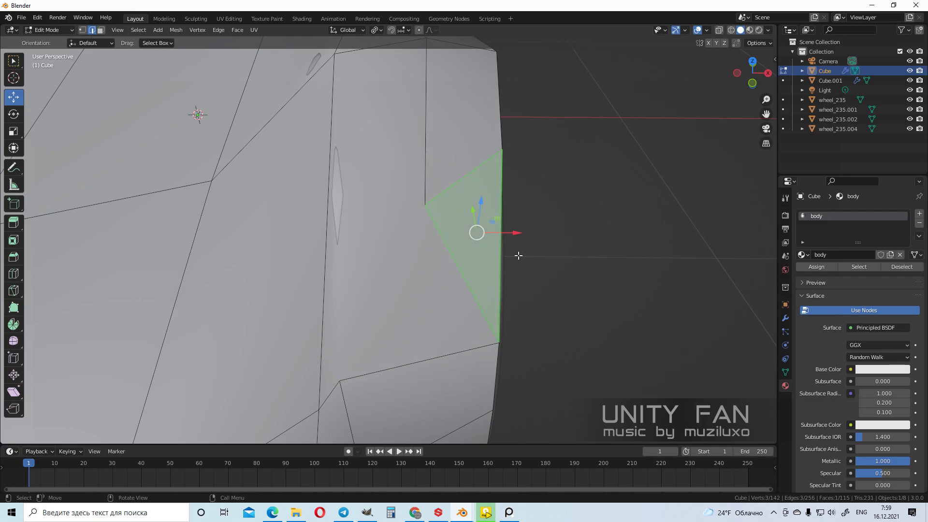
Switch the viewport back to Material Preview shading and deselect the filled face
middle_drag(532, 269, 424, 224)
middle_drag(147, 72, 251, 67)
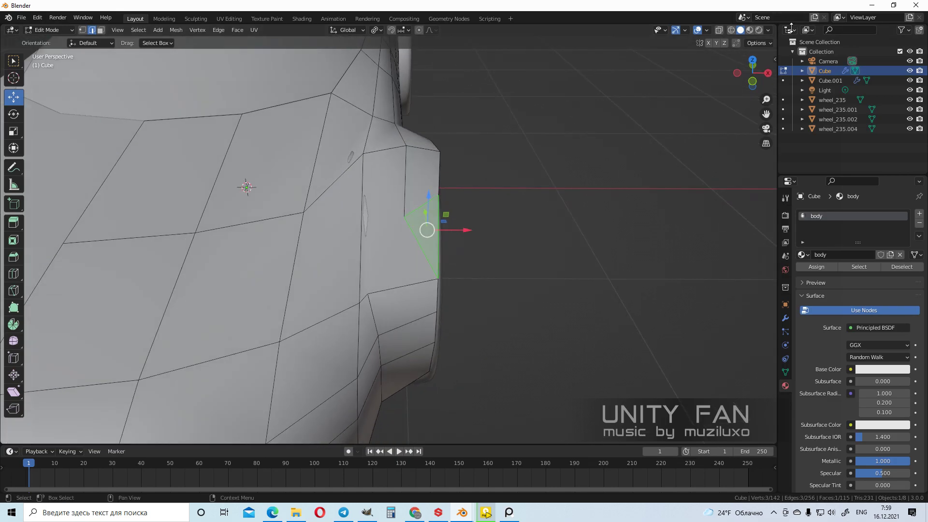
click(750, 30)
shift+middle_drag(400, 209, 584, 171)
click(664, 253)
middle_drag(623, 257, 543, 272)
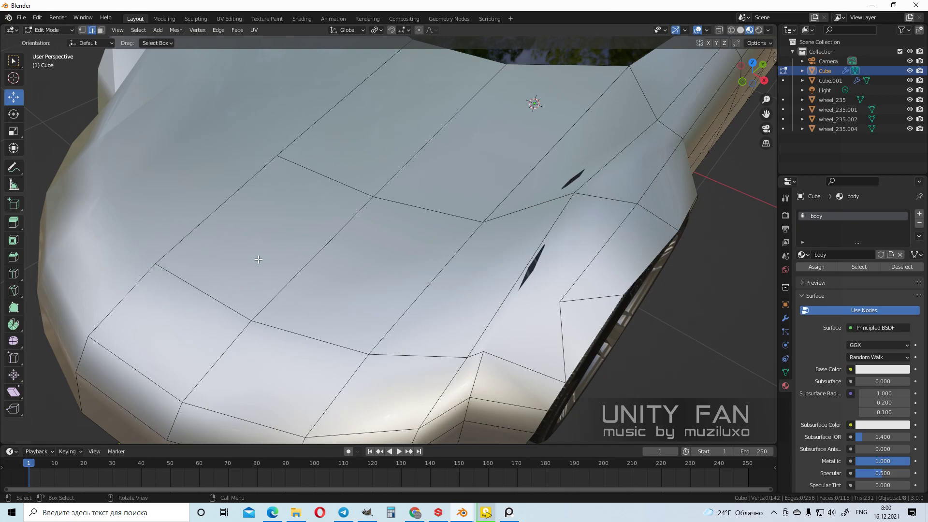
Knife-cut an edge line across the hood to the fender vertex at the filled triangle
shift+middle_drag(465, 308, 453, 296)
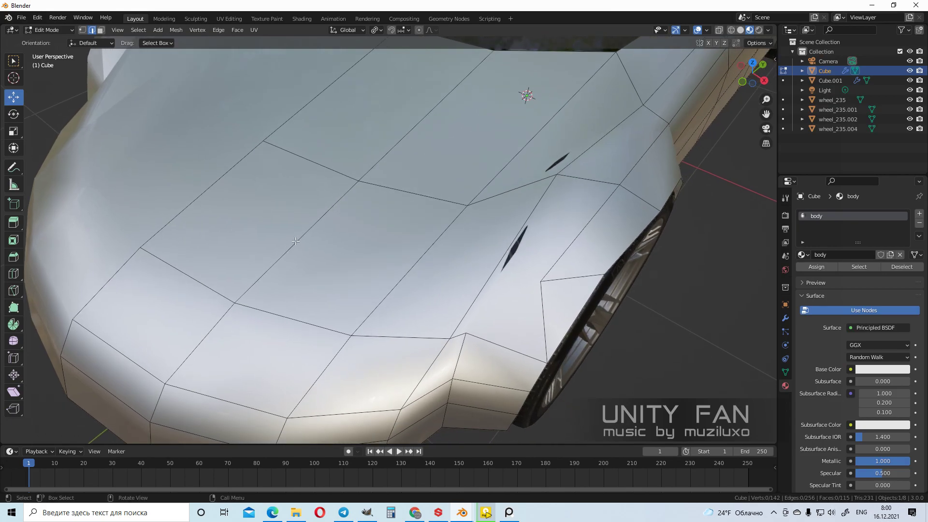
mouse_move(409, 263)
middle_down()
mouse_move(364, 216)
mouse_move(110, 307)
mouse_move(269, 208)
mouse_move(395, 232)
mouse_move(355, 249)
mouse_move(407, 258)
middle_up()
scroll(525, 284, up, 3)
middle_drag(525, 284, 589, 262)
middle_drag(600, 179, 518, 182)
middle_drag(507, 280, 475, 227)
click(14, 60)
key(k)
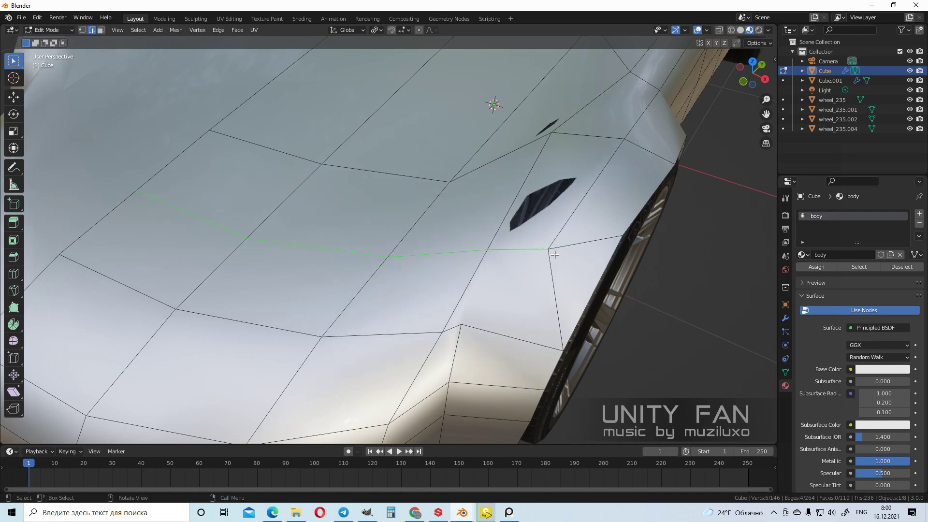
key(Return)
Raise the vertex where the new cut meets the inner fender line, in vertex select mode
scroll(554, 255, down, 5)
middle_drag(552, 297, 541, 278)
scroll(566, 258, up, 4)
click(82, 30)
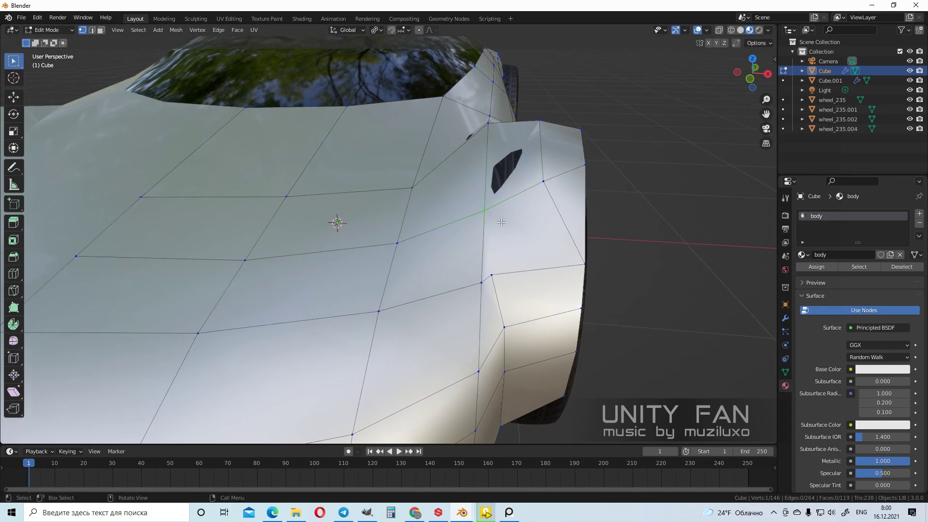
middle_drag(188, 148, 191, 142)
click(14, 97)
scroll(545, 205, up, 1)
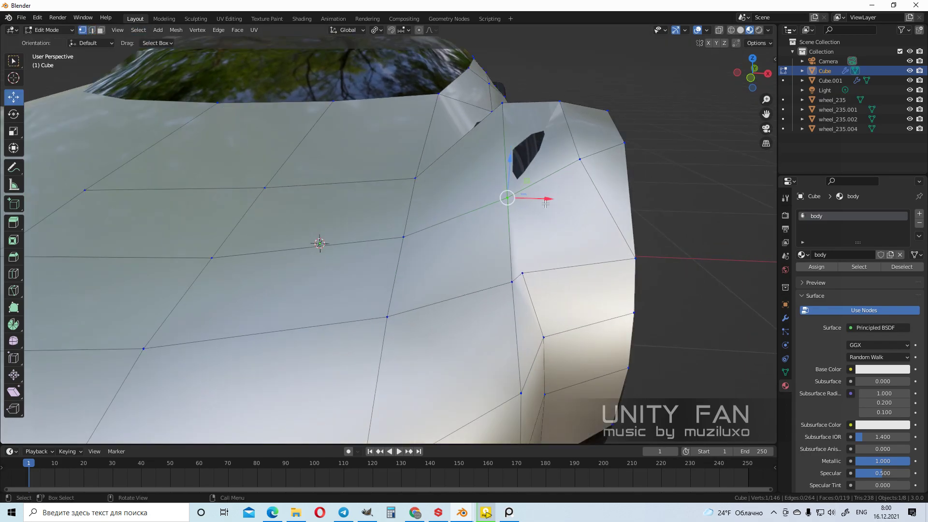
drag(527, 181, 530, 147)
Examine the car's front and fender shape in object mode from several angles
scroll(552, 203, down, 3)
middle_drag(553, 203, 469, 270)
key(Tab)
scroll(468, 271, down, 3)
click(511, 338)
middle_drag(511, 338, 446, 242)
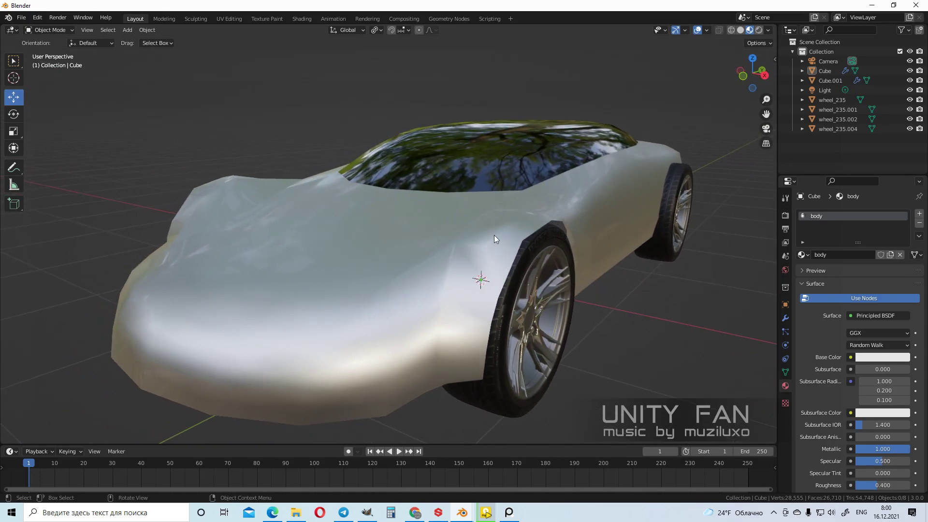
middle_drag(619, 192, 495, 240)
click(409, 231)
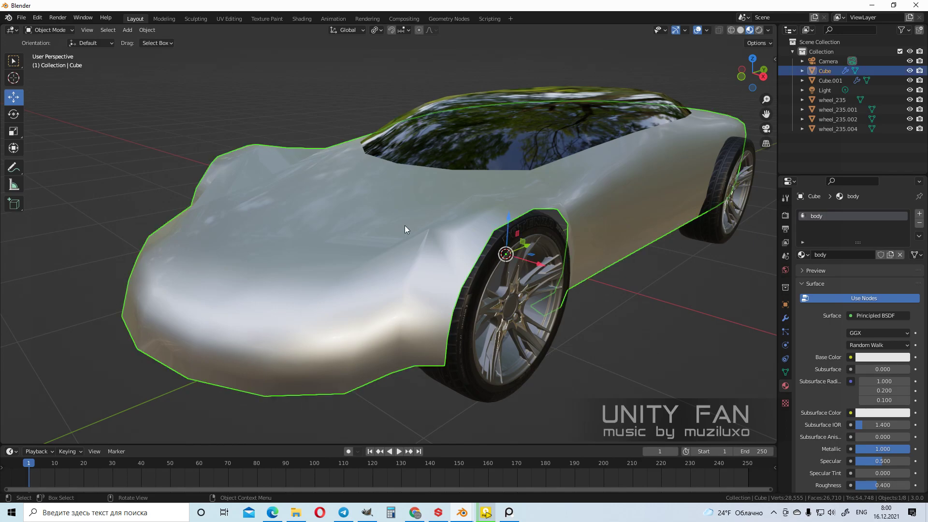
Switch the viewport to solid shading and apply Shade Flat to the car body
click(739, 30)
click(623, 290)
click(379, 240)
right_click(379, 240)
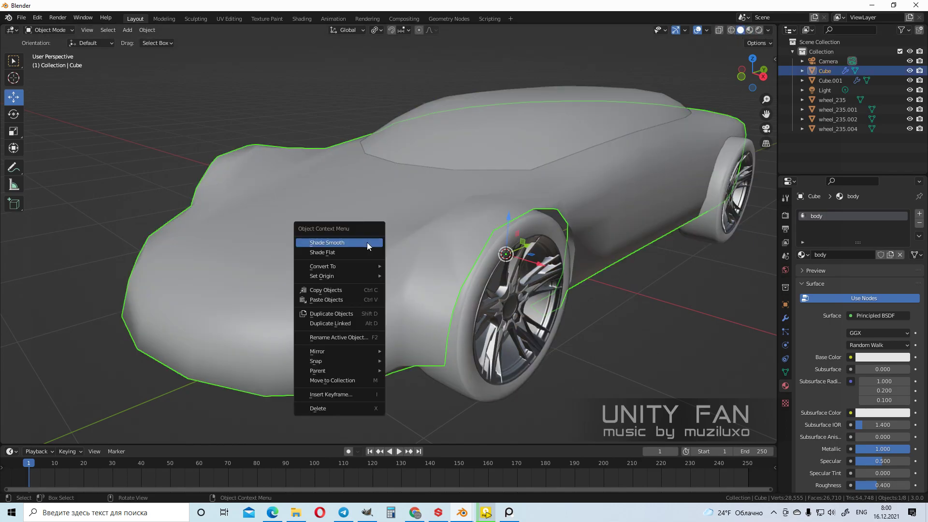
click(336, 252)
middle_drag(346, 255, 537, 315)
Knife-cut an edge line in edit mode from the hood across the fender to the front wheel arch
click(611, 327)
mouse_move(610, 323)
middle_down()
mouse_move(481, 294)
mouse_move(497, 318)
mouse_move(541, 326)
mouse_move(588, 309)
mouse_move(615, 269)
mouse_move(671, 302)
mouse_move(642, 297)
mouse_move(602, 313)
mouse_move(596, 332)
middle_up()
click(484, 234)
key(Tab)
click(484, 233)
middle_drag(485, 238, 441, 258)
key(k)
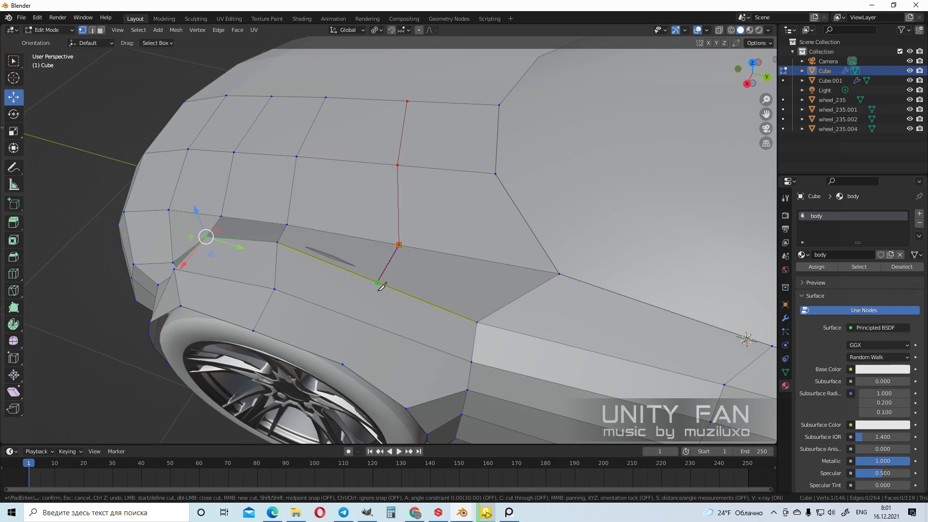
click(342, 364)
key(Return)
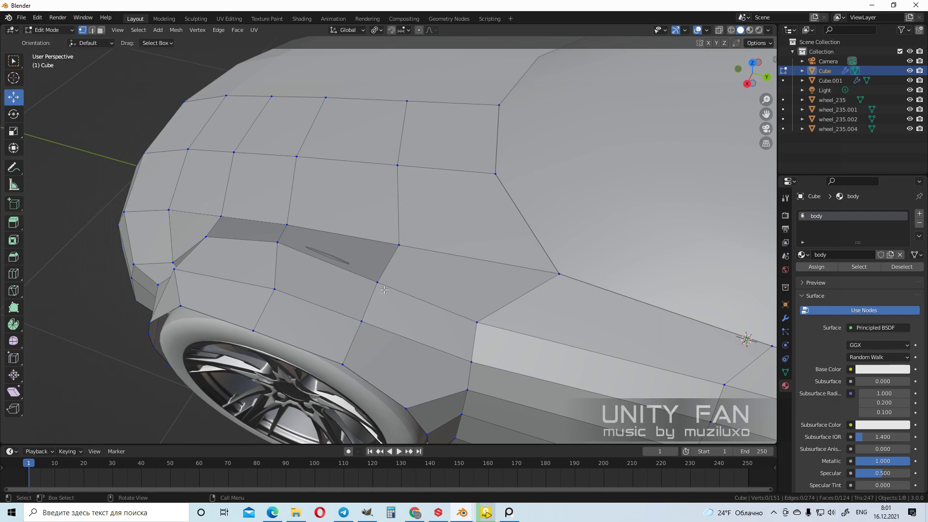
Raise the new cut vertices on the fender above the front wheel
shift+click(361, 319)
middle_drag(362, 318, 388, 381)
scroll(397, 289, up, 3)
drag(404, 222, 407, 208)
Connect the two fender vertices ahead of the front wheel arch with an edge across the face between them
click(407, 208)
middle_drag(406, 208, 271, 310)
click(279, 309)
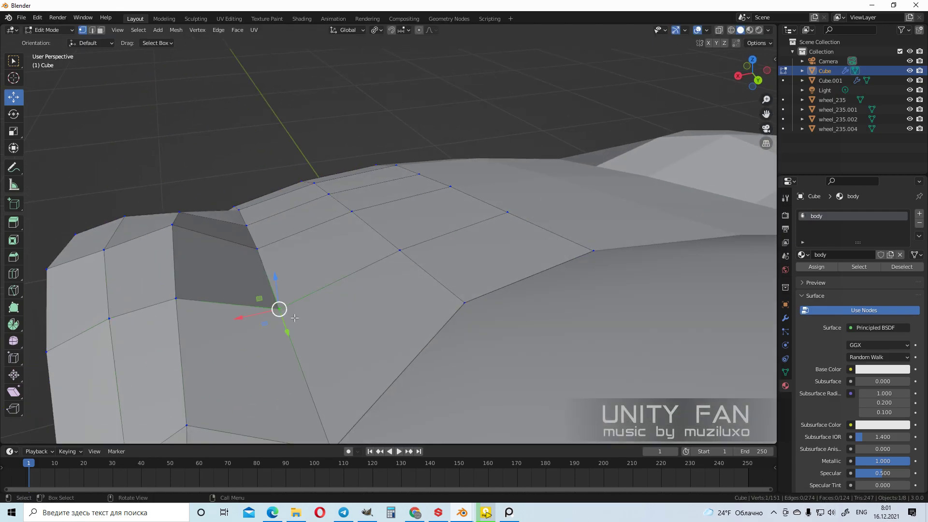
scroll(337, 309, up, 3)
middle_drag(337, 309, 422, 266)
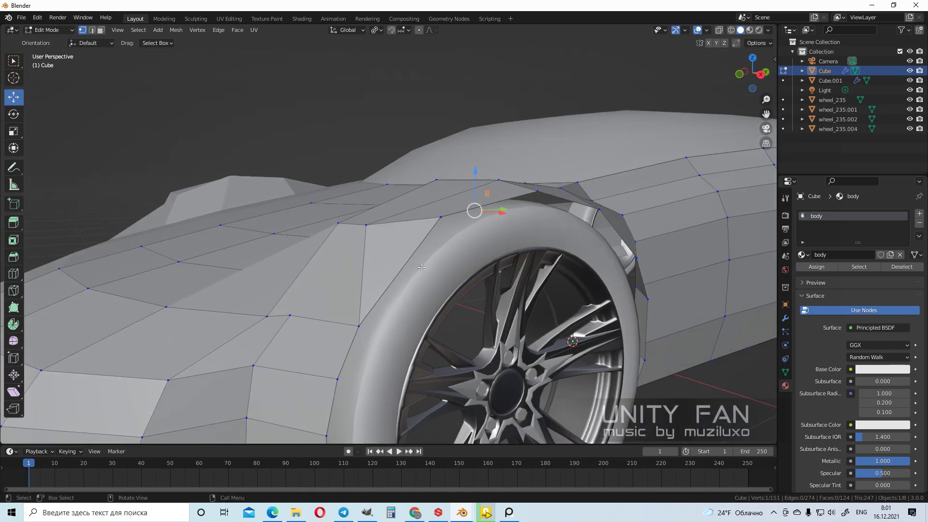
middle_drag(378, 232, 393, 273)
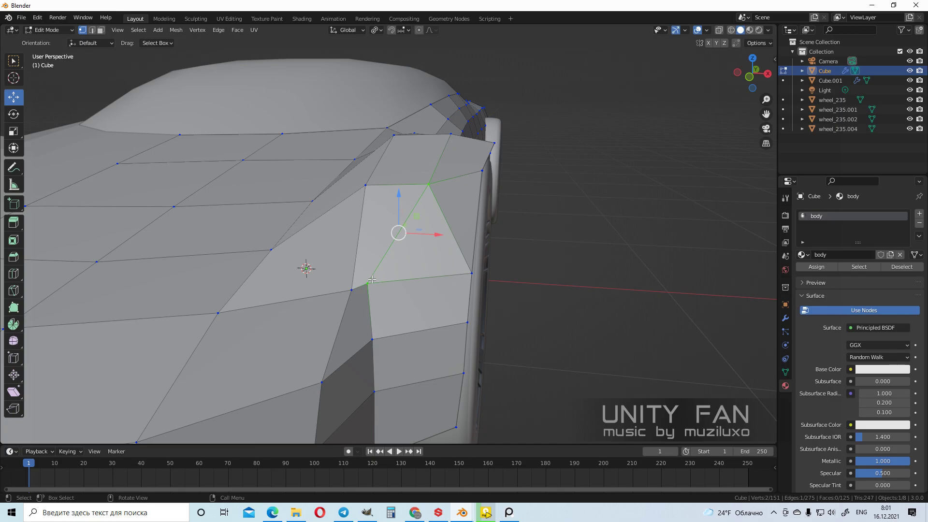
Move three fender vertices ahead of the front wheel arch outward so the arch edge follows the tyre, keeping the last move on X
key(g)
click(428, 290)
middle_drag(427, 290, 435, 271)
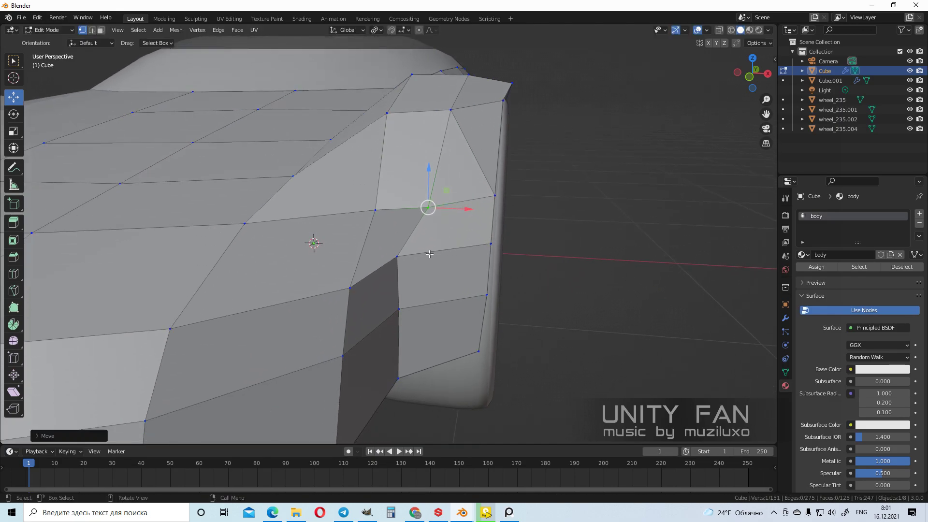
key(g)
click(457, 264)
click(399, 310)
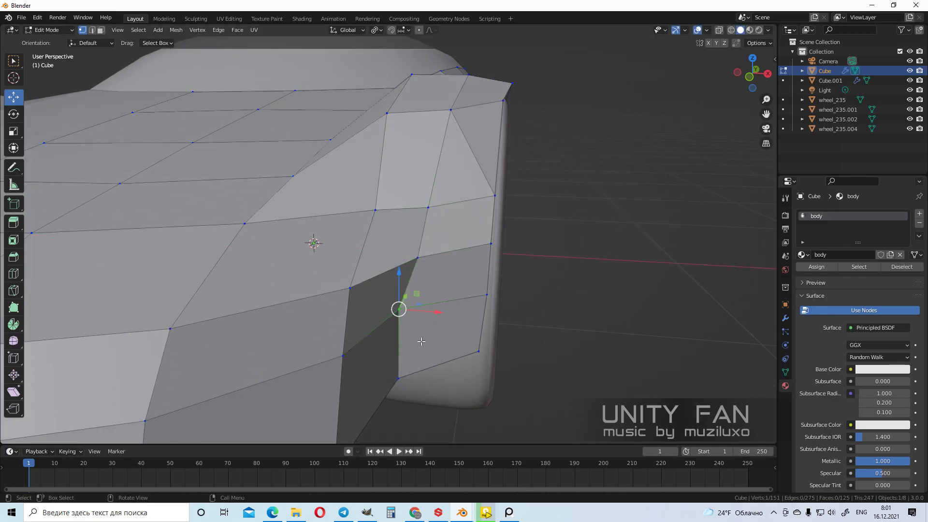
key(g)
key(x)
click(449, 319)
middle_drag(441, 313, 197, 100)
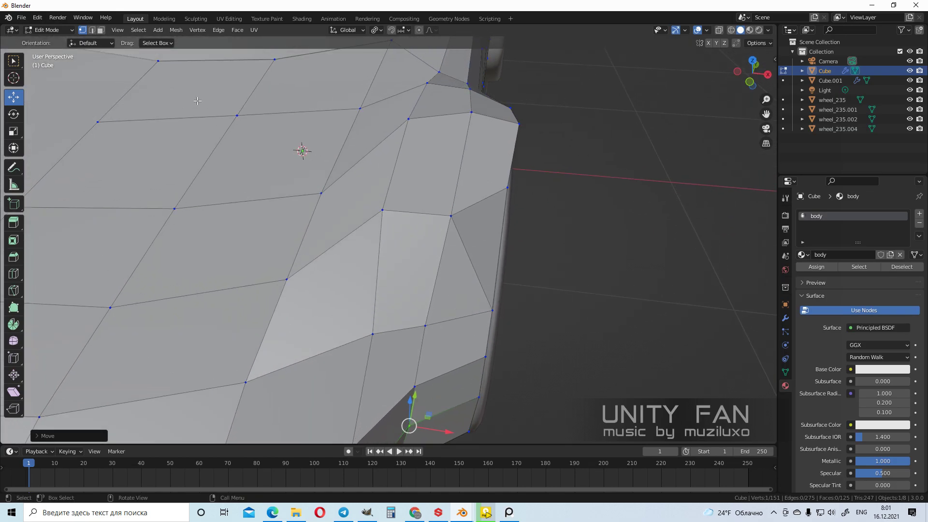
Dissolve the edge between the two adjacent faces on the fender beside the front wheel arch
click(466, 243)
shift+click(454, 280)
key(ctrl+x)
Reposition individual vertices along the upper edge of the front wheel arch
scroll(457, 280, down, 5)
middle_drag(507, 275, 439, 253)
scroll(435, 269, up, 4)
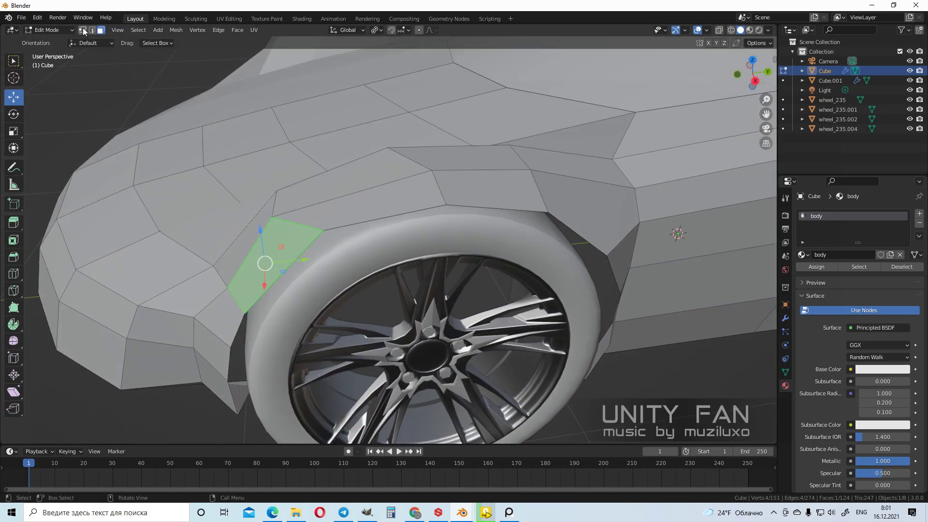
middle_drag(310, 240, 294, 194)
key(g)
click(314, 162)
middle_drag(314, 163, 424, 284)
scroll(470, 251, up, 5)
drag(492, 233, 498, 232)
scroll(452, 280, down, 2)
middle_drag(486, 263, 392, 248)
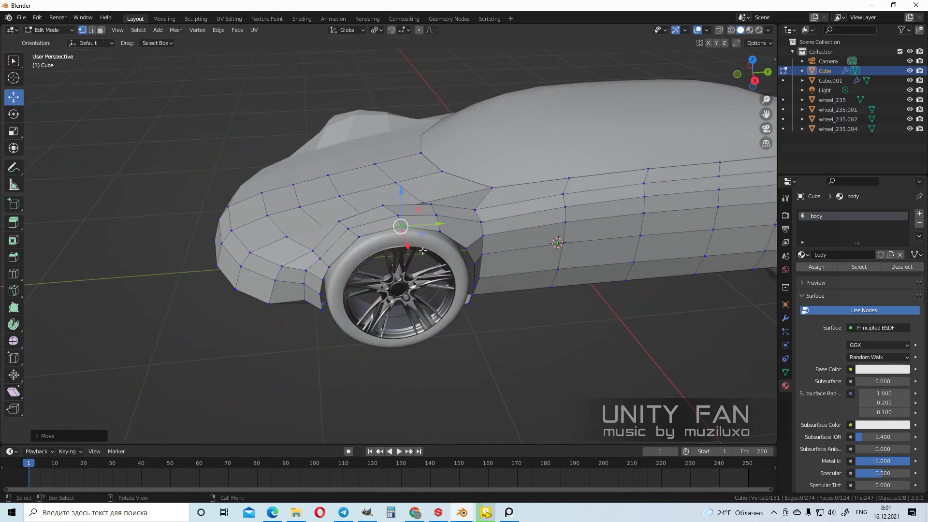
Shift the body-side vertices behind the front wheel backward along Y, away from the tyre
scroll(535, 275, down, 3)
middle_drag(464, 271, 396, 242)
scroll(370, 249, up, 2)
scroll(348, 256, up, 1)
click(309, 242)
middle_drag(312, 243, 313, 208)
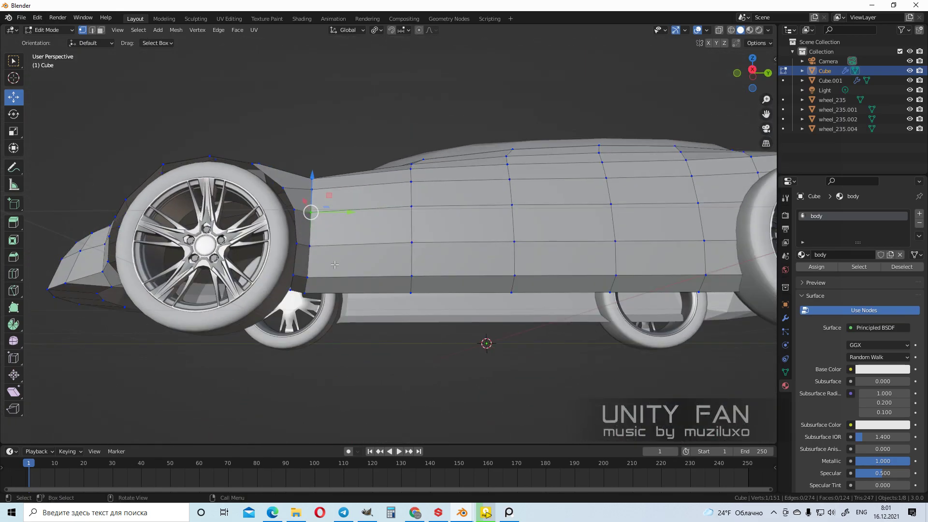
scroll(304, 242, up, 2)
ctrl+click(268, 318)
middle_drag(313, 294, 323, 327)
drag(321, 302, 378, 298)
click(292, 215)
drag(324, 207, 365, 207)
Knife-cut a curved line through the body side around the rear wheel, from the sill over the tyre to the rear bumper
scroll(425, 242, down, 3)
middle_drag(475, 265, 379, 319)
key(Tab)
scroll(357, 227, up, 3)
key(Tab)
key(k)
click(375, 322)
click(368, 302)
click(362, 249)
middle_drag(370, 227, 369, 255)
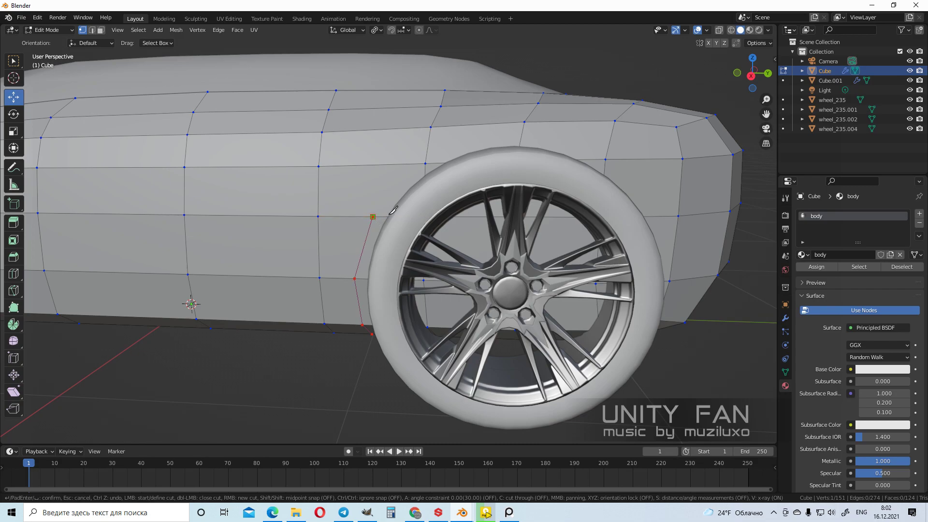
click(425, 167)
shift+middle_drag(436, 176, 390, 213)
scroll(391, 214, up, 1)
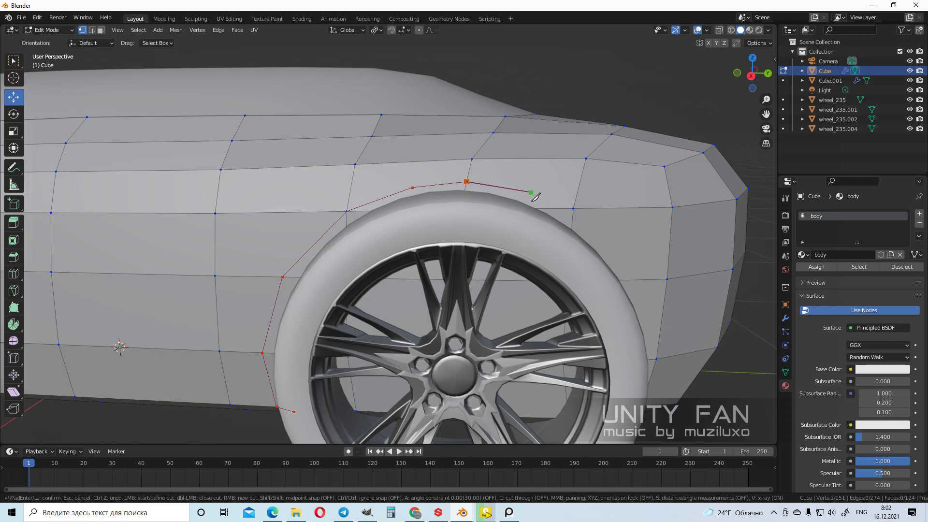
click(574, 209)
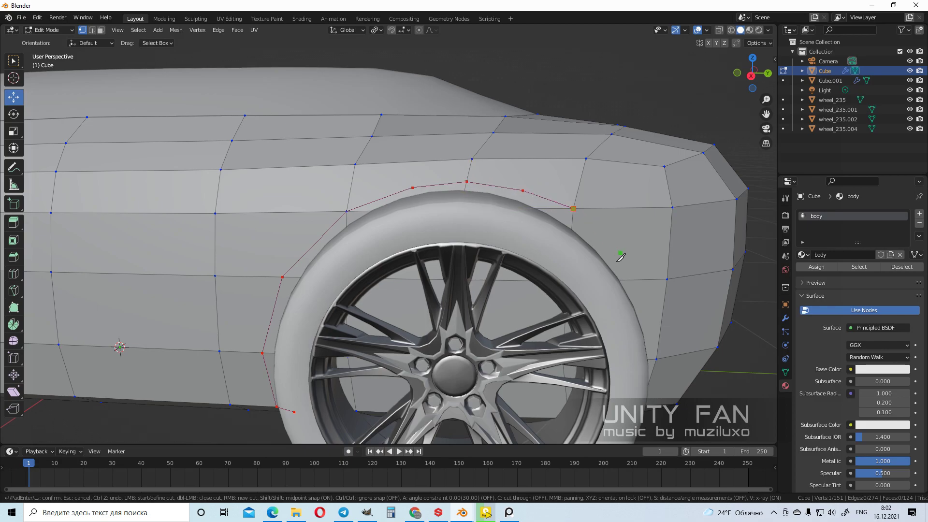
shift+middle_drag(624, 257, 524, 208)
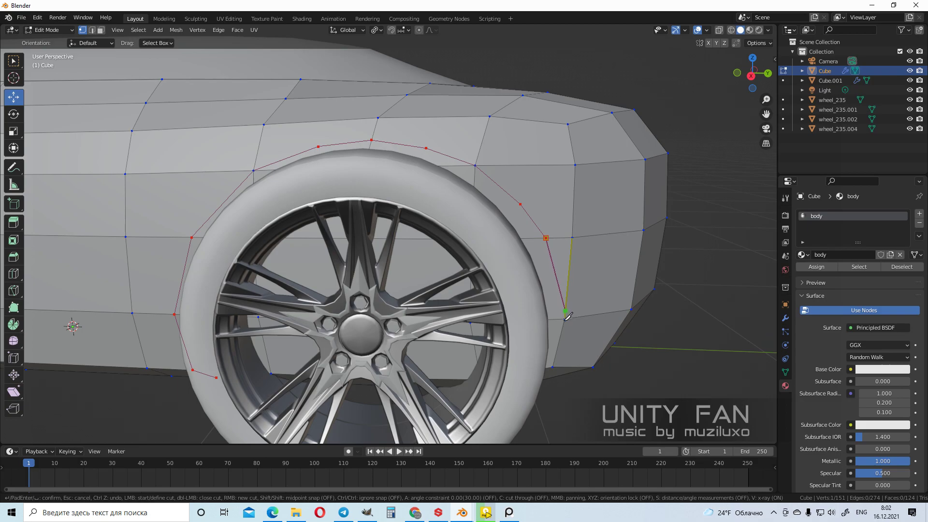
key(Return)
Extend the rear arch cut with the Knife tool across the underside face behind the rear wheel
middle_drag(562, 319, 502, 261)
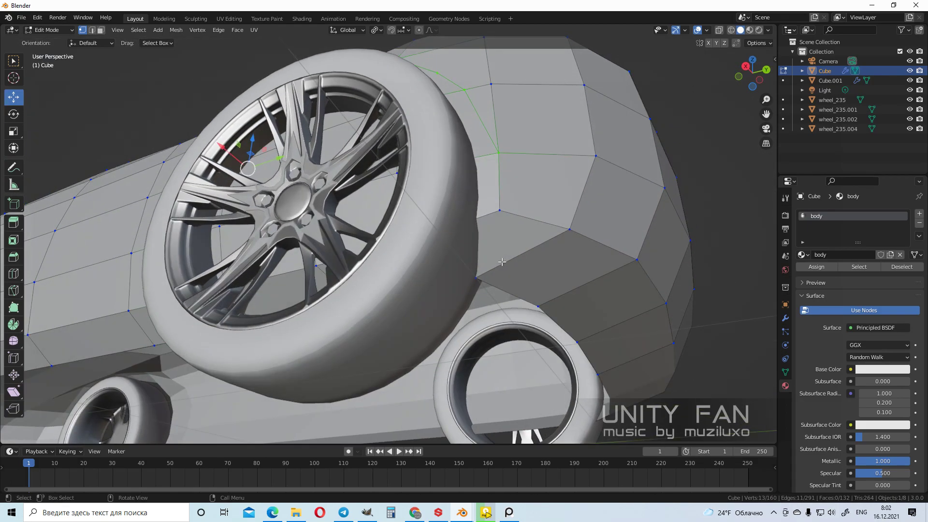
key(k)
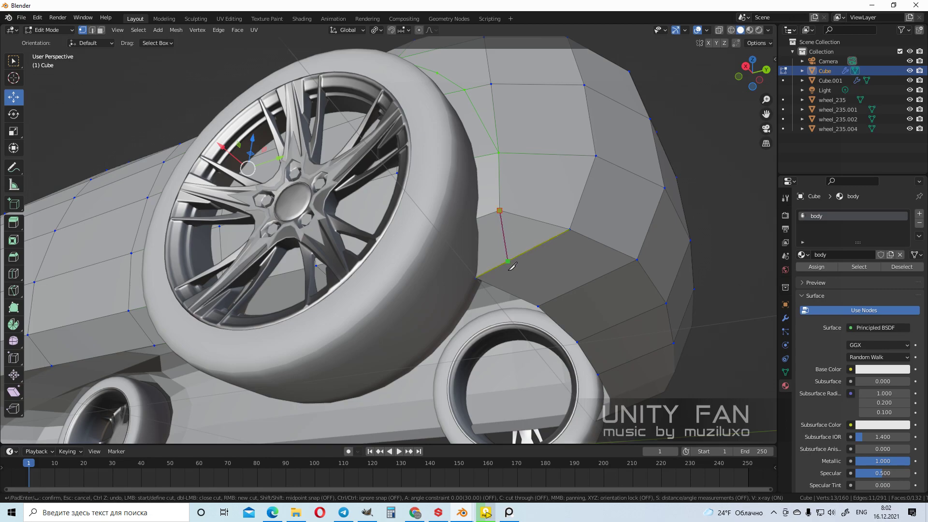
key(Return)
Select the faces just inside the cut line around the rear wheel and delete them
middle_drag(542, 309, 478, 272)
click(101, 30)
middle_drag(367, 193, 546, 227)
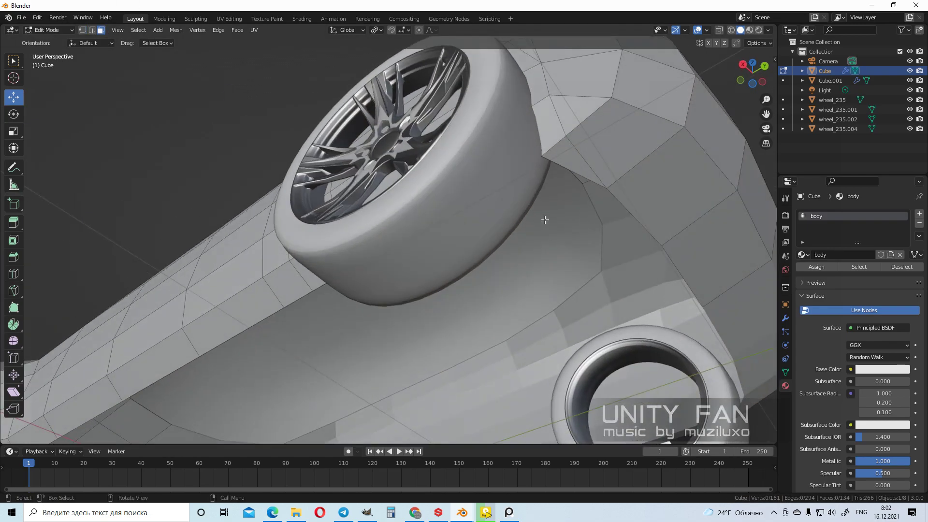
click(567, 161)
shift+click(550, 129)
middle_drag(549, 129, 566, 208)
shift+click(588, 360)
shift+click(579, 299)
shift+click(560, 247)
shift+click(498, 220)
shift+click(497, 199)
middle_drag(447, 212, 477, 219)
ctrl+click(445, 191)
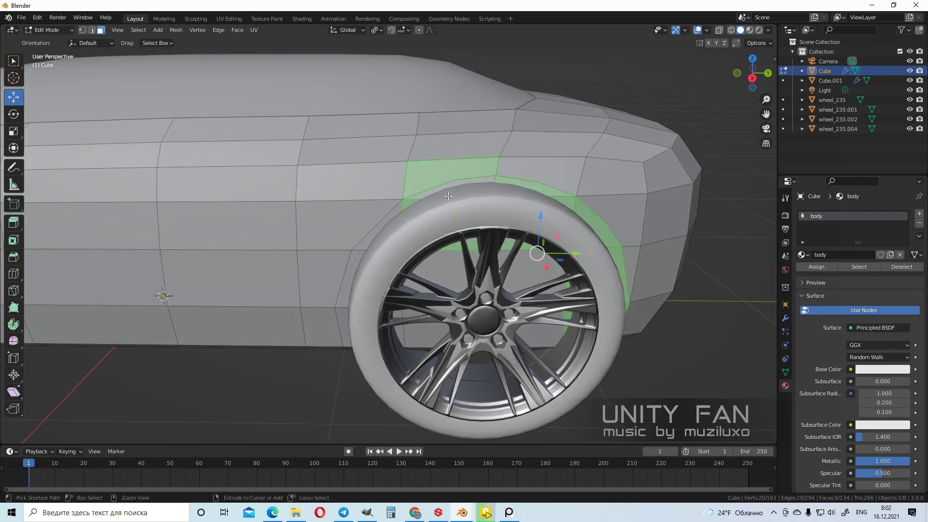
shift+click(442, 187)
middle_drag(442, 187, 406, 203)
shift+click(406, 202)
shift+click(394, 294)
shift+click(382, 314)
middle_drag(382, 315, 503, 303)
shift+click(372, 261)
right_click(499, 300)
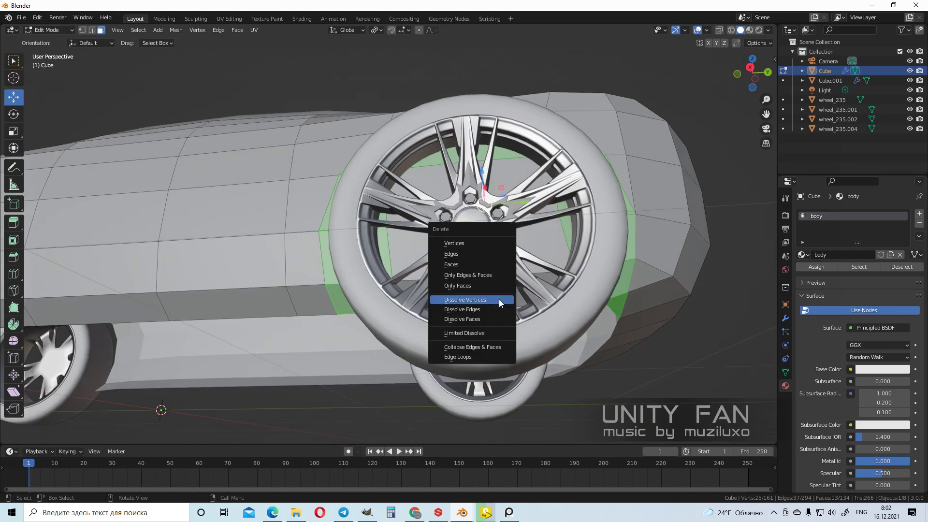
Grow the selection over the leftover body faces behind the rear wheel and delete them to open the wheel well
click(460, 257)
key(ctrl+KP_Add)
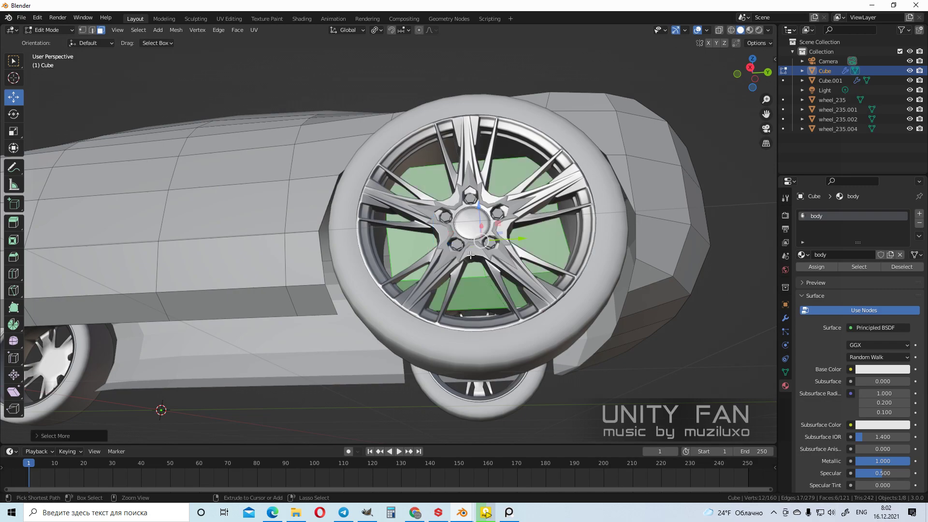
key(x)
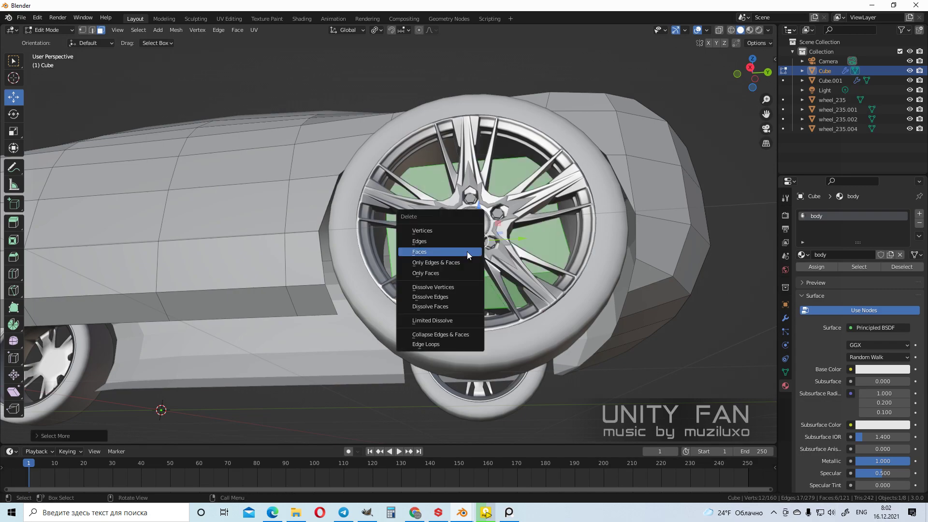
click(466, 252)
middle_drag(466, 251, 471, 281)
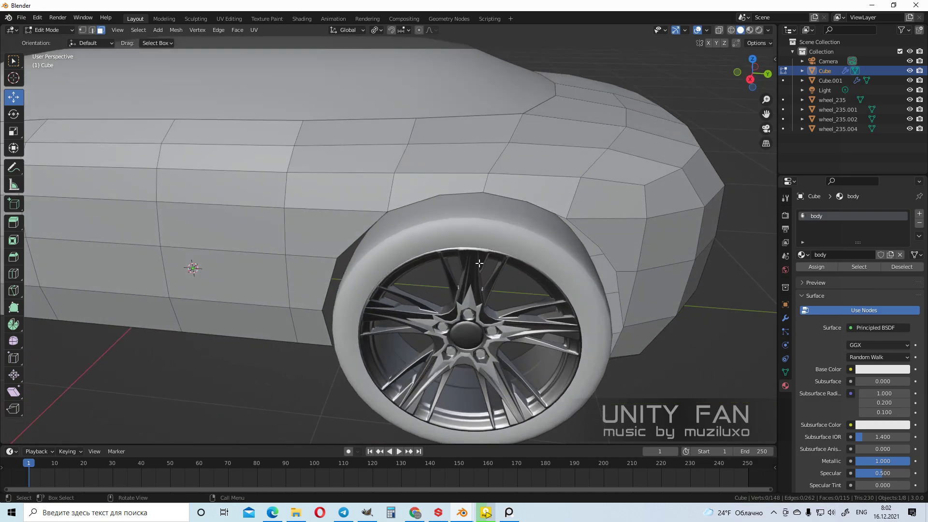
In the right side view, knife-cut a second line around the rear wheel arch, offset outward from the opening's edge
key(KP_3)
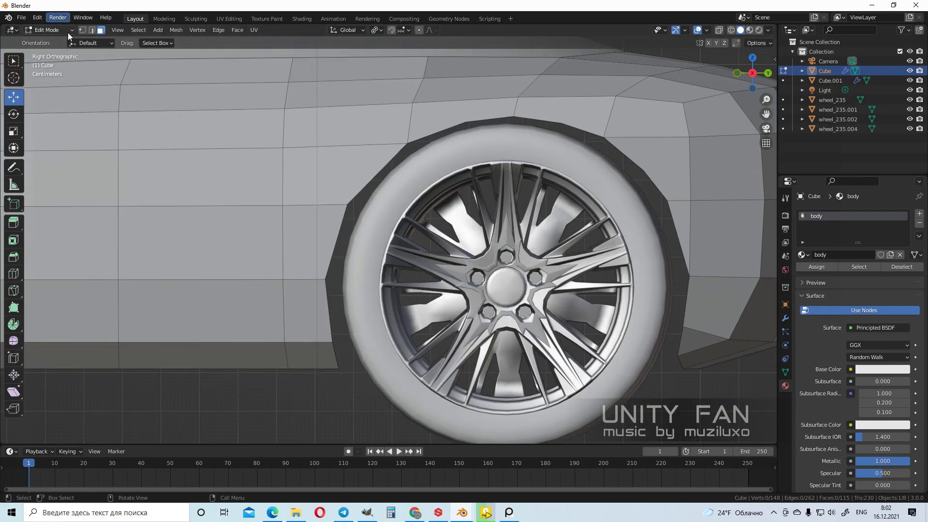
click(82, 30)
shift+middle_drag(359, 237, 320, 247)
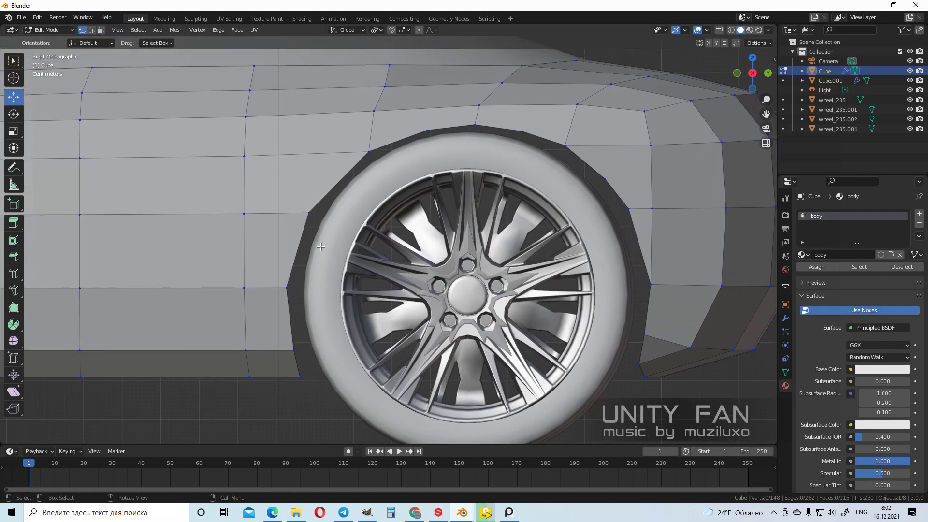
key(k)
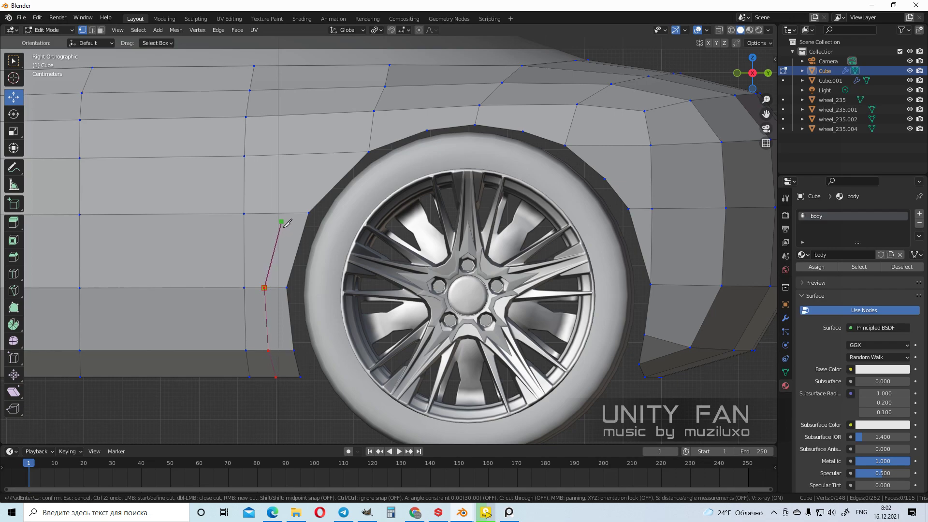
shift+middle_drag(288, 218, 247, 306)
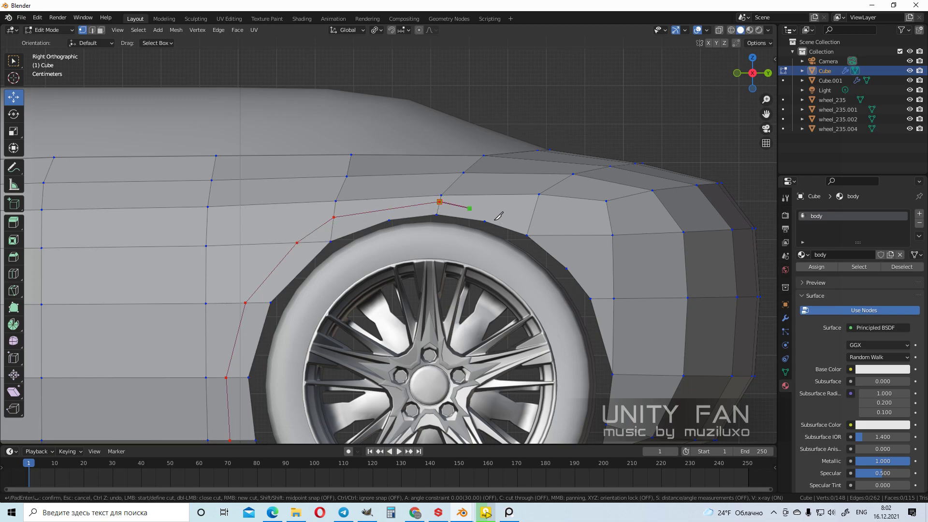
click(614, 298)
shift+middle_drag(634, 371, 612, 291)
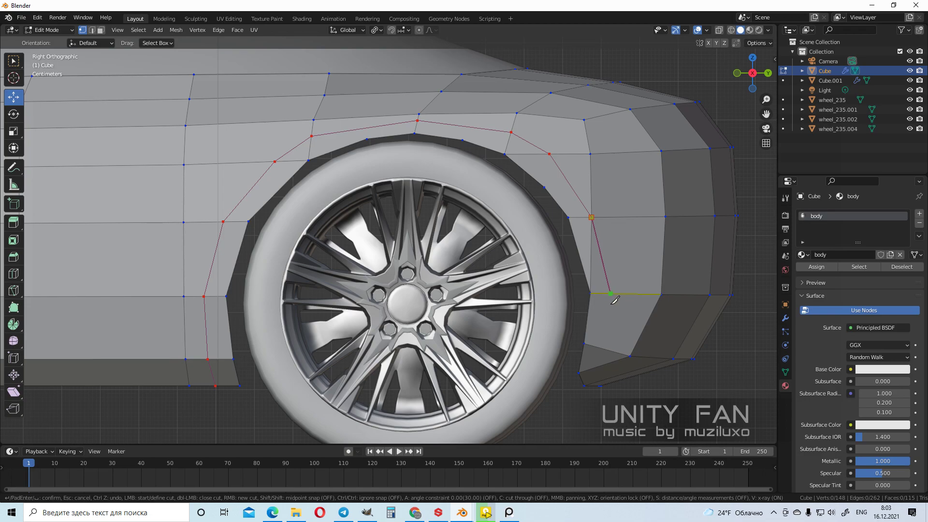
key(Return)
Connect two vertices with an edge across the face at the rearward side of the rear wheel arch
middle_drag(592, 372, 577, 238)
shift+click(576, 250)
key(j)
scroll(513, 240, down, 3)
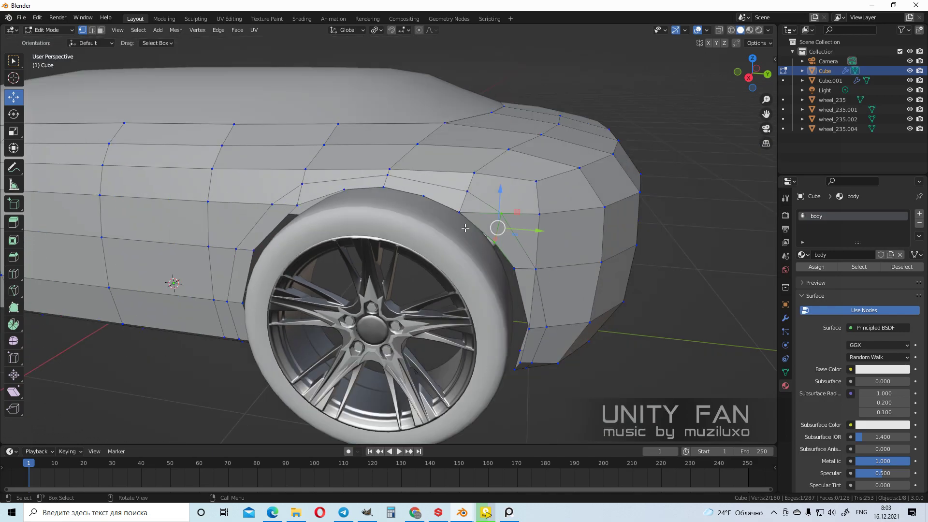
Try to connect two vertices above the rear wheel arch with an edge, and undo the last actions
middle_drag(423, 210, 494, 218)
scroll(494, 217, up, 1)
click(475, 191)
middle_drag(430, 202, 401, 205)
shift+click(394, 205)
key(j)
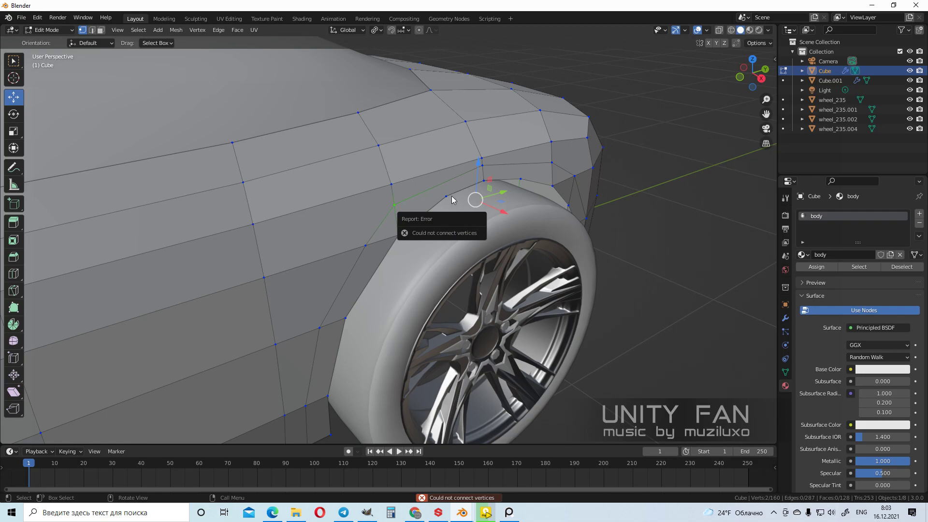
middle_drag(474, 198, 398, 236)
key(ctrl+z)
key(ctrl+z)
Connect the cut-line vertex above the forward part of the rear wheel arch to the neighbouring vertex on the arch rim
click(395, 243)
shift+click(344, 242)
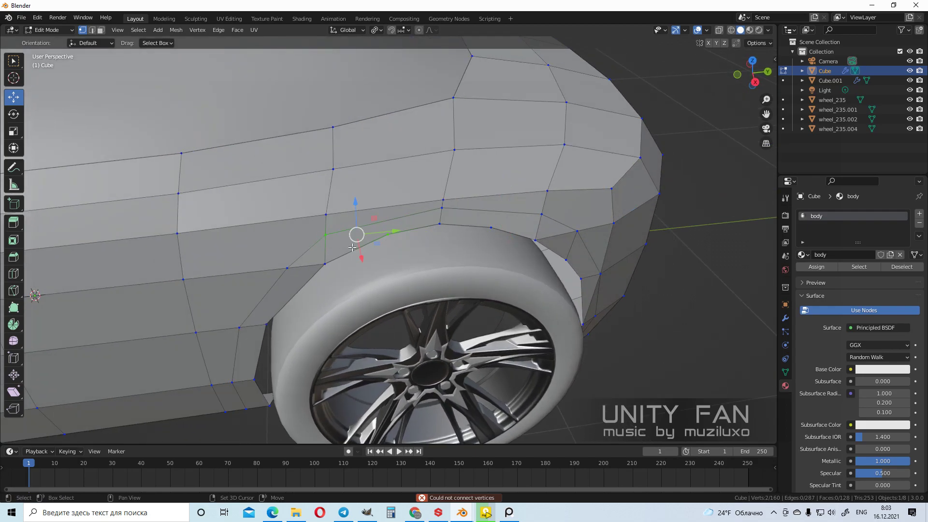
middle_drag(352, 270, 322, 286)
middle_drag(258, 327, 435, 198)
ctrl+click(438, 196)
middle_drag(330, 342, 342, 278)
click(321, 329)
middle_drag(336, 319, 321, 355)
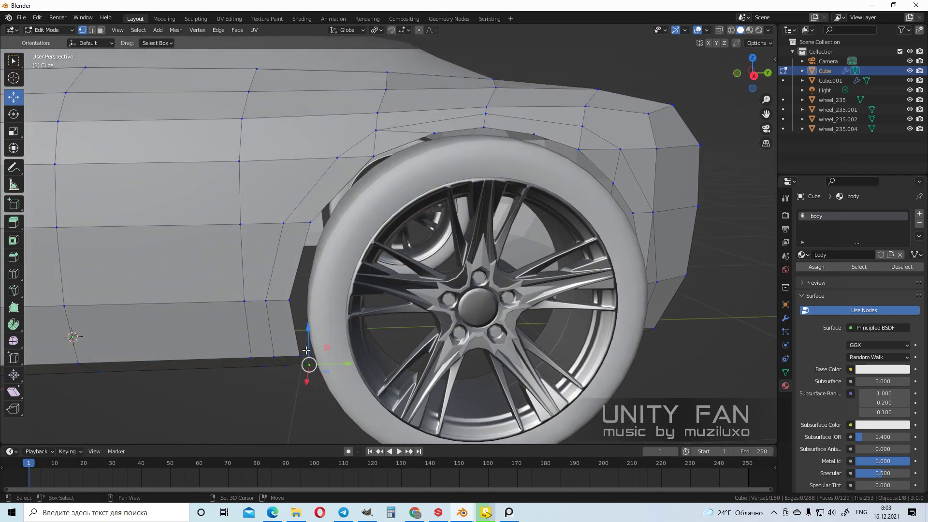
ctrl+click(319, 236)
ctrl+click(375, 156)
middle_drag(375, 156, 372, 283)
scroll(349, 315, up, 1)
middle_drag(367, 362, 369, 346)
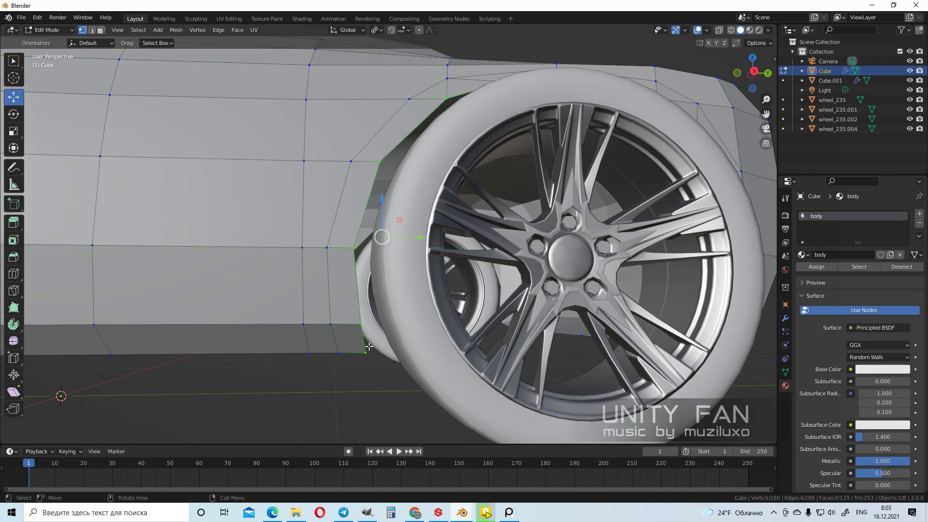
Select the whole vertex path along the rear wheel opening's rim and pull it outward along X to flare the fender
click(368, 357)
middle_drag(414, 366, 409, 368)
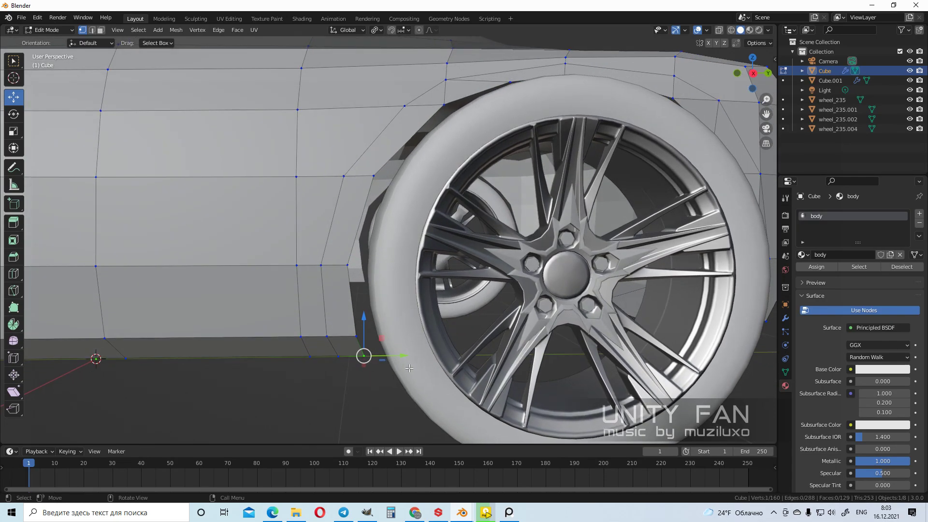
middle_drag(438, 238, 457, 220)
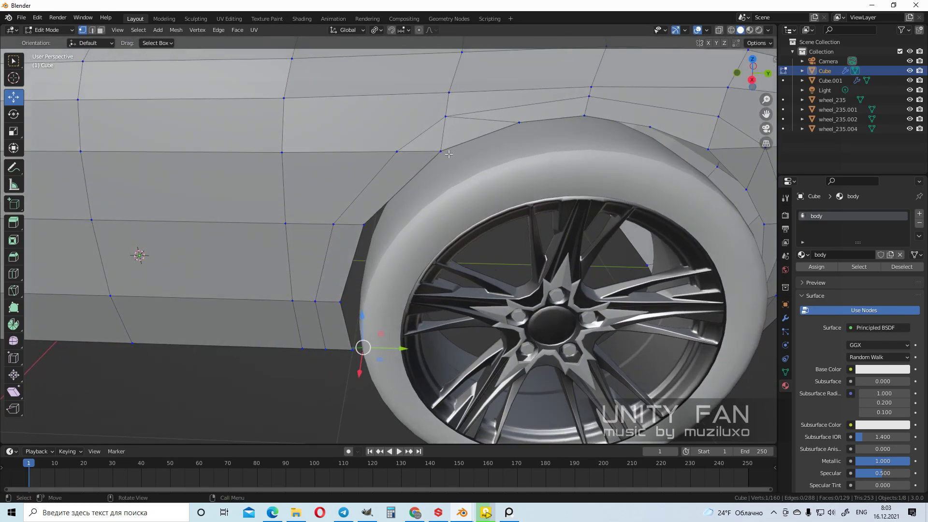
middle_drag(449, 154, 430, 199)
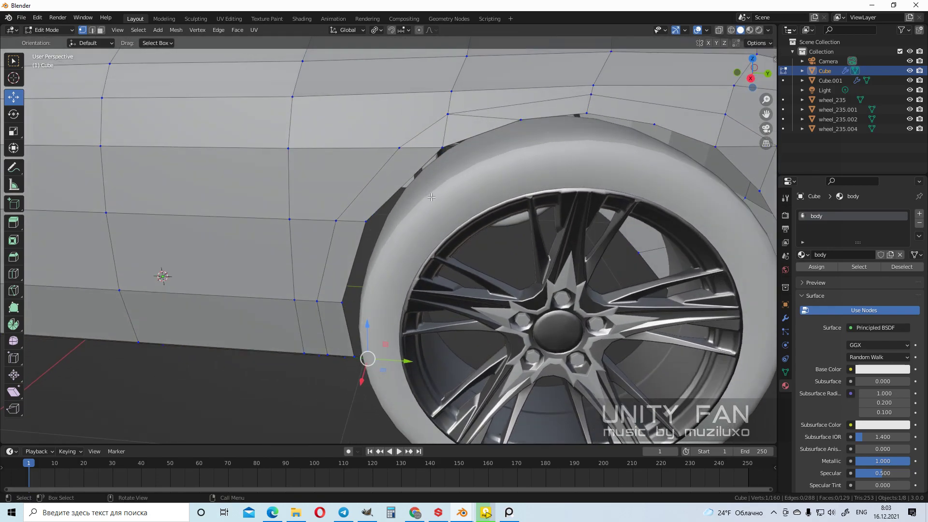
middle_drag(433, 178, 437, 193)
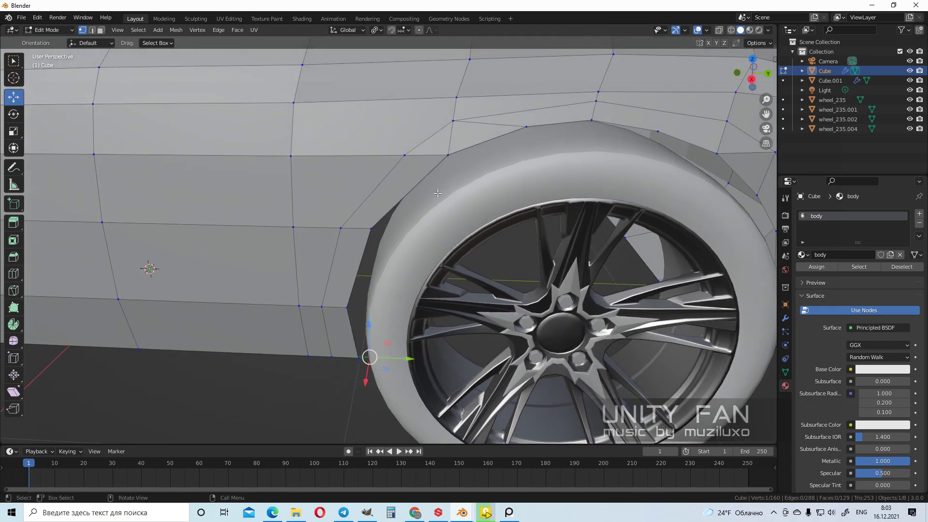
ctrl+click(453, 157)
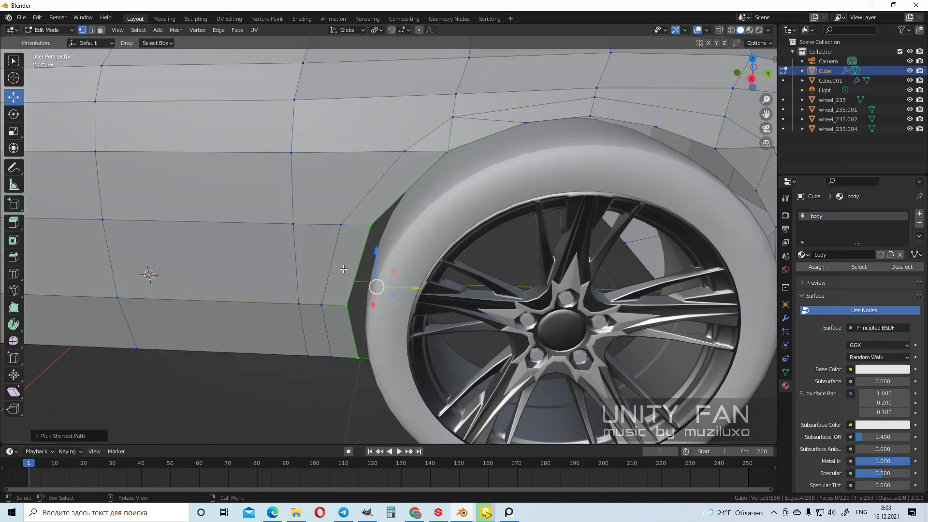
middle_drag(426, 239, 512, 238)
ctrl+click(468, 222)
middle_drag(515, 333, 515, 308)
ctrl+click(512, 311)
middle_drag(525, 352, 524, 327)
ctrl+click(513, 305)
middle_drag(524, 288, 457, 327)
drag(319, 261, 294, 273)
Join the two pairs of neighbouring triangular faces along the rearward side of the rear wheel arch into quads
middle_drag(363, 284, 185, 93)
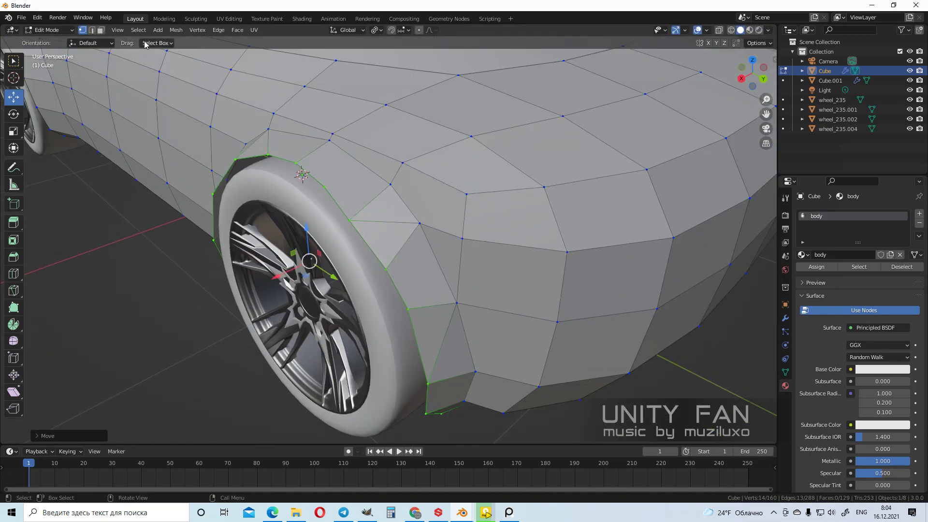
click(100, 30)
click(385, 244)
shift+click(387, 207)
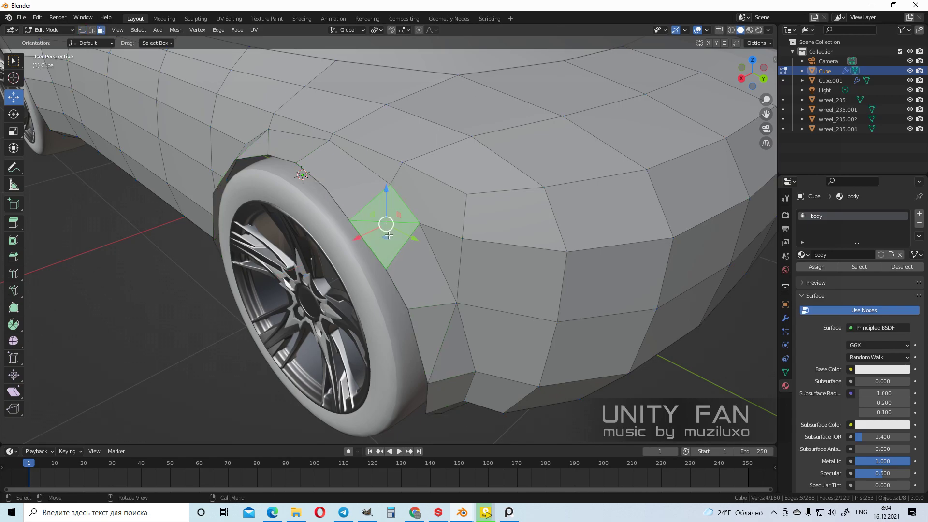
middle_drag(389, 235, 448, 304)
click(465, 283)
shift+click(445, 279)
Move two single vertices on the rearward rim of the rear wheel arch slightly outward along X
click(83, 30)
click(416, 284)
drag(391, 280, 385, 280)
click(411, 336)
drag(388, 336, 386, 335)
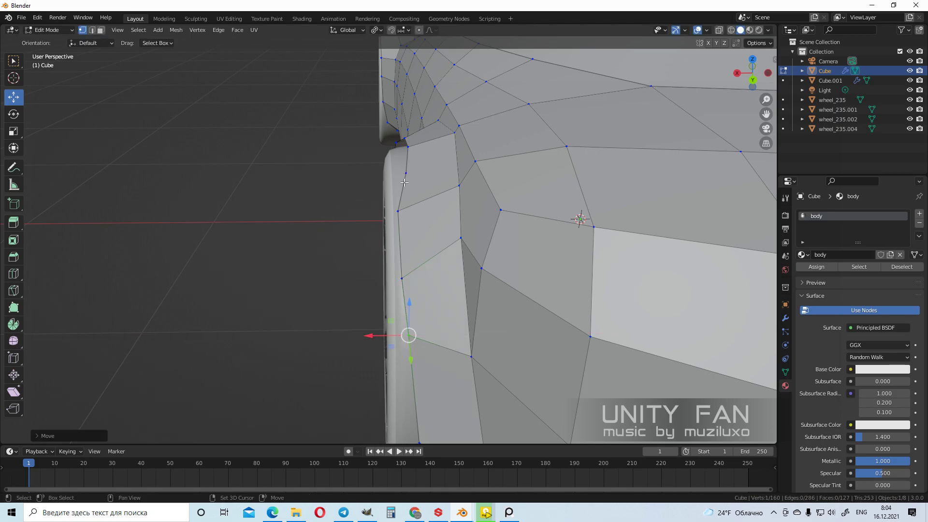
Select the vertex path along the top of the rear wheel arch's rim and pull it outward along X
scroll(409, 241, up, 3)
shift+middle_drag(405, 182, 435, 259)
click(420, 245)
ctrl+click(404, 181)
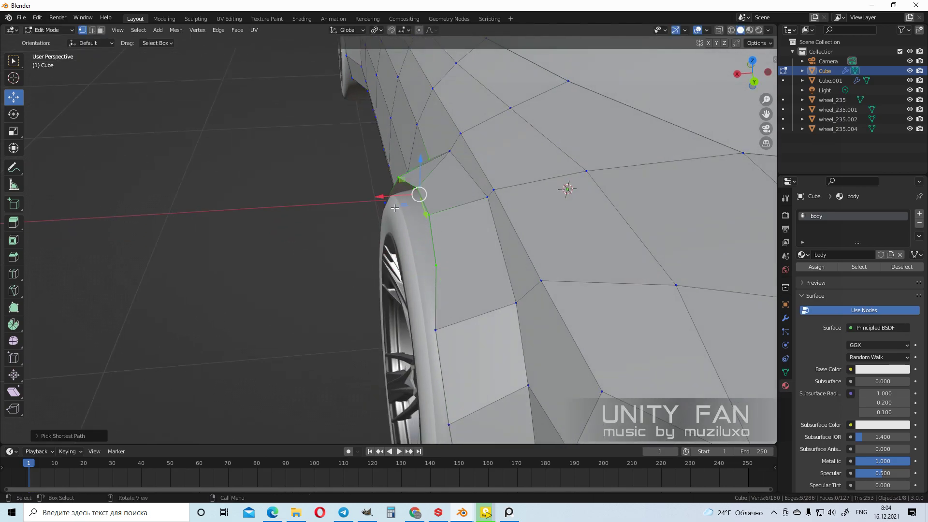
click(419, 214)
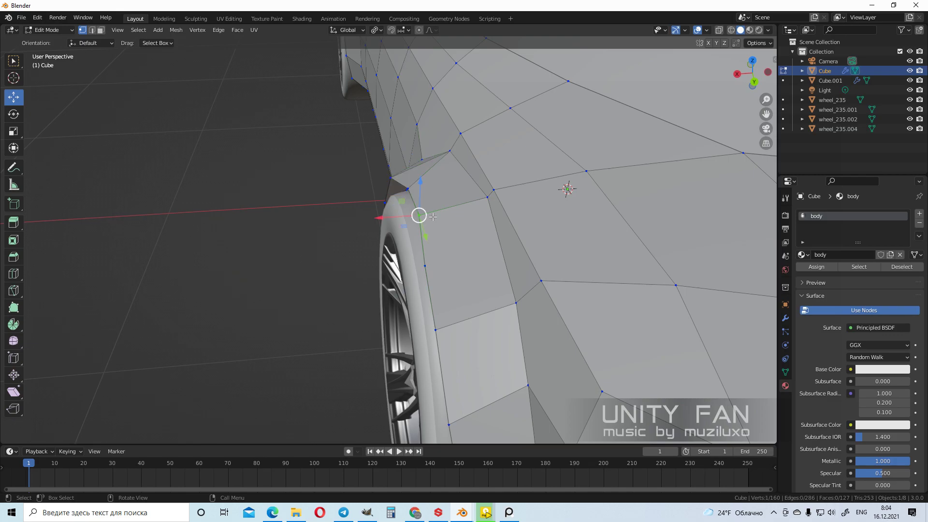
drag(426, 213, 405, 177)
ctrl+click(436, 267)
drag(392, 210, 379, 213)
Adjust individual rim vertices at the top of the rear wheel arch outward along X to even out the flare
click(423, 215)
shift+click(411, 188)
click(429, 265)
drag(397, 268, 389, 274)
scroll(398, 274, down, 1)
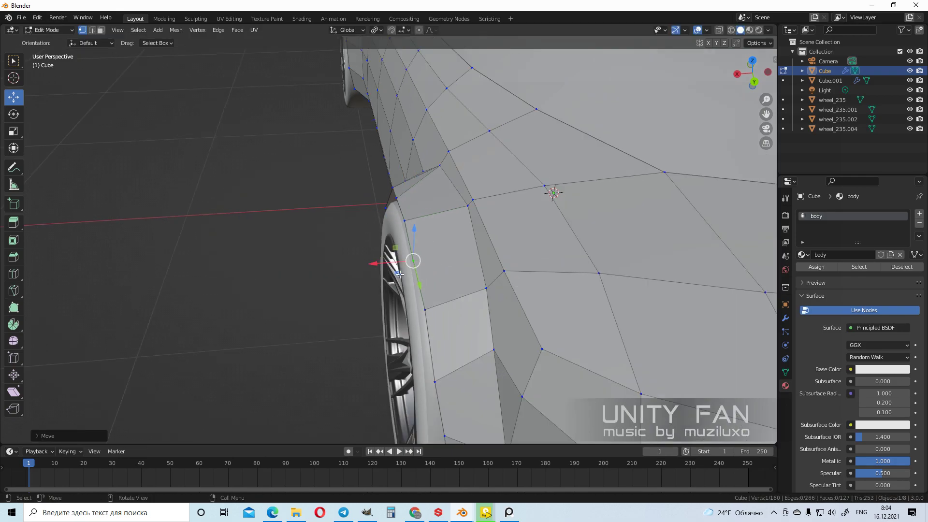
Join the two triangular faces above the forward part of the rear wheel arch into one quad
scroll(399, 274, down, 3)
middle_drag(400, 274, 559, 269)
key(Tab)
middle_drag(451, 269, 480, 266)
scroll(434, 259, up, 3)
key(Tab)
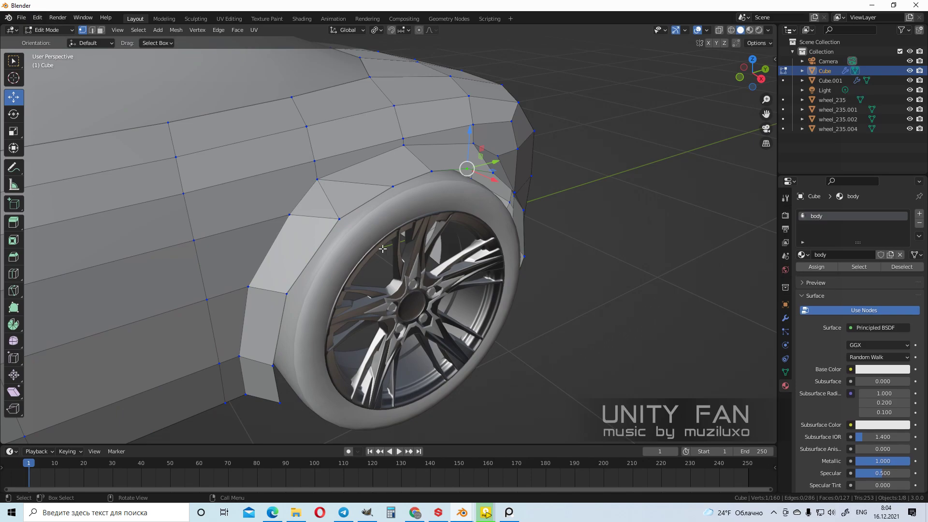
shift+middle_drag(371, 239, 431, 257)
click(416, 222)
shift+click(387, 225)
key(alt+j)
scroll(416, 236, down, 2)
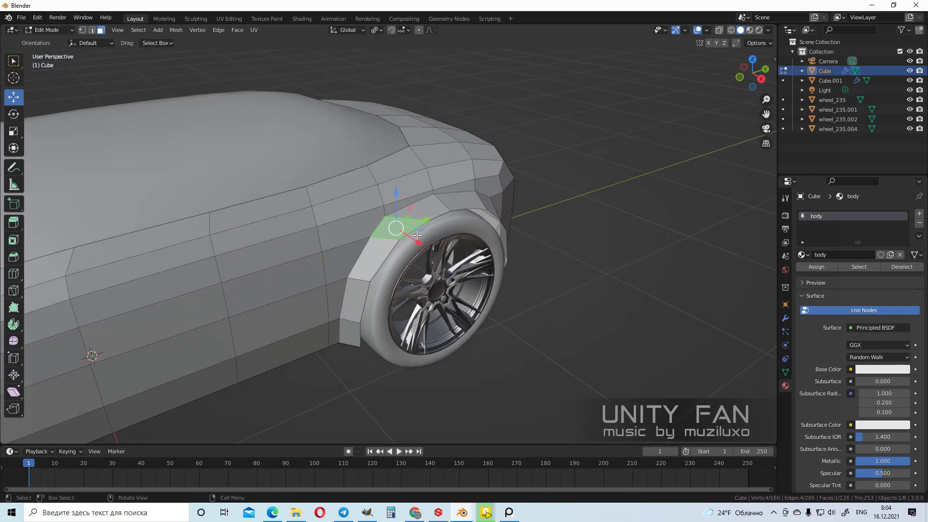
Examine the whole car from several angles and check the cabin glass mesh in the side view
key(Tab)
scroll(434, 246, down, 3)
middle_drag(458, 260, 479, 309)
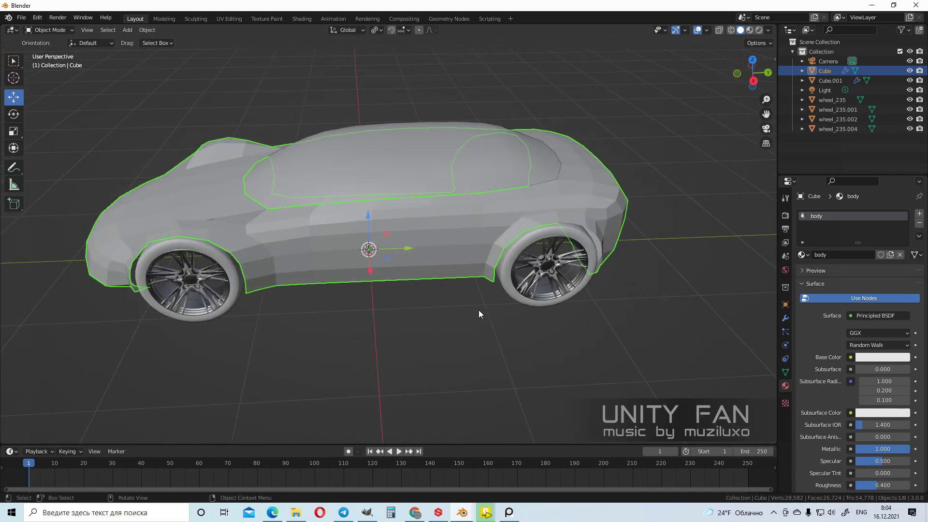
click(478, 313)
middle_drag(430, 256, 413, 210)
click(376, 205)
scroll(412, 210, up, 3)
key(KP_3)
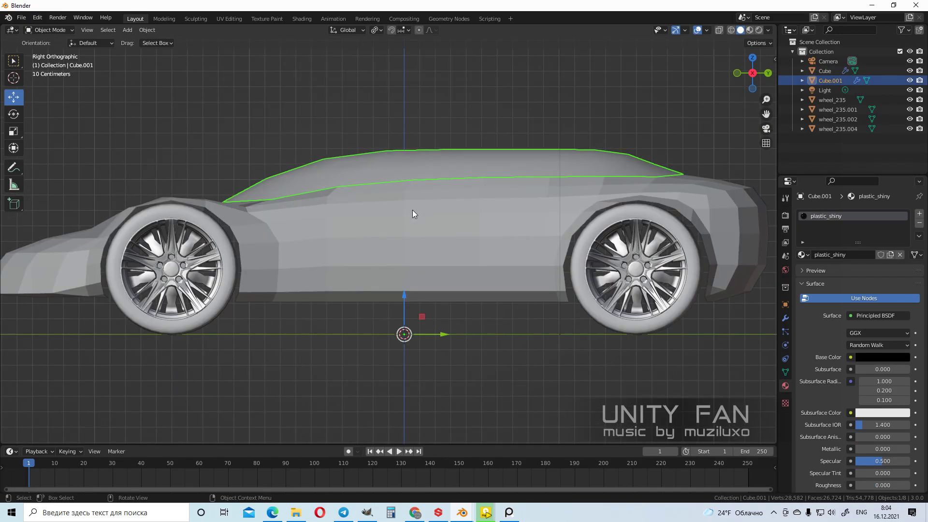
key(Tab)
scroll(401, 227, up, 2)
middle_drag(401, 227, 385, 244)
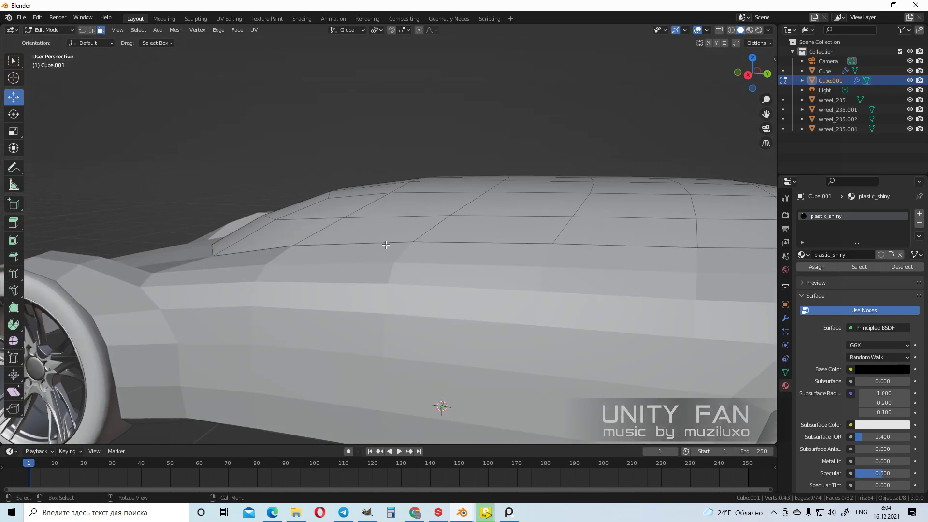
key(KP_3)
scroll(385, 245, down, 4)
key(Tab)
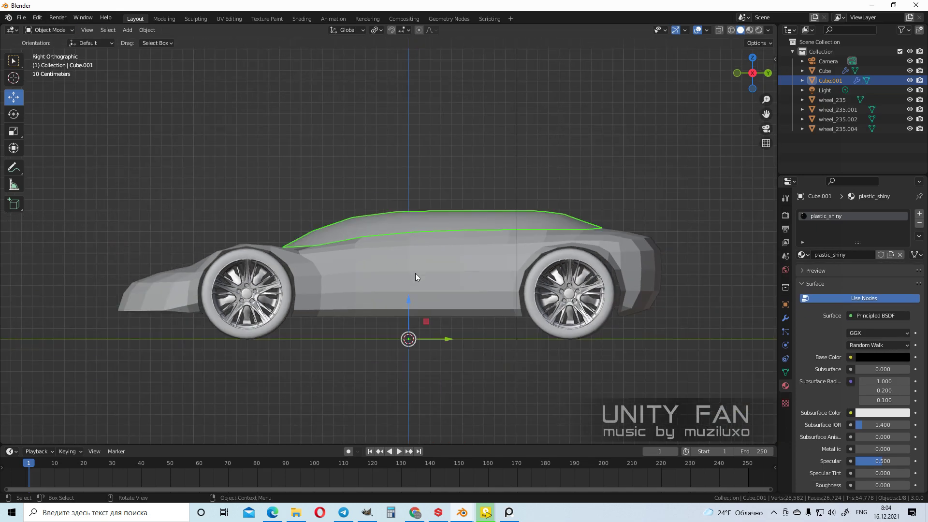
middle_drag(415, 271, 450, 327)
scroll(450, 327, up, 5)
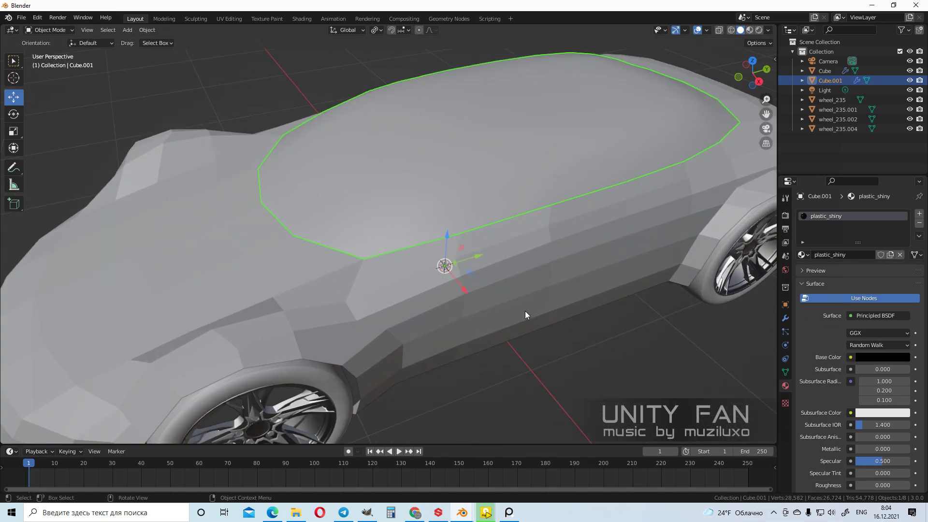
click(555, 363)
scroll(518, 340, down, 2)
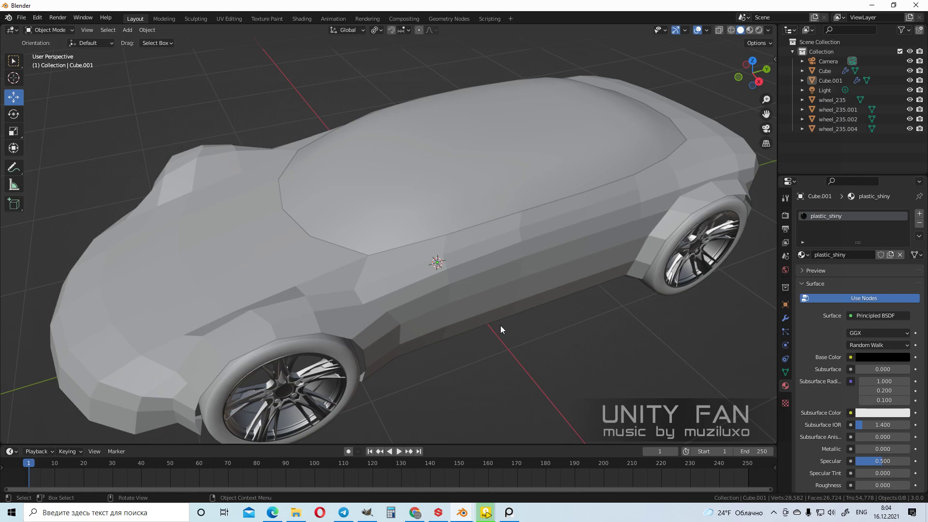
scroll(485, 307, down, 5)
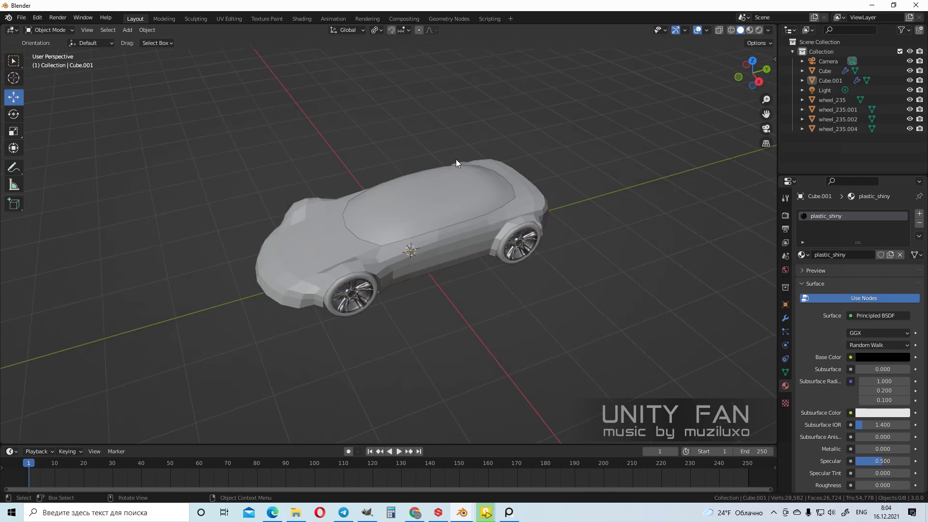
Display the car in Material Preview shading
scroll(456, 158, up, 4)
middle_drag(467, 240, 727, 49)
click(749, 31)
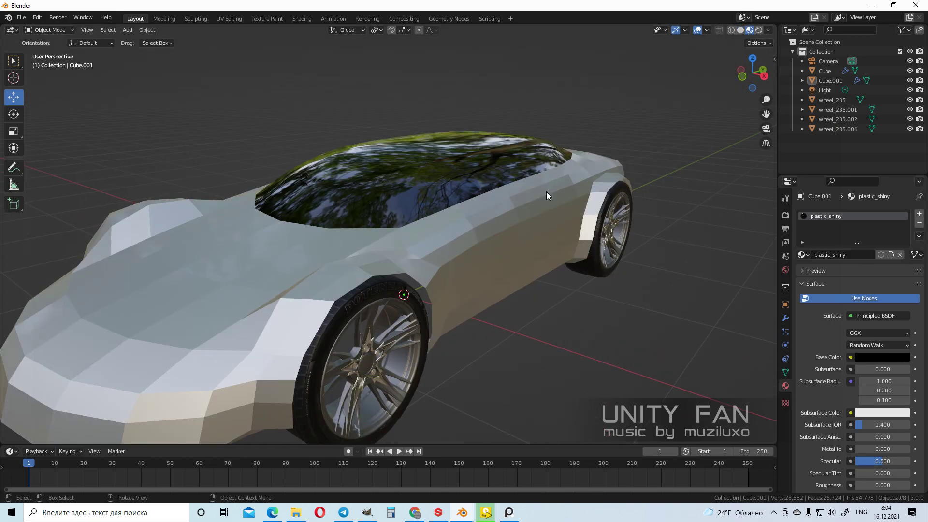
scroll(546, 177, down, 3)
Apply Shade Smooth to the car body object
click(547, 160)
scroll(543, 170, up, 1)
right_click(536, 177)
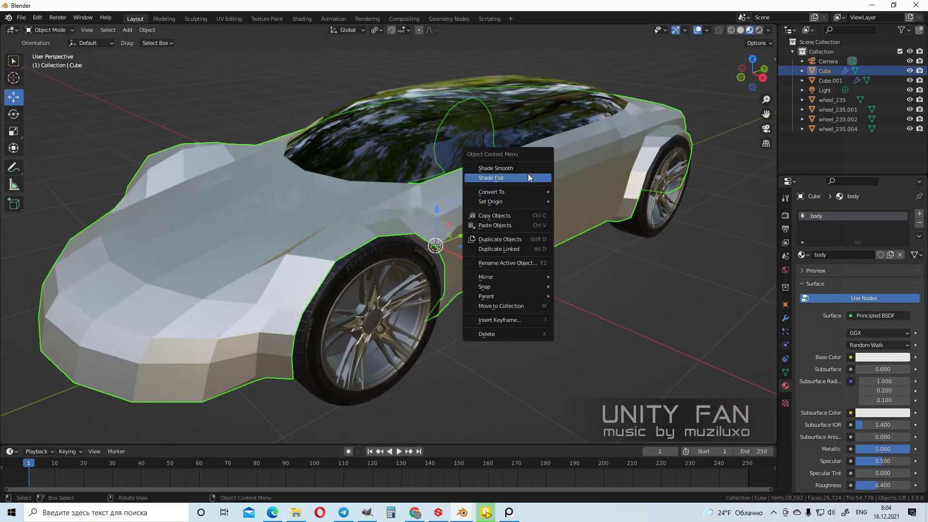
click(523, 168)
middle_drag(524, 169, 518, 254)
click(564, 267)
scroll(493, 263, up, 2)
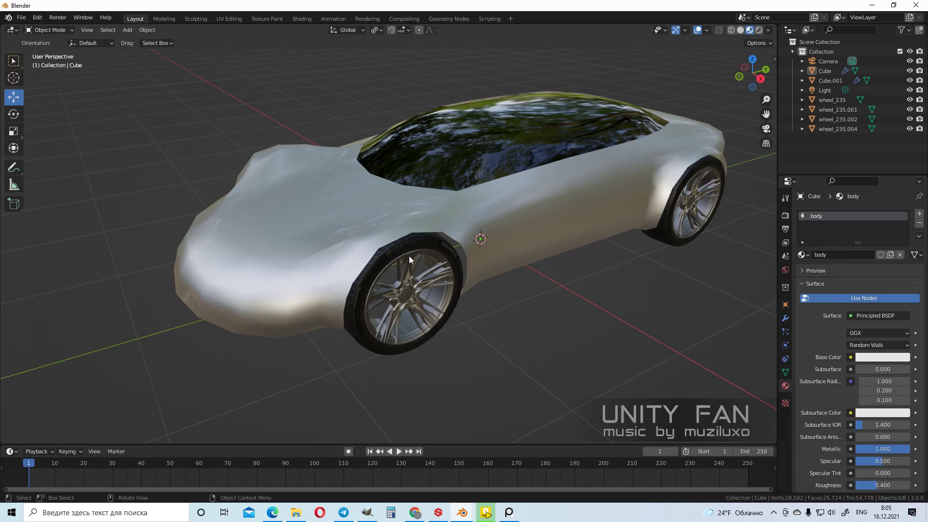
Knife-cut a new edge line down the body side just behind the front wheel arch to the sill
scroll(409, 256, up, 2)
middle_drag(409, 256, 437, 273)
click(405, 260)
scroll(405, 260, down, 1)
key(Tab)
scroll(397, 261, up, 1)
scroll(388, 272, down, 2)
scroll(485, 294, up, 1)
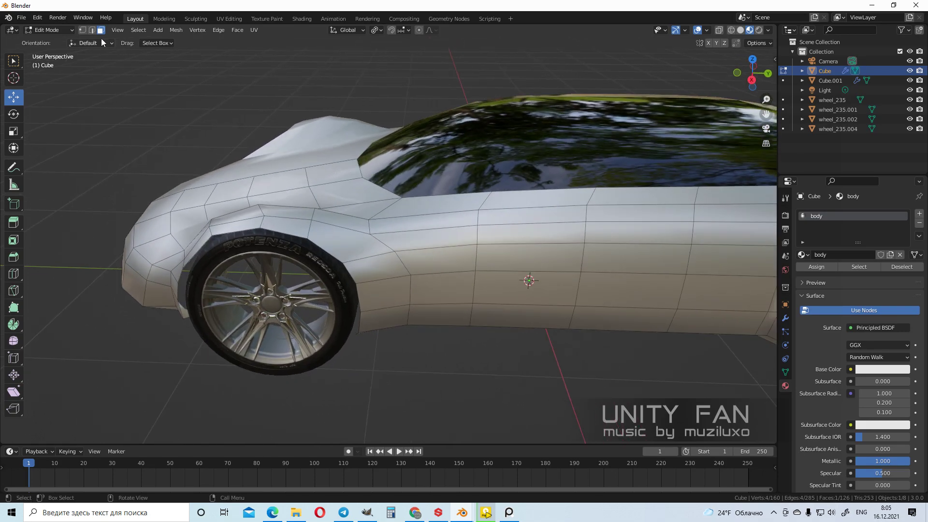
middle_drag(361, 196, 387, 220)
scroll(387, 220, up, 1)
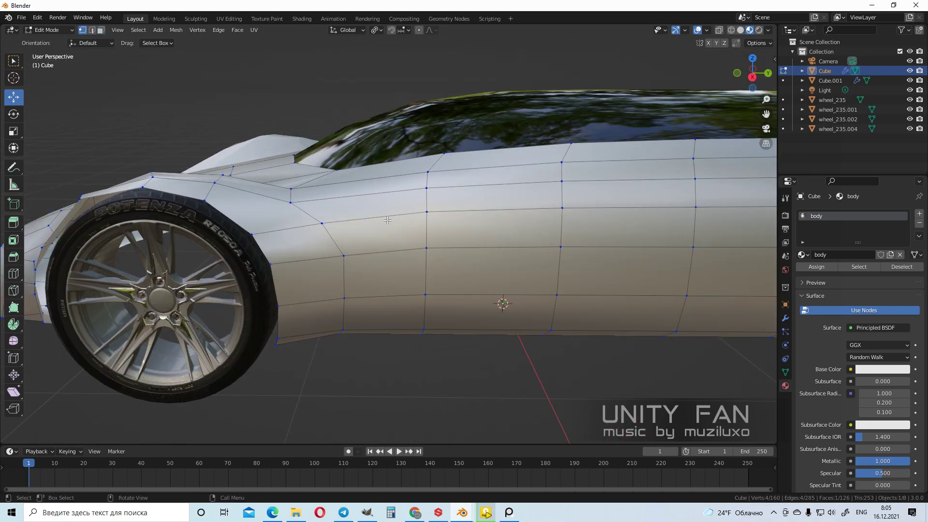
middle_drag(355, 184, 358, 194)
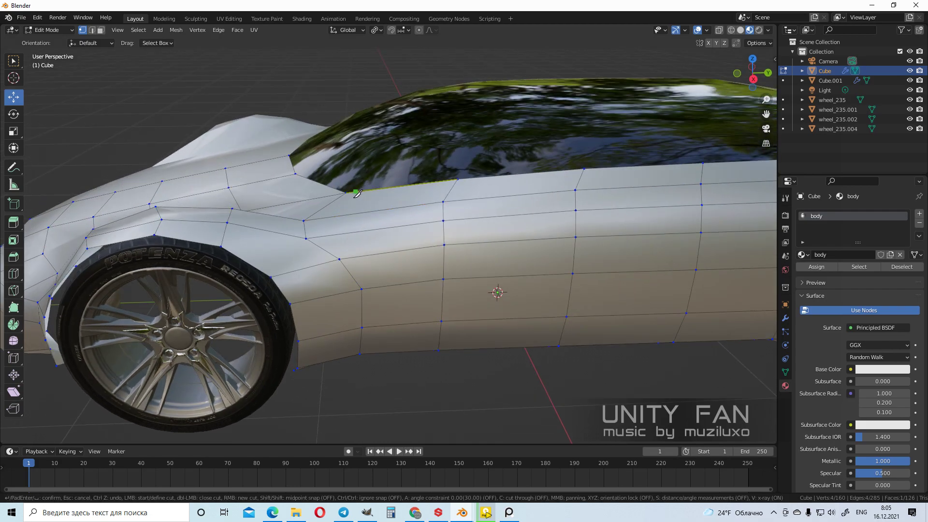
middle_drag(394, 297, 403, 331)
scroll(435, 352, up, 1)
scroll(475, 376, down, 2)
click(475, 377)
Knife-cut an edge connecting the new side line to the body corner at the cabin glass's lower front edge
scroll(404, 308, up, 4)
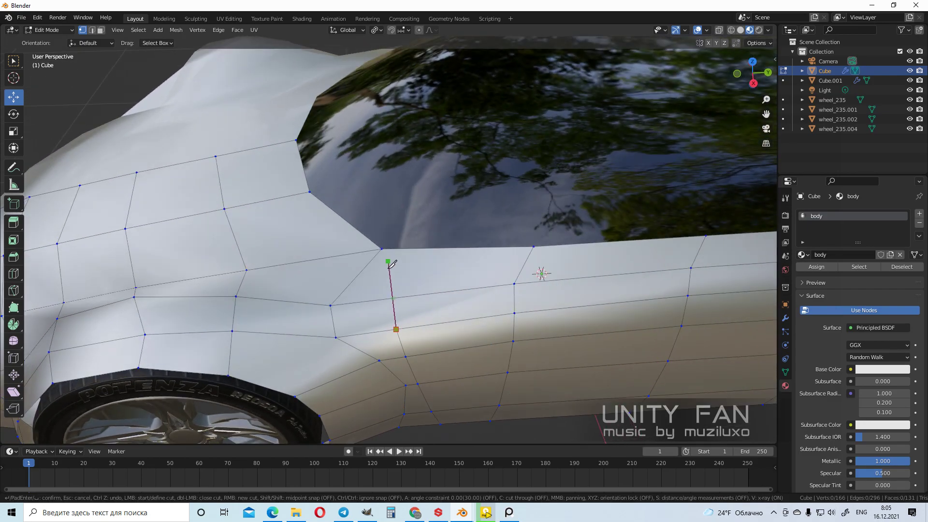
key(Return)
scroll(386, 254, down, 4)
shift+middle_drag(394, 303, 366, 253)
click(553, 290)
scroll(519, 245, up, 2)
scroll(504, 254, down, 1)
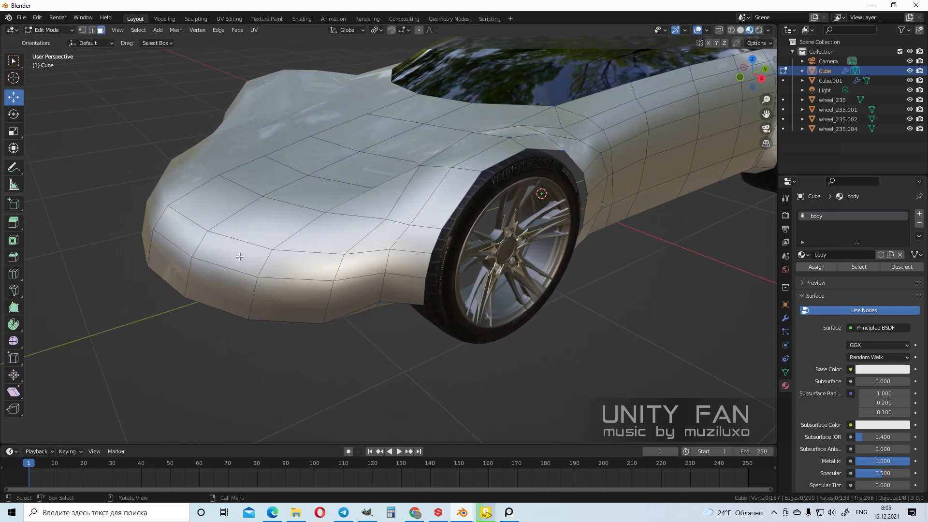
Select the front bumper faces through the mesh in wireframe and separate them from the body as their own object
key(z)
click(304, 320)
mouse_move(379, 314)
middle_down()
mouse_move(335, 292)
mouse_move(407, 313)
mouse_move(414, 292)
middle_up()
mouse_move(414, 292)
mouse_down()
mouse_move(191, 207)
mouse_move(176, 188)
mouse_up()
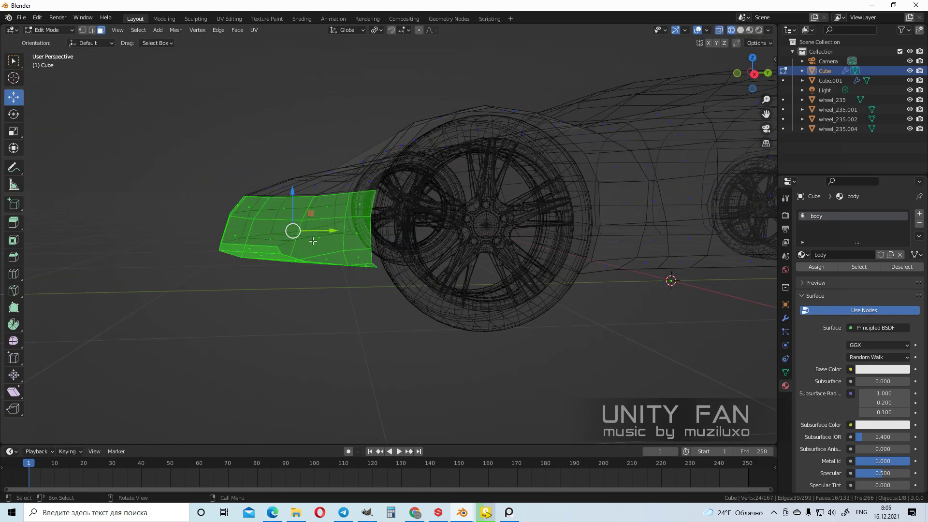
middle_drag(176, 187, 345, 267)
key(z)
click(479, 279)
mouse_move(478, 278)
middle_down()
mouse_move(377, 296)
mouse_move(411, 299)
middle_up()
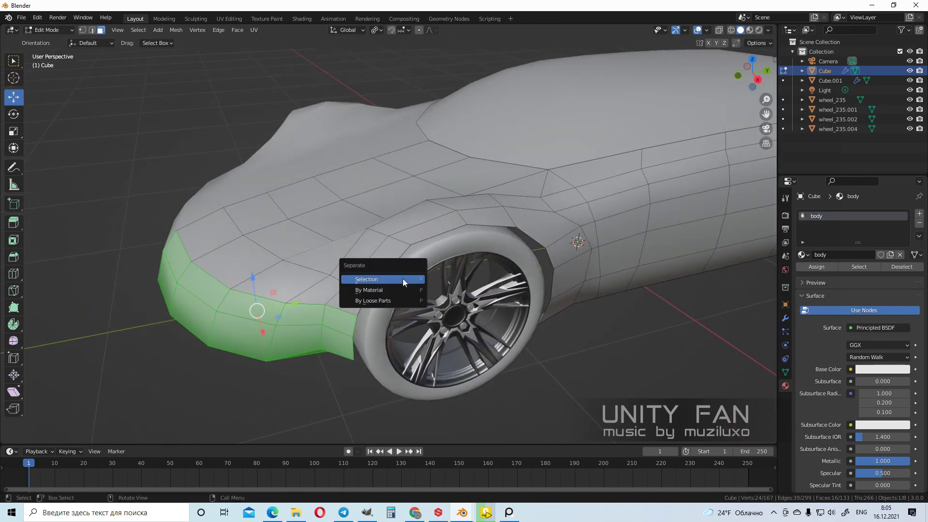
click(403, 279)
key(Tab)
middle_drag(327, 281, 440, 262)
Select all the hood faces between the bumper and the cabin glass and separate them from the body
key(Tab)
middle_drag(454, 318, 427, 322)
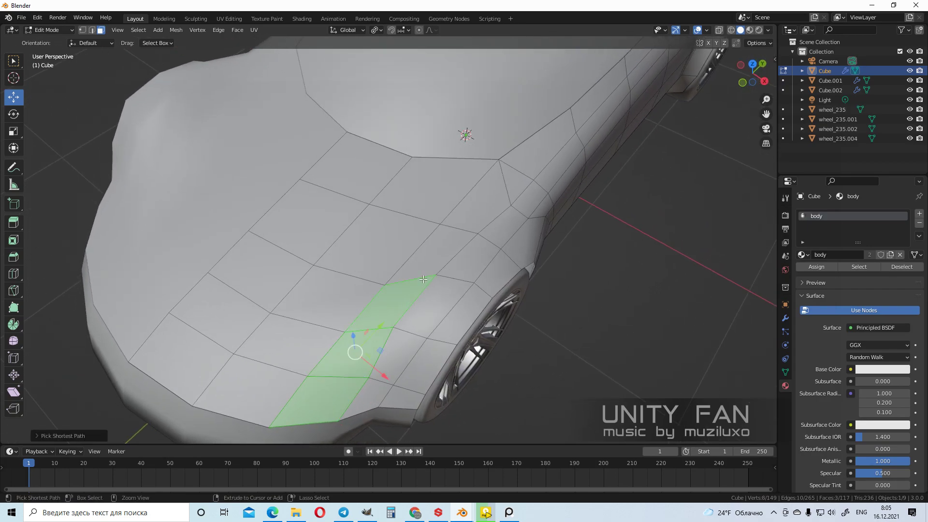
ctrl+click(368, 251)
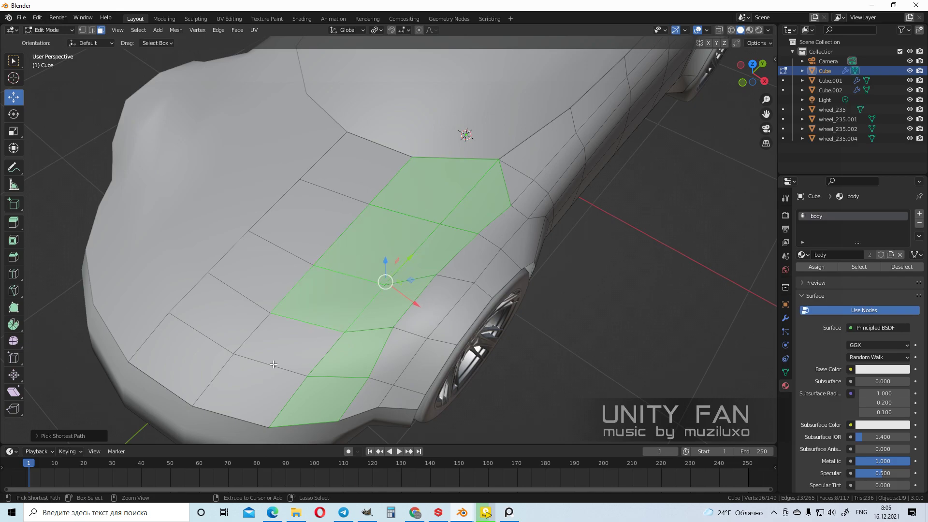
ctrl+click(358, 179)
middle_drag(357, 179, 423, 248)
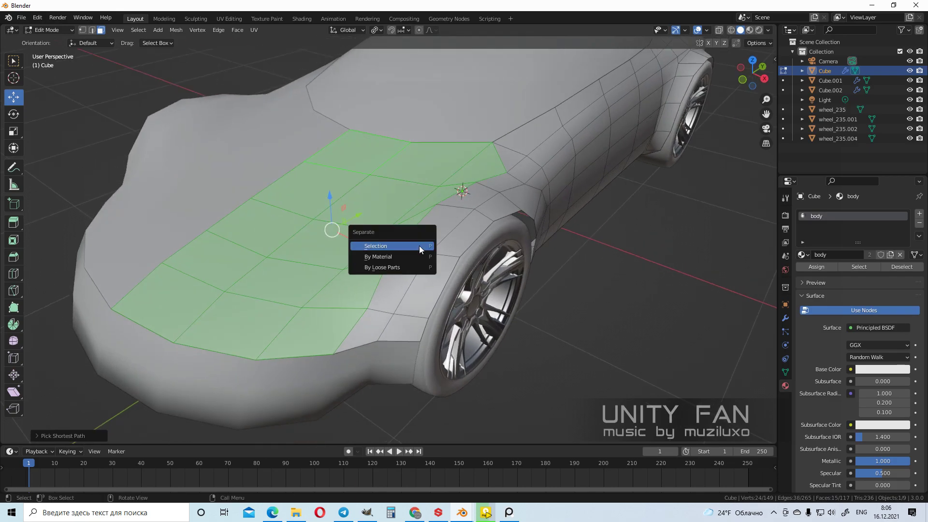
click(419, 246)
key(Tab)
middle_drag(419, 246, 492, 303)
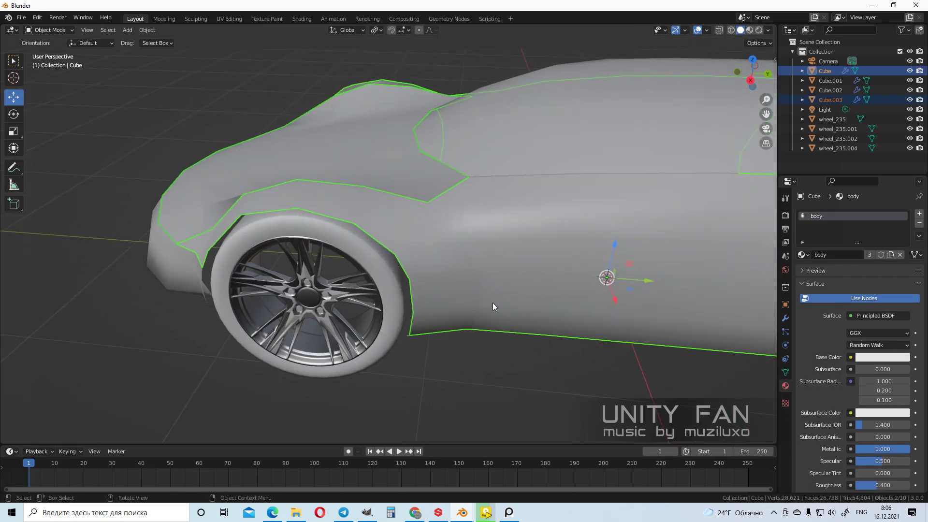
Select the front fender faces around the front wheel arch in wireframe and separate them from the body
key(Tab)
mouse_move(450, 239)
middle_down()
mouse_move(426, 259)
mouse_move(478, 274)
middle_up()
key(shift+z)
drag(466, 363, 372, 231)
middle_drag(372, 232, 486, 314)
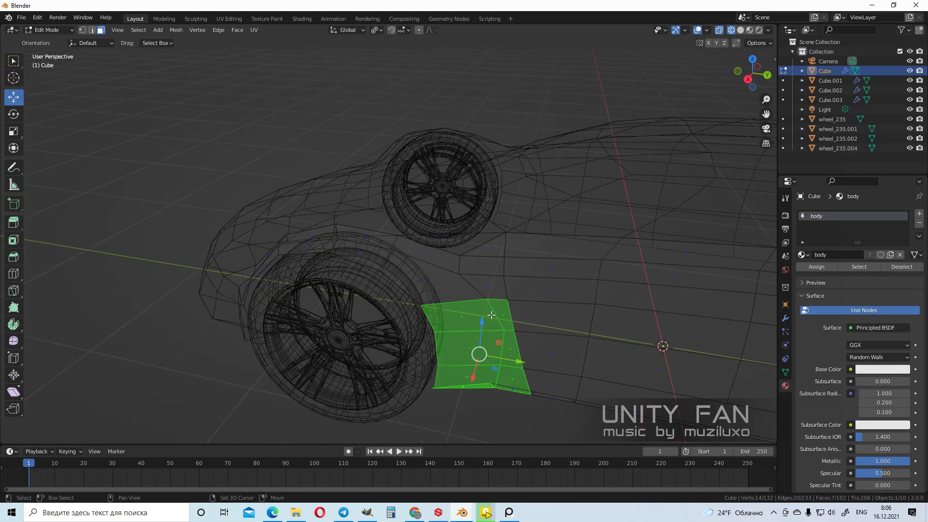
drag(442, 265, 387, 232)
drag(412, 290, 227, 224)
middle_drag(228, 224, 381, 337)
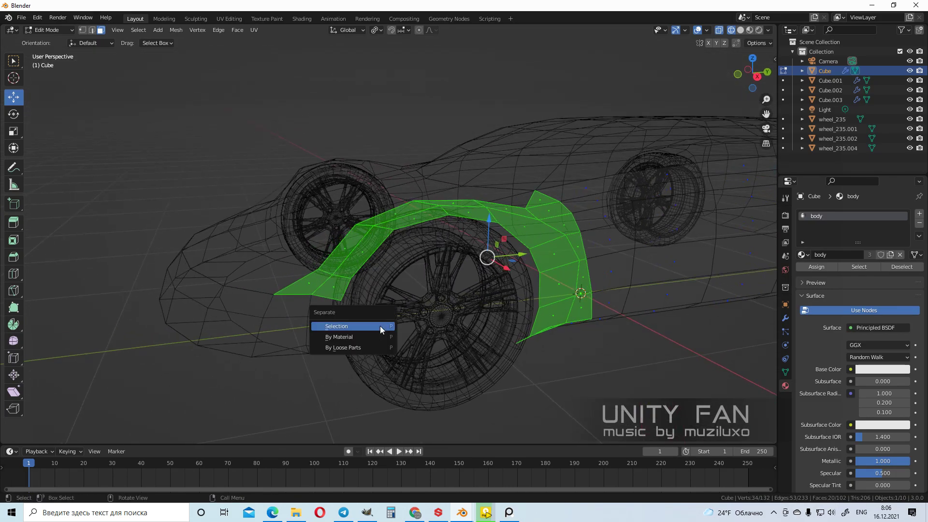
click(380, 326)
key(Tab)
key(shift+z)
mouse_move(416, 315)
middle_down()
mouse_move(449, 286)
mouse_move(538, 305)
middle_up()
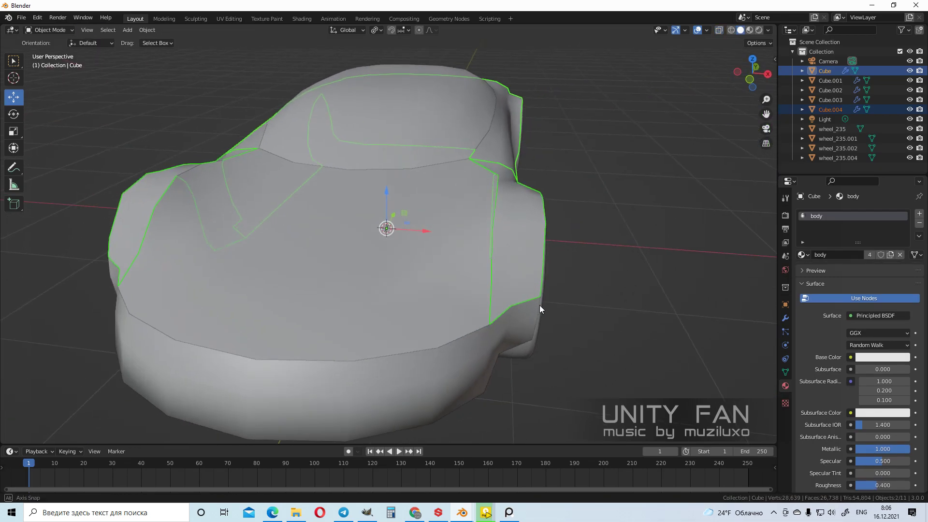
click(622, 308)
middle_drag(622, 309, 503, 314)
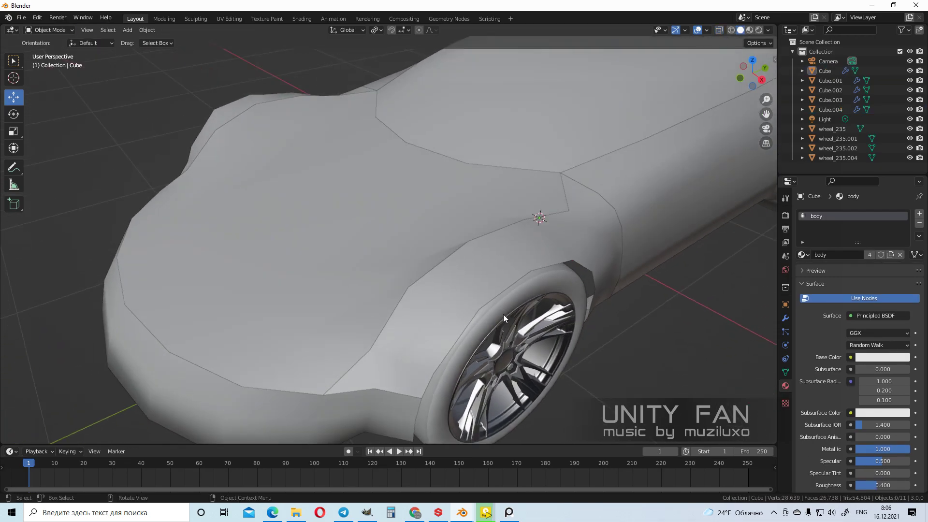
Select the separated front fender and add a Subdivision Surface modifier to it
click(462, 292)
middle_drag(459, 290, 430, 268)
click(412, 268)
click(394, 295)
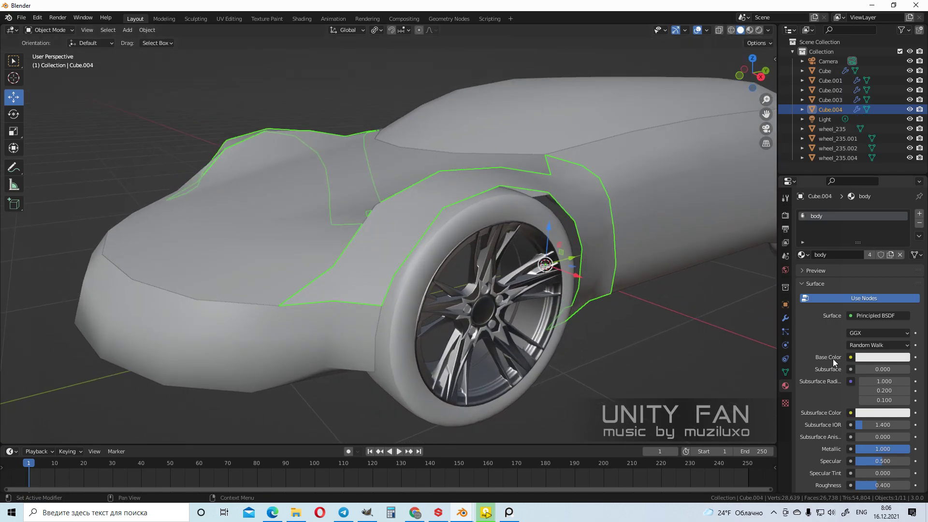
click(785, 318)
middle_drag(614, 284, 583, 302)
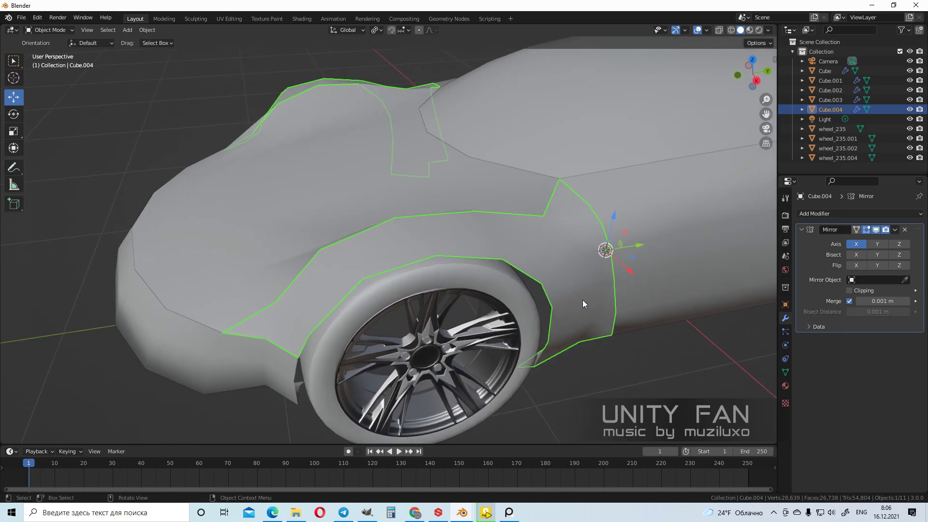
click(889, 215)
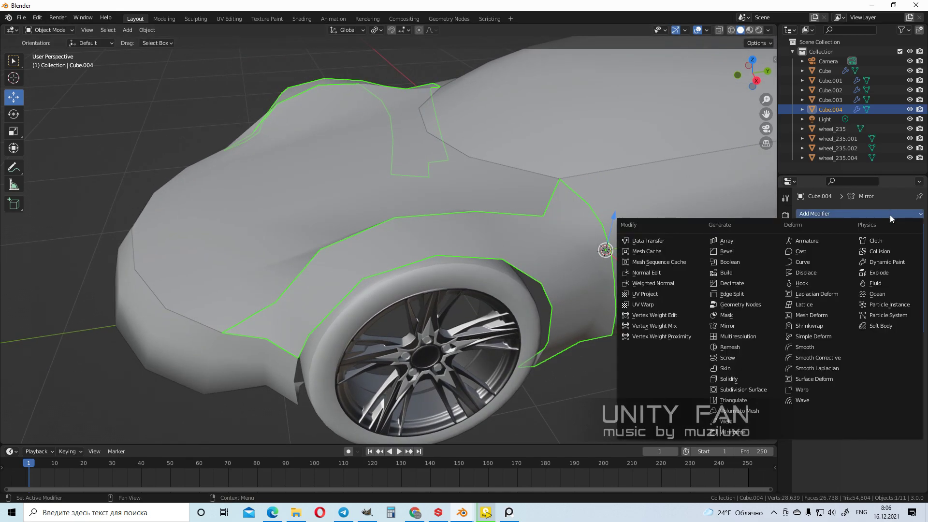
click(746, 388)
scroll(458, 292, down, 3)
middle_drag(458, 291, 421, 304)
scroll(498, 280, up, 2)
middle_drag(490, 306, 534, 298)
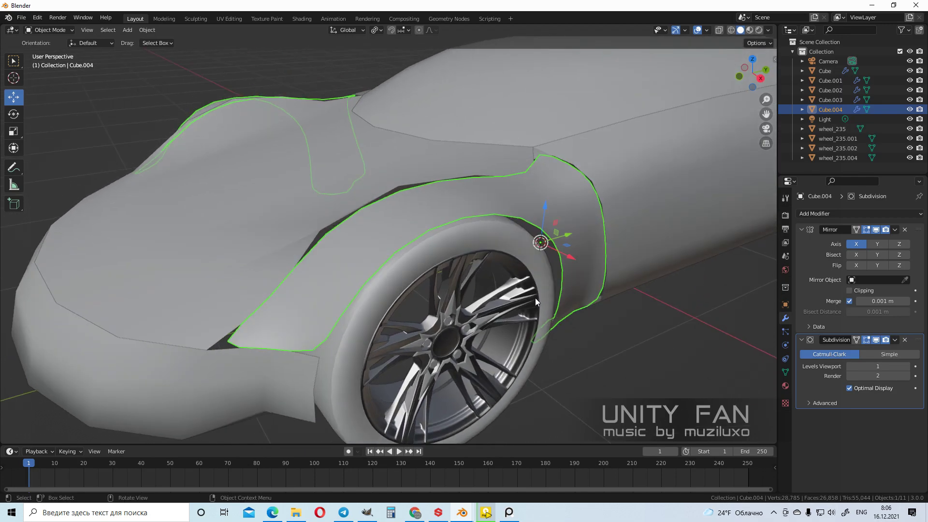
Check the fender's gaps in Material Preview and add a Solidify modifier to it
click(749, 30)
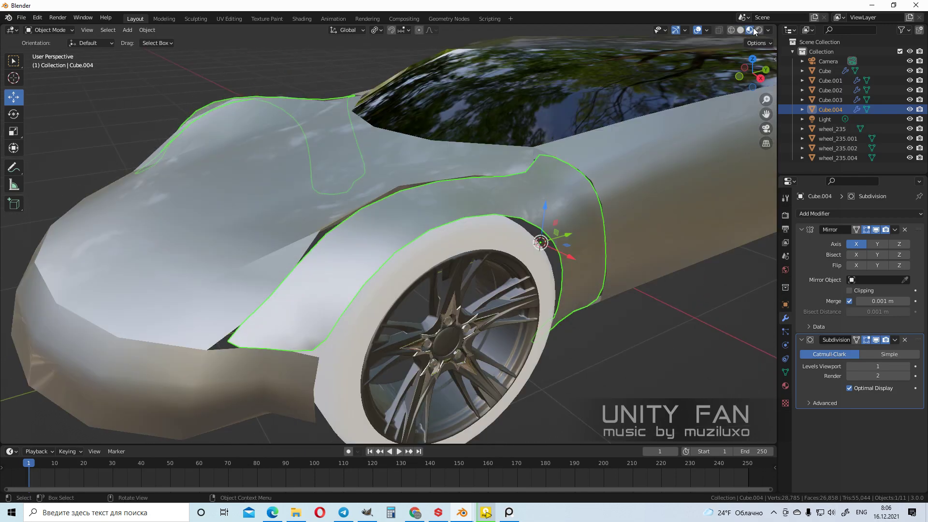
mouse_move(517, 227)
middle_down()
mouse_move(531, 222)
mouse_move(472, 231)
mouse_move(499, 240)
mouse_move(517, 234)
mouse_move(465, 260)
middle_up()
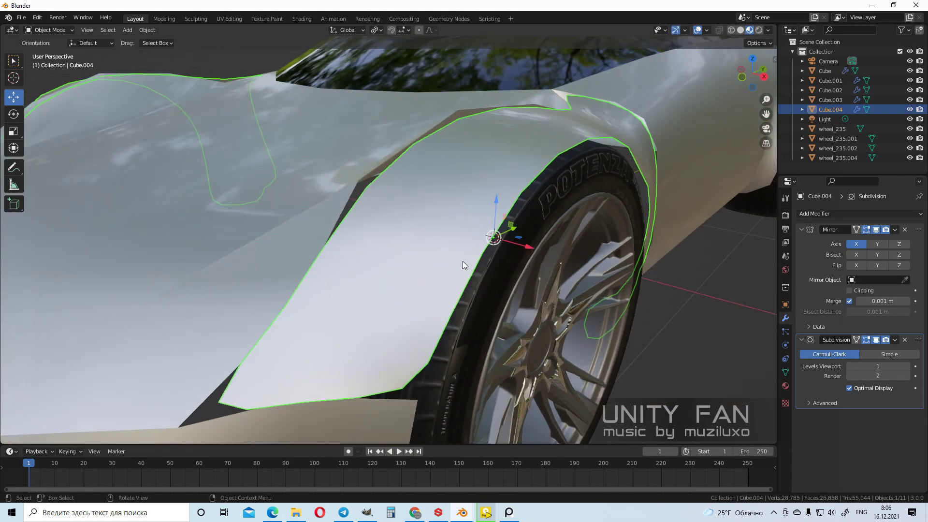
middle_drag(472, 216, 512, 270)
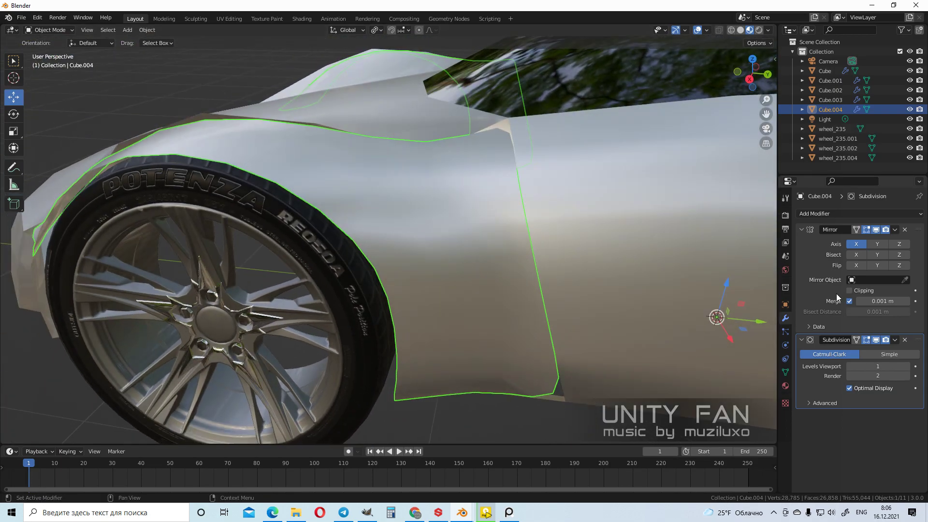
click(876, 213)
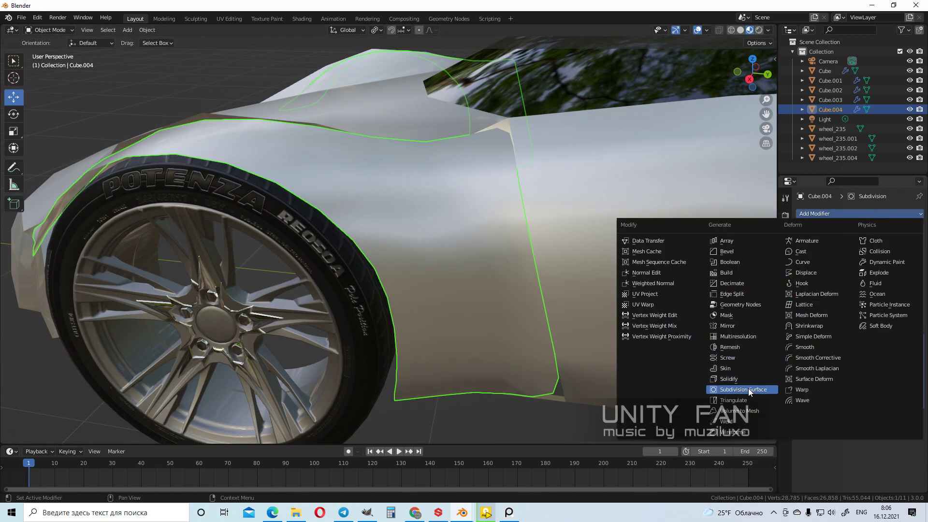
click(733, 379)
middle_drag(504, 312, 458, 353)
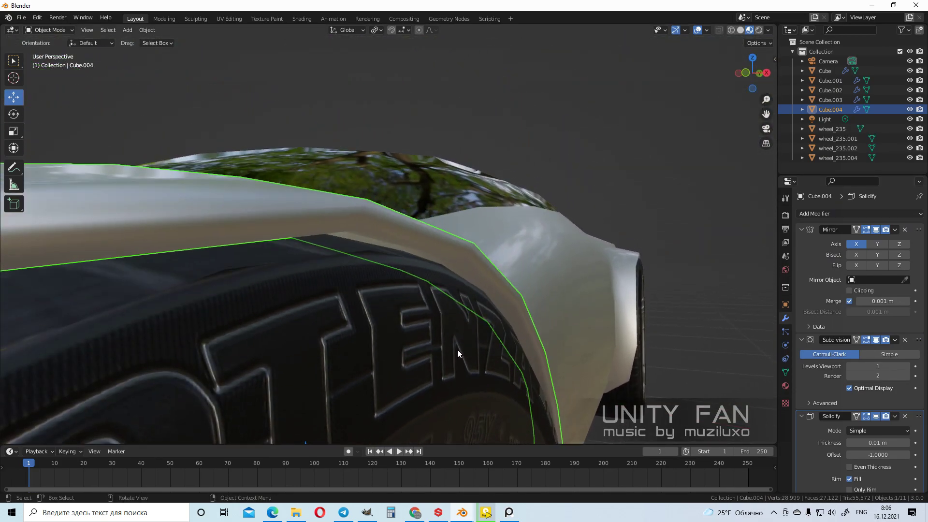
Switch the viewport to solid display and shade the front fender flat
click(741, 30)
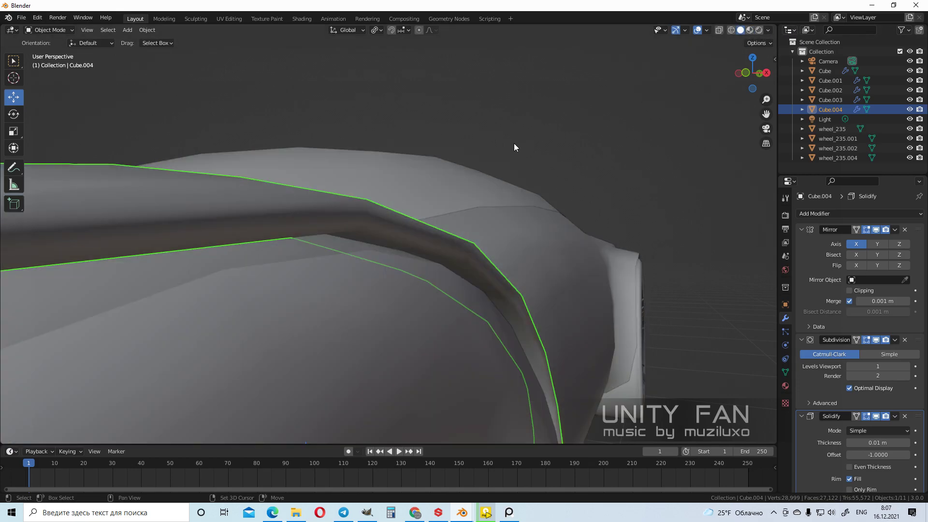
right_click(251, 248)
click(243, 257)
middle_drag(374, 246, 391, 221)
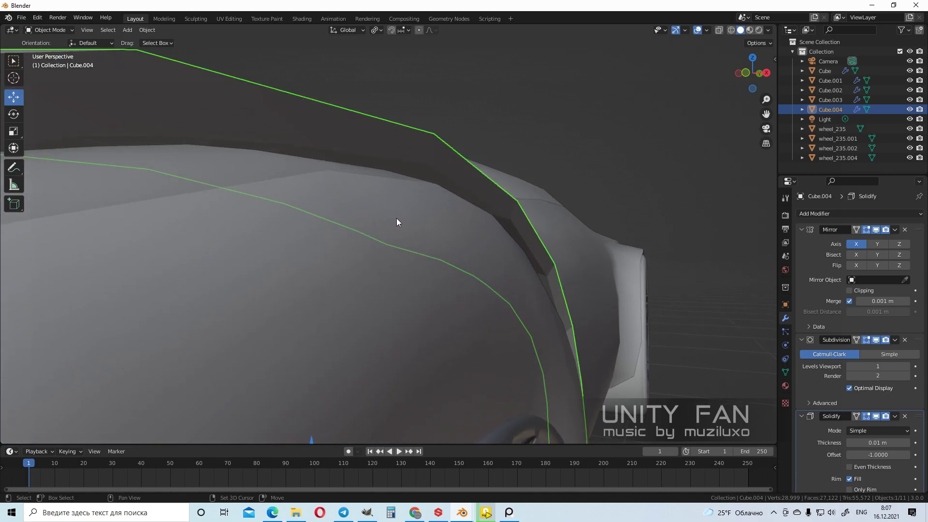
Isolate the front fender by hiding every other object in the scene
scroll(406, 232, down, 5)
scroll(435, 227, up, 1)
middle_drag(454, 211, 484, 231)
scroll(477, 233, up, 2)
scroll(410, 213, up, 4)
scroll(407, 228, down, 3)
middle_drag(437, 245, 441, 245)
scroll(434, 248, up, 2)
scroll(451, 250, down, 3)
scroll(442, 245, up, 3)
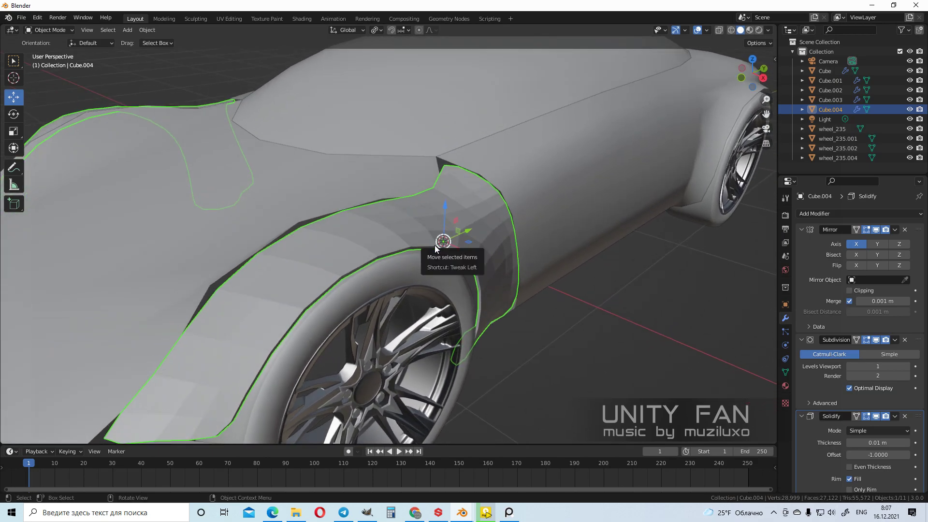
scroll(434, 245, up, 2)
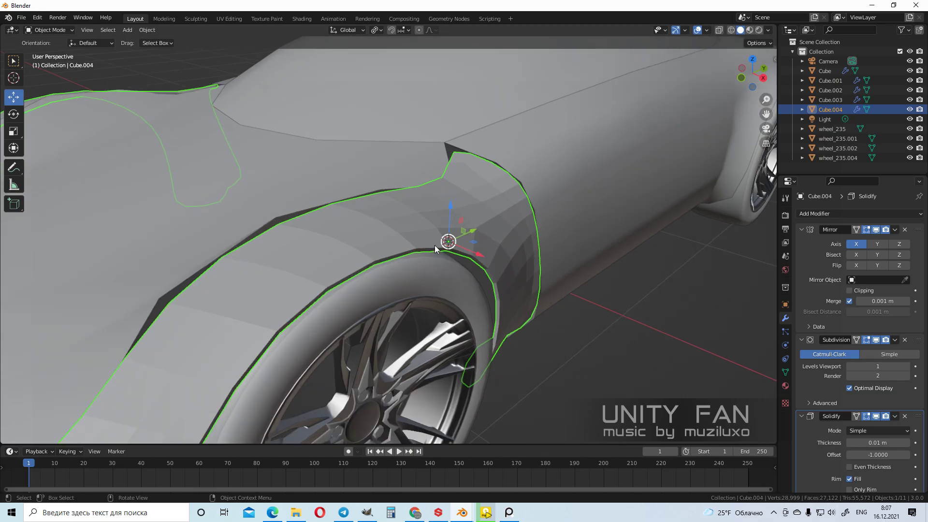
key(shift+h)
middle_drag(454, 264, 497, 265)
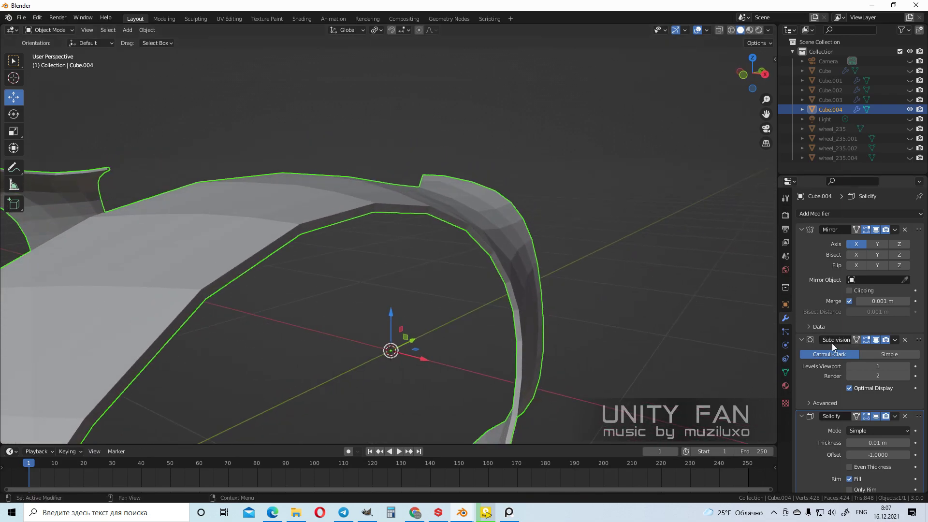
Toggle the Solidify modifier's viewport display off and on to compare the fender's edge with and without thickness
scroll(831, 343, down, 4)
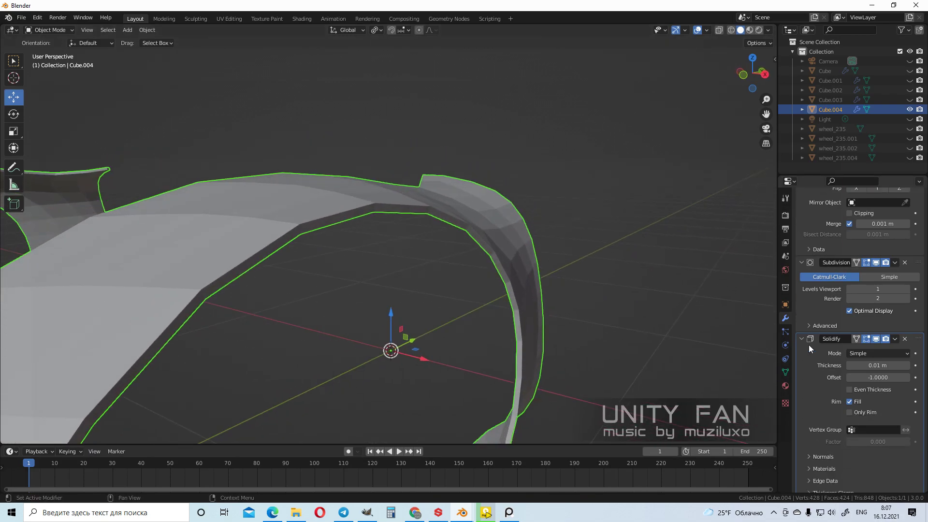
click(875, 339)
click(875, 338)
click(875, 338)
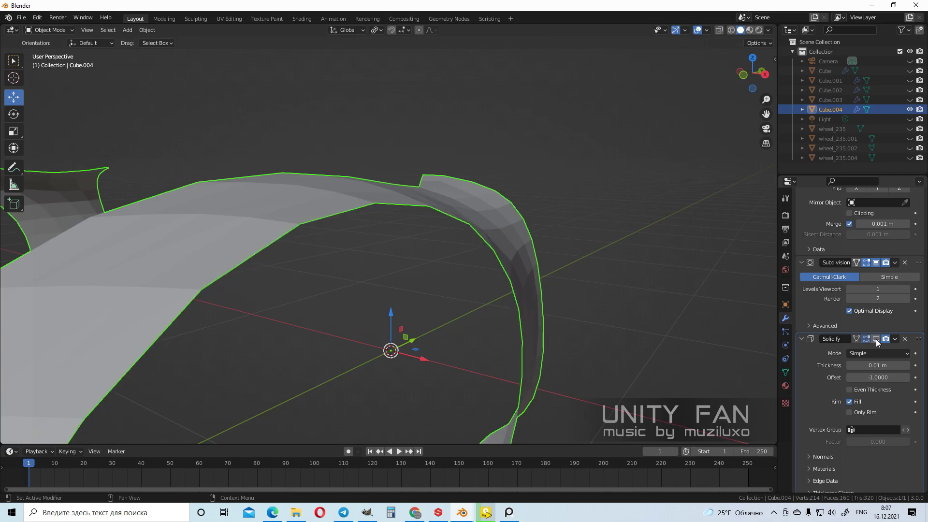
click(875, 339)
click(876, 338)
scroll(487, 259, up, 2)
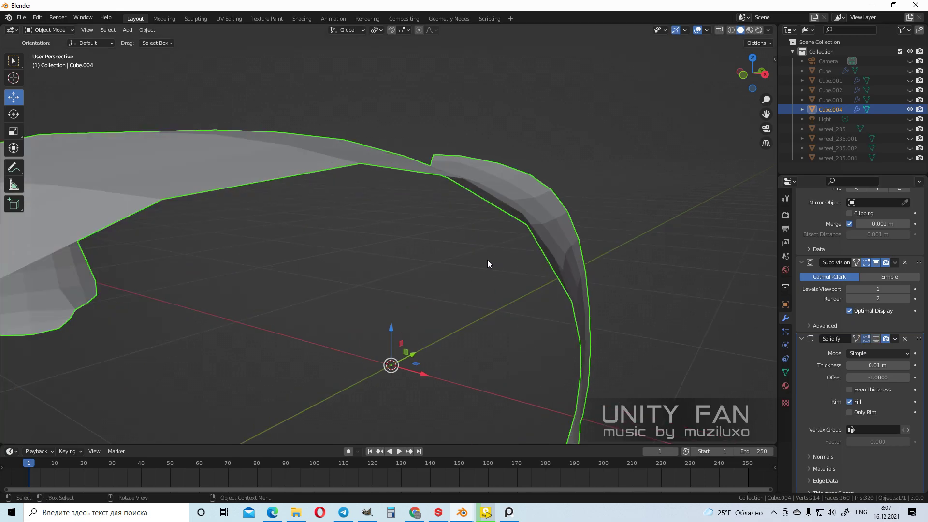
middle_drag(498, 256, 521, 299)
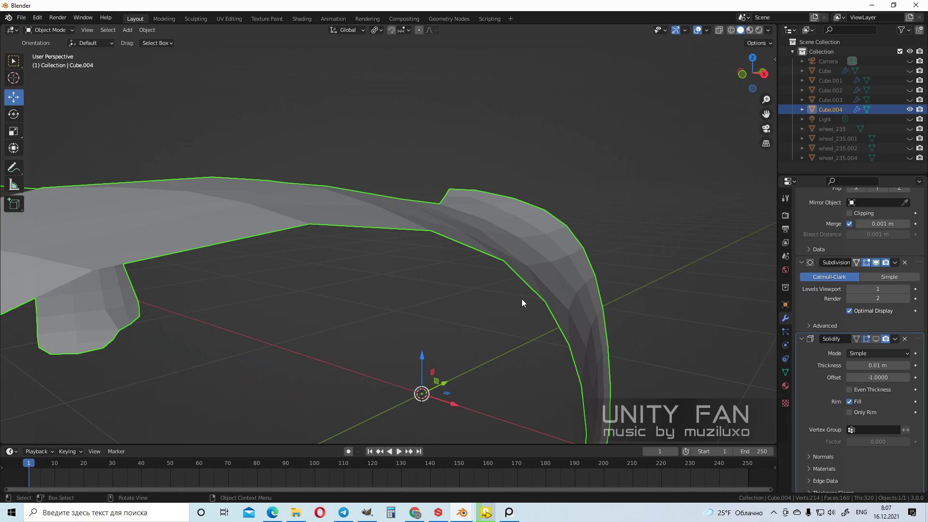
scroll(521, 300, up, 1)
click(875, 340)
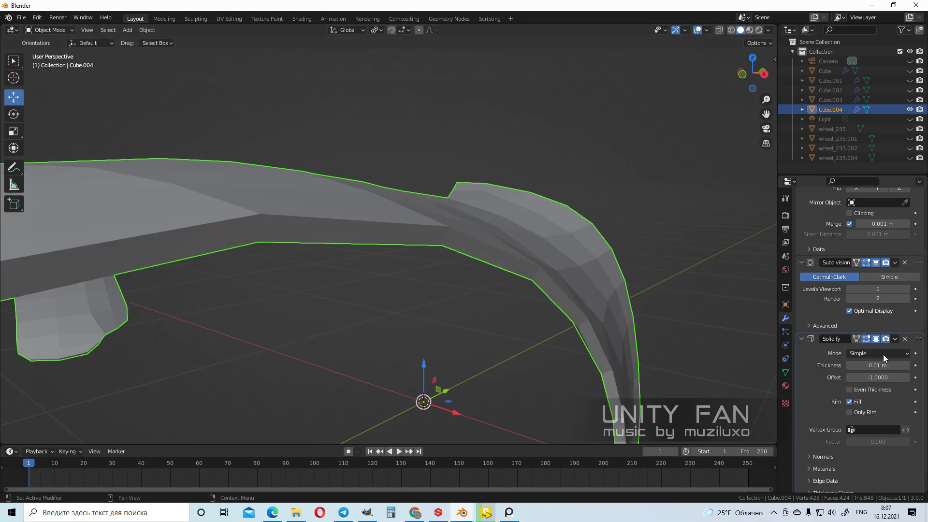
Set the fender's Solidify thickness to 0.004 m
mouse_move(889, 367)
mouse_down()
mouse_move(870, 367)
mouse_move(884, 367)
mouse_move(870, 367)
mouse_move(880, 378)
mouse_up()
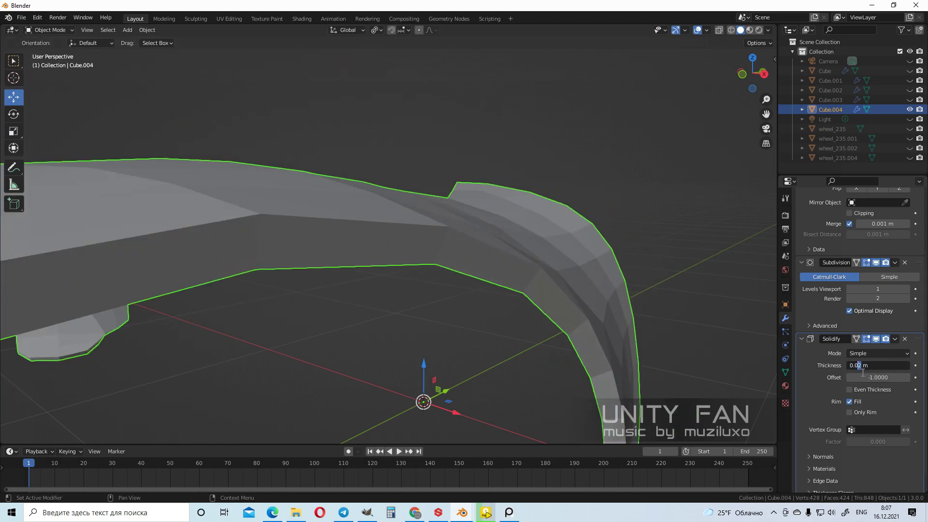
key(Return)
middle_drag(499, 290, 445, 228)
Shade the thickened front fender smooth
right_click(439, 220)
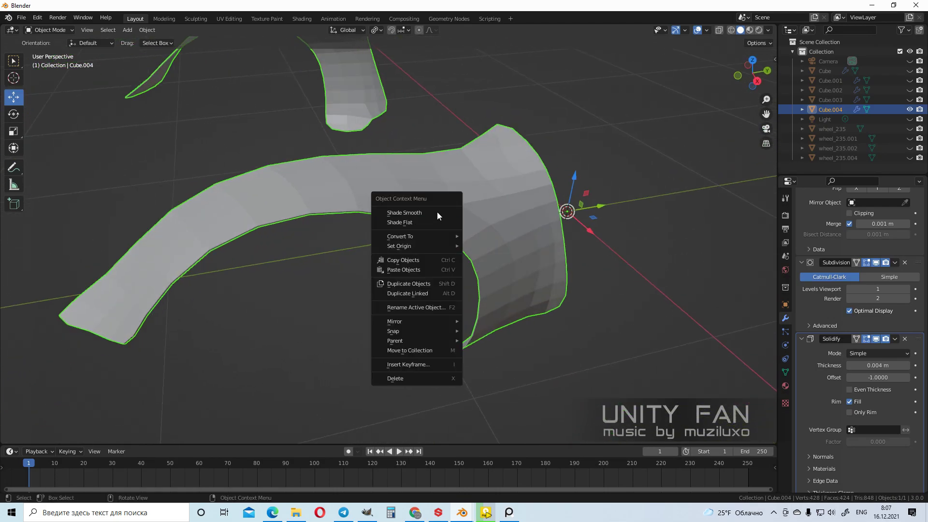
click(437, 213)
click(412, 301)
middle_drag(412, 301, 465, 243)
click(481, 280)
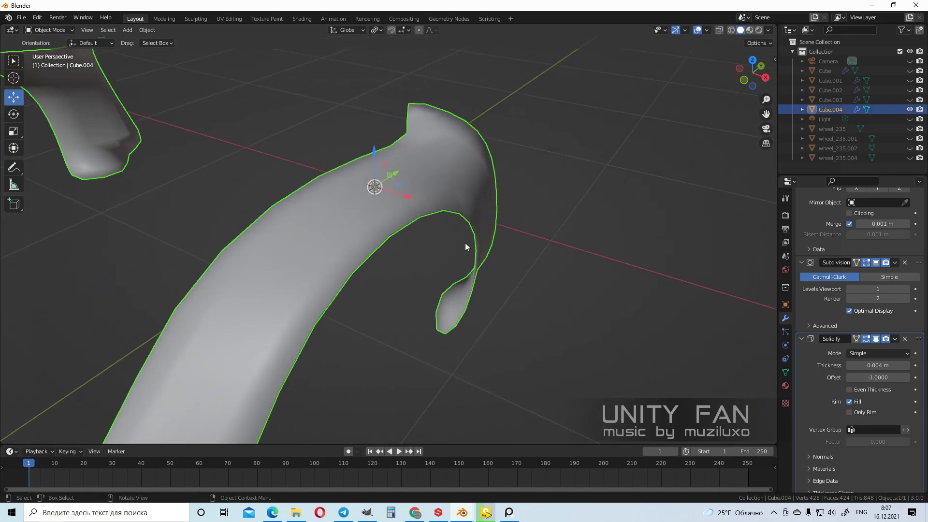
Switch the viewport to Material Preview and inspect the fender's reflections around the wheel arch
click(750, 30)
click(567, 266)
mouse_move(567, 265)
middle_down()
mouse_move(484, 266)
mouse_move(490, 304)
mouse_move(433, 292)
mouse_move(528, 275)
mouse_move(518, 246)
mouse_move(446, 232)
mouse_move(460, 247)
mouse_move(532, 253)
mouse_move(509, 298)
mouse_move(406, 217)
mouse_move(356, 196)
mouse_move(350, 178)
mouse_move(404, 233)
mouse_move(358, 256)
mouse_move(358, 300)
mouse_move(445, 303)
mouse_move(510, 258)
mouse_move(424, 248)
mouse_move(434, 259)
mouse_move(459, 182)
mouse_move(364, 240)
mouse_move(444, 208)
mouse_move(406, 241)
mouse_move(418, 212)
middle_up()
click(390, 197)
Knife-cut a line close along the fender's hood-side border in the mesh, from the front tip toward the rear
key(Tab)
scroll(456, 196, down, 5)
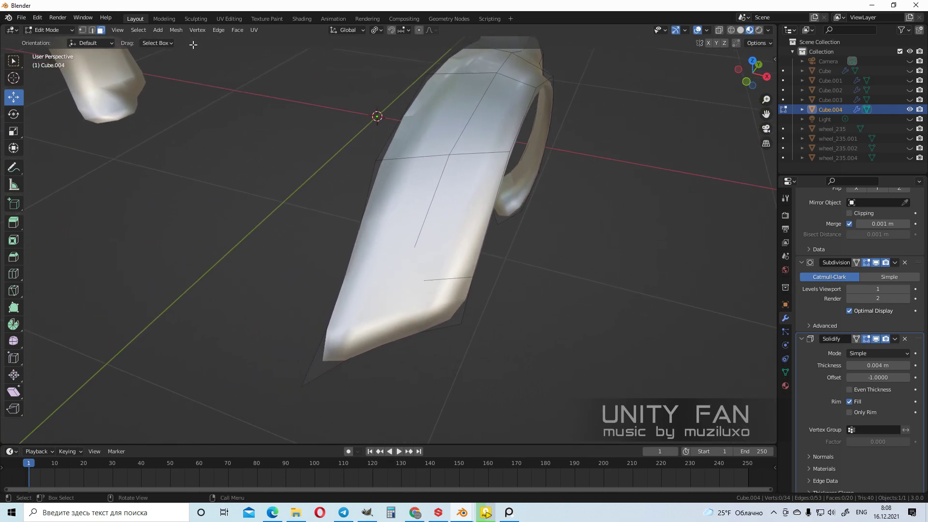
scroll(357, 243, up, 2)
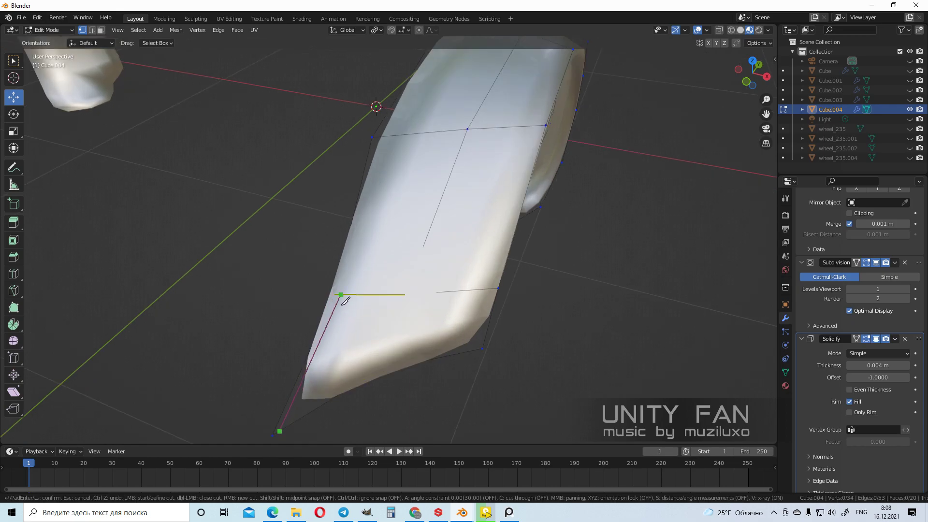
middle_drag(345, 300, 370, 264)
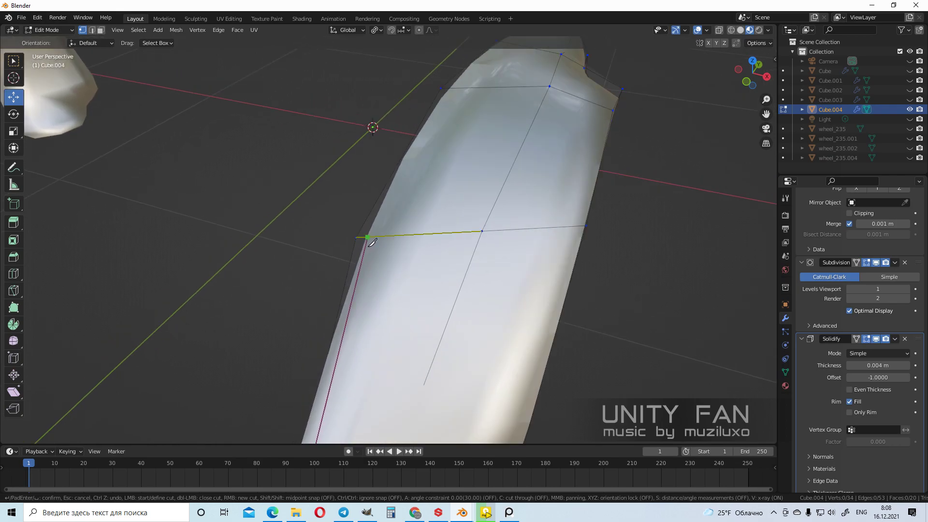
middle_drag(393, 235, 386, 335)
middle_drag(401, 273, 481, 263)
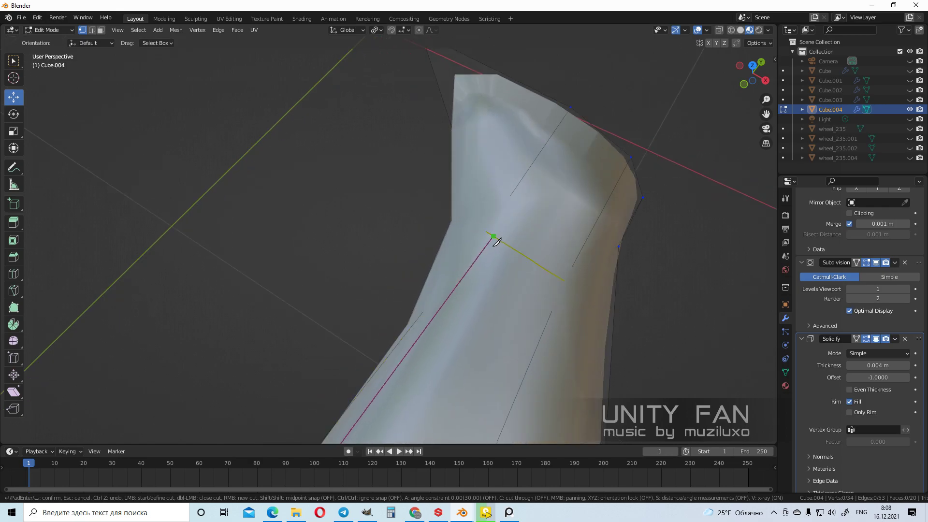
Finish the knife cut along the fender's upper edge, ending at the pointed rear corner
click(495, 219)
middle_drag(497, 219, 494, 277)
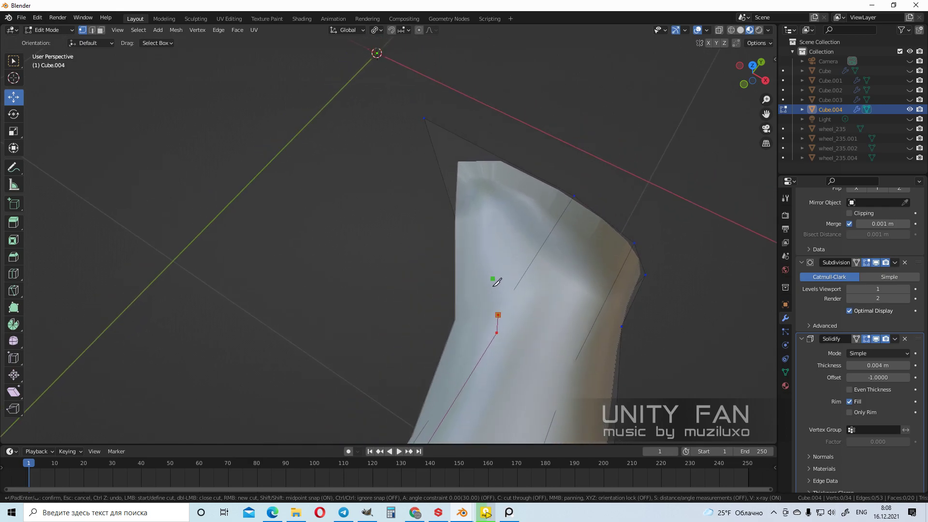
click(437, 130)
key(Return)
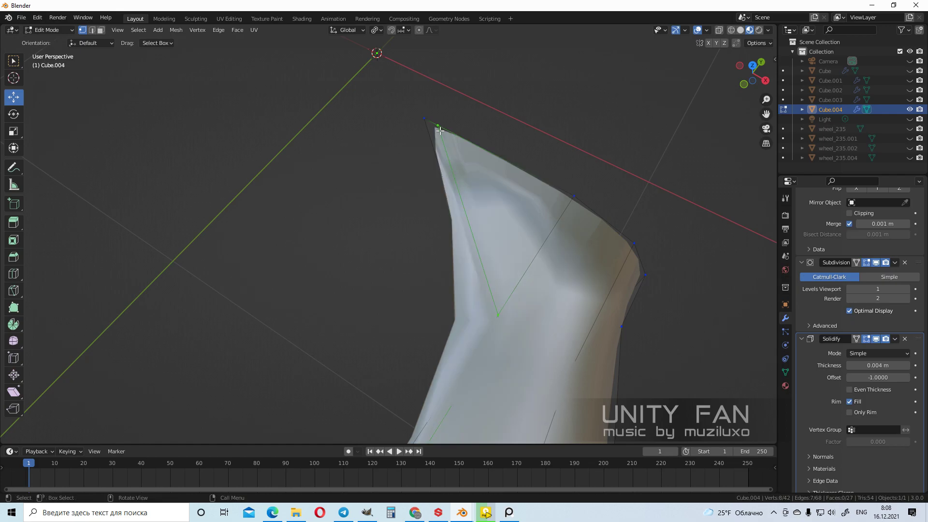
scroll(437, 130, down, 3)
middle_drag(546, 314, 610, 343)
Return to Object Mode, set the Subdivision modifier's viewport levels to 2, and deselect the fender
key(Tab)
scroll(493, 263, up, 3)
scroll(609, 343, up, 4)
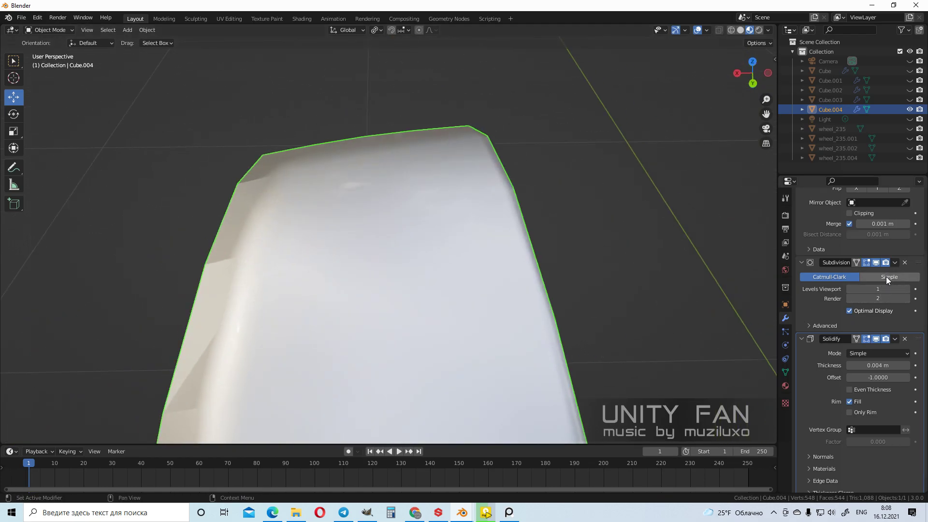
click(907, 289)
middle_drag(602, 277, 403, 233)
click(602, 341)
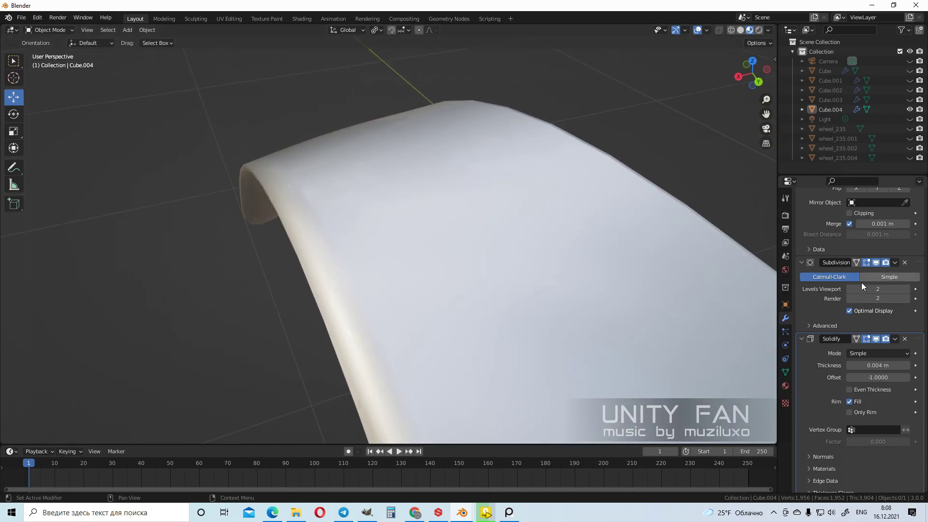
Try placing the Solidify modifier above Subdivision in the fender's stack, and restore the original order
scroll(864, 283, up, 2)
middle_drag(601, 253, 409, 252)
key(Tab)
middle_drag(525, 258, 564, 245)
middle_drag(466, 223, 417, 248)
key(Tab)
drag(917, 380, 918, 302)
middle_drag(711, 282, 572, 213)
scroll(910, 311, down, 3)
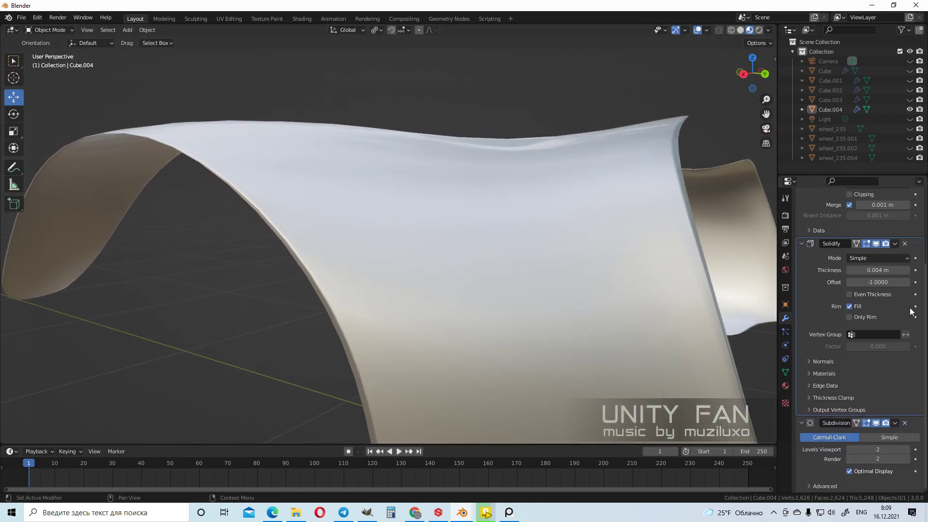
drag(921, 248, 917, 353)
In Edit Mode, knife-cut a supporting edge close to the fender's rear edge, from the pointed upper corner down to the lower corner
middle_drag(472, 232, 448, 245)
key(Tab)
scroll(444, 246, up, 3)
key(k)
middle_drag(451, 204, 464, 207)
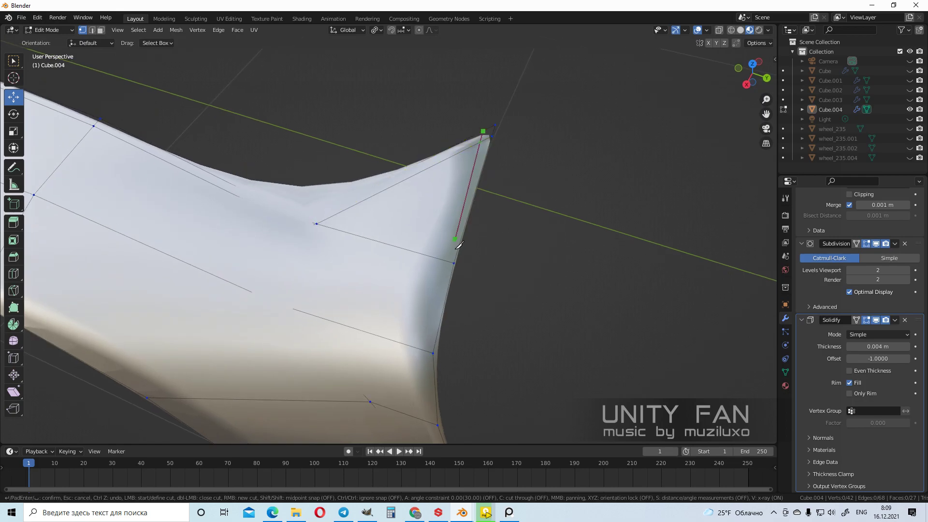
middle_drag(452, 265, 460, 227)
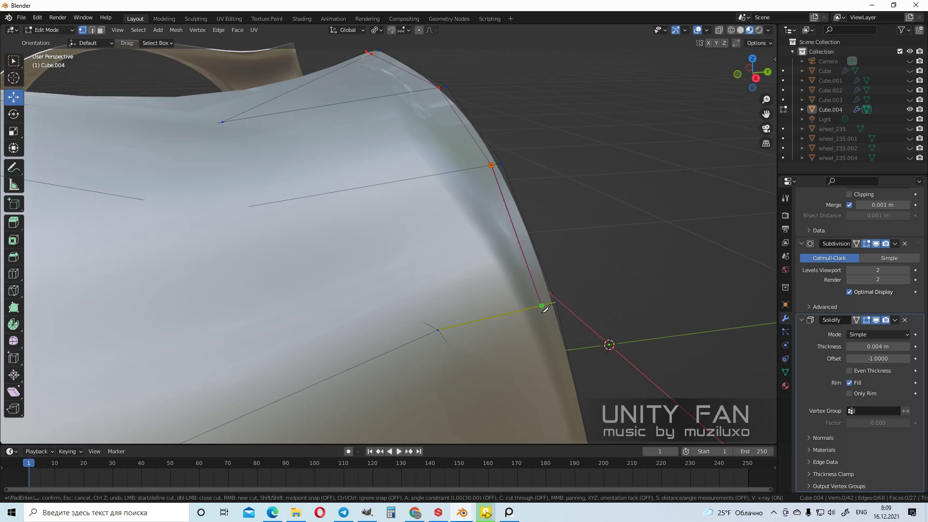
scroll(546, 311, up, 3)
mouse_move(497, 260)
middle_down()
mouse_move(507, 325)
mouse_move(452, 245)
mouse_move(466, 256)
middle_up()
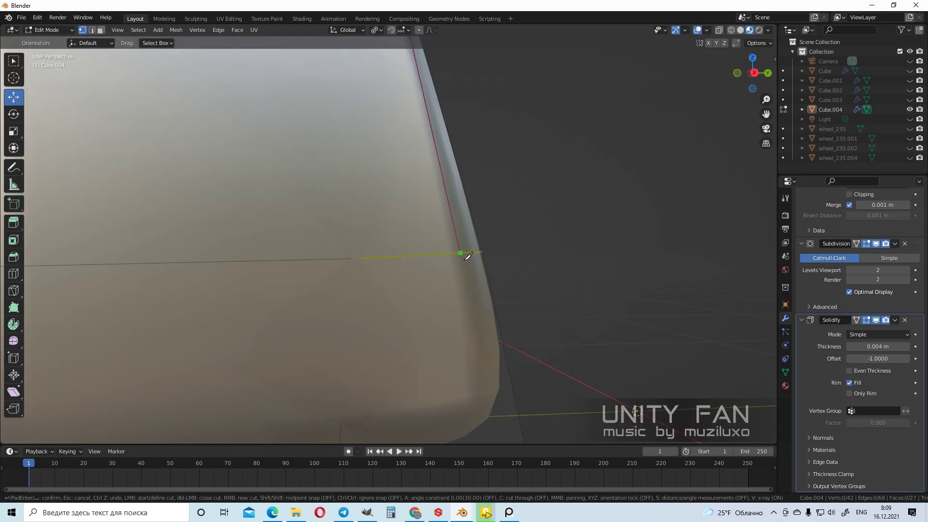
click(470, 253)
shift+middle_drag(489, 327, 497, 311)
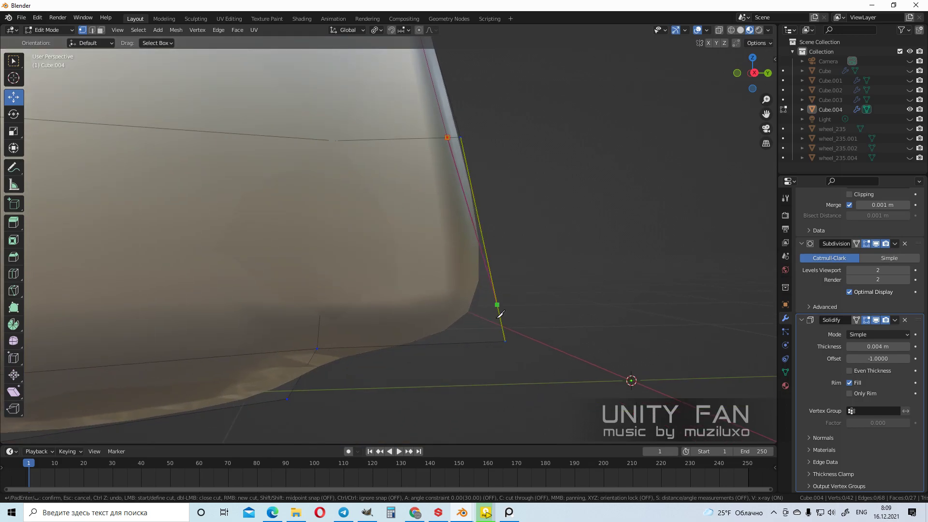
click(491, 341)
key(Return)
Knife-cut a supporting edge from the lower rear corner along the notch and down its short vertical side to the bottom edge
middle_drag(493, 342, 397, 249)
scroll(405, 253, up, 2)
key(k)
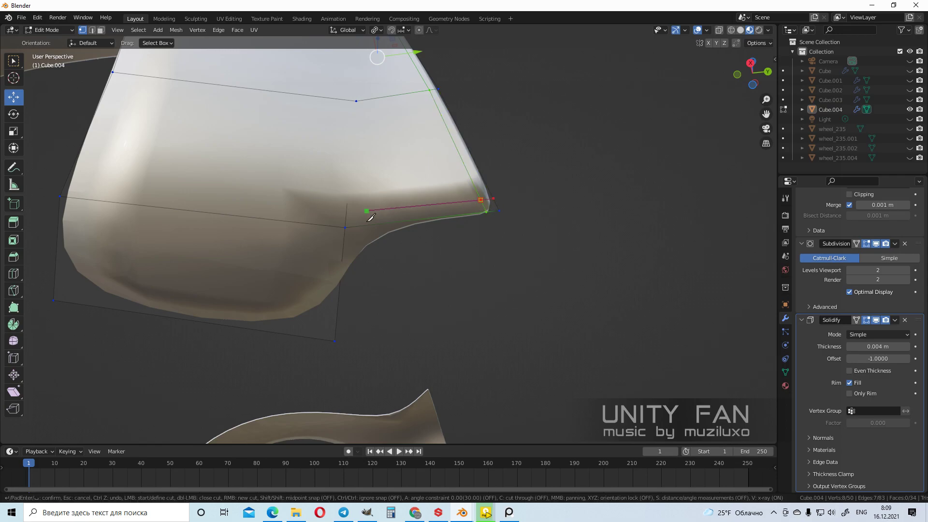
click(323, 340)
key(Return)
middle_drag(326, 332, 393, 319)
scroll(387, 327, up, 3)
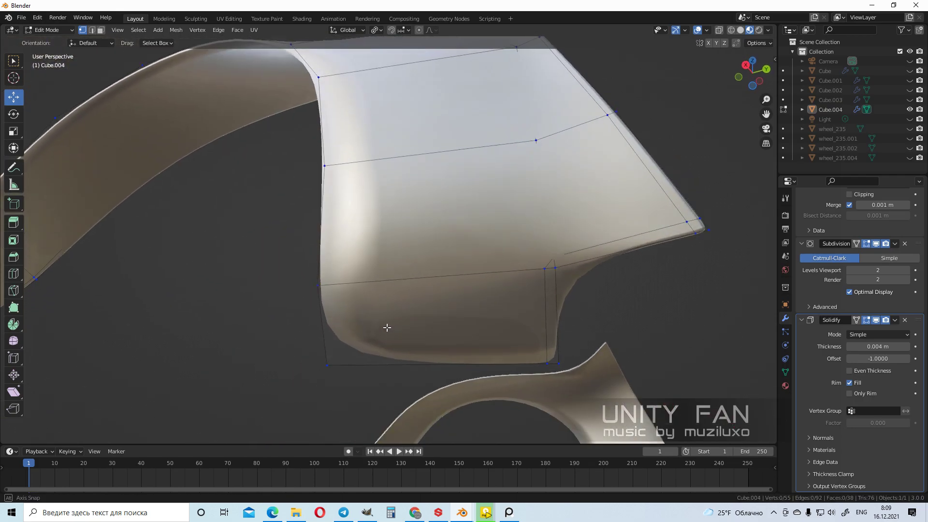
key(k)
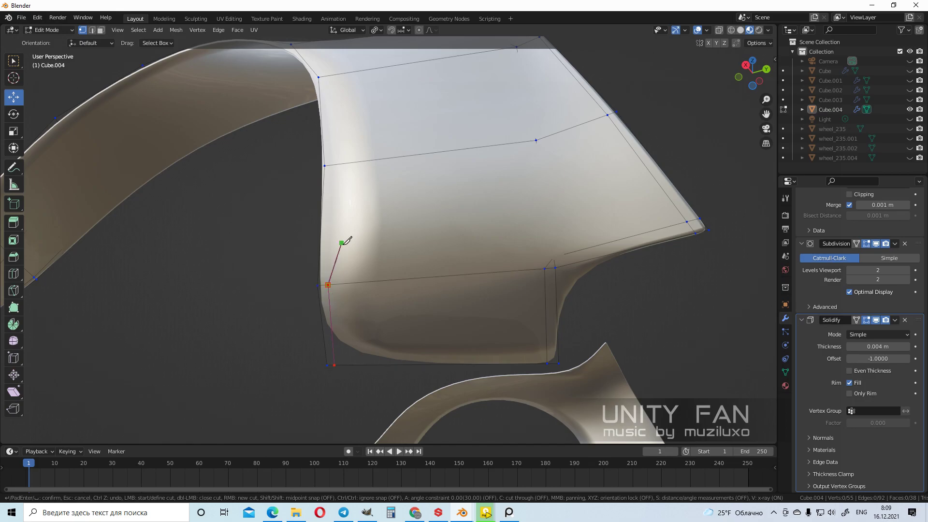
scroll(373, 286, down, 3)
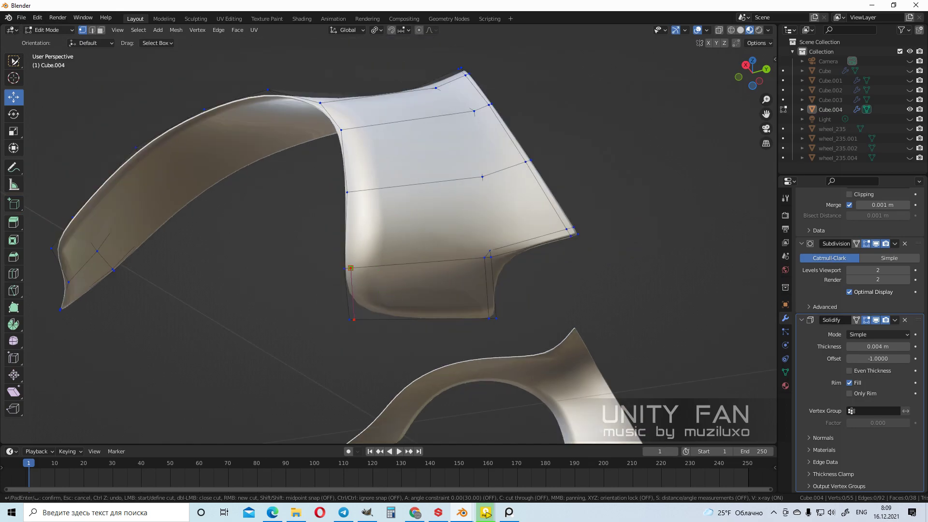
key(Escape)
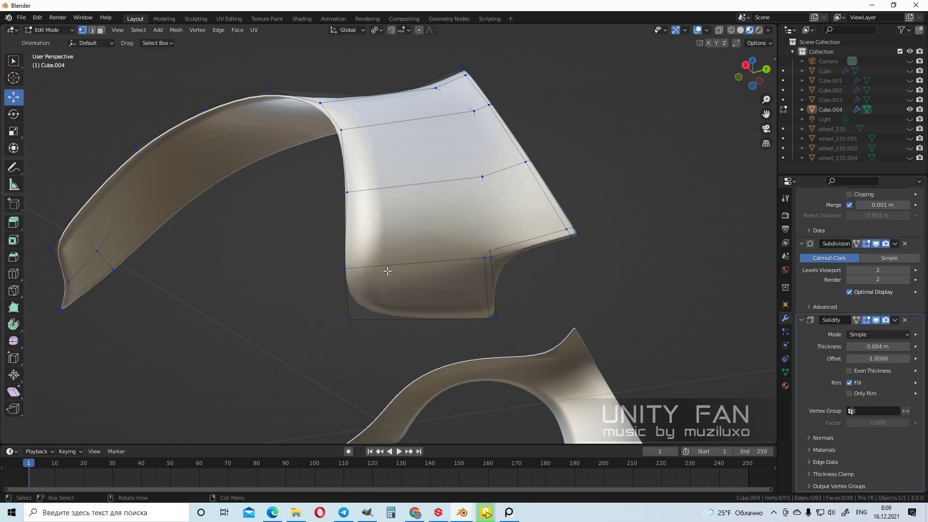
Add a single loop cut along the fender's wheel arch and slide it close to the arch edge
scroll(372, 279, up, 3)
click(14, 277)
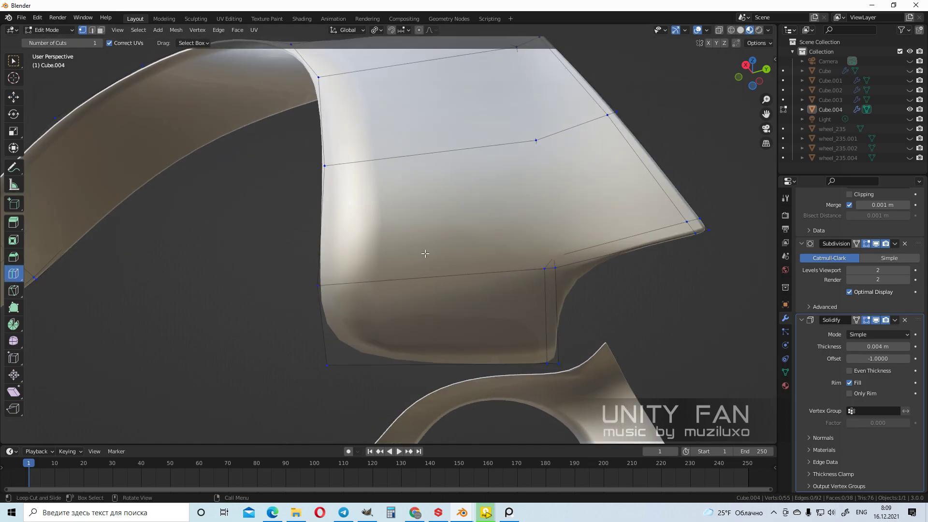
shift+middle_drag(372, 237, 409, 289)
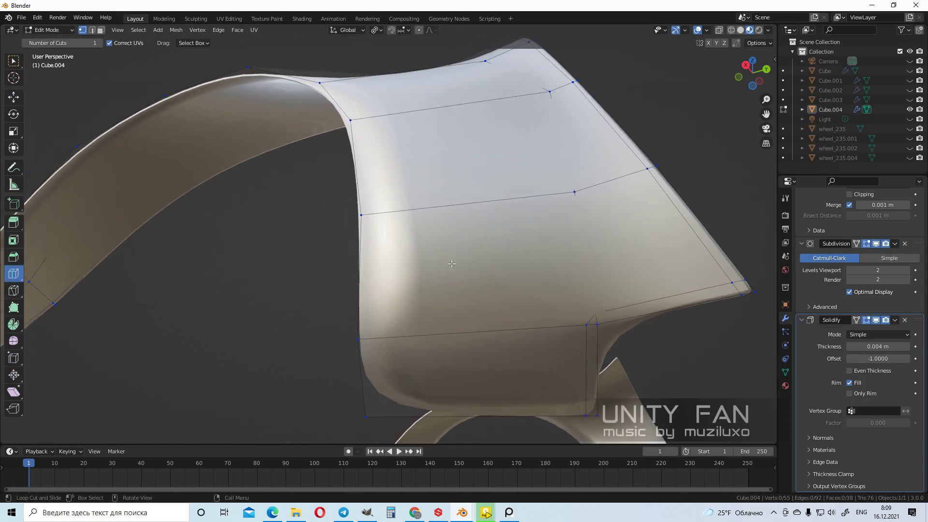
drag(455, 189, 397, 180)
middle_drag(397, 180, 458, 214)
shift+middle_drag(457, 214, 527, 152)
drag(400, 189, 415, 210)
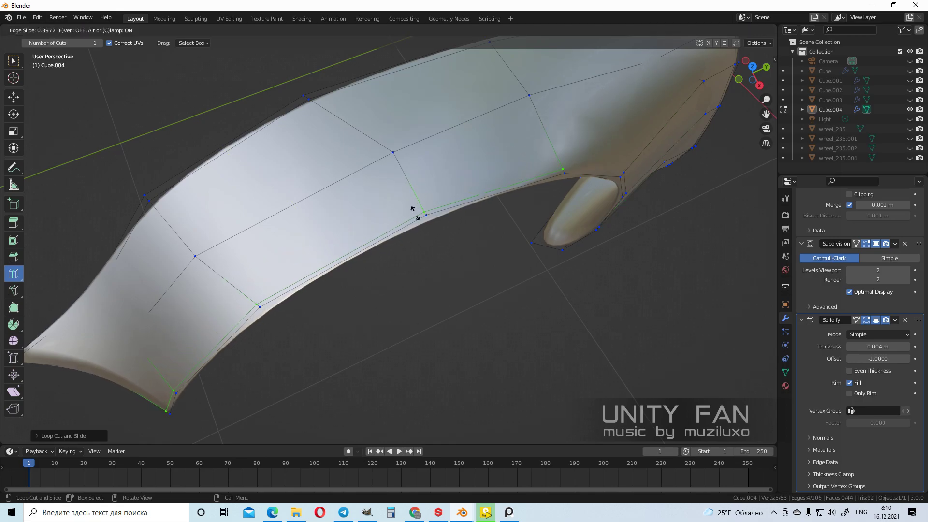
click(415, 212)
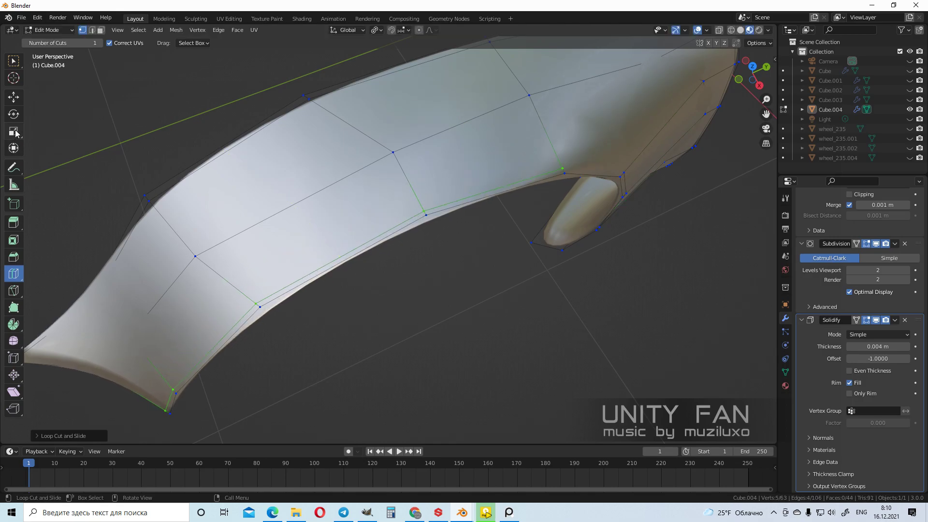
Select the two end vertices of the gap in the new wheel-arch edge line and connect them with an edge
click(16, 64)
middle_drag(497, 279, 377, 246)
scroll(365, 239, up, 2)
shift+middle_drag(418, 288, 390, 216)
click(352, 160)
middle_drag(353, 159, 432, 254)
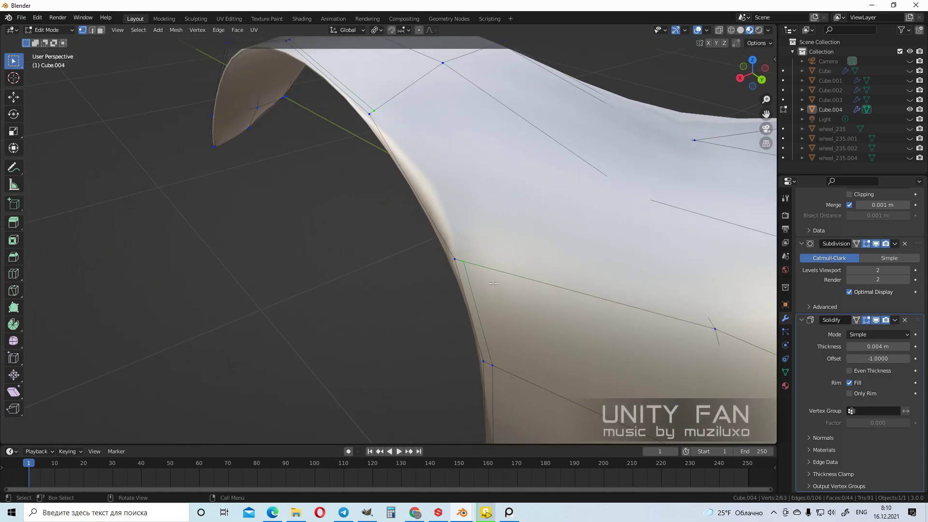
key(j)
Knife-cut the wheel-arch supporting edge onward through the lower rear section to the fender's bottom edge
scroll(454, 305, down, 4)
middle_drag(454, 305, 473, 258)
shift+middle_drag(526, 315, 429, 298)
scroll(463, 269, up, 2)
scroll(429, 299, up, 1)
key(k)
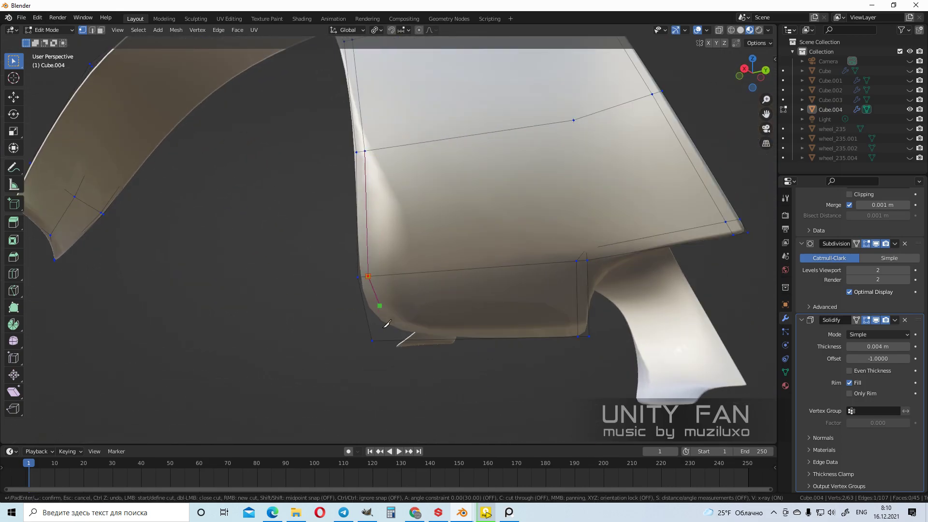
key(Return)
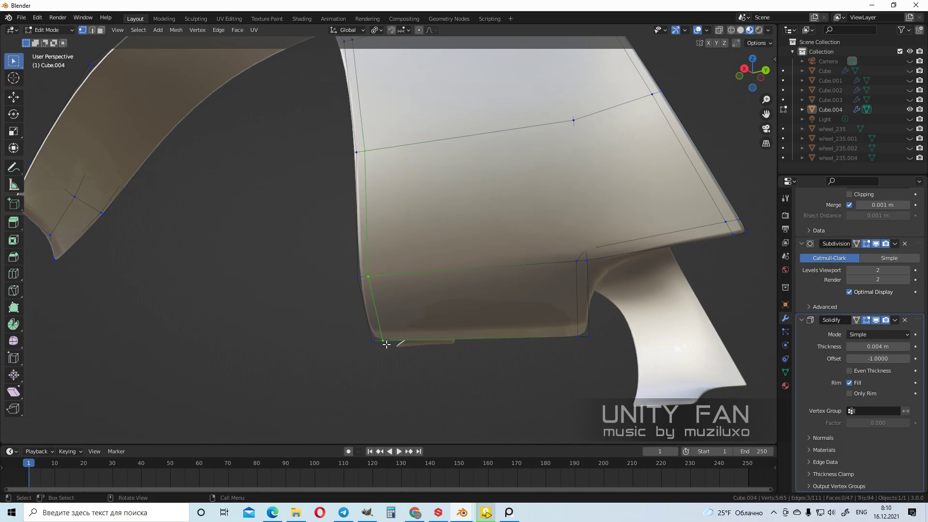
Knife-cut a supporting edge just above the bottom edge of the fender's lower rear section, across its full width
scroll(392, 339, down, 4)
middle_drag(396, 333, 364, 293)
scroll(356, 282, up, 3)
scroll(365, 295, up, 2)
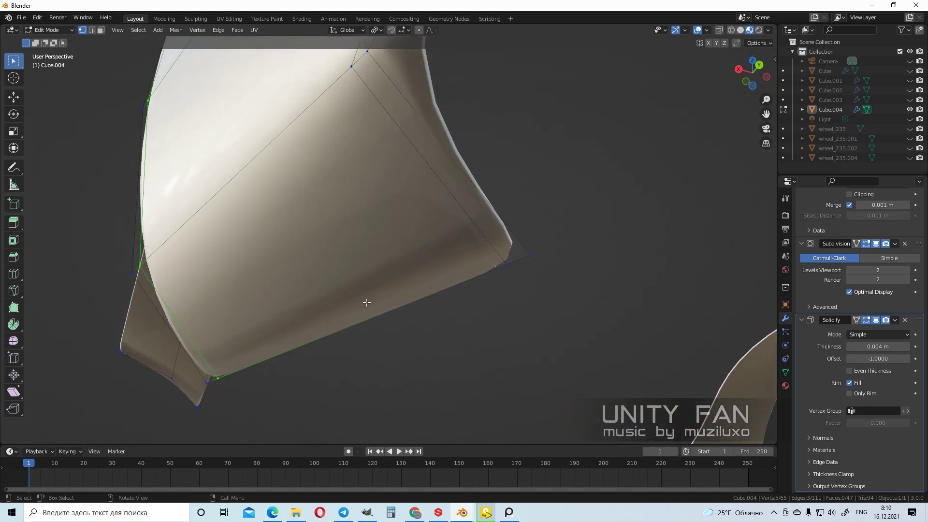
key(k)
click(205, 375)
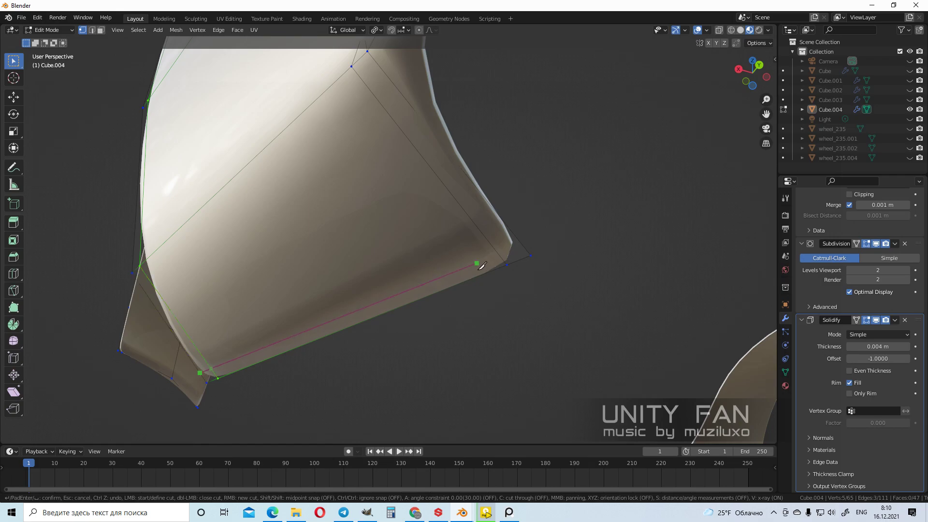
click(522, 247)
key(Return)
Knife-cut a supporting edge along the bottom of the fender's front end, from the pointed corner to the wheel-arch side
scroll(459, 244, down, 3)
middle_drag(417, 231, 492, 267)
scroll(478, 266, down, 3)
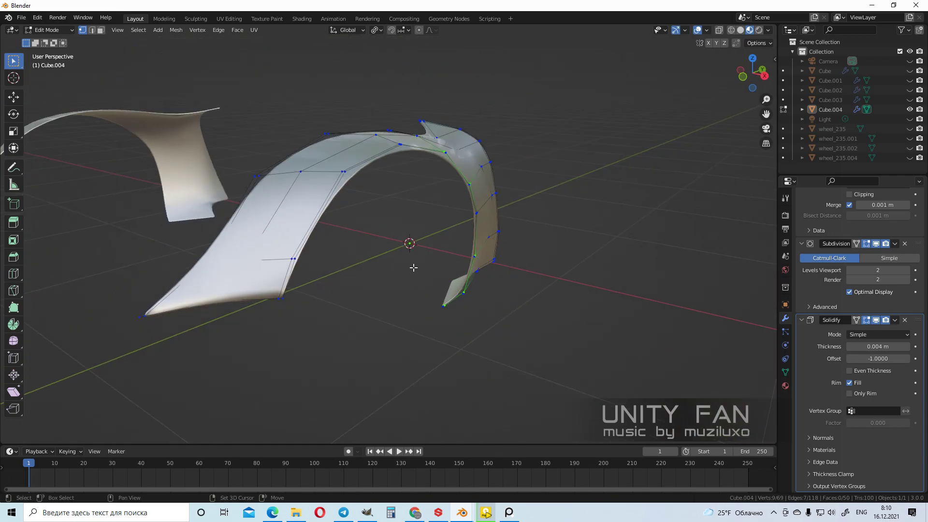
middle_drag(359, 247, 395, 258)
scroll(395, 257, up, 3)
scroll(395, 257, up, 4)
key(k)
click(142, 335)
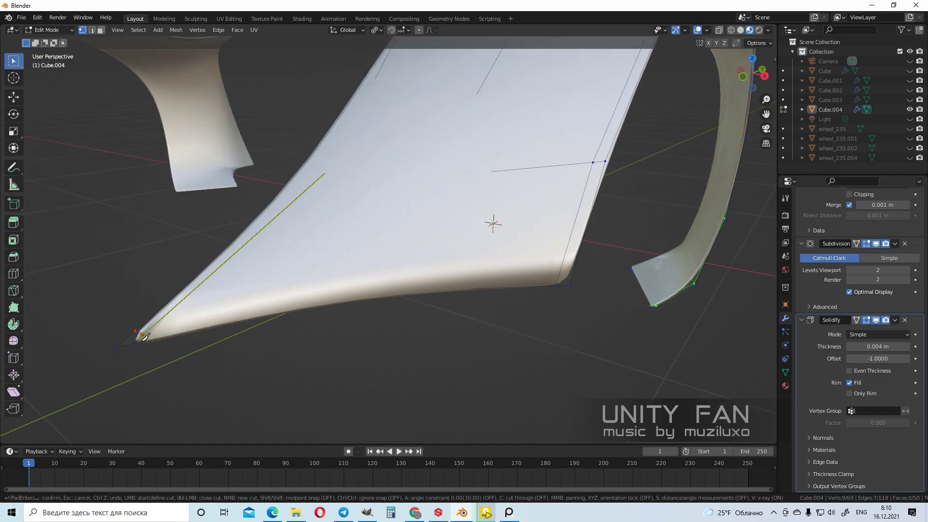
click(361, 285)
click(572, 279)
key(Return)
Return to Object Mode, reveal all hidden car parts, and select the hood
scroll(570, 273, down, 6)
key(Tab)
middle_drag(503, 230, 489, 314)
key(alt+h)
scroll(495, 315, down, 3)
click(597, 328)
middle_drag(596, 328, 558, 324)
scroll(363, 283, up, 3)
mouse_move(363, 283)
middle_down()
mouse_move(444, 317)
mouse_move(385, 317)
mouse_move(419, 321)
mouse_move(368, 275)
mouse_move(315, 255)
mouse_move(347, 272)
mouse_move(359, 253)
mouse_move(374, 260)
mouse_move(380, 288)
middle_up()
click(315, 255)
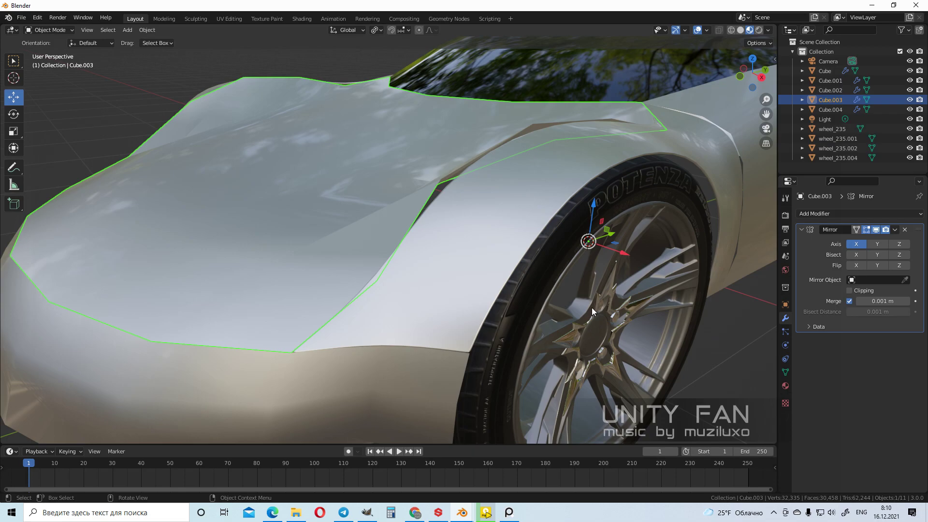
Switch to PotPlayer, play the track 072_dreamy_music.wav, and minimize the player
click(485, 511)
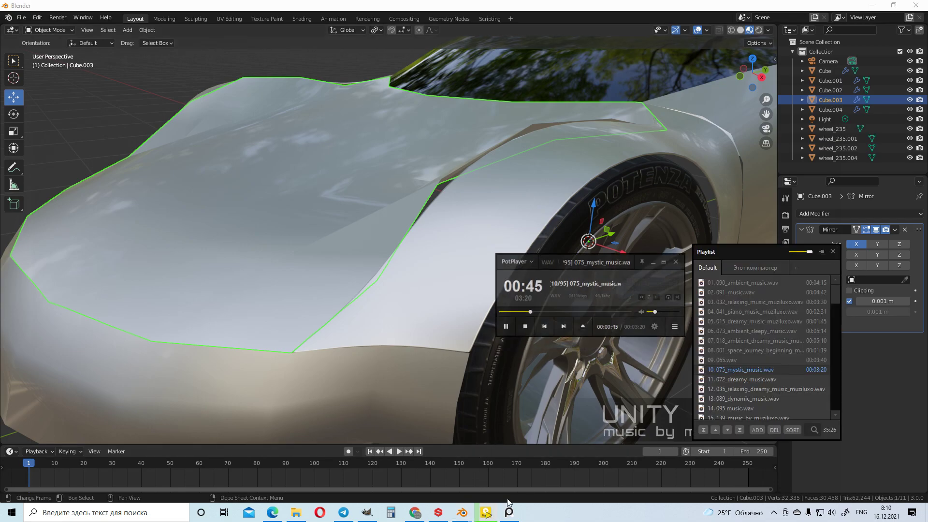
double_click(735, 379)
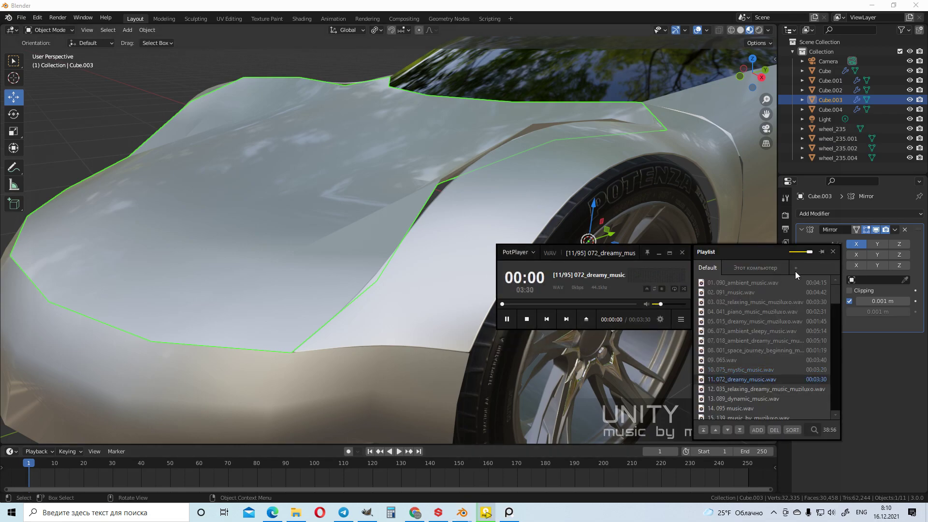
click(658, 254)
Add a Subdivision Surface modifier to the hood and set its viewport levels to 2
scroll(526, 289, up, 3)
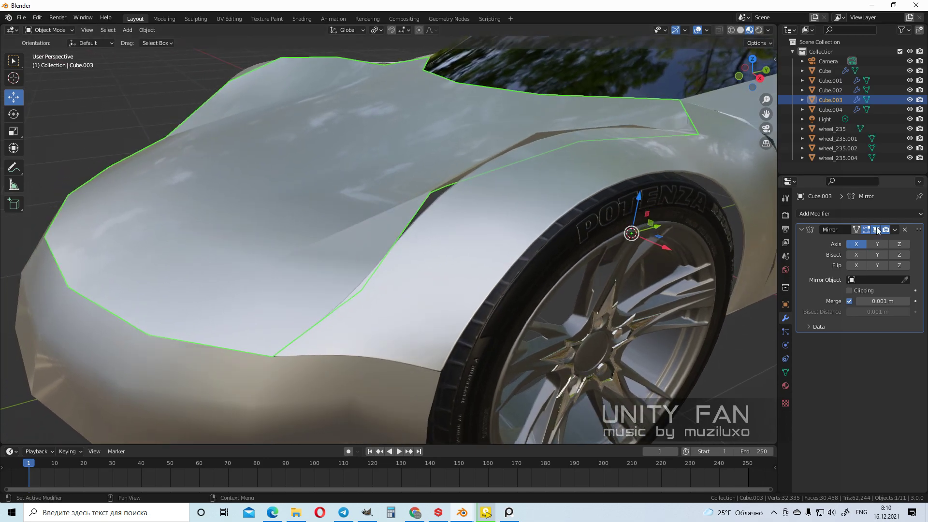
click(874, 214)
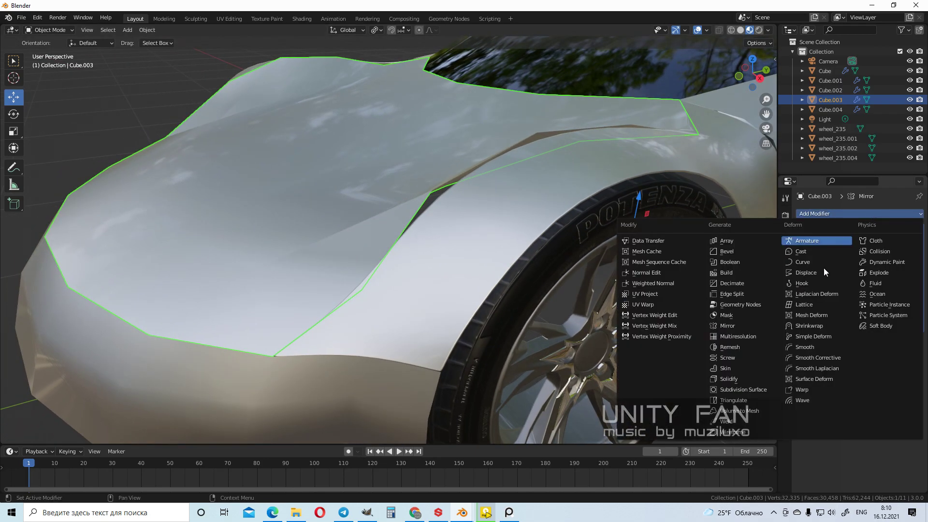
click(756, 388)
middle_drag(466, 260, 492, 259)
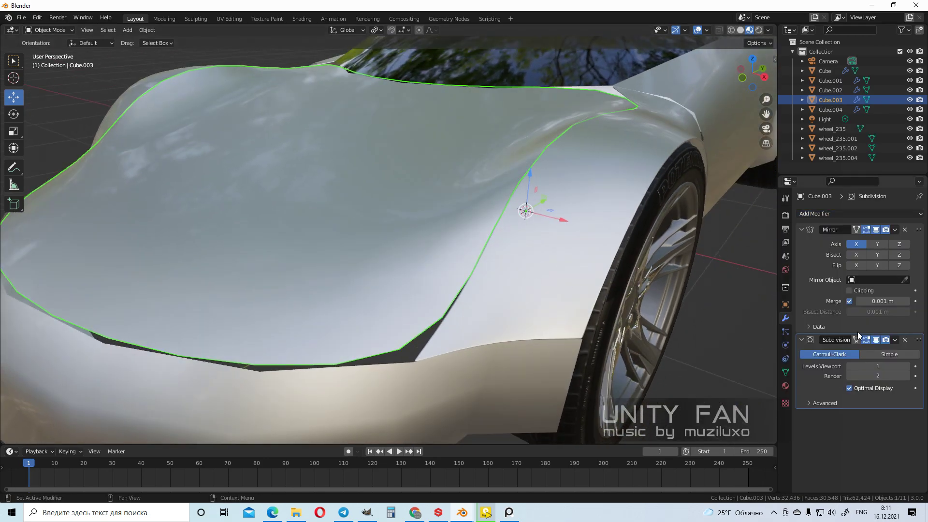
click(907, 366)
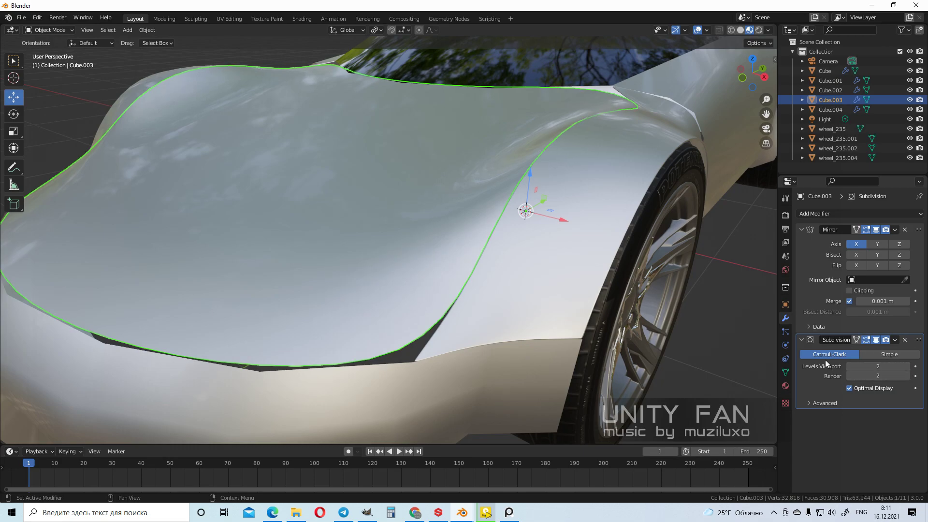
Inspect the smoothed hood deselected, reselect it, and add a Solidify modifier
click(608, 182)
middle_drag(592, 201, 558, 212)
click(419, 233)
middle_drag(418, 233, 469, 263)
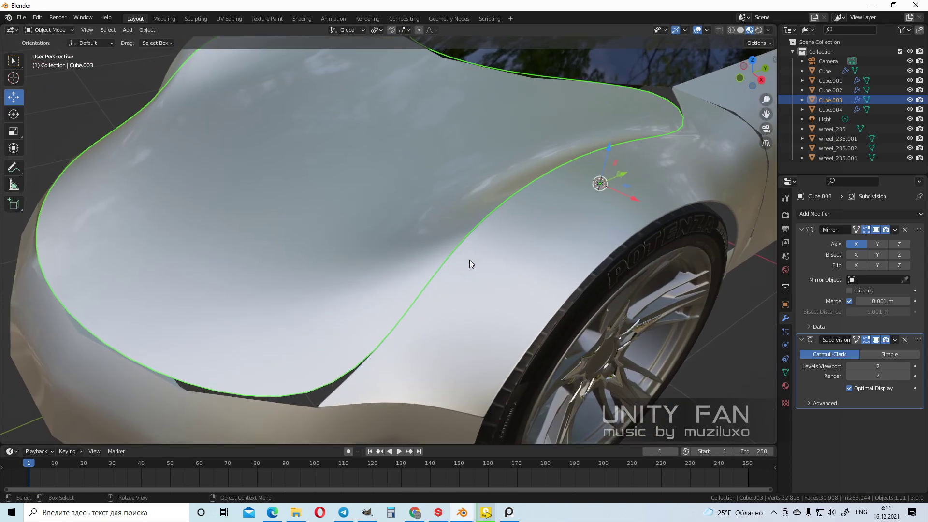
click(870, 214)
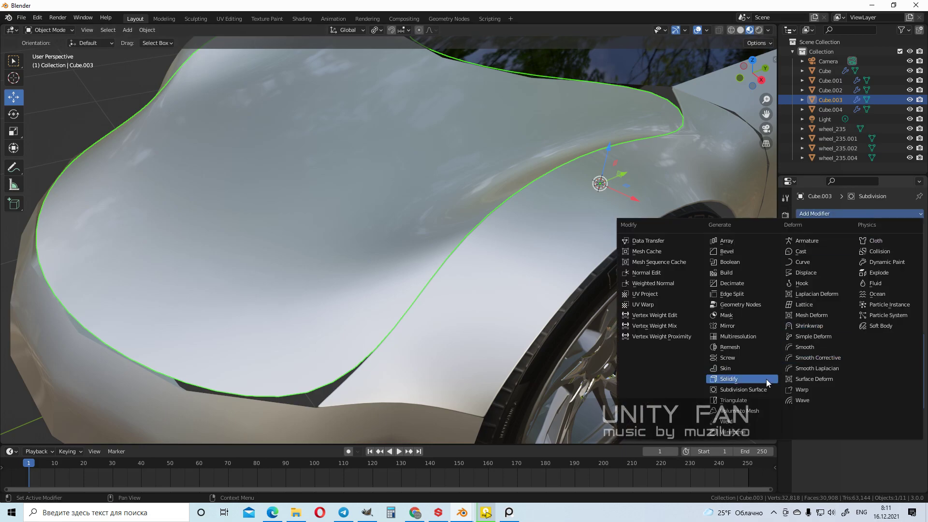
click(752, 380)
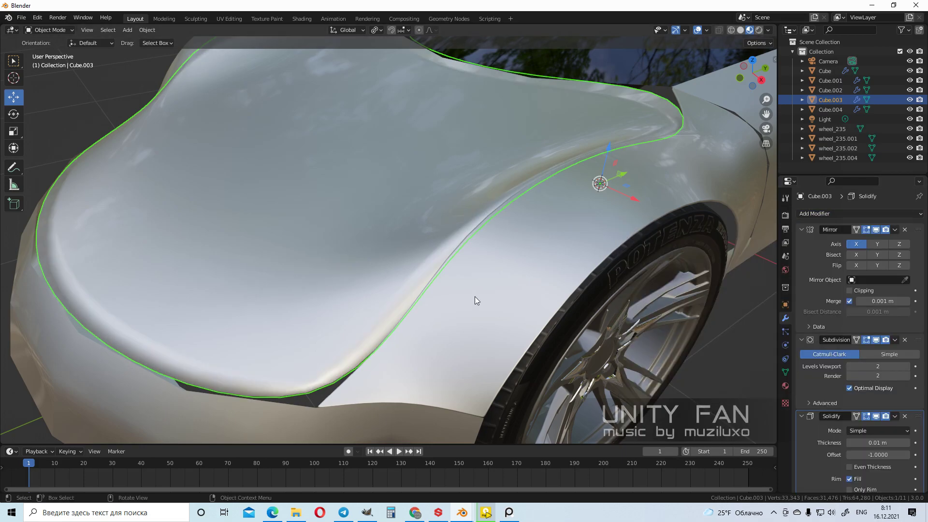
Set the thickness of the hood's Solidify modifier to 0.004 m and check its edges
middle_drag(475, 296, 636, 326)
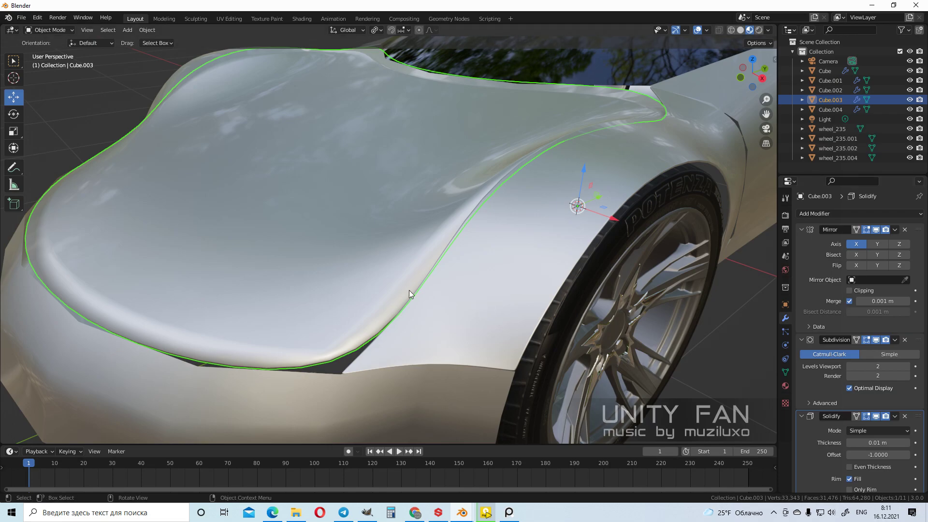
scroll(406, 290, up, 5)
middle_drag(460, 272, 556, 309)
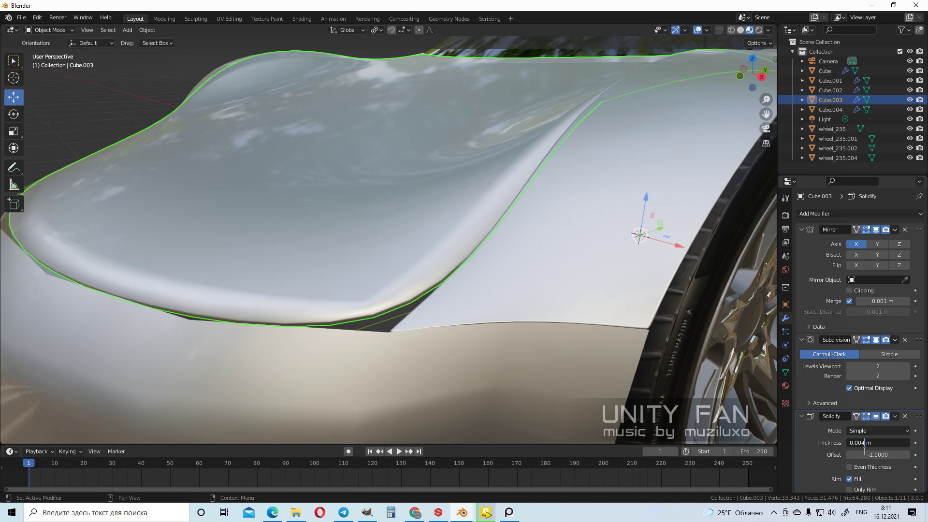
key(Return)
scroll(419, 230, down, 6)
middle_drag(419, 230, 595, 339)
scroll(445, 266, up, 3)
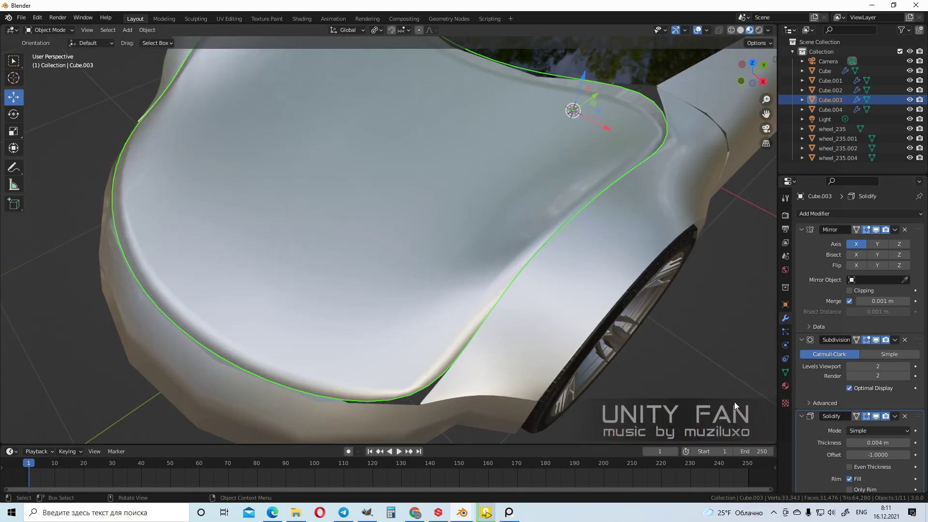
middle_drag(753, 402, 662, 360)
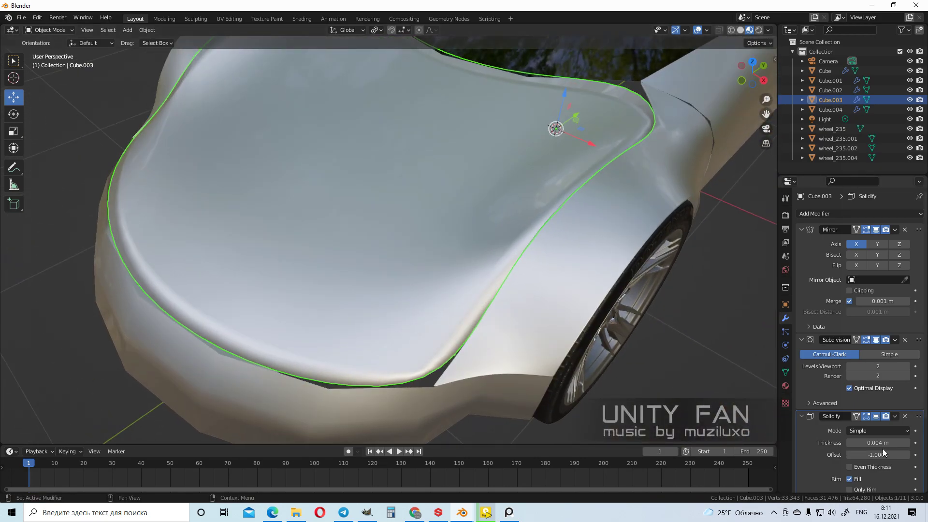
Apply flat shading to the hood
scroll(416, 268, down, 3)
middle_drag(416, 268, 572, 207)
key(Tab)
key(Tab)
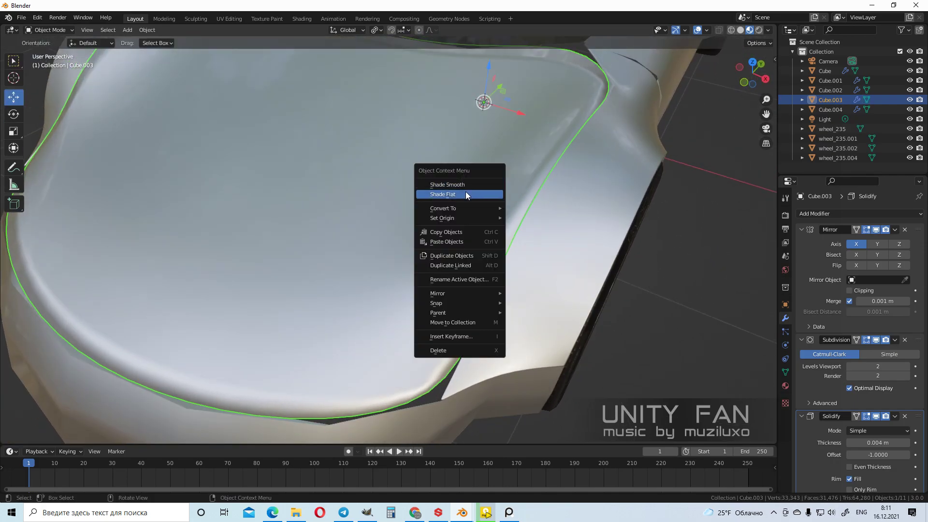
click(468, 193)
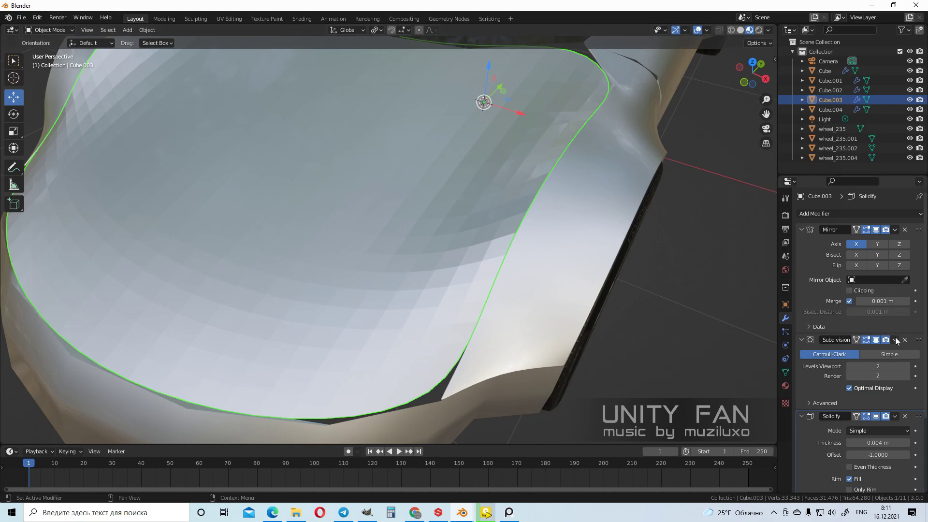
Turn off the hood's Subdivision Surface display in the viewport and enter Edit Mode with solid shading
click(875, 340)
middle_drag(494, 273, 585, 216)
key(Tab)
click(740, 30)
middle_drag(458, 291, 409, 277)
scroll(426, 286, up, 1)
scroll(125, 310, up, 1)
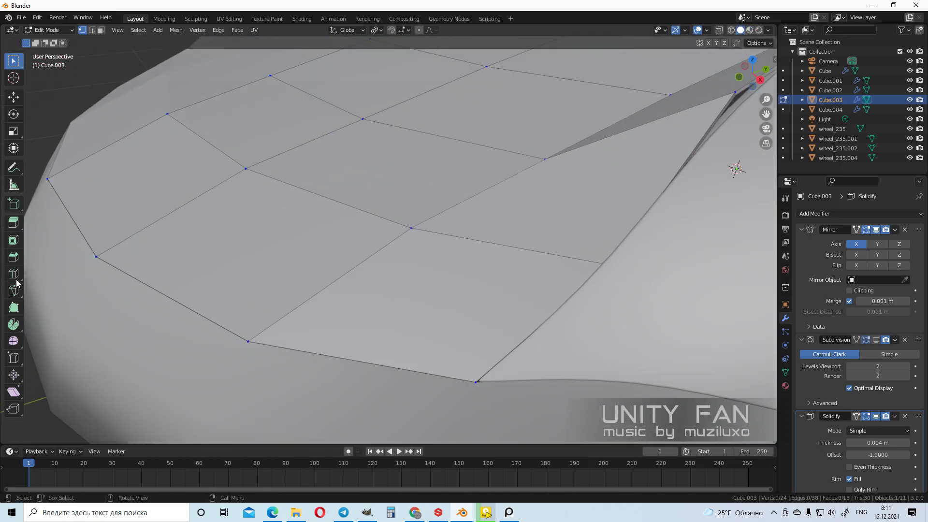
Add three supporting loop cuts to the hood, sliding each one close to an outer edge
click(14, 274)
drag(358, 266, 286, 319)
middle_drag(286, 319, 469, 297)
drag(457, 265, 507, 309)
middle_drag(507, 309, 638, 275)
shift+middle_drag(708, 280, 509, 267)
scroll(530, 279, up, 4)
scroll(541, 234, down, 1)
drag(495, 247, 615, 164)
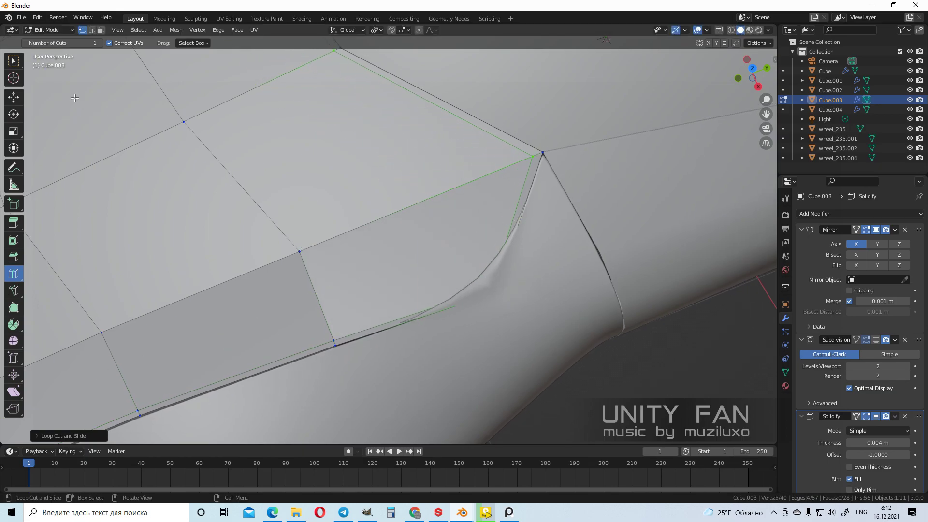
click(13, 66)
Return to Object Mode, re-enable the hood's Subdivision Surface display in the viewport, and shade the hood smooth
scroll(338, 258, down, 3)
middle_drag(343, 259, 488, 224)
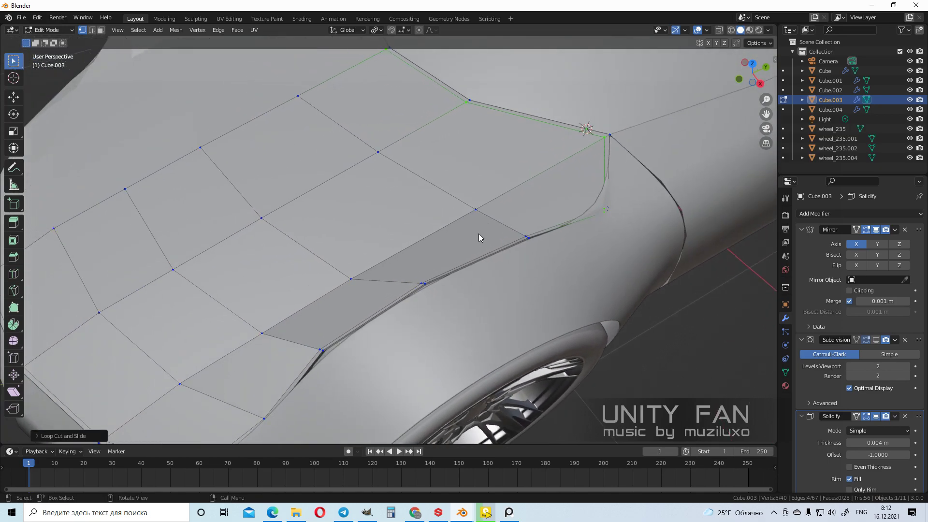
key(Tab)
scroll(445, 276, down, 4)
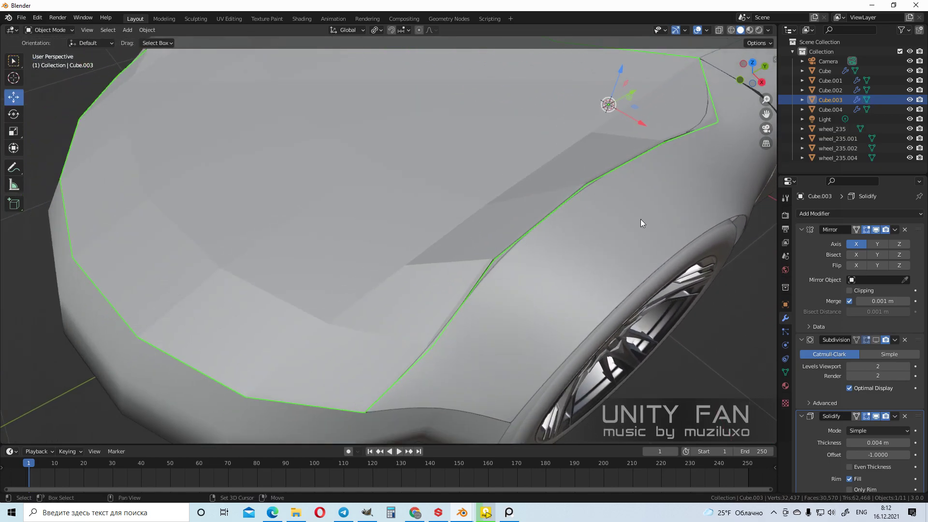
click(876, 339)
scroll(532, 278, up, 4)
right_click(443, 254)
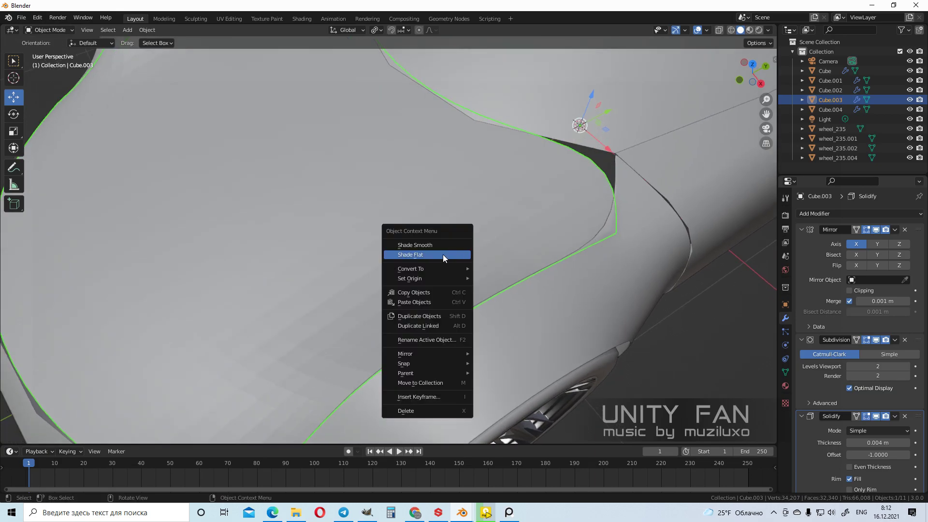
click(442, 242)
middle_drag(442, 242, 516, 233)
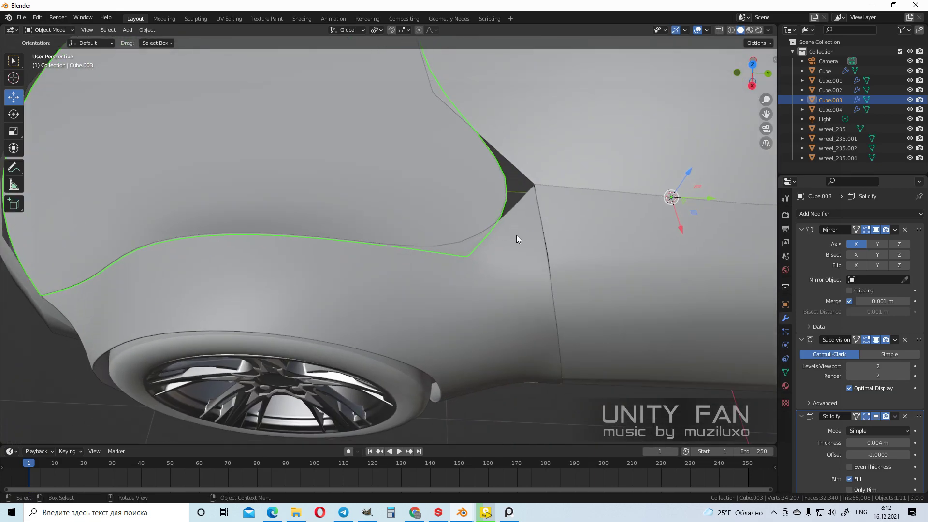
Switch to wireframe display and enter Edit Mode on the hood at its rear outer corner above the wheel
scroll(544, 268, up, 5)
middle_drag(663, 298, 466, 269)
key(shift+z)
scroll(409, 261, up, 4)
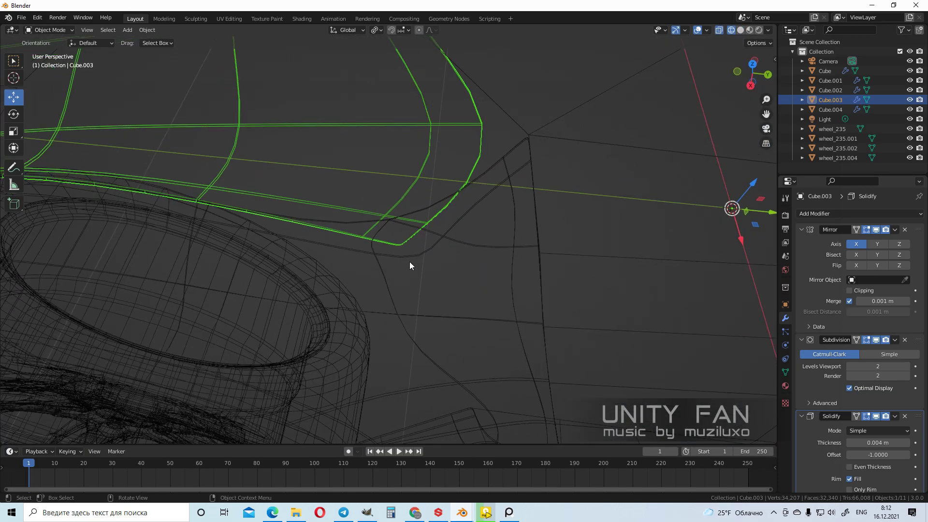
key(Tab)
scroll(420, 253, up, 3)
middle_drag(425, 252, 424, 281)
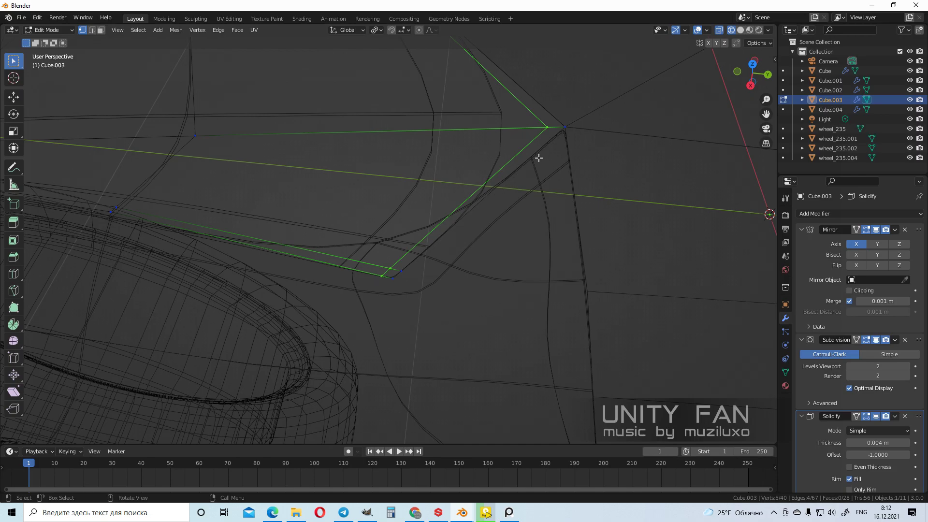
scroll(407, 296, up, 3)
scroll(393, 317, up, 2)
Connect the outer corner vertex above the wheel to the inner loop vertex with a diagonal edge
click(381, 327)
shift+click(409, 341)
key(m)
click(408, 337)
shift+click(400, 316)
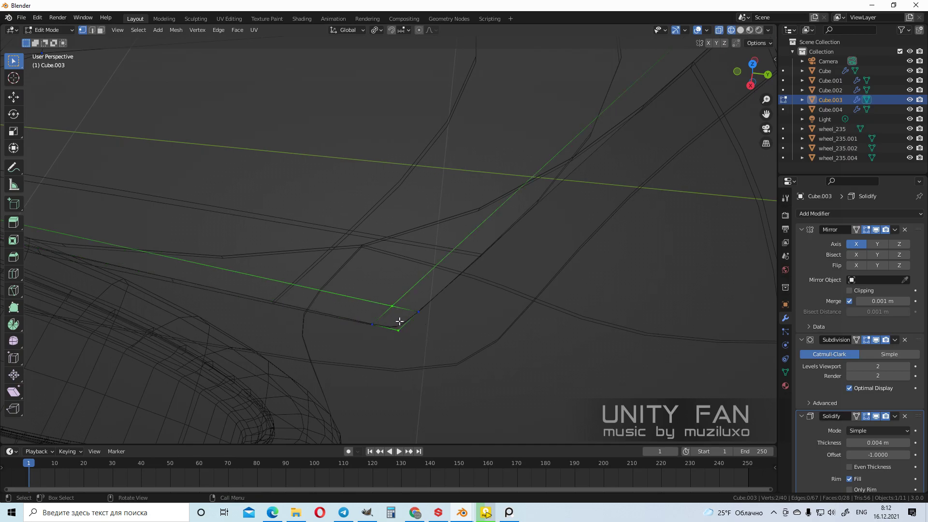
click(401, 339)
shift+click(394, 313)
key(j)
Dissolve the two short edges on either side of the corner diagonal and return to solid shading
click(93, 30)
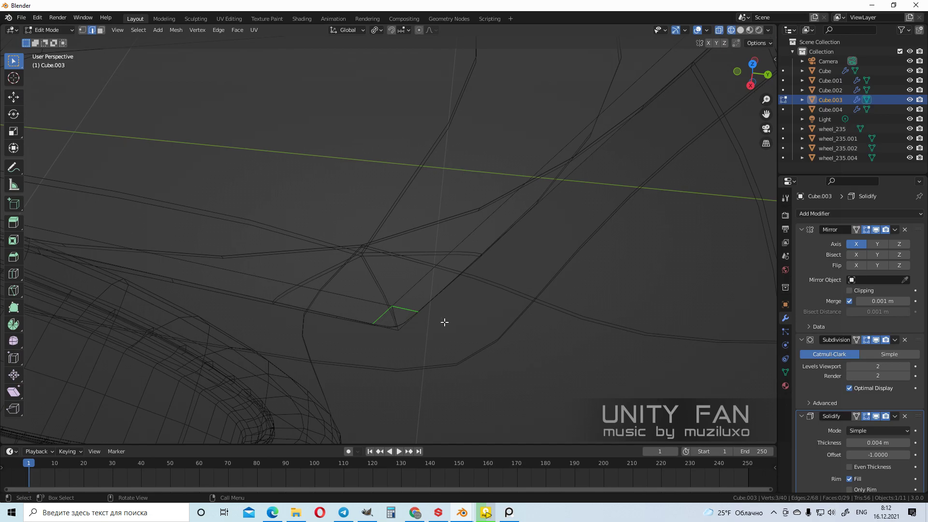
key(x)
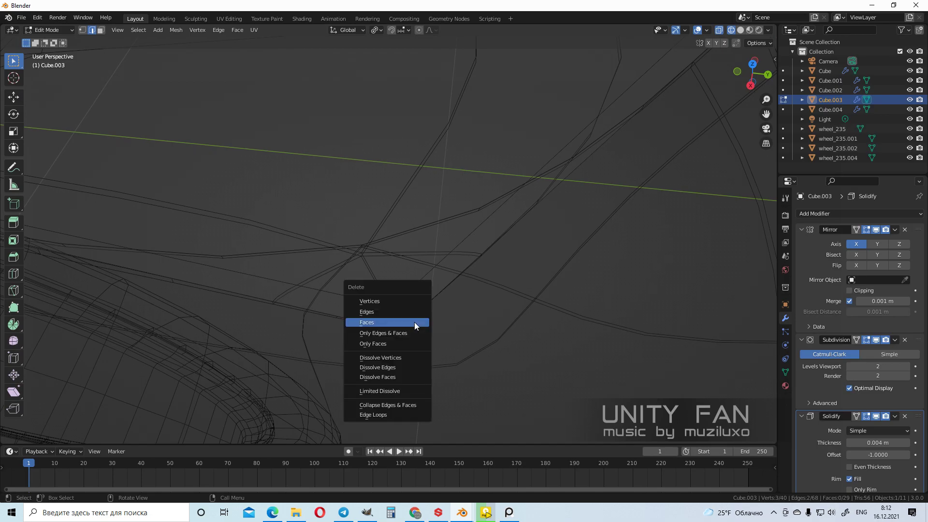
click(394, 368)
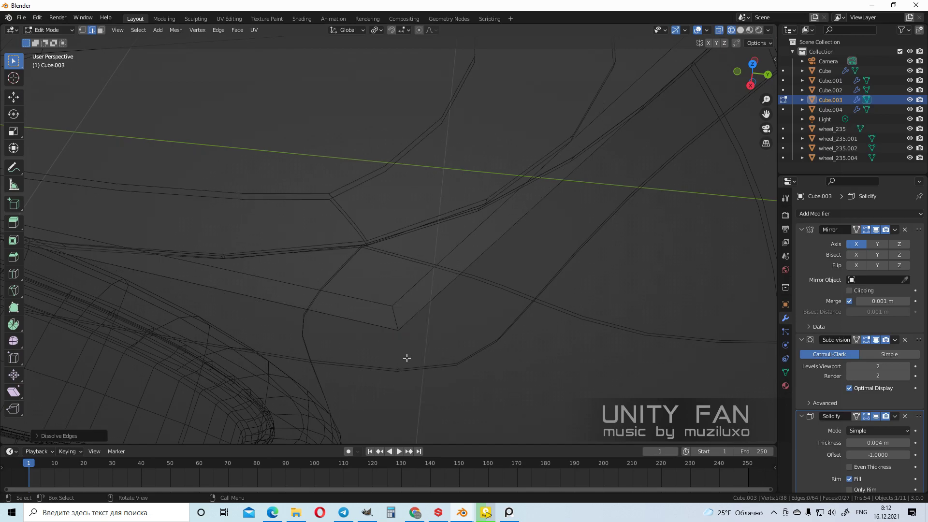
scroll(410, 341, down, 1)
key(z)
click(431, 274)
Knife-cut an edge across the supporting loops to the hood's rear corner where the fender and body meet
scroll(437, 277, down, 3)
mouse_move(436, 280)
middle_down()
mouse_move(502, 191)
mouse_move(449, 194)
mouse_move(439, 249)
middle_up()
scroll(444, 232, up, 2)
scroll(438, 249, up, 4)
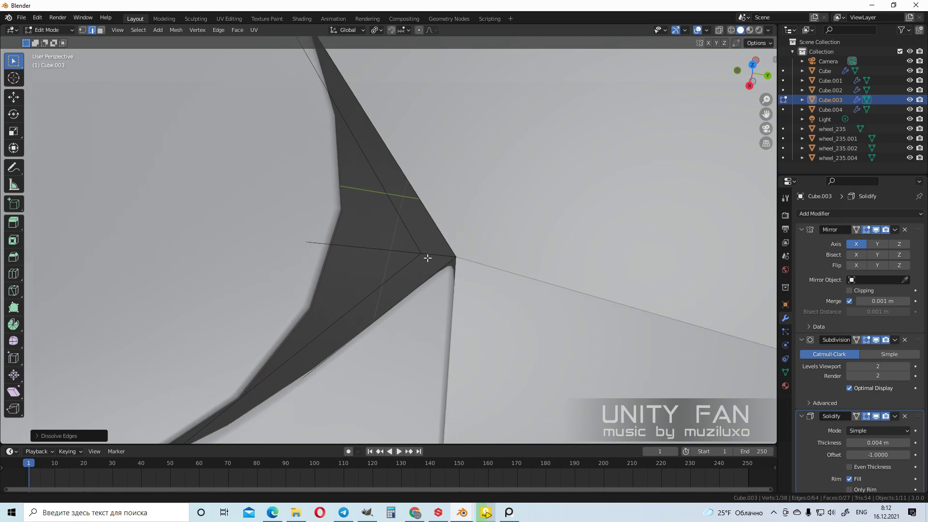
scroll(427, 257, up, 3)
key(k)
click(403, 262)
click(459, 273)
key(Return)
scroll(445, 280, down, 3)
scroll(446, 280, down, 5)
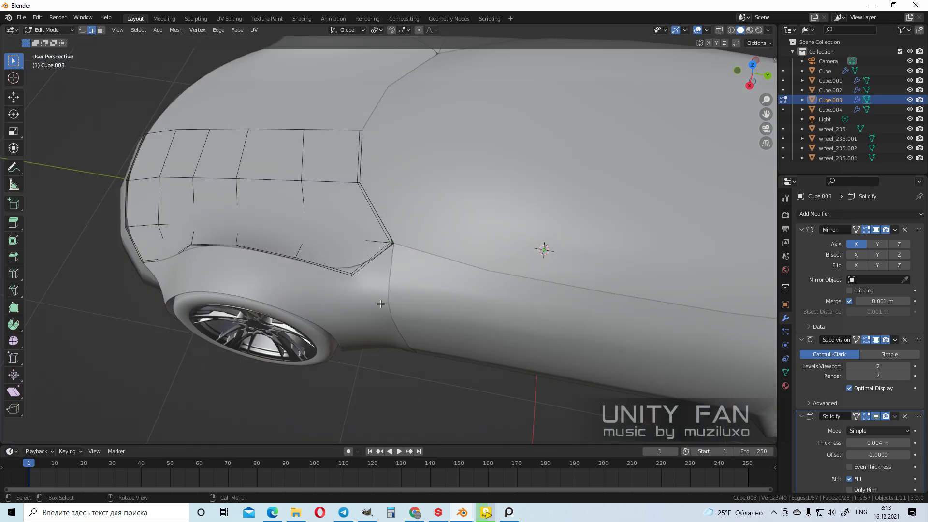
Return to Object Mode, deselect the hood, and inspect its rear corner and the surrounding panel gaps
middle_drag(382, 305, 459, 275)
key(Tab)
click(558, 284)
middle_drag(558, 284, 506, 201)
scroll(486, 279, up, 4)
middle_drag(358, 186, 404, 204)
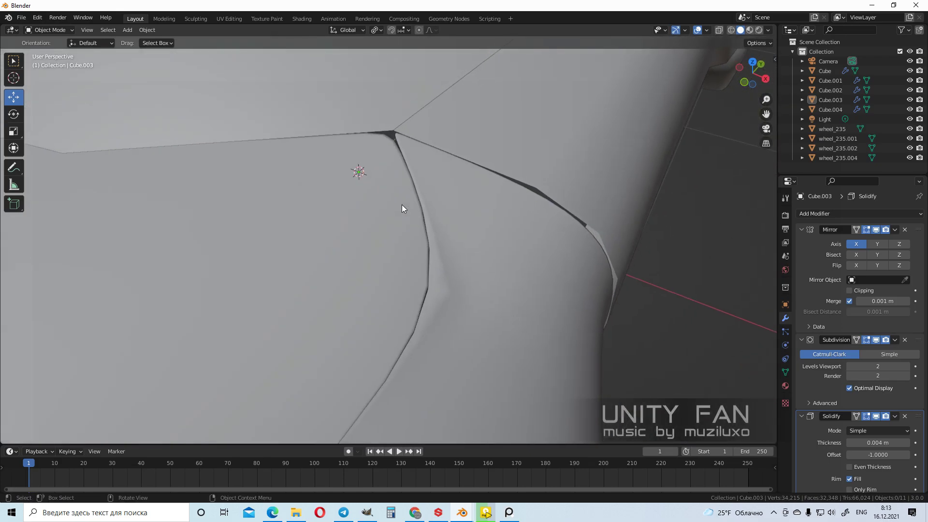
scroll(481, 284, down, 4)
scroll(475, 258, down, 4)
middle_drag(428, 275, 531, 242)
scroll(492, 239, up, 3)
scroll(489, 240, down, 3)
Switch to Material Preview shading and inspect the front of the car
key(z)
click(512, 299)
middle_drag(512, 299, 613, 282)
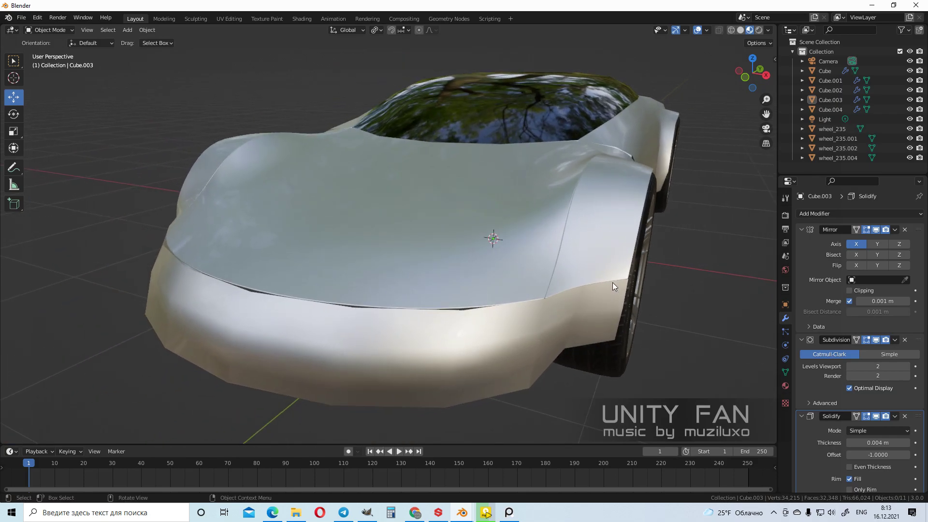
middle_drag(613, 282, 526, 295)
middle_drag(524, 331, 466, 337)
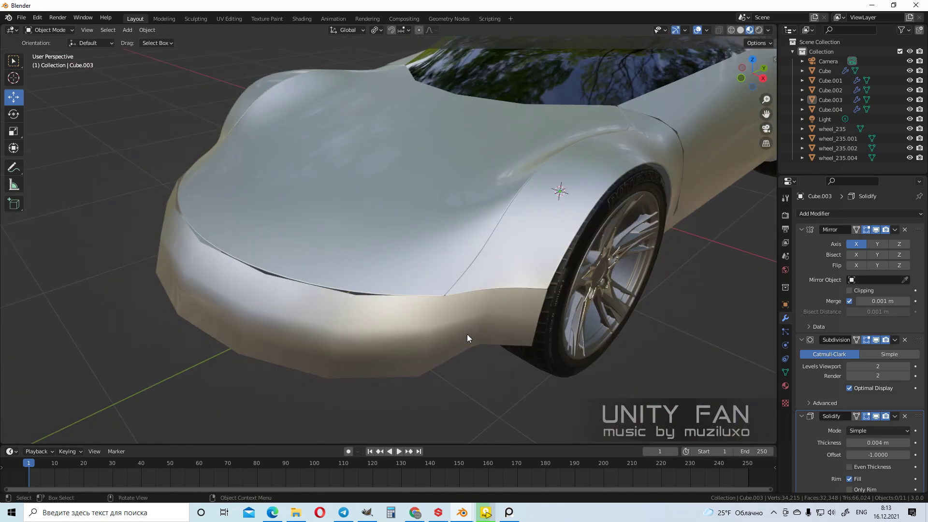
Select the front bumper and the hood in turn to compare their shapes and modifiers
click(467, 334)
scroll(476, 305, up, 6)
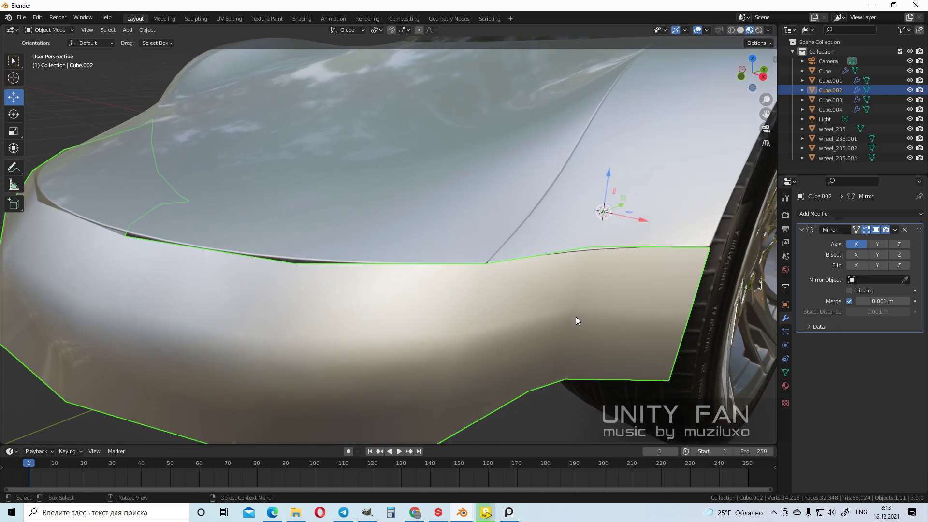
scroll(575, 236, down, 3)
middle_drag(575, 236, 559, 253)
scroll(459, 252, up, 1)
middle_drag(460, 252, 479, 257)
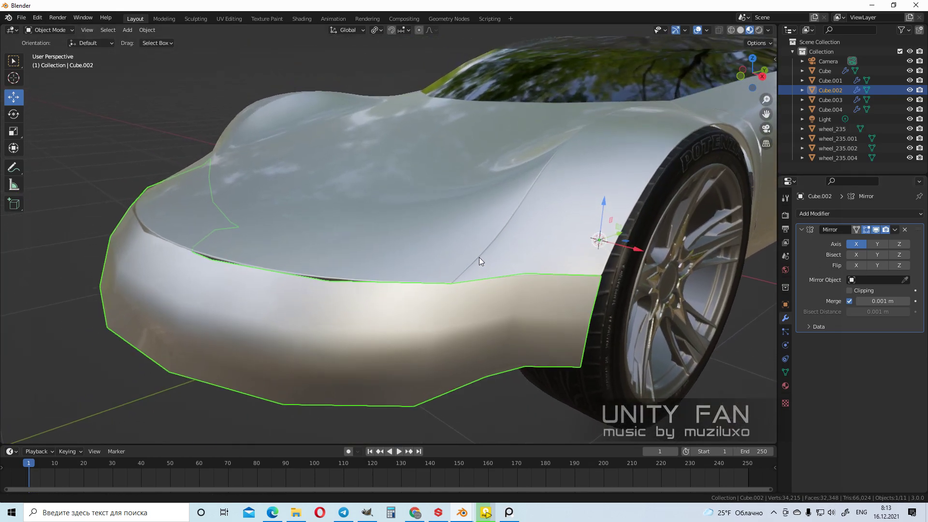
click(437, 199)
scroll(442, 196, up, 3)
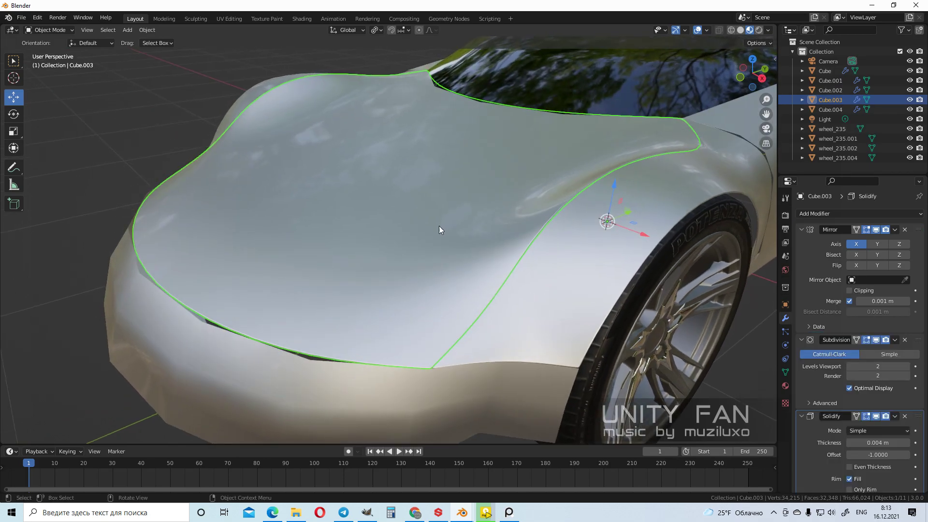
scroll(896, 412, down, 3)
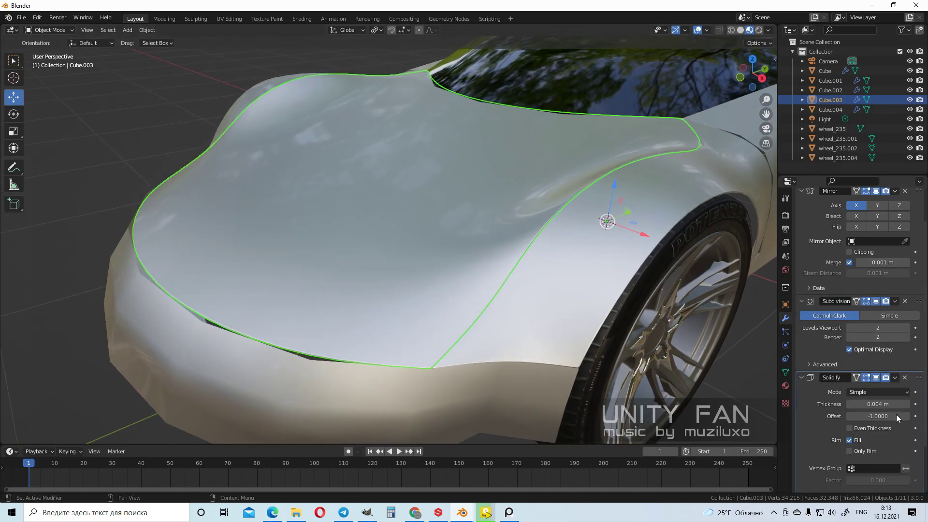
Copy the hood's modifiers to the front bumper and select only the bumper
click(306, 390)
scroll(306, 390, down, 3)
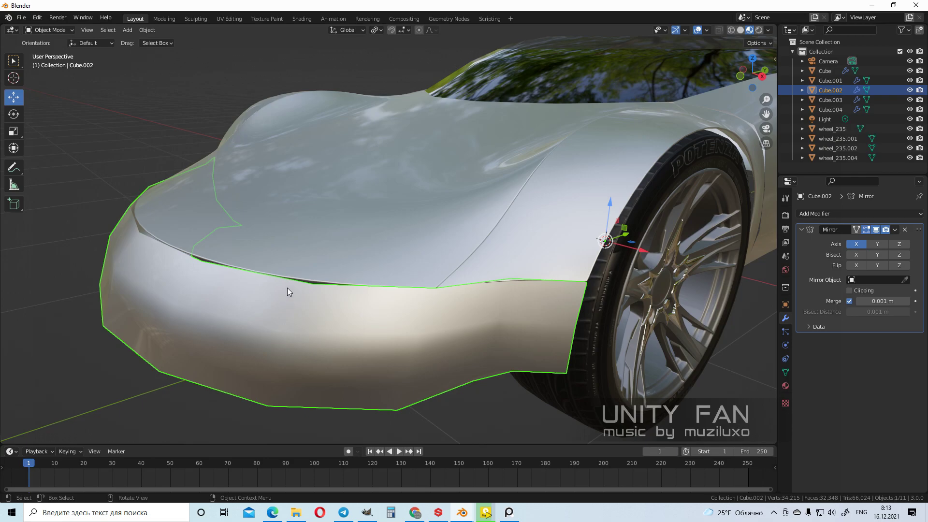
shift+middle_drag(336, 230, 356, 239)
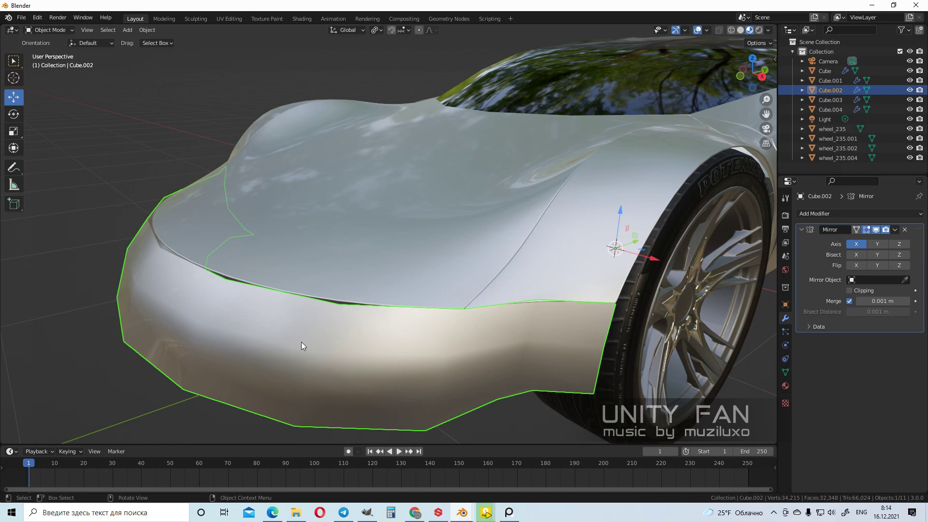
shift+middle_drag(297, 345, 305, 314)
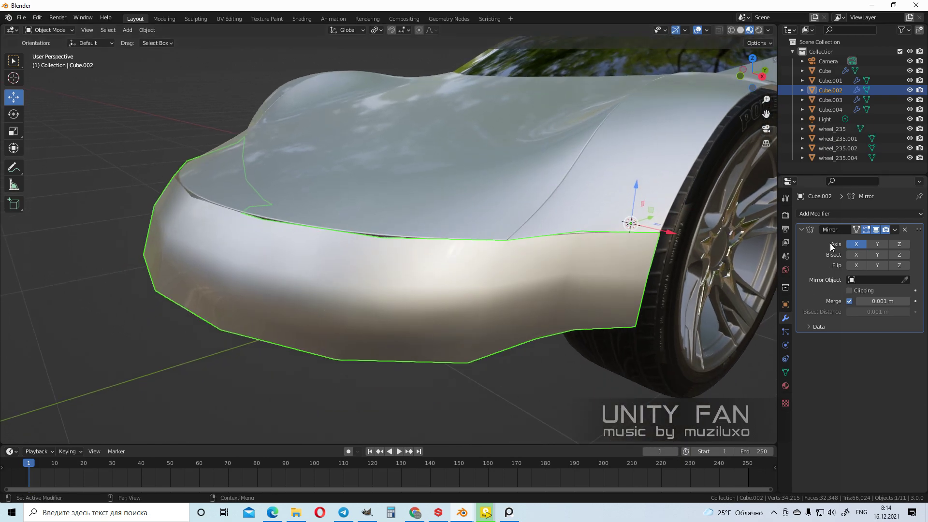
shift+middle_drag(433, 270, 418, 299)
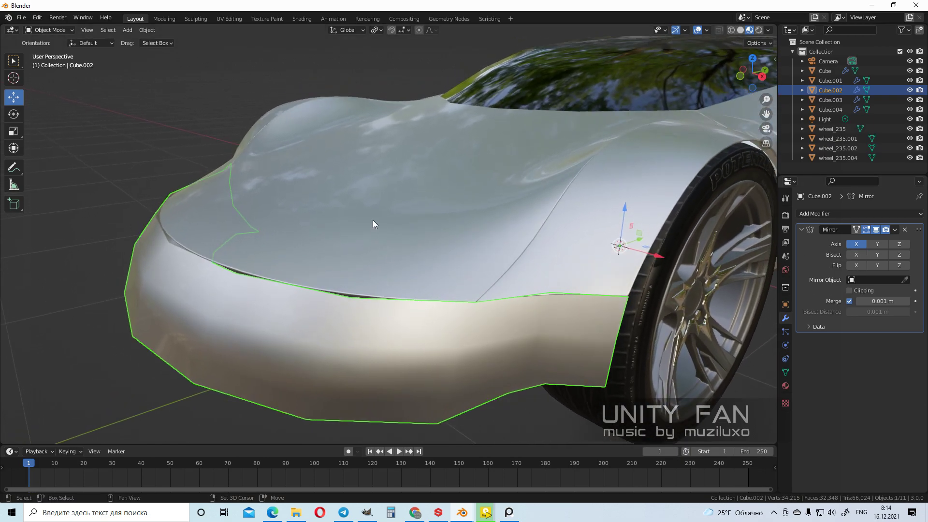
shift+click(384, 226)
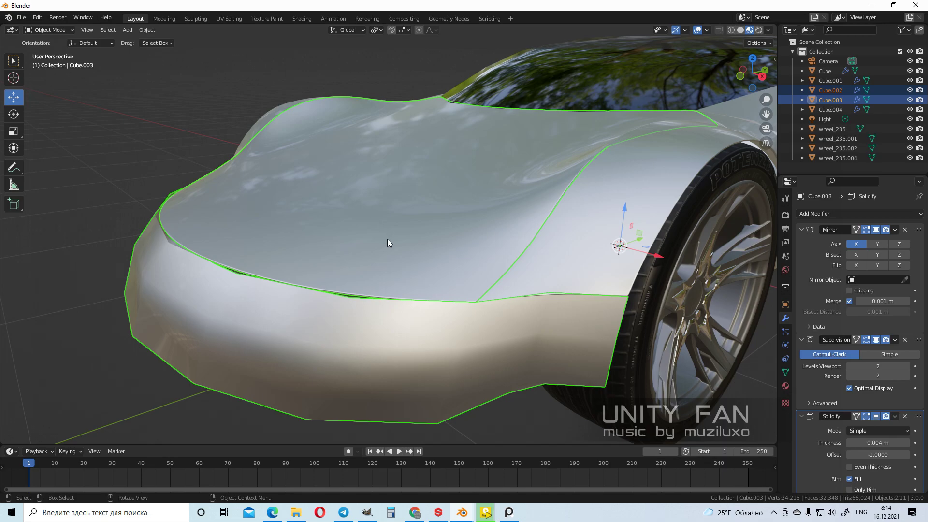
key(ctrl+l)
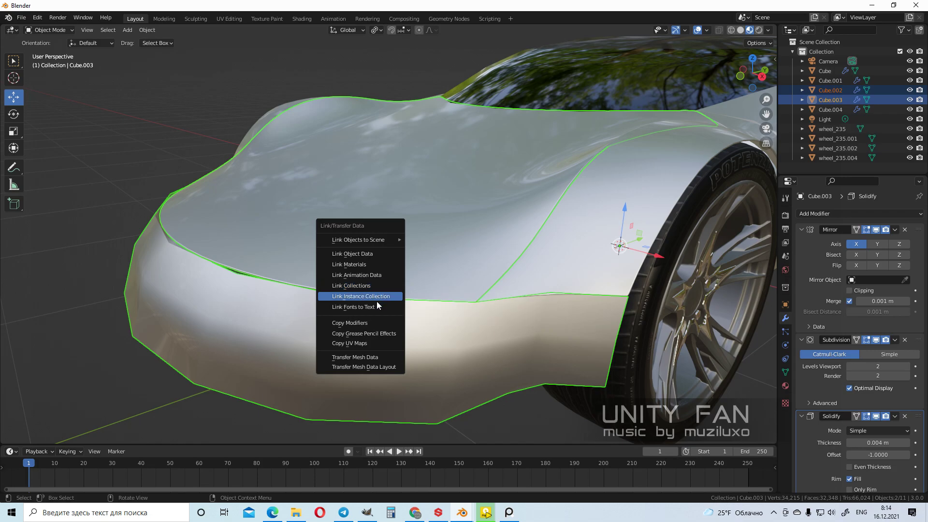
click(361, 323)
click(357, 330)
middle_drag(366, 333, 554, 367)
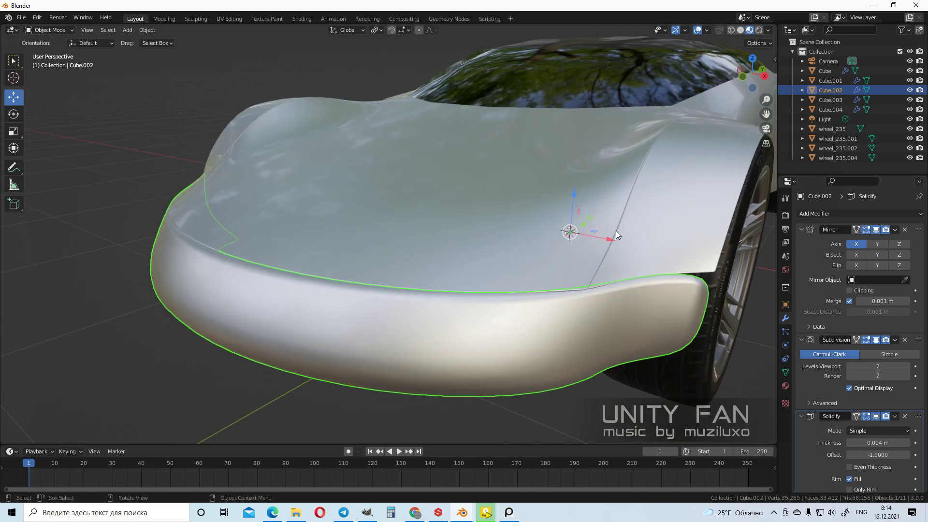
View the smoothed front bumper from the side, reselect it, and enter Edit Mode
click(449, 177)
middle_drag(465, 176, 344, 302)
click(326, 282)
scroll(391, 289, up, 2)
key(Tab)
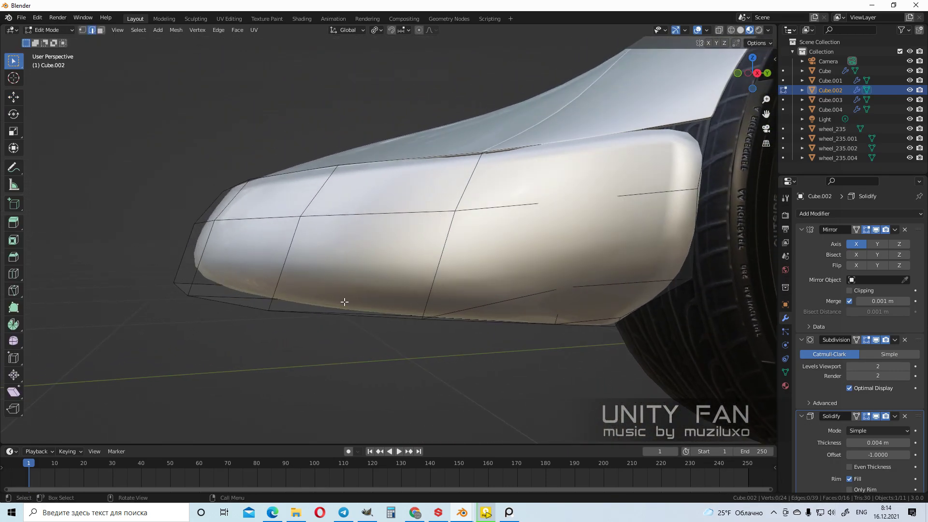
Add two loop cuts along the front bumper, one close to its lower edge and one close to its upper edge
click(14, 274)
drag(300, 265, 290, 298)
middle_drag(290, 297, 420, 282)
drag(471, 280, 481, 271)
middle_drag(481, 271, 524, 270)
middle_drag(441, 251, 457, 258)
click(15, 63)
Add a supporting loop cut along the bumper's underside, close to its inner edge
middle_drag(261, 145, 296, 199)
scroll(295, 204, up, 2)
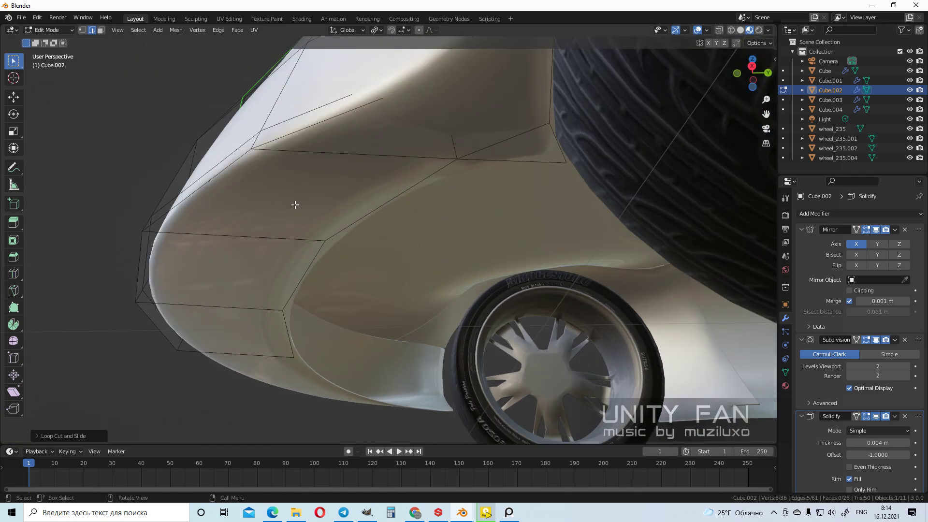
click(14, 273)
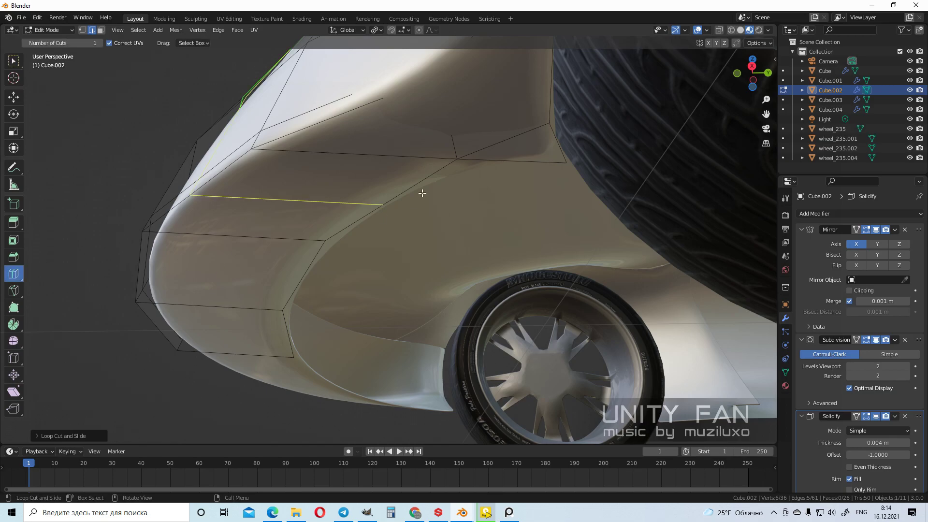
drag(364, 153, 456, 173)
middle_drag(408, 177, 414, 193)
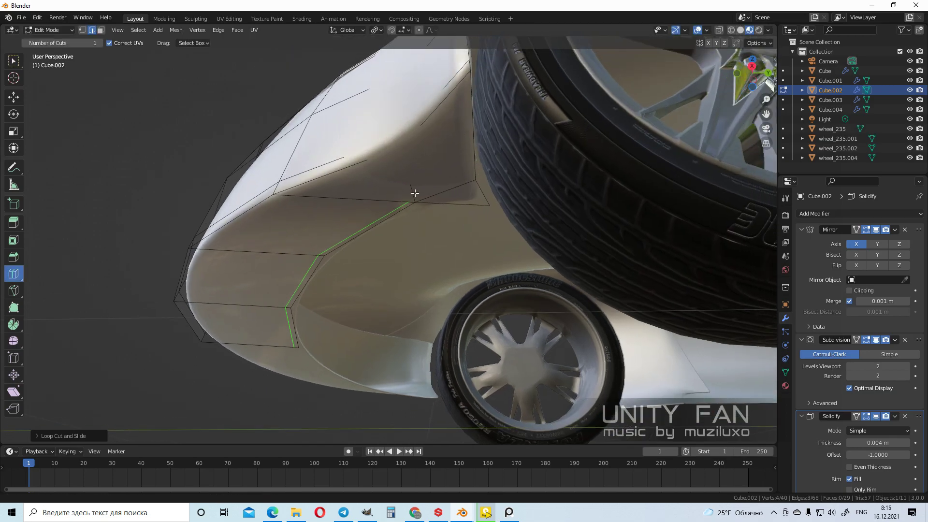
Extend the underside support cut with the Knife from the loop's end to the bumper's wheel-side edge
scroll(414, 193, up, 3)
click(17, 59)
click(83, 30)
shift+middle_drag(358, 178, 352, 192)
key(k)
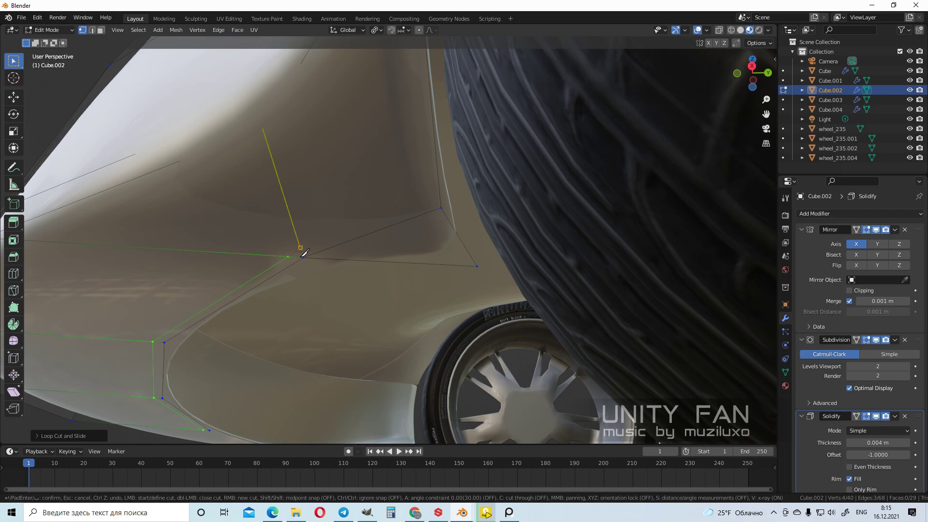
key(Return)
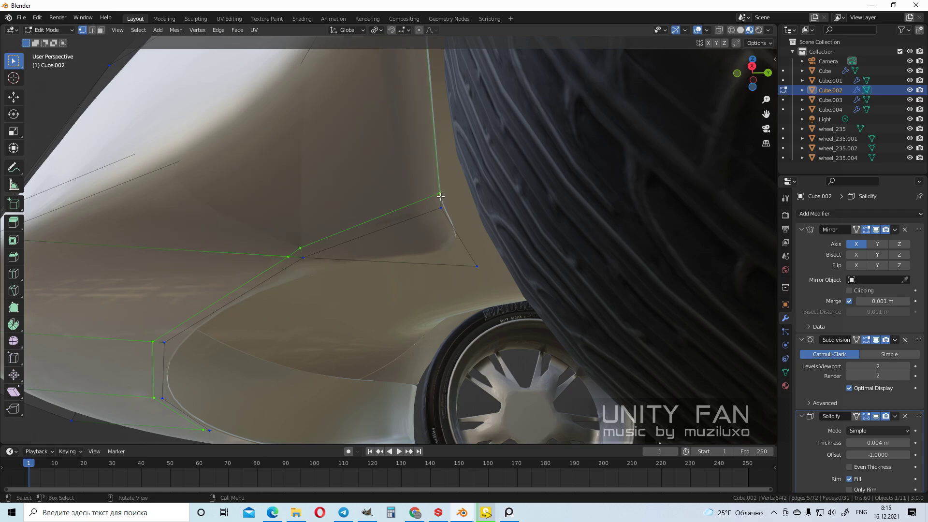
Knife a supporting cut up the bumper's wheel-side edge, from the underside to the upper corner at the fender
scroll(441, 208, down, 5)
middle_drag(441, 222, 503, 196)
scroll(452, 271, up, 6)
middle_drag(453, 274, 443, 286)
key(k)
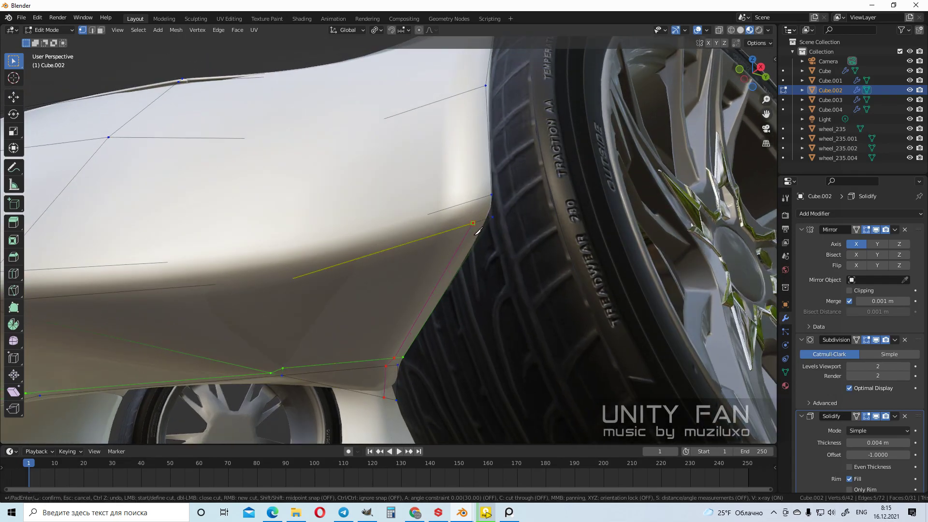
middle_drag(479, 207, 525, 294)
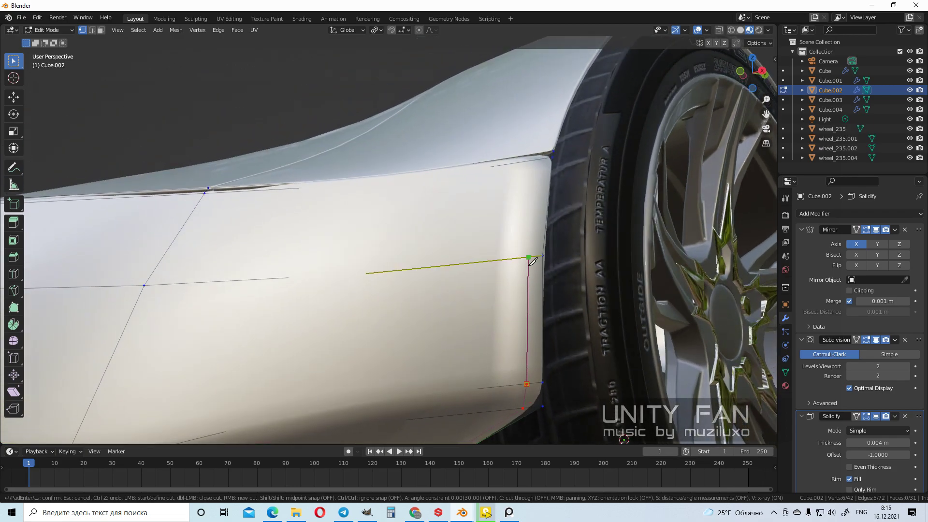
middle_drag(534, 159, 528, 319)
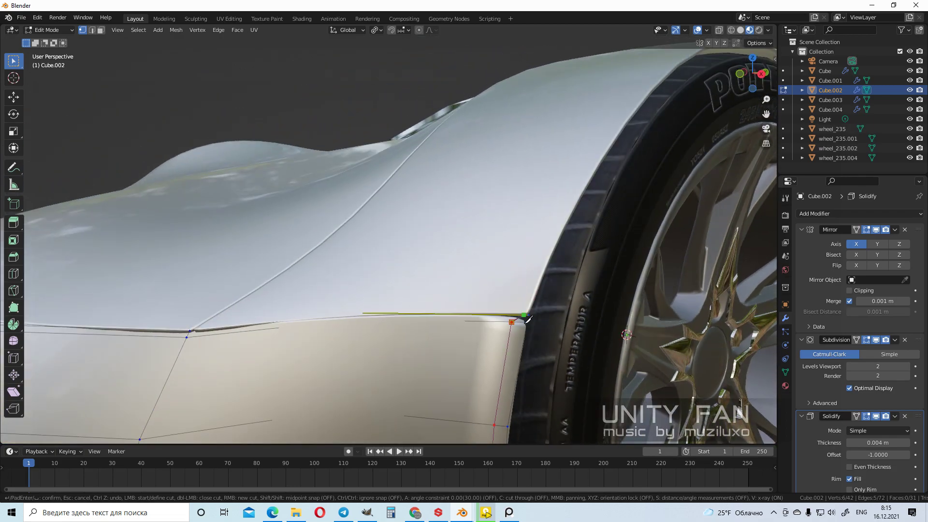
key(Return)
Inspect the bumper's edges in Object Mode, reselect the bumper and return to Edit Mode
scroll(483, 320, down, 6)
key(Tab)
middle_drag(390, 350, 402, 393)
click(402, 393)
scroll(392, 340, down, 2)
middle_drag(390, 340, 389, 271)
click(421, 268)
key(Tab)
scroll(404, 279, up, 1)
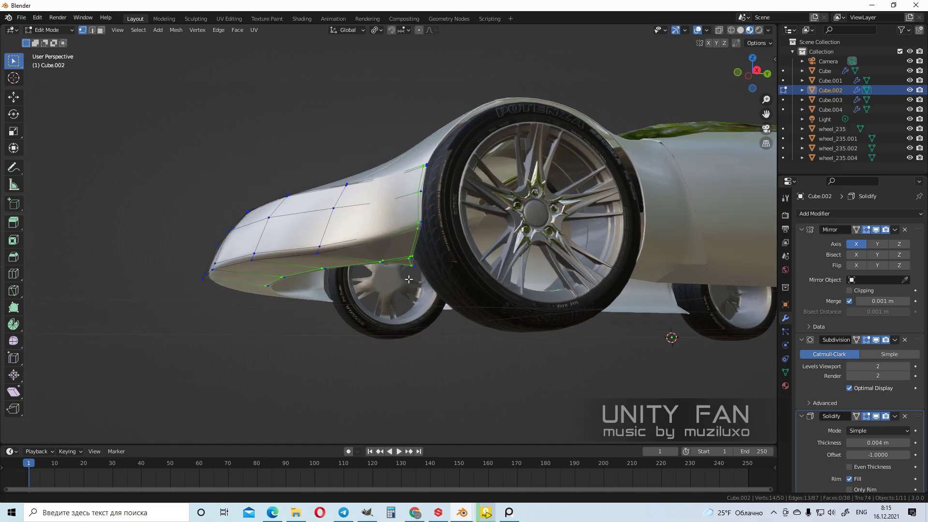
scroll(404, 280, up, 3)
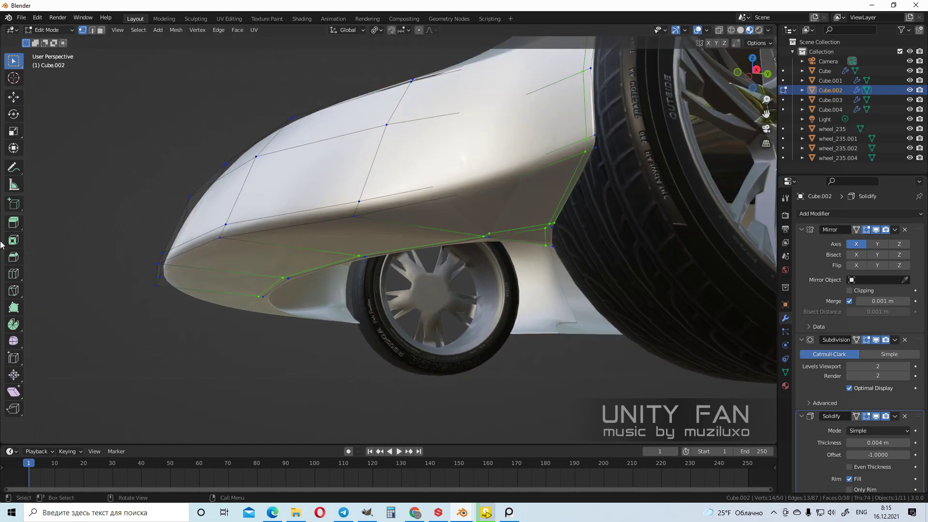
Add two closely spaced lengthwise loop cuts along the underside of the bumper
click(13, 274)
drag(333, 244, 257, 244)
click(257, 244)
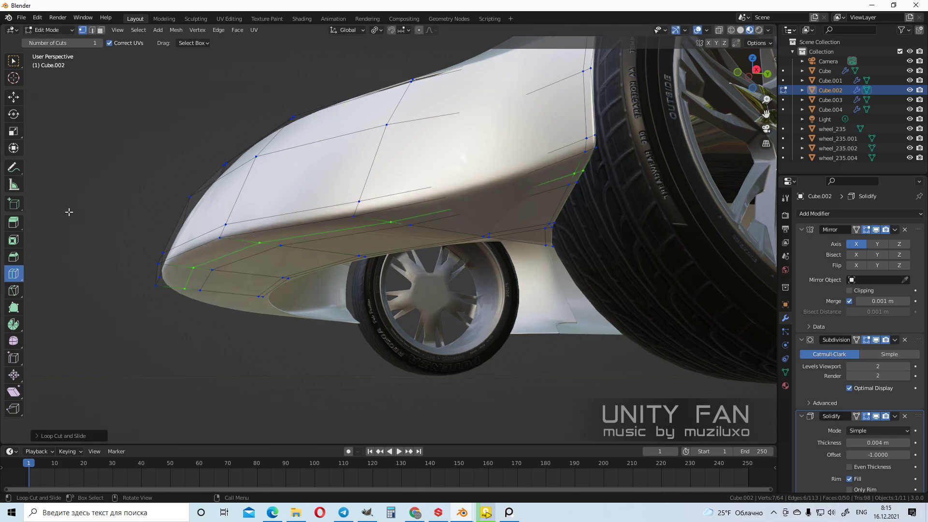
Select the bumper's inner underside faces in wireframe view and move them down to form a lower lip
click(14, 97)
middle_drag(351, 234, 341, 228)
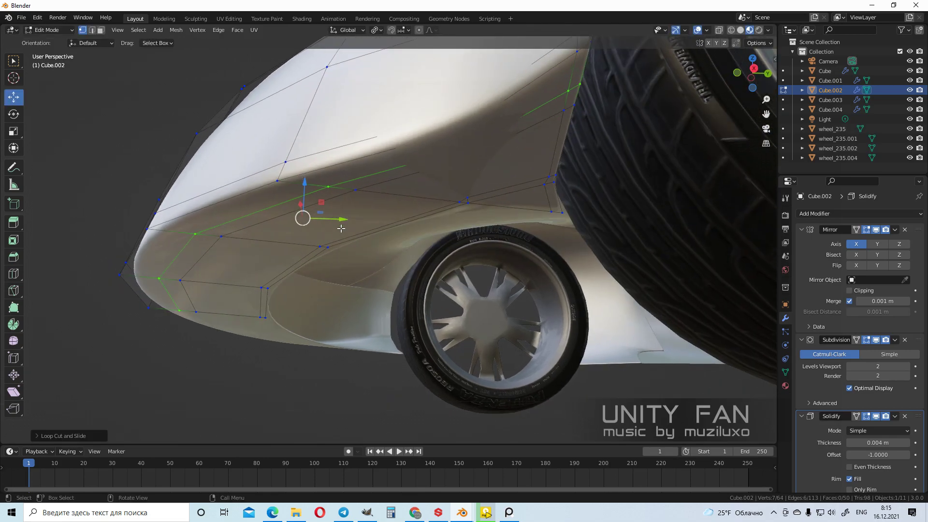
click(101, 30)
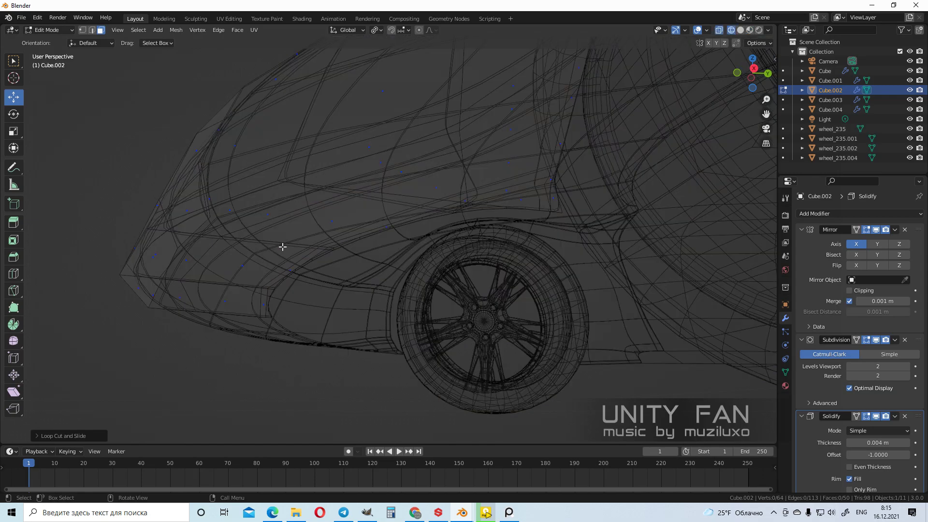
key(shift+z)
drag(326, 327, 225, 260)
shift+drag(423, 269, 321, 213)
shift+drag(601, 252, 514, 170)
mouse_move(520, 241)
shift+mouse_down()
mouse_move(503, 242)
mouse_move(440, 199)
shift+mouse_up()
key(z)
click(669, 191)
middle_drag(668, 192, 466, 249)
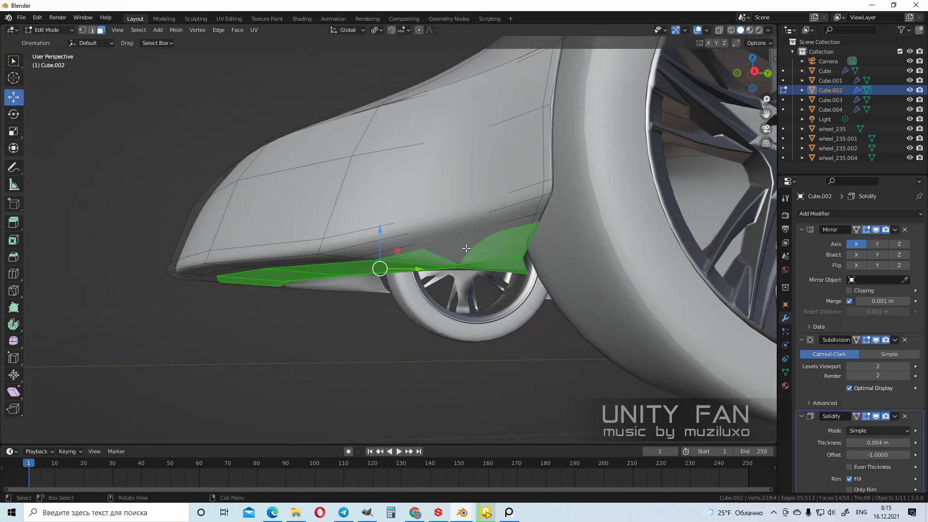
click(748, 31)
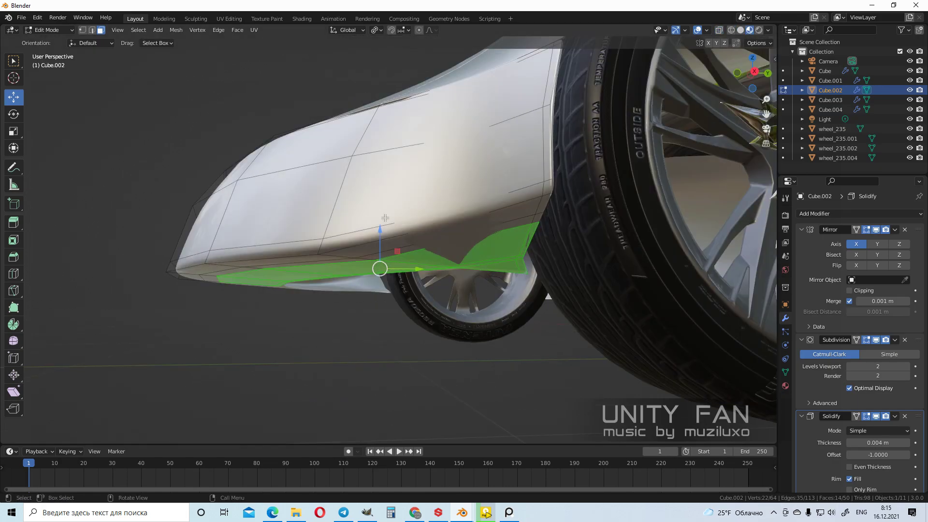
key(g)
click(415, 270)
Check the lowered lip in Object Mode and add a supporting loop cut near the lower edge of its wall
middle_drag(416, 270, 145, 297)
scroll(517, 328, down, 2)
scroll(519, 327, up, 1)
key(Tab)
scroll(492, 301, up, 4)
key(Tab)
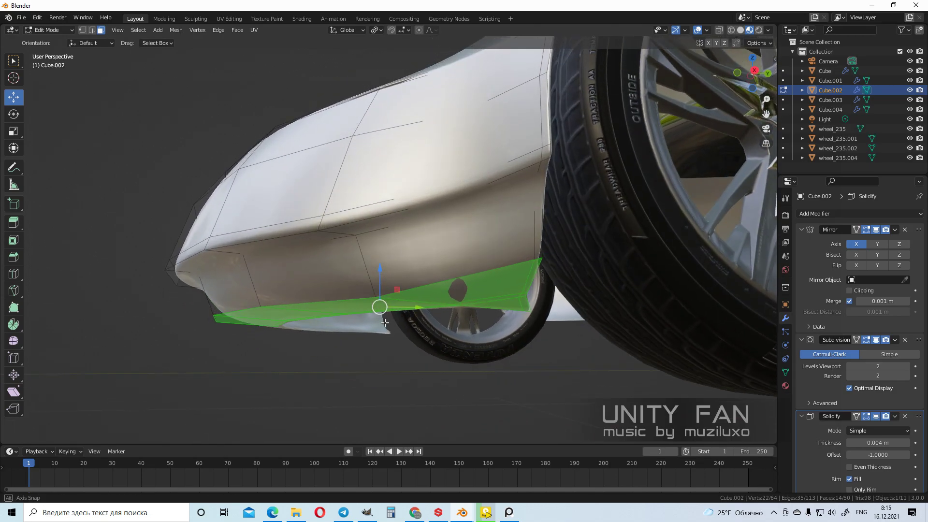
click(19, 276)
click(260, 283)
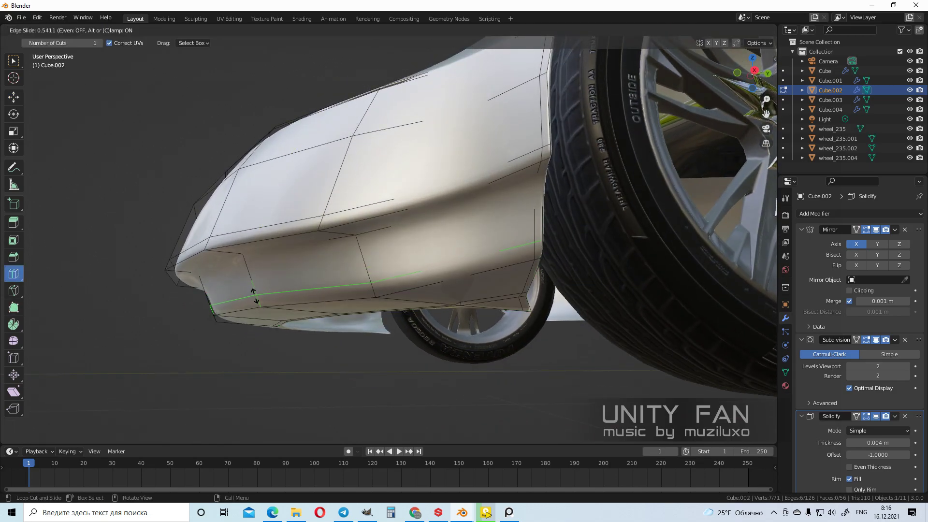
Select the lip's front lower vertices in wireframe view and move them forward along the Y axis
click(11, 105)
mouse_move(324, 270)
middle_down()
mouse_move(351, 282)
mouse_move(316, 274)
middle_up()
click(82, 30)
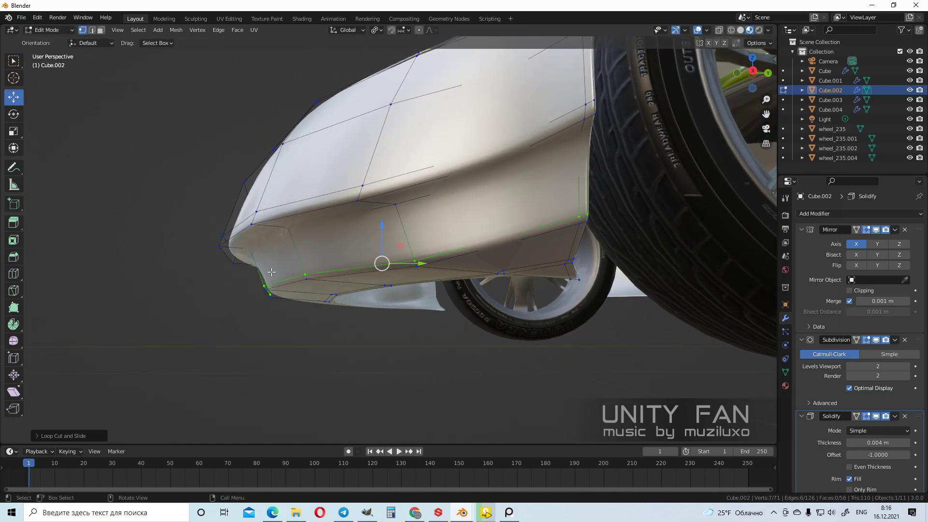
key(shift+z)
key(b)
drag(309, 314, 237, 267)
key(z)
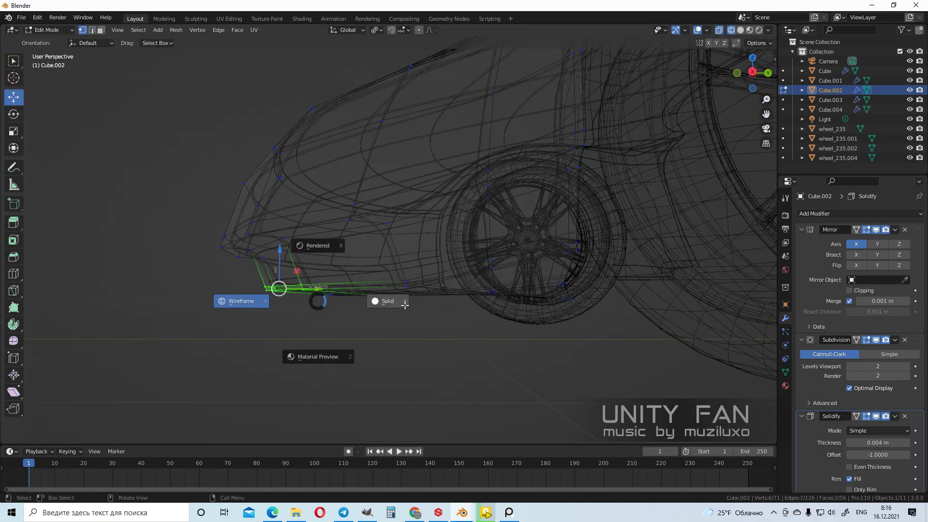
click(394, 302)
drag(314, 290, 256, 290)
middle_drag(265, 292, 485, 319)
Leave Edit Mode and inspect the whole car body from above and the side in Solid shading
key(Tab)
click(580, 257)
middle_drag(580, 261, 425, 356)
scroll(418, 315, up, 3)
click(416, 308)
click(562, 359)
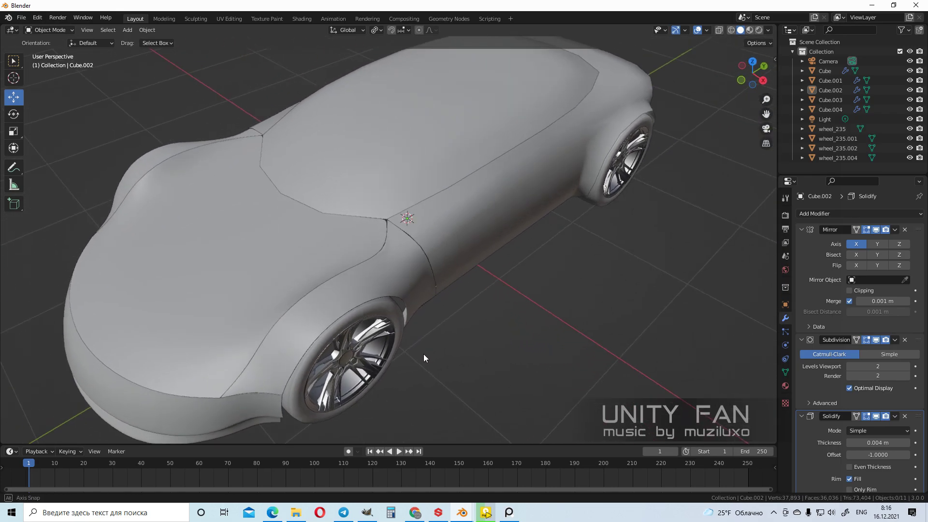
scroll(387, 363, up, 3)
middle_drag(373, 368, 403, 379)
Add a Subdivision Surface modifier to the car's glass canopy and deselect it
click(413, 287)
middle_drag(413, 287, 478, 254)
click(890, 214)
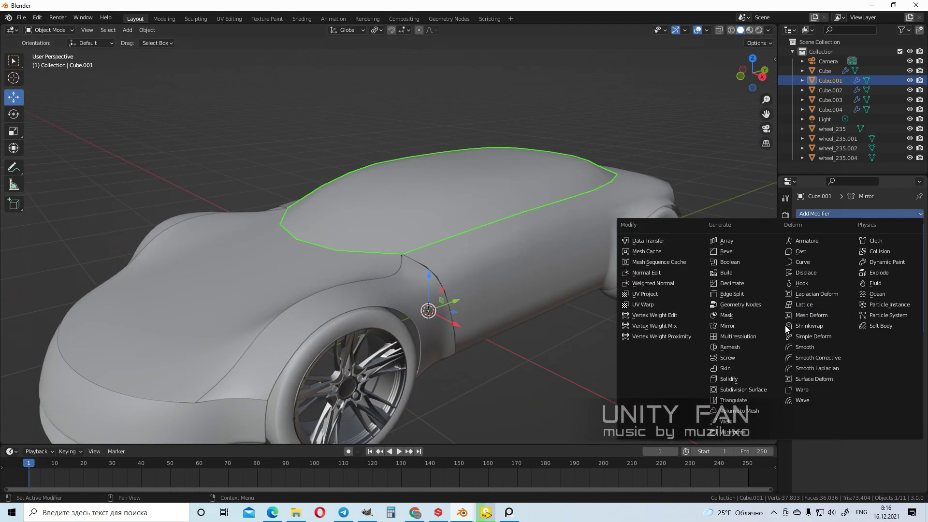
click(741, 389)
middle_drag(567, 355, 559, 313)
click(543, 311)
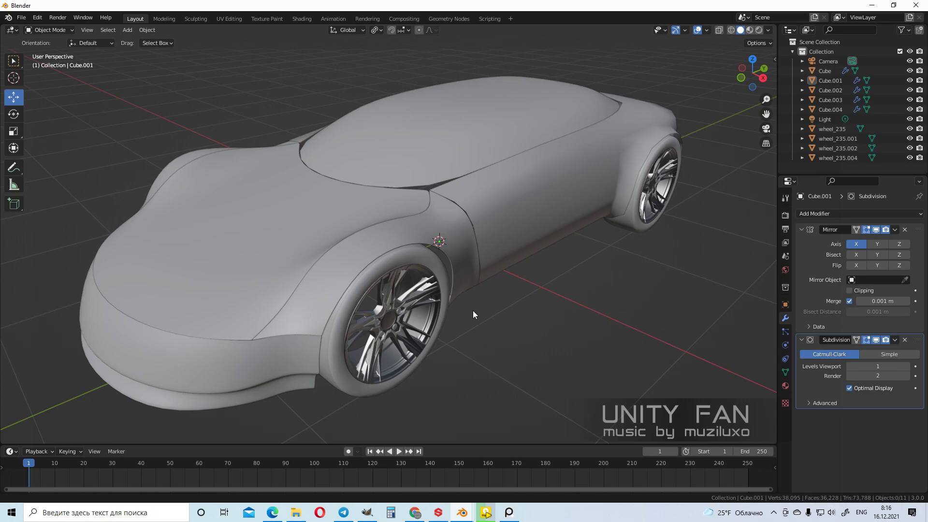
Switch to Material Preview shading and examine the front of the car
shift+middle_drag(468, 311, 549, 305)
click(749, 30)
mouse_move(625, 179)
middle_down()
mouse_move(602, 240)
mouse_move(609, 222)
mouse_move(583, 248)
mouse_move(601, 249)
mouse_move(564, 260)
middle_up()
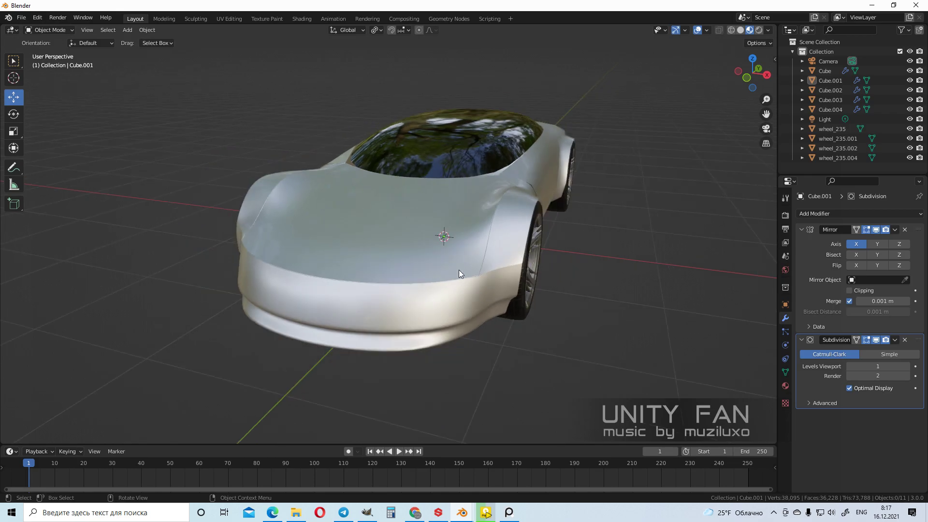
scroll(459, 270, up, 2)
shift+middle_drag(459, 270, 361, 312)
Knife the outline of a front opening across the bumper below the hood, ending at the fender seam
click(359, 309)
scroll(358, 308, up, 4)
key(Tab)
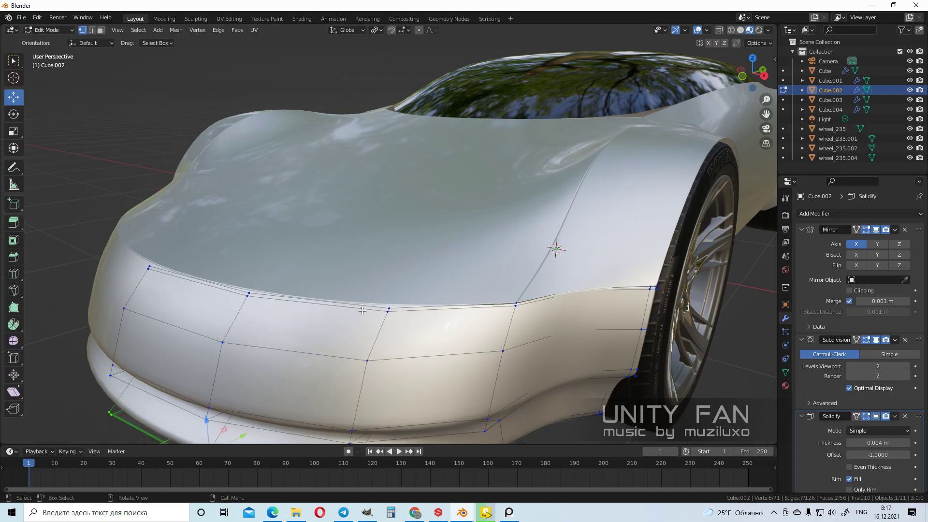
scroll(369, 294, up, 1)
scroll(369, 294, up, 1)
scroll(370, 293, up, 1)
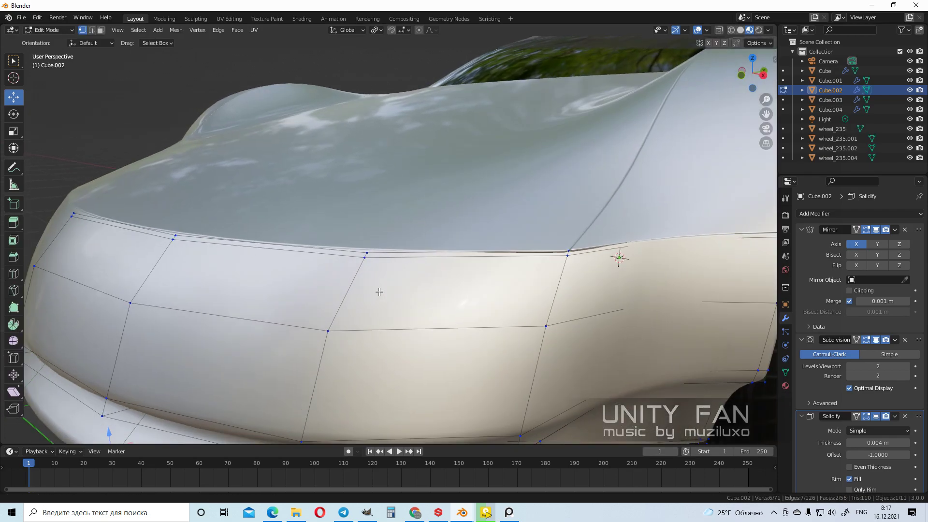
key(k)
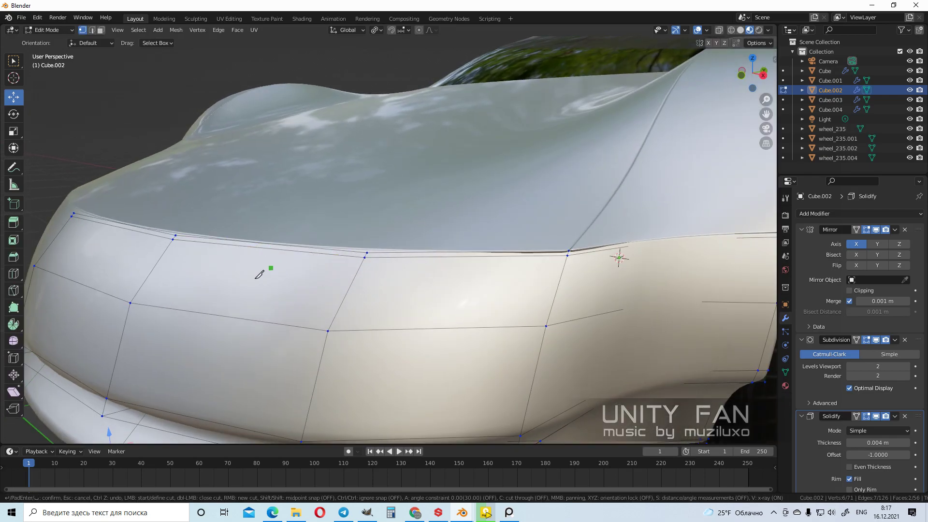
middle_drag(157, 268, 124, 256)
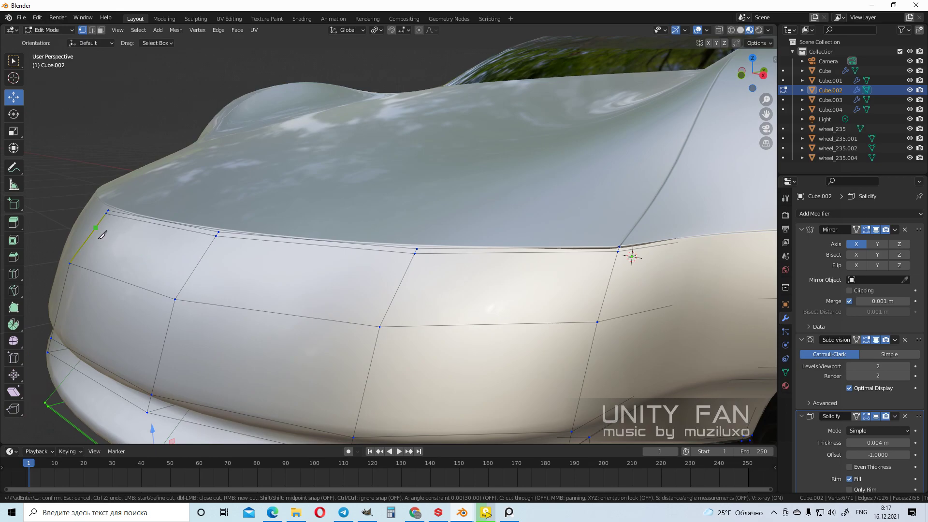
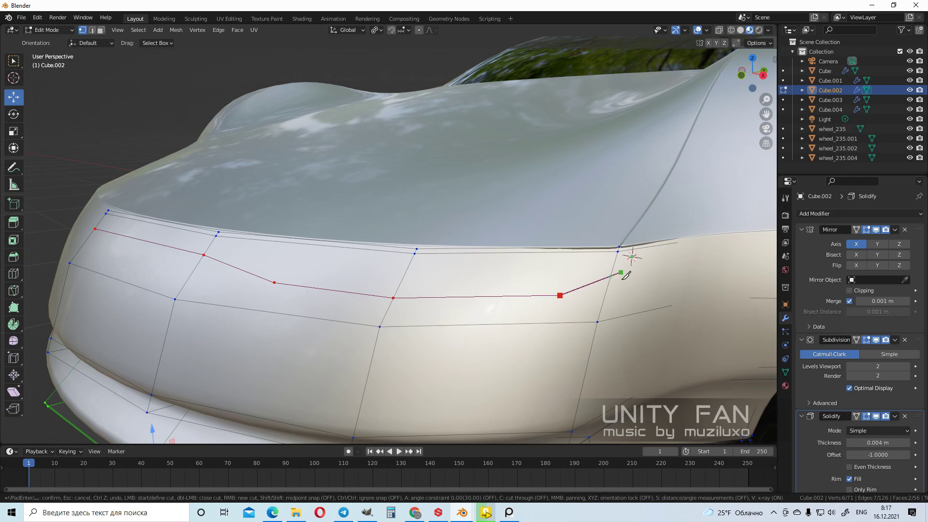
click(617, 251)
key(Return)
Delete the bumper faces between the knife cut and the upper edge to open a gap under the hood
click(99, 30)
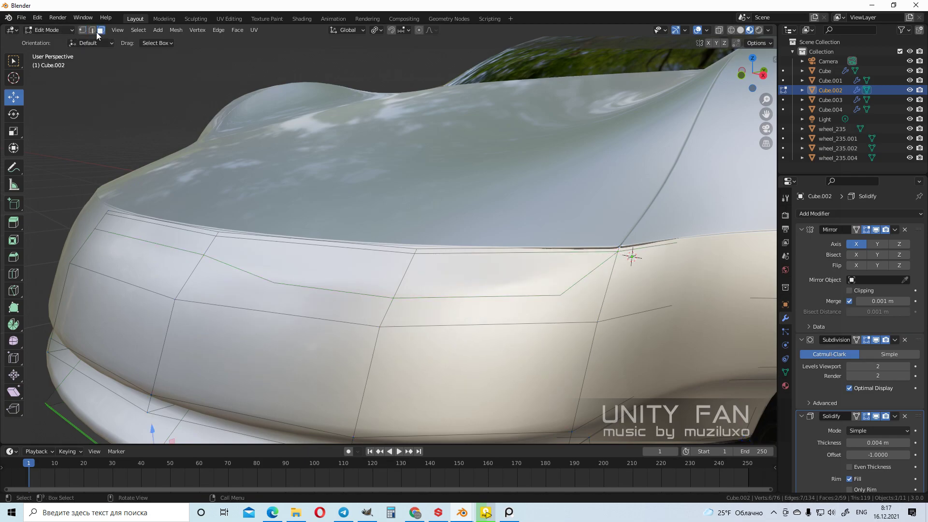
click(16, 58)
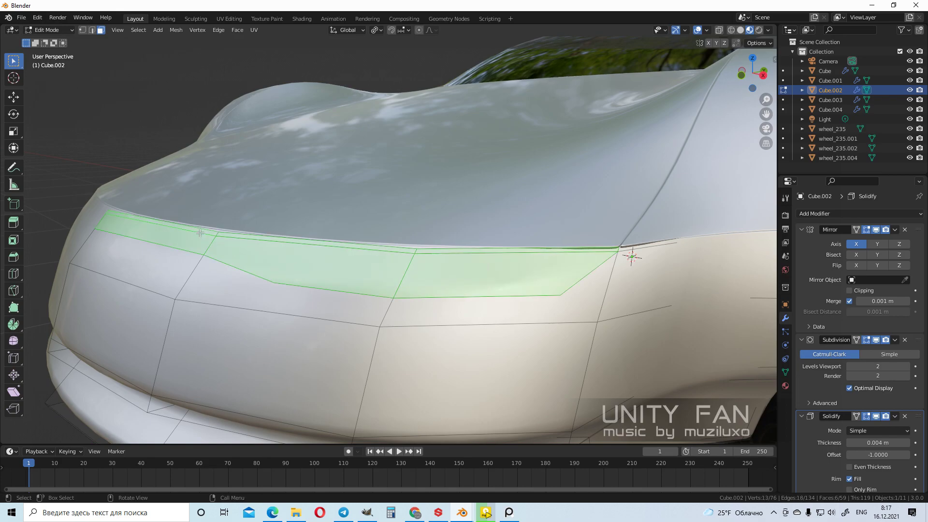
key(x)
click(178, 182)
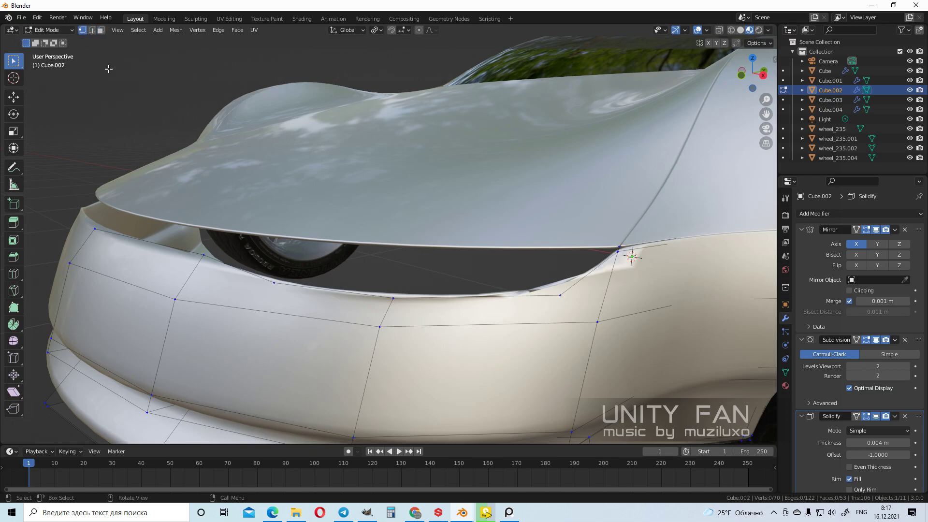
Knife a supporting cut just below the new opening's edge, following it up to the fender corner
key(k)
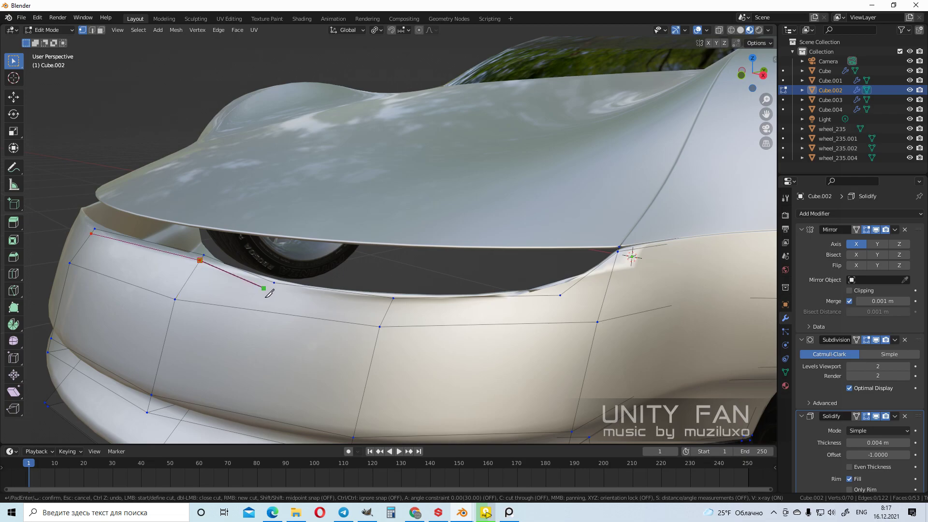
click(390, 305)
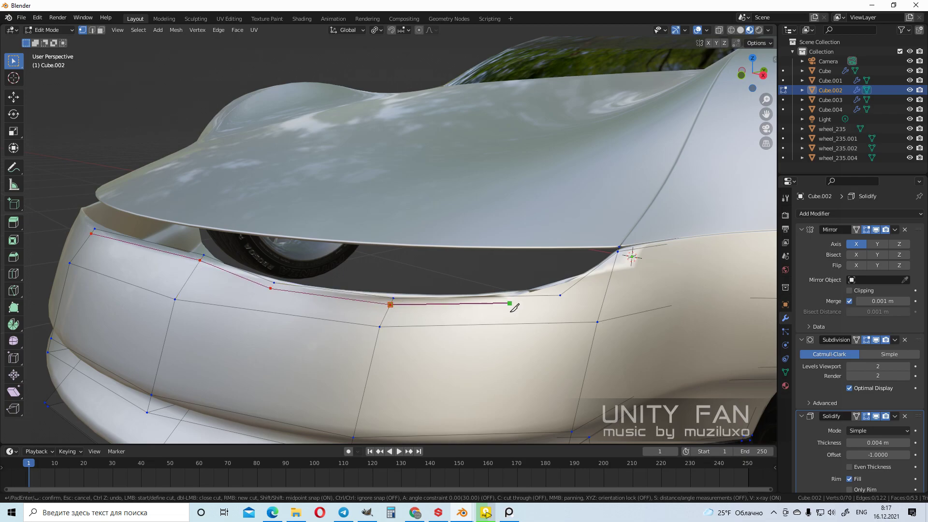
shift+middle_drag(510, 304, 435, 302)
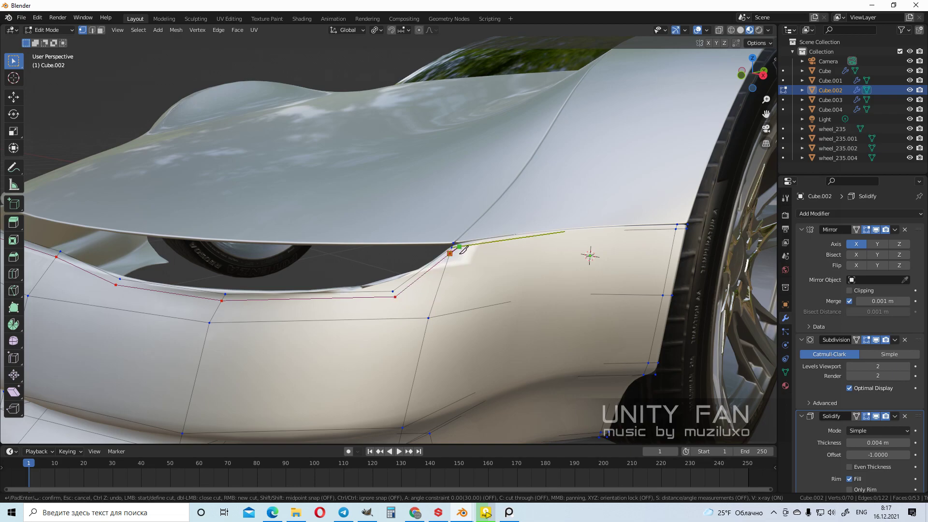
key(Return)
scroll(406, 290, down, 3)
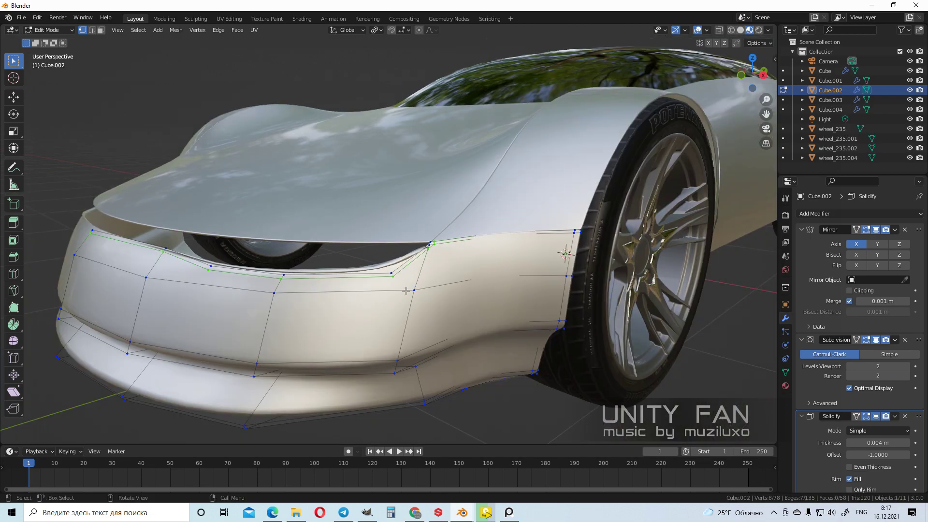
Connect the opening-edge vertex and the supporting-cut vertex below it with an edge near the middle of the bumper
mouse_move(375, 295)
middle_down()
mouse_move(333, 299)
mouse_move(371, 288)
middle_up()
scroll(370, 288, up, 4)
middle_drag(315, 296, 455, 288)
scroll(513, 276, down, 3)
middle_drag(514, 276, 364, 268)
scroll(434, 273, up, 4)
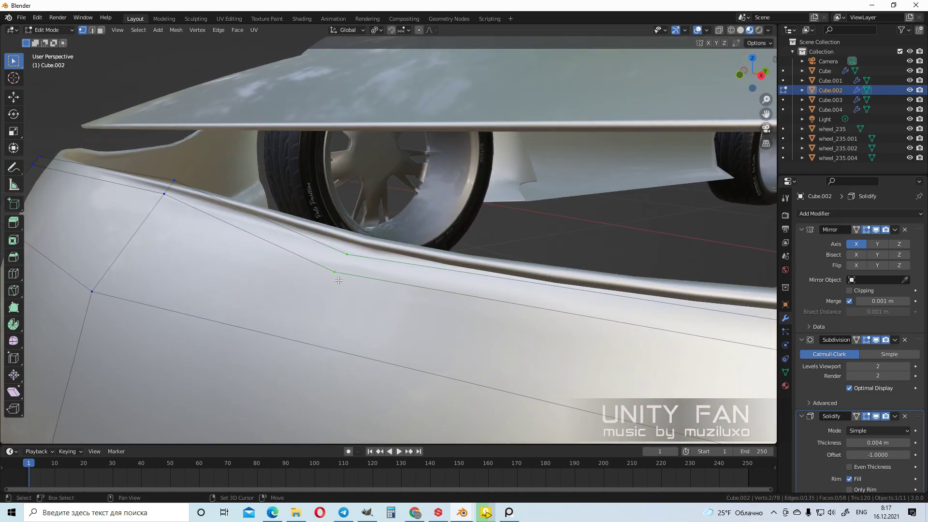
key(j)
Connect the matching pair of rim and supporting-cut vertices at the opening's outer bend toward the fender
scroll(354, 286, down, 3)
middle_drag(354, 286, 450, 267)
scroll(502, 279, up, 4)
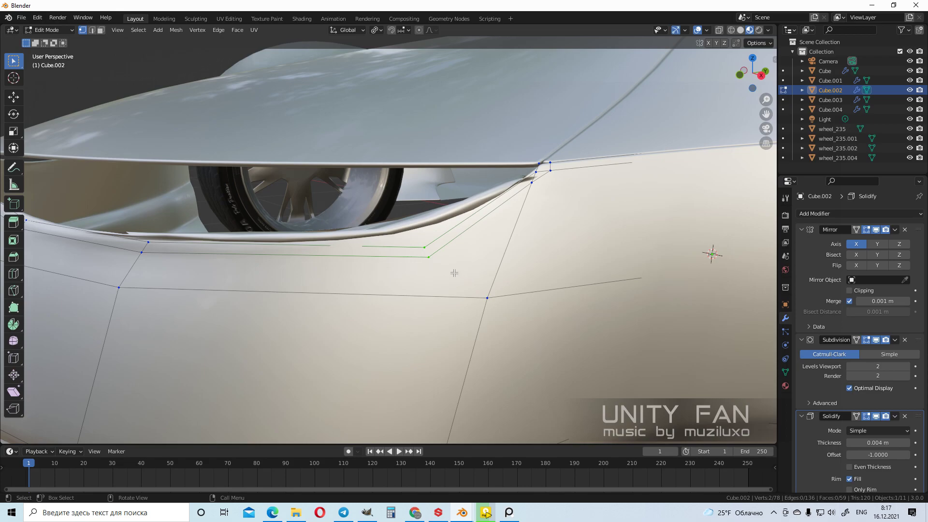
scroll(437, 252, up, 5)
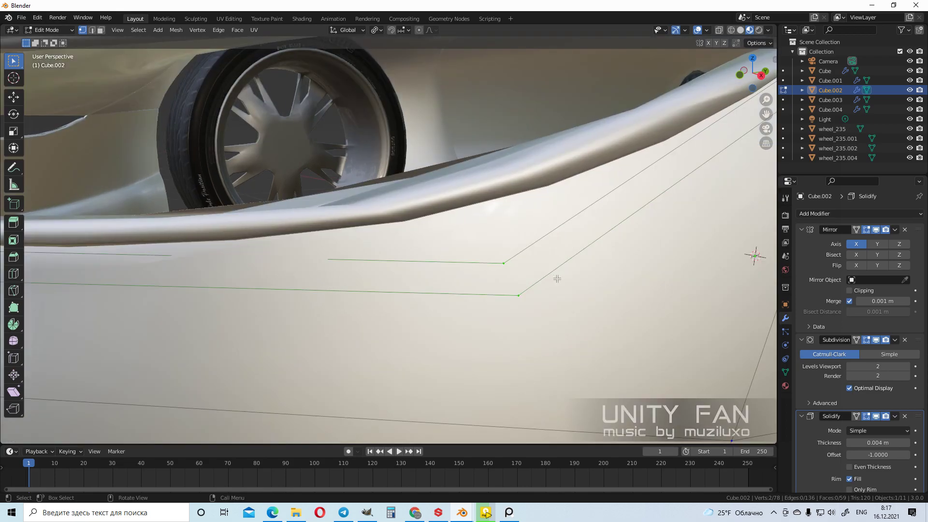
key(j)
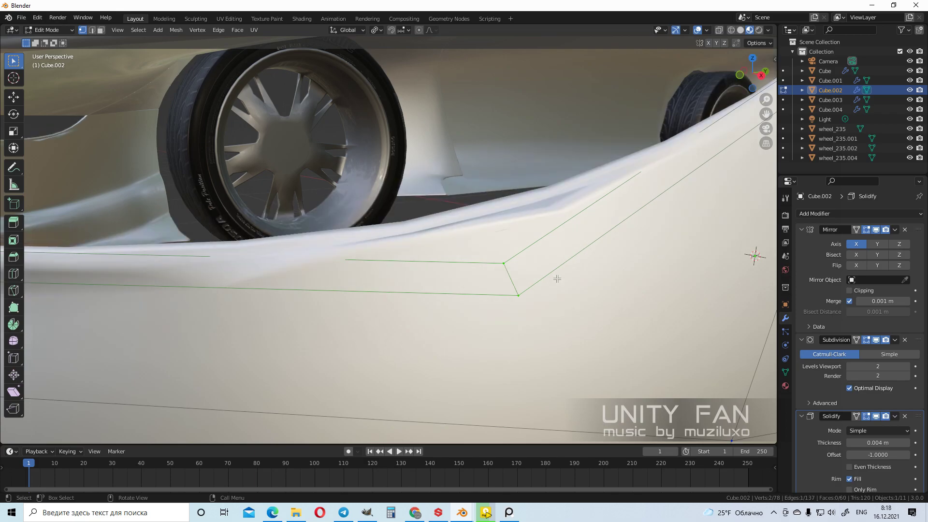
Connect the supporting-cut vertex at the outer bend to the bumper vertex diagonally below it
scroll(556, 278, down, 5)
key(KP_Decimal)
middle_drag(711, 253, 445, 235)
scroll(421, 236, up, 3)
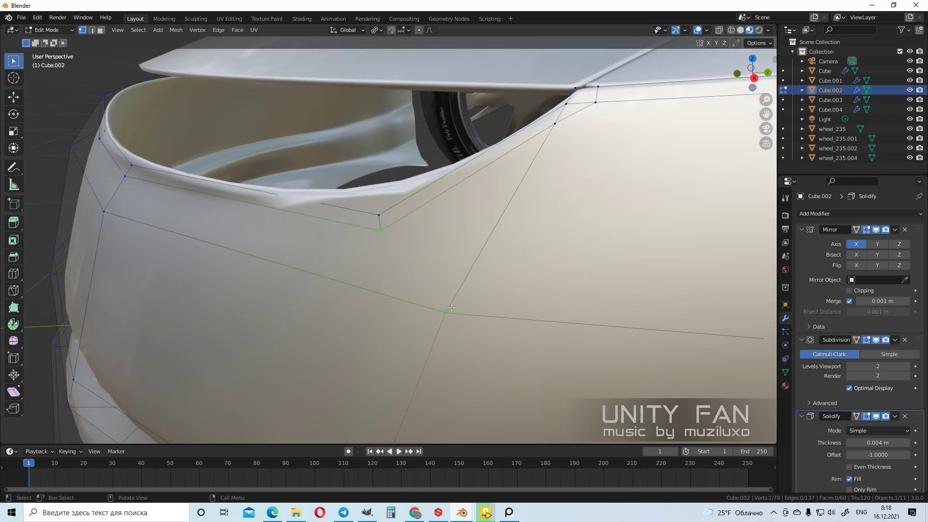
key(j)
Add a vertical loop cut through the bumper below the middle rim edge and connect its upper end to the supporting cut
scroll(451, 308, down, 6)
middle_drag(451, 308, 411, 296)
scroll(368, 279, up, 2)
click(13, 274)
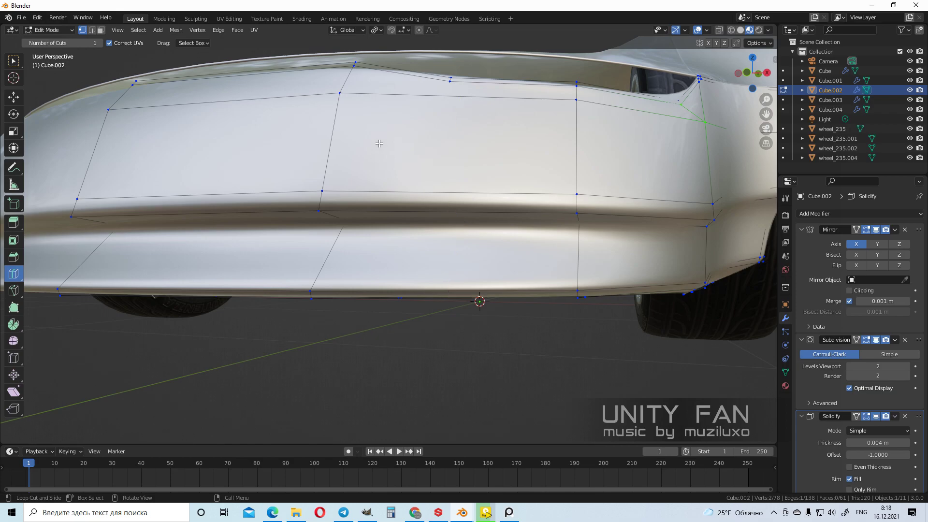
click(455, 108)
middle_drag(456, 108, 314, 212)
click(13, 60)
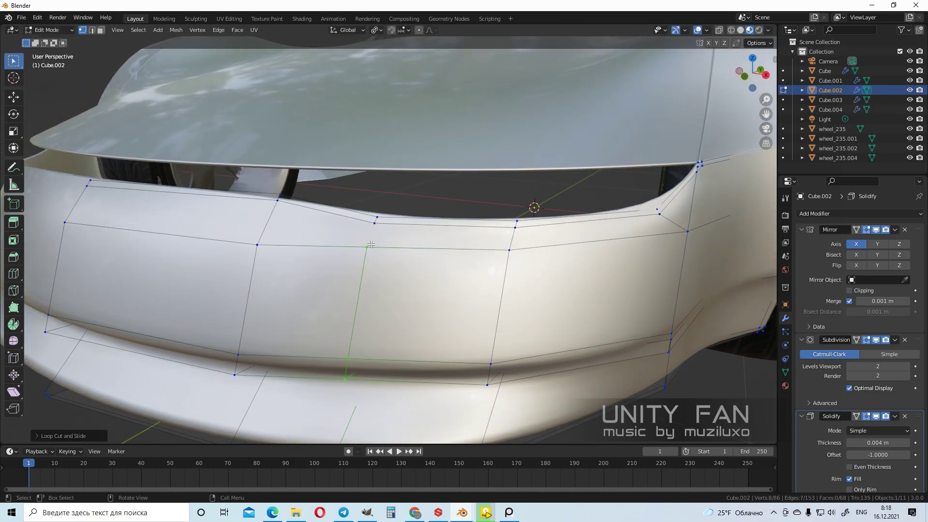
click(376, 234)
key(j)
Examine the bumper and the smoothed rim of the front opening from several angles
middle_drag(395, 250, 446, 309)
middle_drag(488, 359, 566, 332)
click(633, 311)
middle_drag(632, 311, 535, 298)
scroll(393, 274, up, 2)
click(391, 273)
key(Tab)
middle_drag(392, 276, 367, 261)
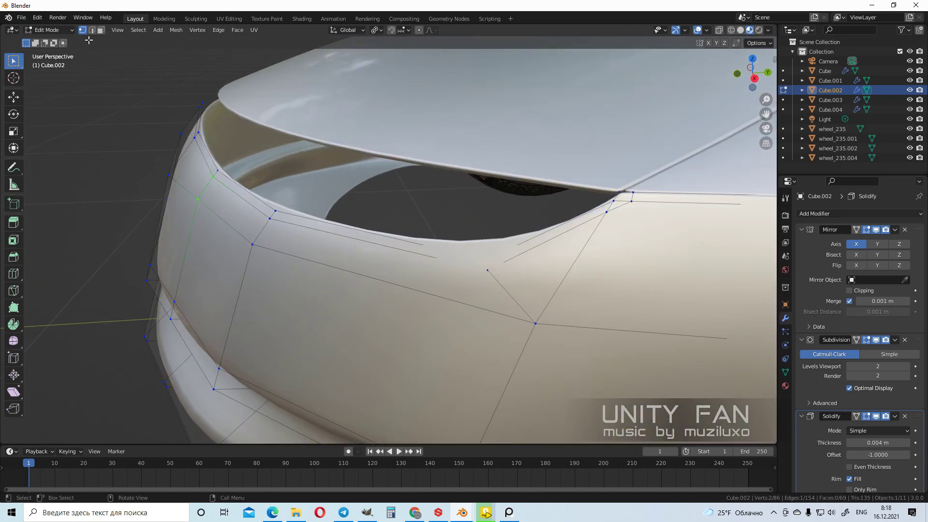
Select the run of edges along the bumper opening's rim, extrude them, and move the new edges back along Y into the car
middle_drag(212, 115, 247, 204)
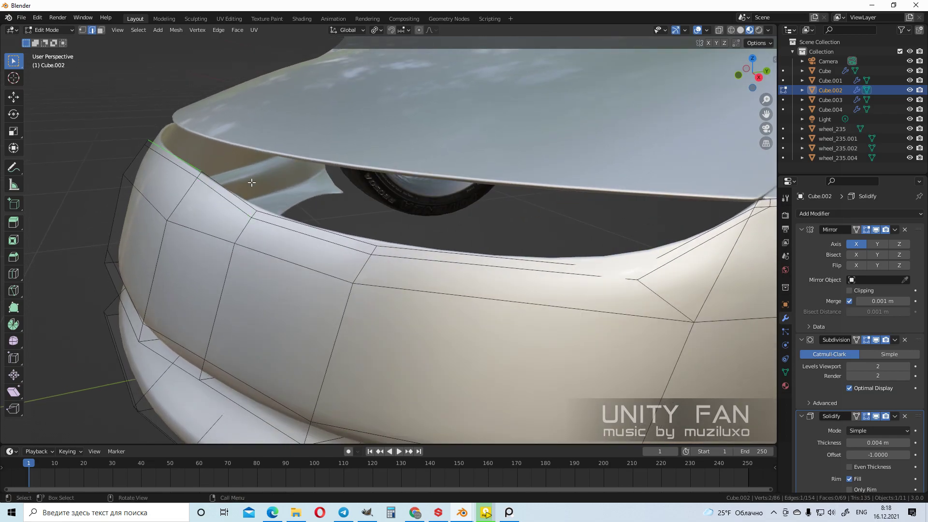
middle_drag(413, 244, 403, 237)
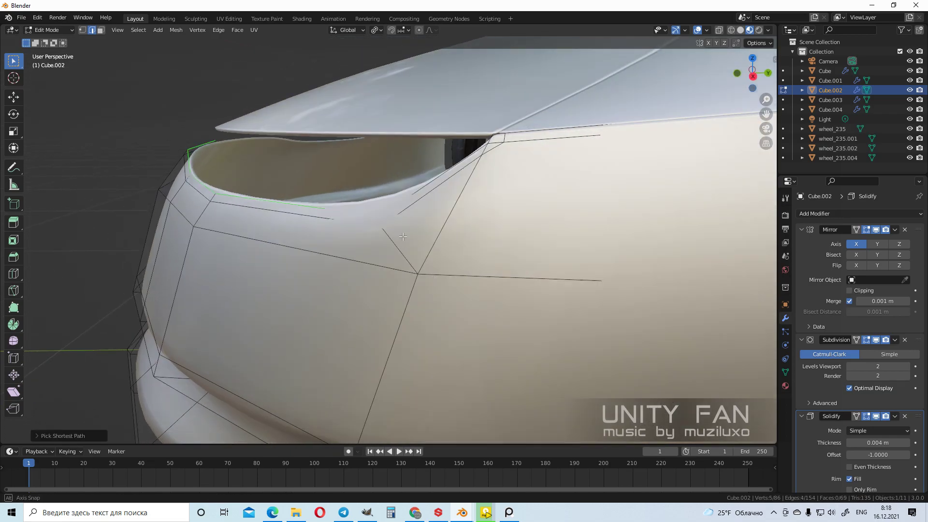
shift+middle_drag(164, 139, 227, 171)
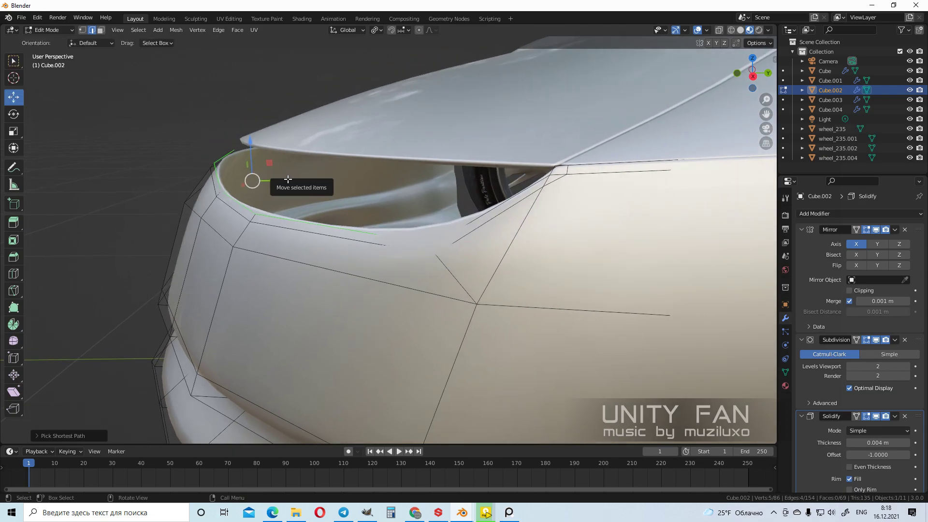
key(e)
click(321, 171)
drag(273, 167, 299, 164)
middle_drag(299, 163, 381, 244)
Check the extruded flange in Object Mode, and raise its inner edges slightly along Z in Edit Mode
key(Tab)
scroll(407, 227, down, 2)
click(587, 262)
scroll(483, 250, up, 4)
key(Tab)
scroll(381, 245, up, 2)
drag(254, 137, 253, 130)
shift+middle_drag(257, 187, 306, 195)
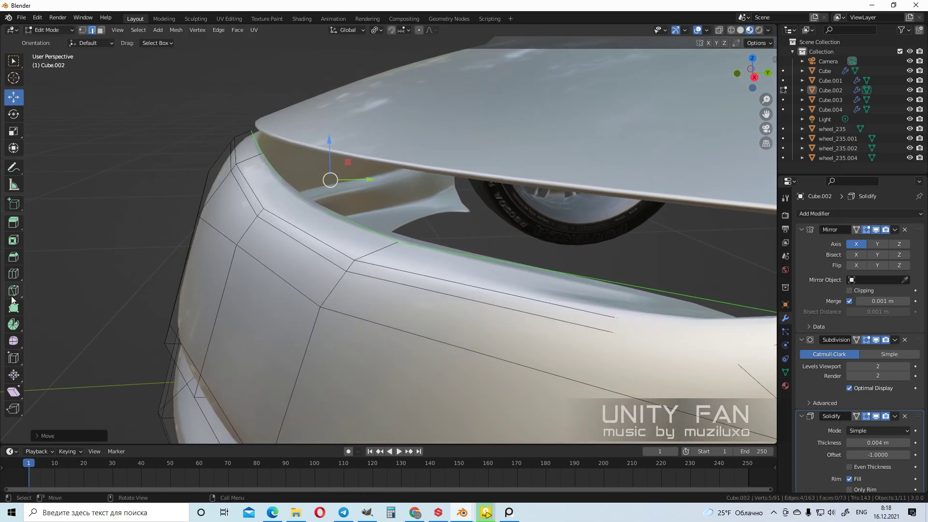
Add a supporting loop cut along the extruded flange of the opening and return to Object Mode
click(13, 273)
drag(369, 255, 374, 243)
key(Tab)
scroll(384, 264, down, 4)
middle_drag(375, 274, 549, 306)
middle_drag(466, 299, 407, 281)
scroll(483, 251, up, 1)
middle_drag(314, 256, 382, 232)
Split the 3D viewport and turn the new area into an Asset Browser showing the User Library
drag(752, 42, 351, 90)
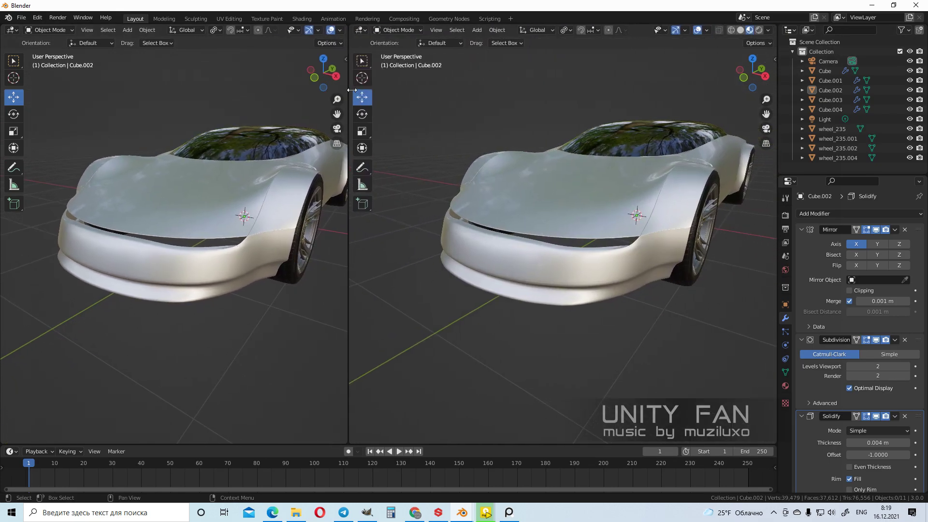
click(11, 31)
click(305, 89)
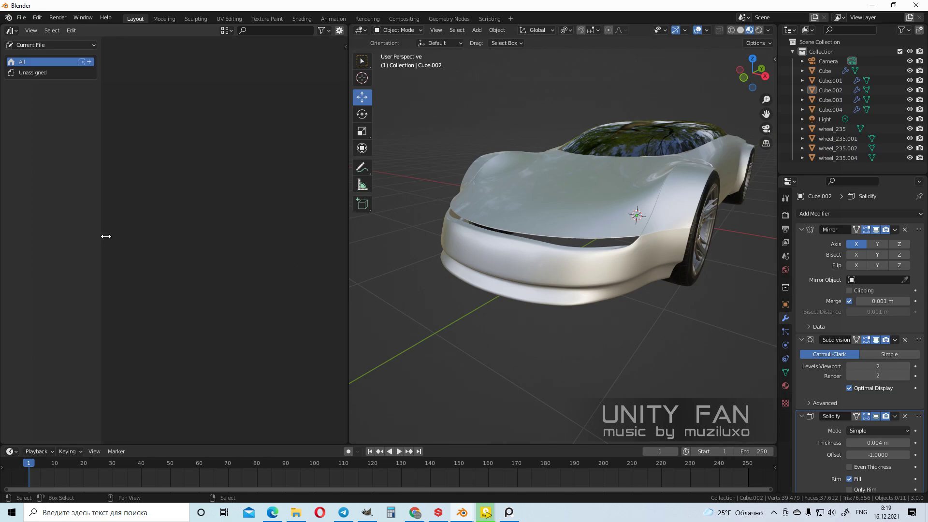
click(32, 45)
click(37, 72)
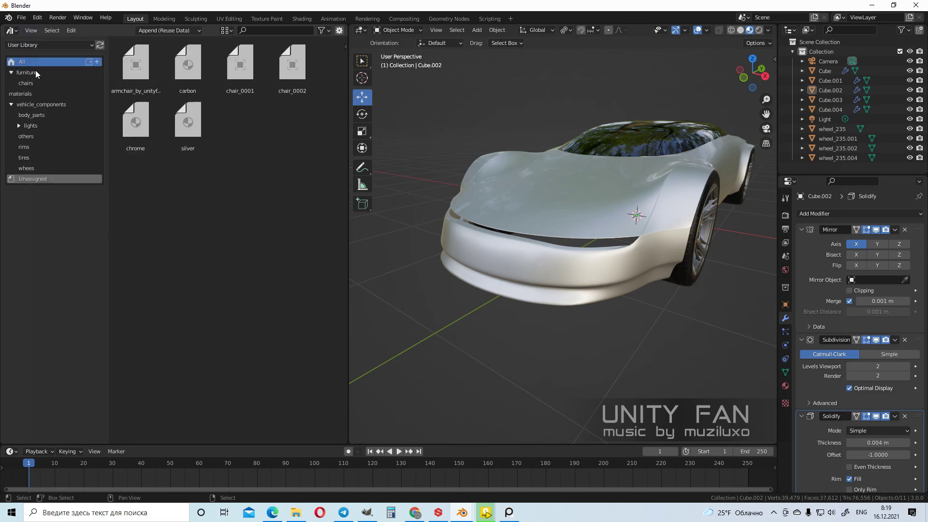
Place the headlight_584 asset in the scene and move it up into the front opening under the hood, near the fender
middle_drag(527, 237, 540, 236)
scroll(493, 240, up, 1)
drag(201, 188, 502, 360)
middle_drag(596, 379, 561, 330)
scroll(552, 328, up, 1)
drag(520, 336, 604, 199)
middle_drag(604, 199, 604, 258)
scroll(651, 254, up, 4)
middle_drag(662, 236, 590, 261)
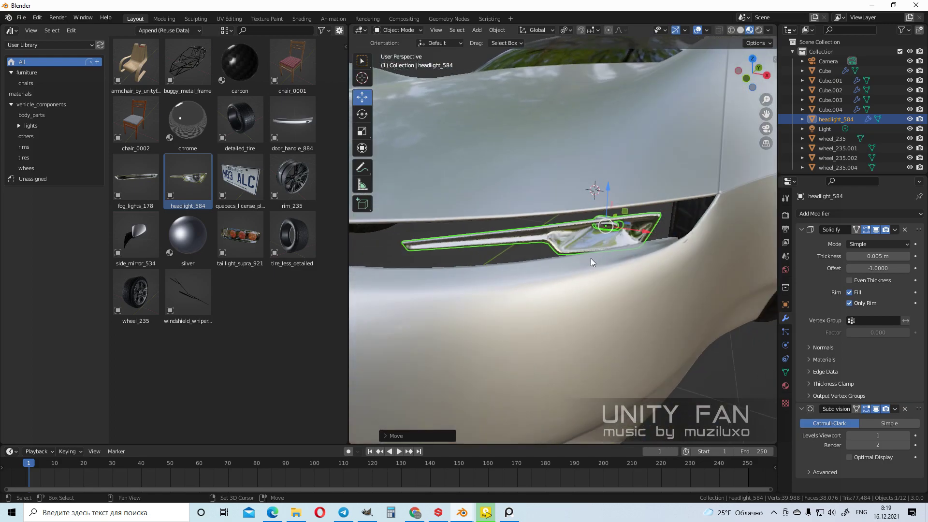
Rotate the headlight by about 6.7° in front view to level its upper edge with the hood line
scroll(619, 199, down, 2)
mouse_move(619, 199)
middle_down()
mouse_move(606, 188)
mouse_move(650, 197)
mouse_move(631, 190)
middle_up()
key(KP_3)
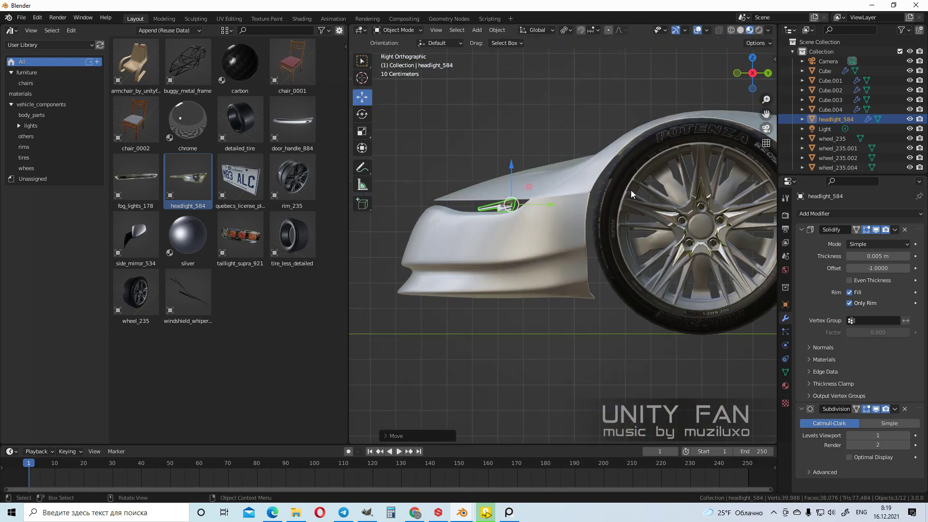
key(KP_1)
scroll(630, 190, up, 5)
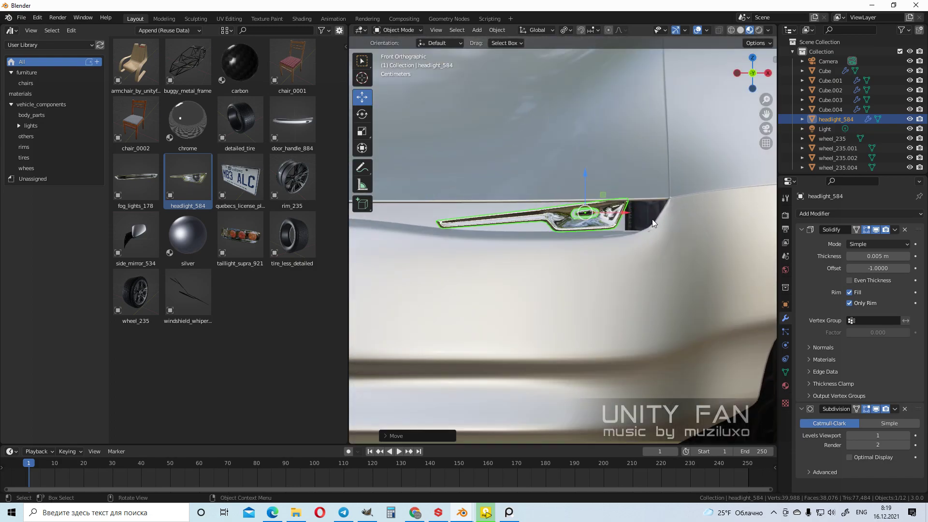
key(r)
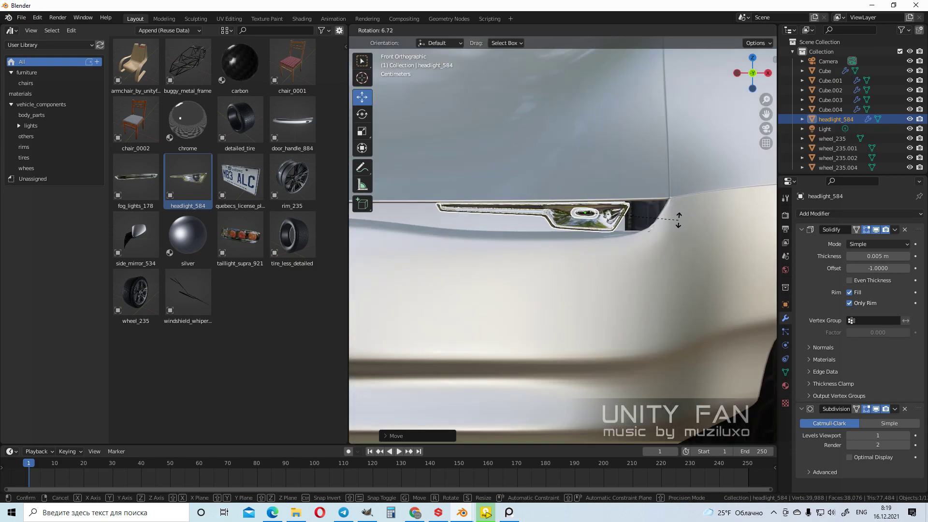
click(677, 220)
scroll(629, 221, up, 1)
scroll(625, 222, down, 4)
middle_drag(624, 222, 579, 271)
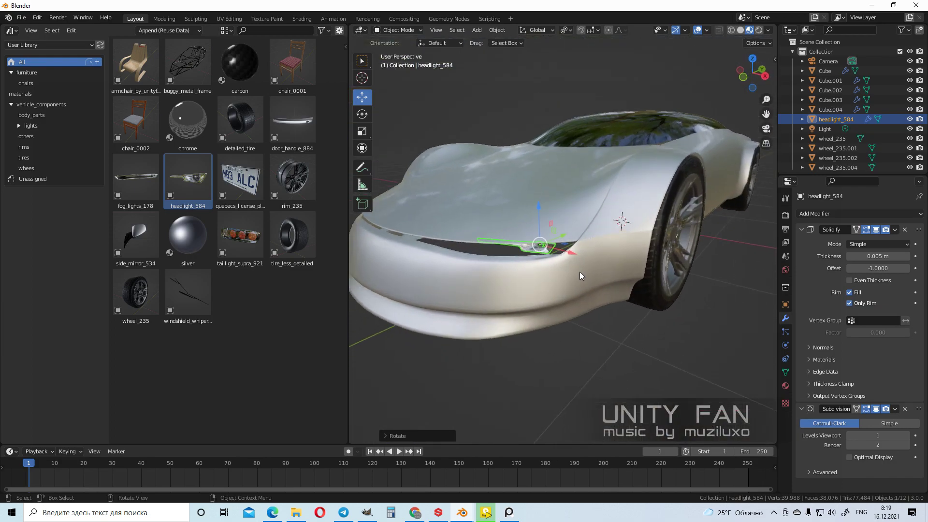
Reselect the headlight and shift it within the opening, checking its position from above
key(alt+a)
scroll(523, 286, up, 6)
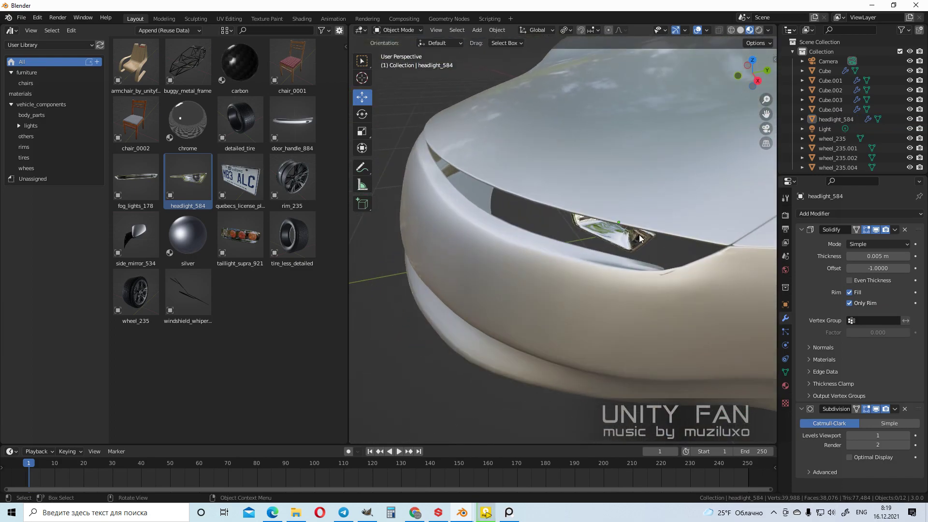
click(639, 238)
middle_drag(639, 237, 613, 286)
click(603, 246)
key(g)
click(625, 233)
key(KP_7)
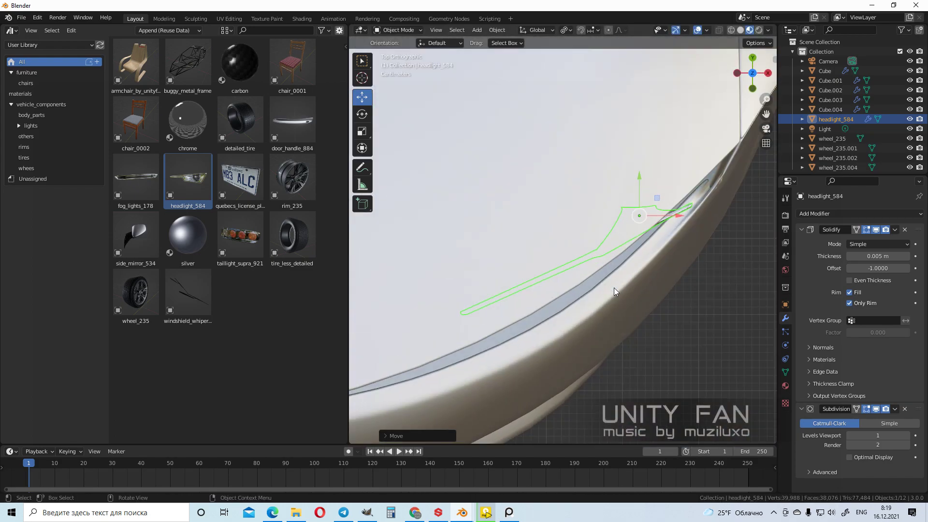
middle_drag(614, 288, 637, 232)
Rotate the headlight in front view to a Y rotation of 4.57° and nudge it slightly toward the hood edge
key(KP_3)
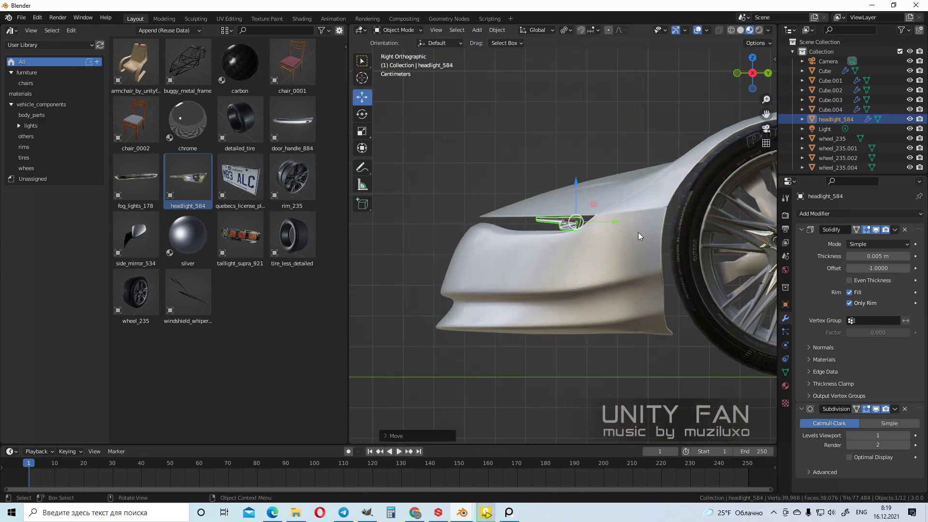
key(KP_1)
scroll(638, 231, up, 4)
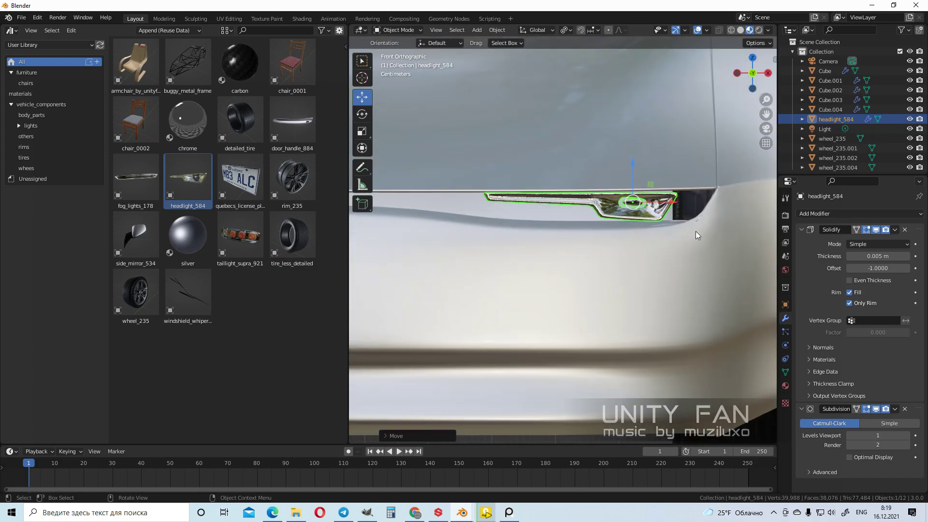
key(r)
click(710, 236)
mouse_move(637, 178)
mouse_down()
mouse_move(634, 232)
mouse_move(633, 175)
mouse_up()
Narrow the Asset Browser to a single column of assets to enlarge the 3D viewport
middle_drag(633, 176, 648, 265)
click(661, 334)
scroll(602, 267, up, 1)
drag(351, 264, 180, 265)
mouse_move(571, 257)
middle_down()
mouse_move(628, 248)
mouse_move(594, 255)
mouse_move(559, 246)
mouse_move(549, 268)
mouse_move(481, 282)
mouse_move(554, 259)
middle_up()
click(558, 246)
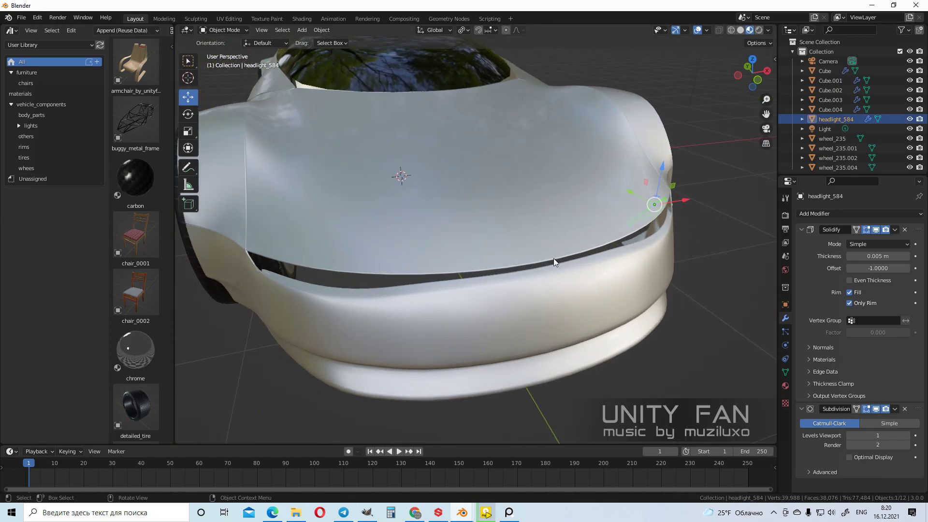
scroll(420, 280, down, 2)
middle_drag(483, 286, 396, 259)
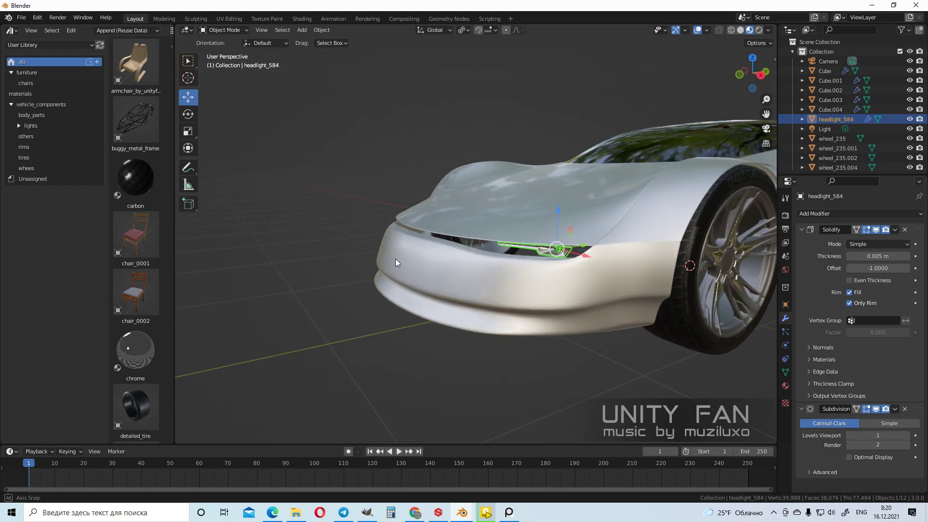
shift+middle_drag(530, 285, 457, 272)
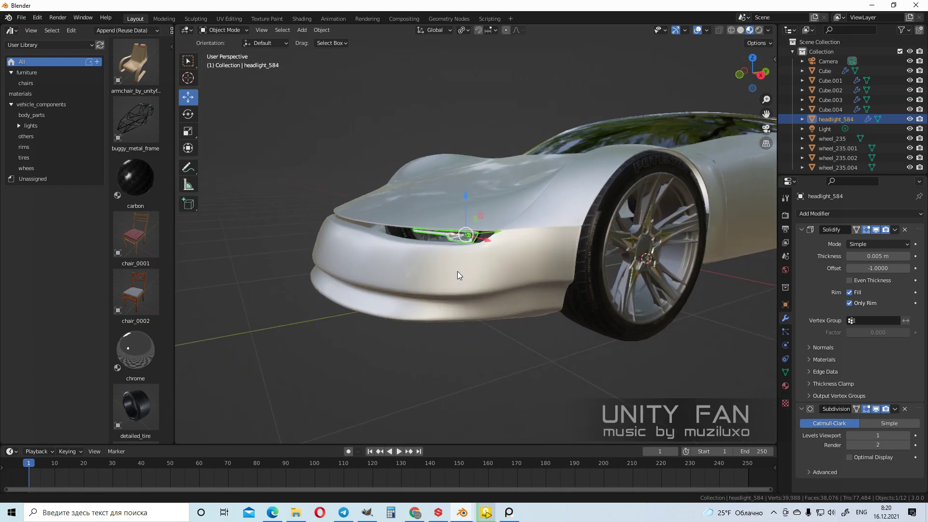
Show the headlight's transform values and examine its fit in the front opening from close up and farther away
click(774, 61)
middle_drag(448, 216, 487, 236)
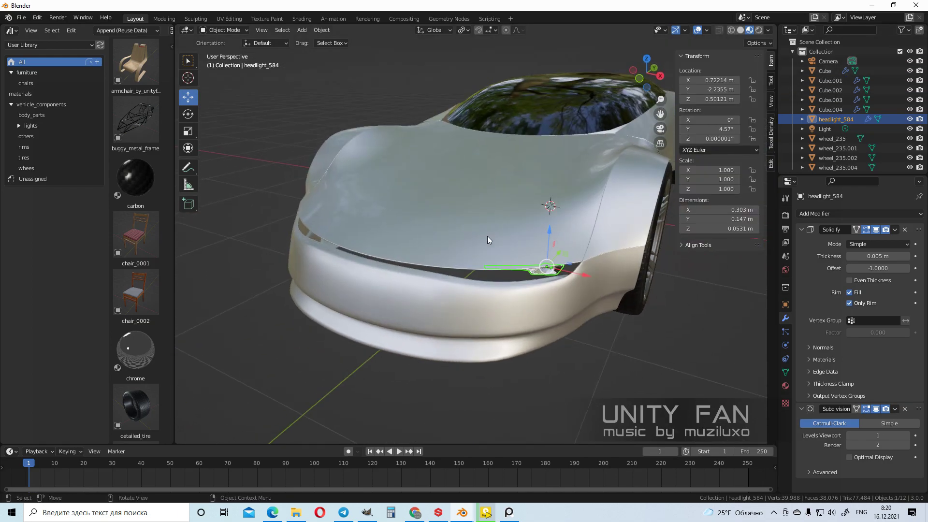
scroll(505, 274, up, 5)
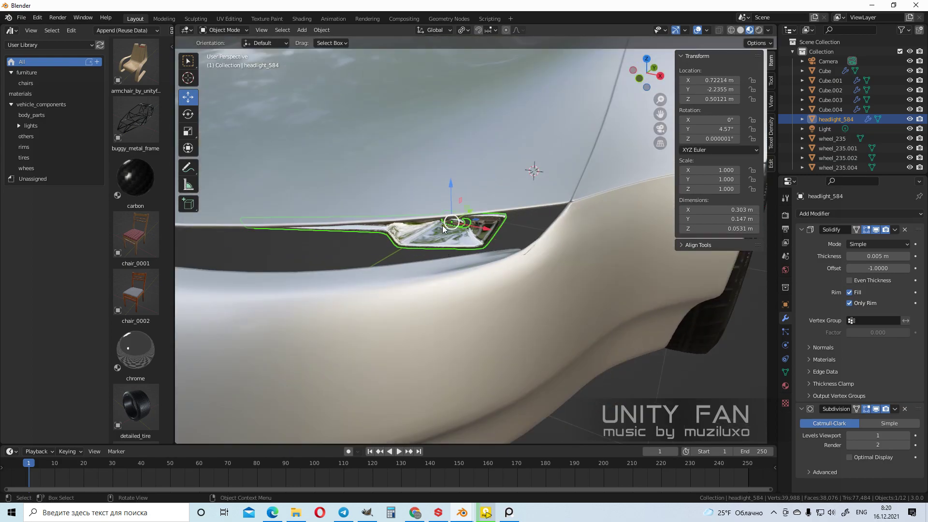
scroll(441, 222, down, 8)
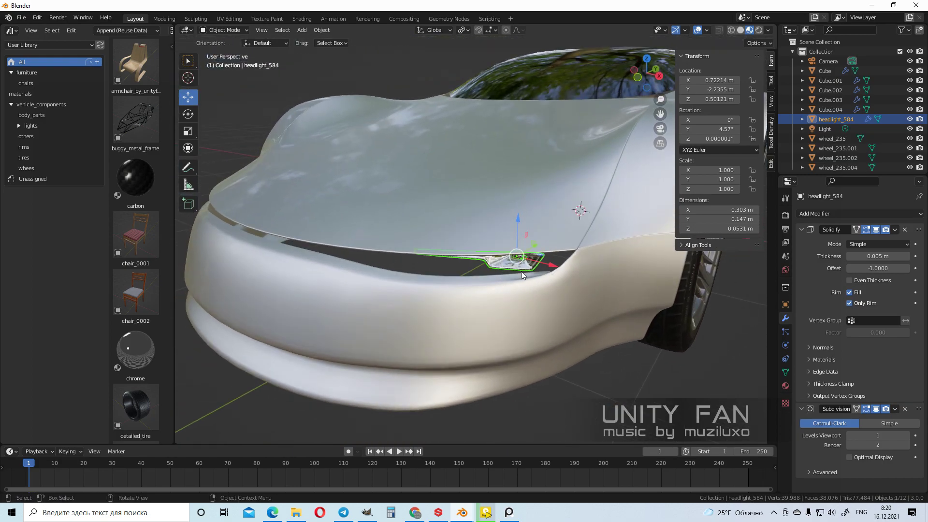
scroll(521, 274, up, 7)
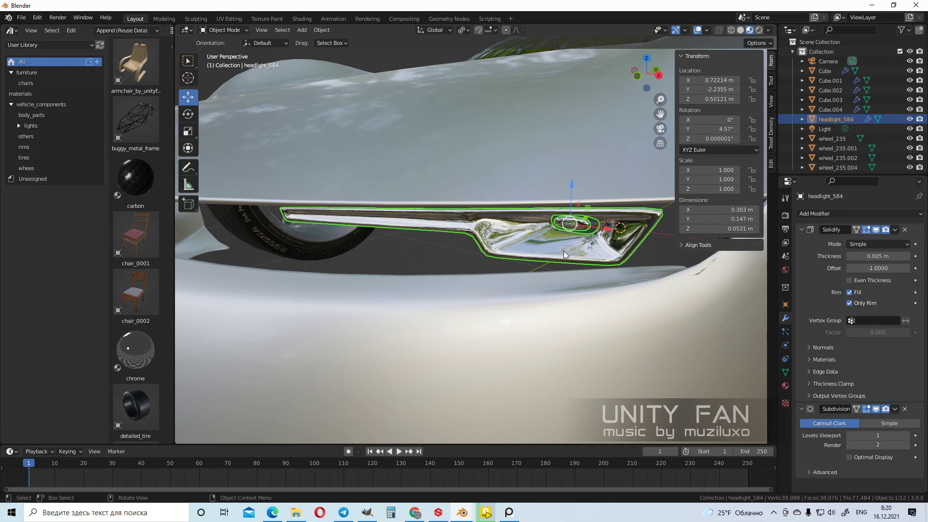
scroll(575, 224, up, 4)
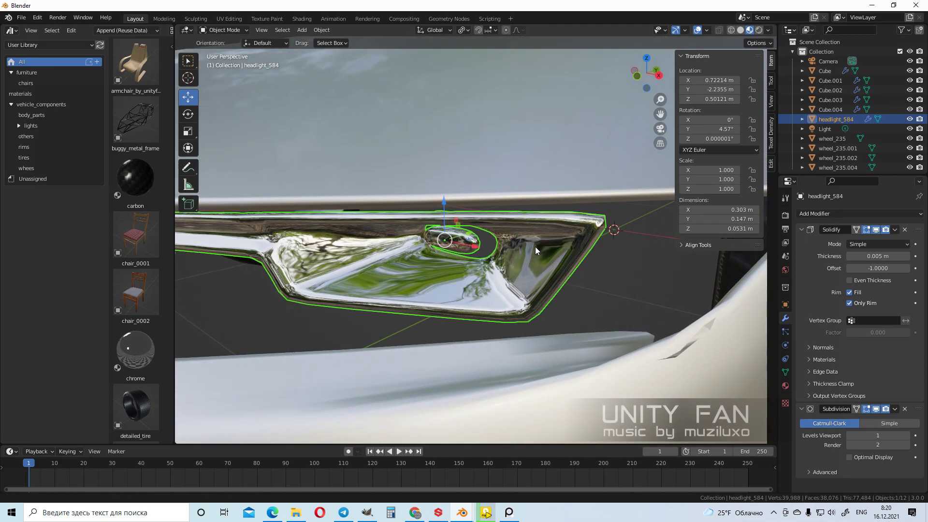
scroll(493, 265, down, 7)
middle_drag(494, 268, 518, 238)
shift+middle_drag(567, 298, 607, 337)
scroll(498, 237, up, 3)
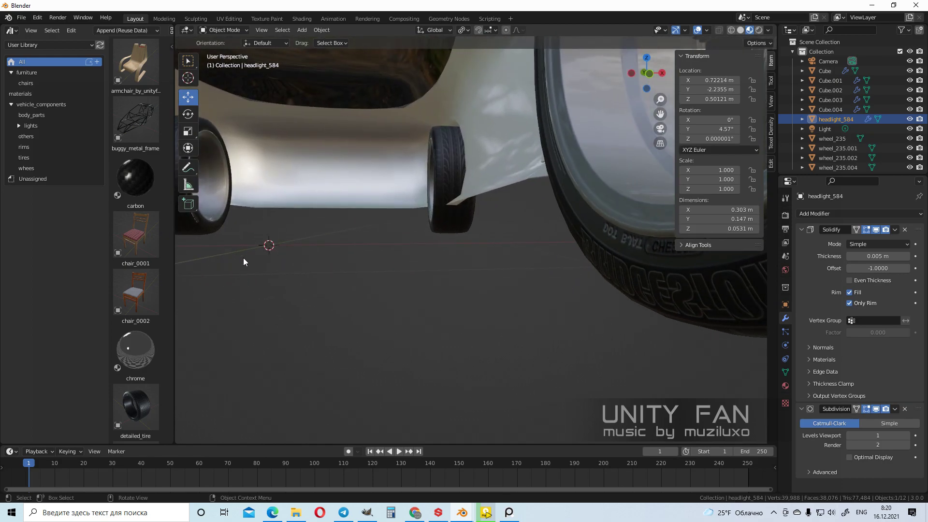
scroll(361, 254, down, 3)
scroll(348, 250, up, 2)
middle_drag(348, 251, 615, 321)
middle_drag(289, 153, 390, 242)
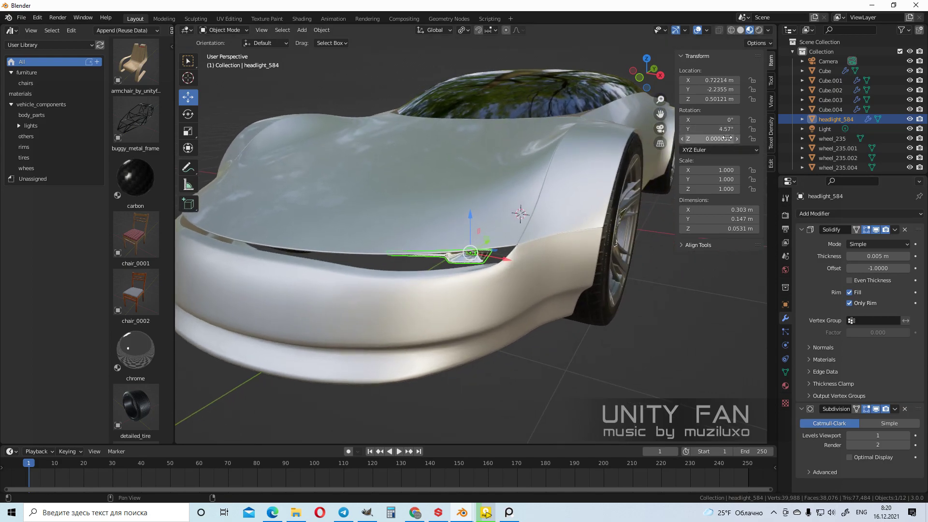
shift+middle_drag(396, 236, 483, 230)
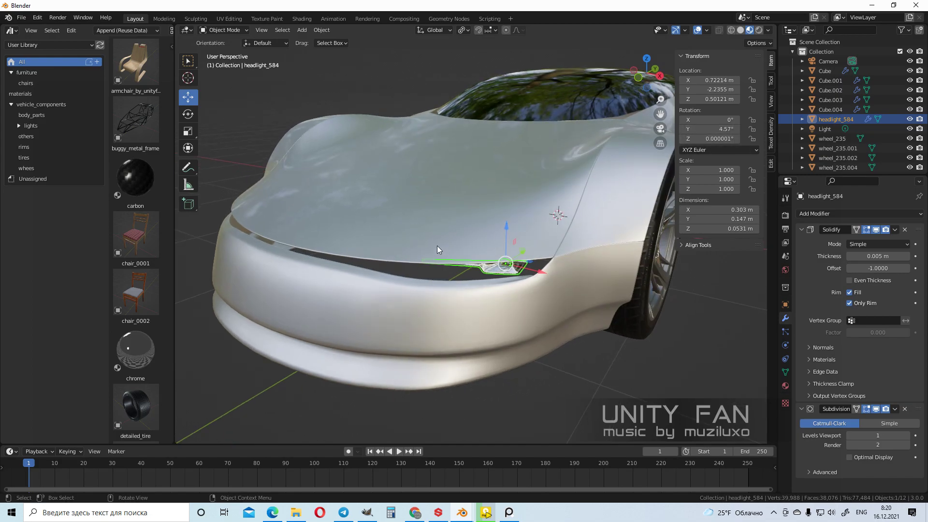
Apply the headlight's scale and rotation
key(ctrl+a)
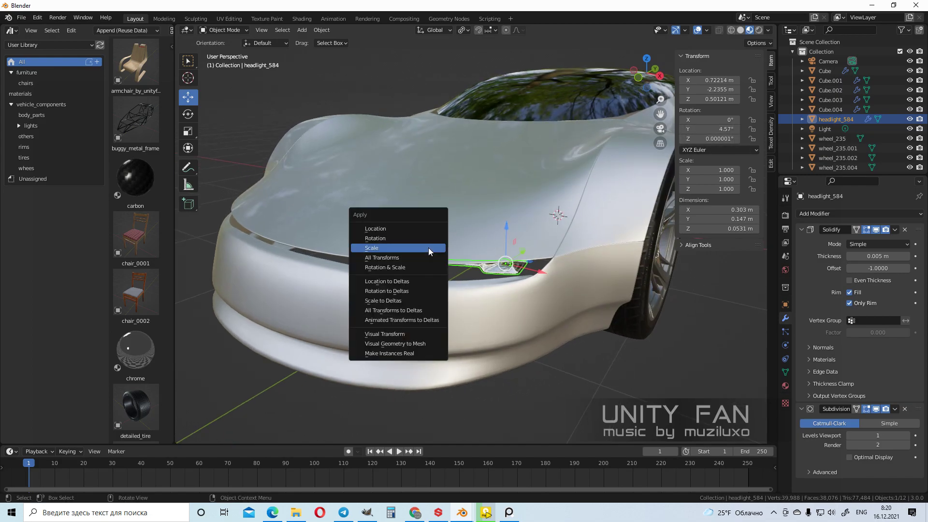
click(428, 247)
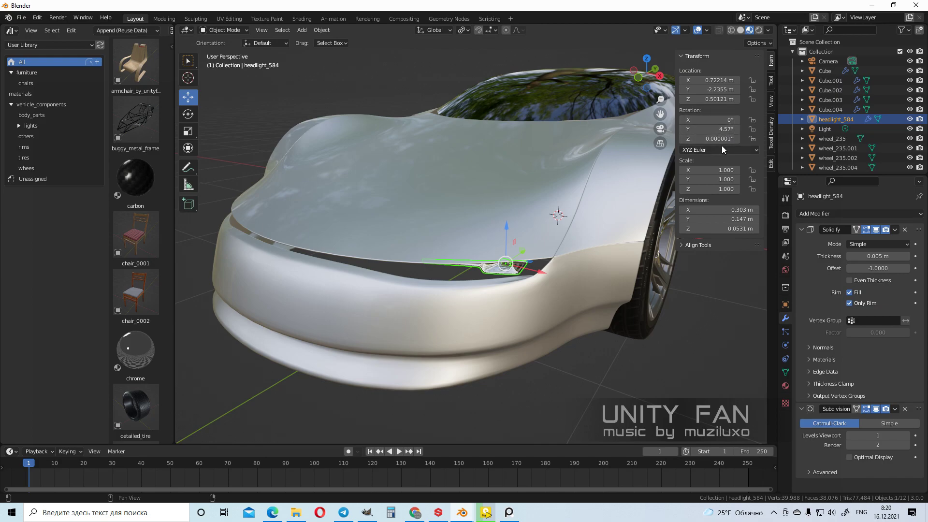
key(ctrl+a)
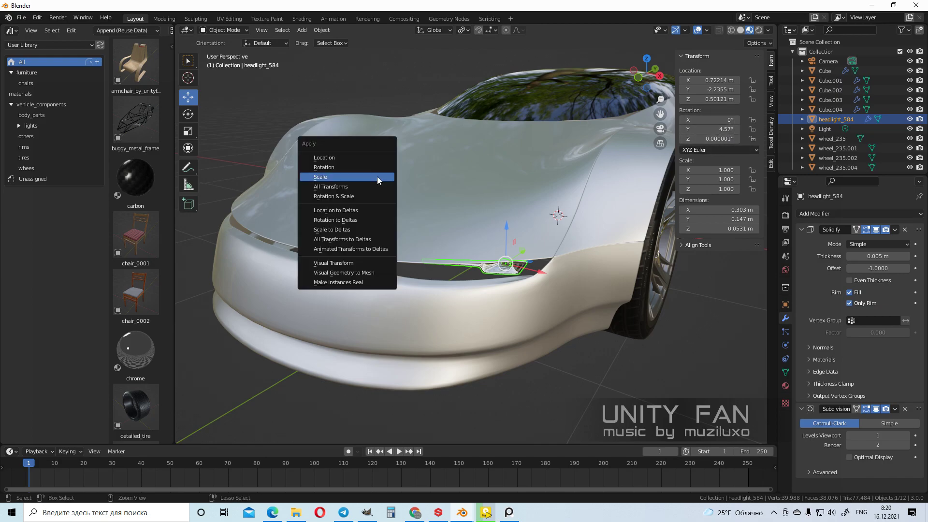
click(339, 169)
Set the headlight's origin to the 3D cursor
scroll(424, 261, up, 3)
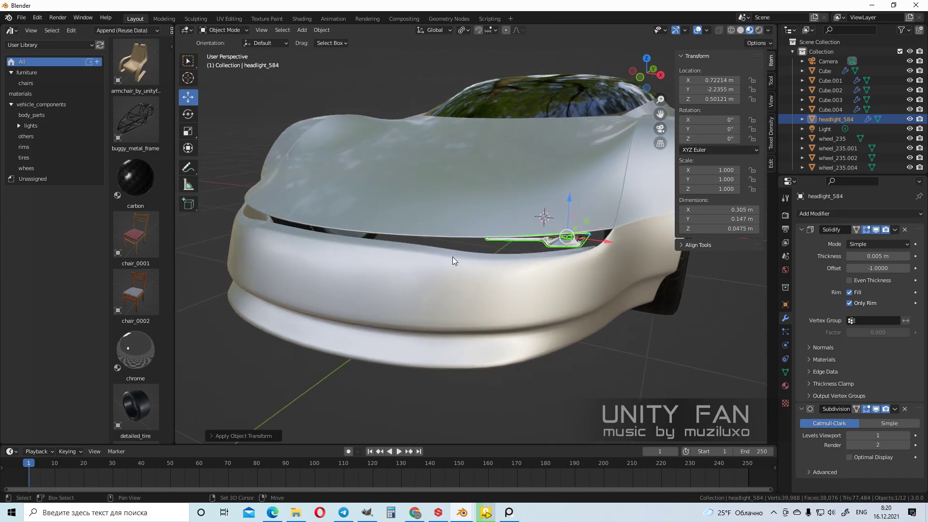
scroll(421, 266, down, 3)
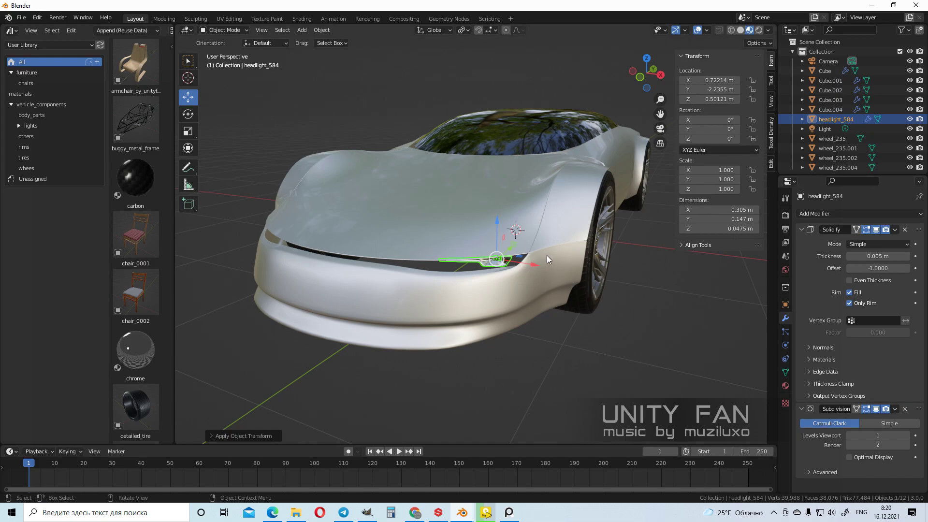
mouse_move(546, 256)
middle_down()
mouse_move(534, 239)
mouse_move(523, 249)
mouse_move(541, 249)
middle_up()
scroll(523, 249, up, 2)
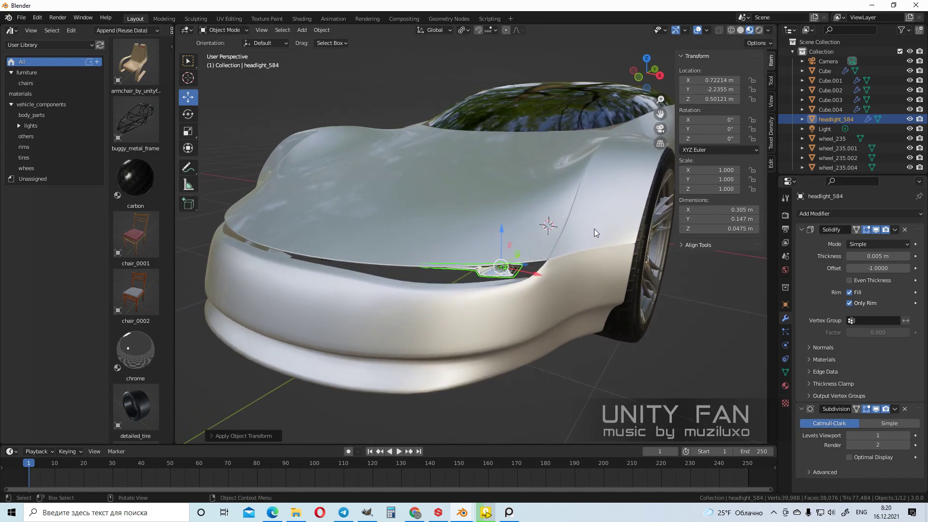
middle_drag(595, 230, 579, 224)
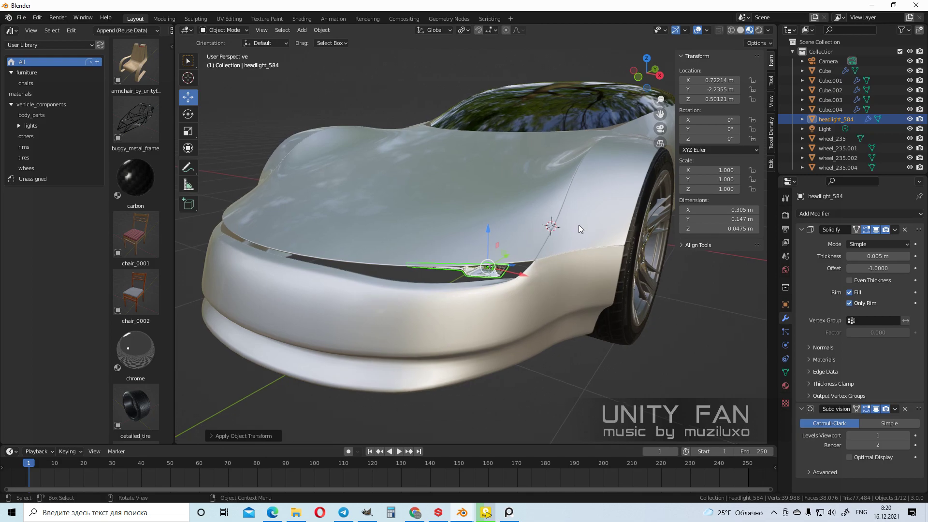
click(322, 31)
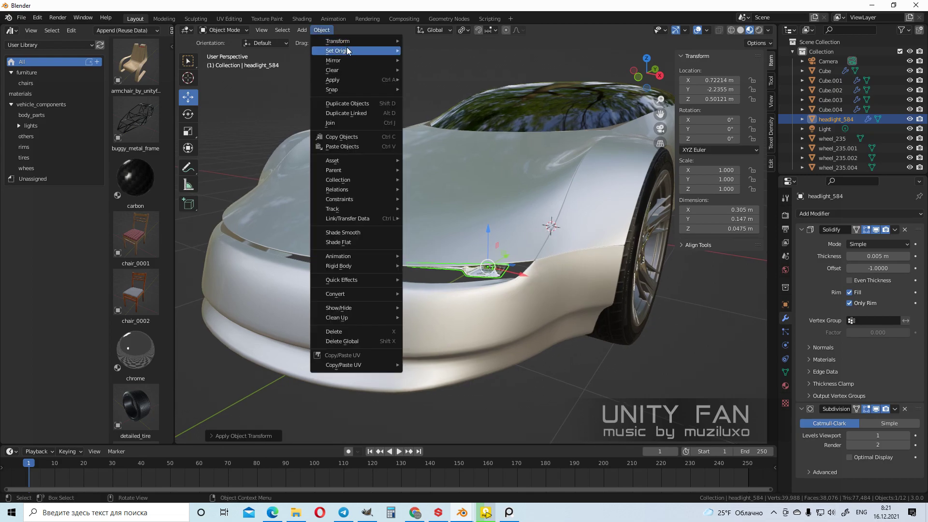
mouse_move(347, 50)
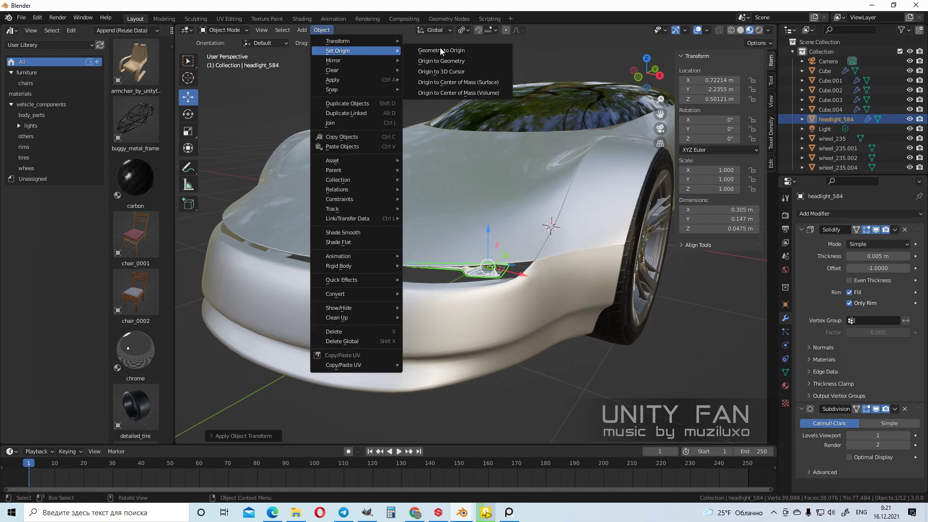
click(452, 71)
middle_drag(471, 112, 487, 261)
Add an X-axis Mirror modifier to the headlight and move it to the start of the modifier stack
click(885, 213)
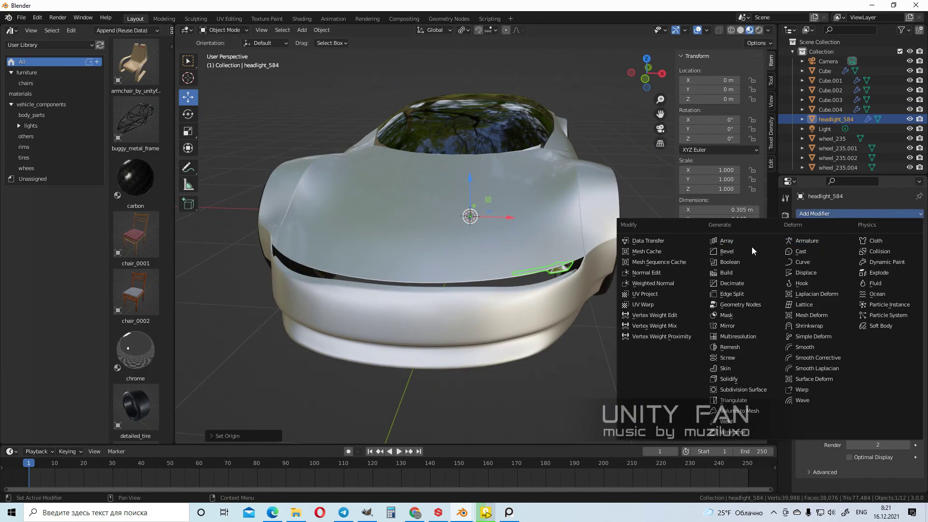
click(736, 321)
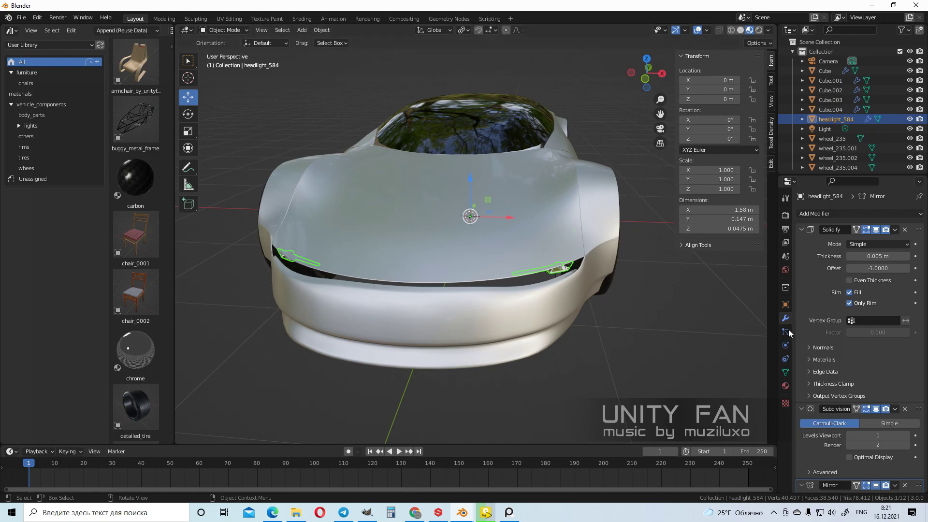
scroll(916, 411, down, 1)
drag(918, 466, 917, 210)
middle_drag(514, 260, 514, 317)
click(514, 332)
Hide the transform values and examine the mirrored headlights in the front opening
scroll(516, 321, up, 3)
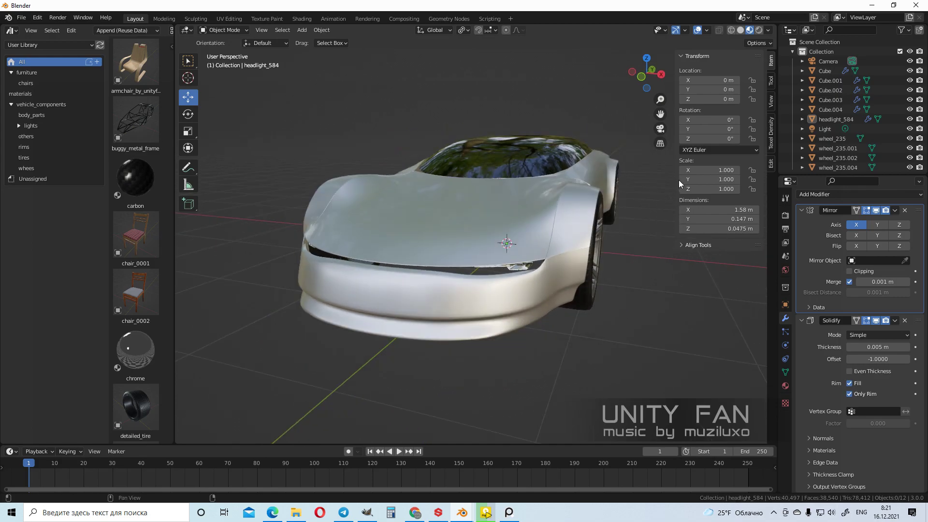
key(n)
middle_drag(628, 213, 523, 241)
scroll(479, 249, up, 3)
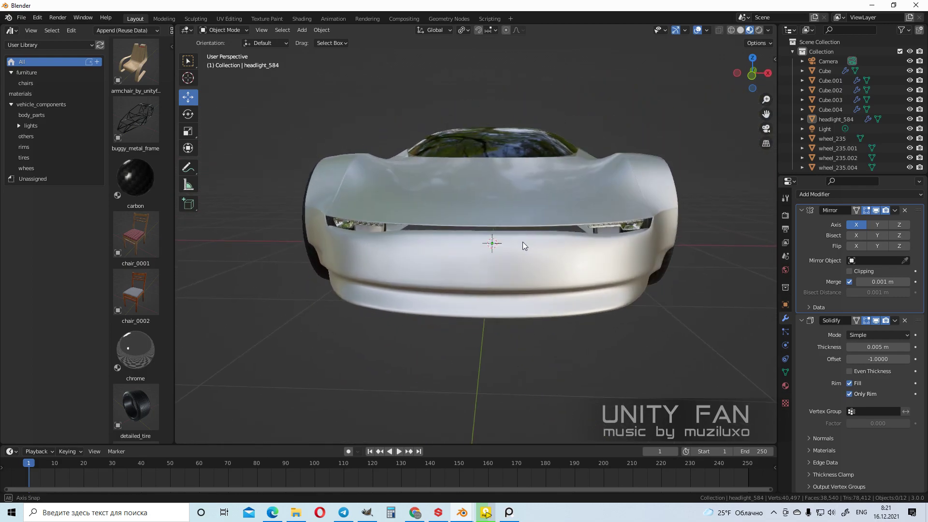
scroll(611, 239, up, 3)
middle_drag(610, 239, 489, 239)
Duplicate the headlight geometry within its mesh and move the copy inward and slightly down with the Y axis locked
key(Tab)
scroll(489, 240, up, 3)
click(187, 98)
middle_drag(555, 247, 617, 248)
key(shift+d)
right_click(541, 253)
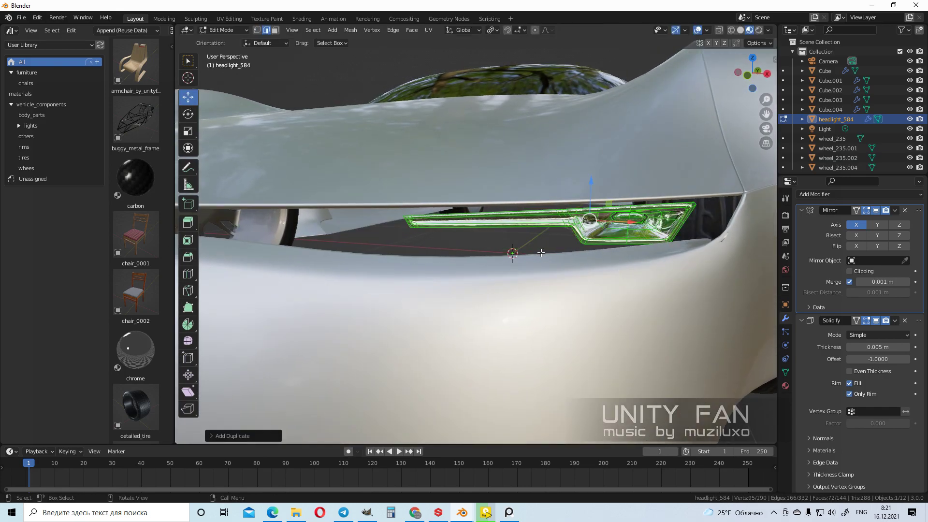
key(g)
key(shift+y)
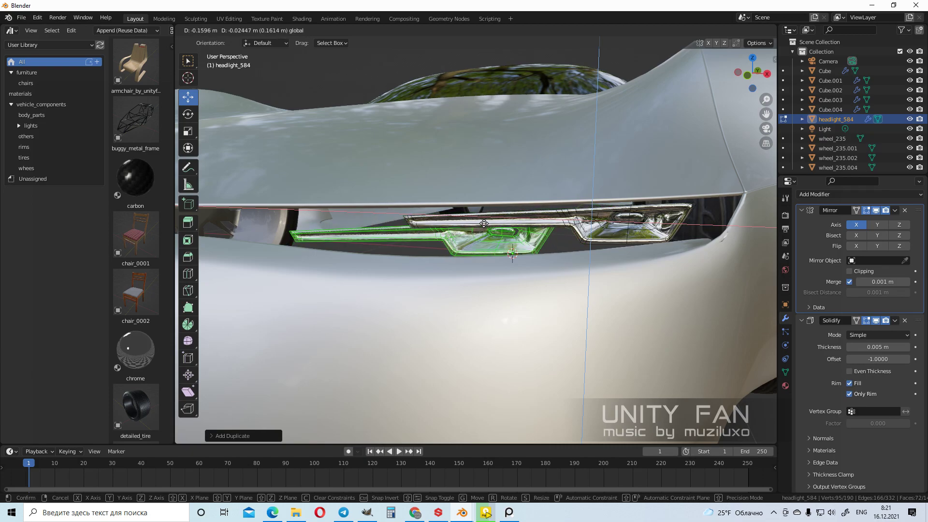
click(449, 213)
Move the duplicated headlight along the Y axis to follow the curve of the front opening
middle_drag(450, 214, 517, 244)
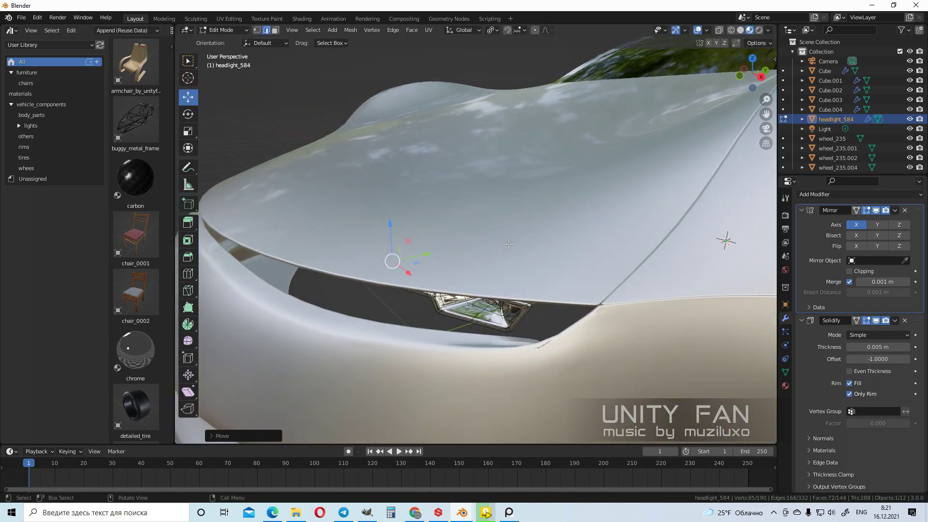
key(g)
key(y)
middle_drag(493, 294, 498, 313)
drag(455, 371, 487, 381)
middle_drag(489, 293, 505, 258)
key(Tab)
Examine the doubled headlights on both sides of the front opening from close up and farther away
scroll(537, 323, down, 5)
middle_drag(532, 314, 561, 286)
scroll(573, 307, down, 2)
click(681, 340)
scroll(603, 305, up, 3)
key(Tab)
scroll(560, 290, up, 3)
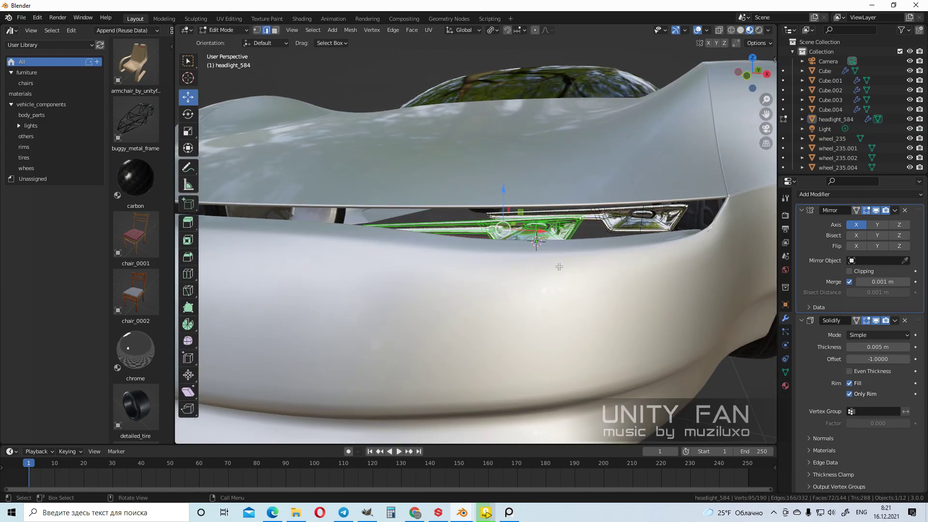
key(Tab)
scroll(548, 273, down, 5)
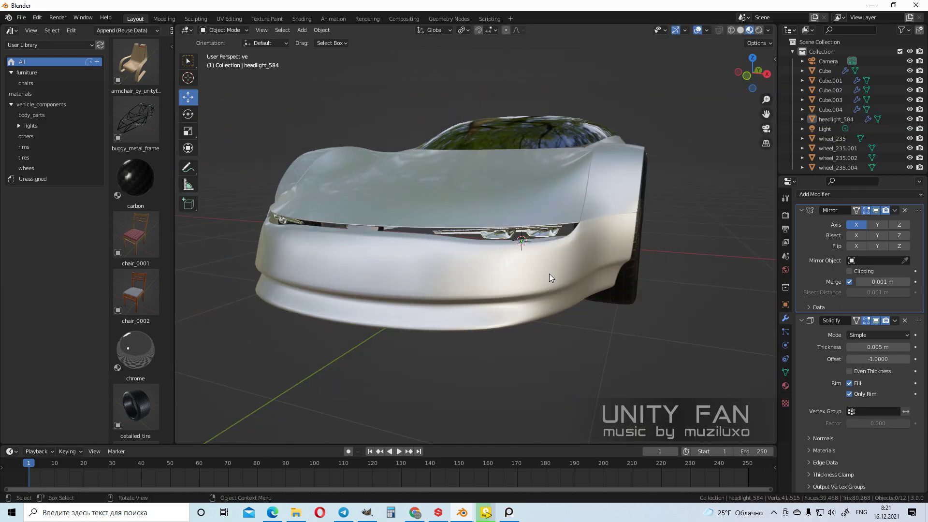
mouse_move(674, 334)
middle_down()
mouse_move(655, 341)
mouse_move(690, 313)
mouse_move(672, 328)
middle_up()
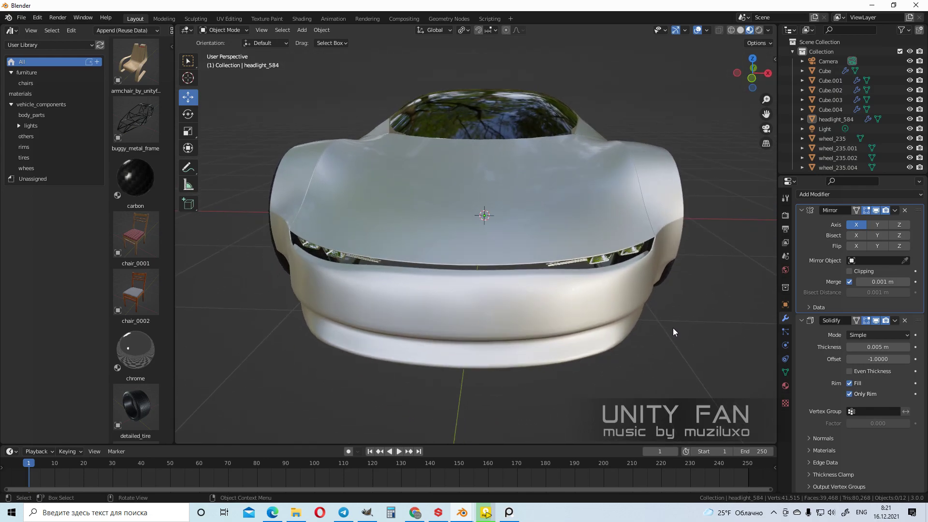
Open the hood mesh for editing with Select Box active, and narrow the Asset Browser to widen the viewport
click(561, 238)
mouse_move(561, 238)
middle_down()
mouse_move(561, 254)
mouse_move(543, 257)
mouse_move(550, 237)
middle_up()
key(Tab)
scroll(521, 276, up, 1)
middle_drag(521, 276, 526, 297)
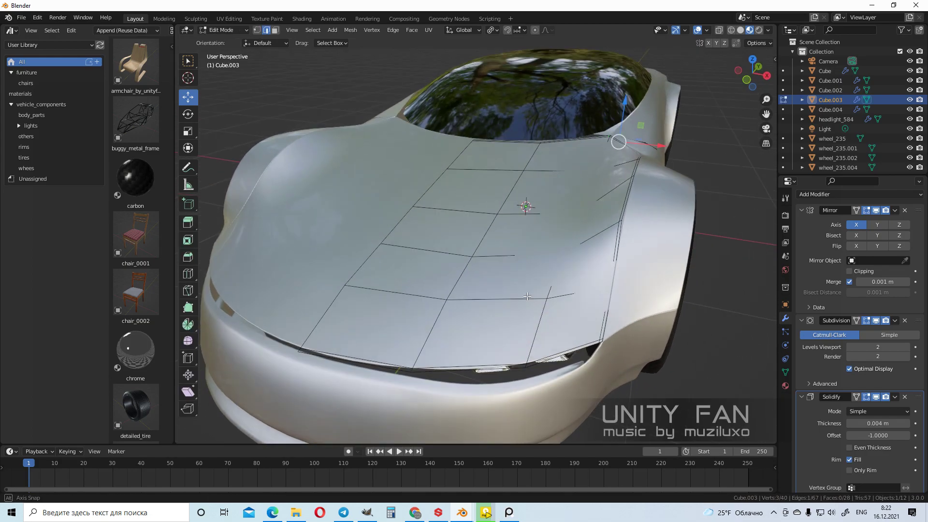
click(186, 63)
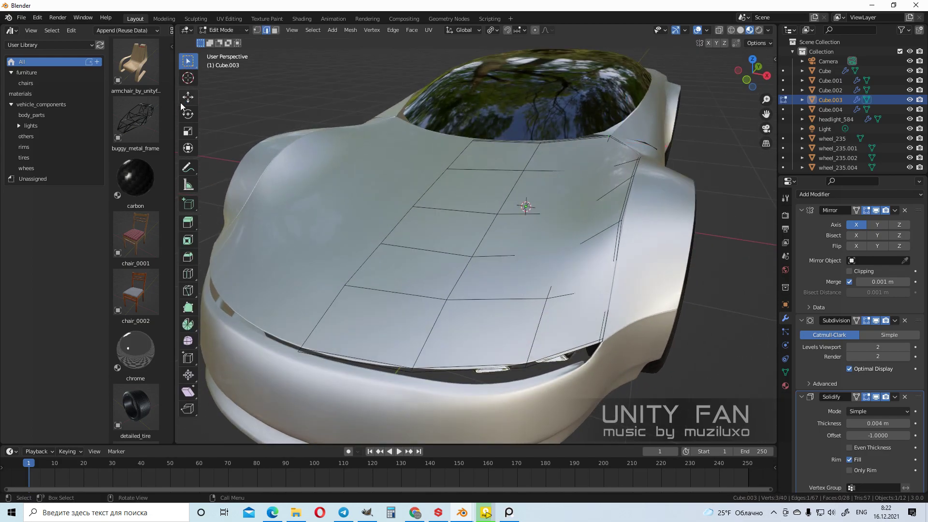
drag(180, 107, 146, 107)
Knife-cut the hood from its windshield-side edge diagonally forward, turning the cut across to the centre line
middle_drag(507, 203, 526, 200)
middle_drag(656, 274, 628, 287)
key(Tab)
mouse_move(591, 263)
middle_down()
mouse_move(559, 270)
mouse_move(574, 272)
middle_up()
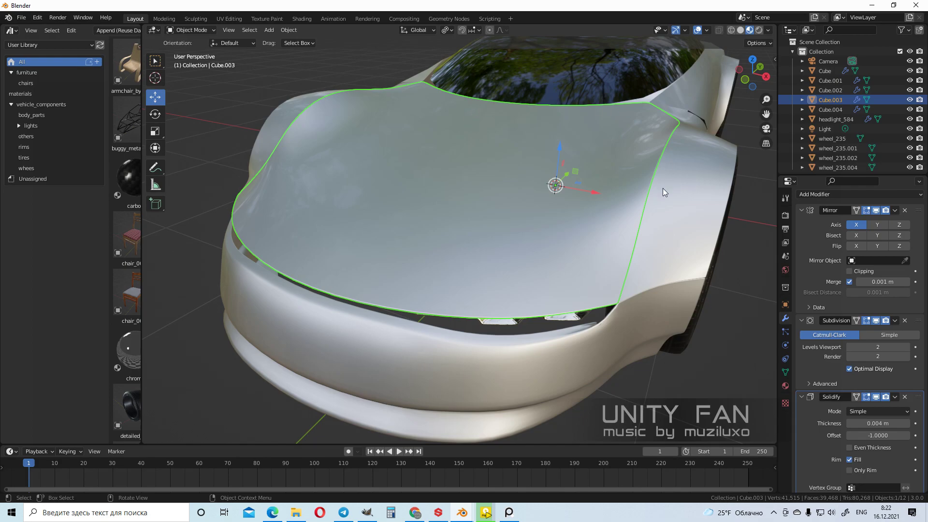
middle_drag(320, 235, 452, 250)
scroll(465, 202, up, 1)
key(Tab)
scroll(452, 250, up, 1)
key(k)
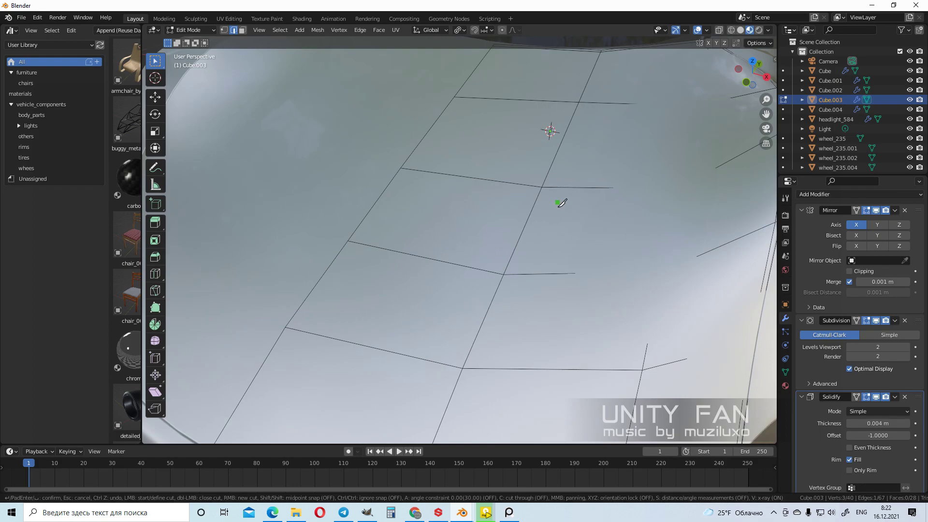
scroll(560, 203, down, 2)
middle_drag(578, 117, 580, 131)
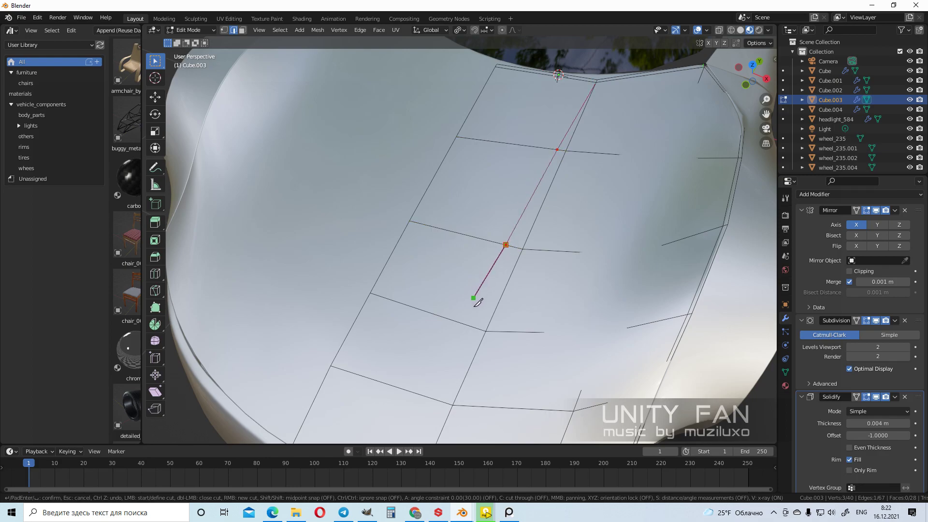
key(Return)
Display the hood without viewport subdivision, flat-shaded and in Solid viewport shading
scroll(387, 277, down, 3)
middle_drag(425, 259, 454, 229)
scroll(453, 229, up, 4)
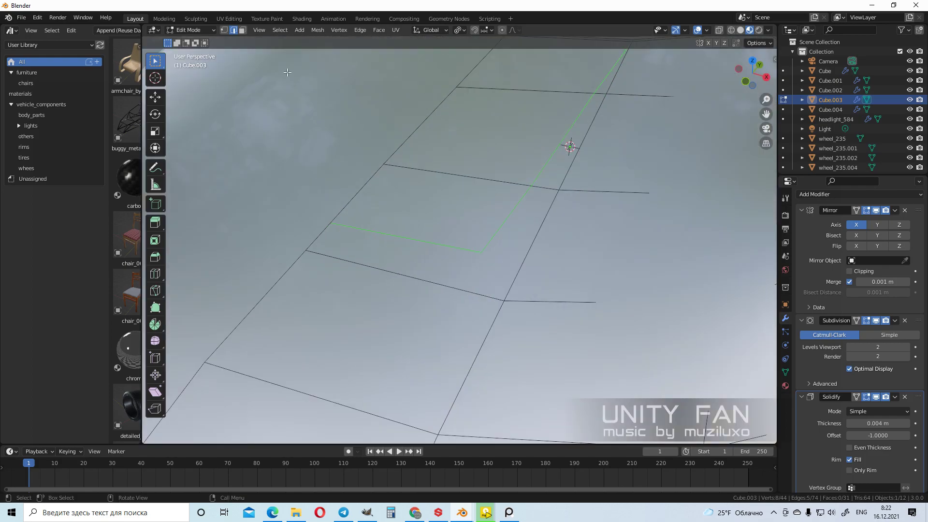
scroll(492, 251, down, 6)
key(Tab)
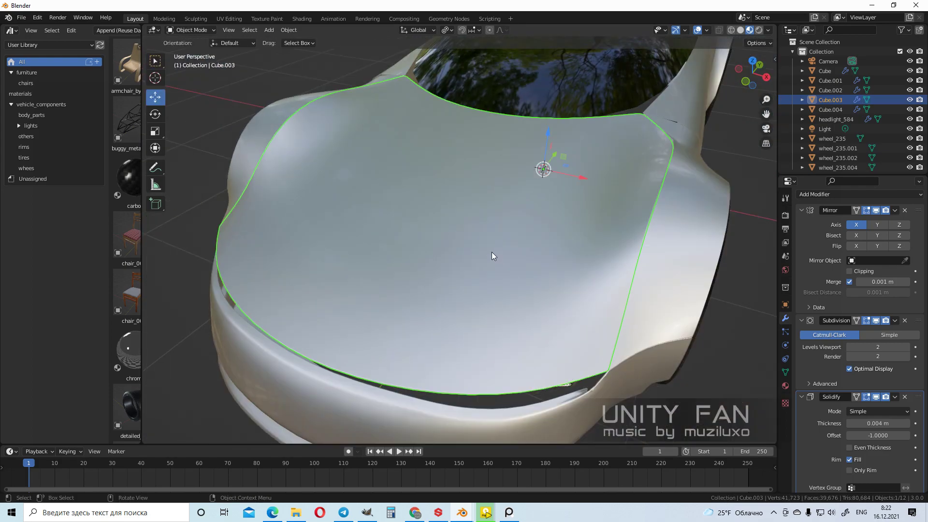
click(876, 320)
right_click(470, 228)
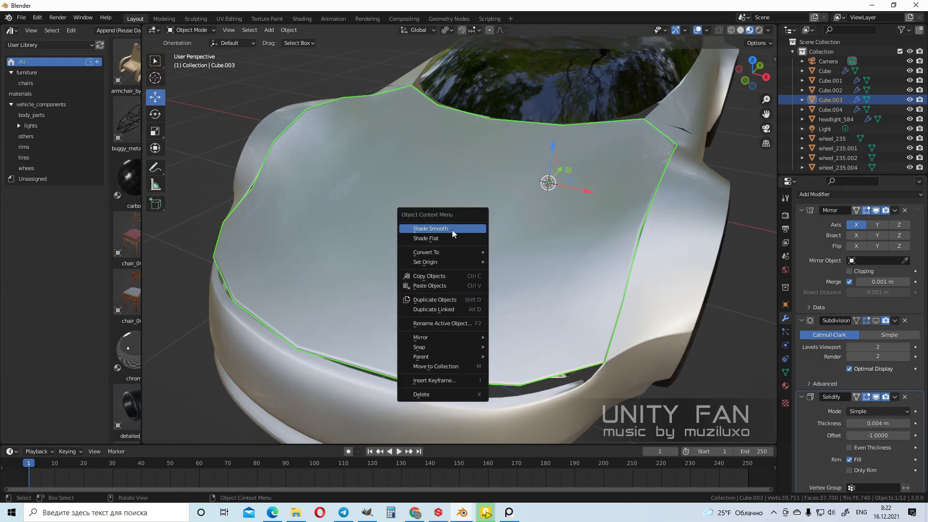
click(455, 237)
click(739, 30)
Connect the corner vertex of the new cut to the nearby hood grid vertex with an edge
mouse_move(694, 108)
middle_down()
mouse_move(572, 221)
mouse_move(606, 221)
middle_up()
scroll(558, 222, up, 5)
key(Tab)
middle_drag(715, 143, 690, 177)
scroll(663, 182, down, 2)
scroll(478, 268, up, 4)
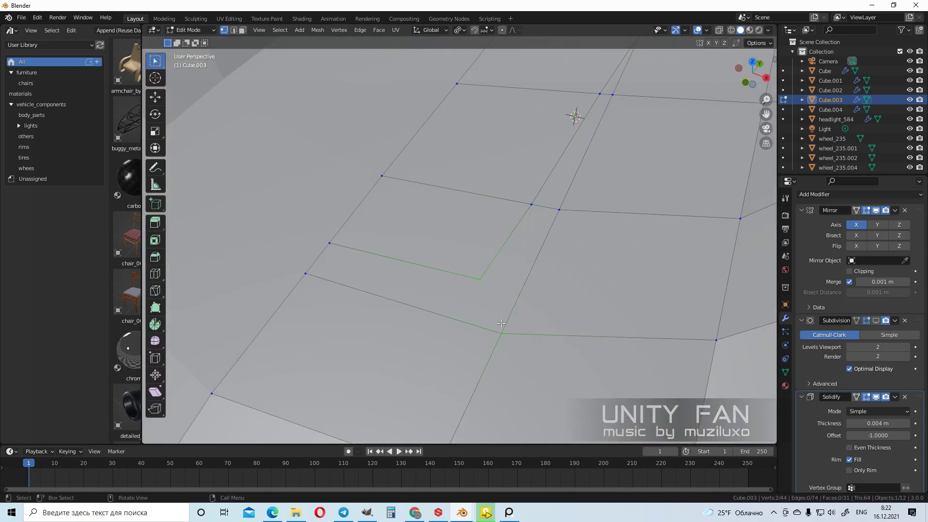
scroll(503, 324, down, 2)
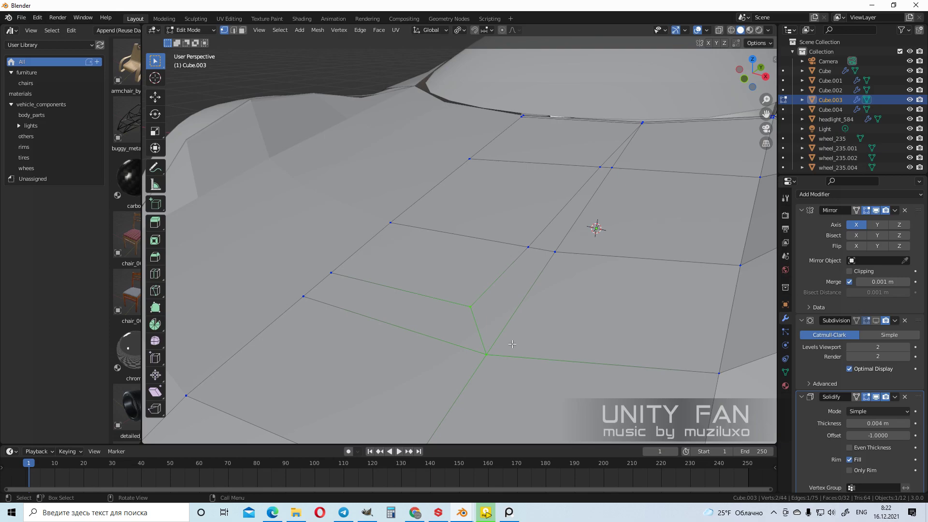
Select the front cross edge of the new hood cut and raise it along Z to form a bulge
click(233, 30)
middle_drag(413, 280, 196, 182)
click(163, 97)
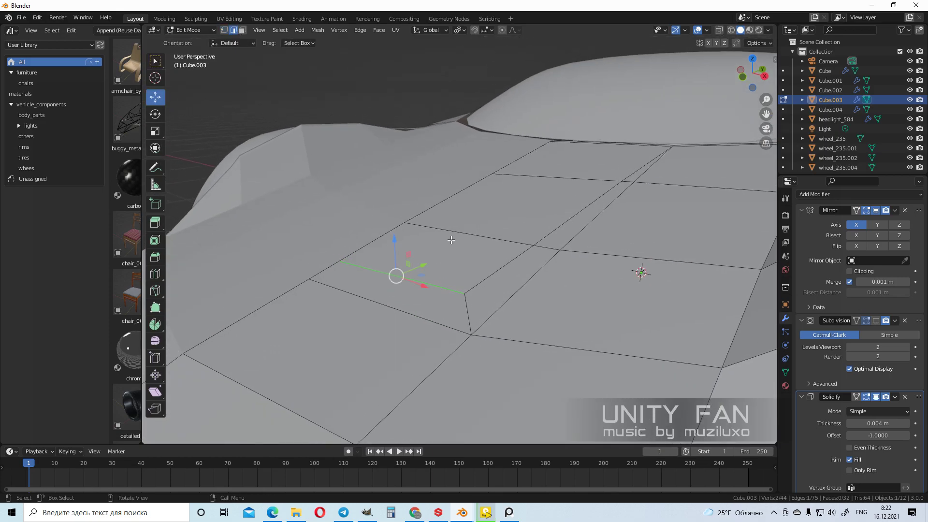
drag(396, 238, 394, 202)
Raise the next two cross edges behind the bulge's front edge along Z, lifting the rearmost one less
click(444, 225)
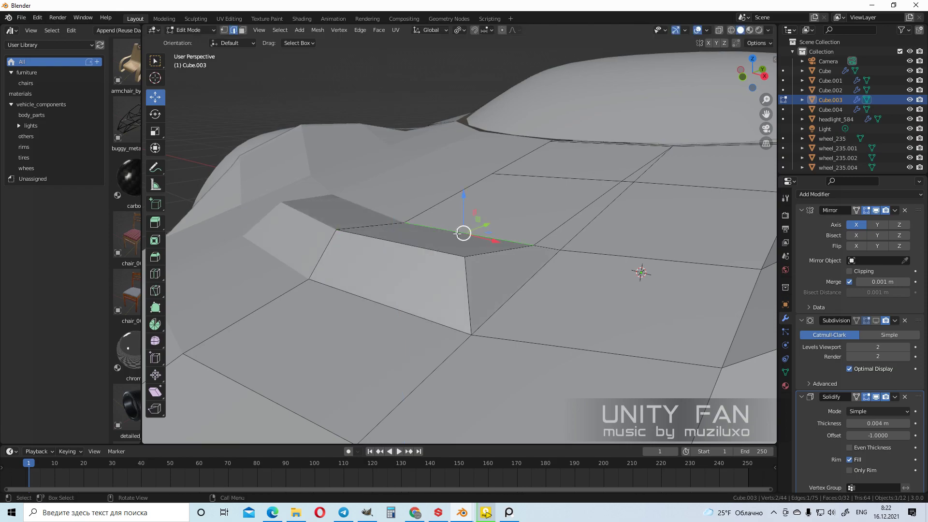
scroll(465, 208, up, 1)
middle_drag(465, 201, 550, 189)
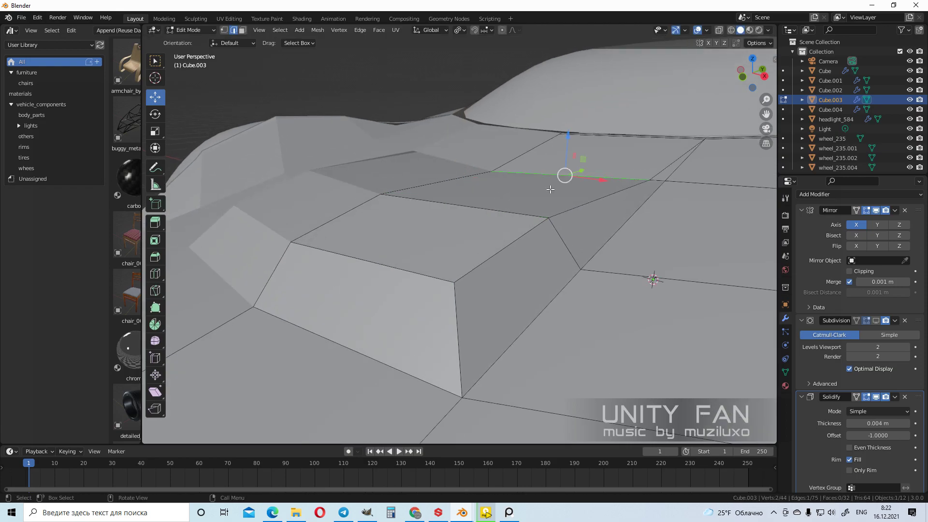
drag(577, 149, 575, 134)
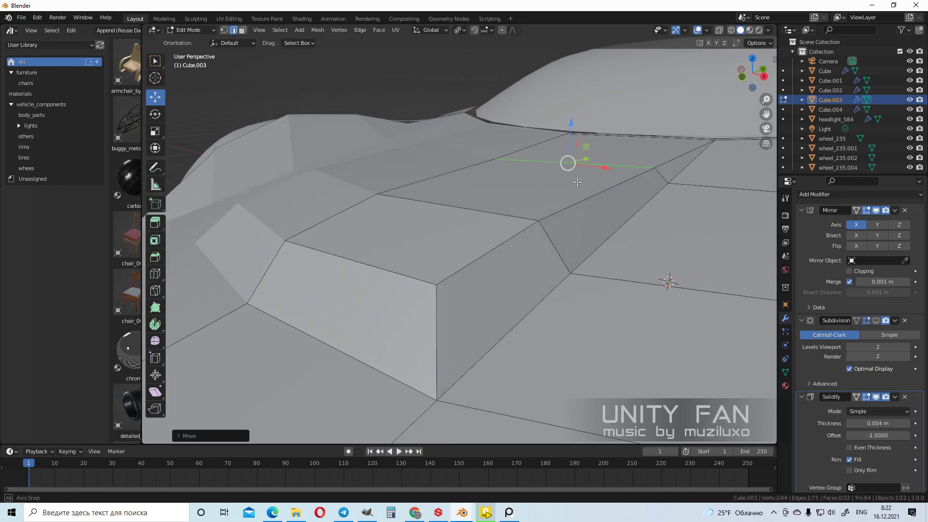
middle_drag(575, 135, 572, 150)
Raise the middle cross edge of the hood bulge slightly along Z and check the shape from several angles
click(445, 198)
drag(422, 164, 421, 151)
middle_drag(421, 152, 450, 227)
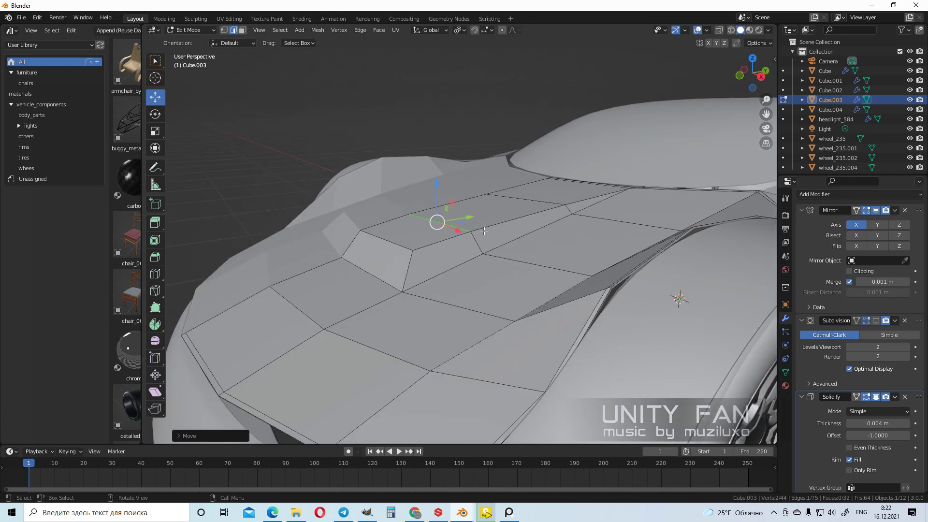
middle_drag(493, 254, 570, 196)
scroll(517, 200, up, 3)
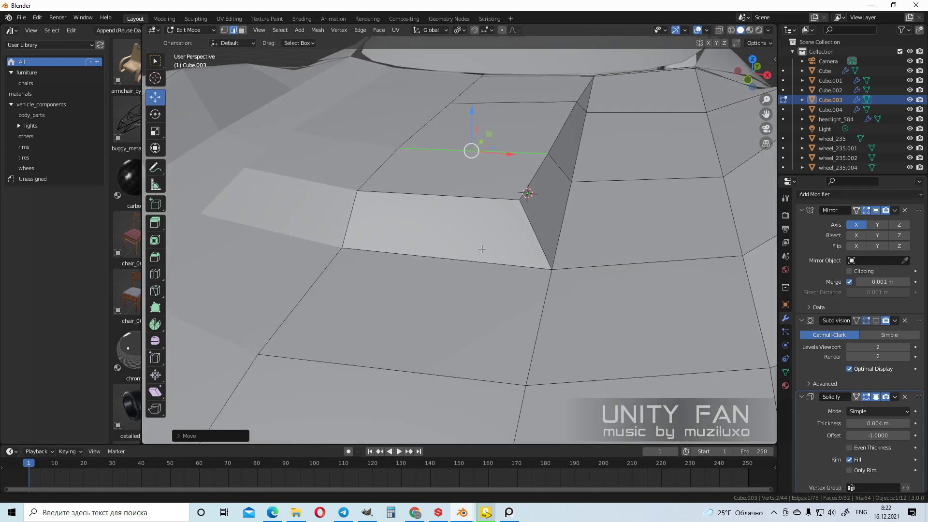
Delete the front face of the hood bulge to open a hole there
shift+middle_drag(481, 246, 486, 271)
click(244, 32)
click(480, 267)
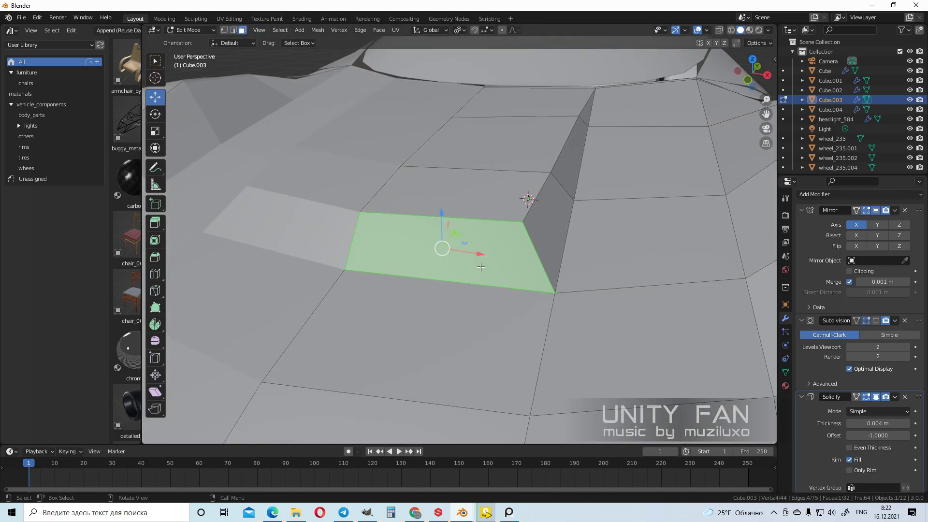
right_click(480, 267)
key(Escape)
scroll(413, 266, up, 2)
key(x)
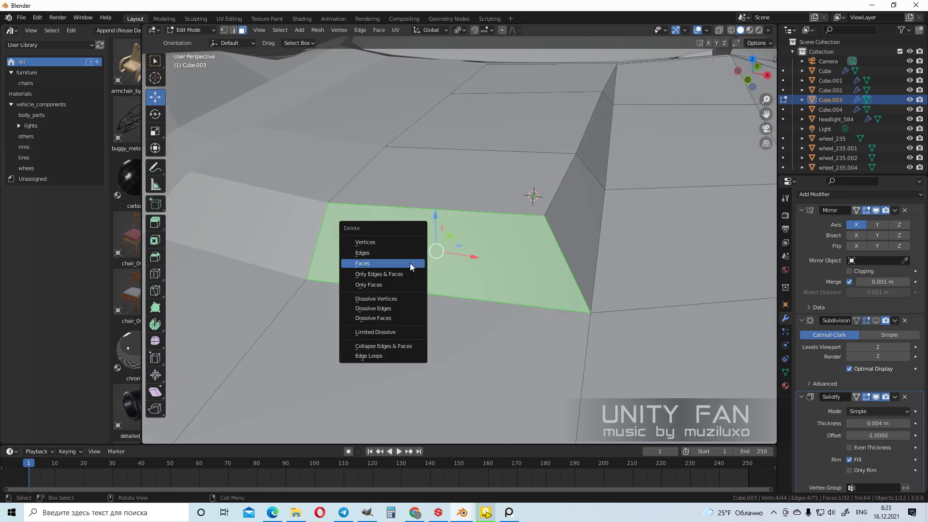
click(409, 263)
Return to Object Mode and enable the hood's Subdivision modifier display in the viewport
scroll(410, 263, down, 6)
key(Tab)
middle_drag(434, 256, 500, 274)
scroll(497, 268, up, 3)
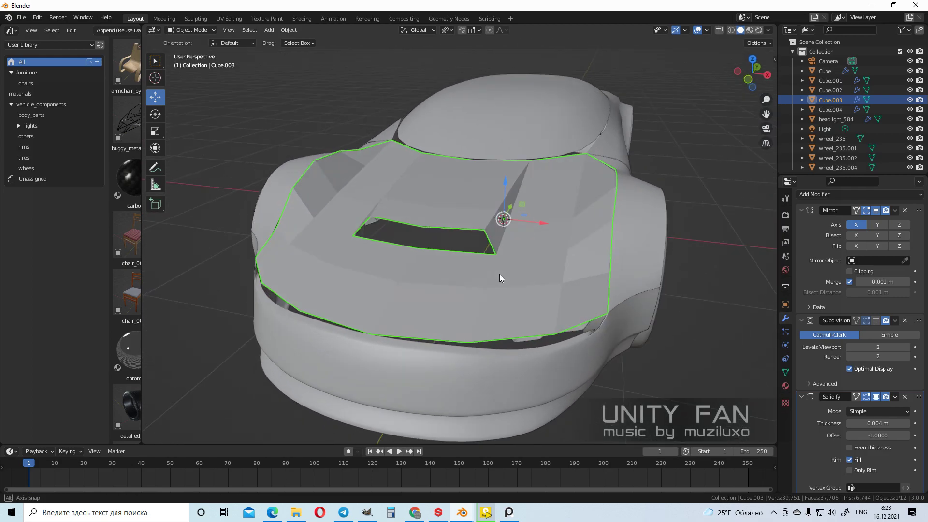
scroll(514, 266, up, 1)
click(875, 320)
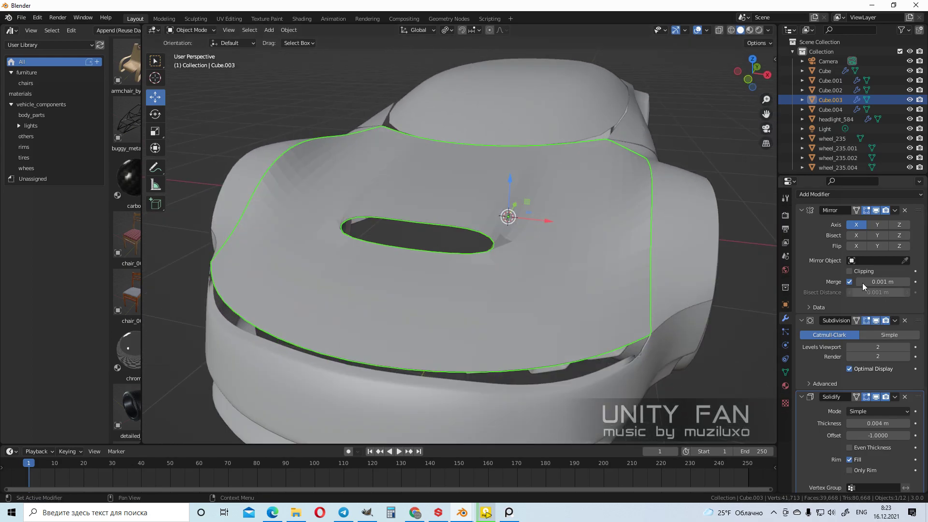
Shade the hood smooth and switch the viewport to Material Preview shading
right_click(437, 241)
click(445, 242)
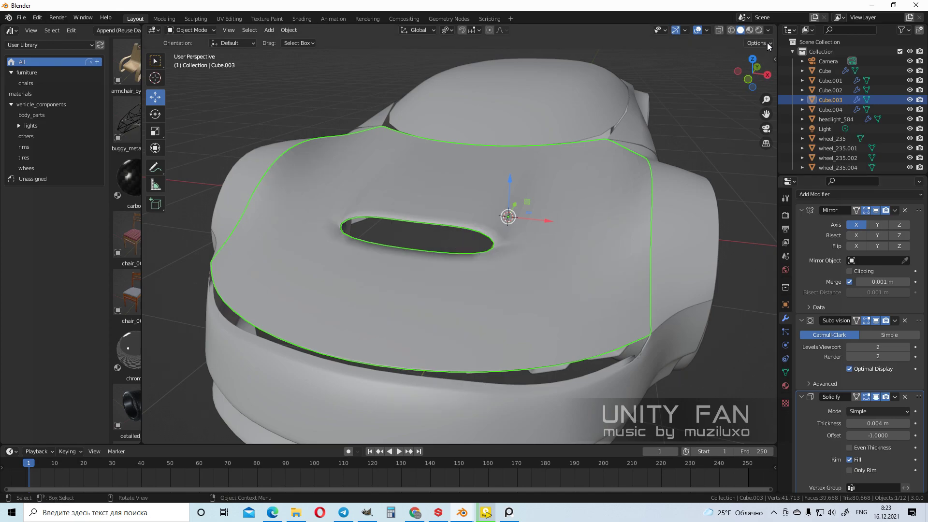
click(750, 30)
Move the outer base edges along the hood bulge's side inward along X to steepen the side wall
middle_drag(579, 207, 536, 257)
scroll(563, 245, up, 2)
key(Tab)
click(457, 284)
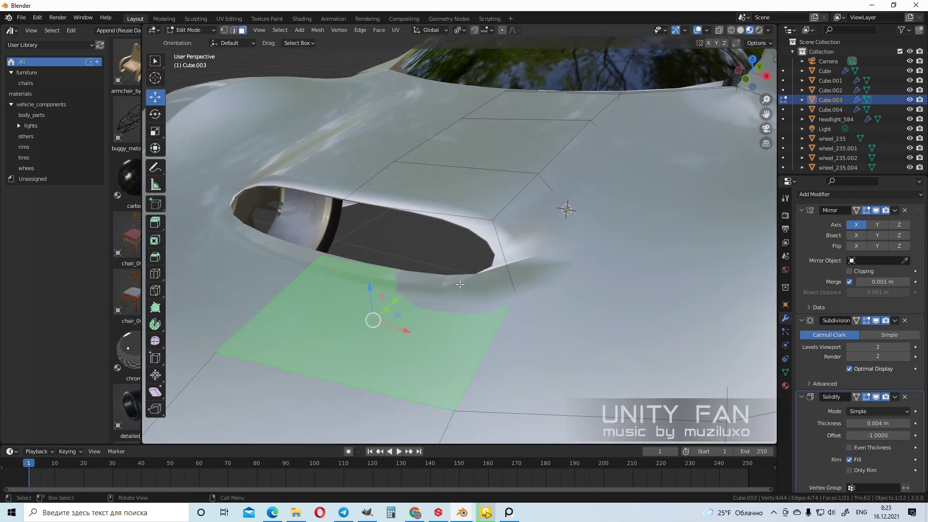
middle_drag(439, 213, 483, 242)
key(alt+a)
click(233, 30)
drag(579, 274, 526, 274)
click(551, 216)
drag(580, 207, 556, 210)
middle_drag(584, 161, 594, 184)
middle_drag(612, 221, 533, 267)
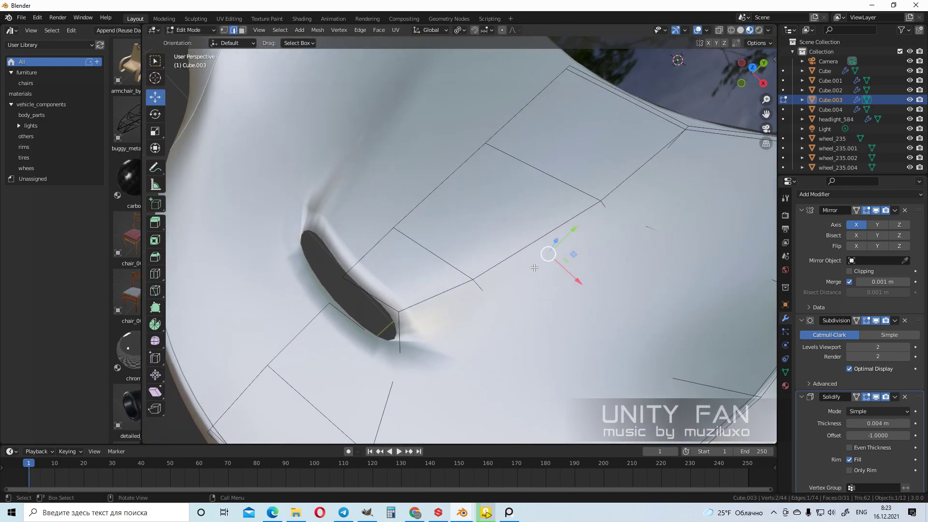
middle_drag(493, 293, 423, 266)
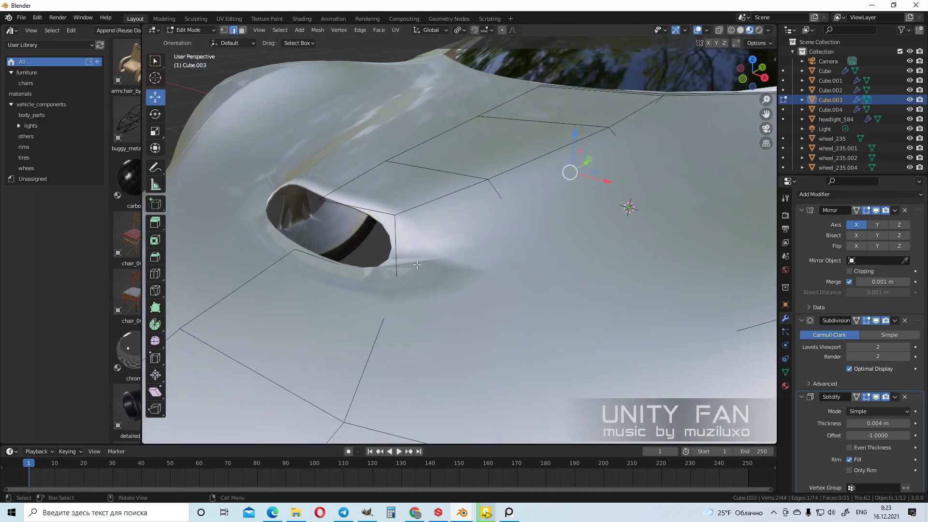
Select the edges around the front opening of the hood bulge, fill it with a face and check the smoothed shape
middle_drag(376, 226, 476, 246)
shift+click(425, 271)
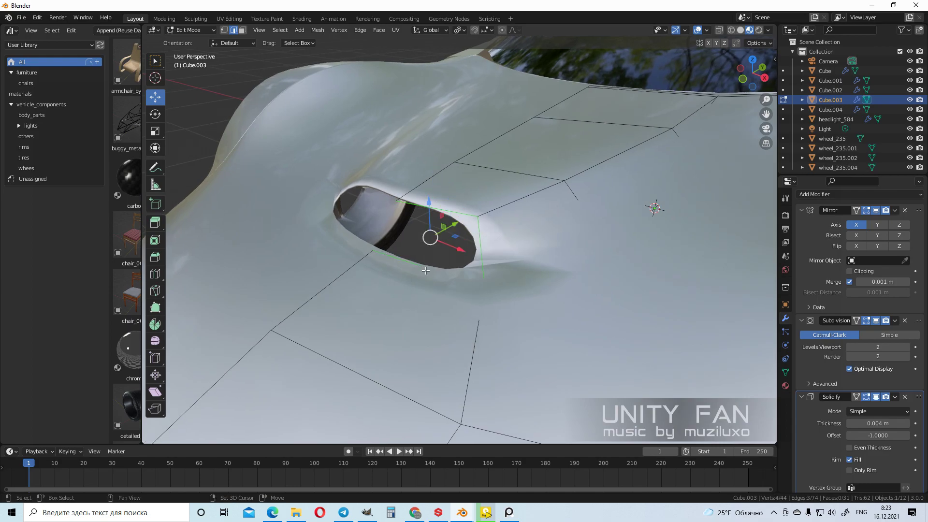
scroll(427, 271, up, 2)
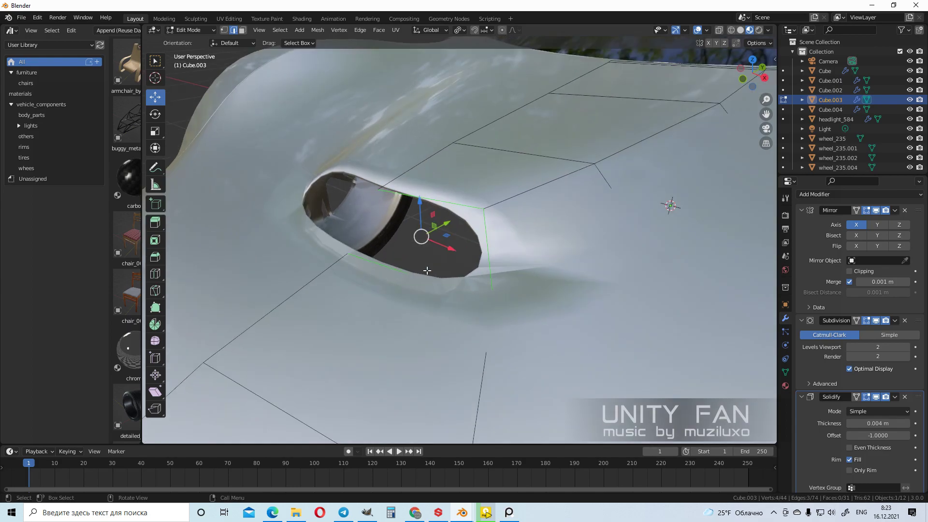
key(f)
scroll(427, 271, down, 3)
middle_drag(474, 269, 493, 250)
scroll(435, 243, up, 2)
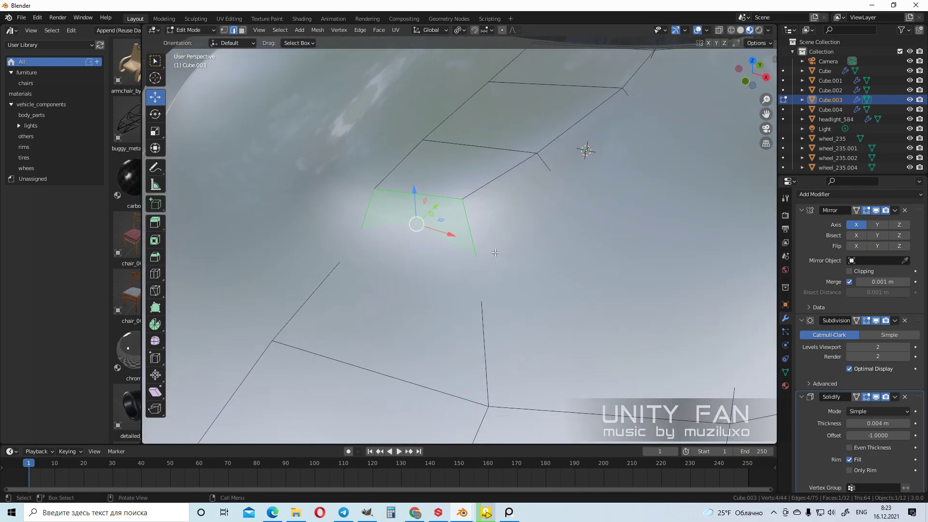
key(Tab)
scroll(493, 250, down, 4)
scroll(511, 254, up, 5)
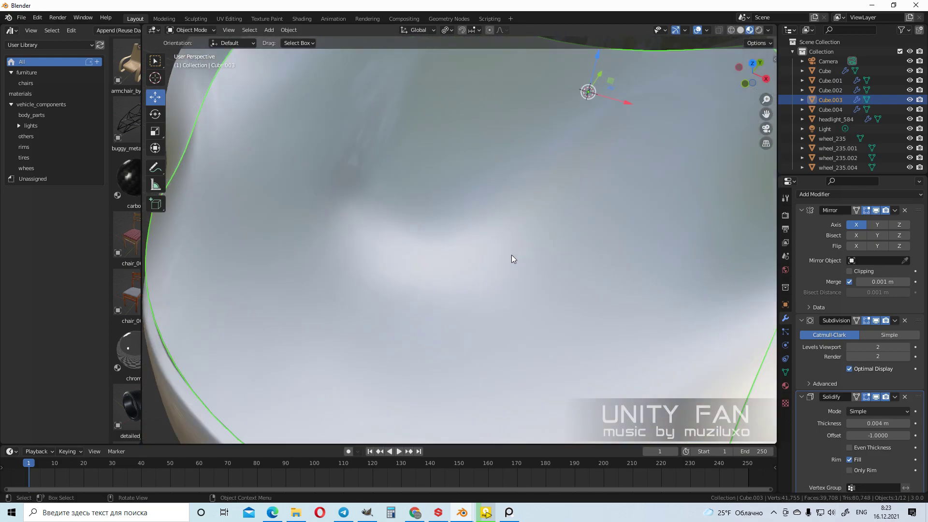
scroll(511, 255, down, 2)
key(Tab)
middle_drag(615, 265, 438, 259)
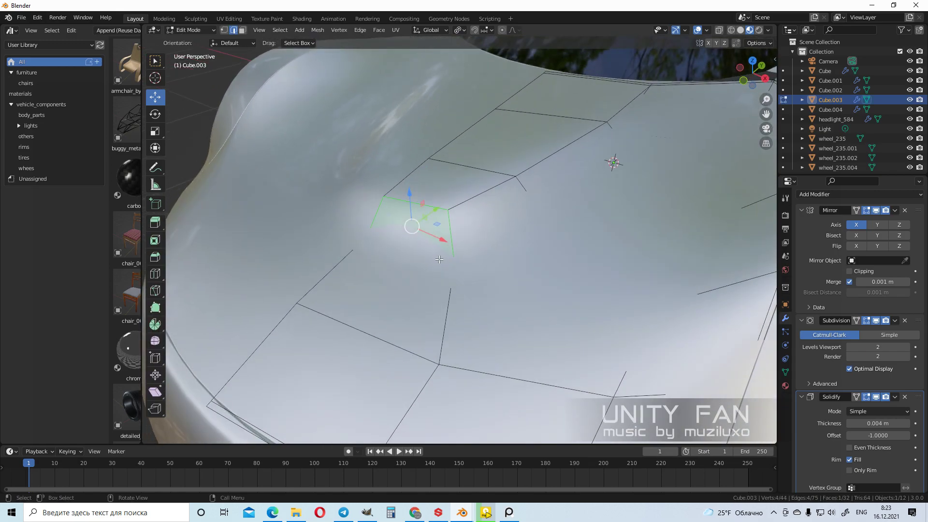
Turn off the hood's Subdivision modifier display in the viewport to expose the base mesh for editing
click(876, 321)
middle_drag(595, 285, 557, 290)
key(Tab)
key(Tab)
scroll(465, 242, up, 1)
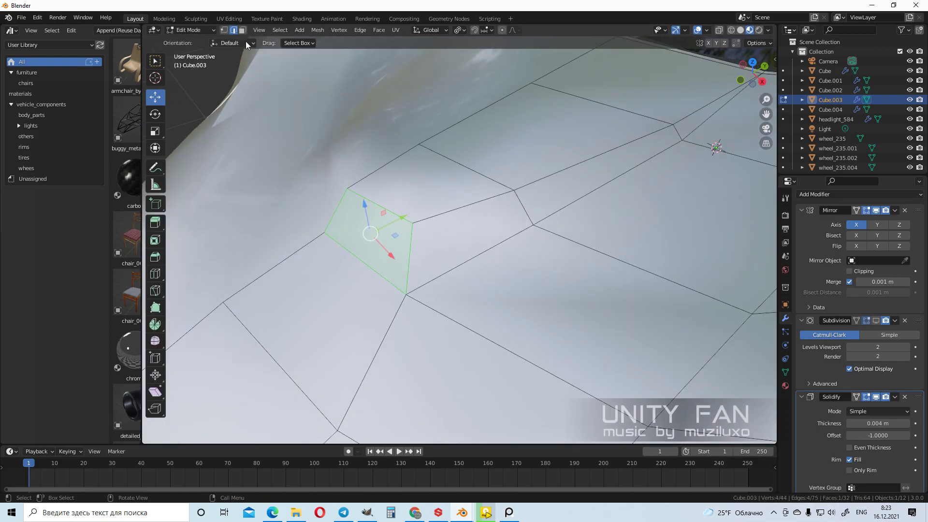
Knife-cut an edge line just outside the bulge's base, along its front and side back to the windshield edge
click(155, 60)
middle_drag(481, 271, 486, 261)
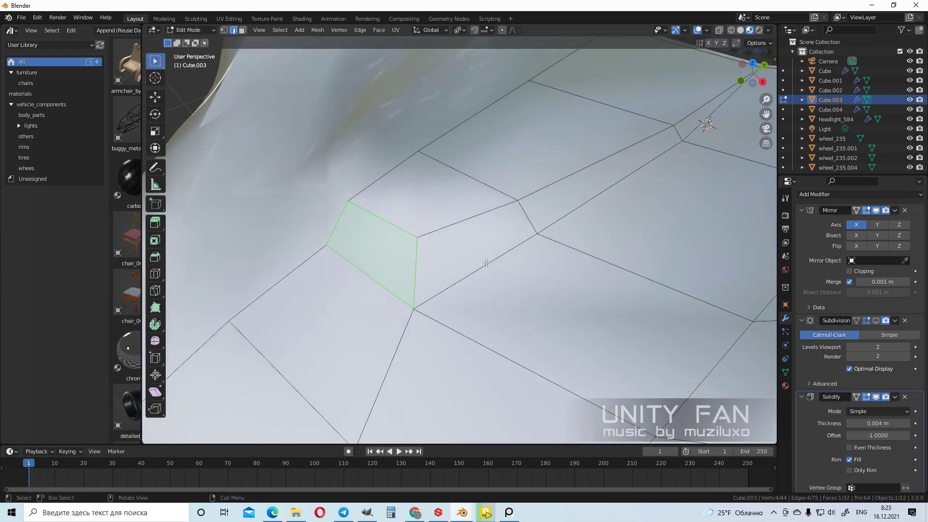
click(223, 30)
key(k)
middle_drag(416, 259, 388, 284)
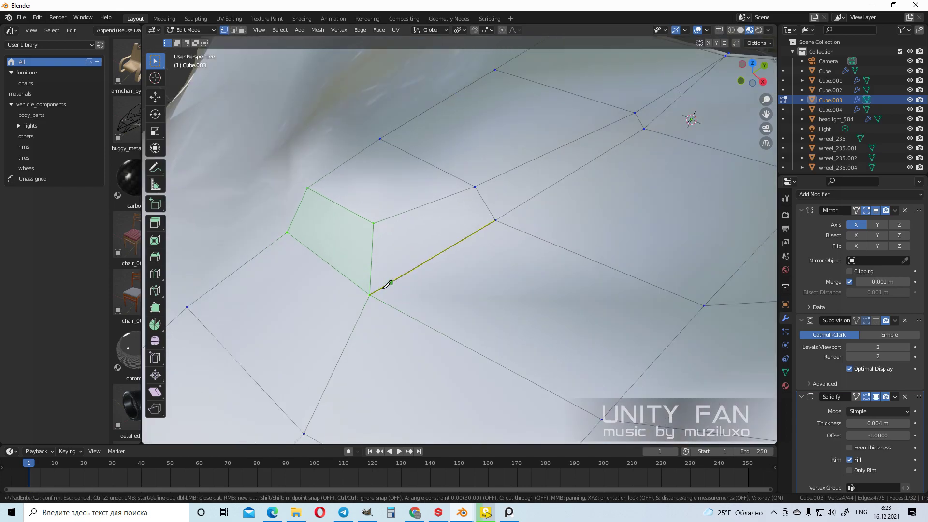
click(287, 241)
click(504, 224)
shift+middle_drag(549, 213, 550, 234)
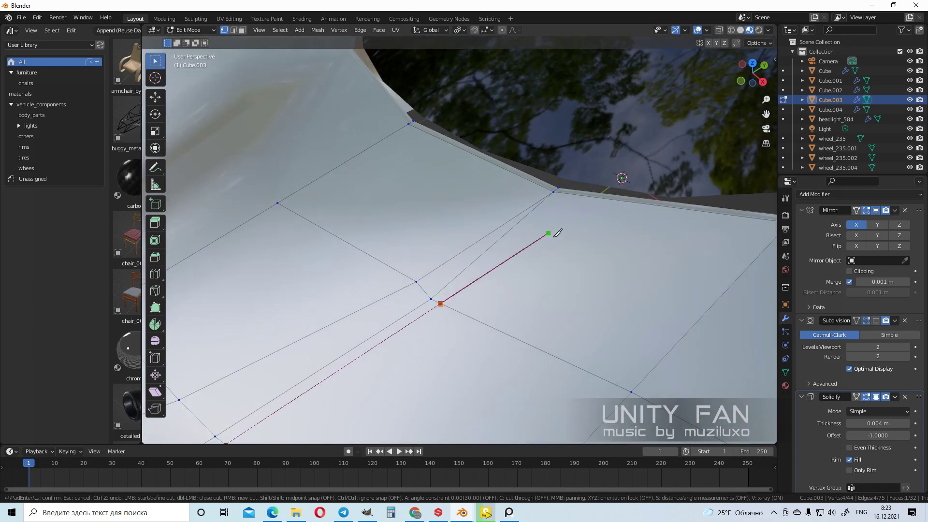
click(599, 198)
key(Return)
scroll(552, 246, down, 6)
middle_drag(552, 246, 575, 261)
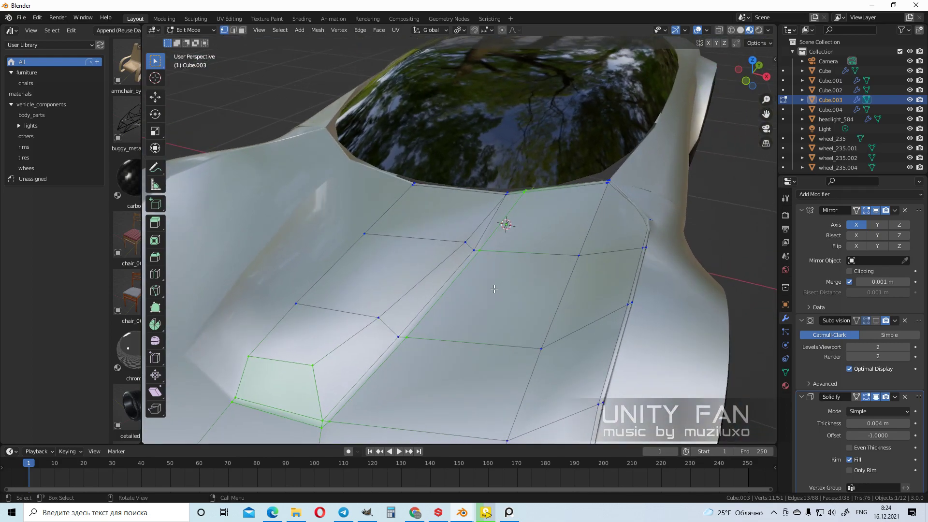
Turn the hood's Subdivision display back on in Object Mode, review the bulge and reopen the mesh for editing
key(Tab)
middle_drag(446, 329, 526, 283)
click(875, 320)
scroll(549, 251, down, 5)
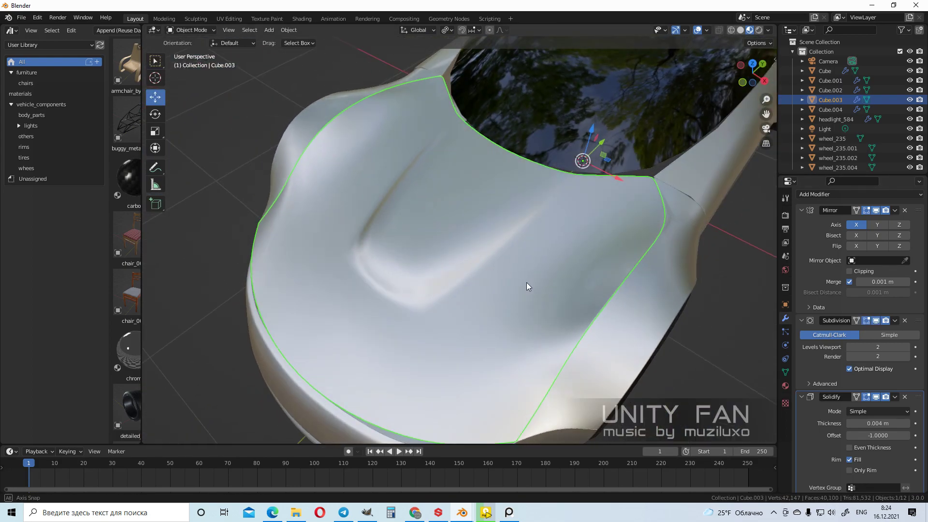
key(Tab)
scroll(507, 287, up, 8)
scroll(491, 293, down, 6)
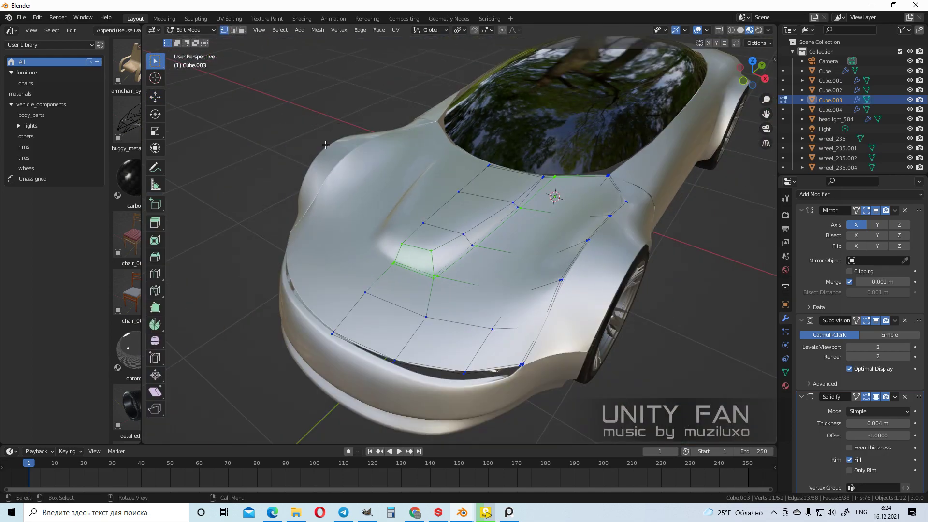
Knife-cut a second edge line just inside the bulge's upper rim, along its front and side back to the windshield edge
scroll(389, 204, up, 8)
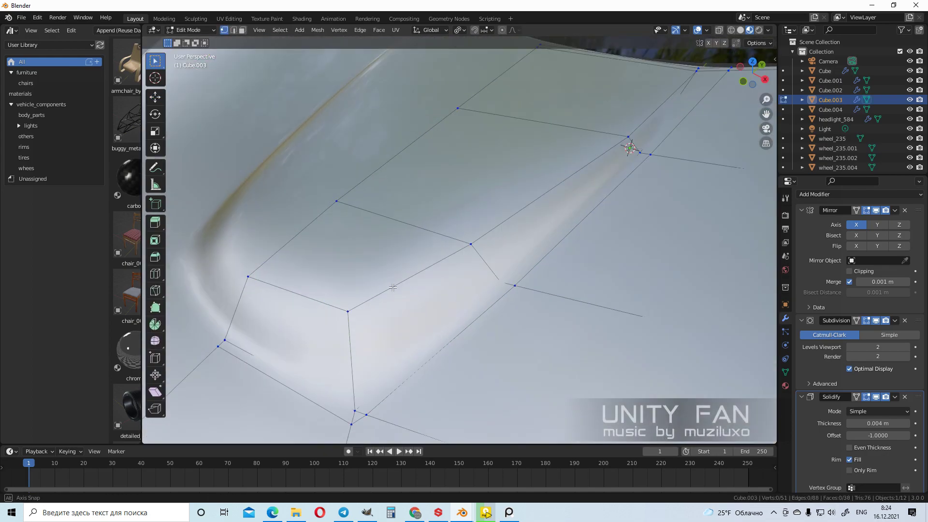
key(k)
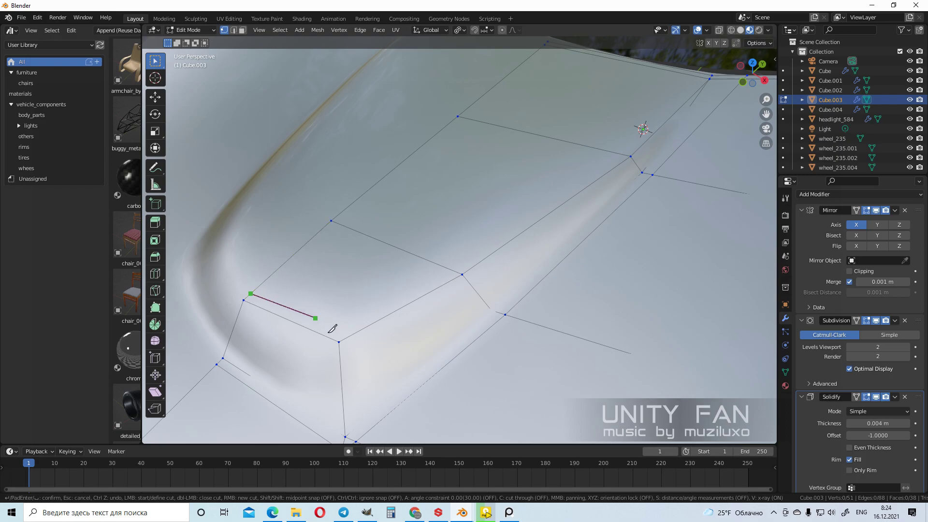
click(454, 277)
shift+middle_drag(504, 240, 404, 377)
click(524, 285)
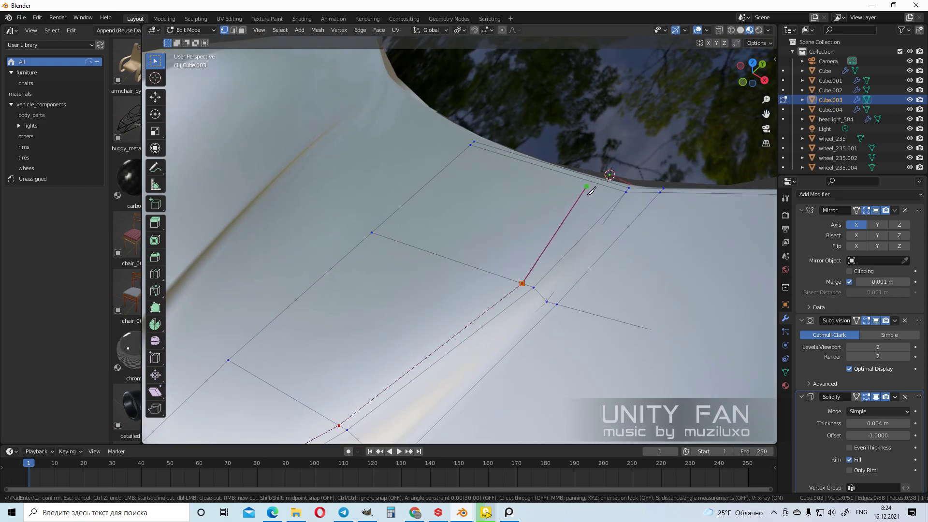
key(Return)
Connect the inner and outer vertices at the bulge's upper front corner with an edge
scroll(579, 232, down, 5)
middle_drag(541, 328, 594, 260)
scroll(532, 309, up, 3)
scroll(488, 333, up, 2)
shift+middle_drag(483, 338, 542, 280)
scroll(529, 287, down, 1)
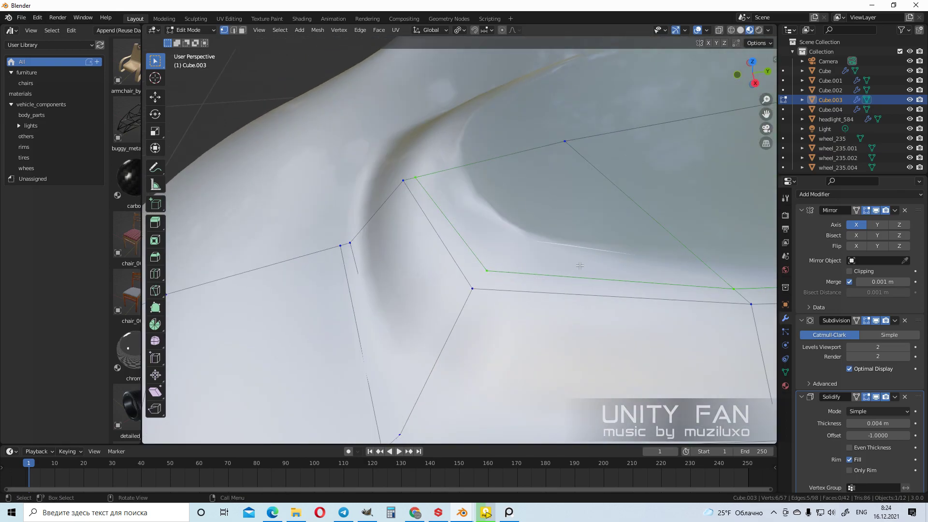
scroll(568, 261, down, 1)
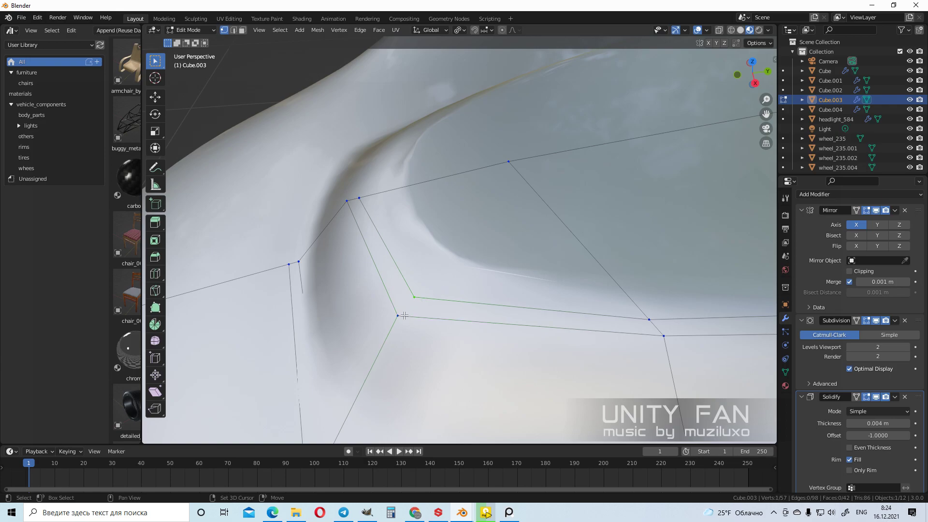
shift+middle_drag(463, 318, 450, 312)
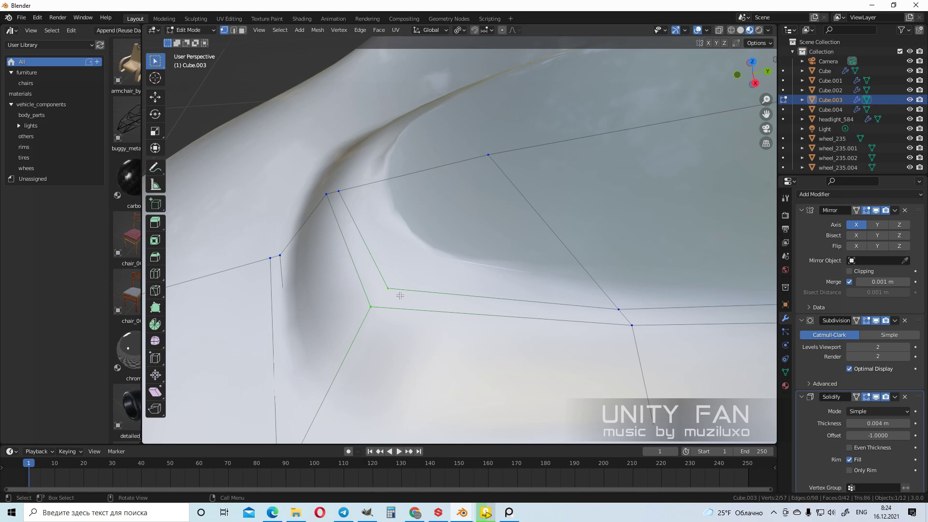
key(j)
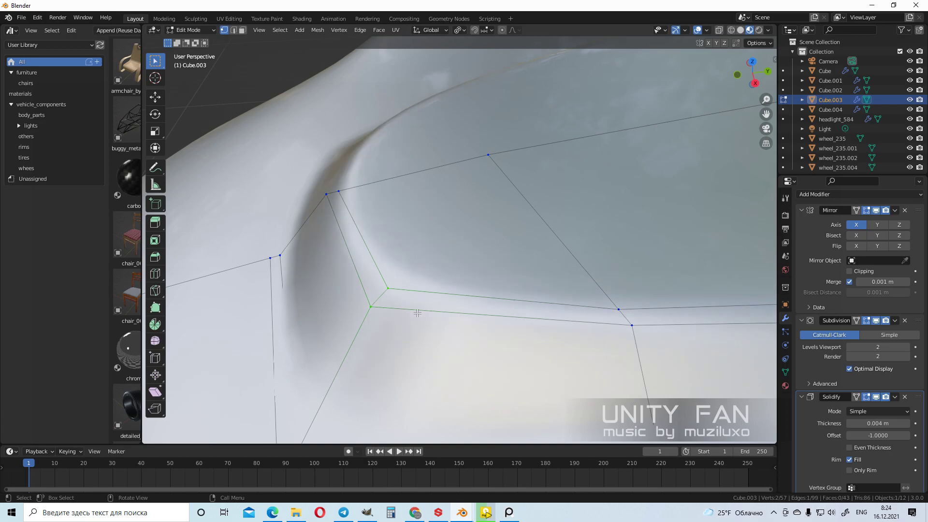
Examine the smoothed hood bulge from the front and side in Object Mode
scroll(418, 312, down, 5)
middle_drag(418, 312, 617, 166)
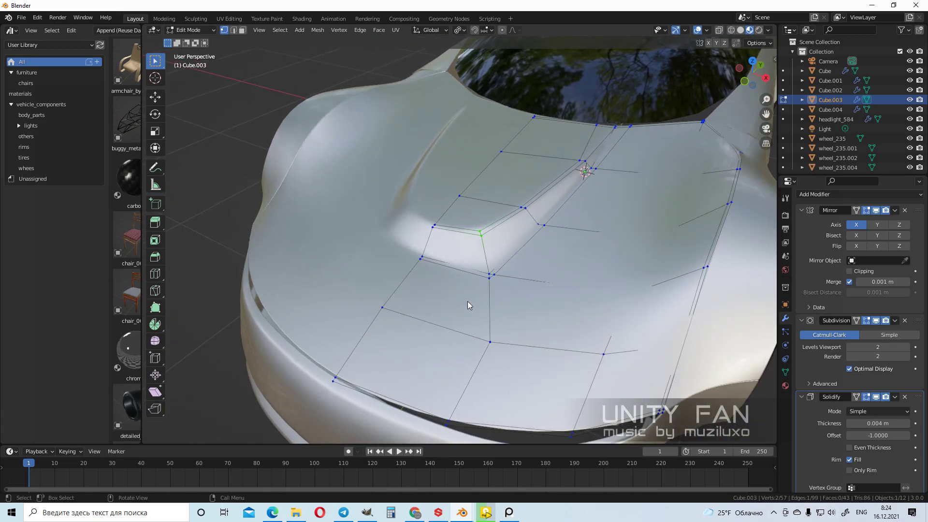
key(Tab)
scroll(522, 265, down, 3)
middle_drag(555, 274, 492, 292)
scroll(465, 278, up, 3)
scroll(483, 286, up, 3)
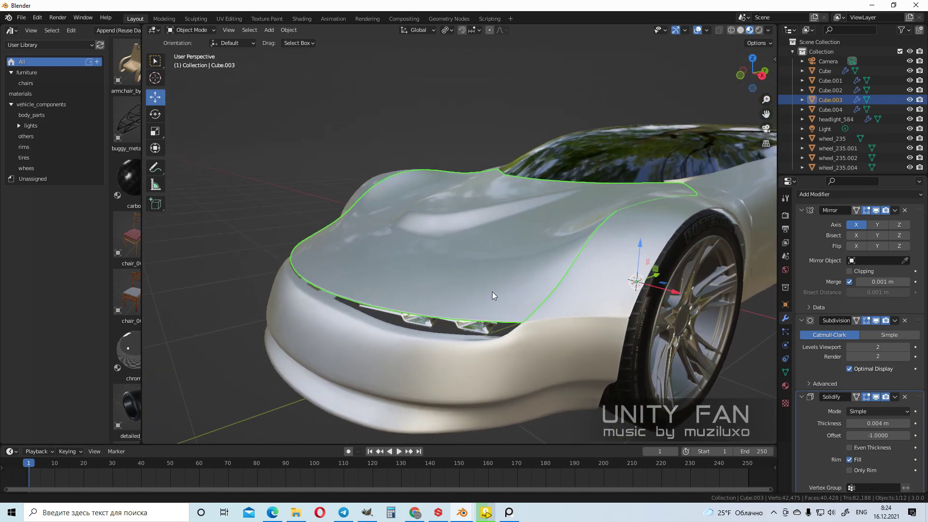
scroll(497, 275, up, 3)
Select the narrow face along the bulge's upper front rim, lower it along Z and shift it slightly forward
key(Tab)
scroll(496, 275, up, 3)
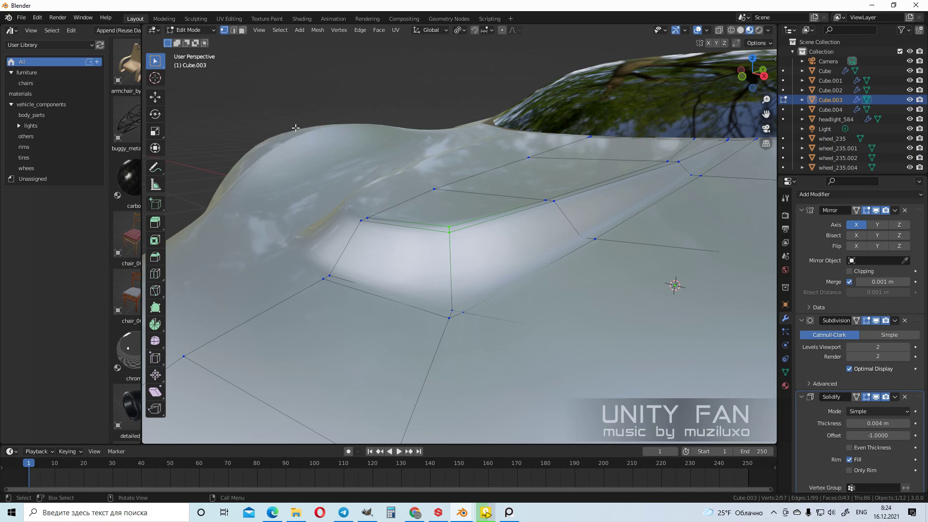
click(155, 97)
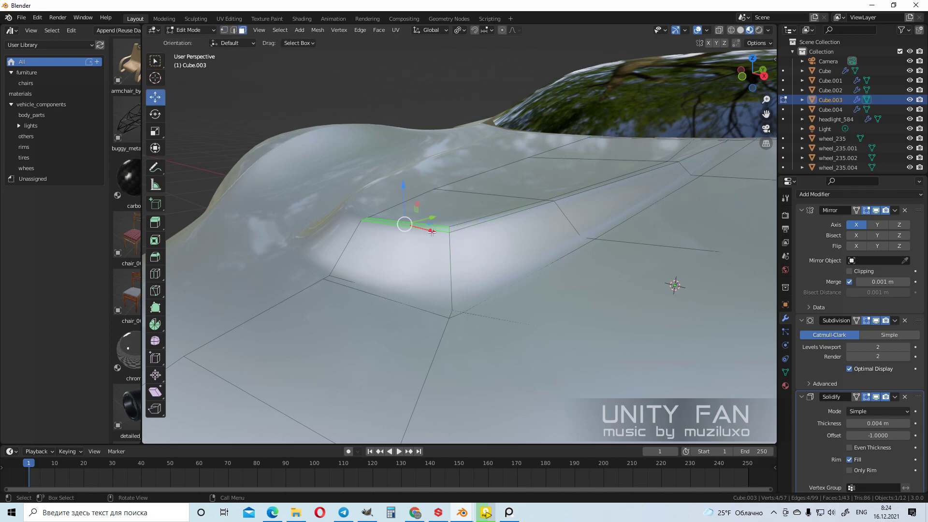
drag(411, 191, 408, 215)
middle_drag(408, 215, 407, 217)
drag(370, 219, 359, 221)
middle_drag(410, 210, 427, 226)
scroll(449, 223, up, 1)
Select the cross edge behind the bulge's front rim, including its short end segment, and lower it along Z
click(232, 31)
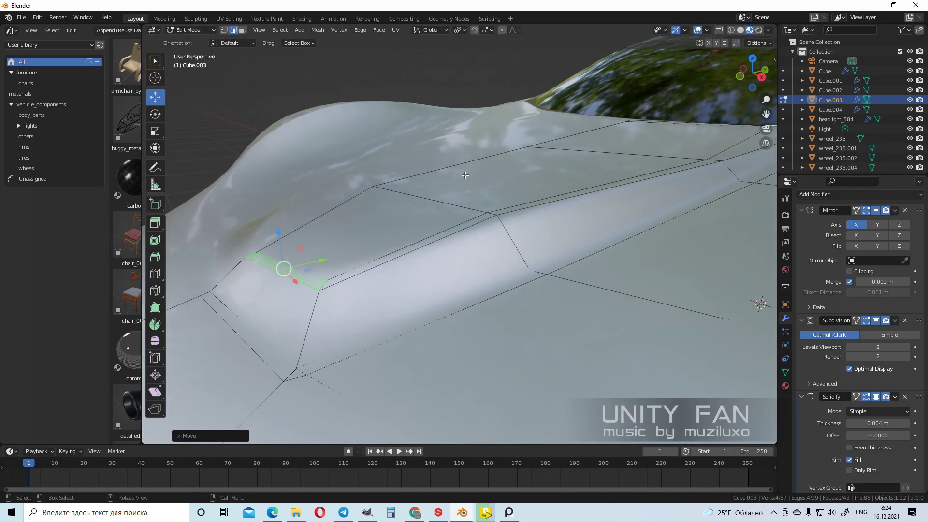
click(494, 214)
scroll(502, 217, up, 2)
ctrl+click(513, 207)
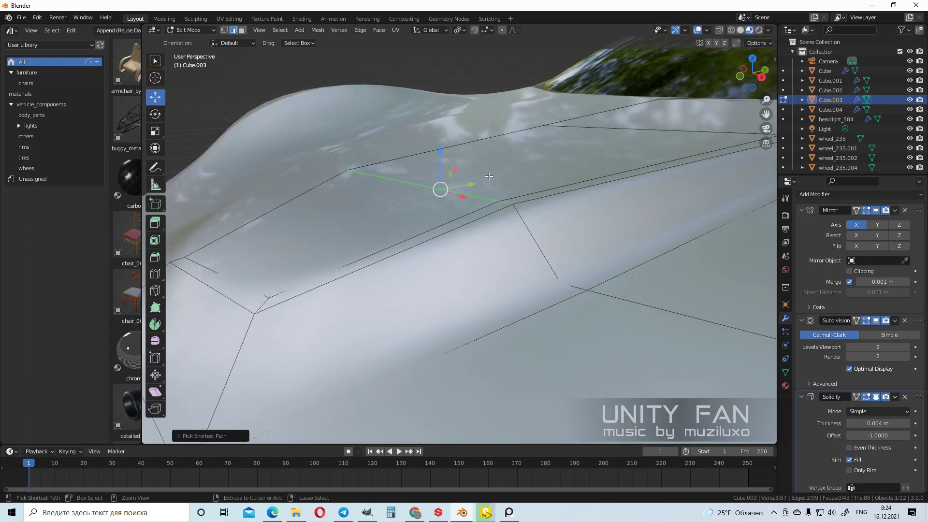
drag(443, 151, 443, 179)
scroll(443, 179, down, 6)
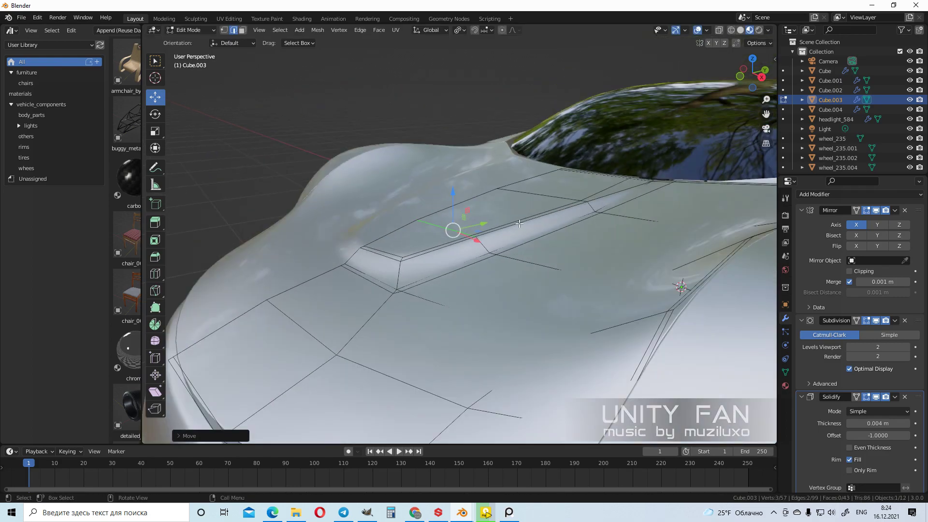
Return to Object Mode, deselect the hood and examine the whole car from several angles
key(Tab)
click(652, 323)
scroll(652, 322, up, 2)
middle_drag(651, 323, 628, 277)
middle_drag(627, 284, 565, 283)
scroll(579, 280, up, 2)
scroll(567, 275, down, 2)
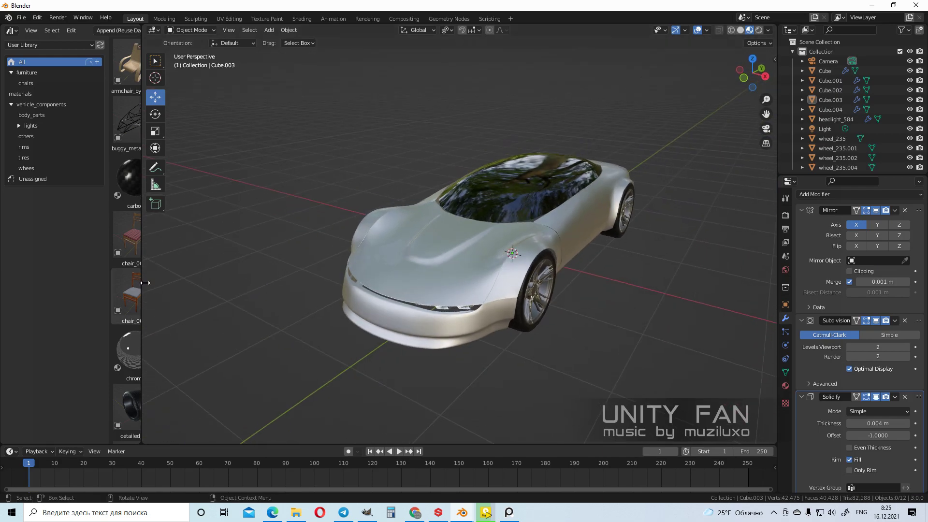
Close the asset browser area by joining it into the 3D viewport
drag(143, 278, 194, 268)
click(182, 266)
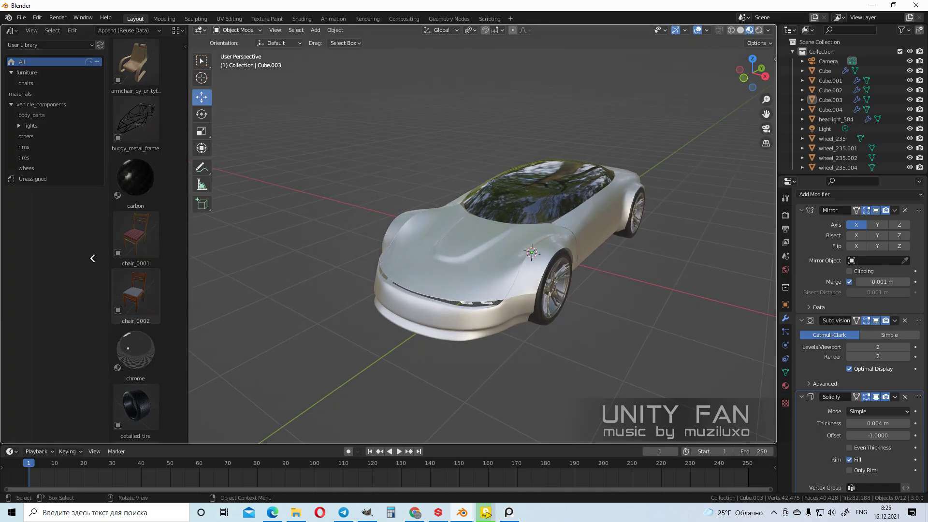
click(91, 261)
middle_drag(544, 316, 461, 301)
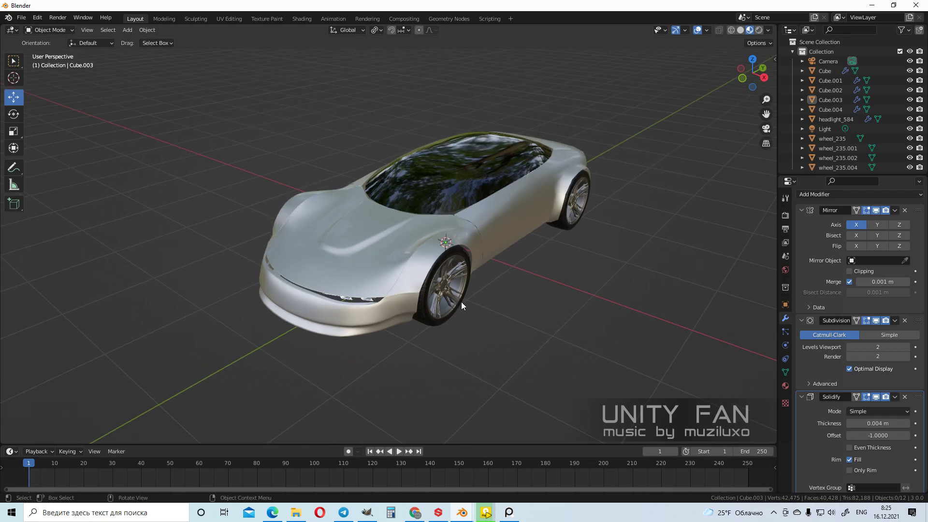
key(shift+a)
mouse_move(459, 300)
click(496, 300)
scroll(478, 295, down, 3)
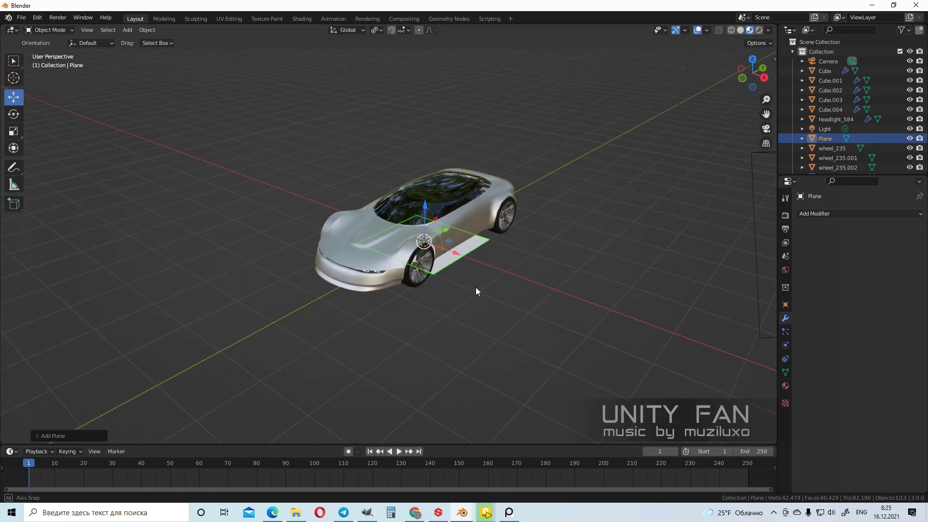
key(s)
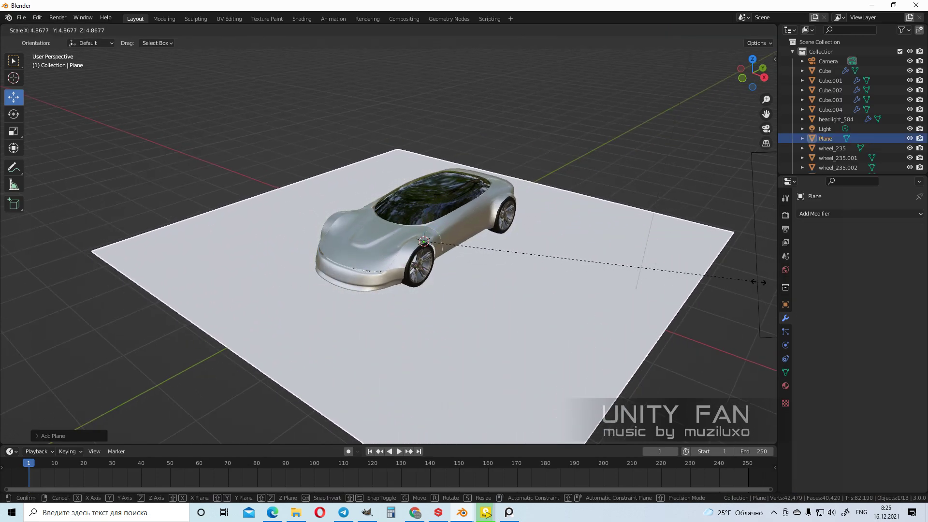
click(766, 286)
scroll(503, 271, up, 2)
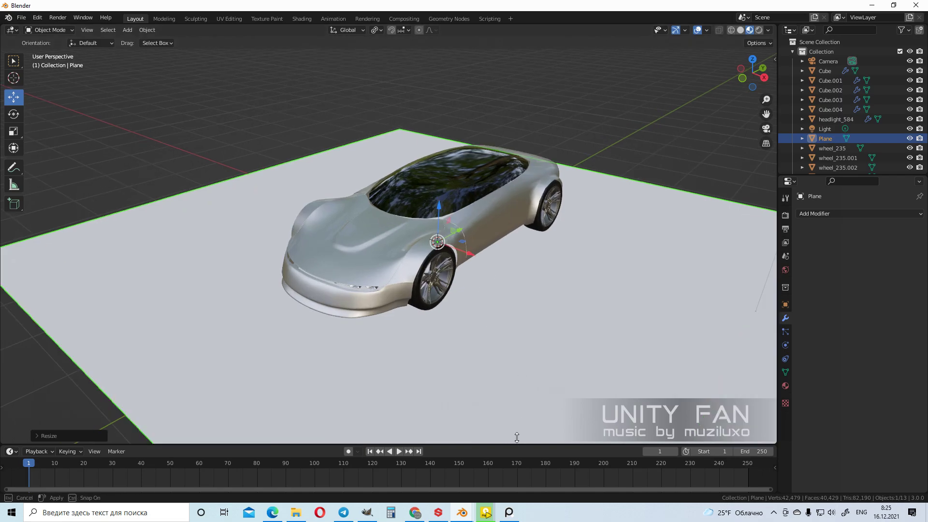
drag(516, 438, 516, 397)
middle_drag(477, 314, 513, 168)
scroll(413, 276, up, 2)
middle_drag(414, 274, 456, 236)
key(x)
click(461, 271)
Add a cube inside the car body and raise its bottom face along Z in Edit Mode
key(shift+a)
mouse_move(408, 282)
click(465, 286)
key(Tab)
click(101, 30)
click(462, 340)
middle_drag(438, 291, 438, 299)
drag(435, 298, 435, 195)
shift+middle_drag(435, 199, 434, 245)
drag(435, 232, 438, 206)
middle_drag(442, 216, 475, 276)
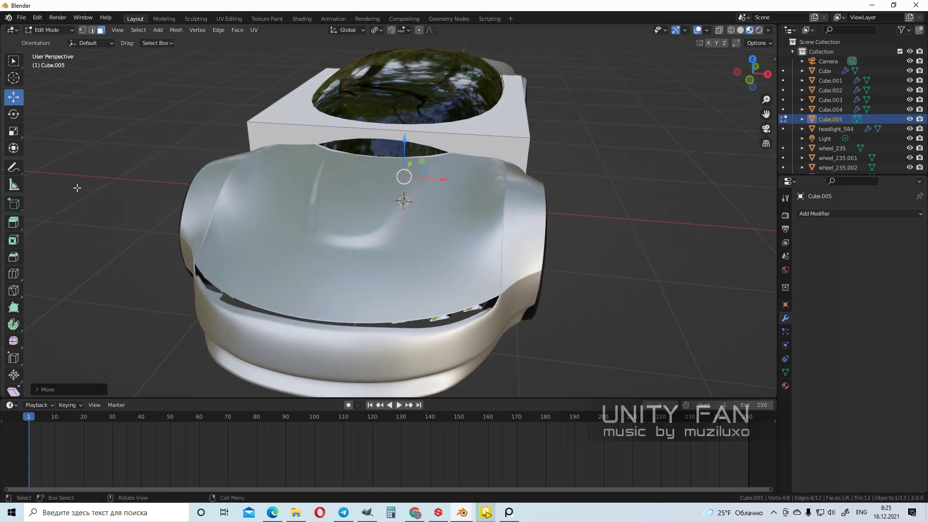
Add a lengthwise loop cut through the middle of the cube and delete the faces of one half
click(13, 273)
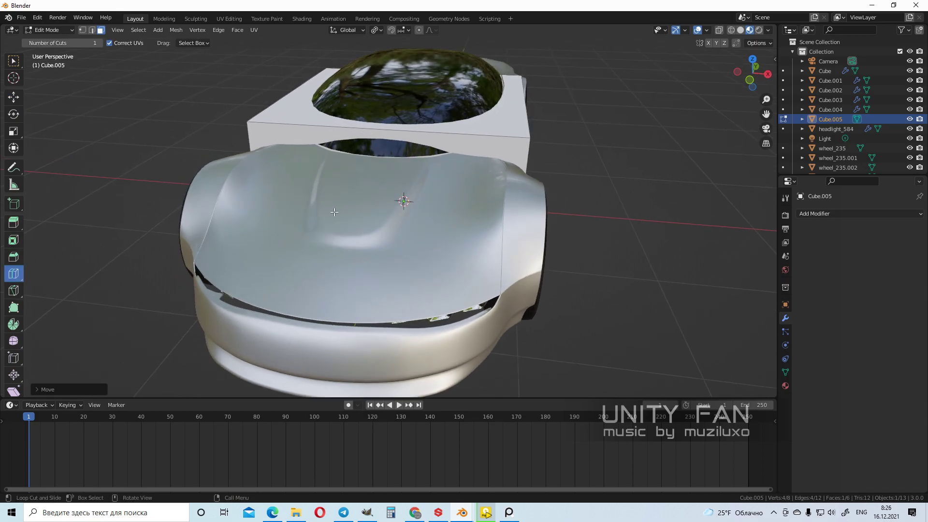
shift+middle_drag(381, 162, 398, 198)
click(100, 30)
middle_drag(251, 111, 242, 242)
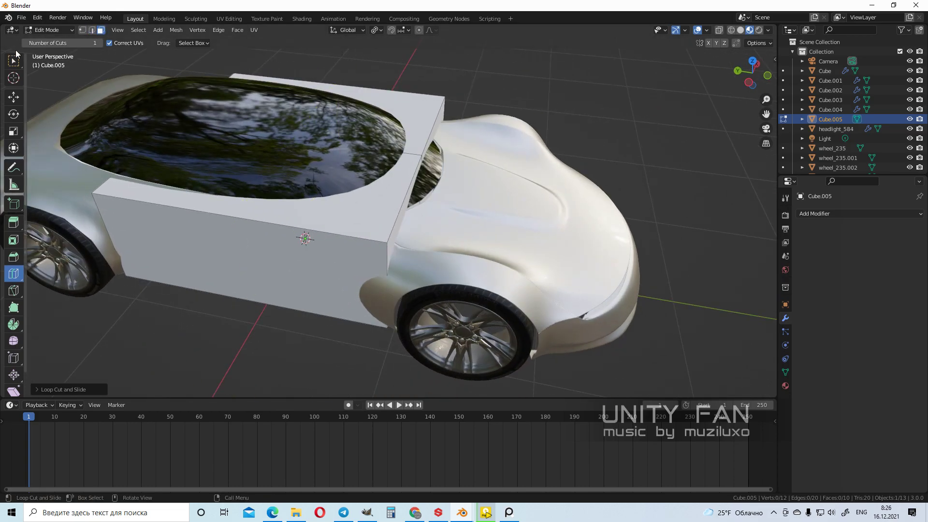
click(302, 236)
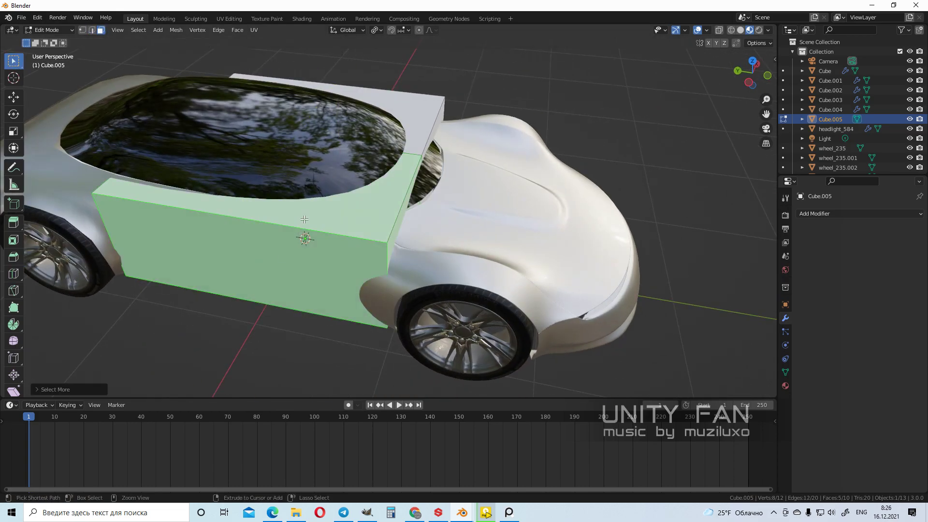
key(x)
click(301, 216)
Return to Object Mode and examine the gap between the hood's front edge and the bumper
middle_drag(484, 268, 456, 198)
key(Tab)
middle_drag(469, 287, 357, 231)
scroll(386, 218, up, 8)
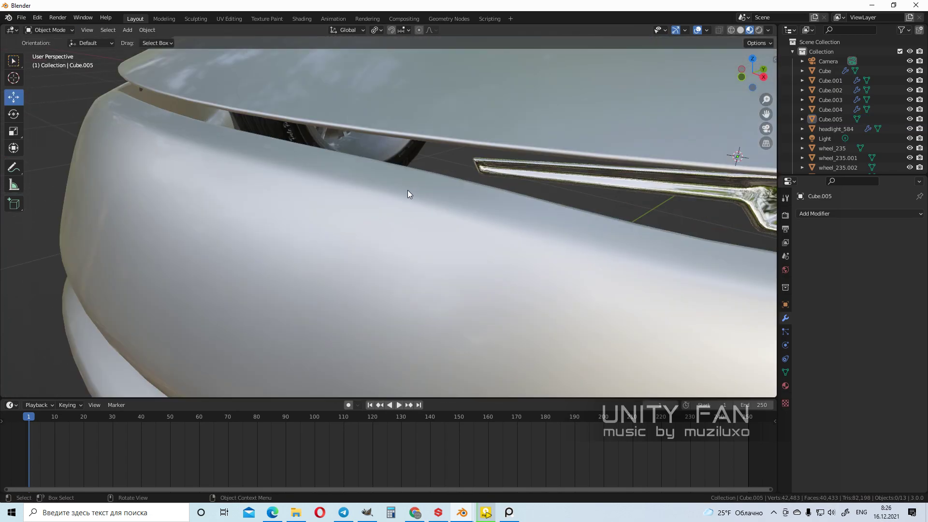
middle_drag(407, 193, 389, 202)
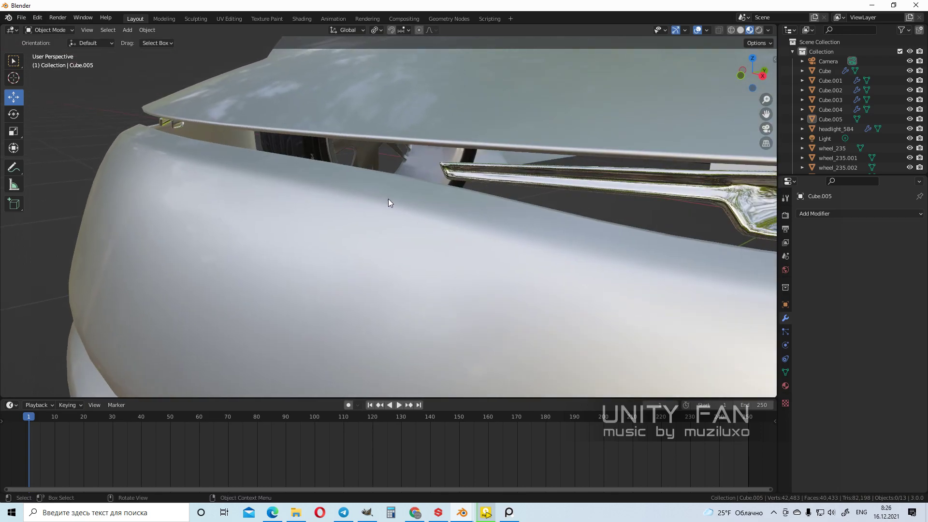
middle_drag(416, 147, 410, 203)
scroll(390, 169, down, 2)
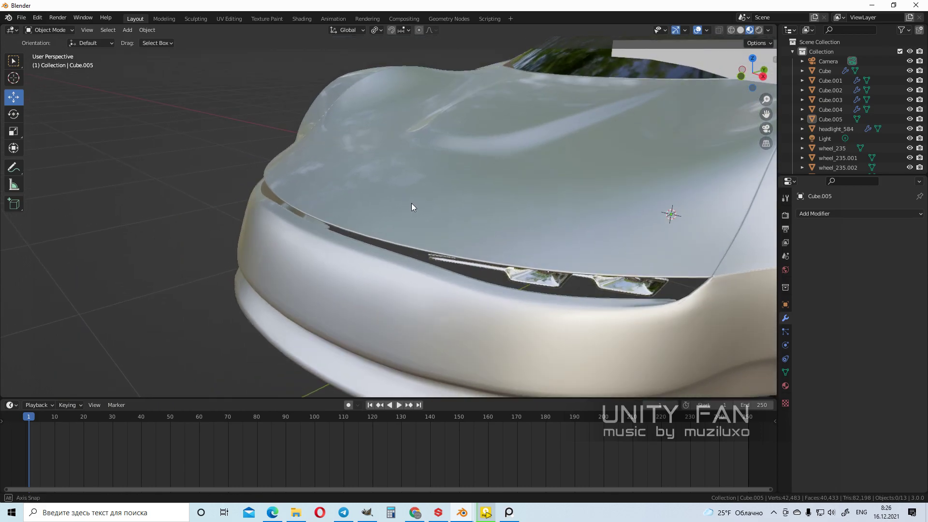
scroll(493, 207, down, 2)
shift+middle_drag(638, 206, 493, 248)
Give the half cube a new material with a black base color and a specular value of 0
click(494, 249)
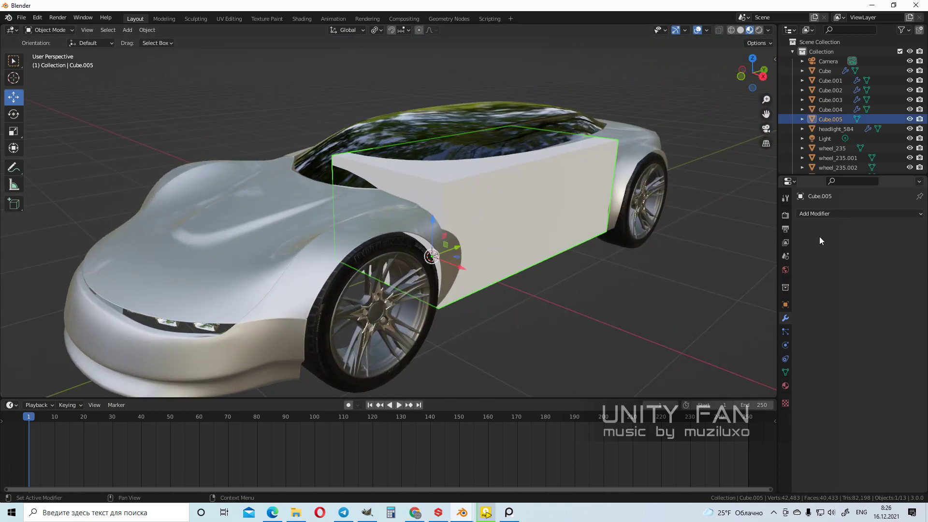
middle_drag(483, 208, 855, 270)
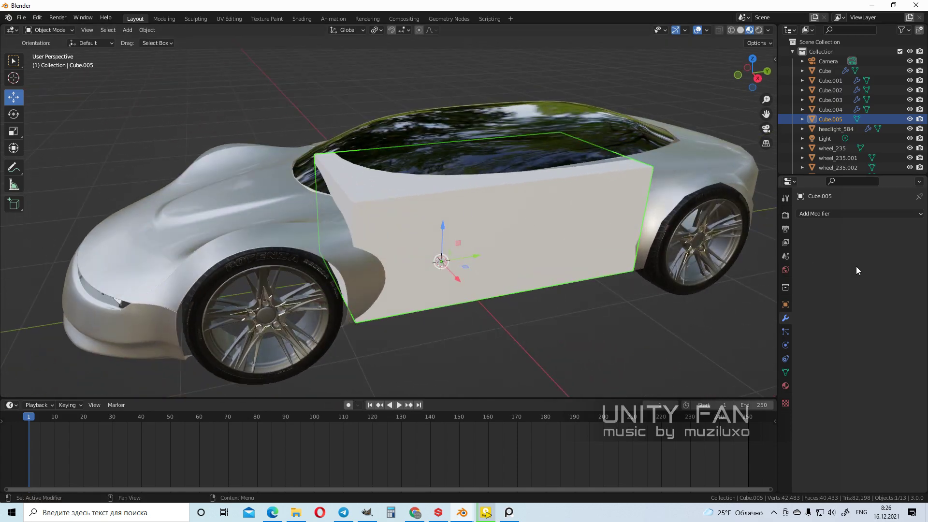
click(785, 386)
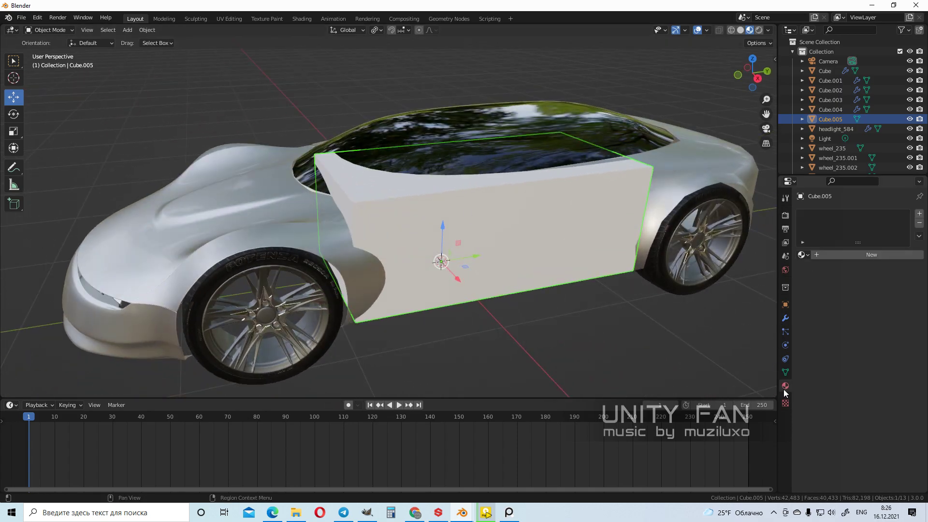
click(835, 256)
click(883, 359)
drag(901, 259, 901, 290)
scroll(879, 376, down, 4)
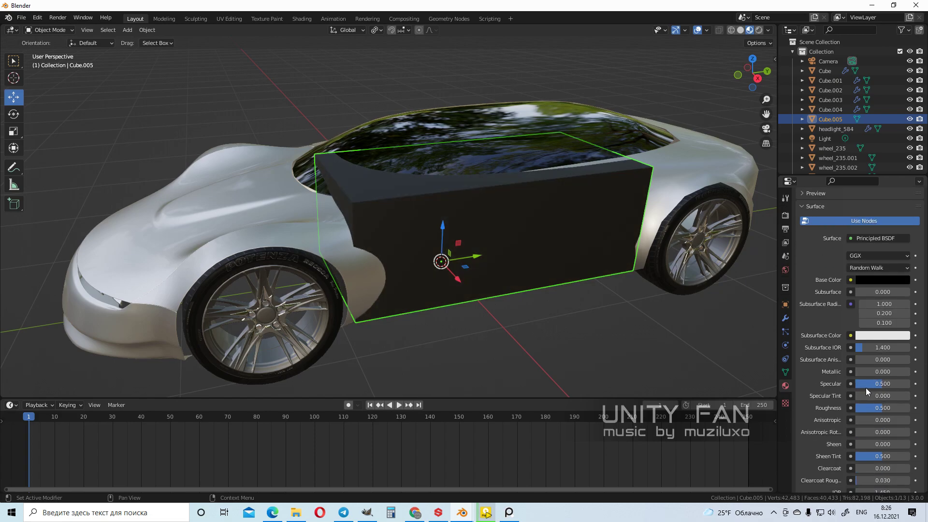
drag(880, 384, 854, 384)
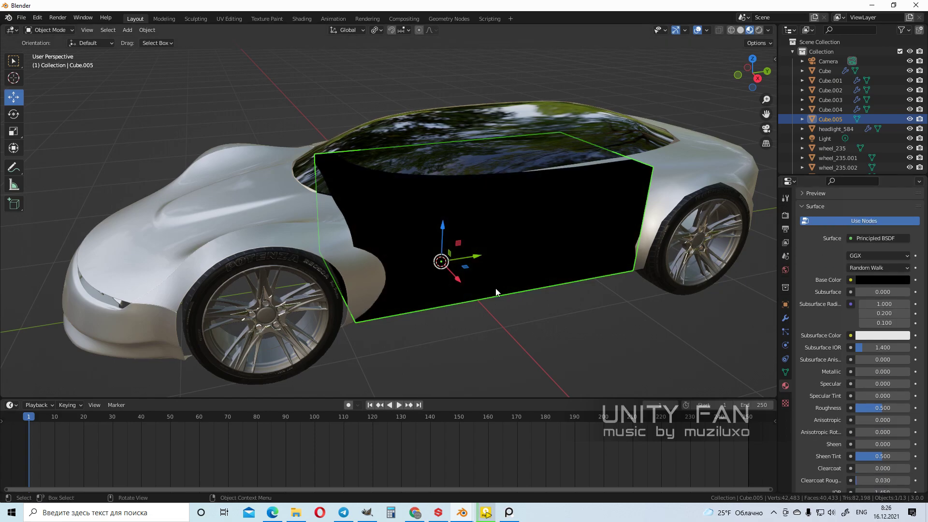
Select the half cube's outer side face in Edit Mode and move it inward along X into the car body
key(Tab)
scroll(505, 269, up, 4)
middle_drag(506, 268, 57, 114)
click(623, 246)
middle_drag(496, 212, 504, 214)
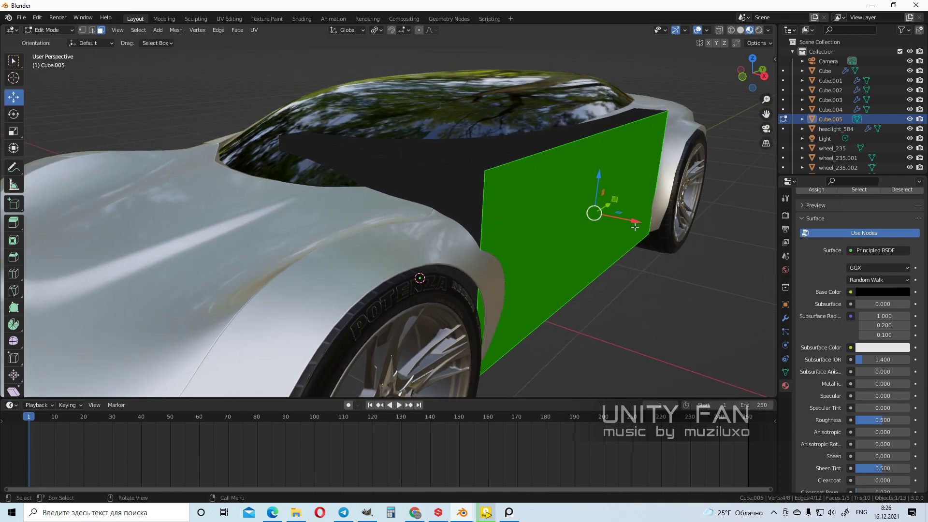
drag(633, 225, 612, 220)
Select the black box's top face and lower it along Z below the windows
click(470, 148)
middle_drag(498, 116, 458, 126)
drag(494, 92, 493, 136)
scroll(484, 145, down, 4)
mouse_move(392, 231)
middle_down()
mouse_move(368, 220)
mouse_move(404, 223)
middle_up()
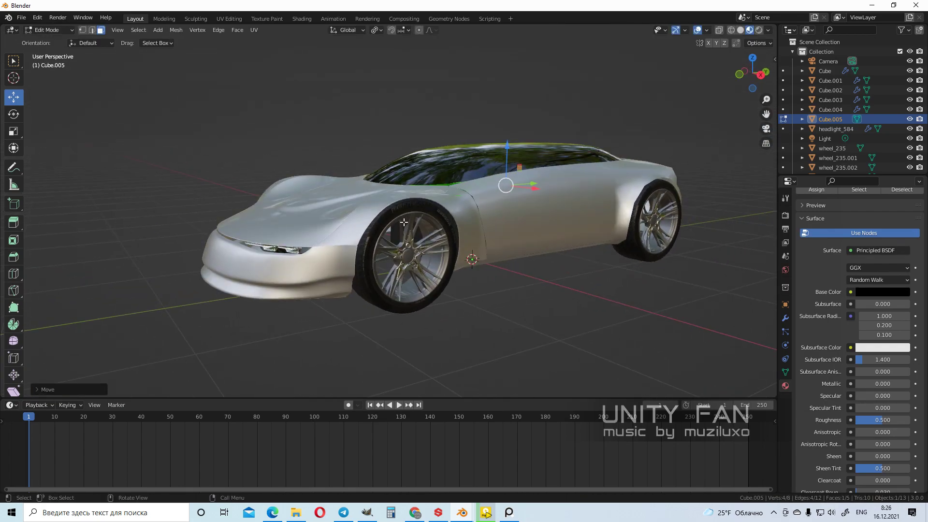
Move the black box's front face forward along Y to the nose of the car
middle_drag(476, 252, 461, 251)
drag(447, 226, 269, 250)
middle_drag(292, 255, 345, 259)
scroll(345, 259, up, 5)
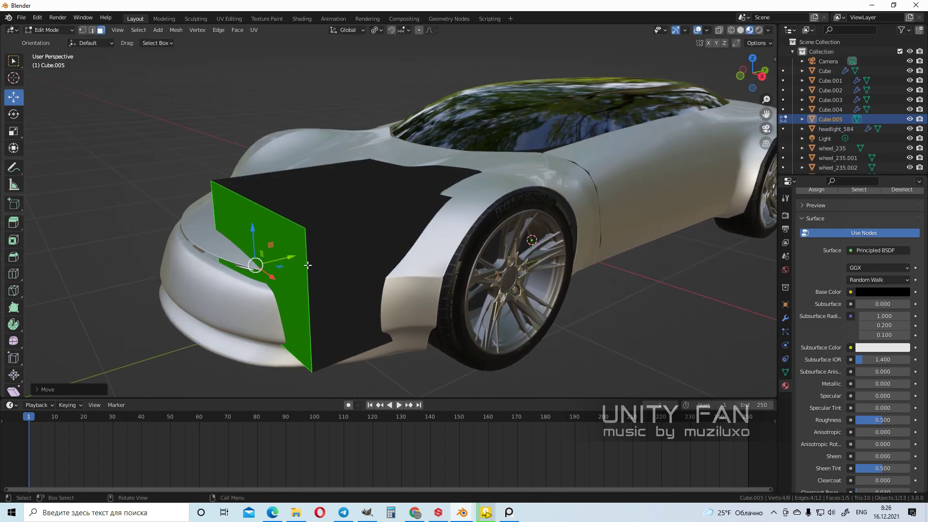
Move the box's front center vertical edge forward along Y and its front outer vertical edge backward
click(92, 30)
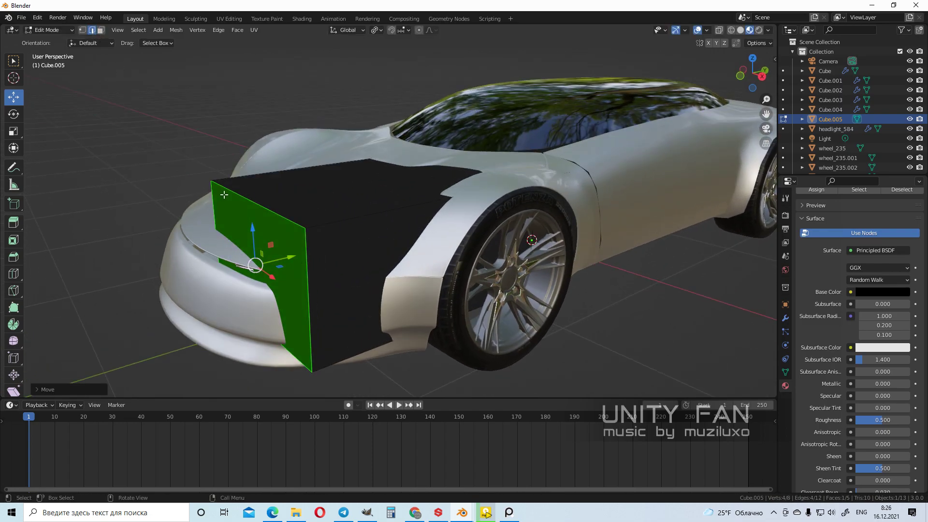
click(235, 264)
middle_drag(262, 265, 248, 262)
drag(232, 222, 218, 235)
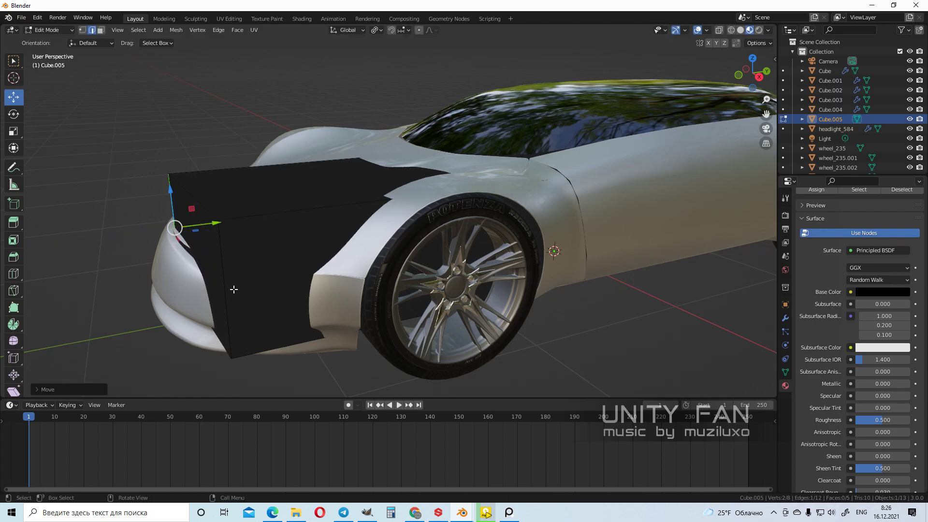
drag(269, 286, 305, 279)
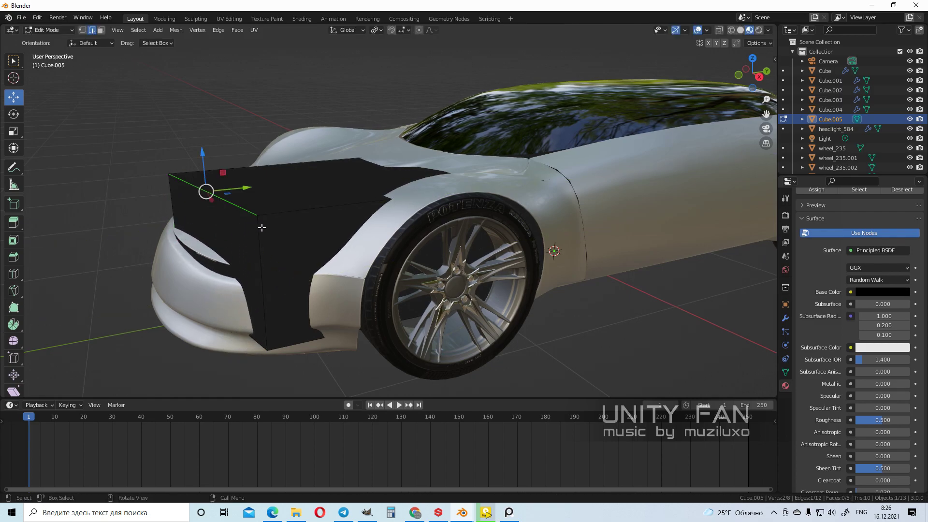
Lower the box's top front edge along Z and bevel its front outer vertical edge with one segment
drag(230, 171, 264, 225)
middle_drag(264, 225, 376, 273)
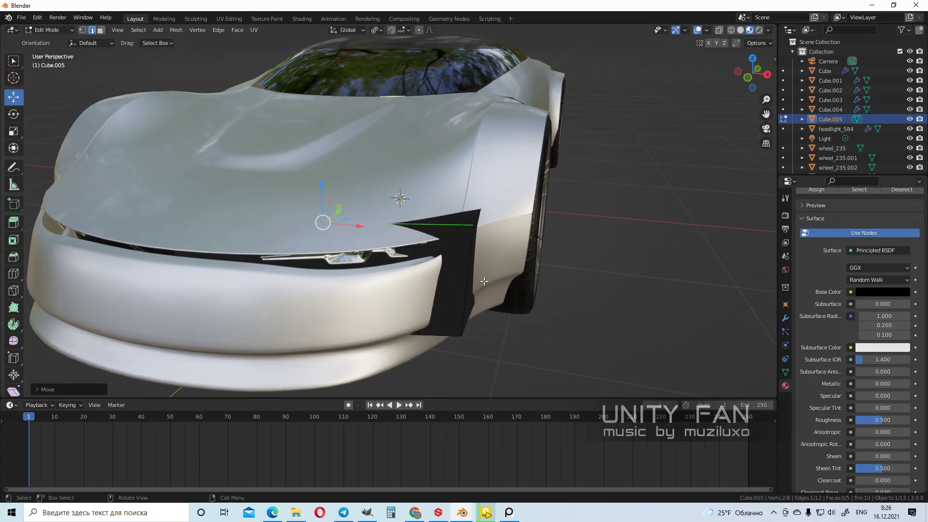
middle_drag(465, 302, 420, 308)
key(ctrl+b)
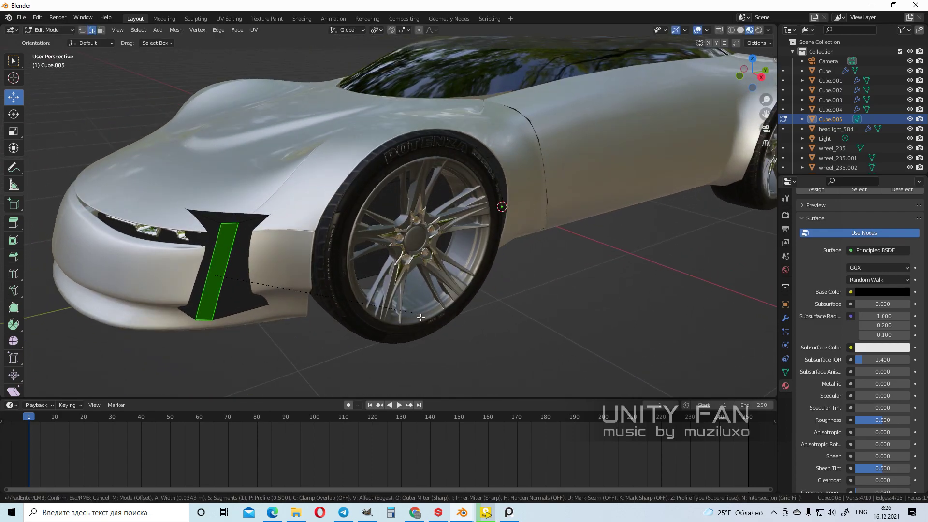
click(445, 321)
Select a vertical edge of the beveled front corner and shift it inward behind the bumper
middle_drag(342, 319, 373, 311)
click(374, 284)
middle_drag(414, 344, 426, 364)
drag(407, 383, 388, 384)
middle_drag(421, 293, 443, 298)
scroll(395, 273, up, 3)
Move the protruding top vertex of the beveled corner in the XY plane and lower the corner's top vertices slightly along Z
middle_drag(395, 273, 254, 155)
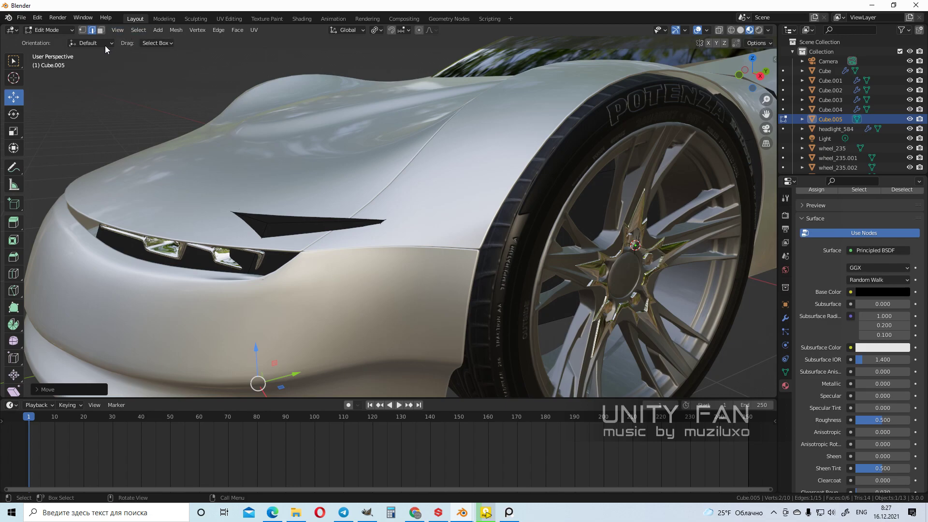
middle_drag(279, 245, 256, 297)
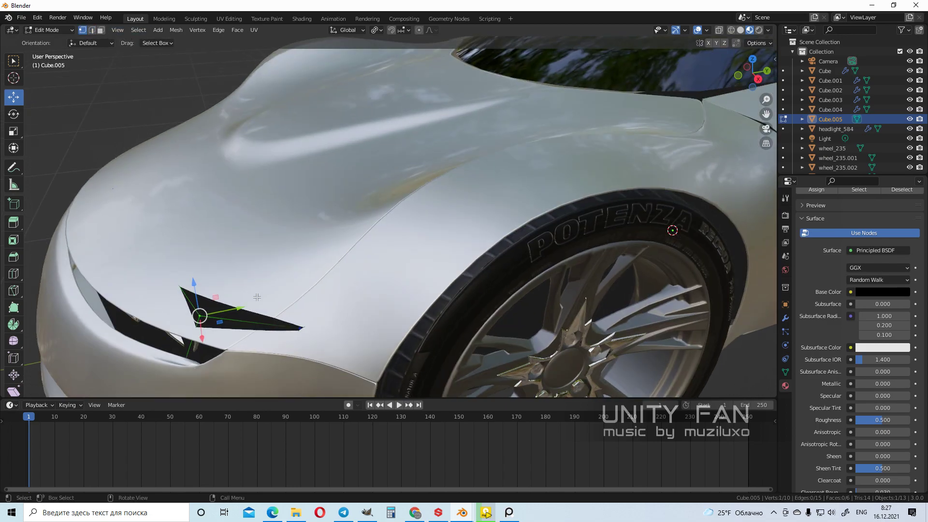
drag(219, 322, 238, 313)
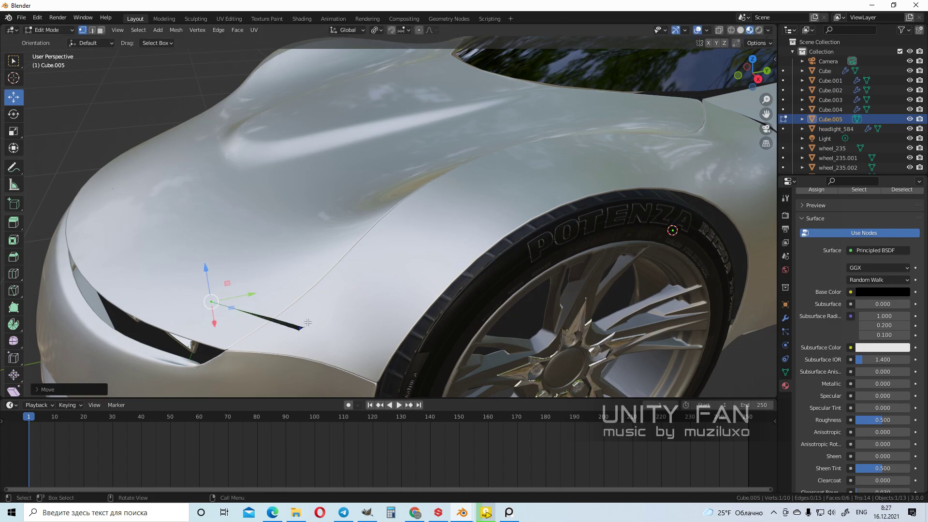
middle_drag(304, 320, 317, 186)
drag(312, 132, 313, 141)
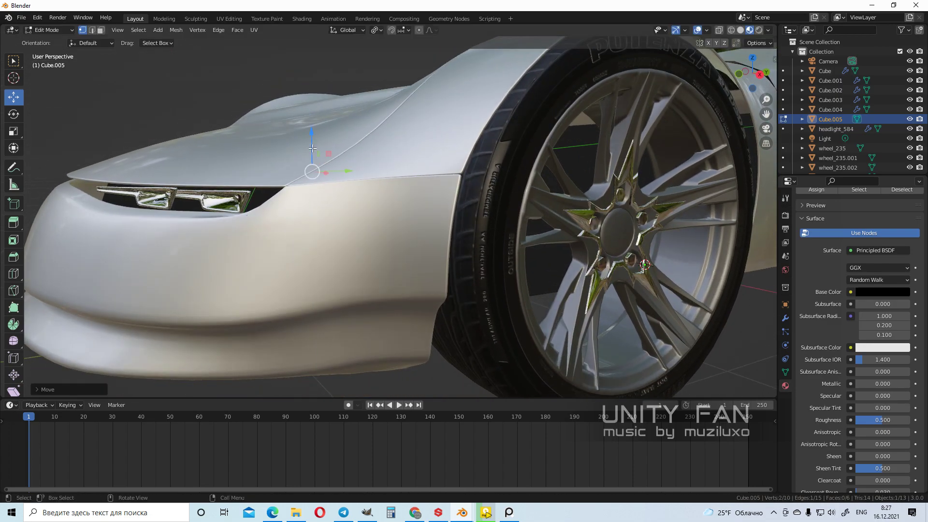
Knife-cut the black box vertically across its side and top at the middle of the front wheel
scroll(314, 145, down, 4)
middle_drag(442, 229, 403, 229)
scroll(406, 232, up, 3)
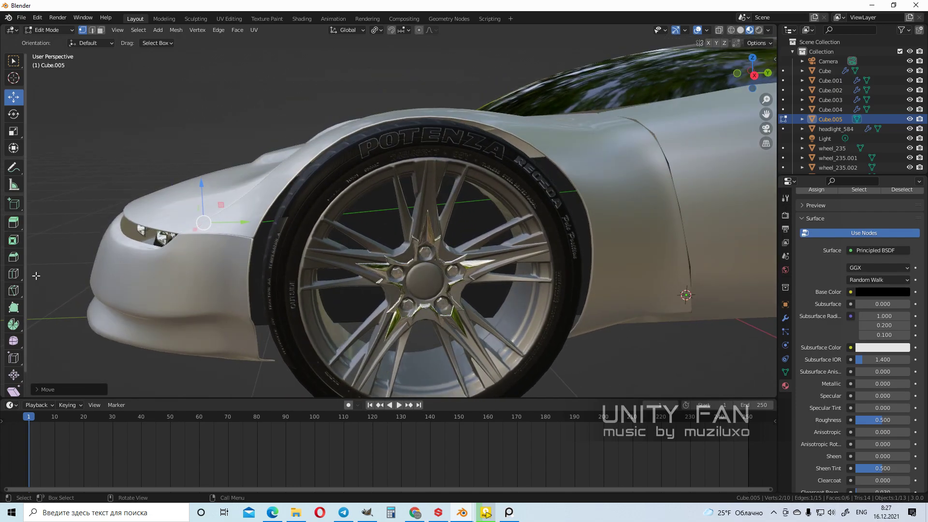
scroll(356, 253, down, 2)
middle_drag(356, 253, 389, 240)
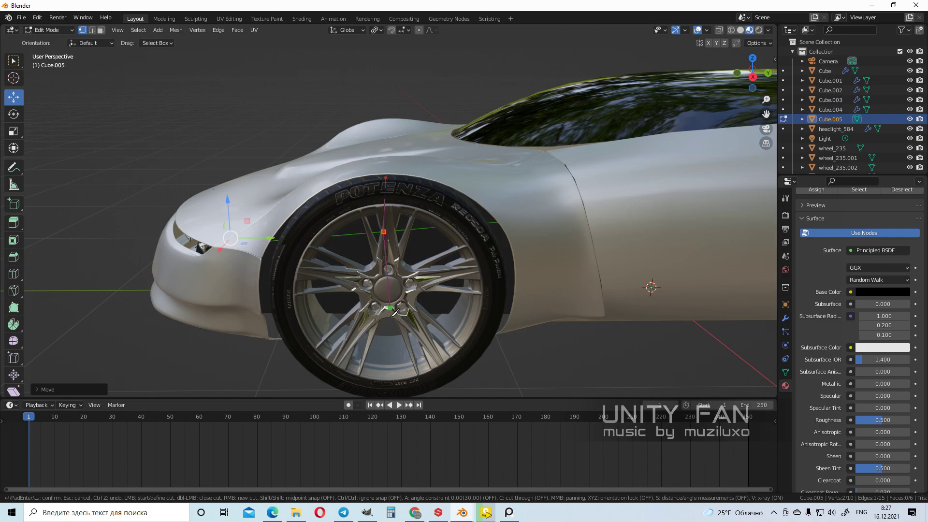
key(Return)
Select the knife cut's top edge, adjust its height along Z to fit beneath the hood, and return to Object Mode with nothing selected
scroll(410, 257, up, 5)
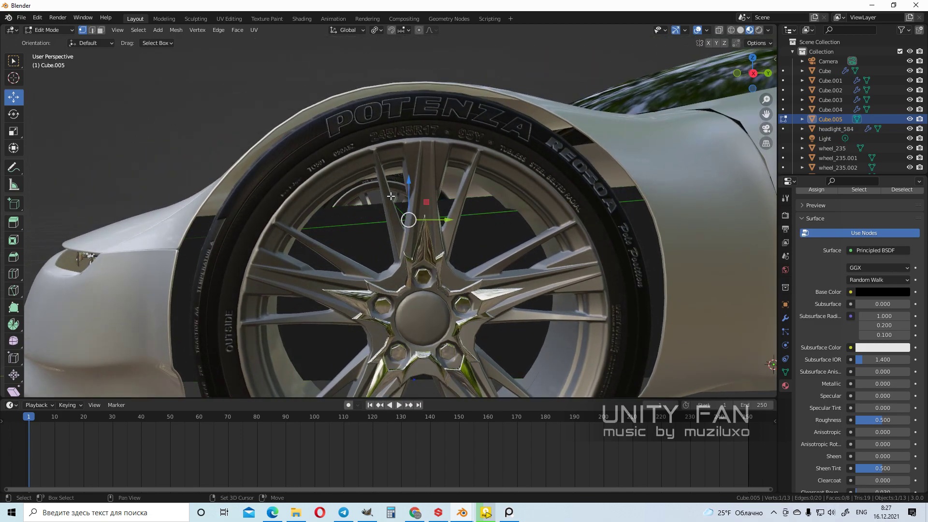
shift+click(391, 197)
middle_drag(390, 196, 427, 218)
drag(411, 191, 412, 115)
scroll(419, 179, down, 4)
middle_drag(420, 184, 476, 224)
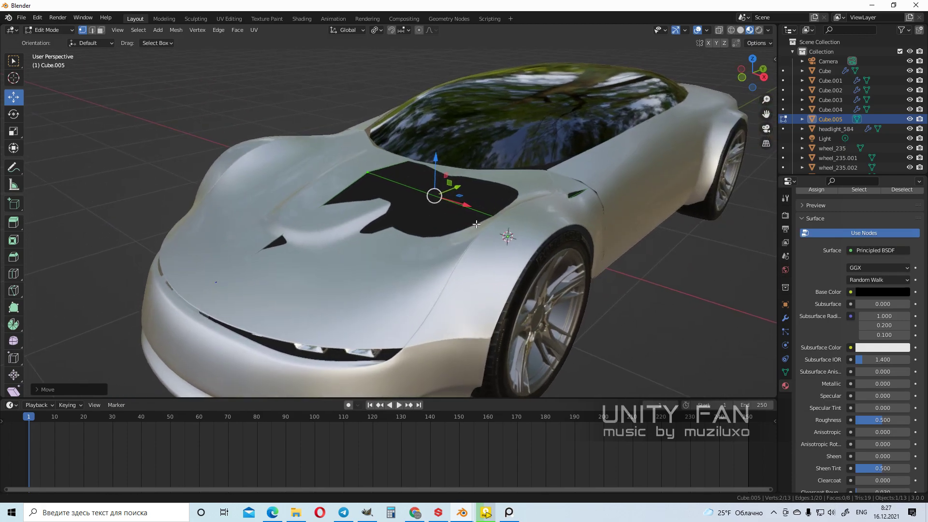
scroll(454, 198, up, 3)
drag(450, 166, 446, 192)
scroll(446, 193, down, 5)
key(Tab)
click(593, 340)
Add a Mirror modifier on the X axis to the black inner box
middle_drag(424, 306, 401, 212)
click(425, 192)
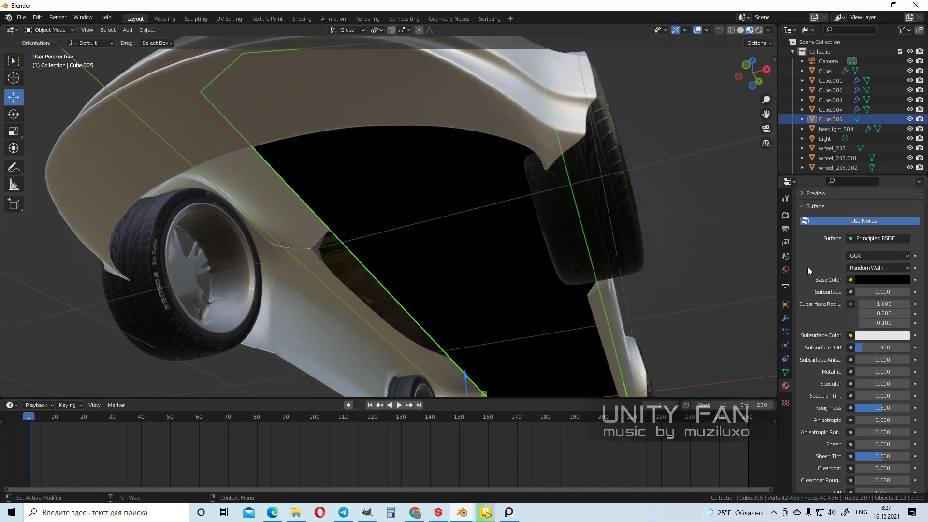
click(785, 318)
click(843, 213)
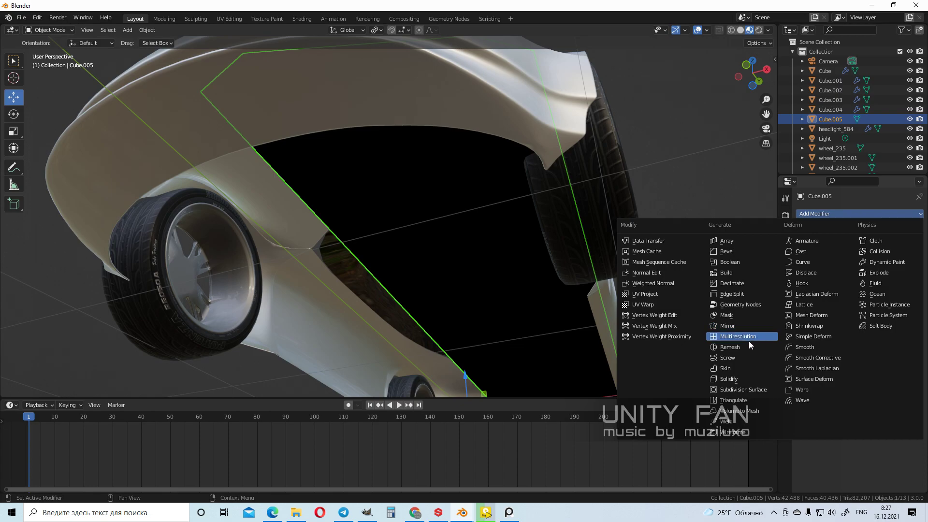
click(737, 326)
Examine how the mirrored black box fills the car's front and the area behind the headlights
middle_drag(550, 274, 530, 305)
scroll(531, 305, down, 3)
click(404, 111)
middle_drag(419, 165, 503, 230)
scroll(427, 187, up, 2)
scroll(484, 207, up, 2)
scroll(480, 225, up, 1)
scroll(480, 226, up, 4)
scroll(528, 236, down, 2)
Duplicate a front face of the black box and move the copy out in front of the bumper
click(463, 230)
scroll(480, 228, down, 1)
key(Tab)
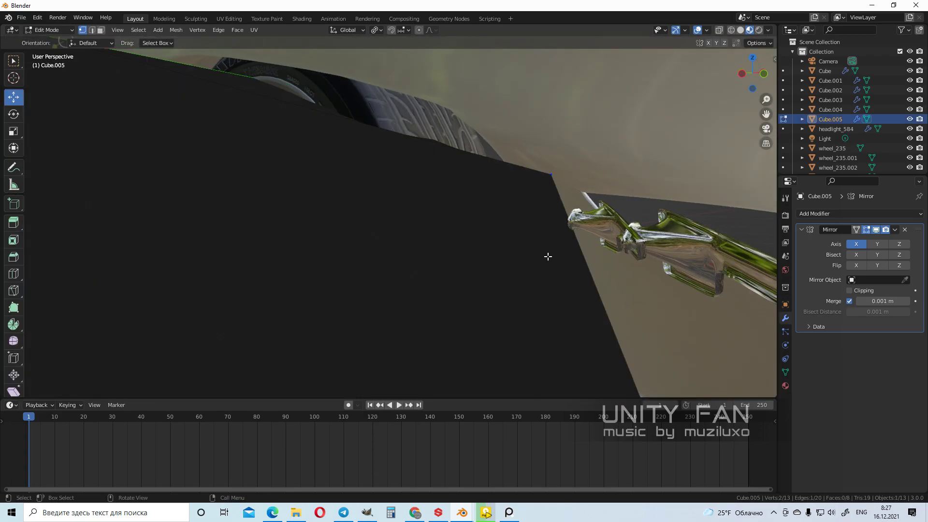
scroll(541, 254, up, 1)
scroll(541, 253, down, 3)
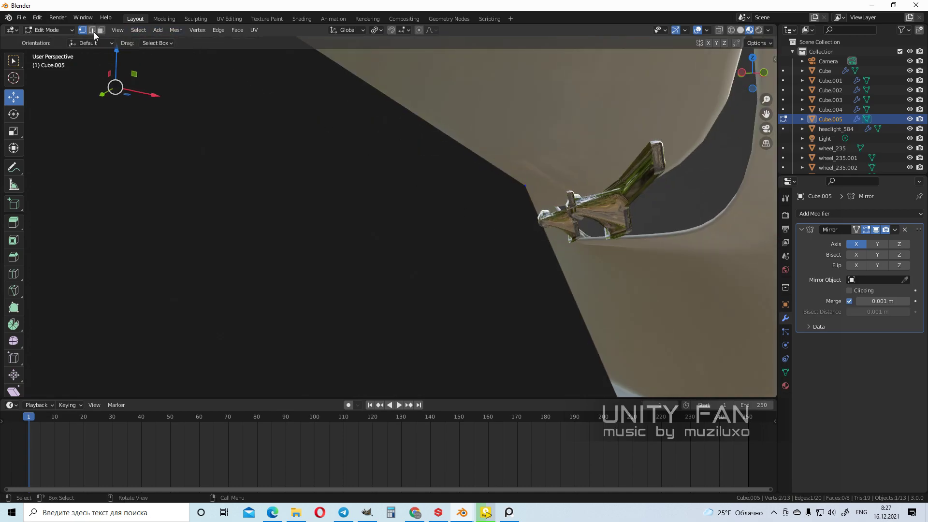
click(502, 262)
key(KP_Decimal)
middle_drag(502, 263, 471, 295)
key(shift+d)
key(Escape)
middle_drag(501, 259, 130, 59)
key(g)
click(517, 238)
Select the lower edge of the duplicated face and raise it in the YZ plane
click(83, 30)
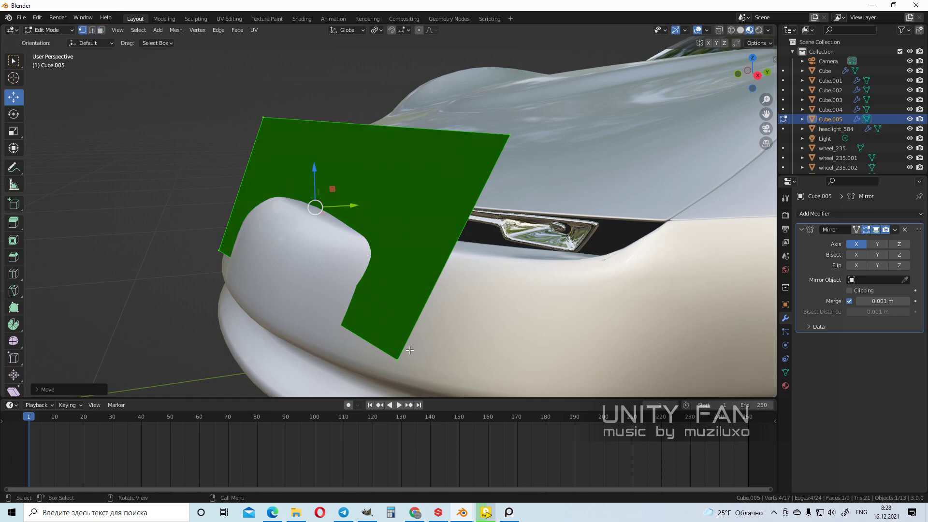
click(397, 359)
middle_drag(359, 301, 348, 271)
key(g)
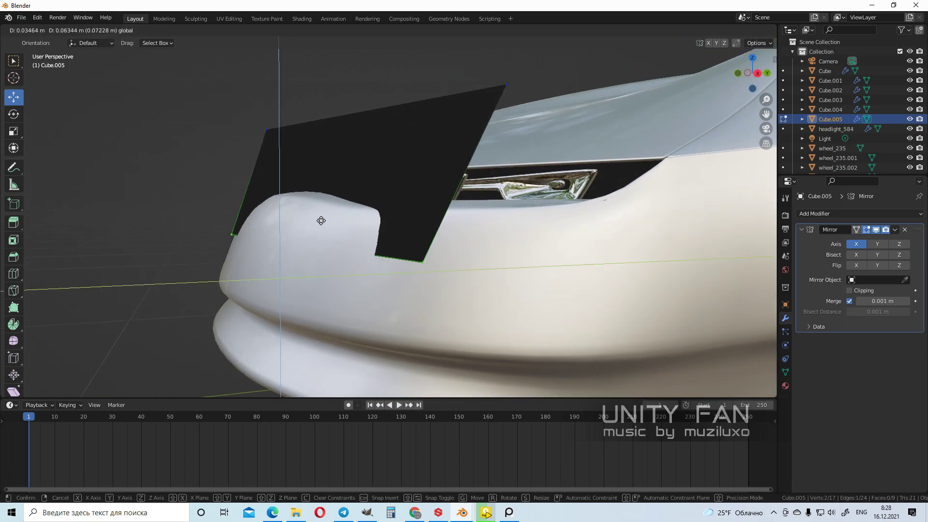
click(361, 191)
Lower the duplicated face's top edge in the YZ plane to fit beneath the hood
middle_drag(361, 191, 534, 170)
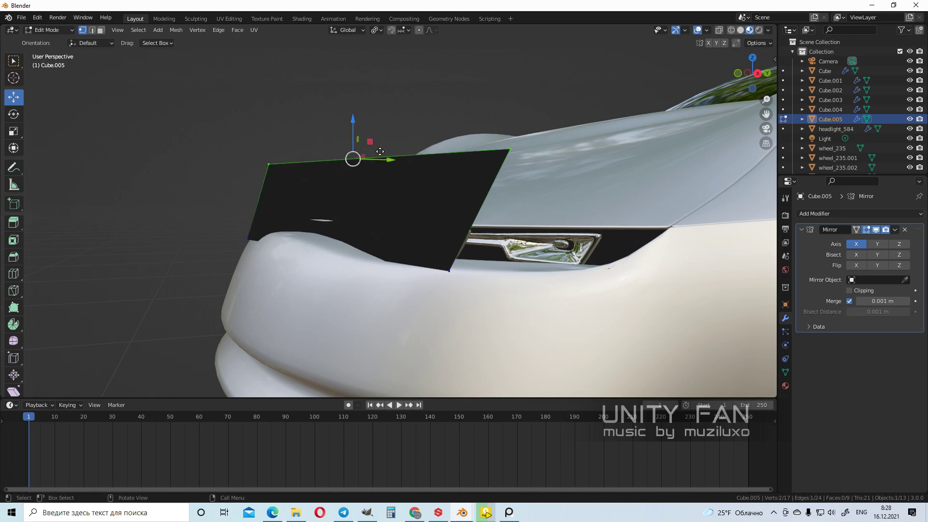
key(g)
key(shift+x)
click(389, 213)
Move the duplicated face's front corner vertex in the YZ plane into the gap under the hood's leading edge
middle_drag(389, 213, 249, 237)
key(g)
key(shift+x)
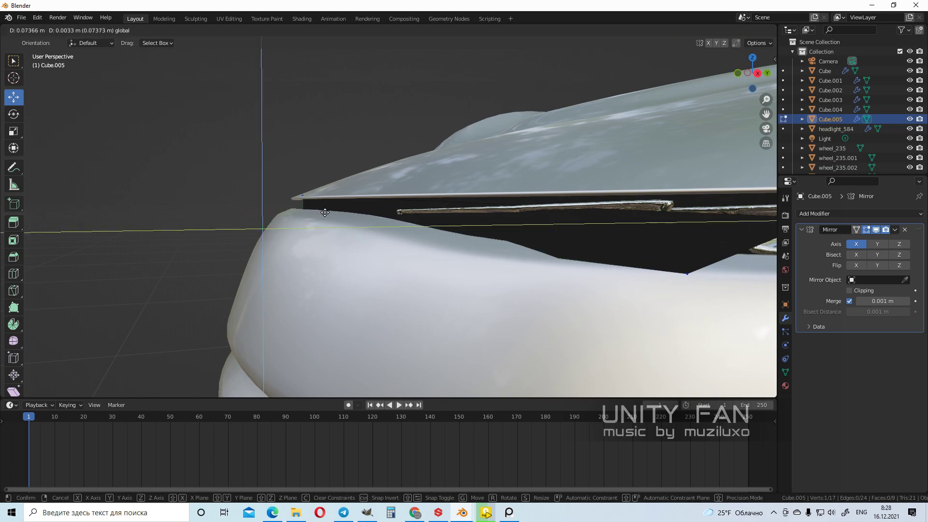
click(323, 194)
Add one loop cut across the duplicated face inside the headlight gap
scroll(432, 242, down, 4)
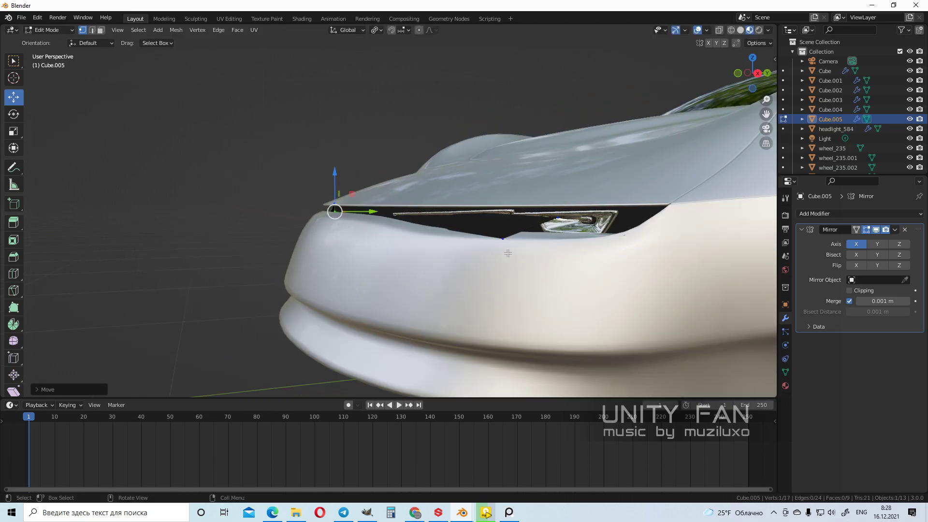
scroll(483, 217, up, 3)
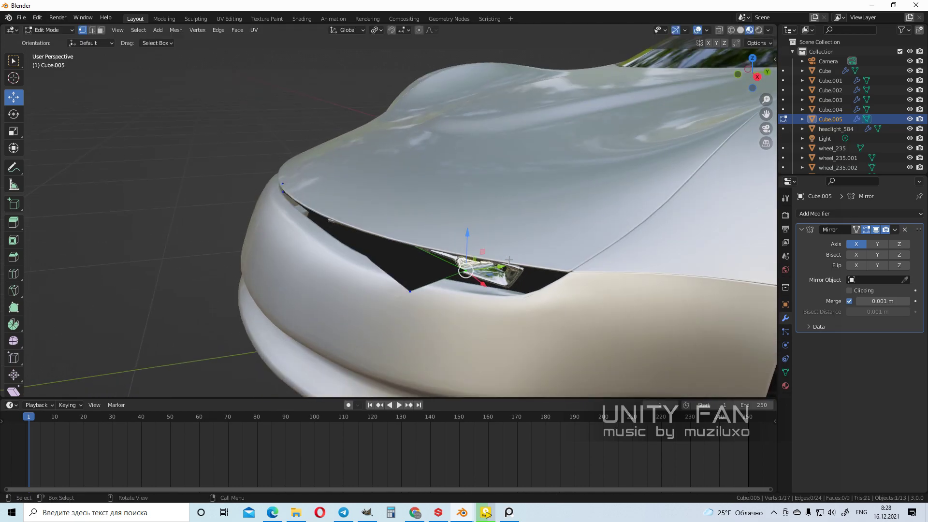
middle_drag(497, 251, 513, 287)
shift+middle_drag(417, 317, 340, 285)
scroll(372, 269, up, 4)
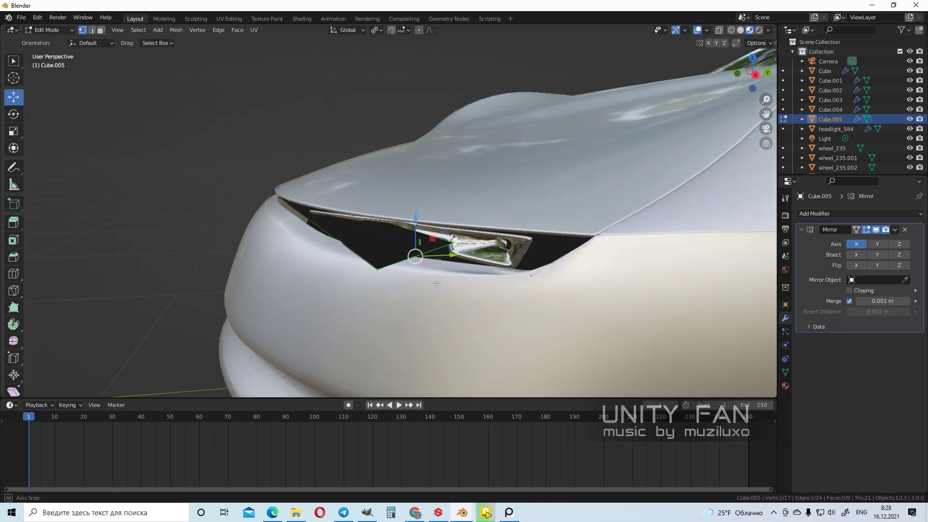
click(14, 272)
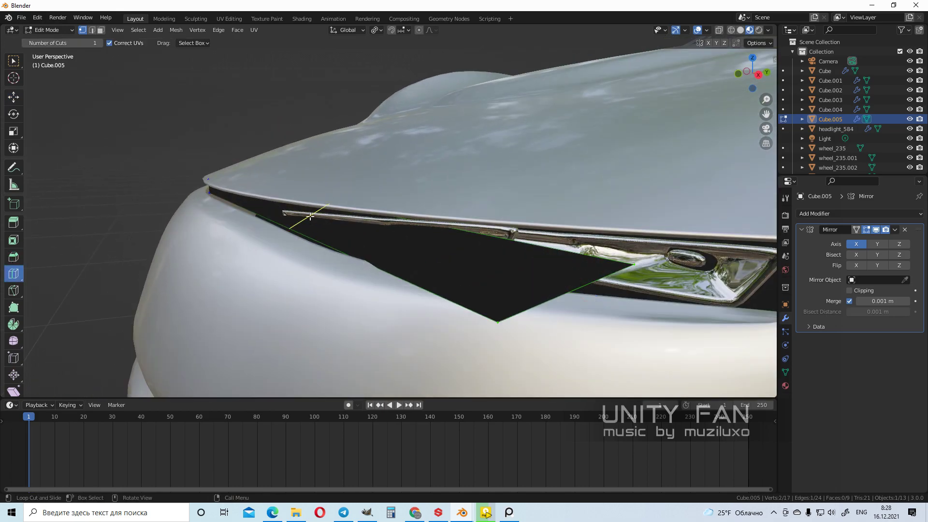
click(311, 210)
Move individual vertices of the cut filler strip so it follows the gap between hood and bumper
click(14, 101)
scroll(290, 208, up, 3)
middle_drag(334, 205, 384, 213)
click(371, 185)
drag(365, 160, 293, 144)
click(269, 223)
drag(287, 207, 264, 219)
click(217, 198)
drag(234, 177, 230, 198)
Shift the filler strip's end edge nearest the headlights along X, away from them, and return to Object Mode
middle_drag(352, 224, 295, 255)
click(648, 286)
shift+click(587, 345)
middle_drag(643, 347, 640, 353)
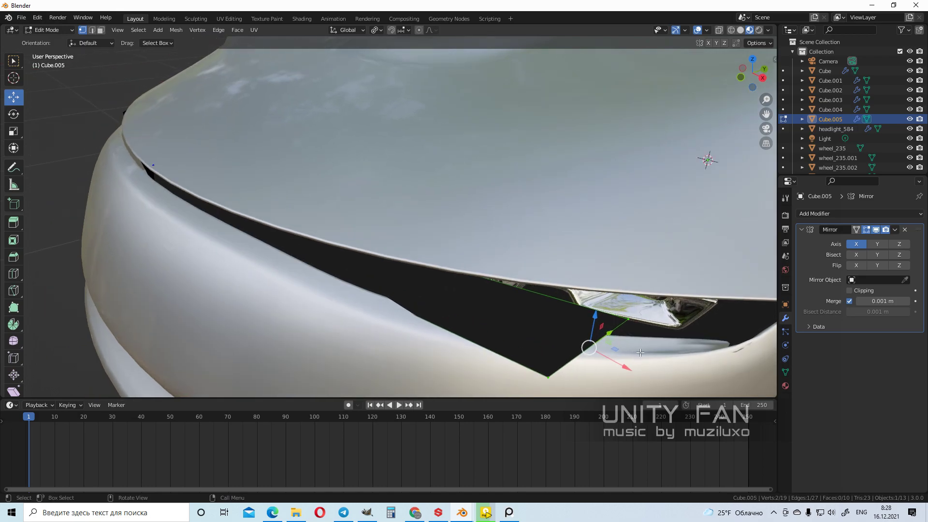
drag(616, 348, 417, 261)
middle_drag(417, 262, 457, 256)
key(Tab)
Examine the black filler strip around the headlights in Object Mode and Edit Mode
scroll(424, 271, down, 4)
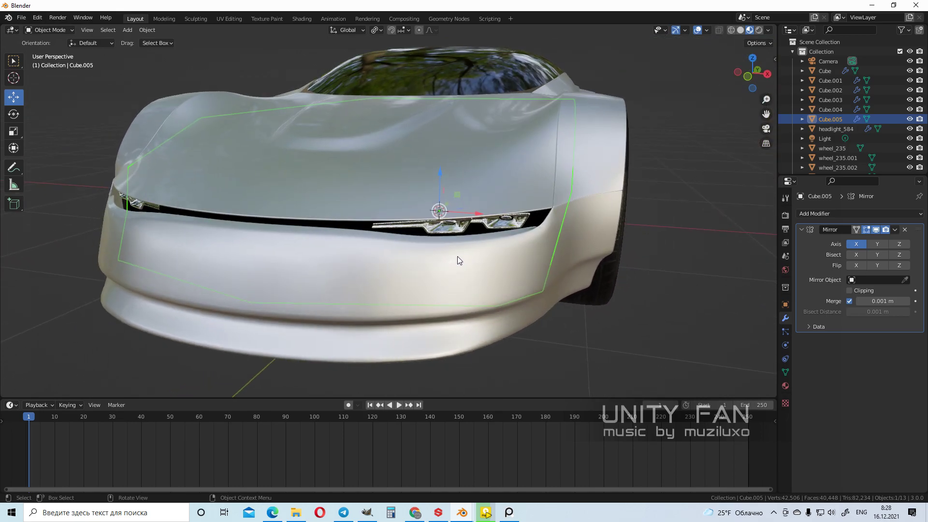
scroll(457, 256, up, 3)
middle_drag(549, 255, 600, 222)
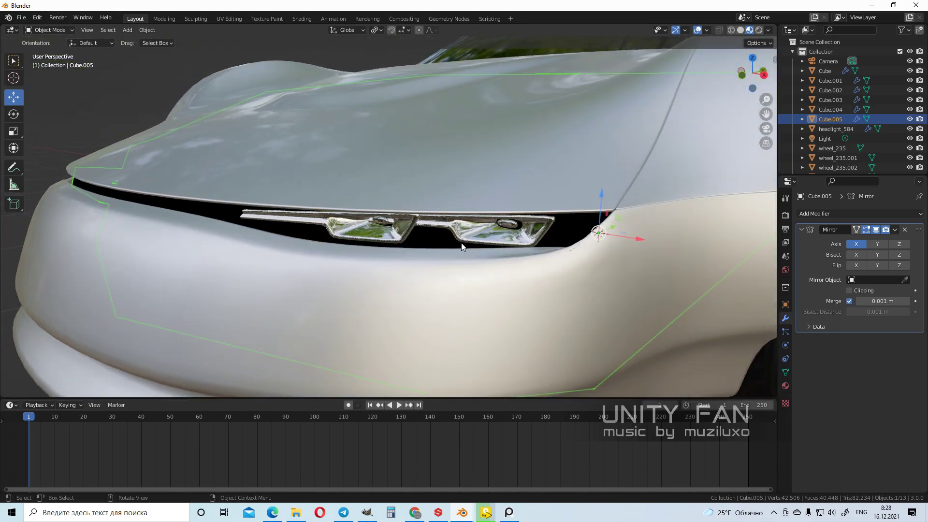
scroll(481, 248, up, 3)
key(Tab)
mouse_move(480, 247)
middle_down()
mouse_move(551, 244)
mouse_move(491, 250)
middle_up()
scroll(269, 251, up, 2)
middle_drag(266, 250, 276, 206)
scroll(240, 263, down, 3)
key(Tab)
key(Tab)
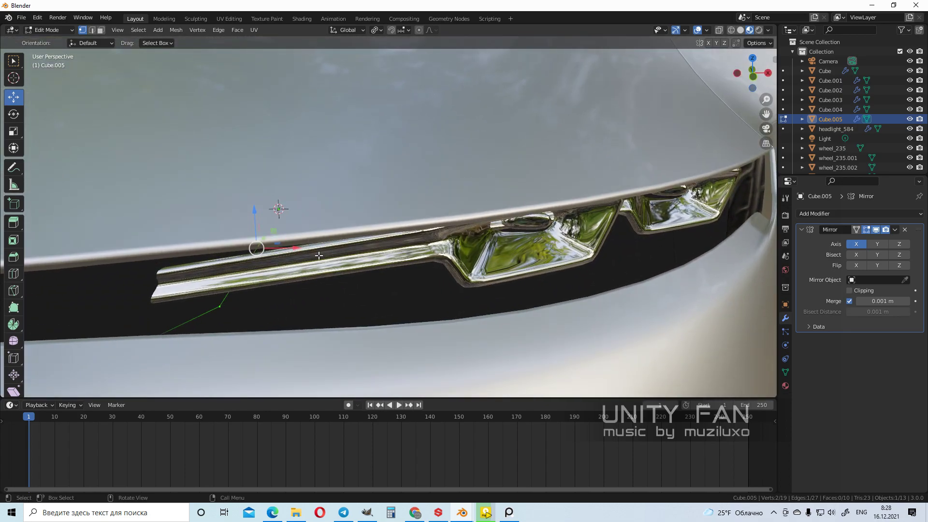
Select the filler strip's edge near the headlight's inner end and shift it sideways
scroll(279, 247, up, 3)
middle_drag(279, 248, 293, 223)
click(295, 221)
shift+click(296, 217)
middle_drag(336, 265, 350, 271)
drag(347, 271, 299, 266)
middle_drag(301, 267, 387, 241)
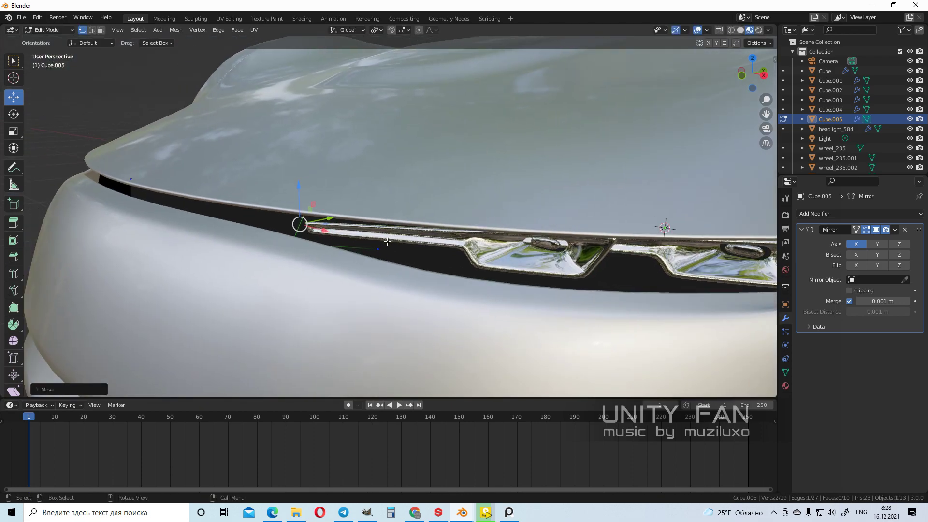
Turn on X-Ray and reposition the filler strip's rear end vertex in the YZ and XY planes under the hood
click(707, 31)
click(719, 31)
middle_drag(443, 199, 371, 233)
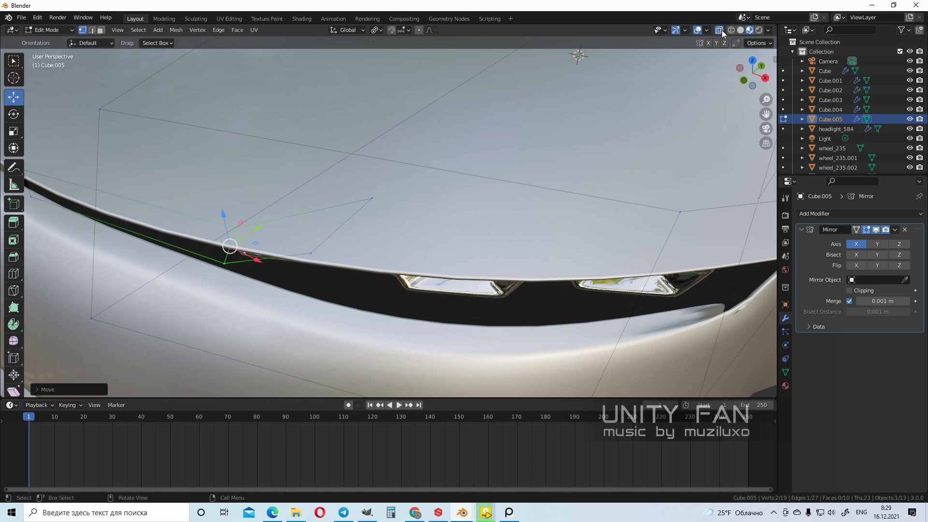
middle_drag(418, 222, 516, 150)
click(359, 212)
middle_drag(686, 147, 391, 220)
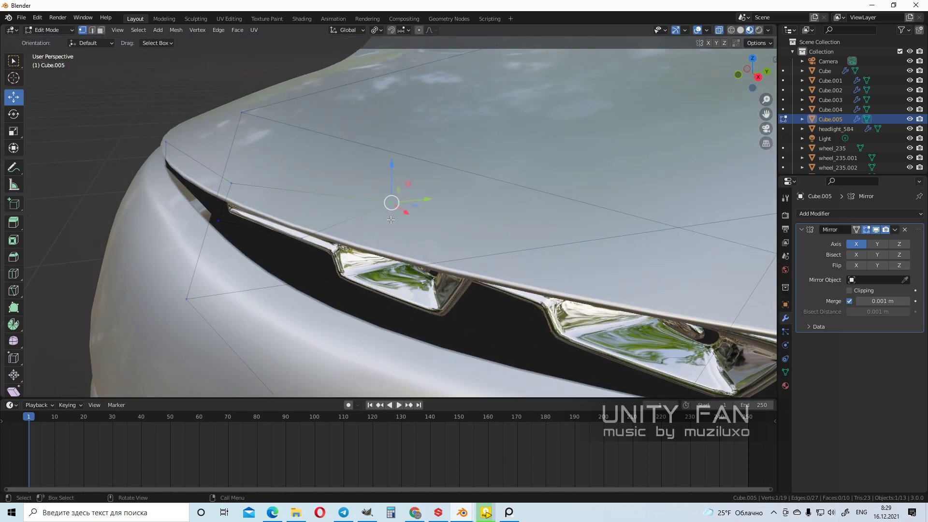
drag(412, 184, 334, 180)
middle_drag(326, 235, 522, 126)
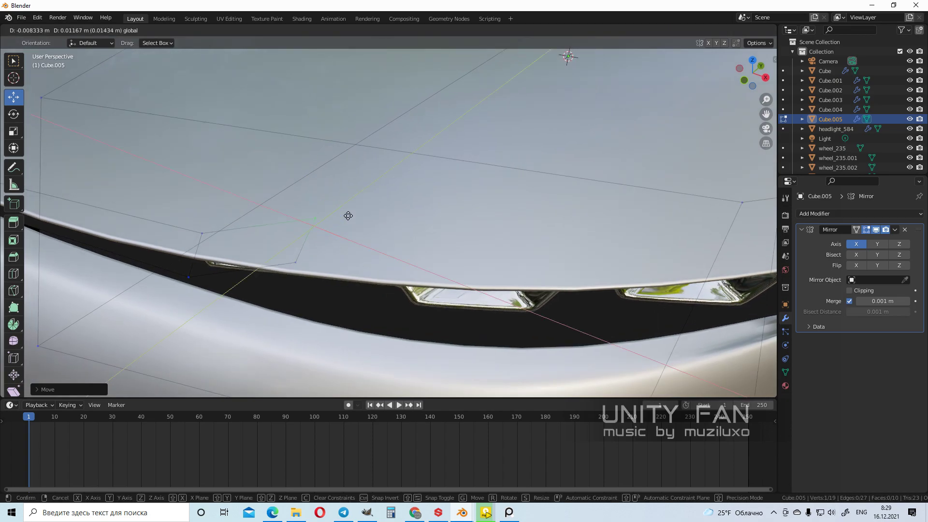
click(302, 236)
Extrude the filler strip's end edge along X behind the headlights toward the outer lamp
middle_drag(302, 236, 516, 277)
key(e)
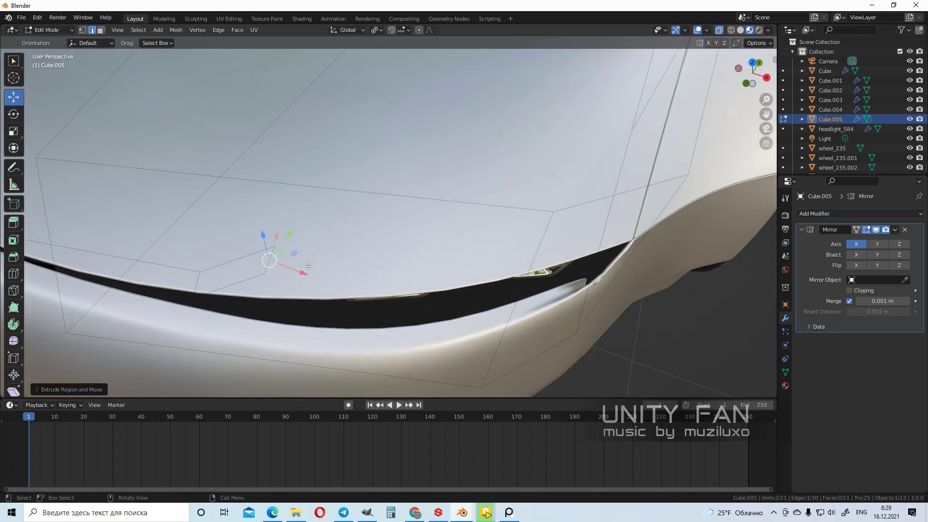
drag(299, 258, 580, 250)
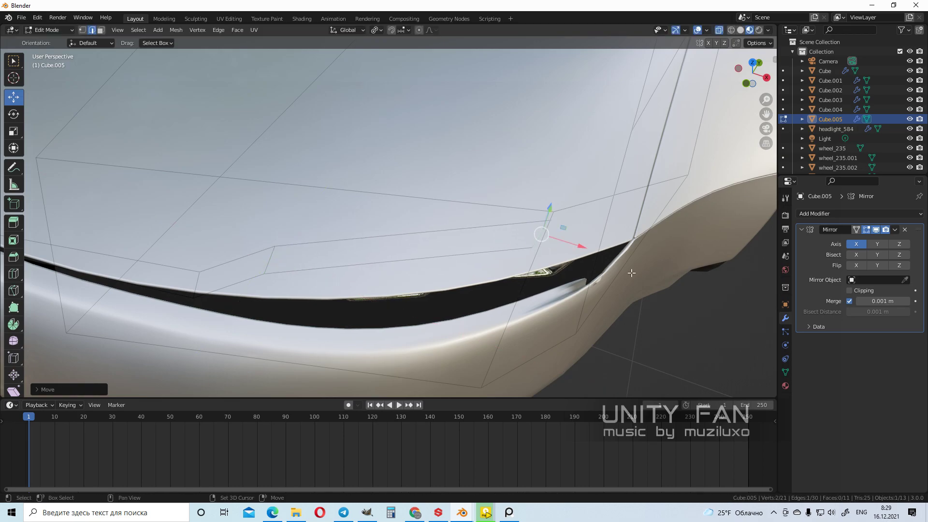
Extrude the strip's end edge again to the outer corner of the headlight gap
middle_drag(580, 251, 460, 285)
scroll(460, 284, down, 3)
scroll(346, 180, up, 3)
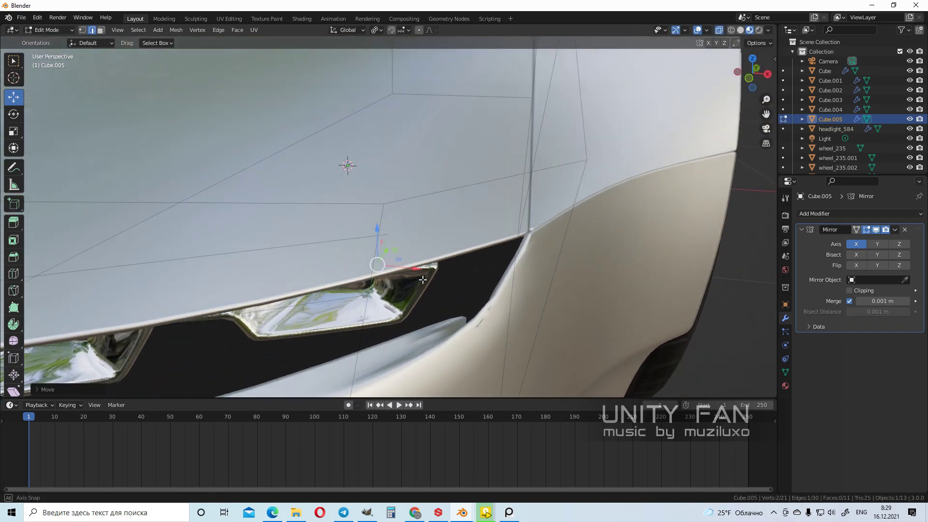
middle_drag(346, 180, 404, 293)
key(e)
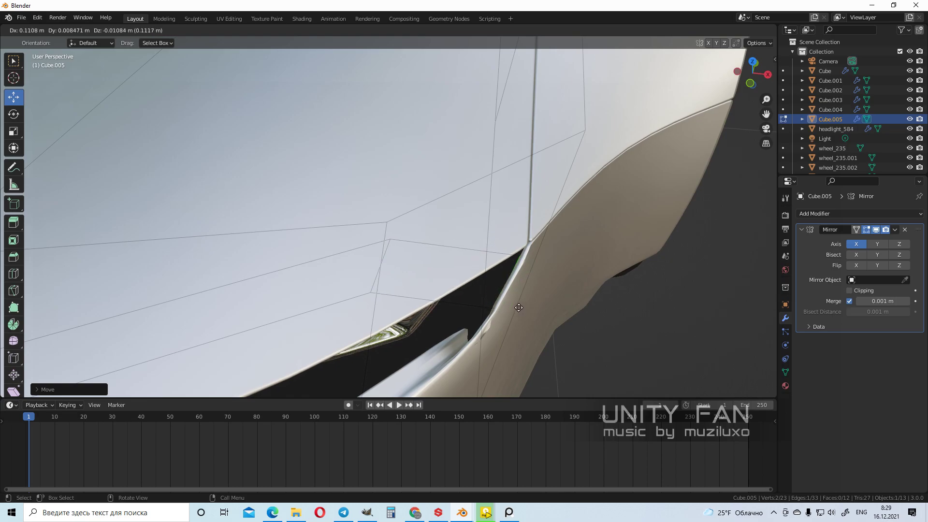
click(519, 307)
Move the top vertex of the strip's outer end to the gap's corner, and return to Object Mode with nothing selected
scroll(518, 308, down, 3)
middle_drag(242, 193, 488, 294)
scroll(499, 303, up, 2)
click(462, 273)
key(g)
click(498, 271)
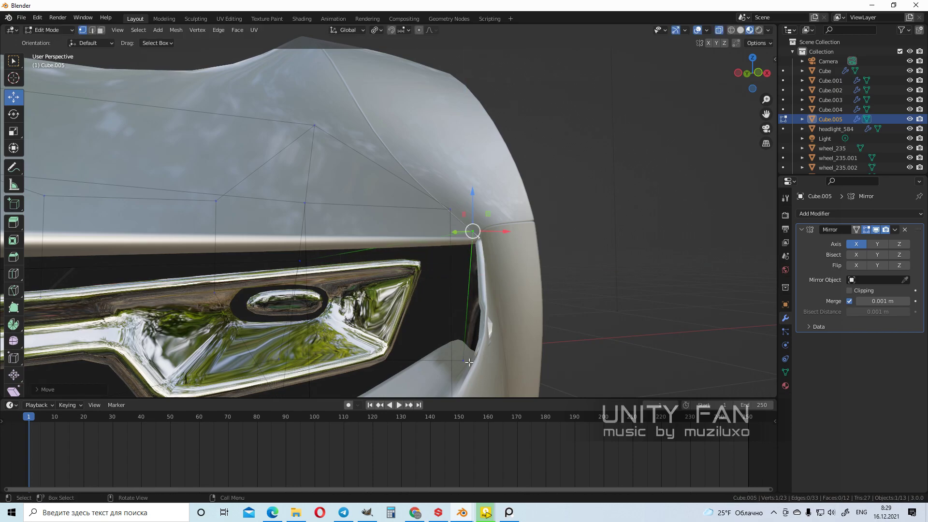
middle_drag(470, 360, 435, 319)
key(Tab)
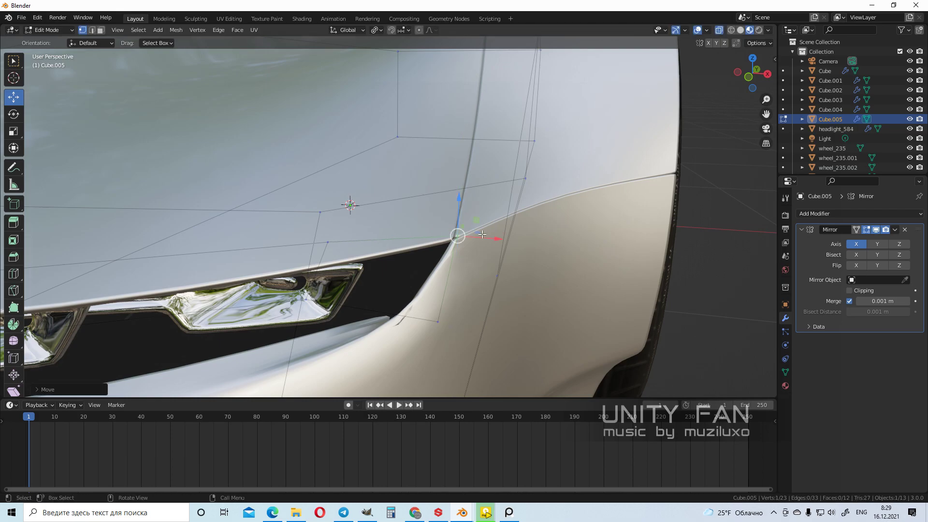
scroll(529, 289, down, 8)
key(alt+a)
Shift a rear underside vertex of the black box near the rear wheel toward the car's centerline, and return to Object Mode
middle_drag(360, 240, 315, 244)
click(458, 244)
middle_drag(458, 244, 454, 269)
scroll(454, 269, up, 3)
key(Tab)
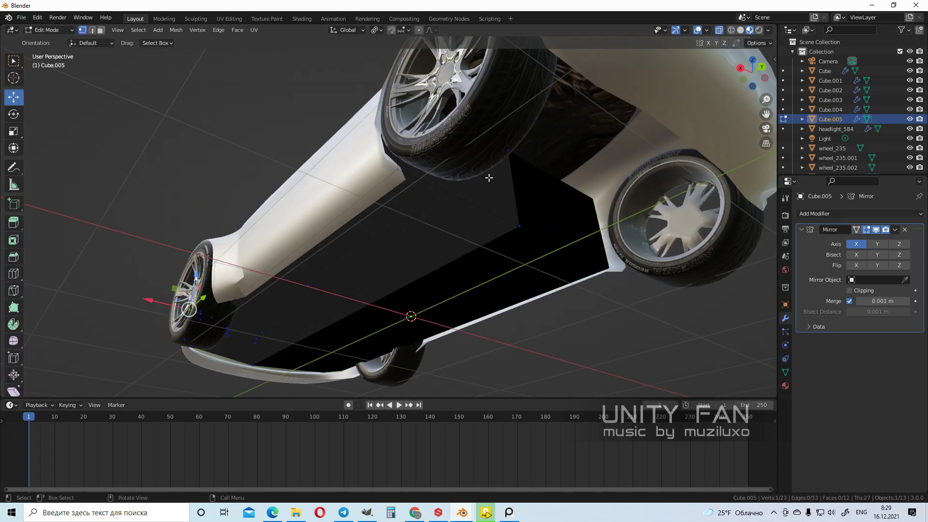
click(482, 183)
shift+middle_drag(483, 184, 500, 247)
drag(482, 244, 646, 234)
drag(672, 195, 644, 205)
middle_drag(583, 253, 626, 321)
key(Tab)
scroll(576, 213, down, 4)
shift+middle_drag(576, 212, 648, 199)
key(alt+a)
Add a plane beneath the car and scale it up into a large ground surface
scroll(434, 232, up, 3)
middle_drag(389, 283, 468, 261)
scroll(463, 282, up, 2)
scroll(466, 285, down, 2)
key(shift+a)
click(550, 273)
key(s)
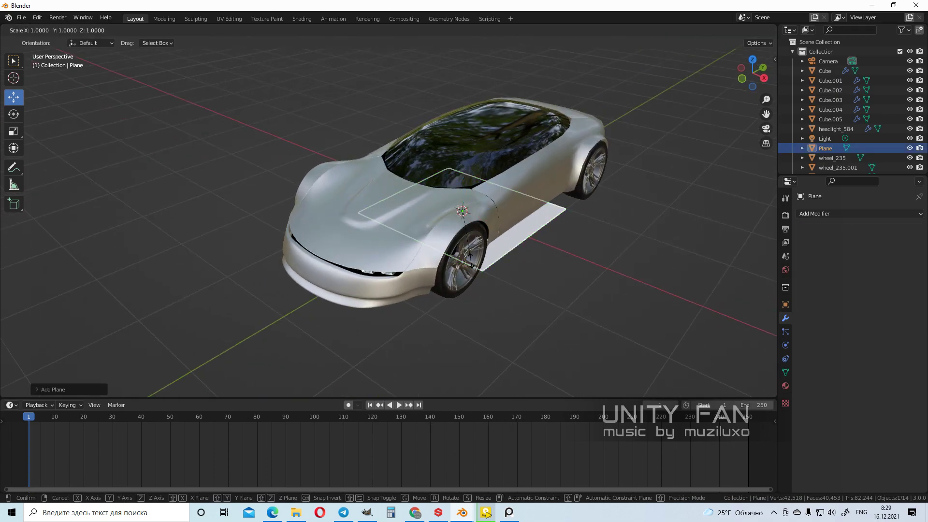
click(595, 255)
scroll(580, 254, down, 3)
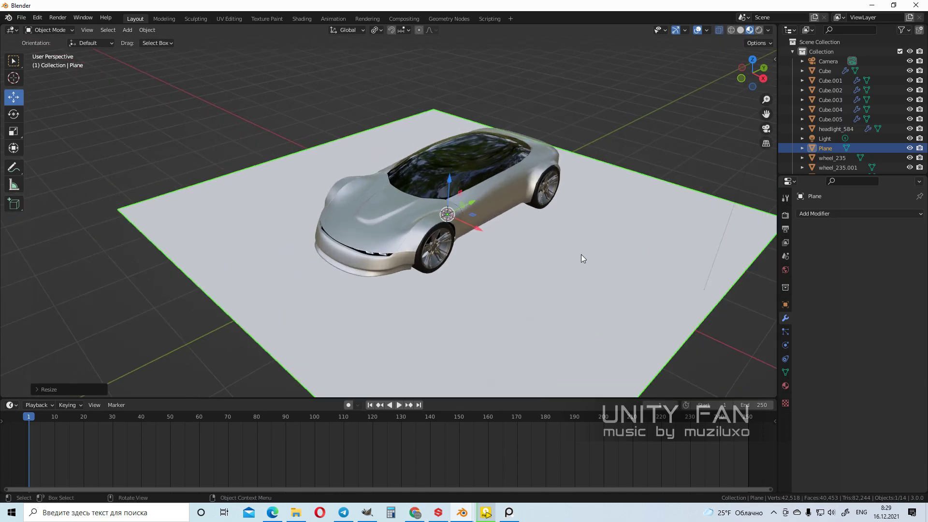
key(s)
click(553, 256)
Split the 3D viewport side by side and turn one area into a Shader Editor with its sidebar hidden
middle_drag(552, 255, 575, 254)
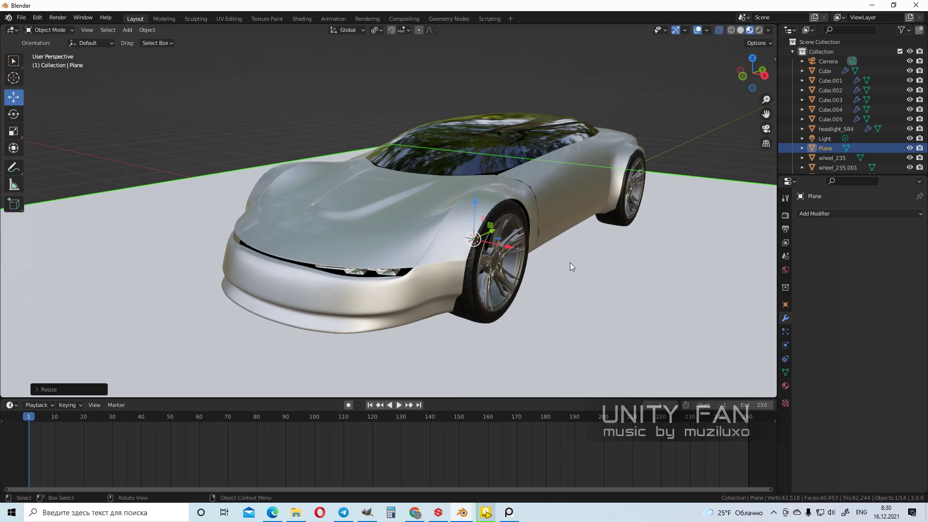
scroll(569, 263, up, 5)
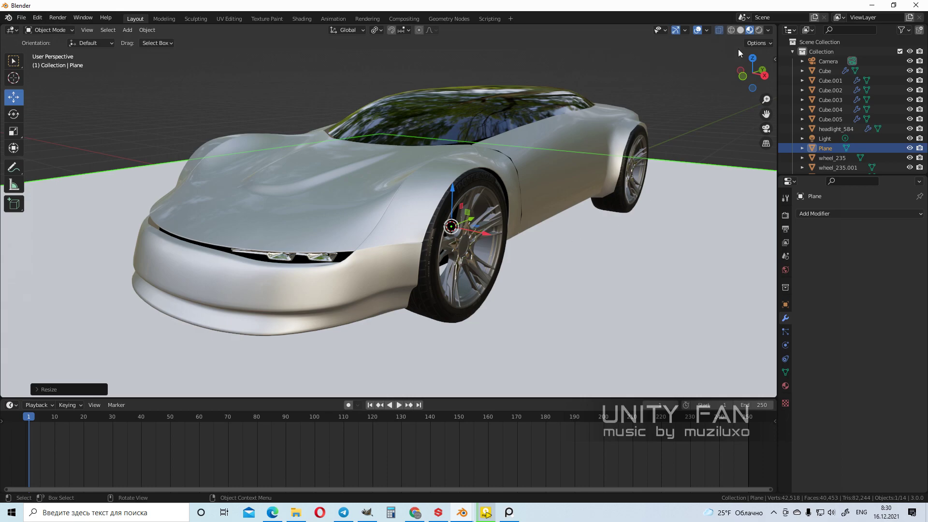
drag(778, 32, 295, 86)
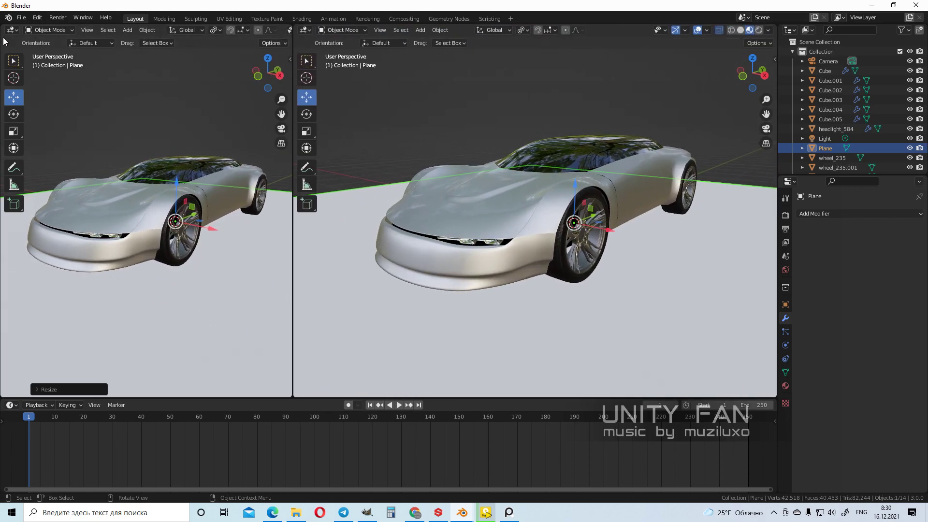
click(11, 30)
click(31, 120)
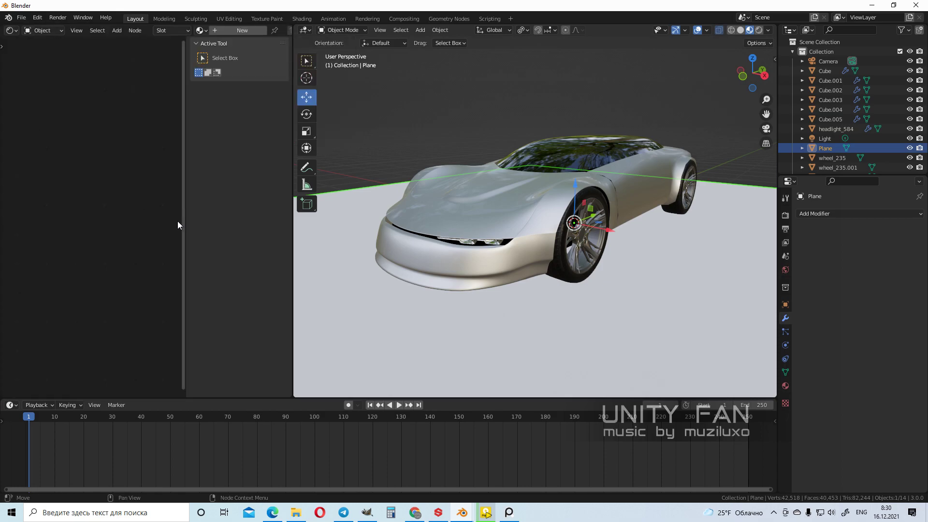
key(n)
Create a new material on the ground plane and name it shadow
middle_drag(594, 274, 643, 259)
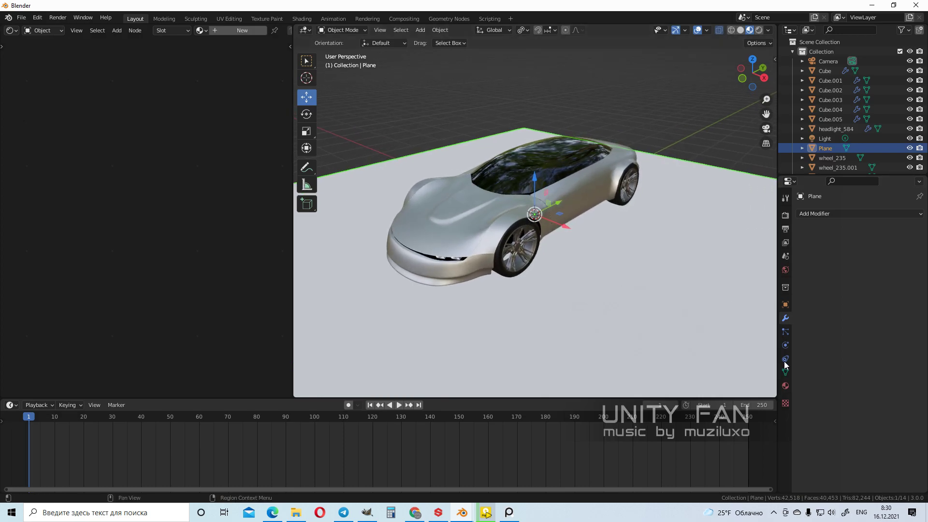
click(785, 386)
click(845, 258)
click(838, 259)
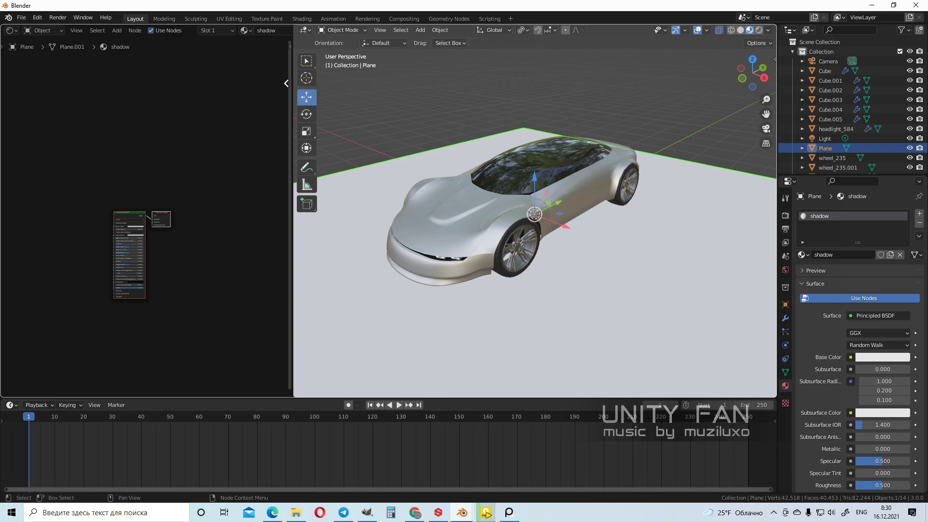
Set up a Shader Editor area beside the 3D viewport and split it horizontally into two stacked areas
drag(286, 84, 258, 85)
drag(776, 31, 316, 53)
click(15, 31)
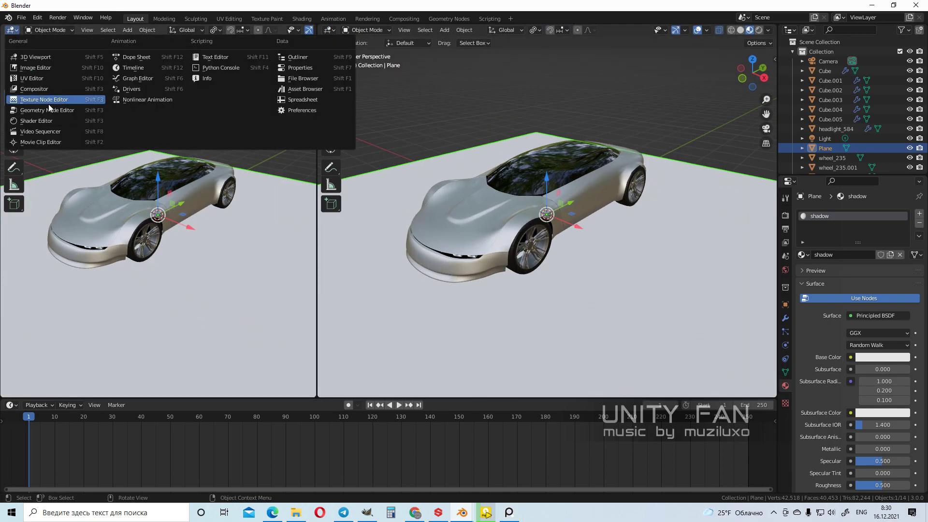
click(22, 116)
drag(316, 29, 252, 195)
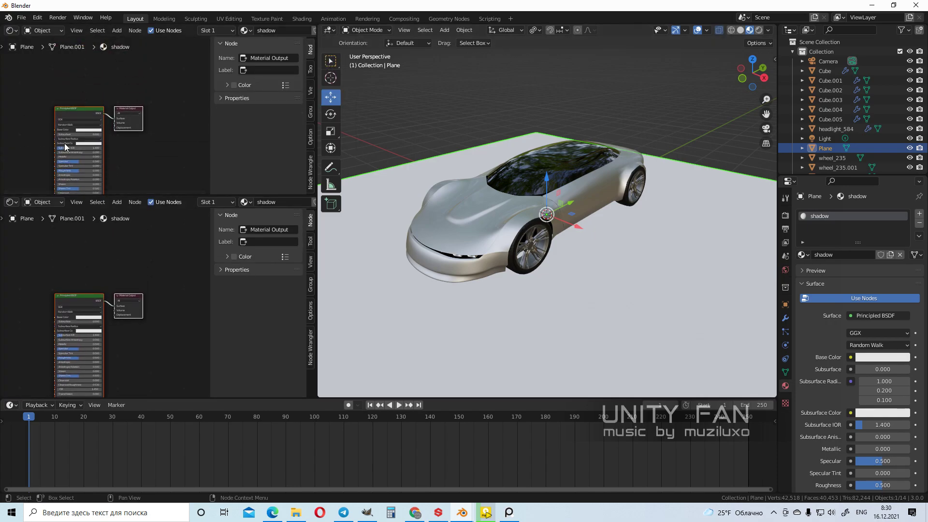
scroll(140, 140, up, 2)
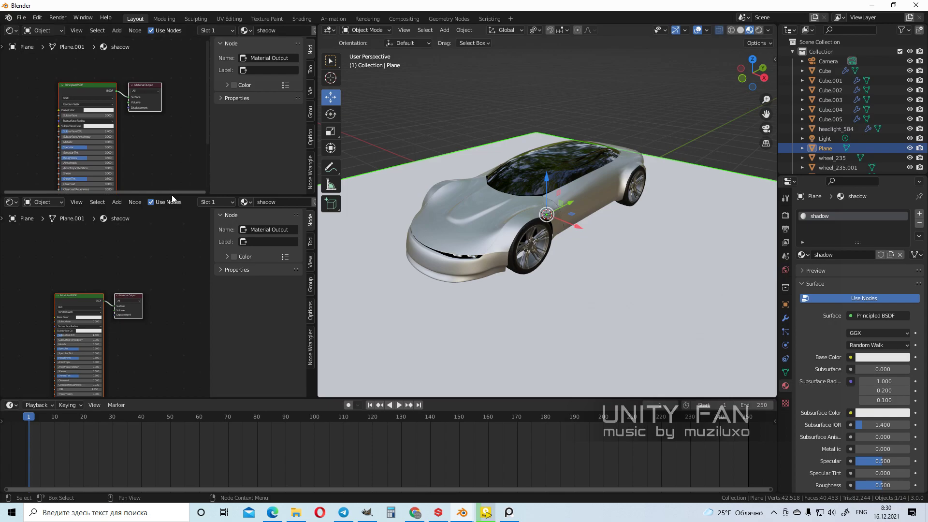
drag(171, 196, 170, 207)
Turn the upper stacked area into an Image Editor and create a new blank image named shadow
click(13, 34)
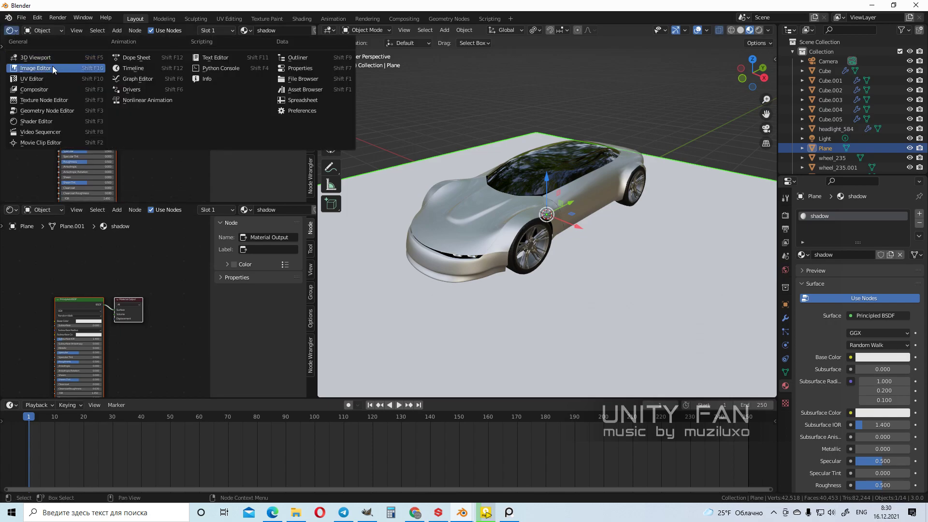
click(52, 67)
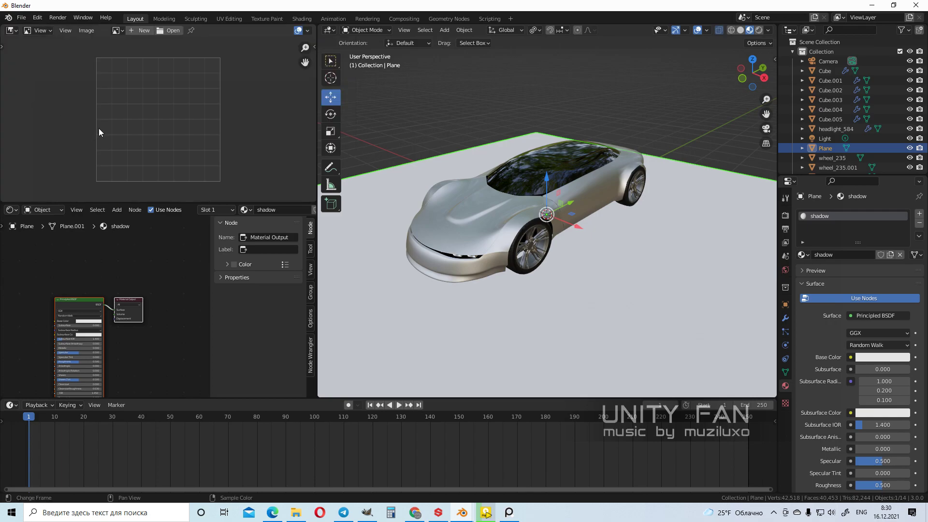
click(140, 31)
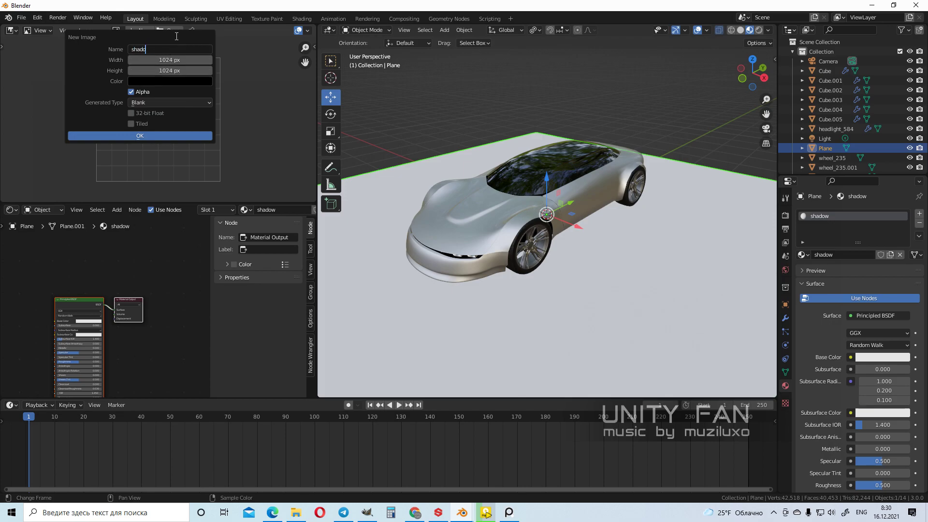
click(147, 136)
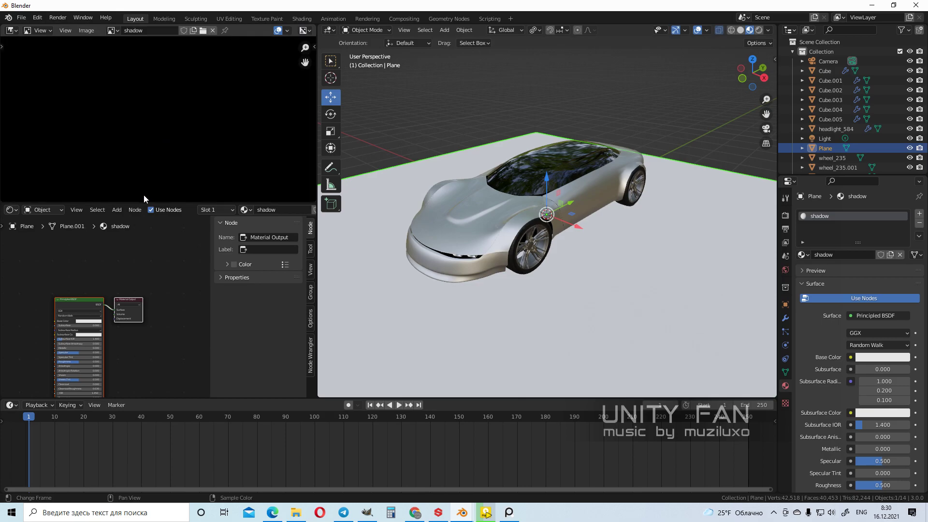
scroll(144, 135, down, 4)
scroll(155, 133, down, 2)
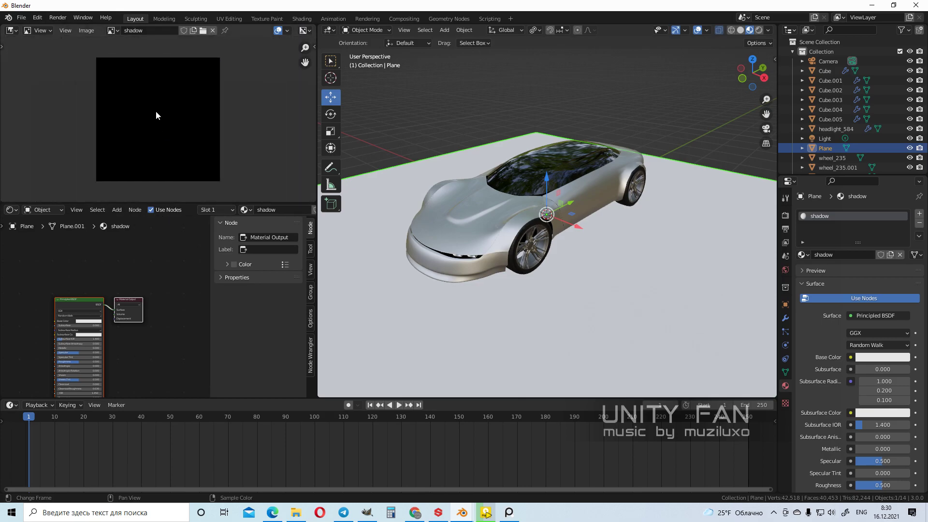
Enlarge the Shader Editor area and add an Image Texture node beside the Principled BSDF in the shadow material
drag(188, 202, 188, 153)
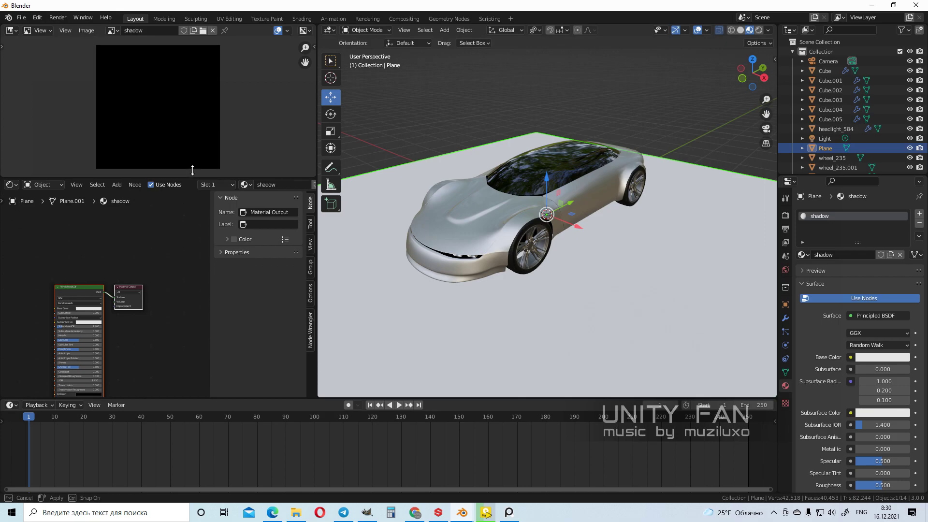
middle_drag(142, 237, 149, 264)
scroll(116, 289, up, 2)
scroll(71, 259, up, 1)
middle_drag(51, 282, 154, 249)
middle_drag(88, 263, 85, 270)
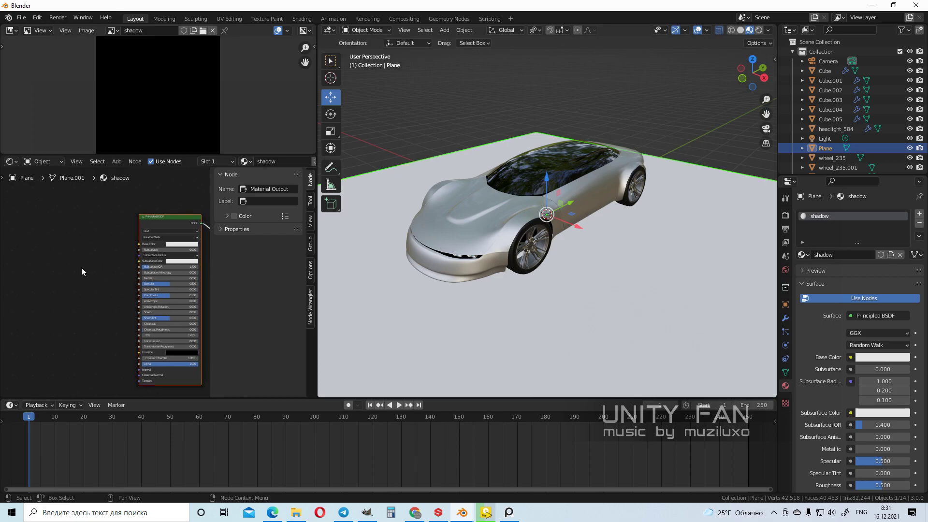
key(shift+a)
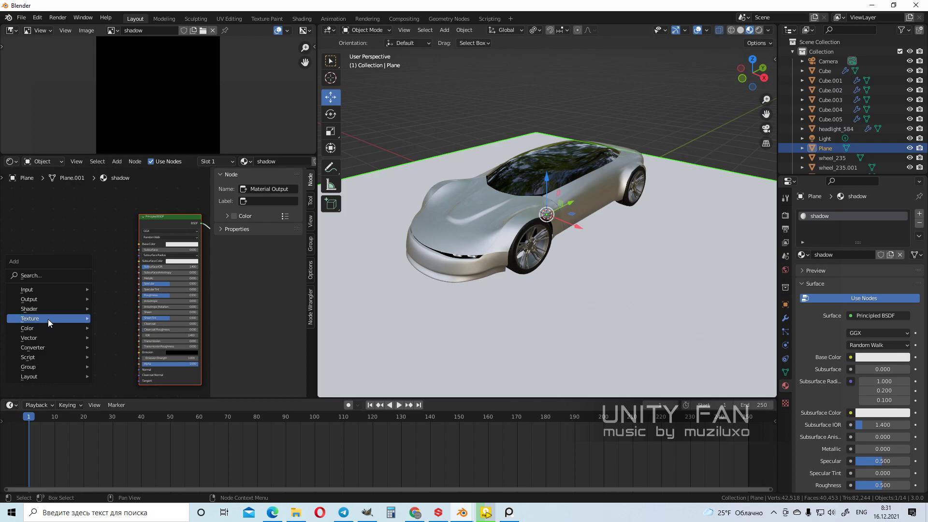
mouse_move(51, 318)
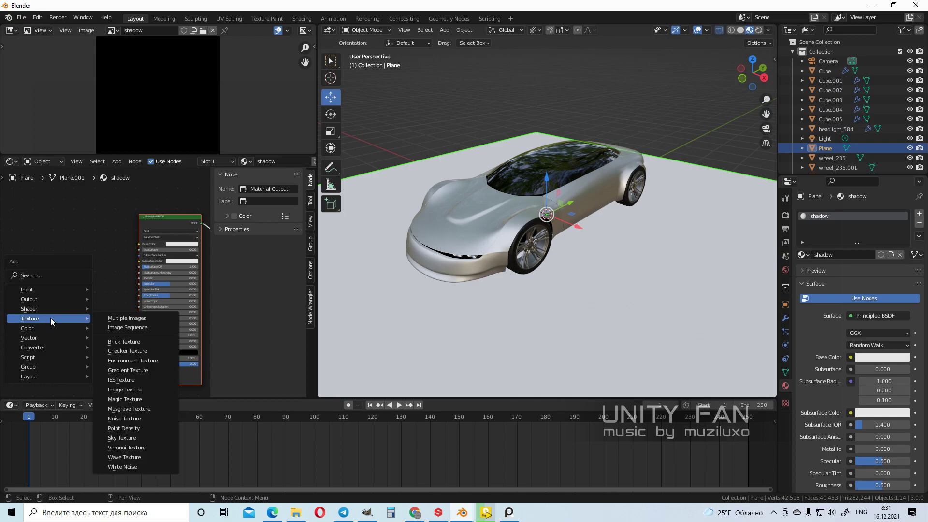
click(134, 392)
scroll(59, 231, up, 5)
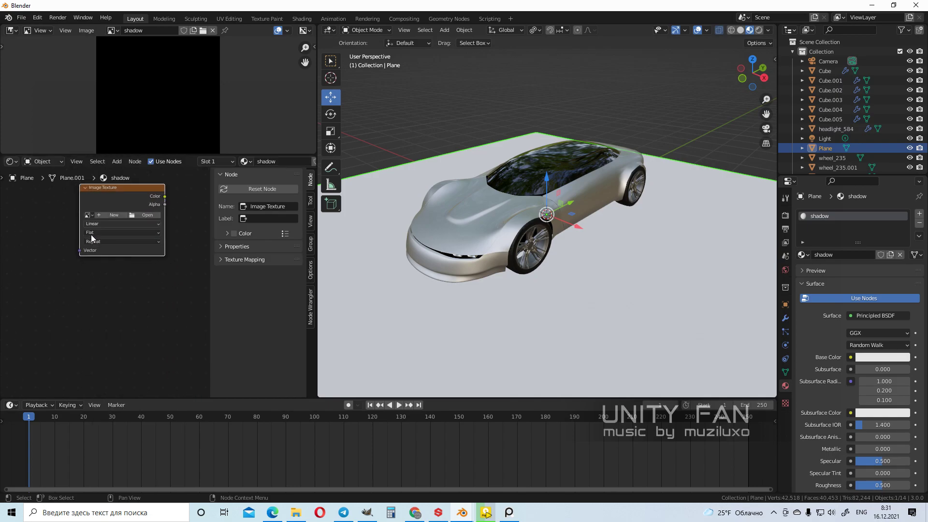
Assign the shadow image to the new Image Texture node and widen the 3D viewport
click(88, 241)
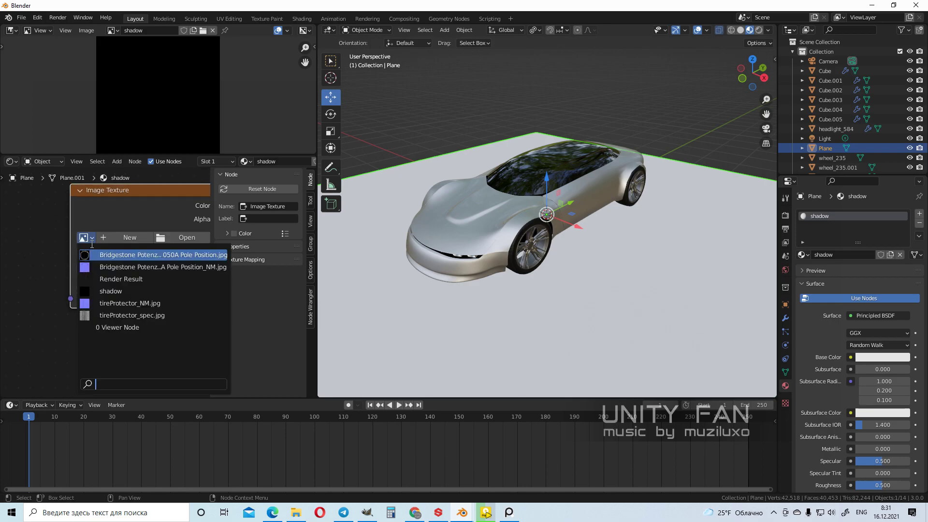
click(116, 290)
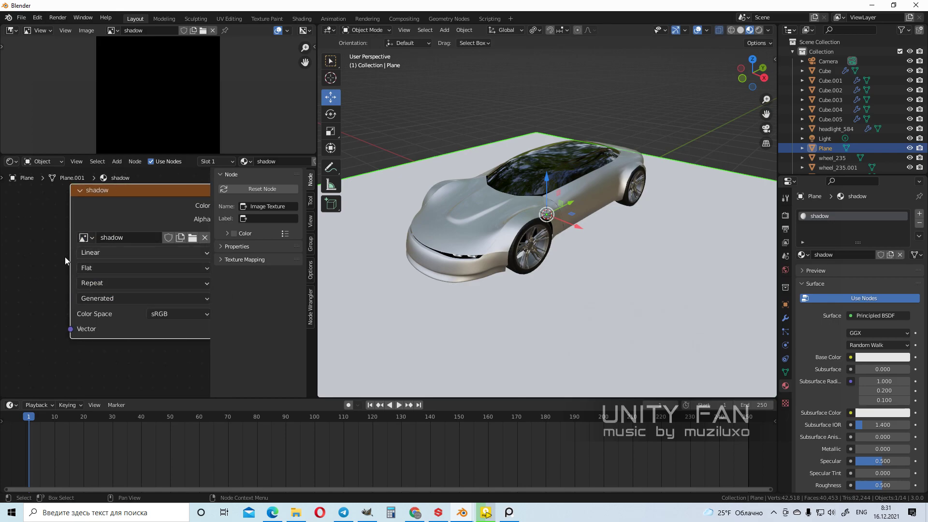
scroll(58, 270, down, 3)
middle_drag(464, 251, 405, 245)
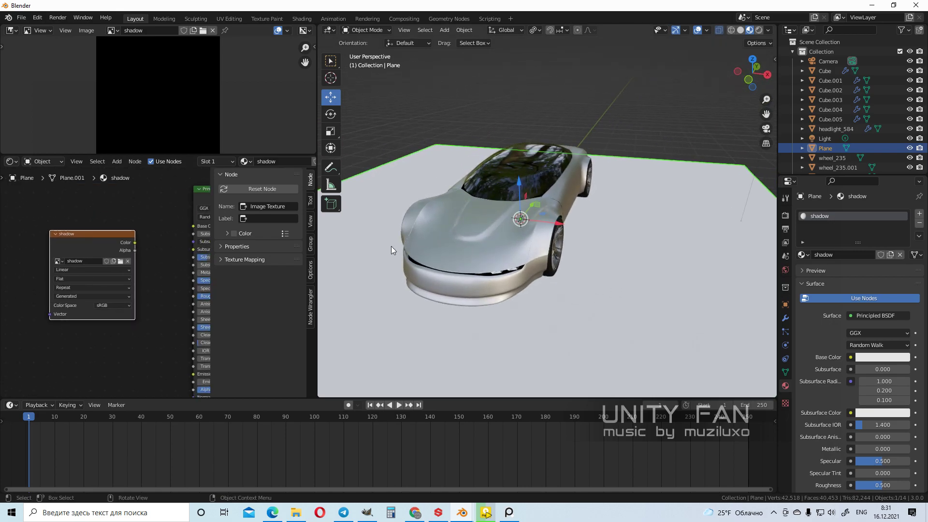
drag(322, 260, 286, 259)
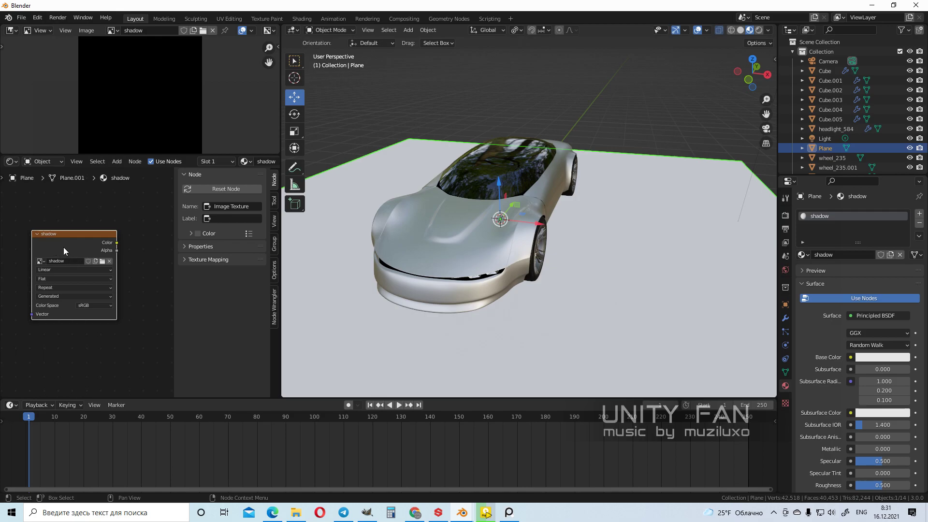
Switch the scene's render engine to Cycles
scroll(563, 256, down, 4)
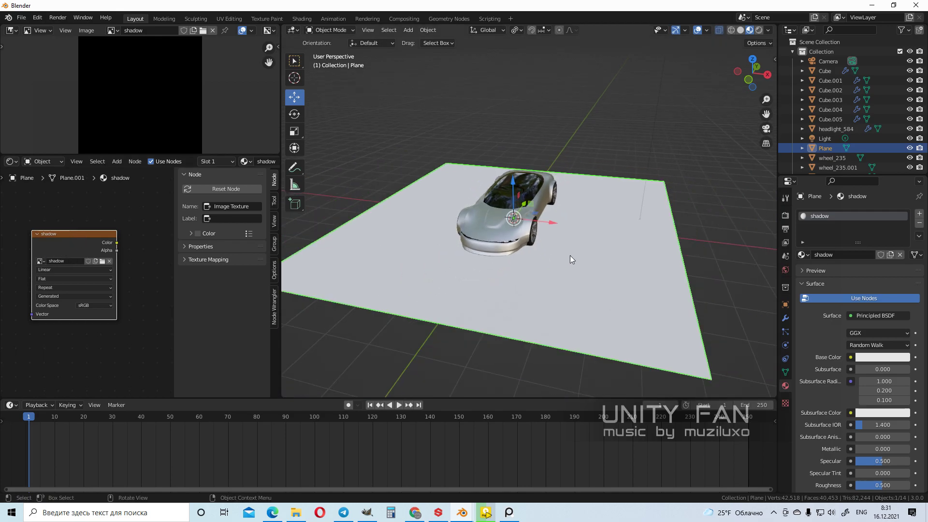
middle_drag(563, 256, 636, 274)
click(788, 214)
click(863, 214)
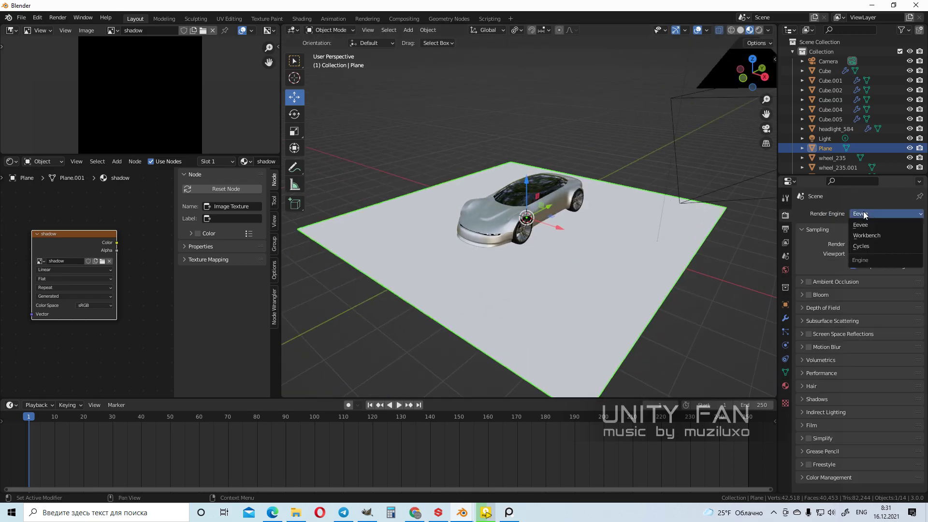
click(859, 243)
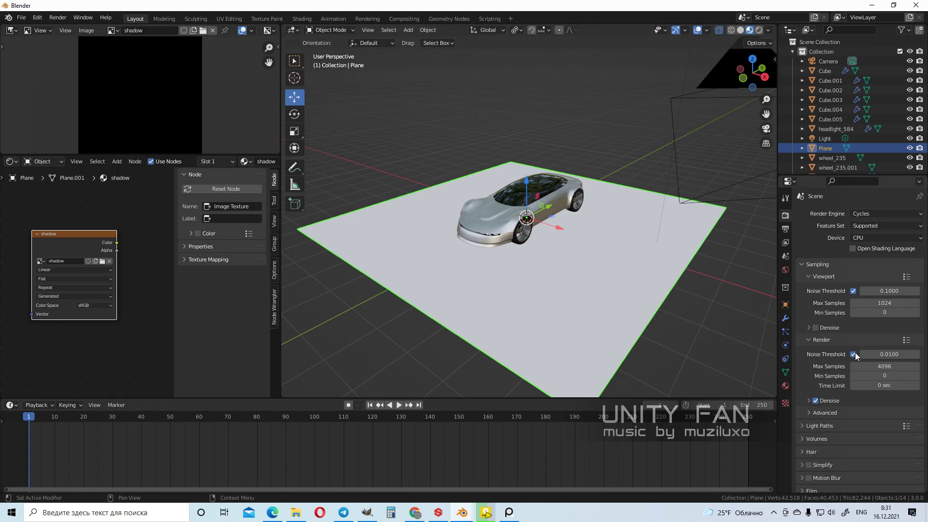
Expand the Bake settings and set the bake type to Ambient Occlusion
scroll(851, 365, down, 4)
click(819, 448)
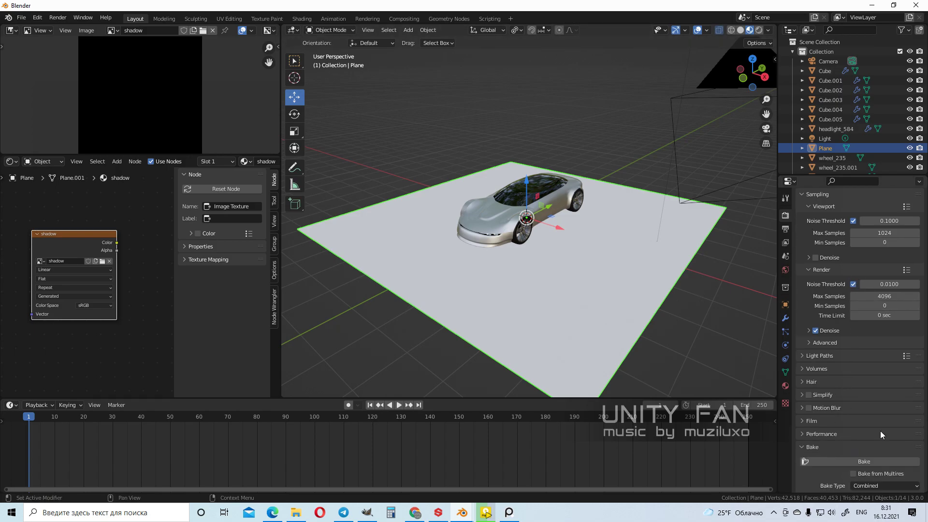
scroll(880, 431, down, 10)
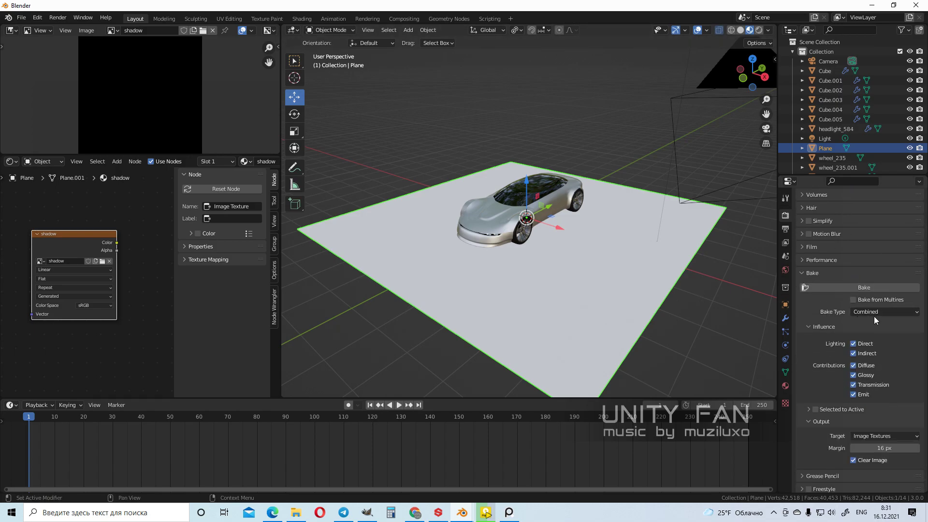
click(874, 316)
click(871, 334)
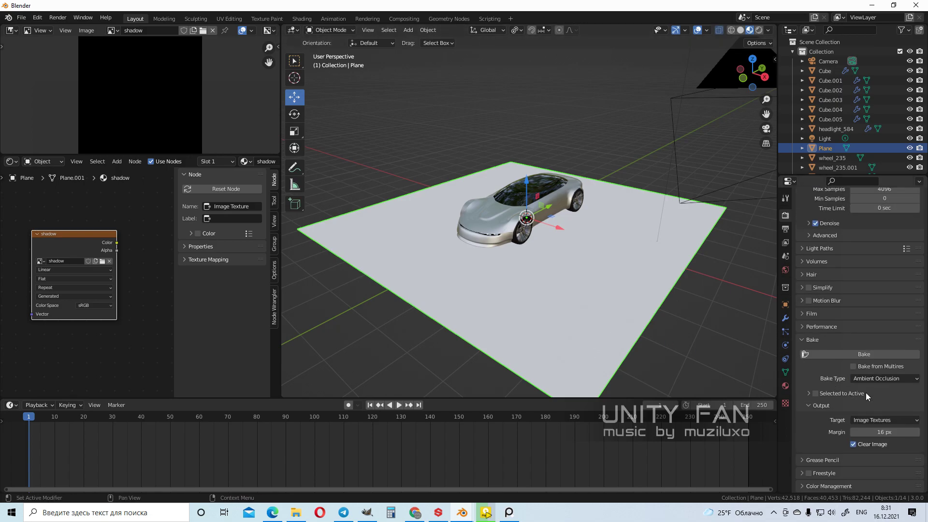
Bake the ground plane's ambient occlusion into the shadow image and enlarge the Image Editor to show it
middle_drag(588, 286, 615, 307)
scroll(642, 331, up, 1)
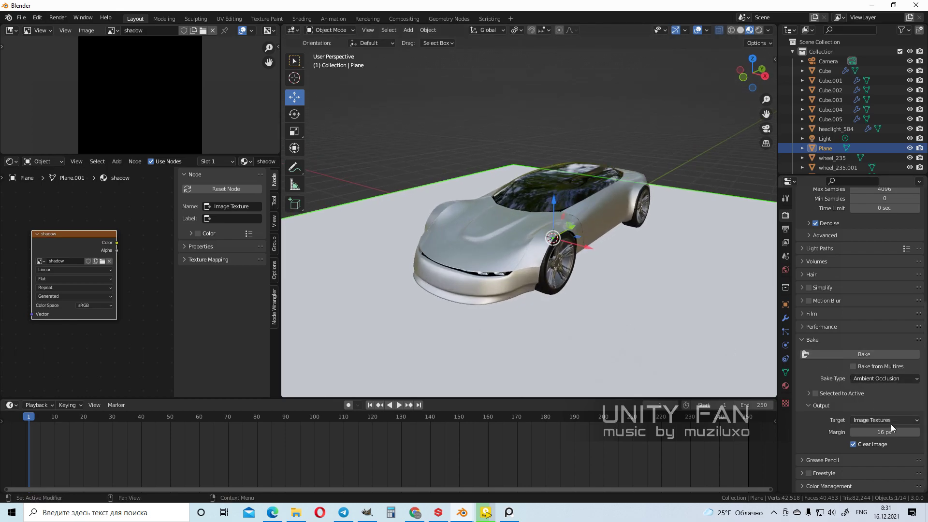
click(863, 354)
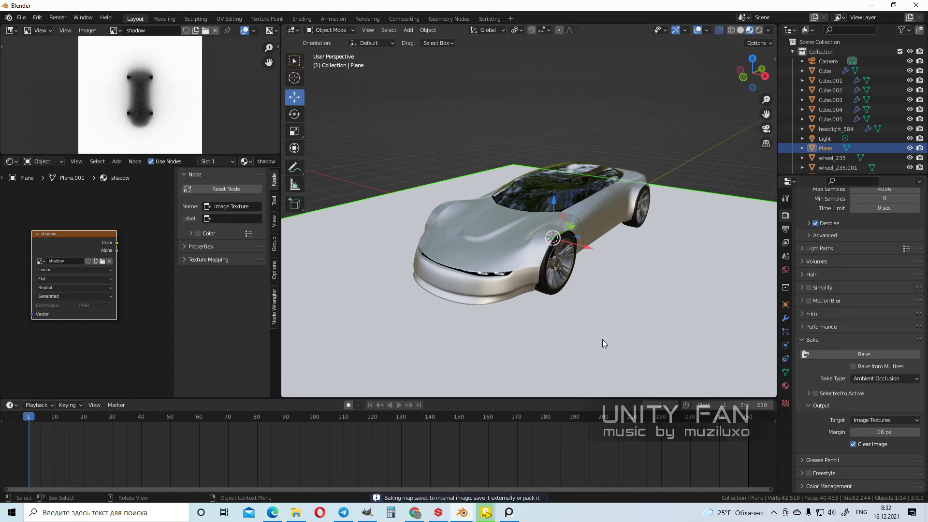
drag(148, 161, 148, 256)
key(Home)
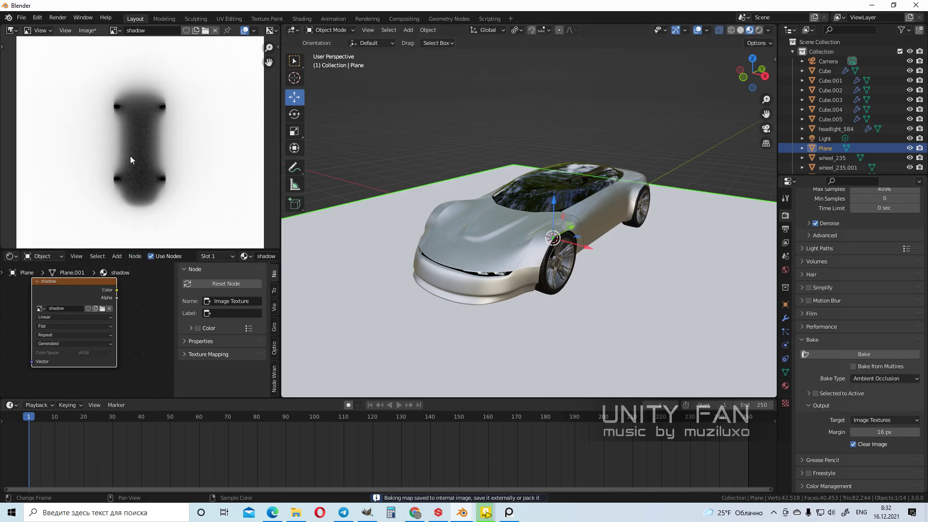
Start saving the baked shadow image to disk and browse to unityFAN's subscribers_request folder
click(87, 31)
click(107, 118)
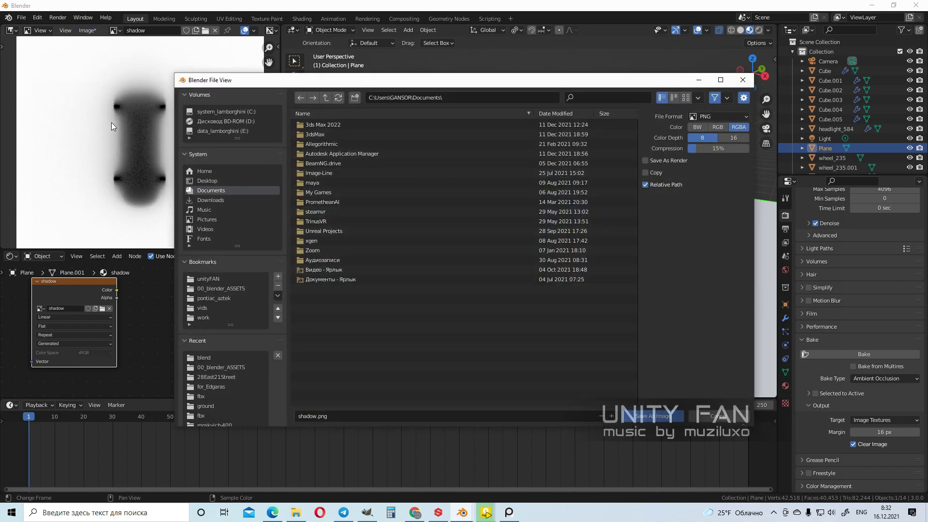
click(207, 279)
scroll(406, 281, down, 10)
scroll(407, 276, up, 3)
double_click(325, 258)
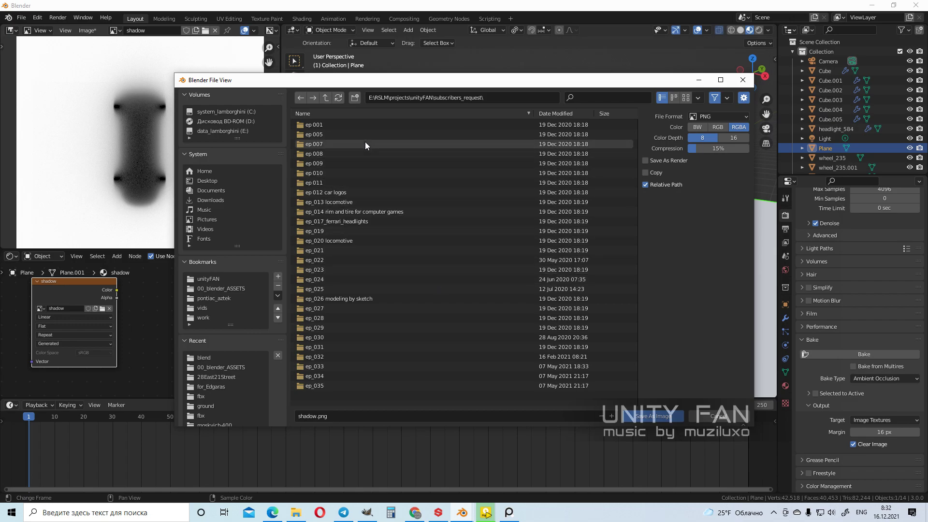
Create a folder named ep_40 and save the baked image in it as shadow.png
click(354, 98)
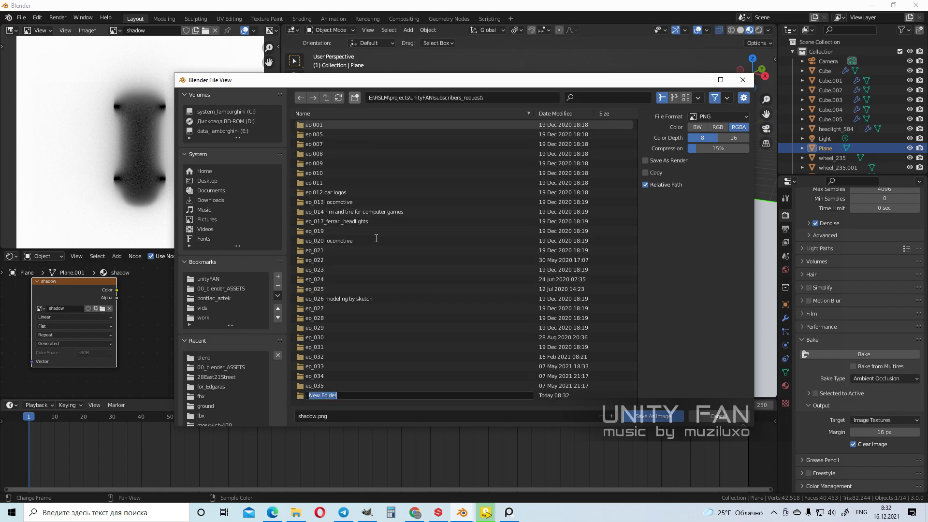
text(e)
key(Return)
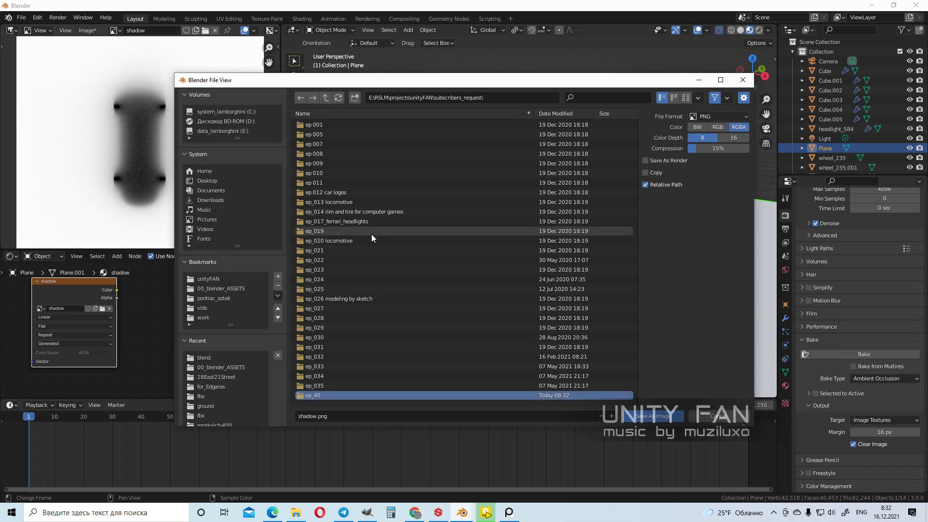
click(314, 395)
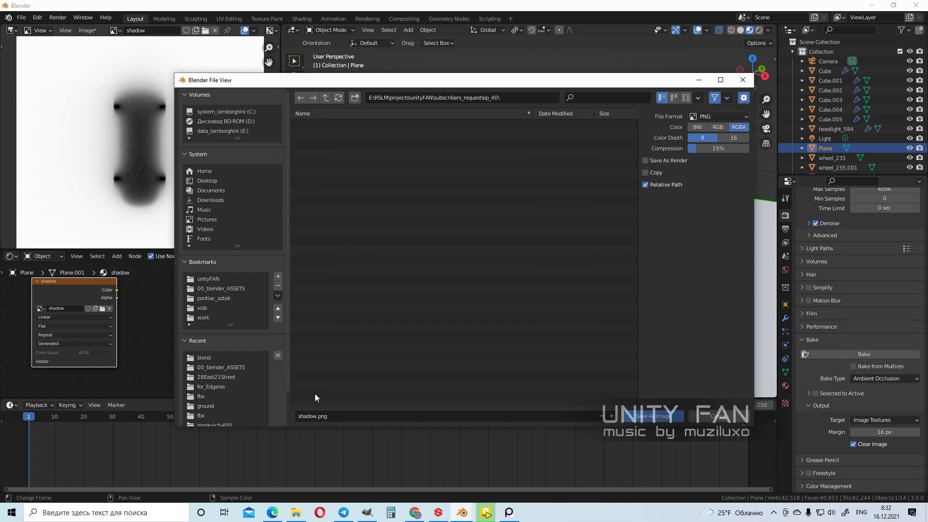
click(653, 415)
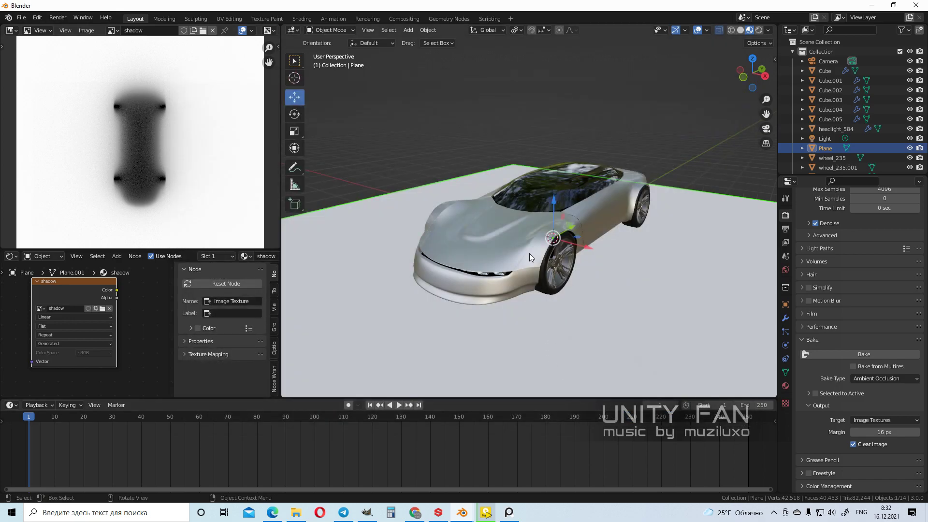
Save the project as untitled.blend in the ep_40 folder inside unityFAN's subscribers_request folder
scroll(529, 253, up, 2)
click(22, 18)
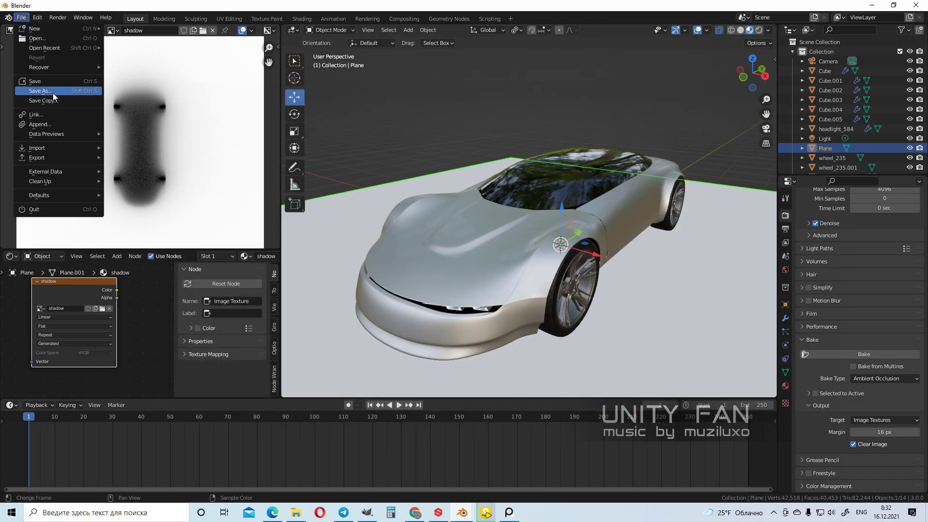
click(53, 92)
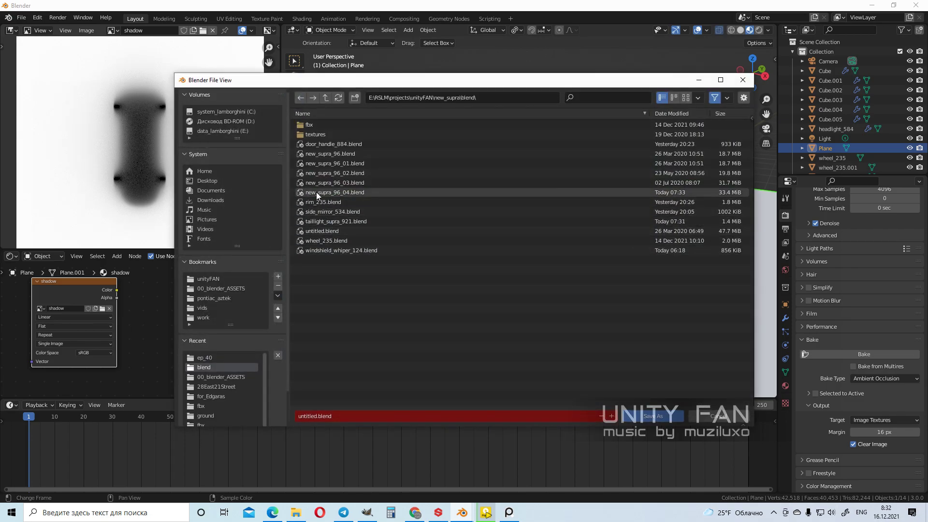
click(207, 277)
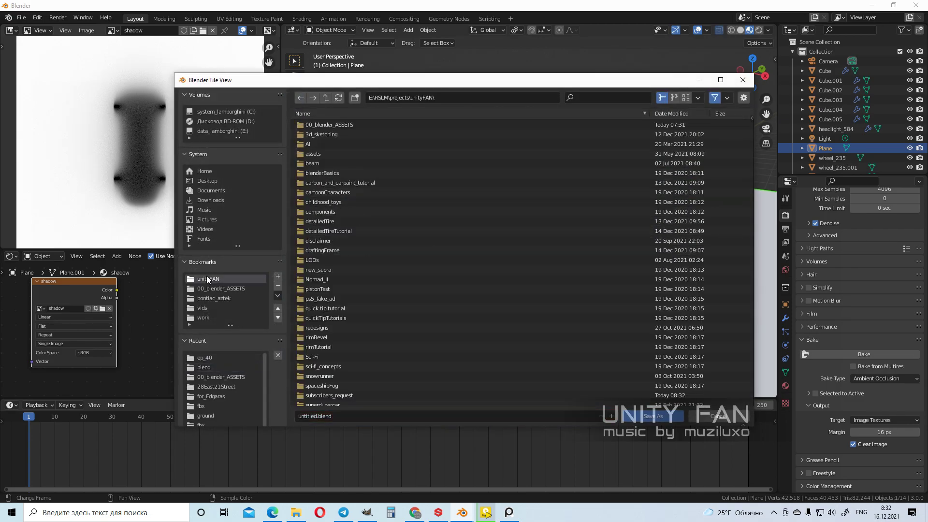
scroll(345, 369, down, 5)
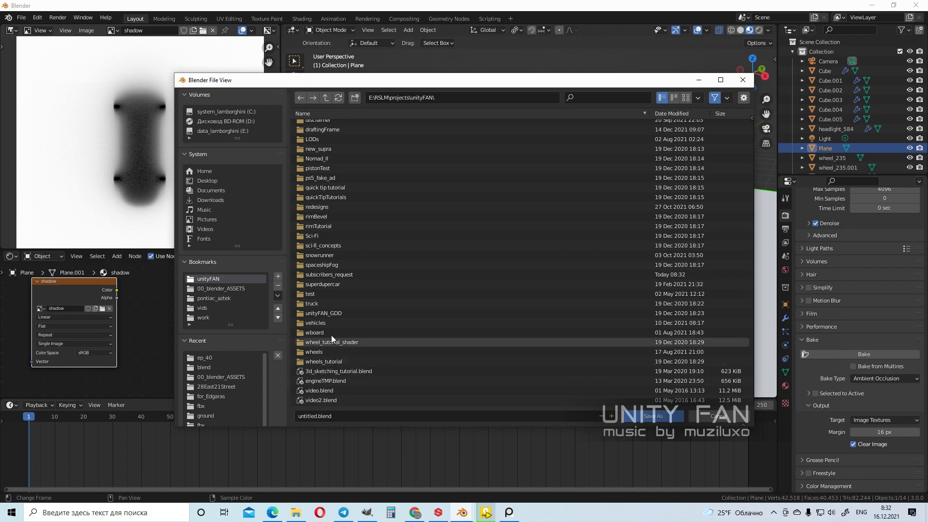
click(326, 274)
click(309, 392)
click(317, 414)
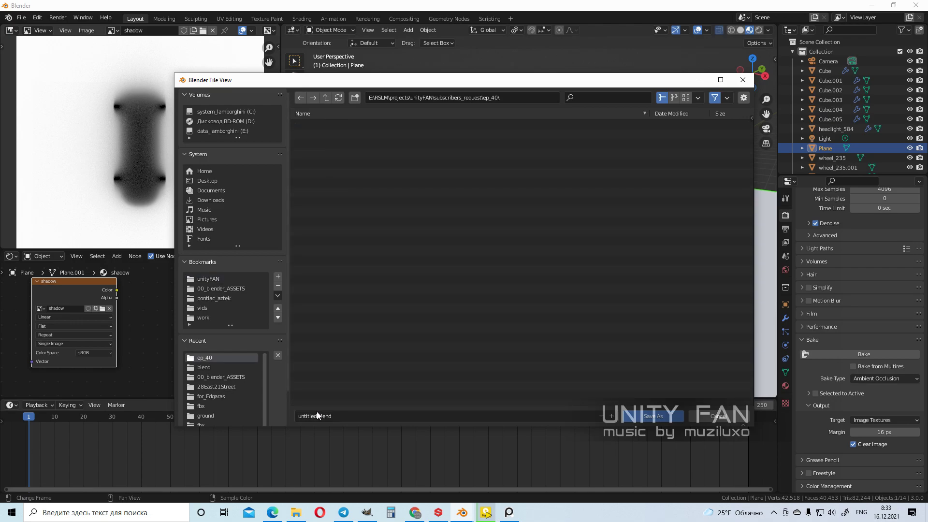
click(653, 418)
middle_drag(507, 288, 492, 288)
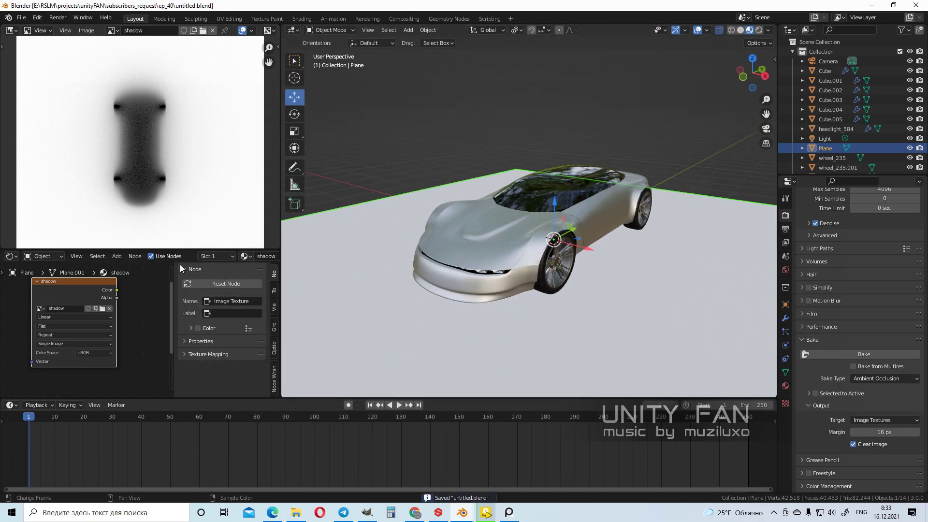
Switch to GIMP, bring File Explorer in front of it and browse to the unityFAN project folder
click(370, 512)
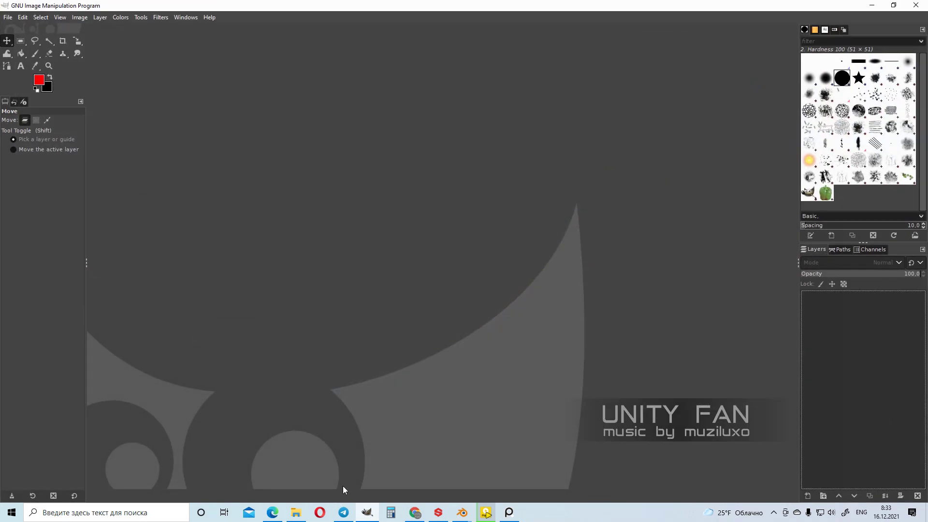
mouse_move(300, 518)
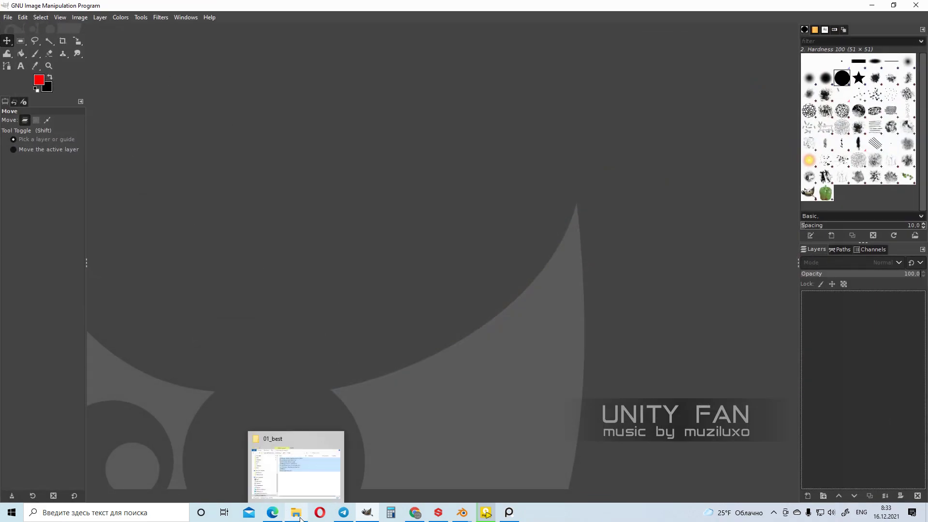
click(300, 518)
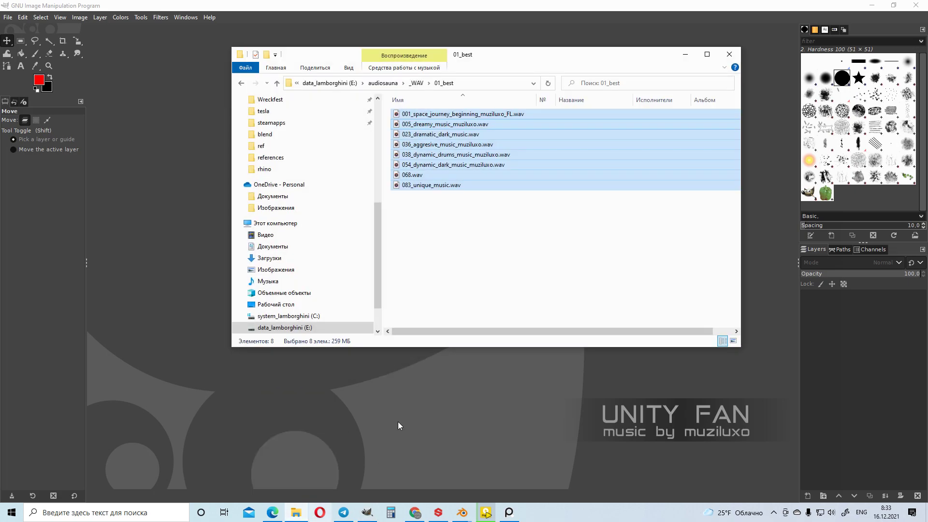
drag(378, 257, 377, 154)
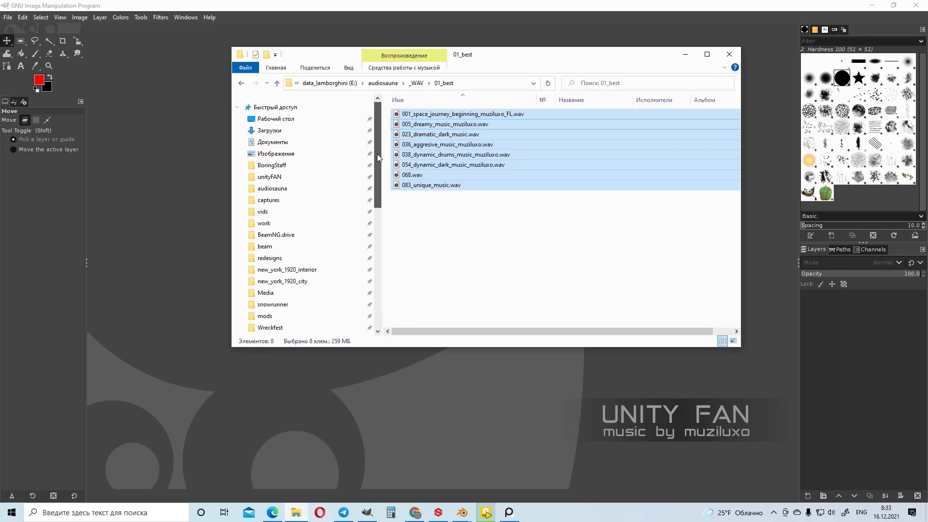
click(268, 177)
scroll(461, 243, down, 8)
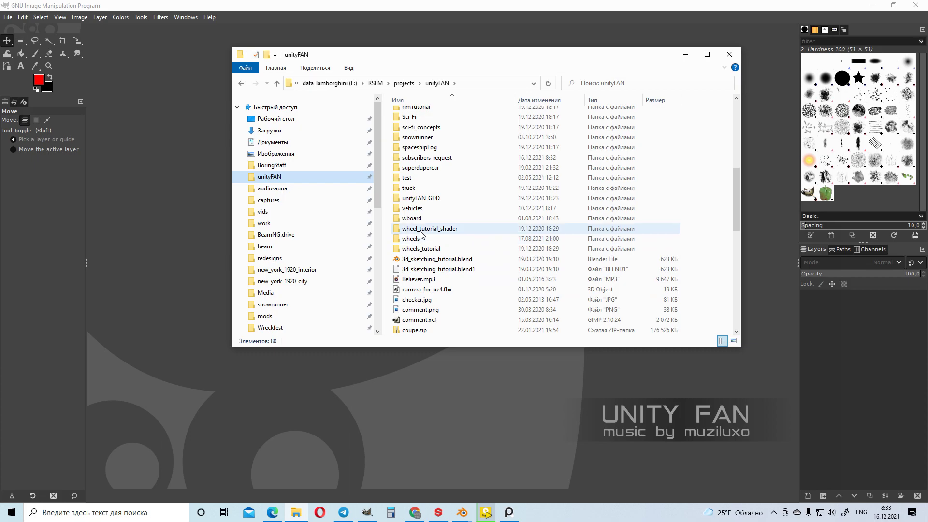
drag(507, 54, 568, 99)
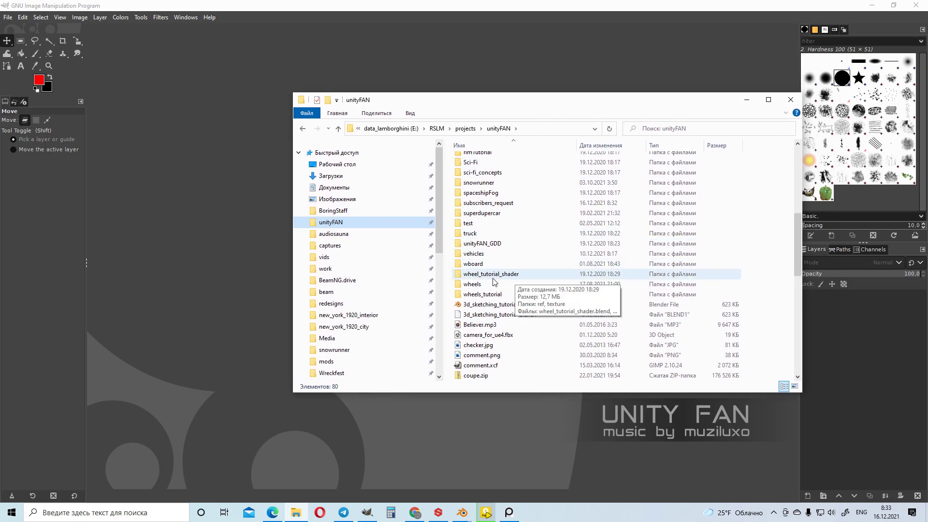
scroll(478, 279, up, 1)
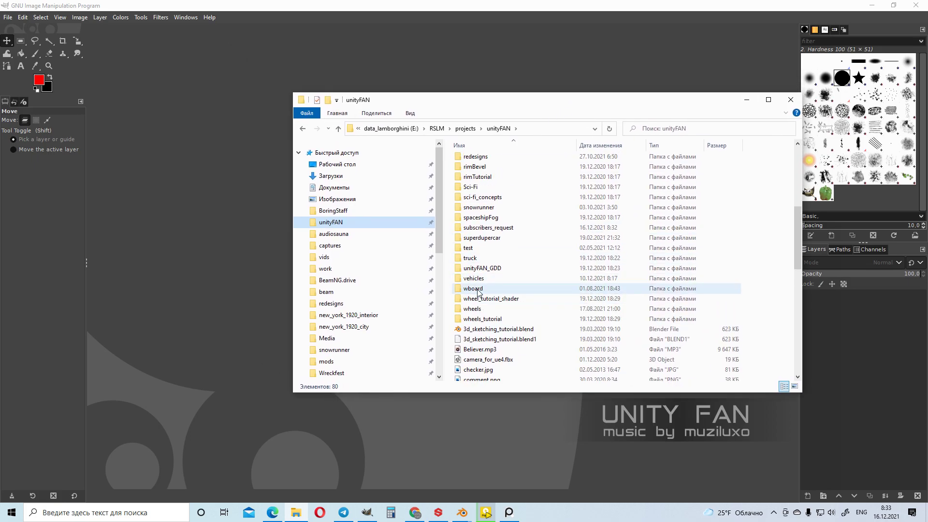
Open the subscribers_request\ep_40 folder and load shadow.png from it into GIMP
double_click(485, 227)
scroll(478, 292, down, 3)
click(470, 376)
double_click(468, 376)
drag(477, 167, 238, 269)
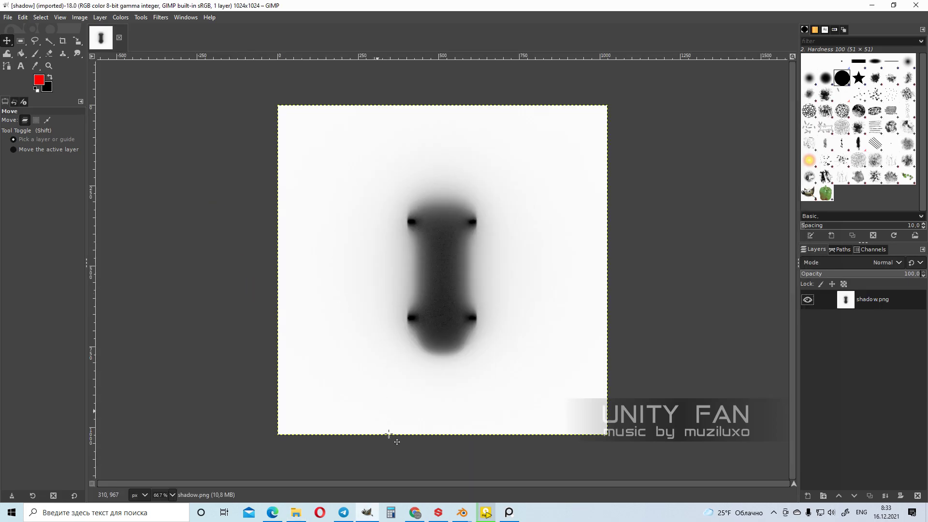
Switch back to the ep_40 project in Blender and connect the shadow texture's Color output to the shader's Base Color
click(462, 512)
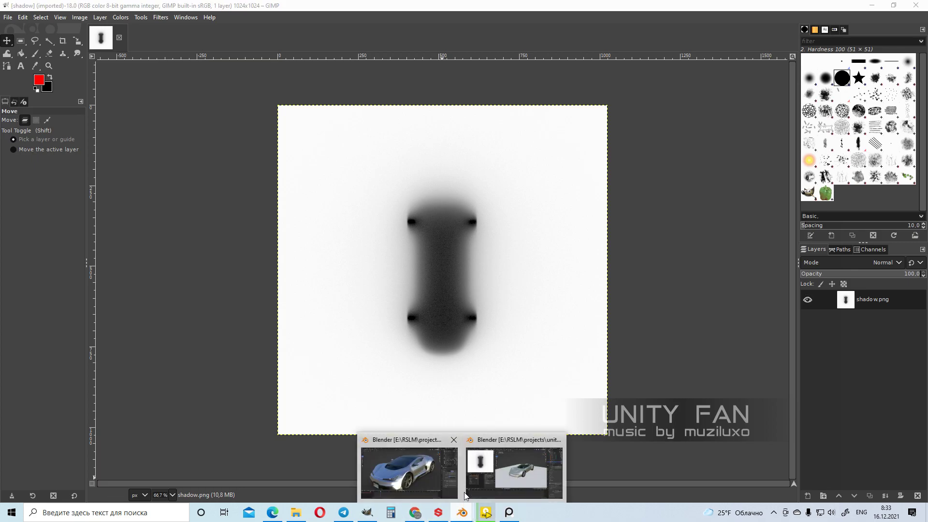
click(419, 474)
click(462, 513)
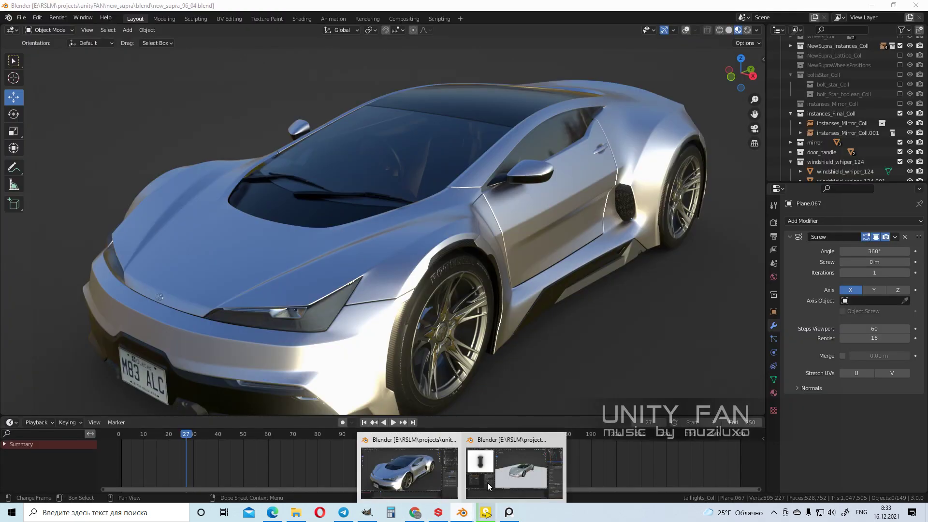
click(515, 464)
drag(116, 289, 155, 291)
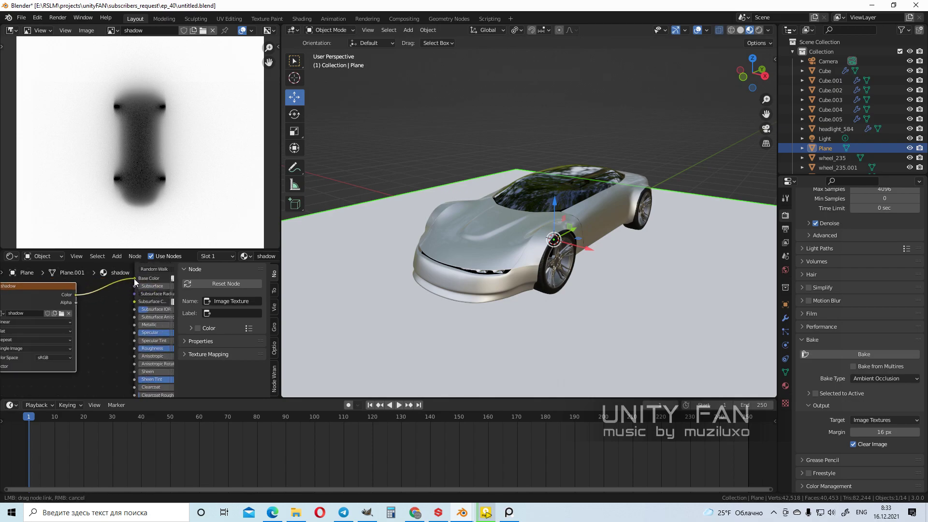
middle_drag(463, 278, 518, 273)
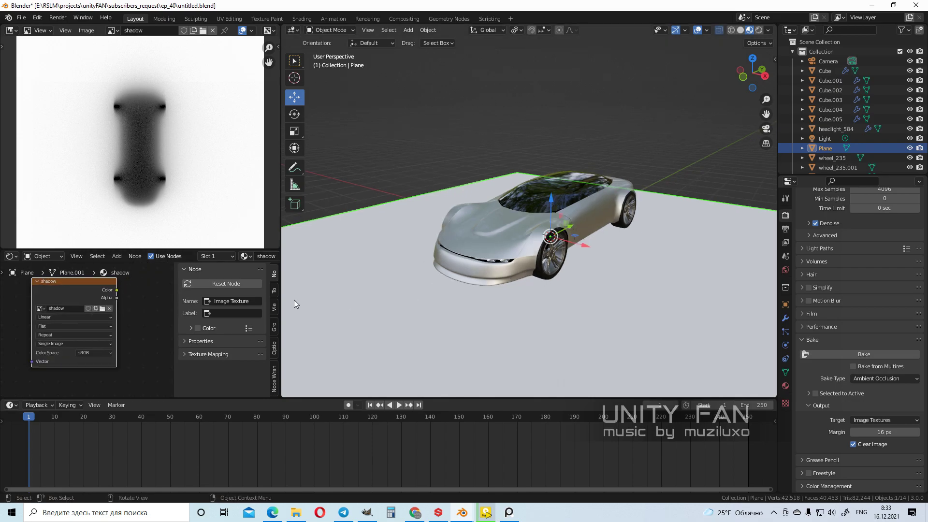
middle_drag(130, 304, 83, 327)
drag(64, 308, 137, 286)
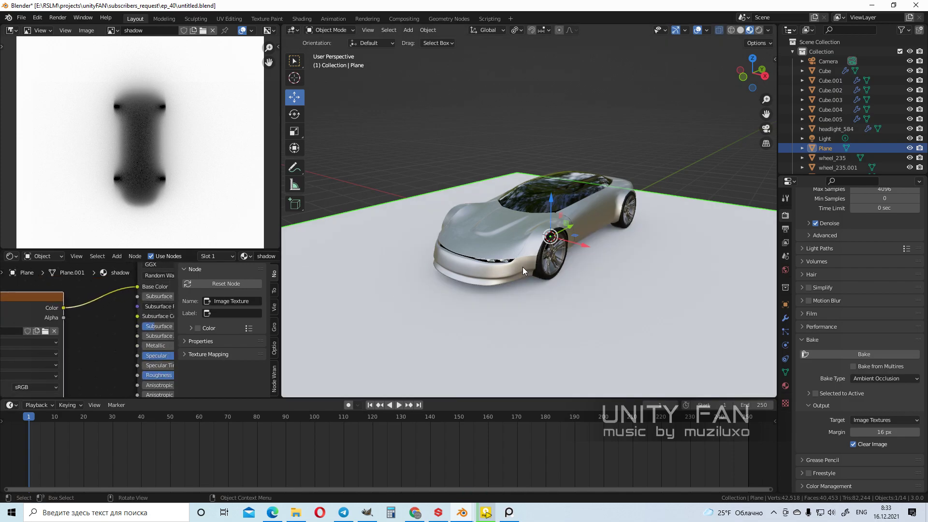
Deselect the ground plane and examine the car above its textured surface from a low front-side angle
middle_drag(646, 229, 625, 217)
click(616, 180)
scroll(620, 213, up, 4)
middle_drag(598, 275, 581, 257)
middle_drag(713, 257, 555, 275)
scroll(550, 227, up, 1)
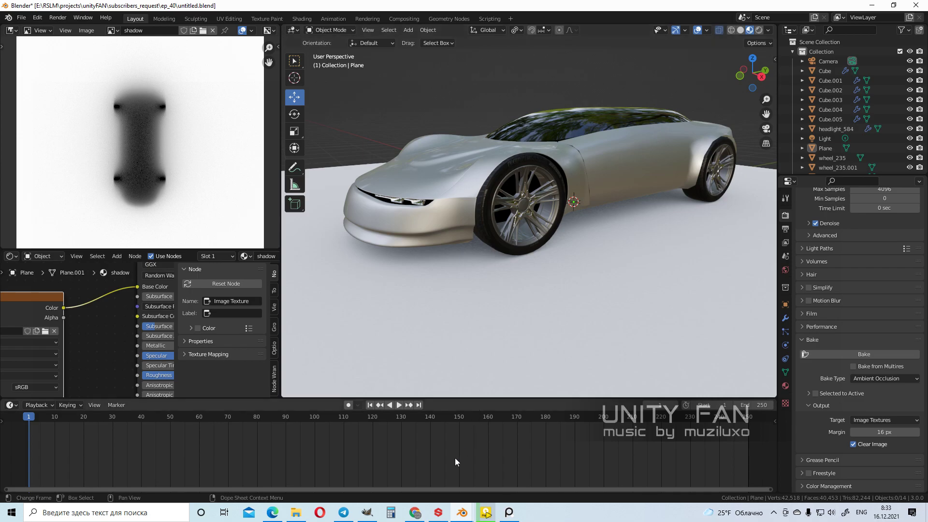
Switch to GIMP and turn the white of shadow.png transparent with Color to Alpha
click(371, 512)
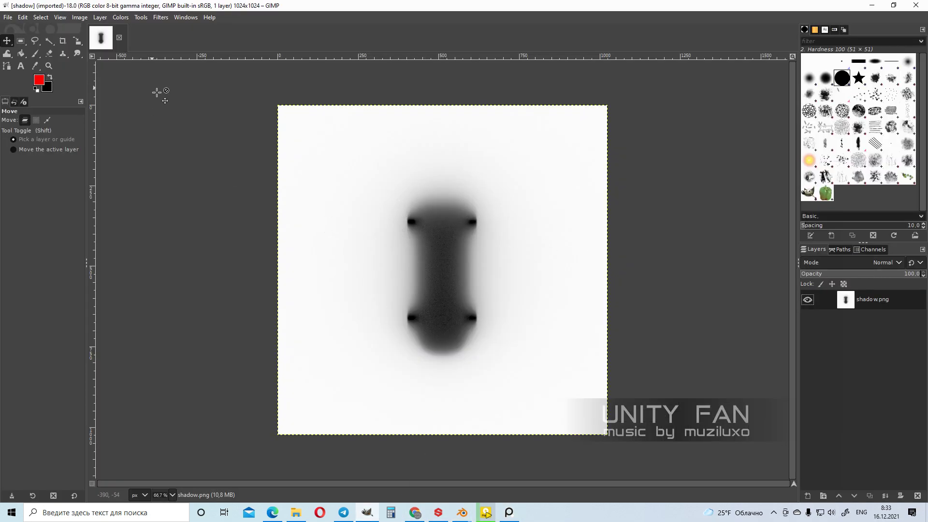
click(120, 18)
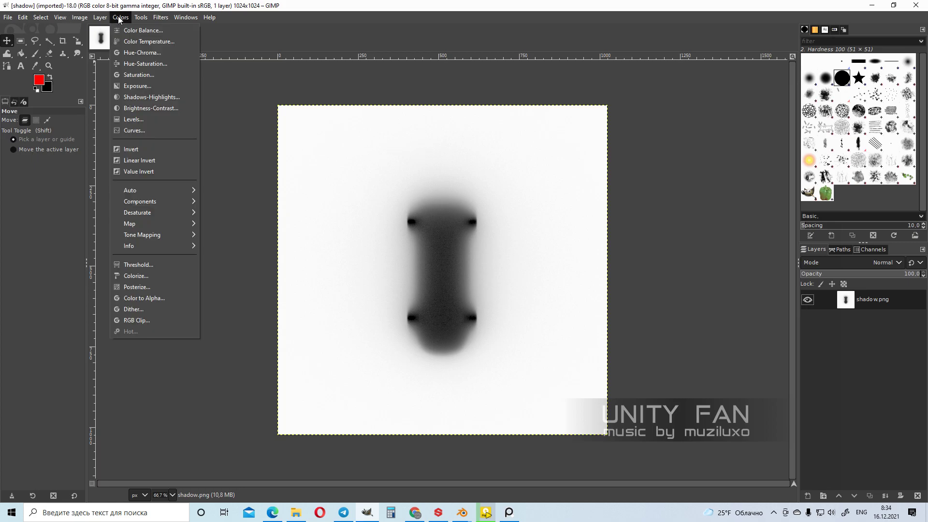
click(144, 298)
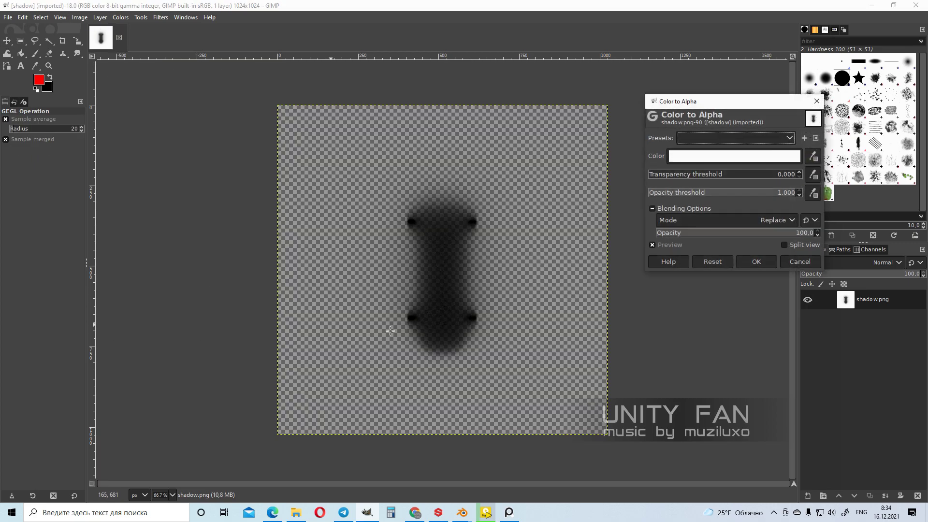
click(756, 261)
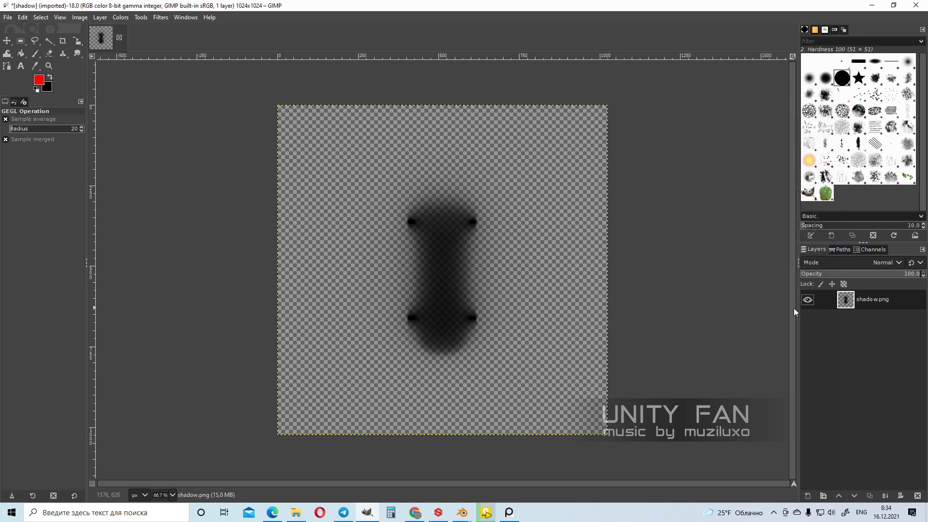
middle_drag(524, 308, 495, 310)
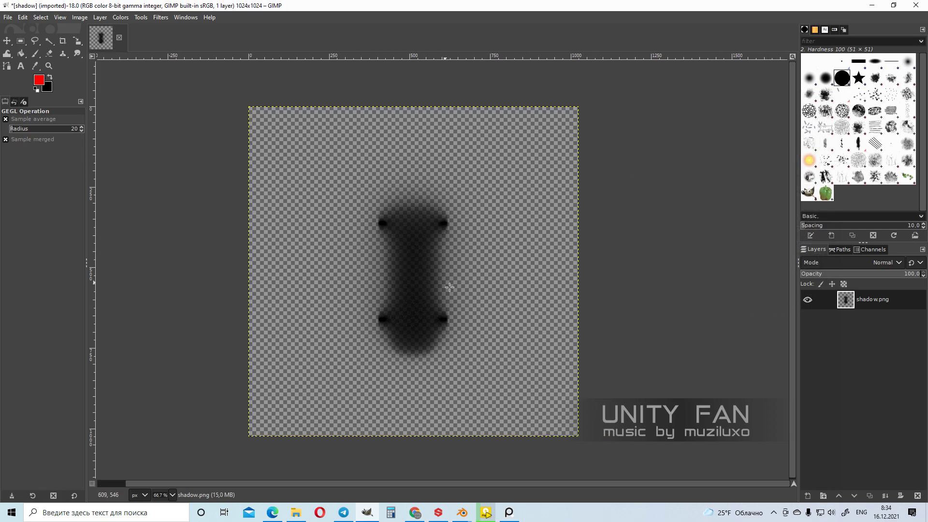
Duplicate the shadow.png layer and set the copy's opacity to 52.2
right_click(858, 303)
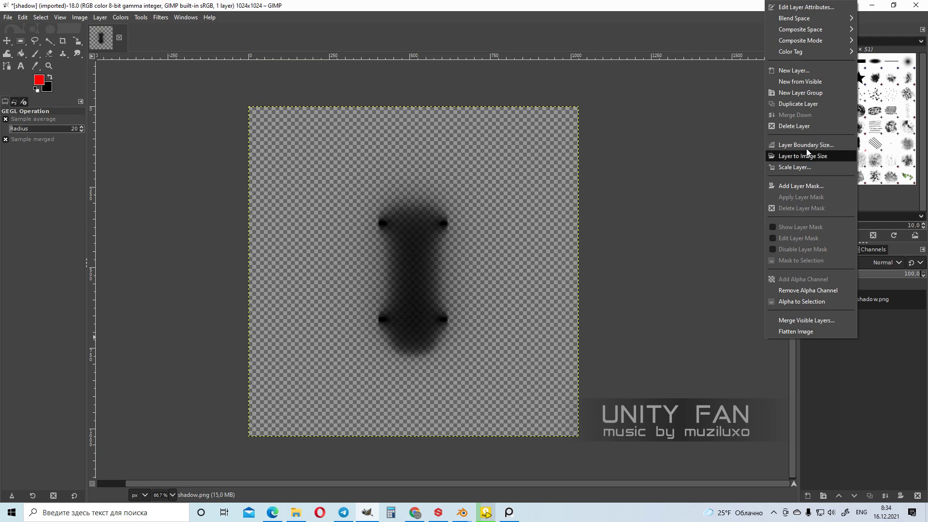
click(796, 104)
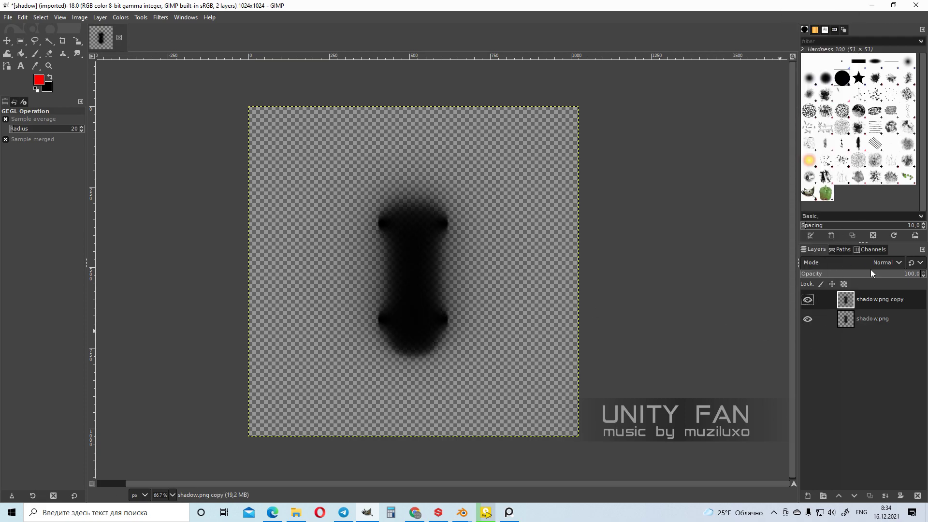
drag(881, 277, 859, 277)
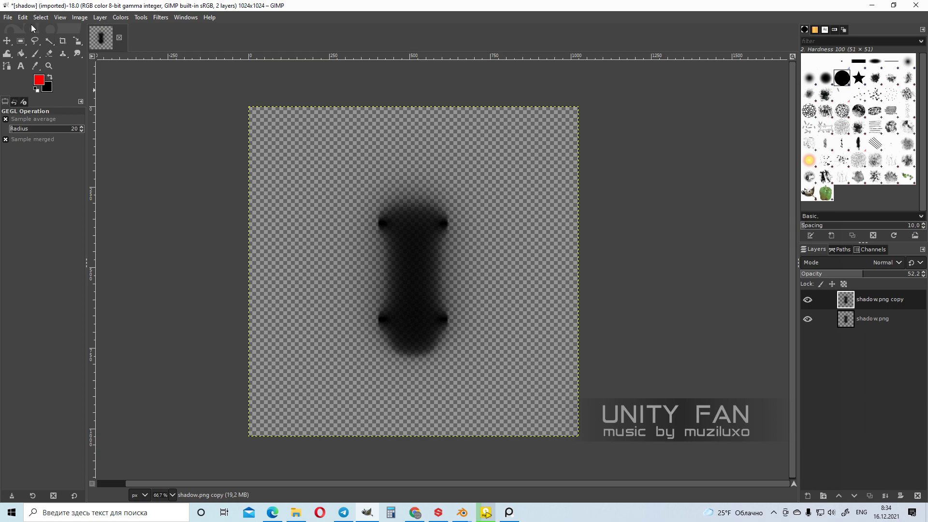
Overwrite shadow.png with the edited image and minimize GIMP to return to Blender
click(8, 18)
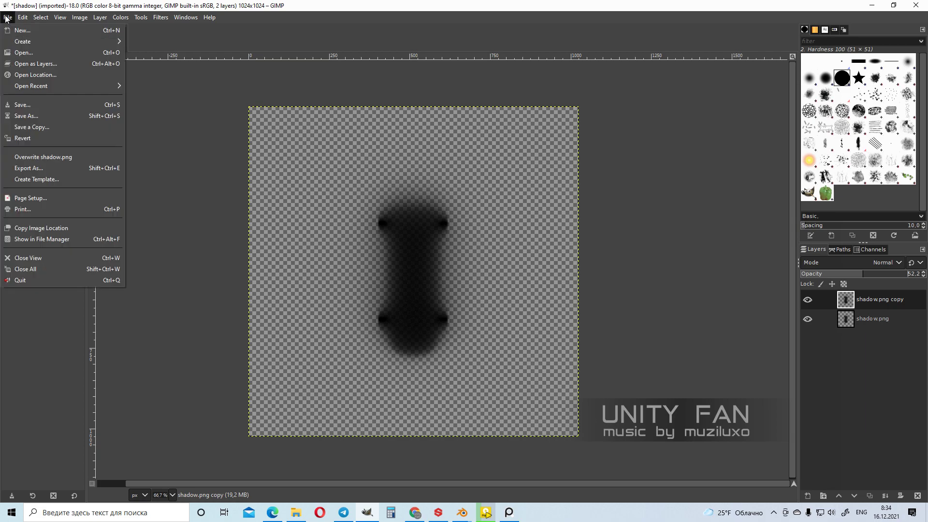
click(33, 157)
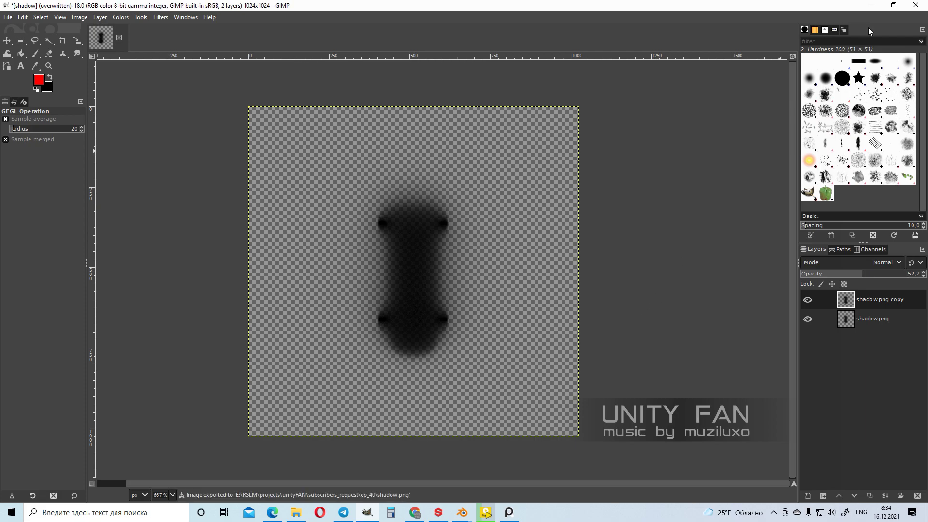
click(871, 9)
Load the edited shadow.png from ep_40 into the shadow image texture node of the plane's material
mouse_move(94, 319)
middle_down()
mouse_move(94, 344)
mouse_move(103, 317)
middle_up()
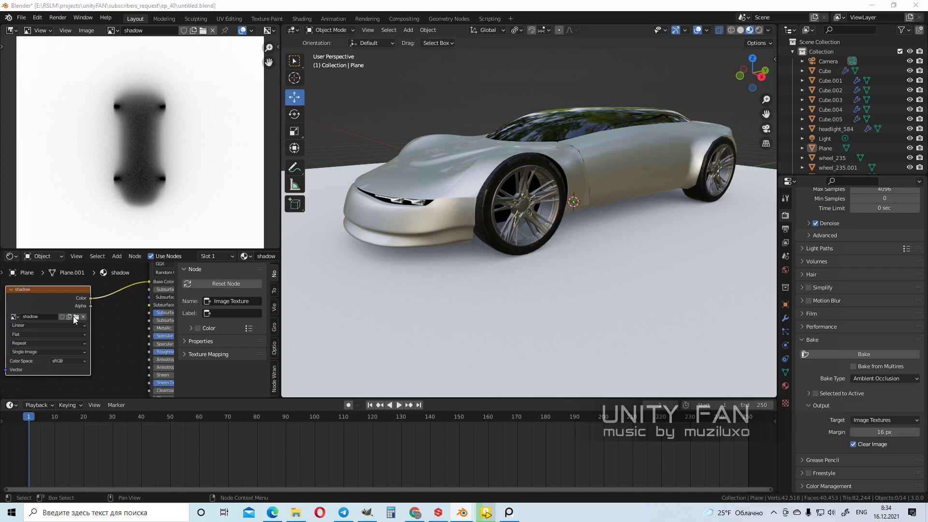
click(73, 317)
click(315, 124)
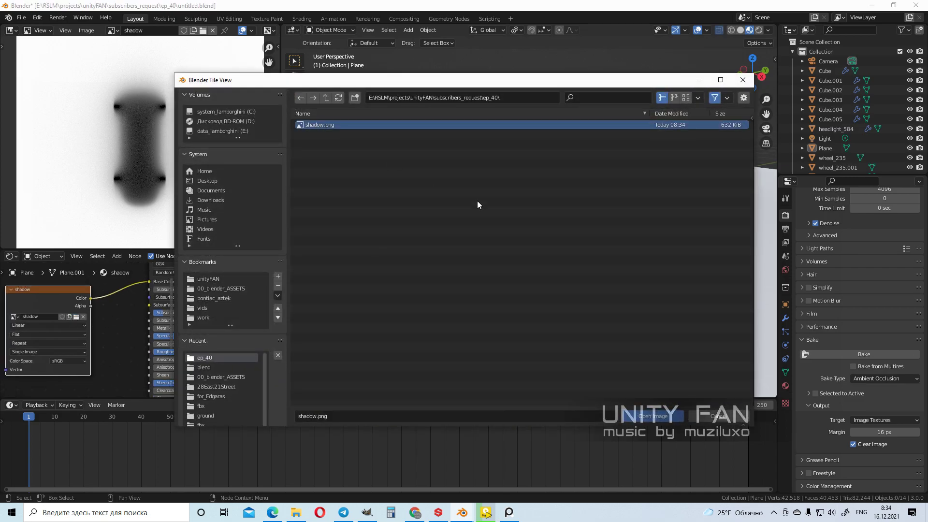
click(670, 414)
scroll(507, 305, down, 3)
middle_drag(566, 303, 549, 288)
scroll(518, 294, down, 3)
Enlarge the node editor and connect the shadow texture's Alpha output to the shader's Alpha input
drag(195, 256, 194, 130)
middle_drag(111, 227, 127, 199)
drag(66, 216, 39, 260)
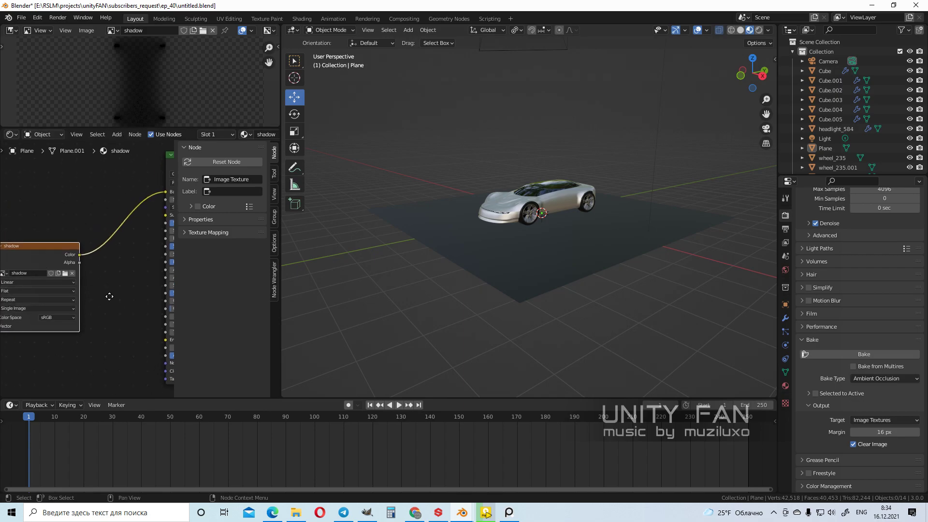
middle_drag(108, 297, 75, 263)
drag(37, 218, 56, 236)
middle_drag(103, 317, 42, 322)
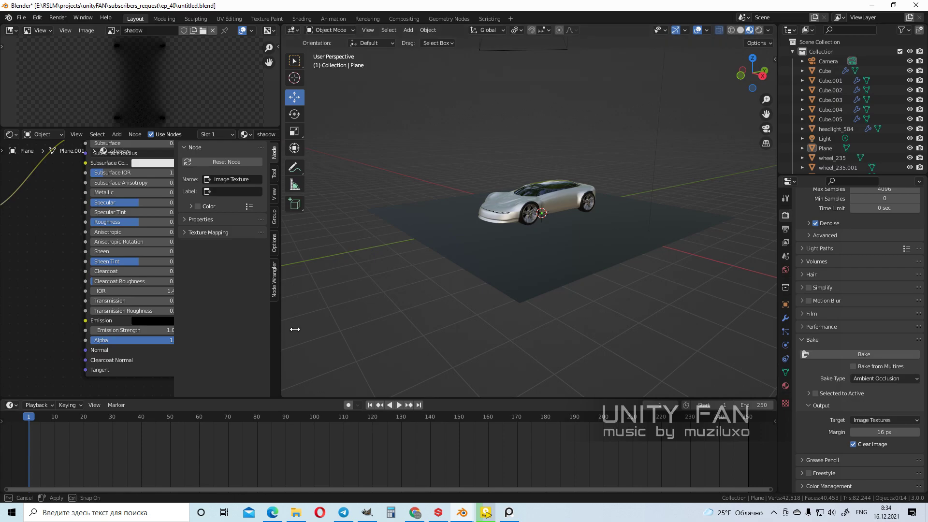
drag(281, 331, 468, 314)
middle_drag(91, 300, 98, 314)
drag(71, 237, 180, 354)
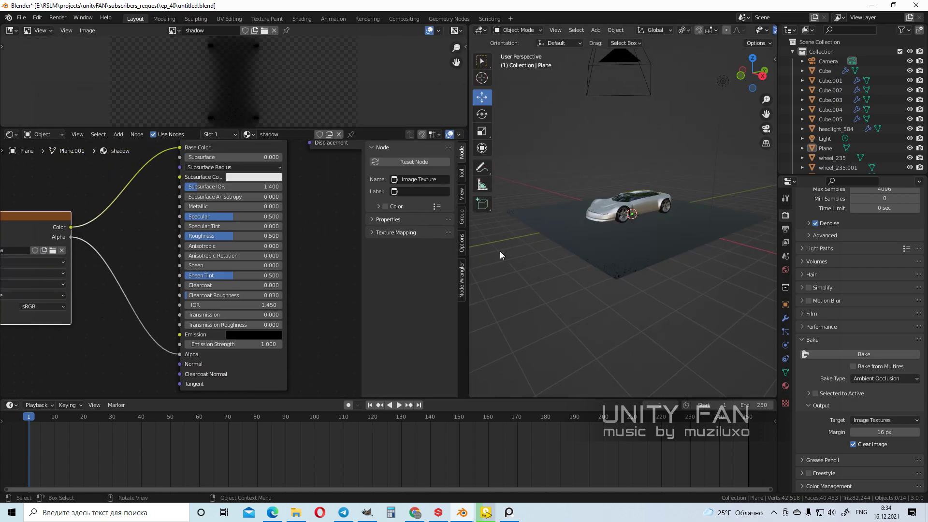
Widen the 3D viewport, shorten the timeline, and set the shadow material's viewport blend mode to Alpha Blend
drag(471, 259, 363, 253)
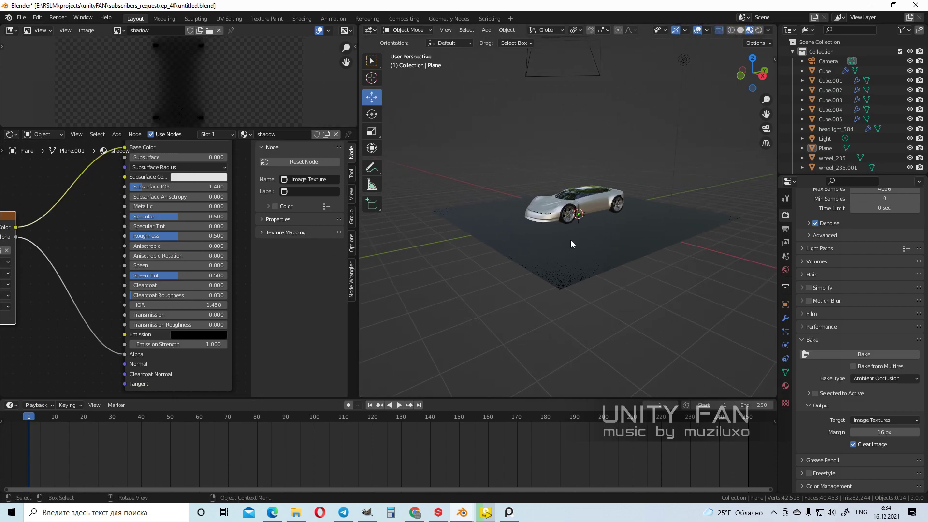
scroll(590, 237, up, 3)
scroll(608, 232, up, 4)
middle_drag(586, 253, 572, 276)
click(785, 385)
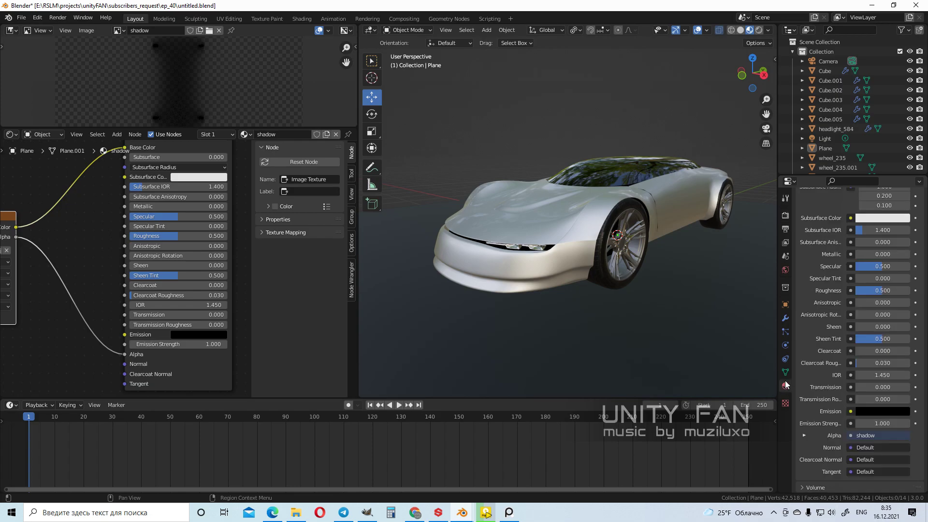
scroll(827, 319, down, 4)
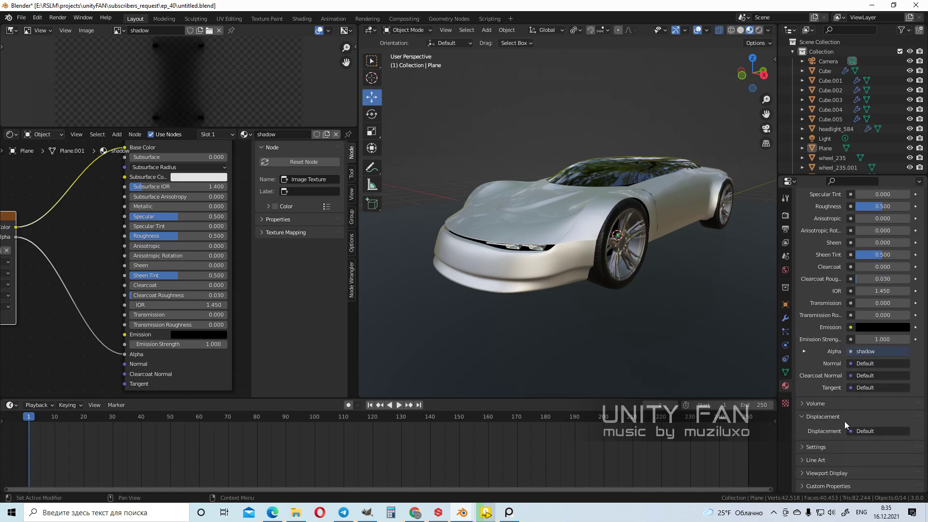
click(837, 472)
scroll(832, 435, down, 4)
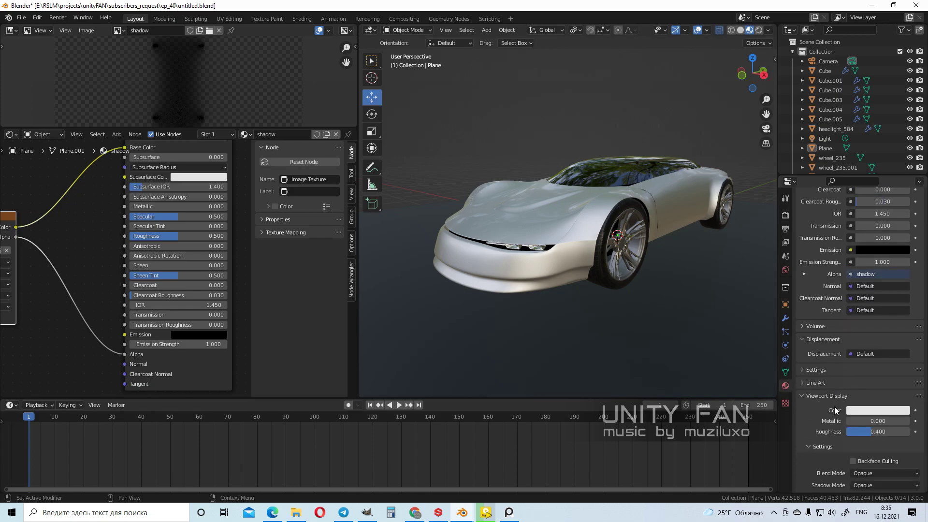
scroll(839, 414, down, 4)
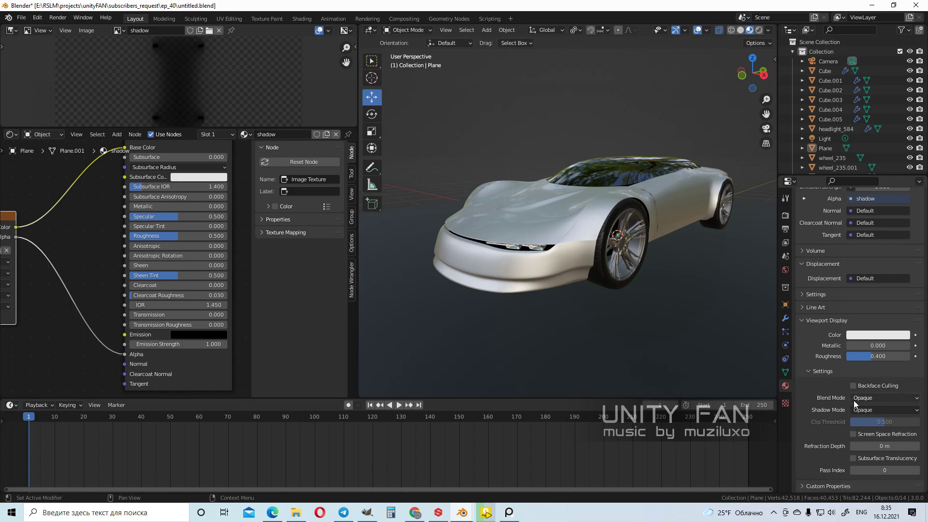
drag(589, 398, 576, 447)
click(887, 397)
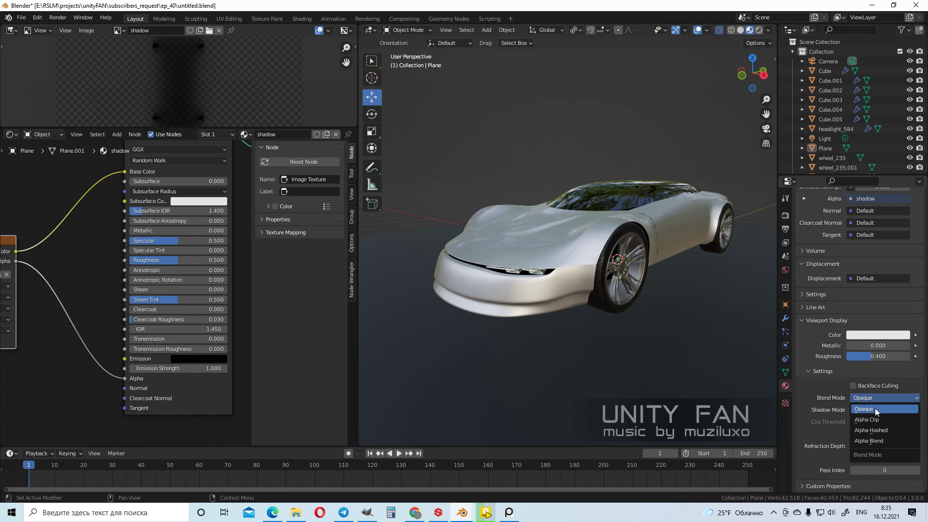
click(874, 440)
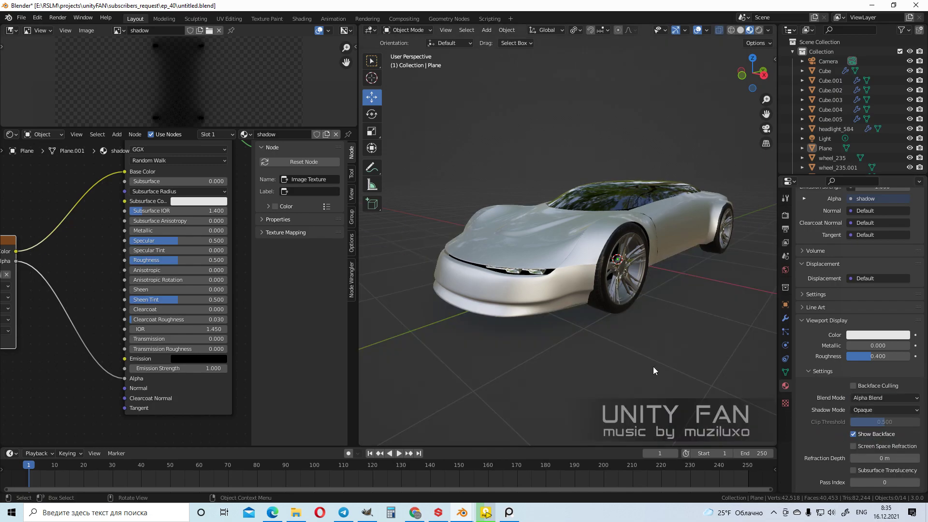
Set the shadow material's Specular value to 0 in its Principled BSDF node
scroll(575, 318, down, 2)
middle_drag(604, 201, 555, 227)
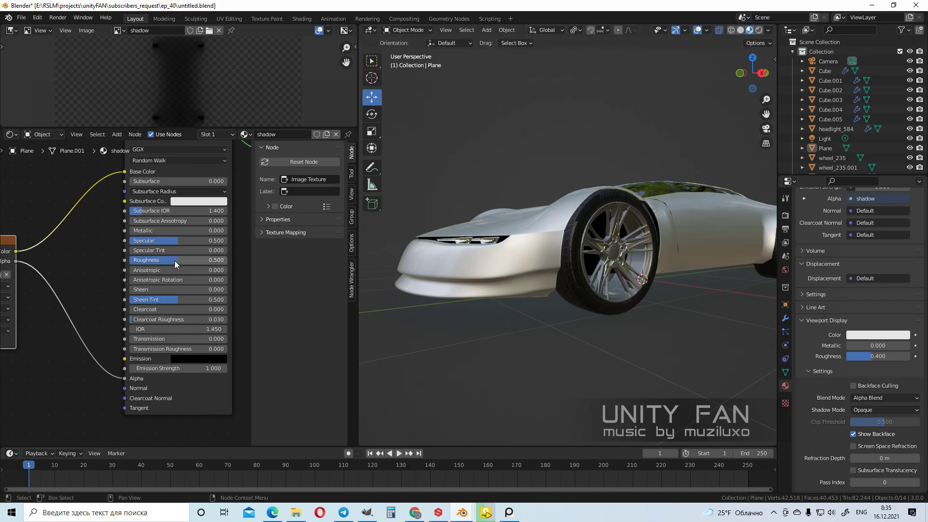
middle_drag(609, 317, 563, 315)
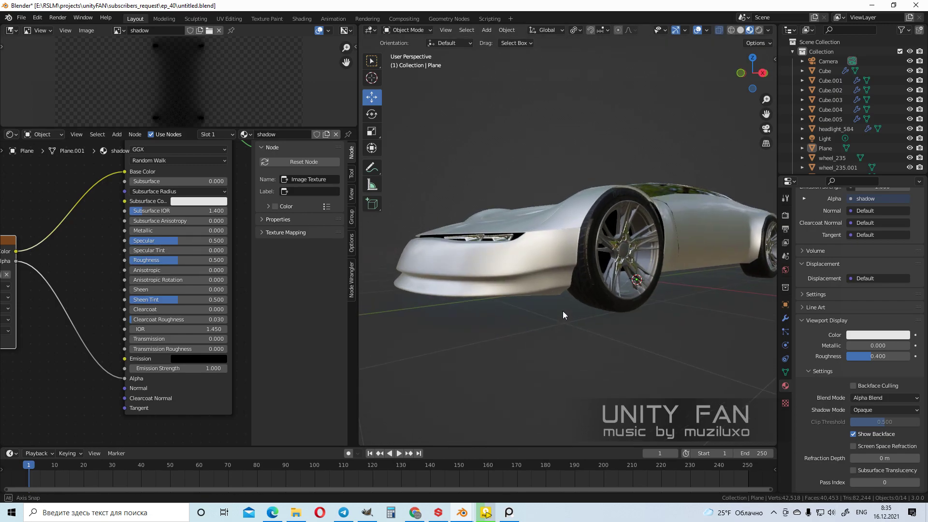
mouse_move(159, 240)
mouse_down()
mouse_move(225, 240)
mouse_move(129, 240)
mouse_move(207, 255)
mouse_up()
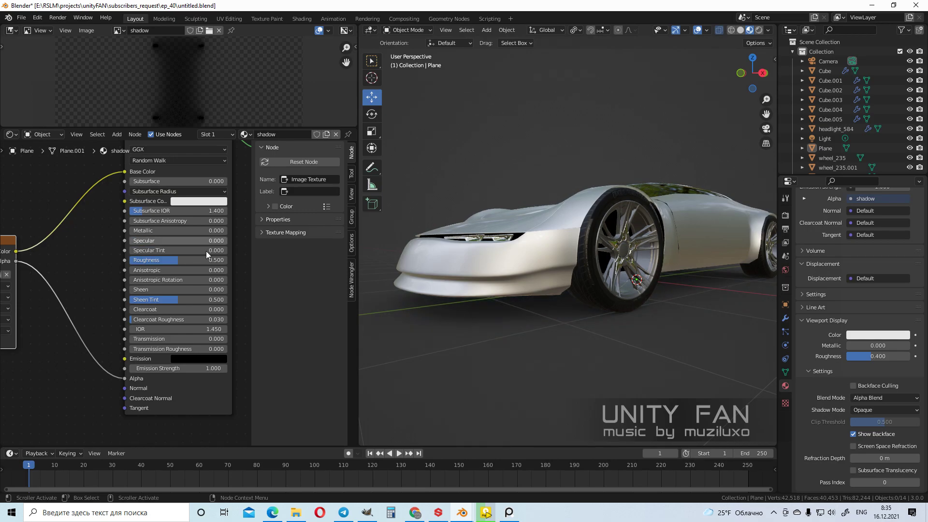
Enlarge the 3D viewport further and hide the viewport overlays to inspect the front of the car
scroll(587, 271, down, 4)
middle_drag(588, 271, 600, 284)
scroll(530, 164, up, 2)
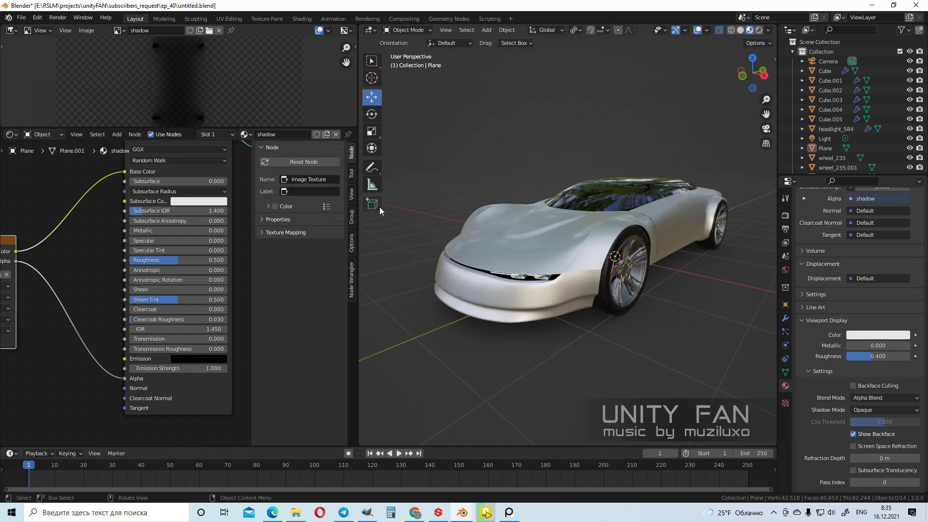
drag(365, 220, 215, 221)
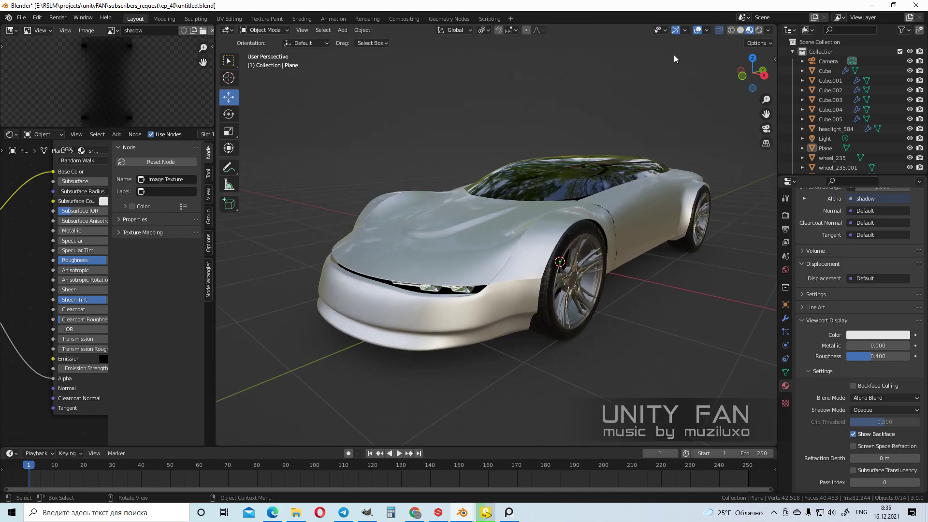
click(698, 30)
middle_drag(643, 135, 653, 227)
scroll(659, 208, up, 3)
scroll(652, 238, down, 1)
scroll(652, 239, up, 1)
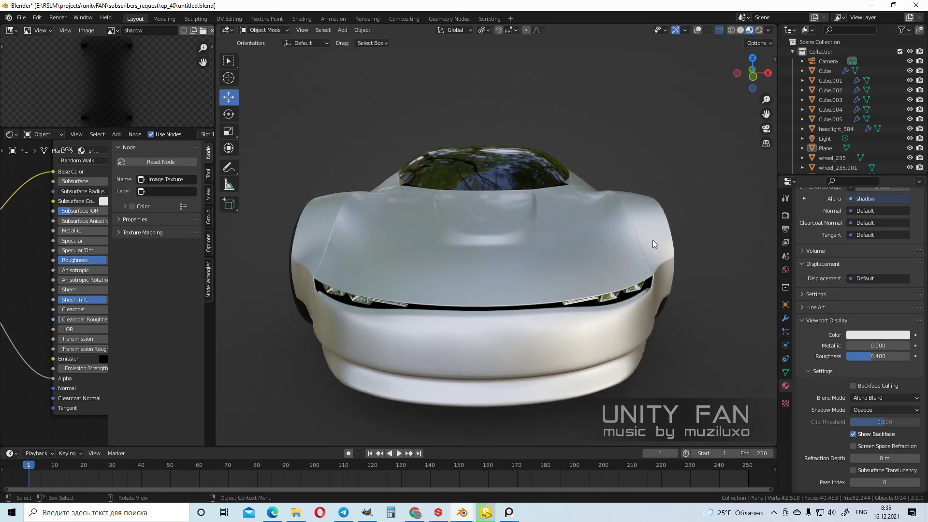
Open the front bumper mesh in Edit Mode and show the viewport overlays
middle_drag(654, 263, 493, 295)
click(494, 297)
key(Tab)
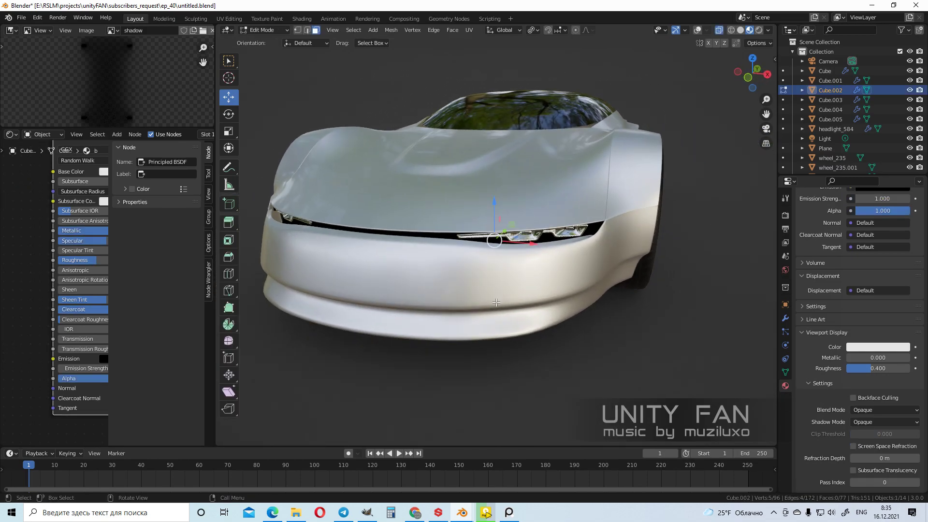
click(697, 30)
middle_drag(513, 268, 497, 251)
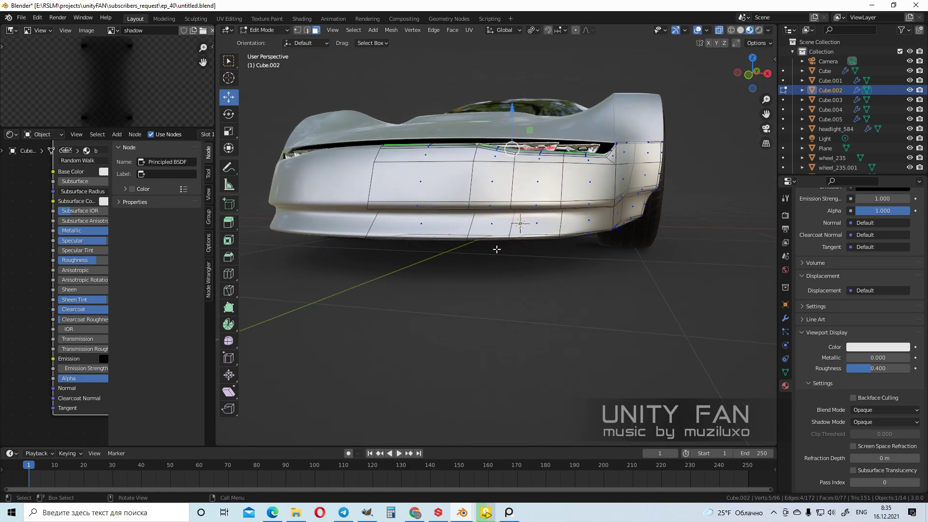
scroll(498, 250, up, 6)
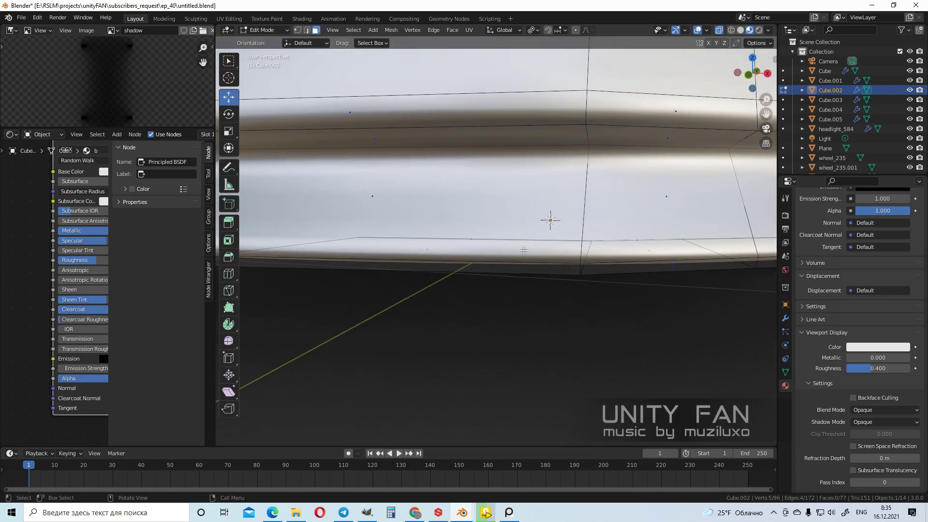
scroll(523, 250, down, 3)
Knife-cut a horizontal edge across the two front faces of the bumper's lower lip, starting at the centre line
key(k)
click(363, 221)
click(532, 220)
click(599, 216)
key(Return)
Delete the two faces above the new cut in the lower bumper to open an air intake
click(315, 31)
key(w)
click(558, 218)
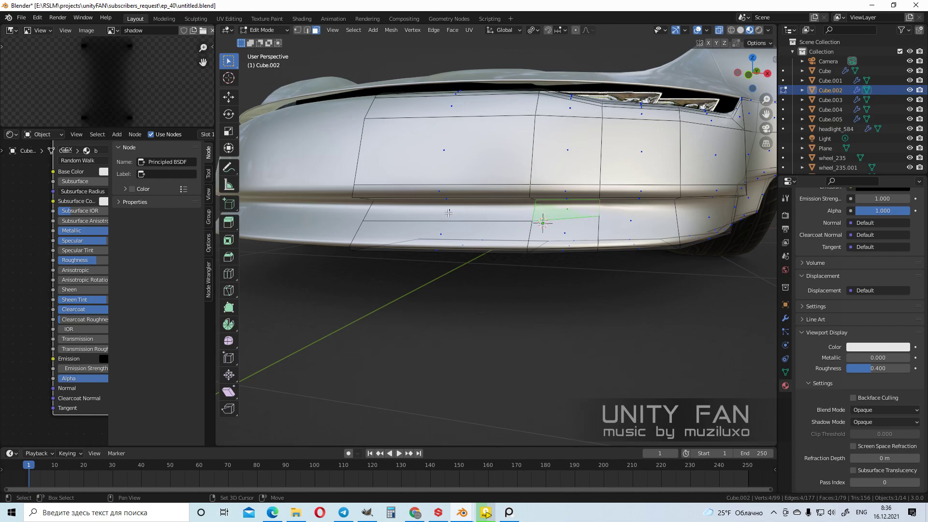
shift+click(446, 214)
key(x)
click(444, 213)
scroll(509, 237, up, 3)
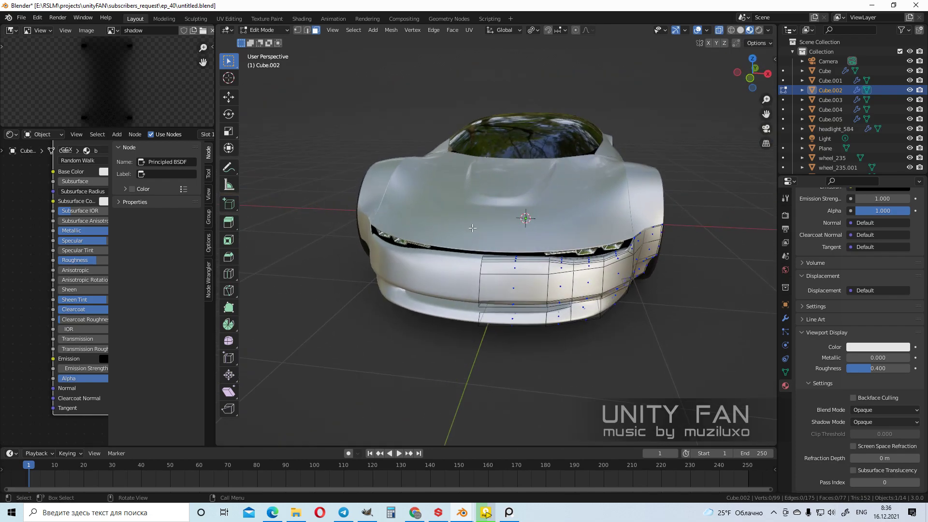
Return the bumper to Object Mode, deselect it, and hide the overlays to check the car's front
key(Tab)
middle_drag(550, 250, 541, 249)
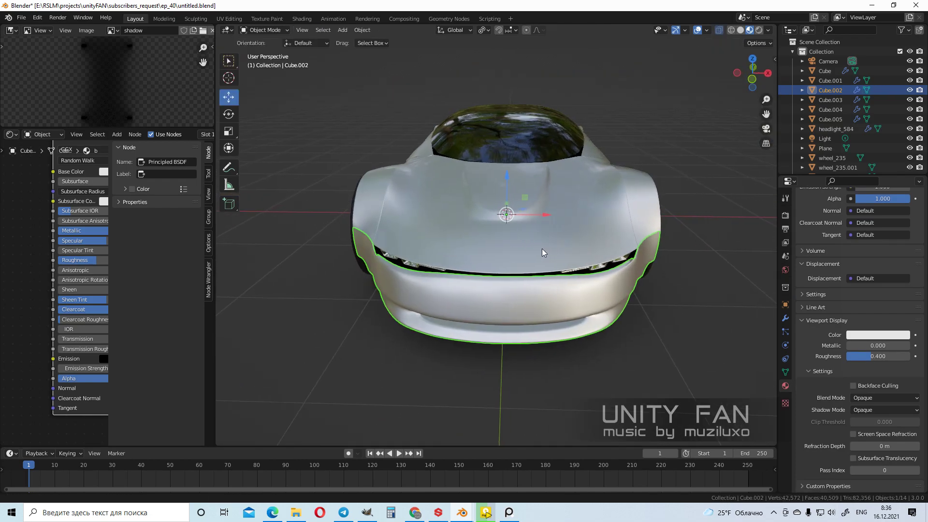
click(638, 68)
scroll(653, 187, up, 2)
middle_drag(652, 187, 683, 235)
click(697, 29)
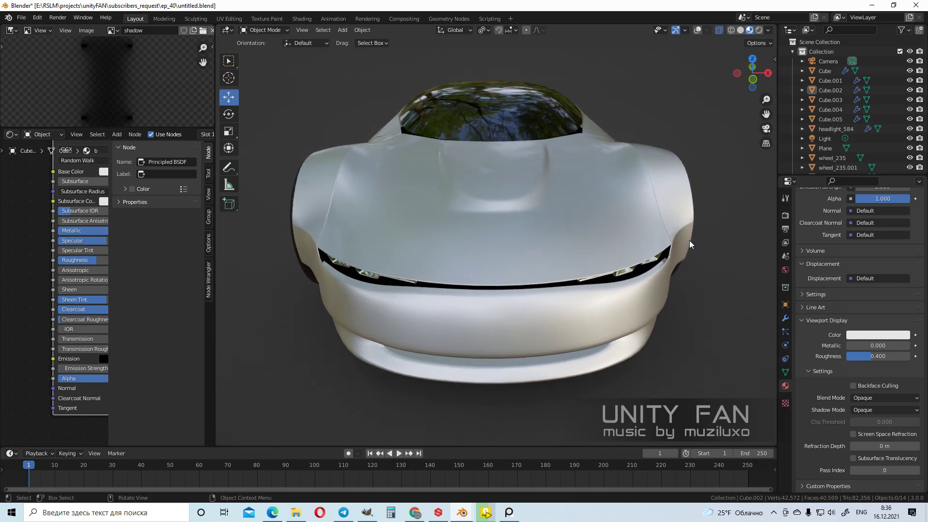